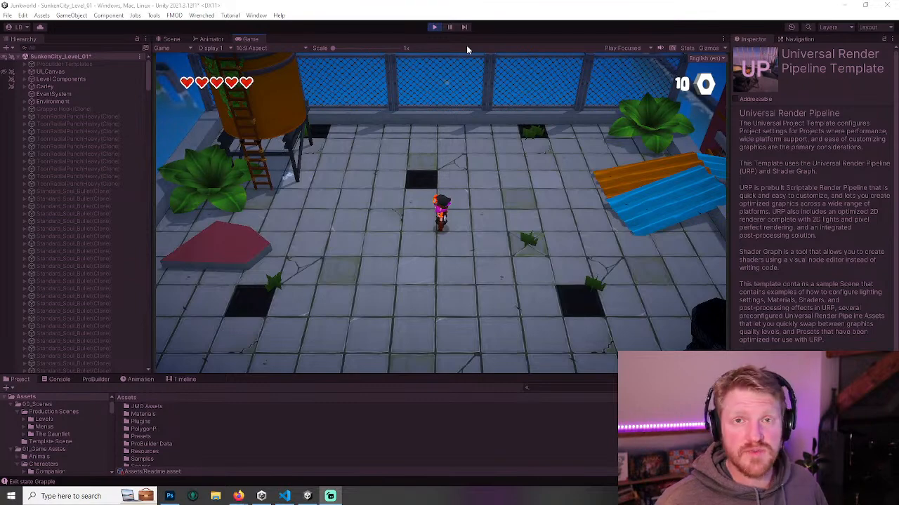
- Run the character from the starting rooftop through the wooden-floored building and past the sleeping robot to the next tiled rooftop
{"action": "key", "text": "d"}
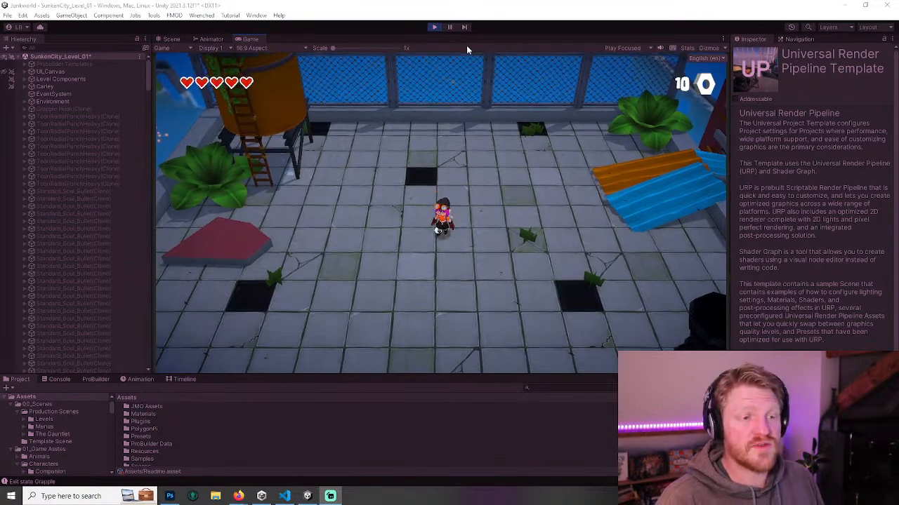
{"action": "key", "text": "d"}
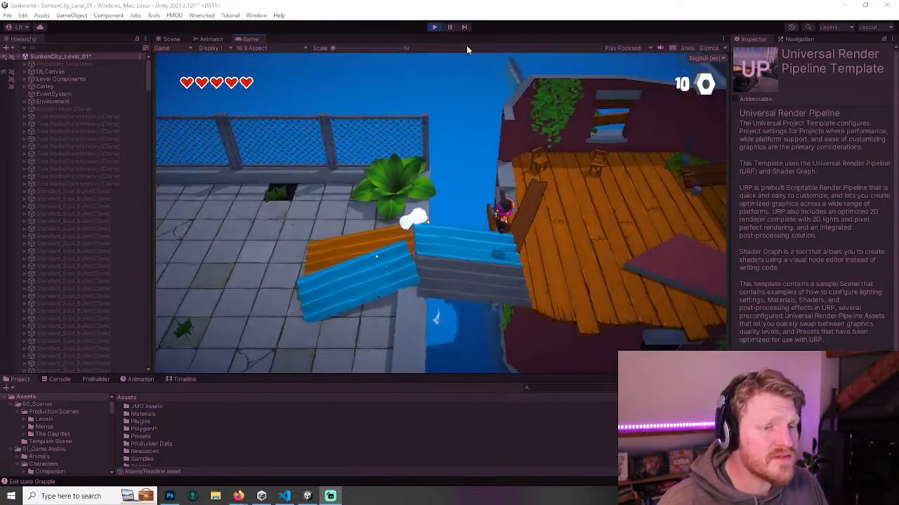
{"action": "key", "text": "d"}
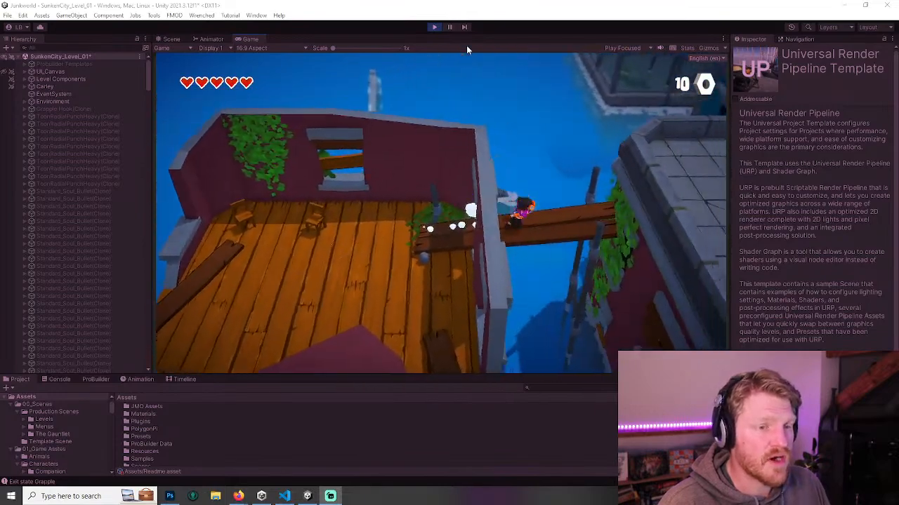
{"action": "key", "text": "d"}
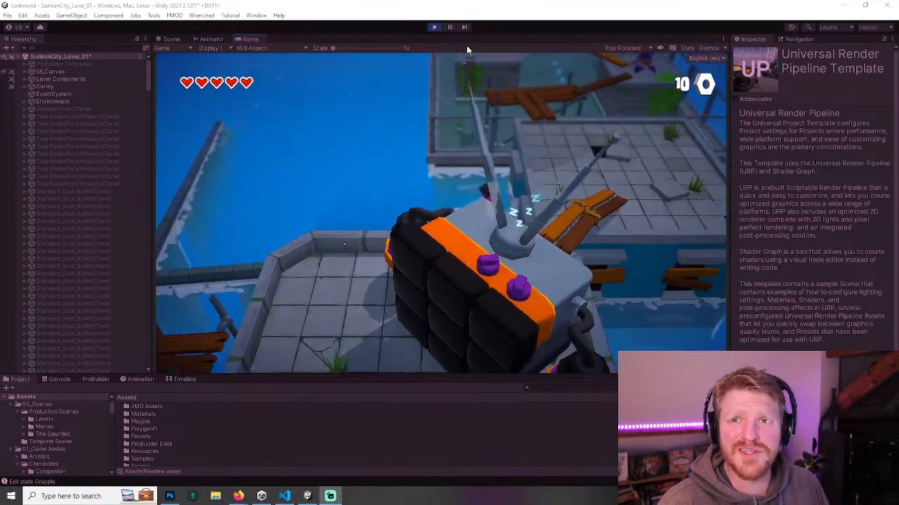
{"action": "key", "text": "w"}
{"action": "key", "text": "s"}
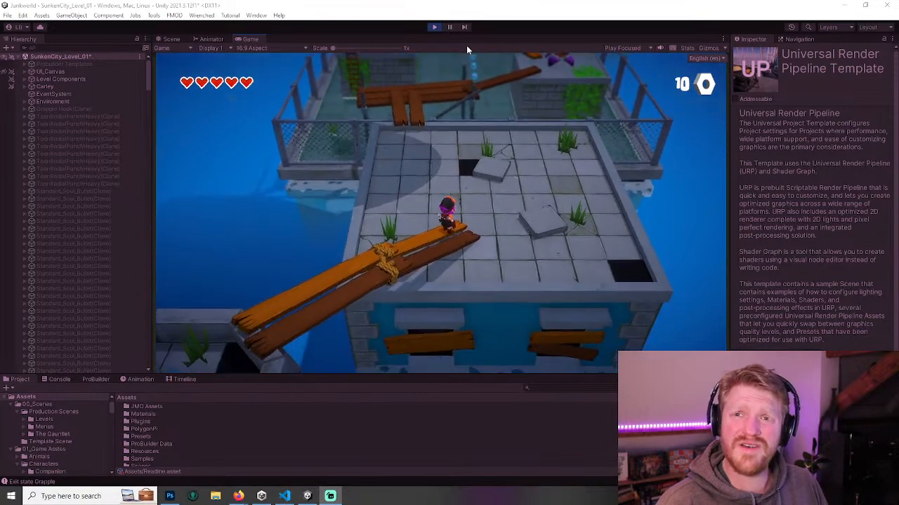
- Cross the tiled rooftop and walk onto the wooden platform above the flooded terrace
{"action": "key", "text": "d"}
{"action": "key", "text": "w"}
{"action": "key", "text": "a"}
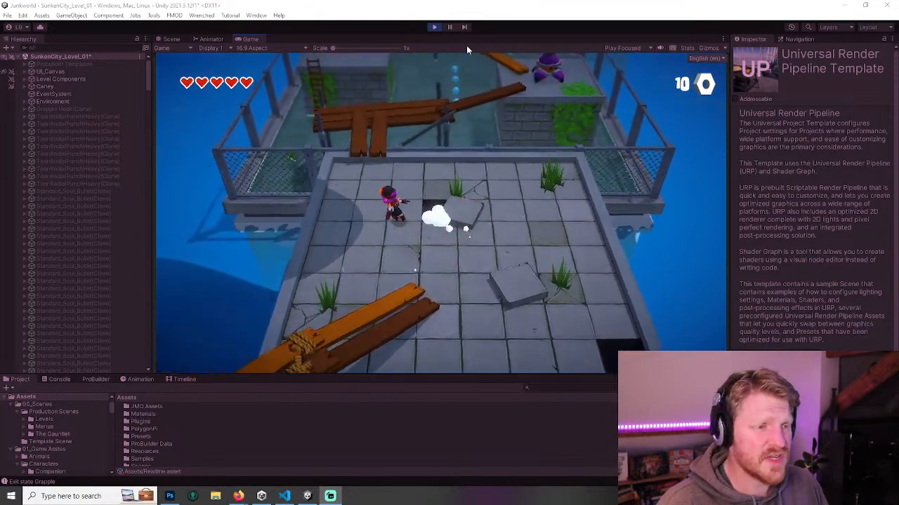
{"action": "key", "text": "w"}
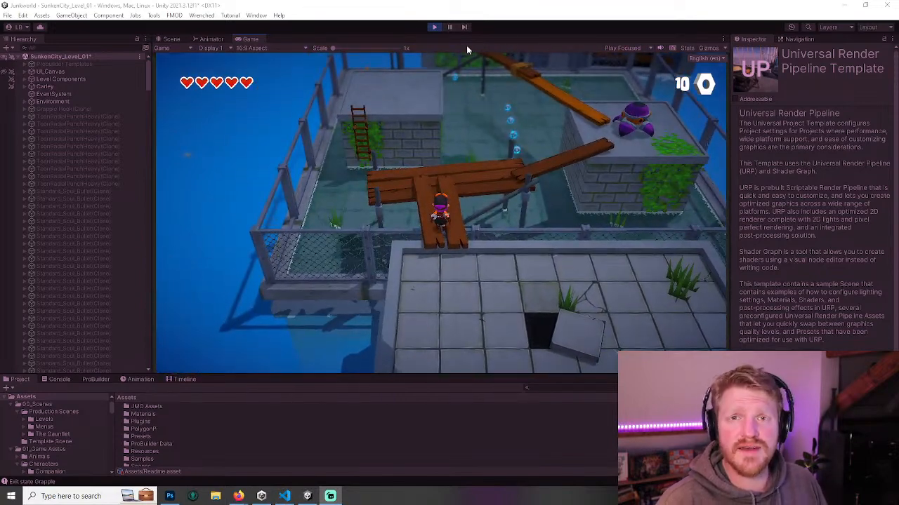
{"action": "key", "text": "w"}
{"action": "key", "text": "s"}
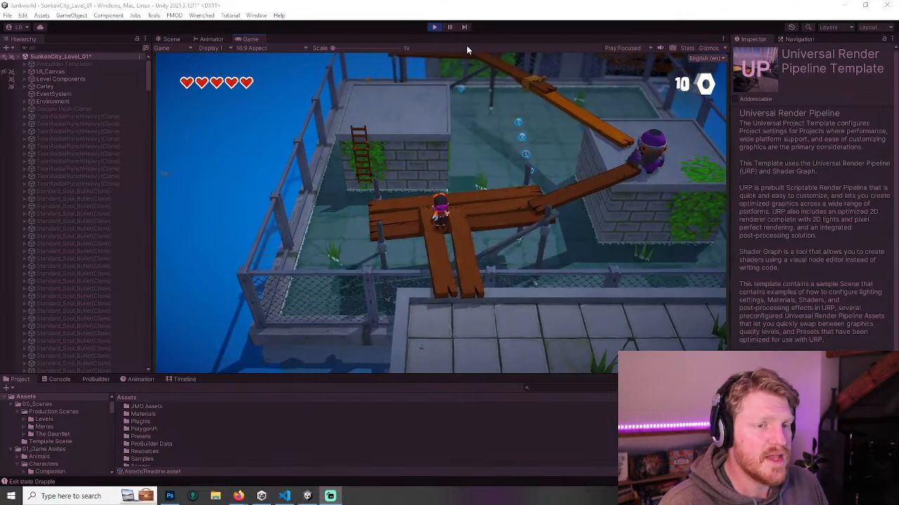
- Jump onto the ivy-covered brick block and destroy the purple robot guarding it
{"action": "key", "text": "d"}
{"action": "key", "text": "w"}
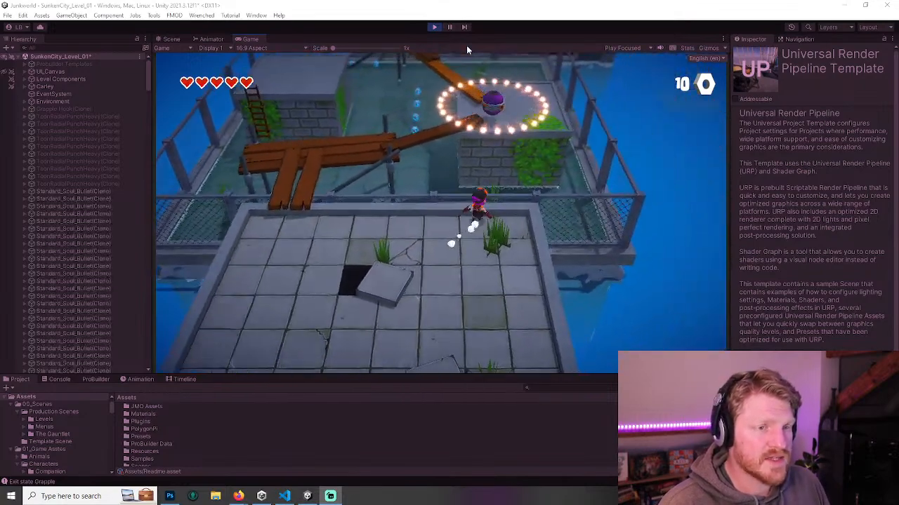
{"action": "key", "text": "space"}
{"action": "key", "text": "d"}
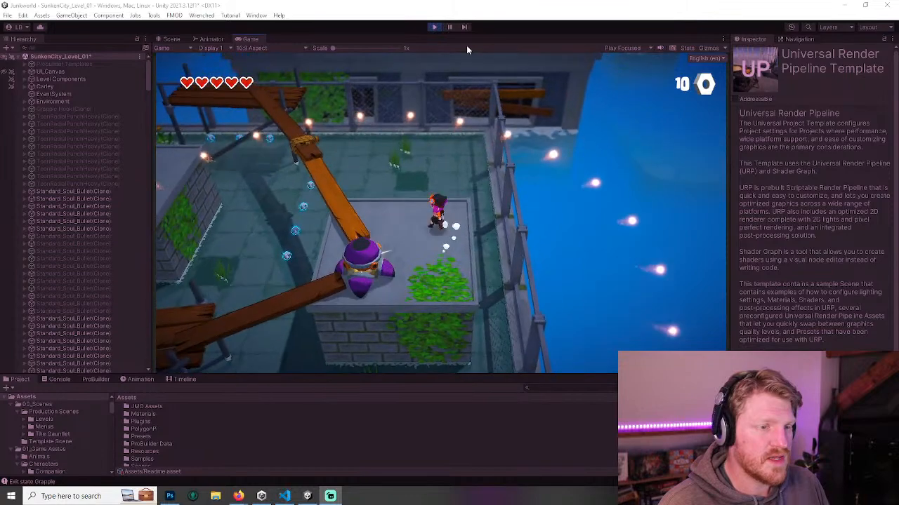
{"action": "key", "text": "a"}
{"action": "key", "text": "d"}
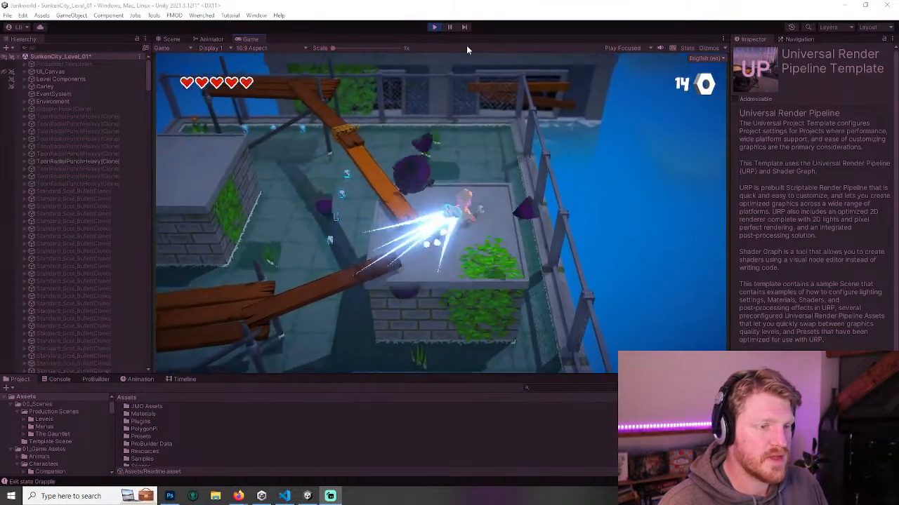
{"action": "key", "text": "a"}
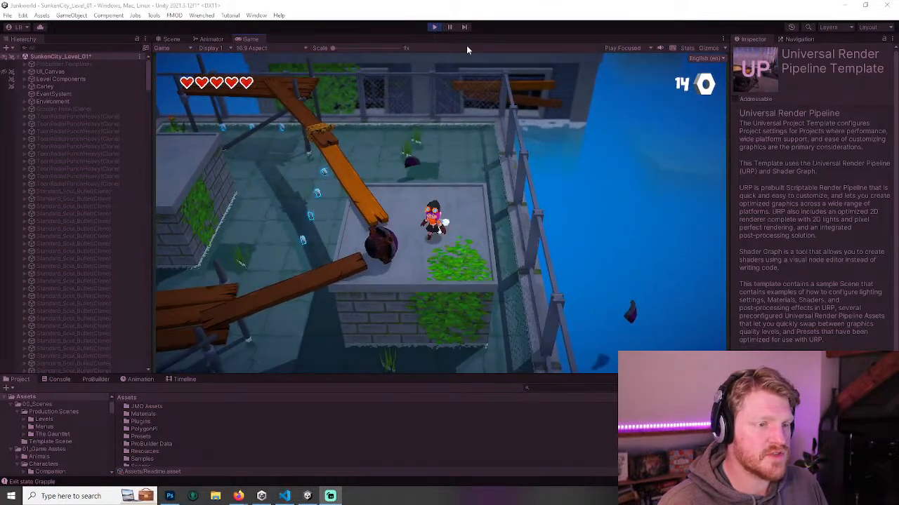
- Drop into the flooded terrace, collect the row of floating pickups and return to the wooden platform
{"action": "key", "text": "space"}
{"action": "key", "text": "w"}
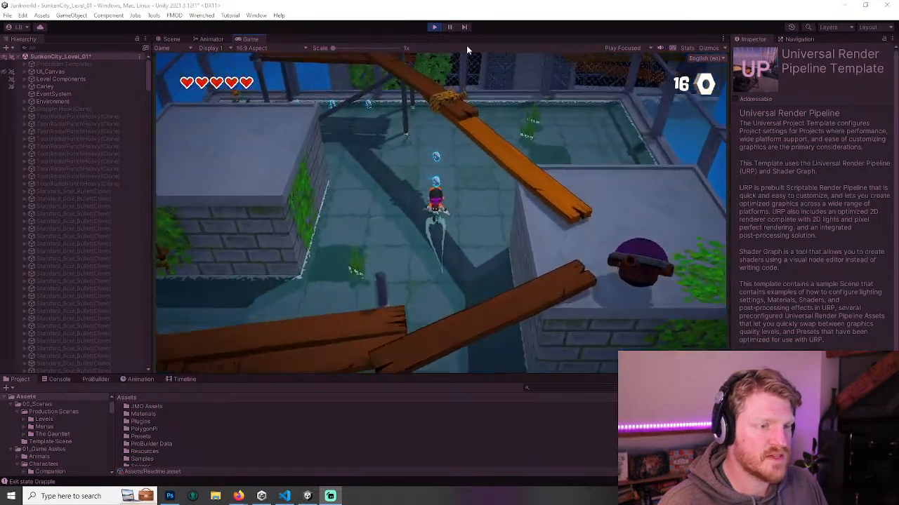
{"action": "key", "text": "s"}
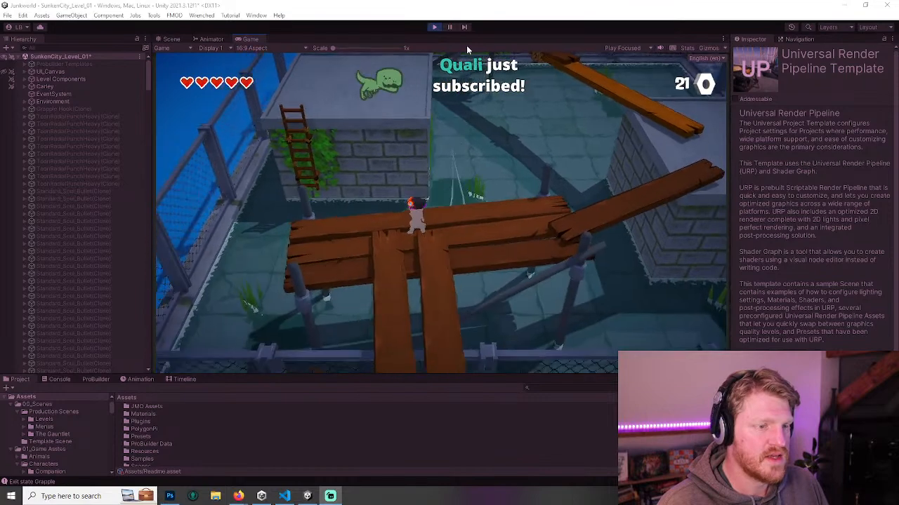
- Jump from the wooden platform up onto the brick block with the ladder
{"action": "key", "text": "a"}
{"action": "key", "text": "w"}
{"action": "key", "text": "space"}
{"action": "key", "text": "d"}
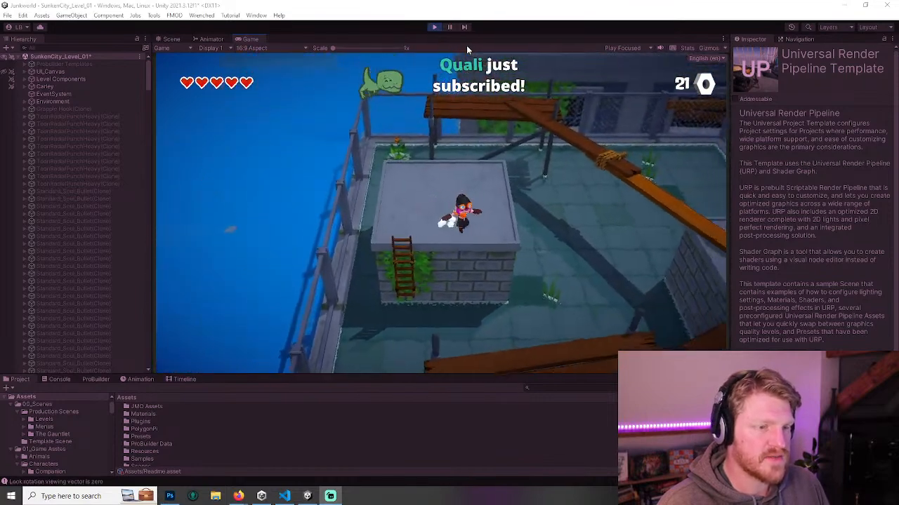
- Bring the character back down over the planks and stop on the tiled rooftop
{"action": "key", "text": "s"}
{"action": "key", "text": "space"}
{"action": "key", "text": "s"}
{"action": "key", "text": "d"}
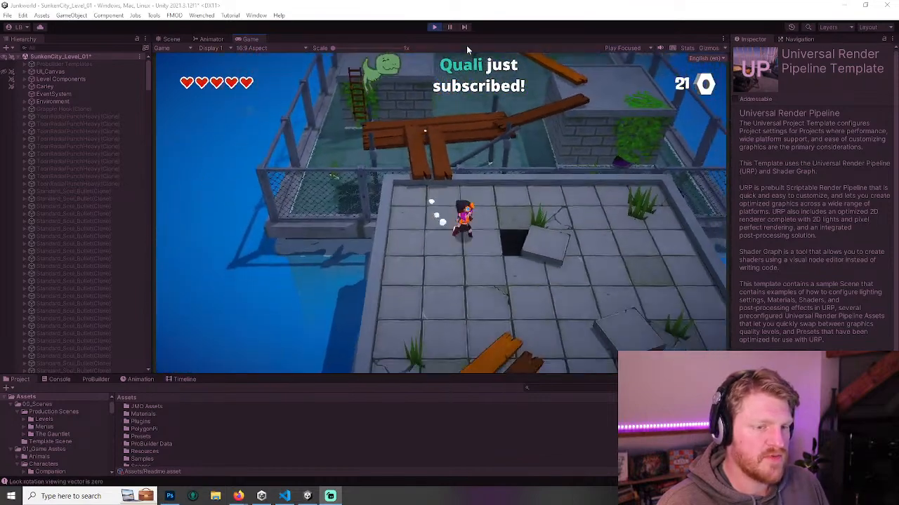
{"action": "key", "text": "a"}
{"action": "key", "text": "d"}
{"action": "key", "text": "d"}
{"action": "key", "text": "w"}
{"action": "key", "text": "space"}
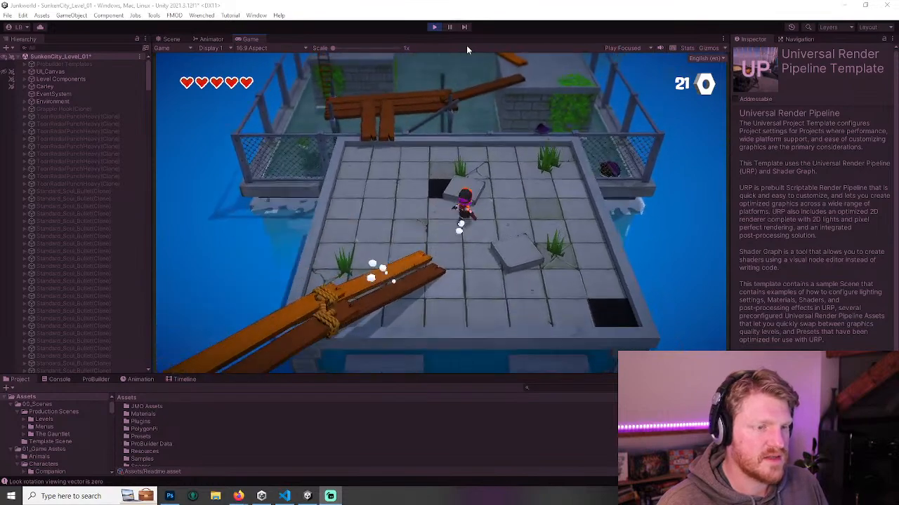
{"action": "key", "text": "s"}
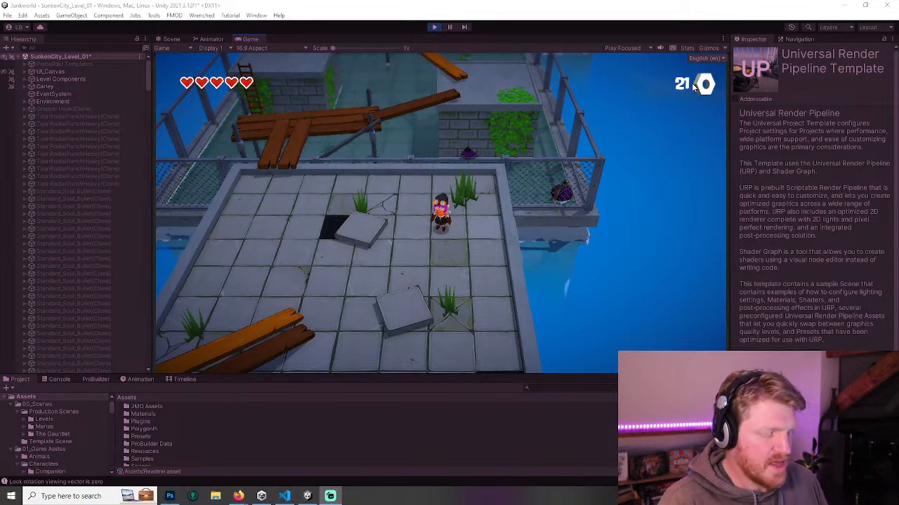
- Open the in-game crafting blueprint and browse the components' prices, descriptions and abilities
{"action": "key", "text": "Escape"}
{"action": "key", "text": "r"}
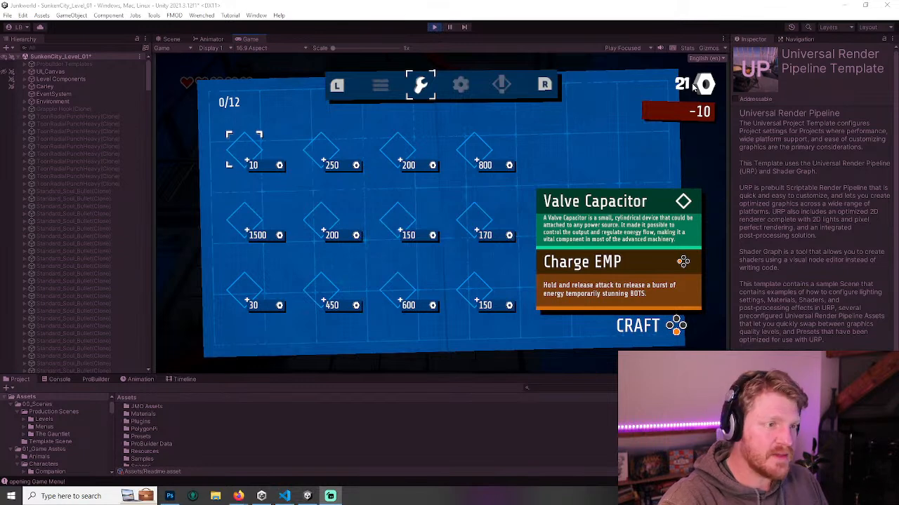
{"action": "key", "text": "Right"}
{"action": "key", "text": "Right"}
{"action": "key", "text": "Right"}
{"action": "key", "text": "Down"}
{"action": "key", "text": "Left"}
{"action": "key", "text": "Left"}
{"action": "key", "text": "Down"}
{"action": "key", "text": "Left"}
{"action": "key", "text": "Right"}
{"action": "key", "text": "Right"}
{"action": "key", "text": "Right"}
{"action": "key", "text": "Up"}
{"action": "key", "text": "Left"}
{"action": "key", "text": "Left"}
{"action": "key", "text": "Left"}
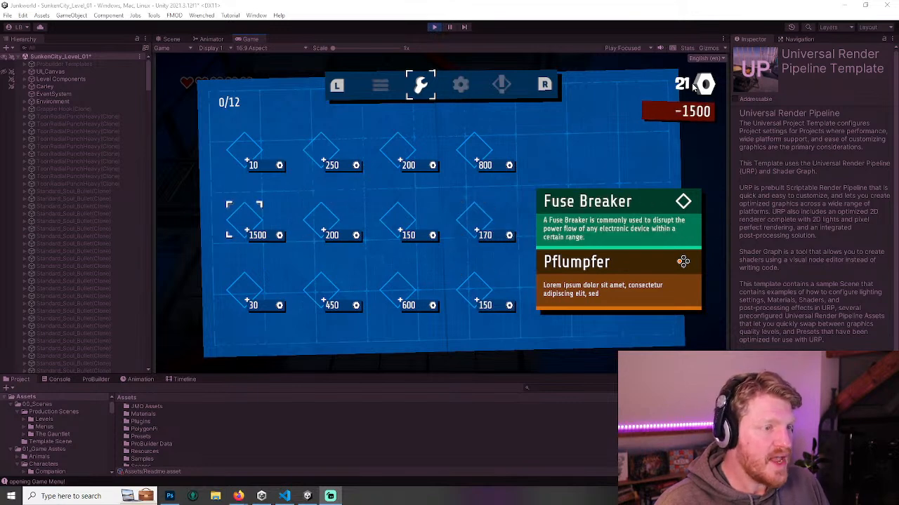
- Craft the Valve Capacitor with its Charge EMP ability for 10 bolts and return to the game
{"action": "key", "text": "Up"}
{"action": "key", "text": "Right"}
{"action": "key", "text": "Left"}
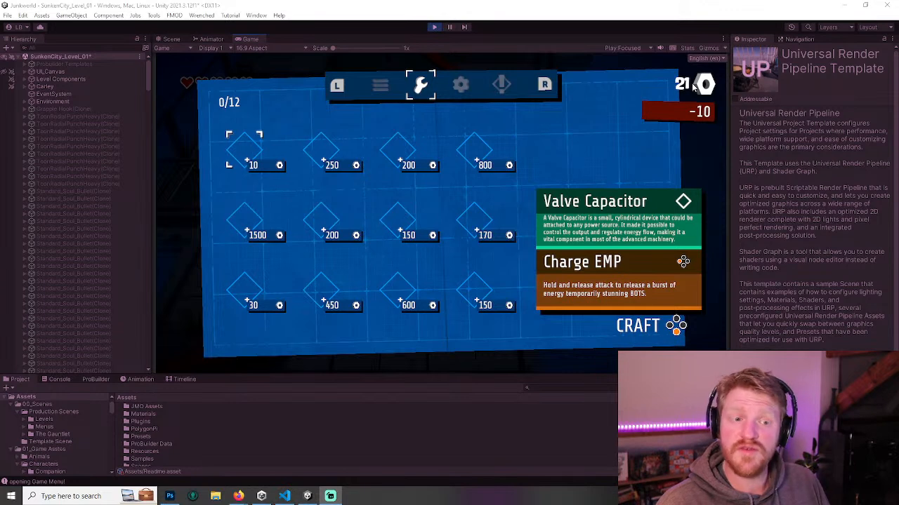
{"action": "key", "text": "Return"}
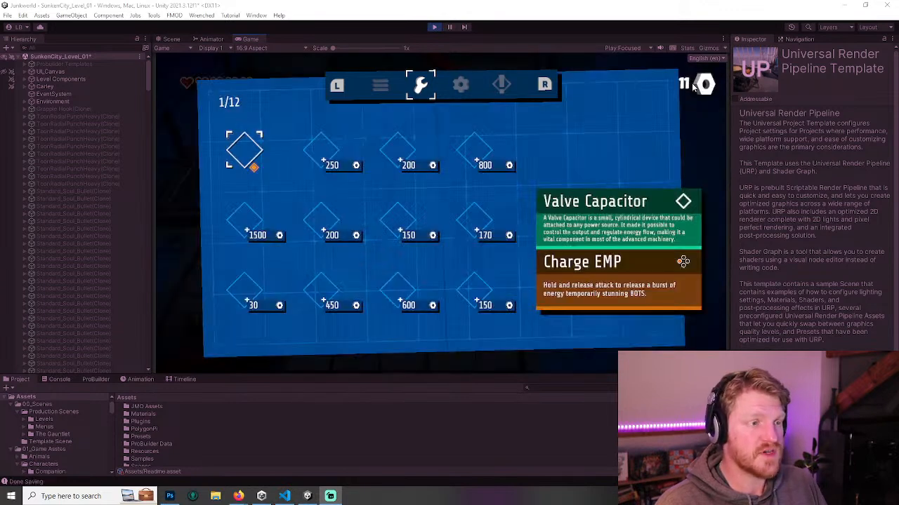
{"action": "key", "text": "Escape"}
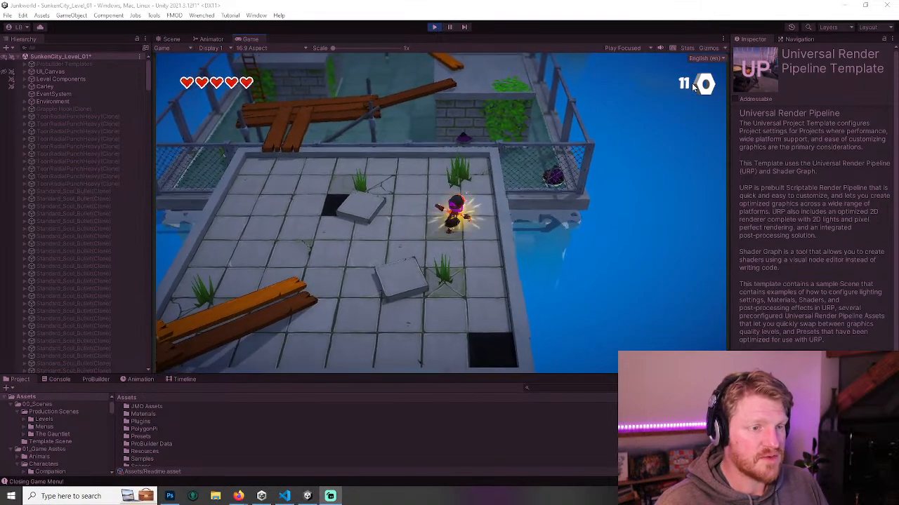
- Cross the planks and the ladder block to the upper rooftop and release a Charge EMP burst among the robots
{"action": "key", "text": "a"}
{"action": "key", "text": "w"}
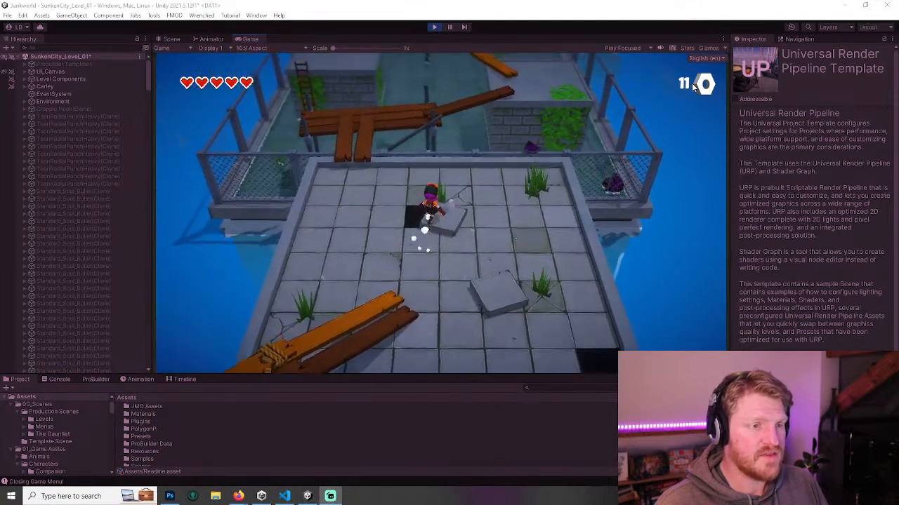
{"action": "key", "text": "w"}
{"action": "key", "text": "space"}
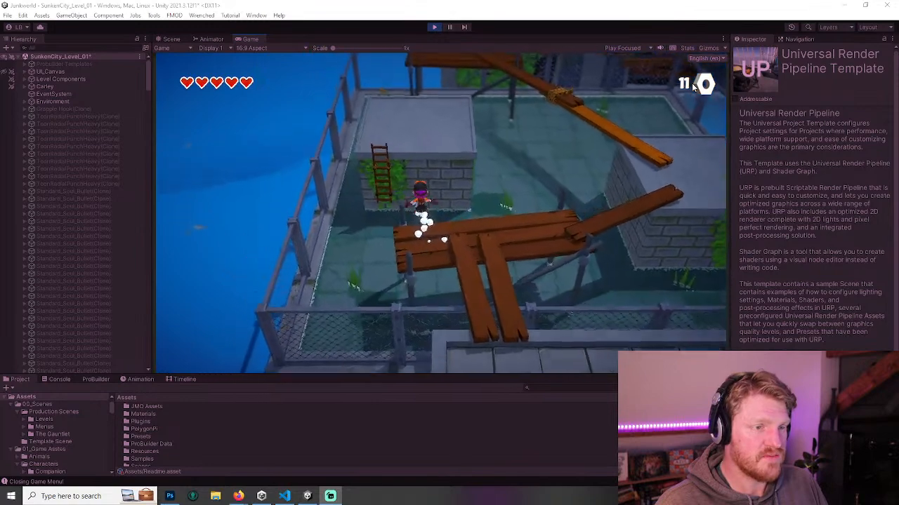
{"action": "key", "text": "x"}
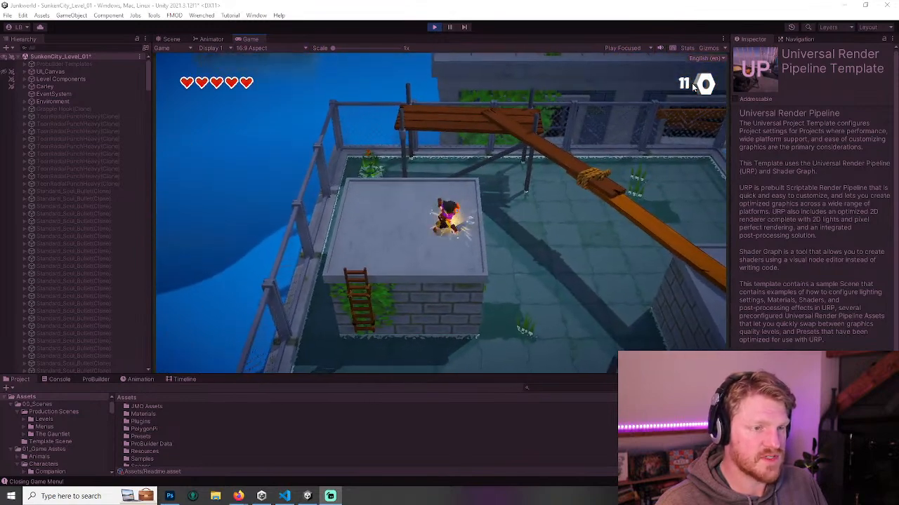
{"action": "key", "text": "w"}
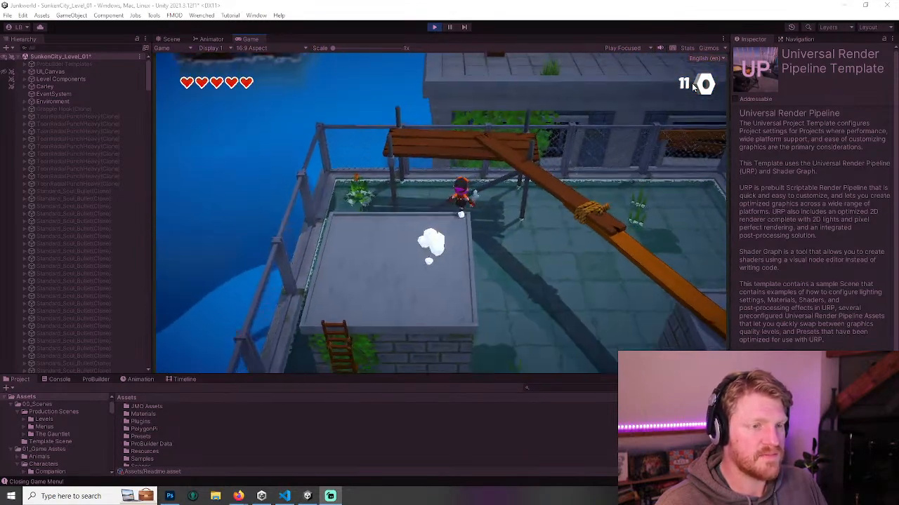
{"action": "key", "text": "w"}
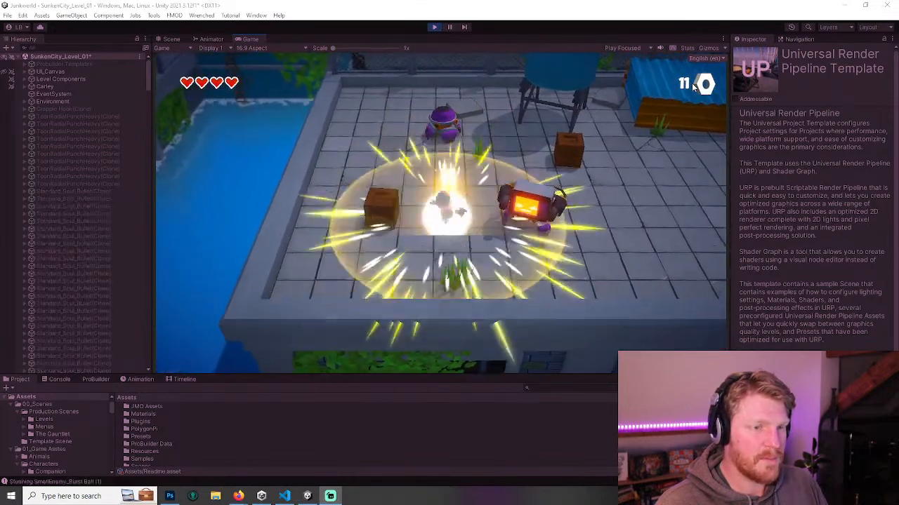
- Destroy the stunned screen-faced robot and attack the purple robot near the crates
{"action": "key", "text": "d"}
{"action": "key", "text": "a"}
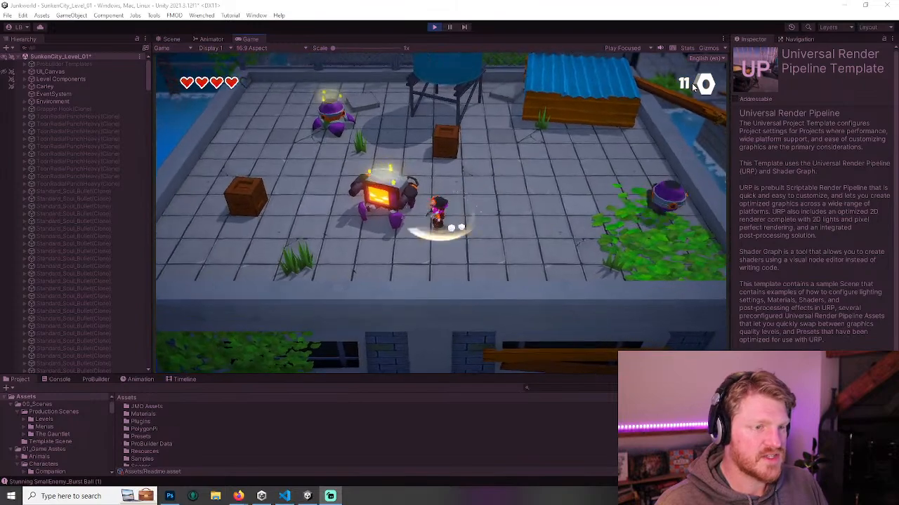
{"action": "key", "text": "a"}
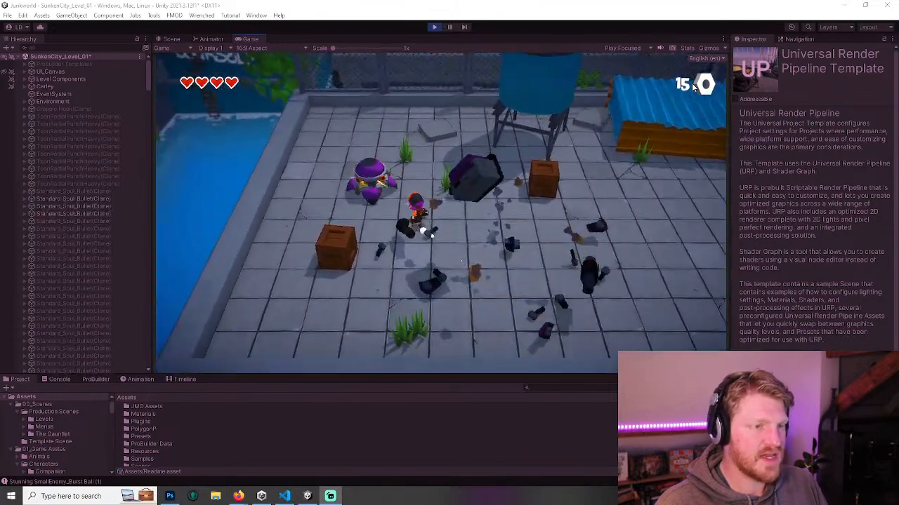
{"action": "key", "text": "d"}
- Stun the purple robot in the leafy corner with a Charge EMP burst and destroy it
{"action": "key", "text": "d"}
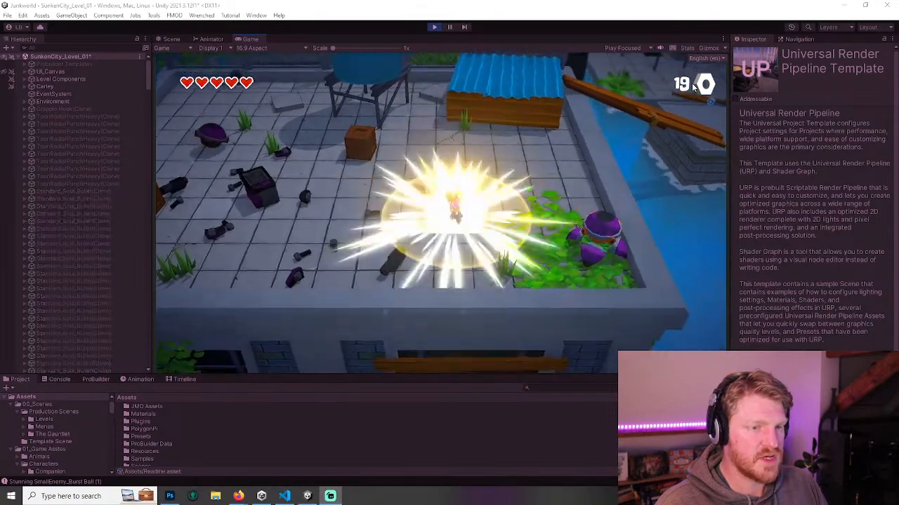
{"action": "key", "text": "d"}
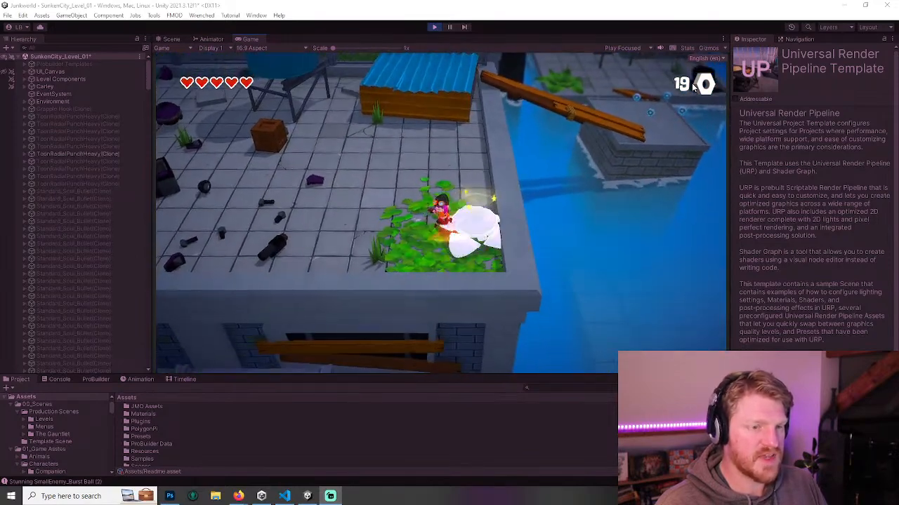
{"action": "key", "text": "a"}
{"action": "key", "text": "s"}
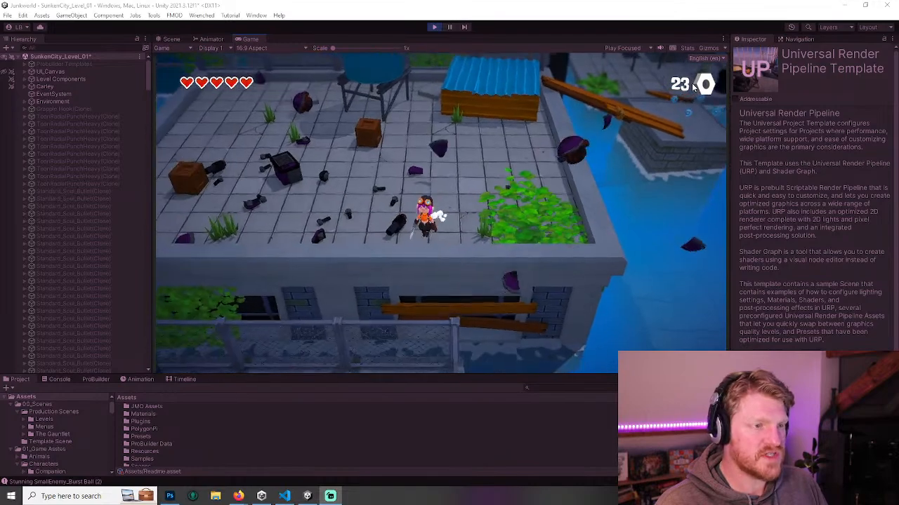
- Cross the flooded area to the brick block, climb its ladder and open the parts crafting page
{"action": "key", "text": "a"}
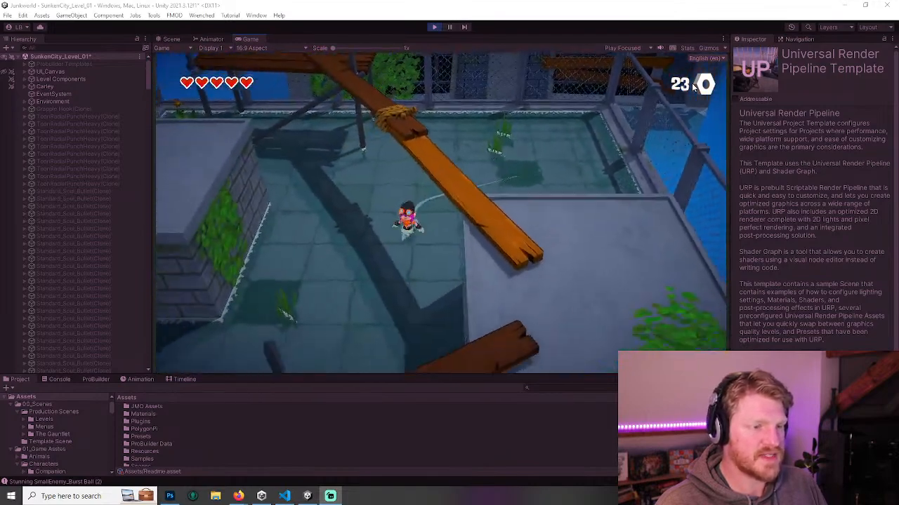
{"action": "key", "text": "w"}
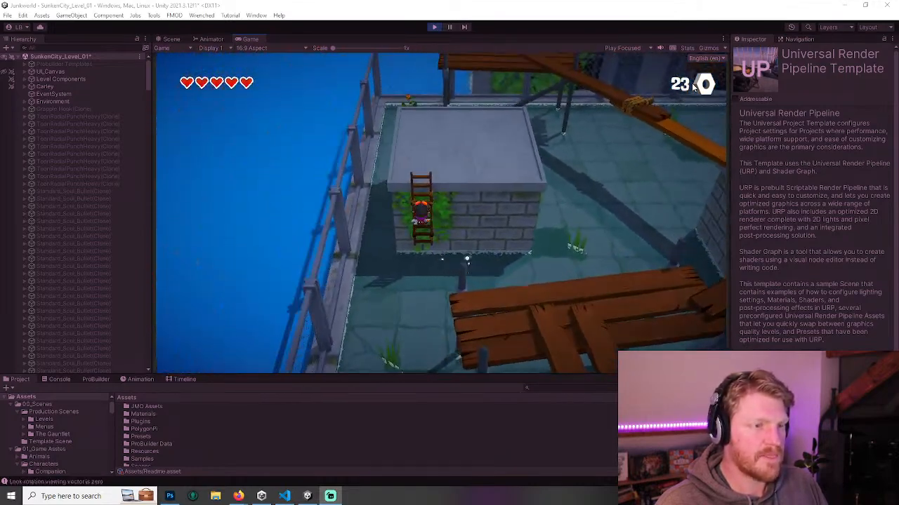
{"action": "key", "text": "Escape"}
{"action": "key", "text": "e"}
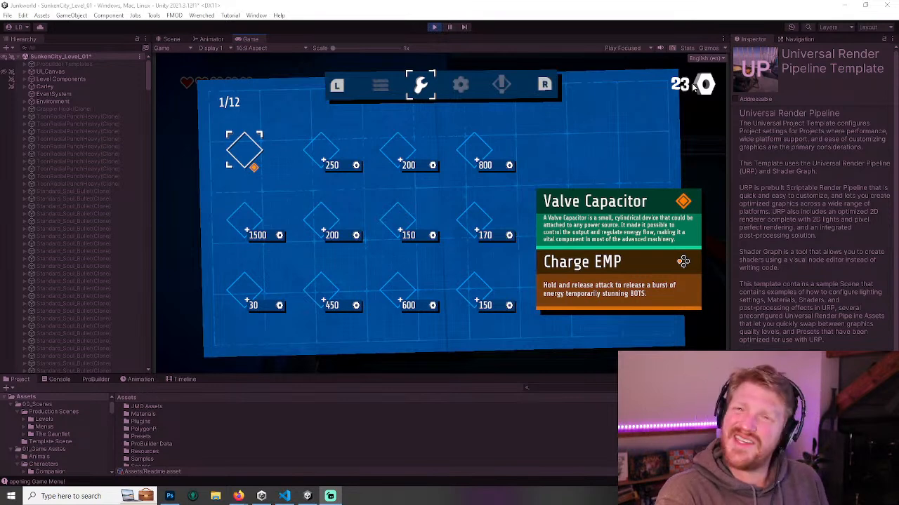
- Browse the uncrafted parts in the crafting grid, from the Passive Crystal Difuser to the Air Core Solenoid
{"action": "key", "text": "Right"}
{"action": "key", "text": "Down"}
{"action": "key", "text": "Right"}
{"action": "key", "text": "Left"}
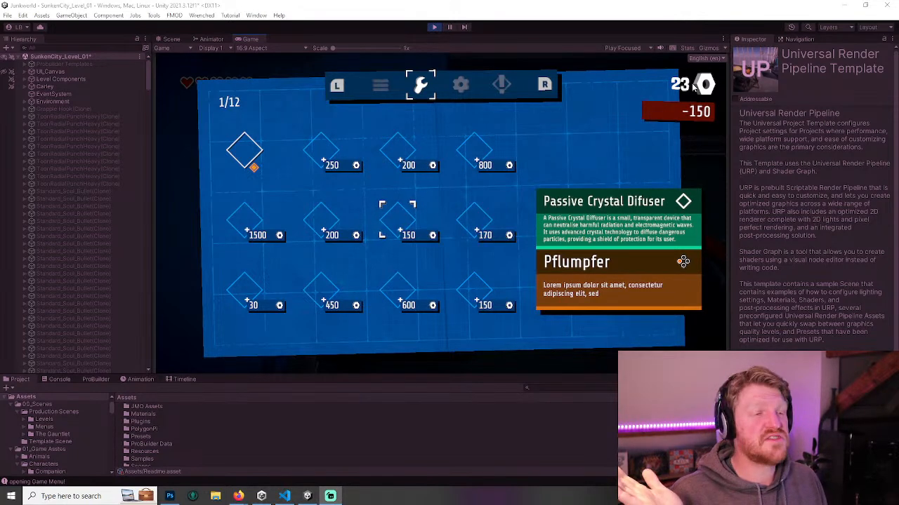
{"action": "key", "text": "Left"}
{"action": "key", "text": "Down"}
{"action": "key", "text": "Left"}
{"action": "key", "text": "Right"}
{"action": "key", "text": "Right"}
{"action": "key", "text": "Right"}
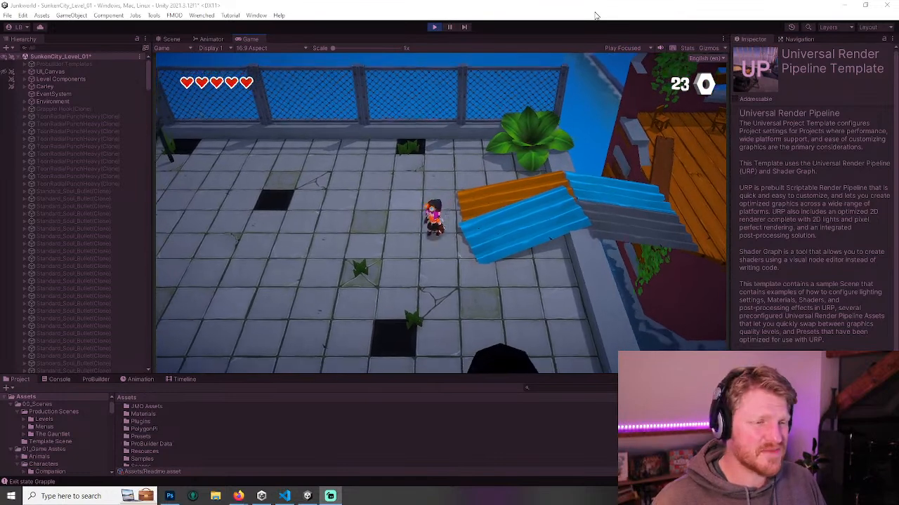
- Reopen the parts crafting page from the rooftop and stop the playtest
{"action": "key", "text": "Escape"}
{"action": "key", "text": "e"}
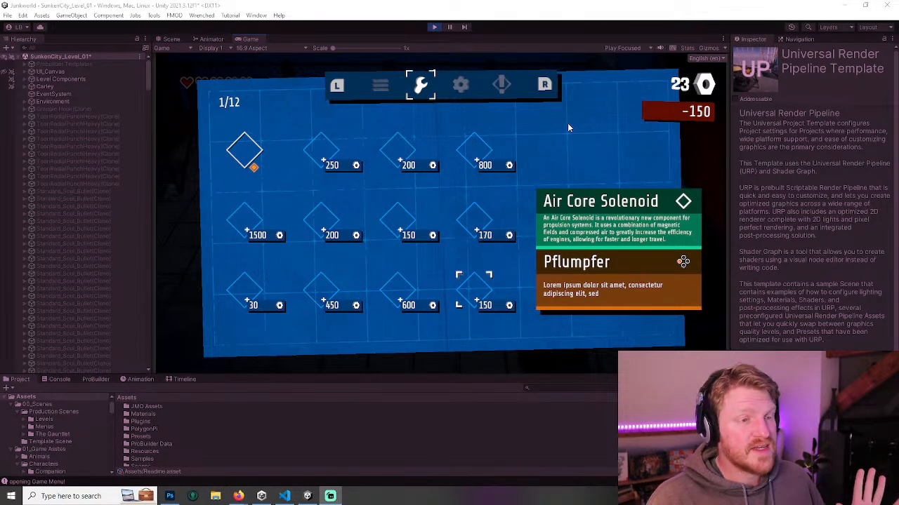
{"action": "left_click", "coordinate": [434, 27]}
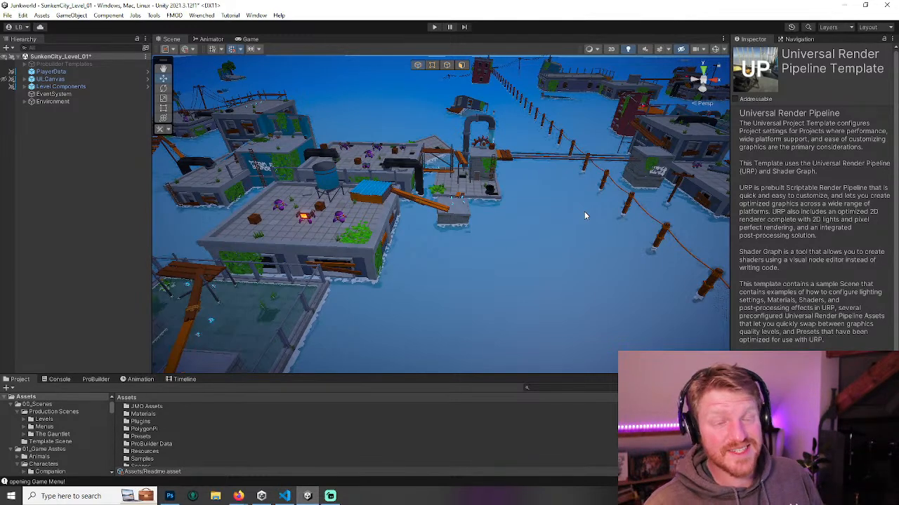
- Switch to Photoshop and look over the Particle Splitter crafting mockups and the New Part Crafted screen in CraftMenu_V2.psd
{"action": "left_click", "coordinate": [170, 496]}
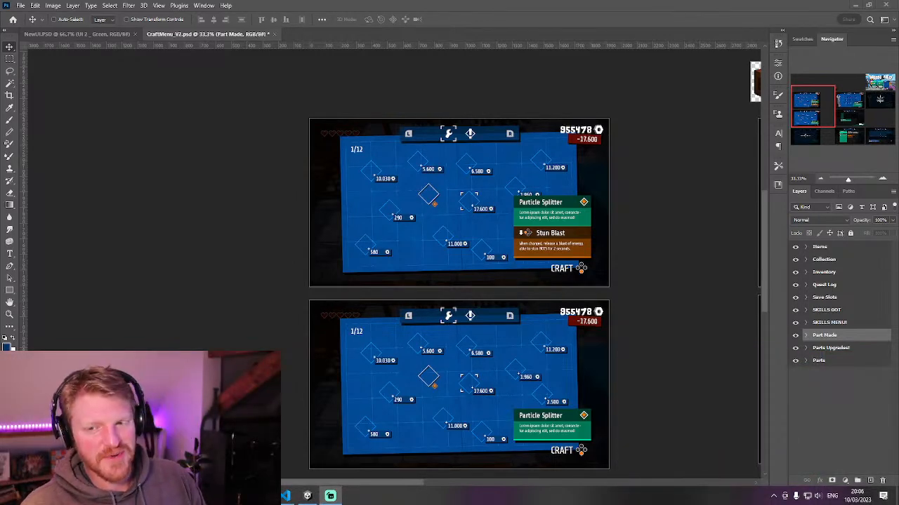
{"action": "scroll", "coordinate": [671, 218], "scroll_direction": "up", "scroll_amount": 2}
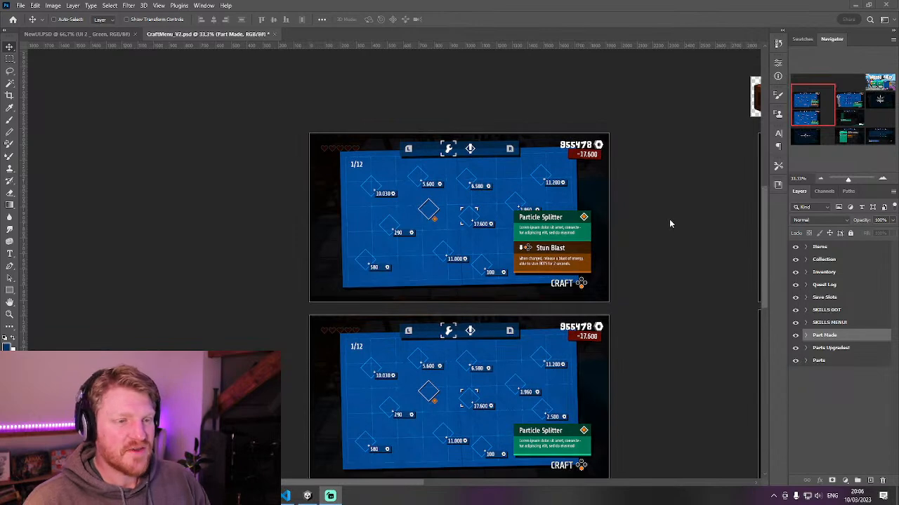
{"action": "scroll", "coordinate": [669, 220], "scroll_direction": "down", "scroll_amount": 2}
{"action": "scroll", "coordinate": [669, 223], "scroll_direction": "down", "scroll_amount": 10}
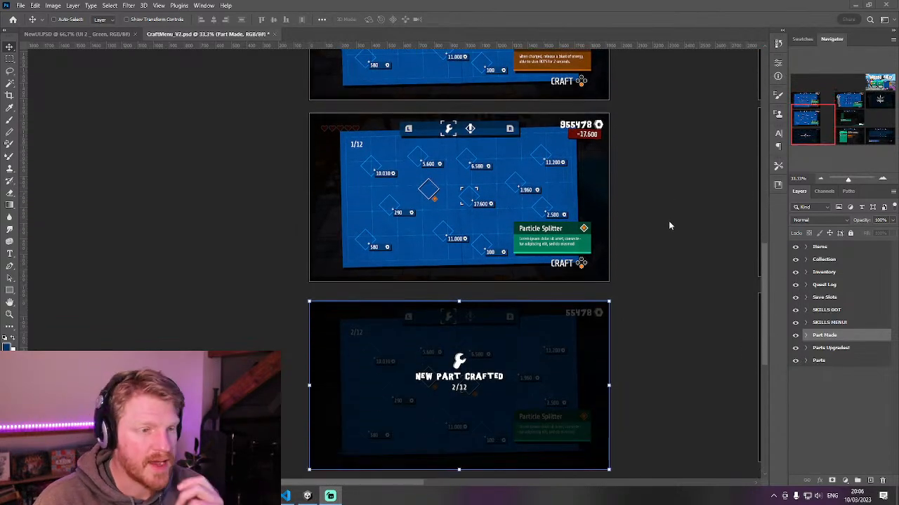
{"action": "scroll", "coordinate": [668, 225], "scroll_direction": "up", "scroll_amount": 8}
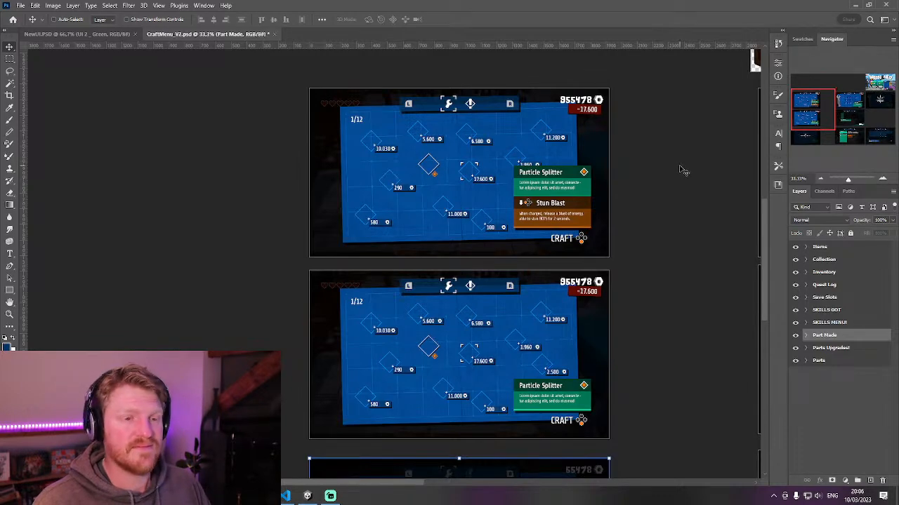
- Examine the wrench skill tree mockup with its Stun Blast upgrade card up close
{"action": "left_click_drag", "start_coordinate": [712, 185], "coordinate": [247, 231]}
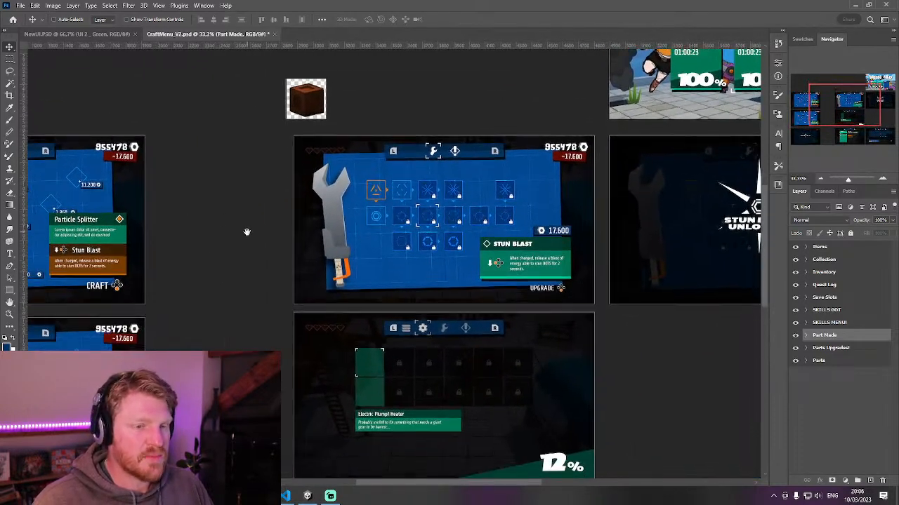
{"action": "left_click", "coordinate": [882, 182]}
{"action": "left_click_drag", "start_coordinate": [613, 161], "coordinate": [590, 171]}
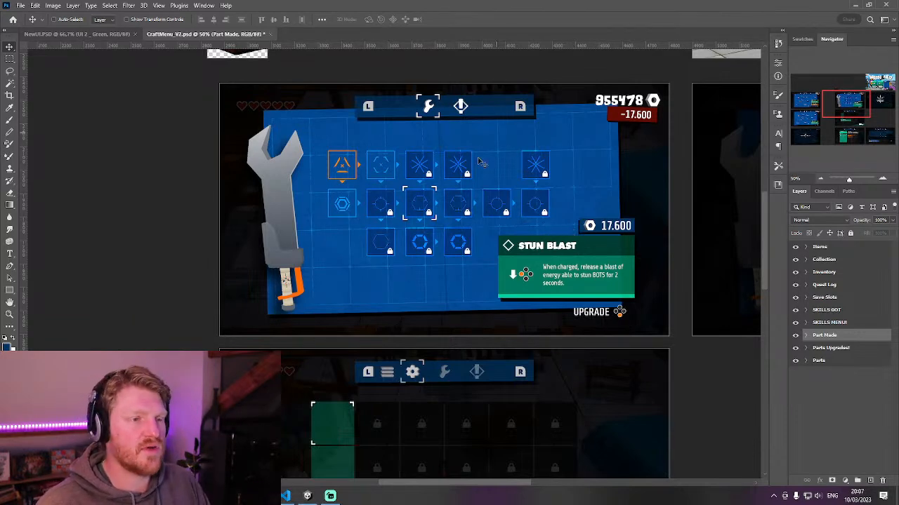
{"action": "left_click", "coordinate": [883, 181]}
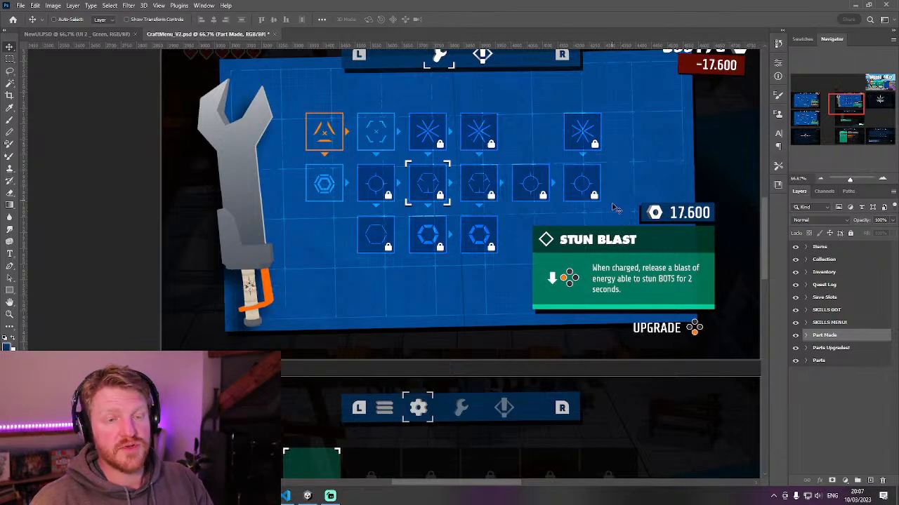
- Examine the collection grid mockup with the Electric Plumpf Heater card and the completion percentage
{"action": "scroll", "coordinate": [650, 242], "scroll_direction": "down", "scroll_amount": 5}
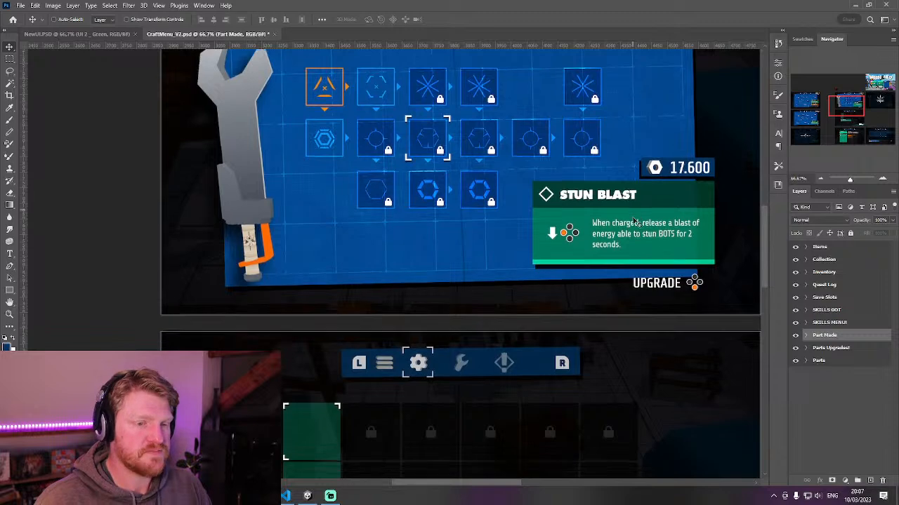
{"action": "scroll", "coordinate": [672, 225], "scroll_direction": "down", "scroll_amount": 3}
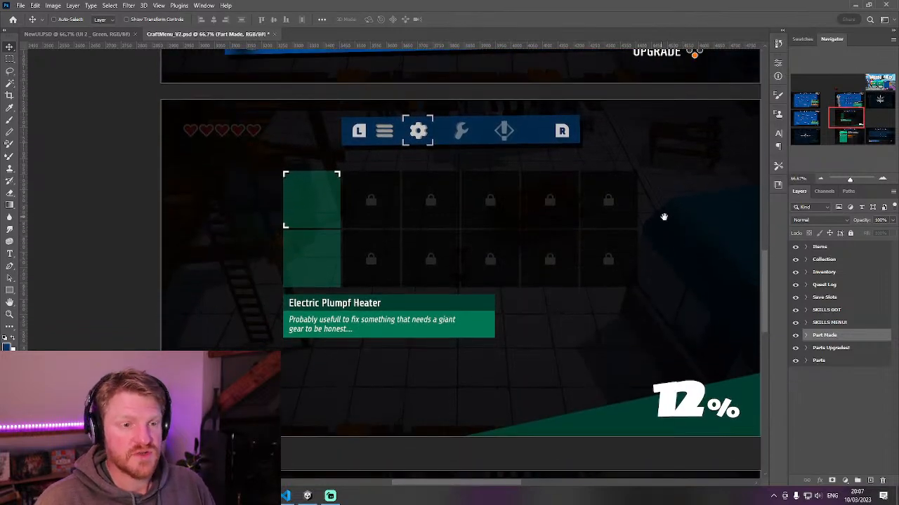
{"action": "left_click_drag", "start_coordinate": [662, 215], "coordinate": [625, 217]}
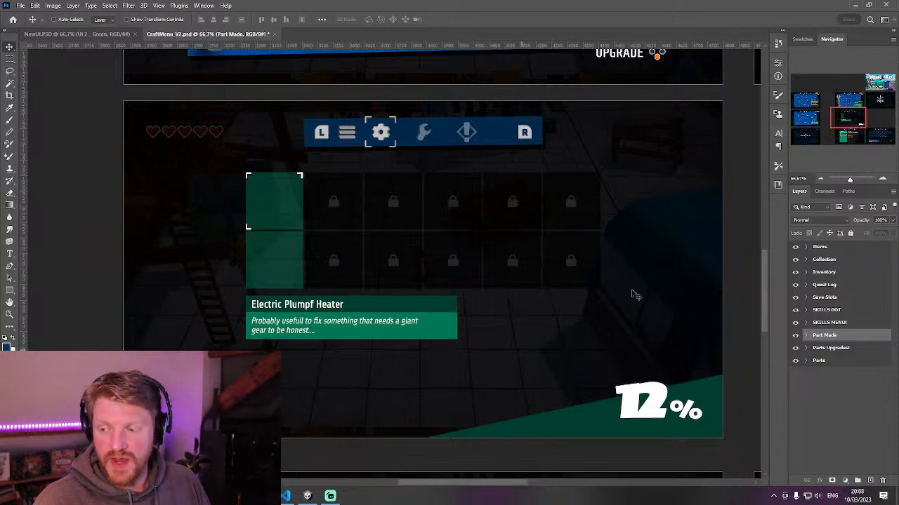
- Examine the save slot mockup with its file cards and return to the Electric Plumpf Heater mockup
{"action": "mouse_move", "coordinate": [564, 268]}
{"action": "left_mouse_down"}
{"action": "mouse_move", "coordinate": [559, 276]}
{"action": "mouse_move", "coordinate": [343, 323]}
{"action": "left_mouse_up"}
{"action": "mouse_move", "coordinate": [632, 134]}
{"action": "left_mouse_down"}
{"action": "mouse_move", "coordinate": [475, 331]}
{"action": "mouse_move", "coordinate": [519, 449]}
{"action": "left_mouse_up"}
{"action": "left_click_drag", "start_coordinate": [448, 470], "coordinate": [632, 221]}
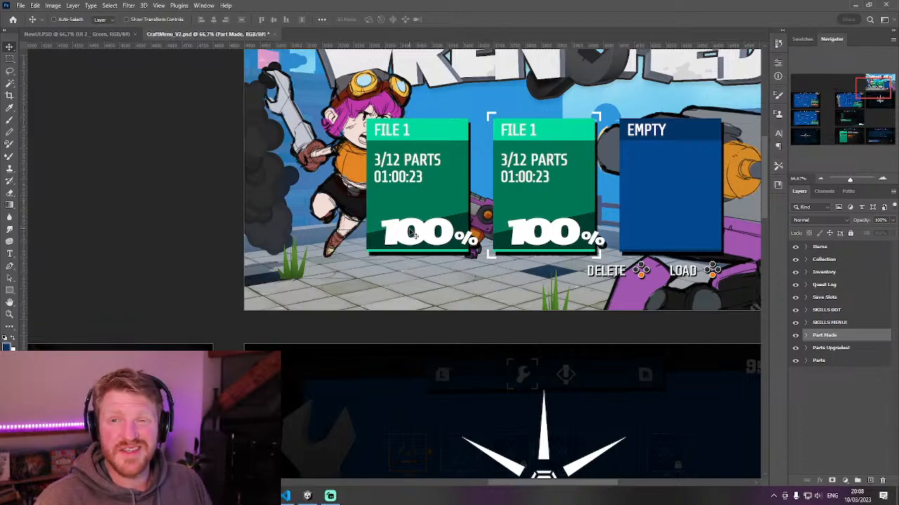
{"action": "mouse_move", "coordinate": [349, 392]}
{"action": "left_mouse_down"}
{"action": "mouse_move", "coordinate": [450, 225]}
{"action": "mouse_move", "coordinate": [542, 203]}
{"action": "mouse_move", "coordinate": [504, 305]}
{"action": "mouse_move", "coordinate": [457, 344]}
{"action": "left_mouse_up"}
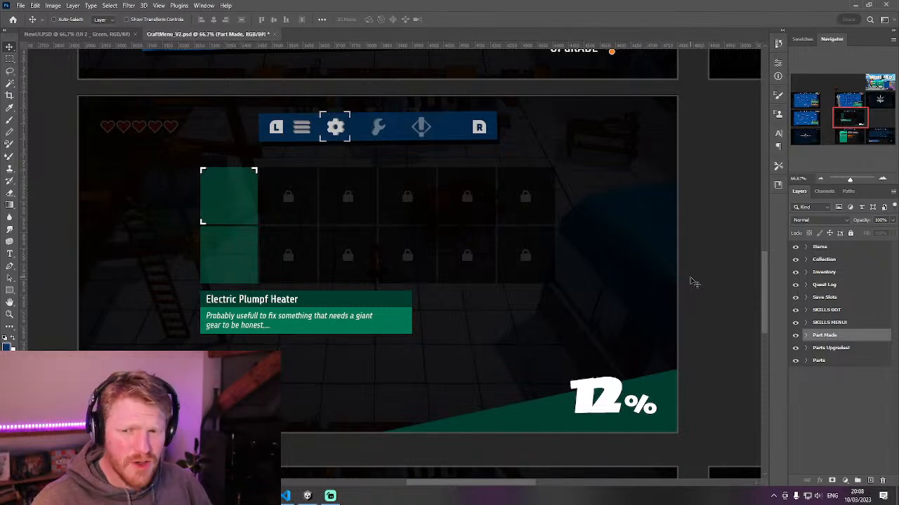
- View the wrench skill tree and collection grid mockups together at 33.33% zoom
{"action": "left_click", "coordinate": [821, 180]}
{"action": "left_click", "coordinate": [820, 179]}
{"action": "left_click_drag", "start_coordinate": [589, 242], "coordinate": [622, 325]}
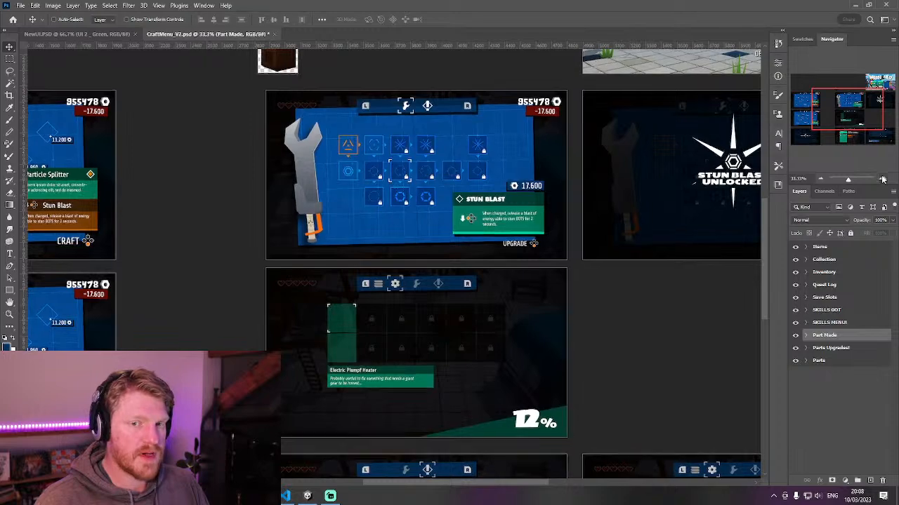
{"action": "left_click", "coordinate": [882, 180]}
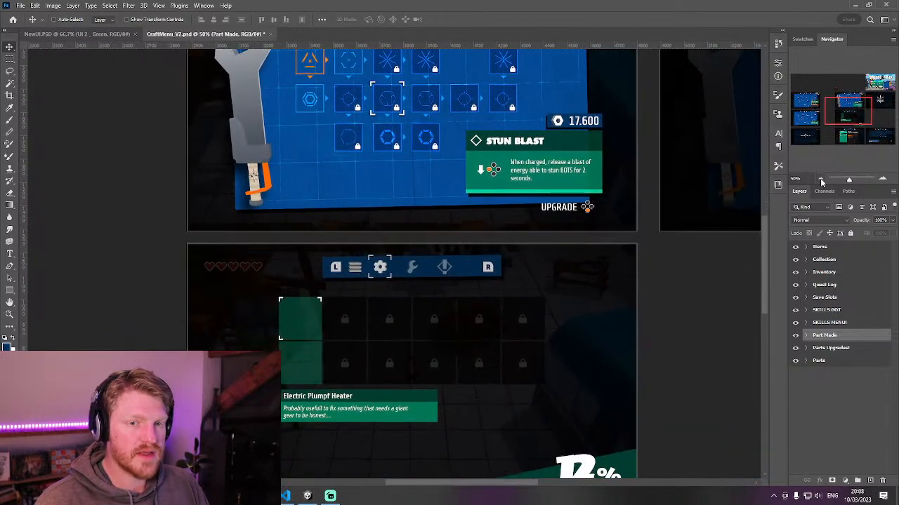
{"action": "left_click", "coordinate": [821, 180]}
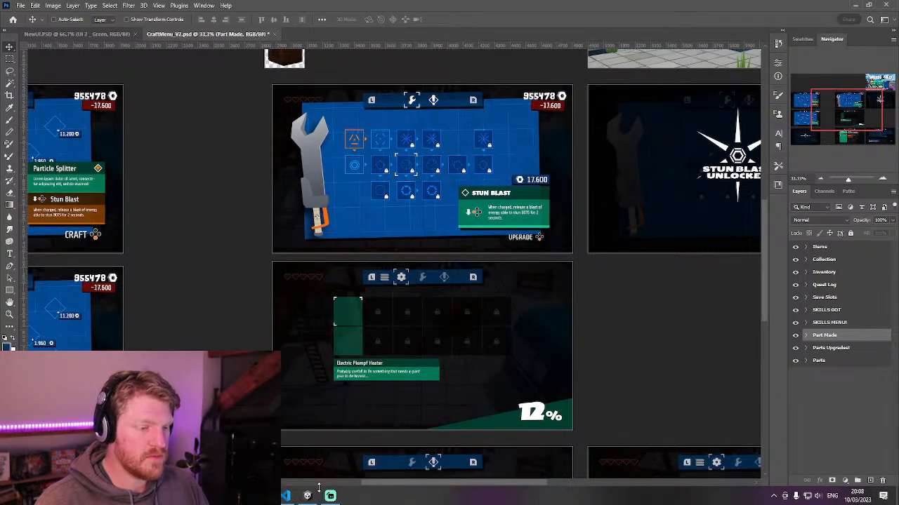
- Switch to Unity, restart the playtest and move through the slots of the in-game inventory grid
{"action": "left_click", "coordinate": [307, 496]}
{"action": "left_click", "coordinate": [433, 26]}
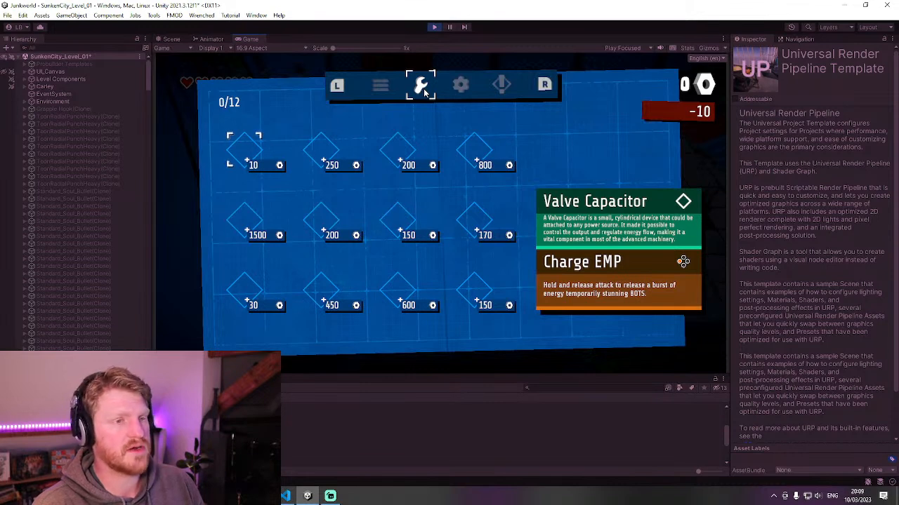
{"action": "key", "text": "r"}
{"action": "key", "text": "Right"}
{"action": "key", "text": "Right"}
{"action": "key", "text": "Down"}
{"action": "key", "text": "Left"}
{"action": "key", "text": "Right"}
{"action": "key", "text": "Right"}
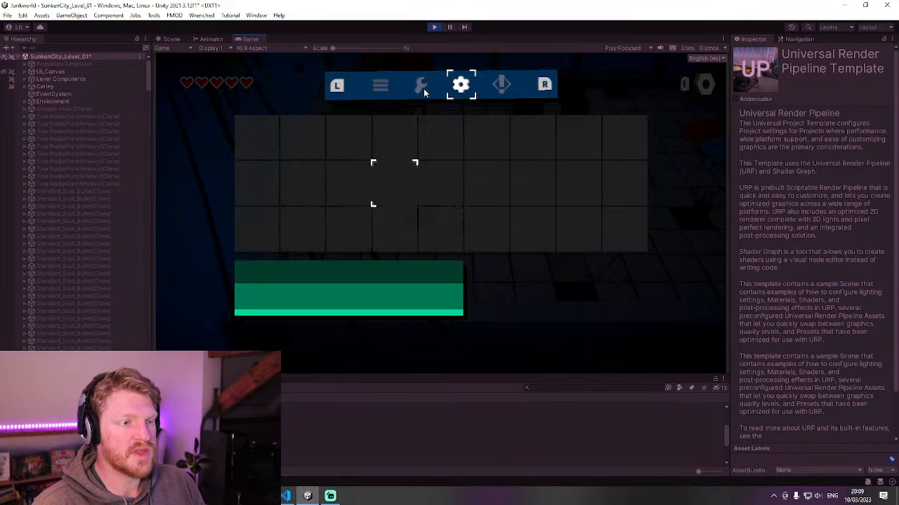
- Compare with the menu mockups in Photoshop and return to the quest log in Unity's running game
{"action": "key", "text": "alt+Tab"}
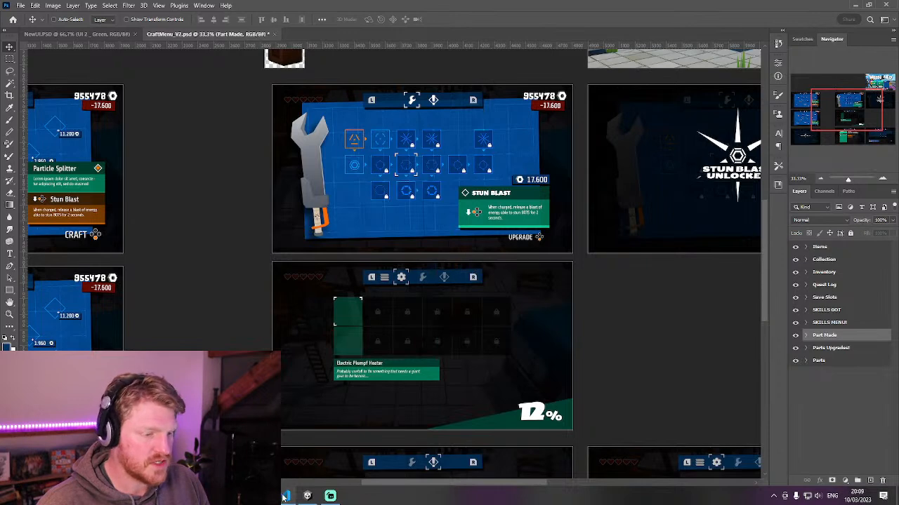
{"action": "left_click", "coordinate": [307, 497]}
{"action": "key", "text": "e"}
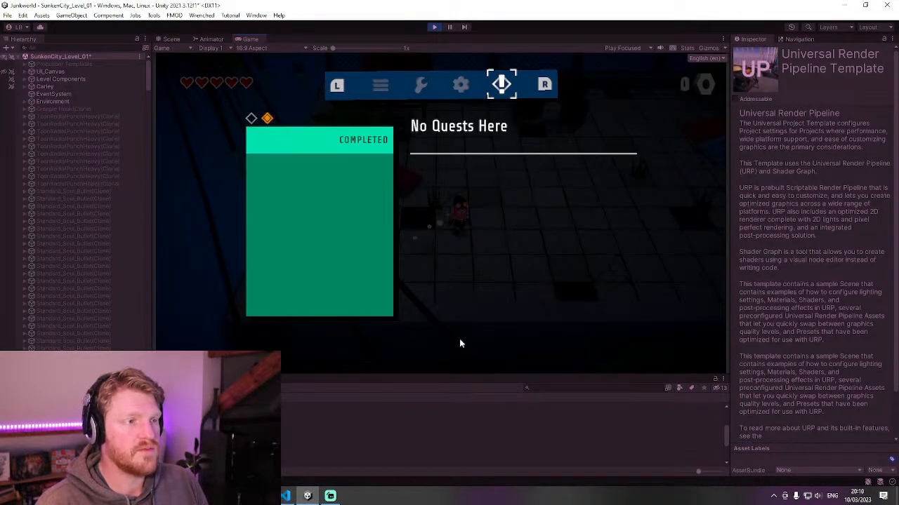
- Page through the game menu from the quest log to the pause page and back to the inventory grid
{"action": "key", "text": "q"}
{"action": "key", "text": "q"}
{"action": "key", "text": "q"}
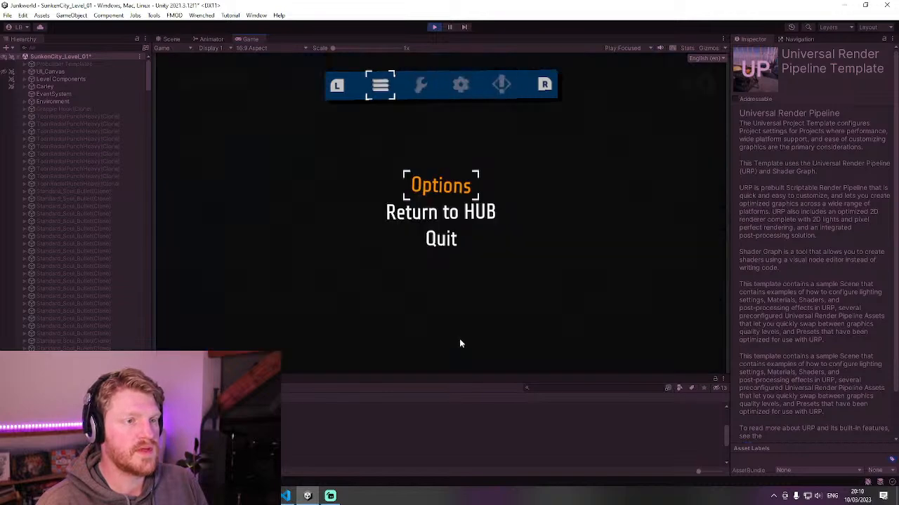
{"action": "key", "text": "e"}
{"action": "key", "text": "e"}
{"action": "key", "text": "q"}
{"action": "key", "text": "q"}
{"action": "key", "text": "e"}
{"action": "key", "text": "e"}
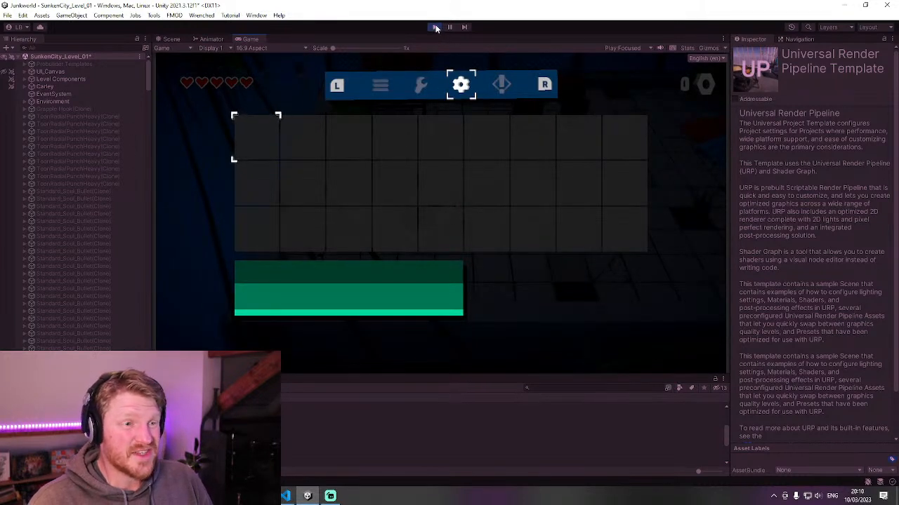
- Close and reopen the game menu, and check paging between its pause and parts pages
{"action": "key", "text": "Escape"}
{"action": "key", "text": "Escape"}
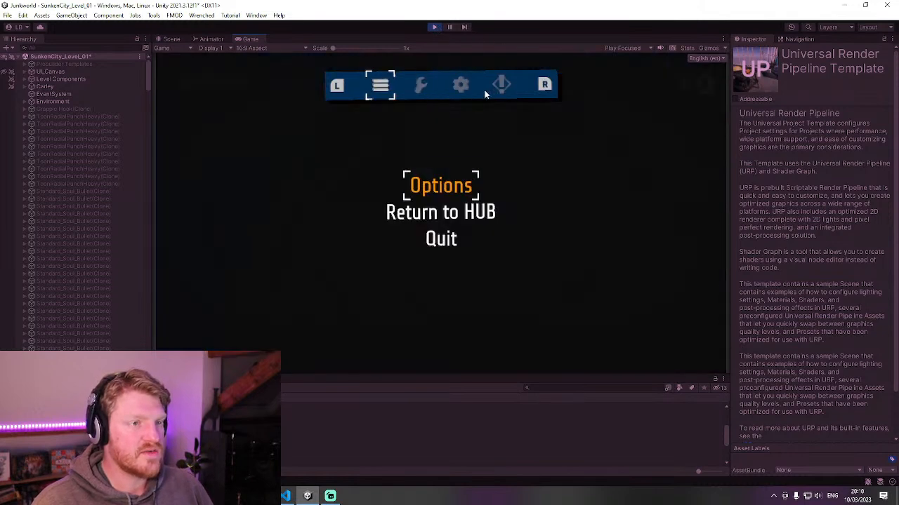
{"action": "key", "text": "e"}
{"action": "key", "text": "e"}
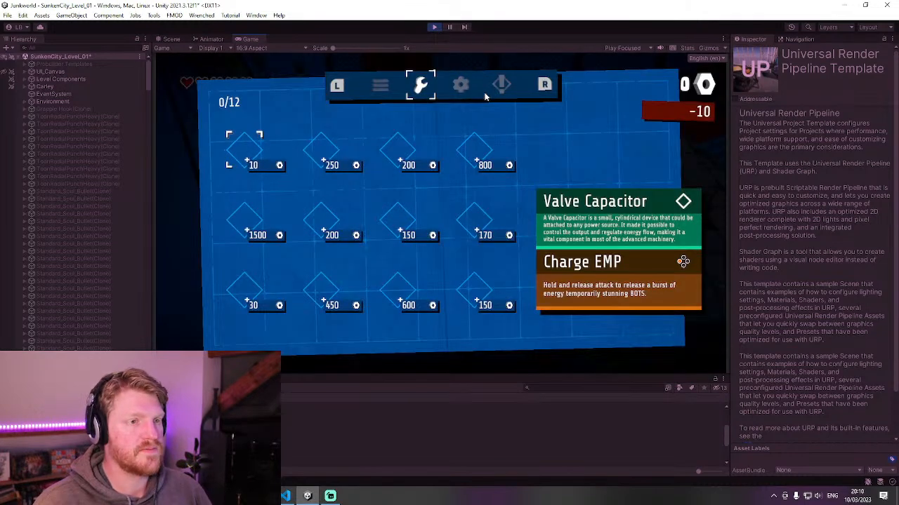
{"action": "left_click", "coordinate": [499, 92]}
{"action": "key", "text": "q"}
{"action": "key", "text": "q"}
{"action": "key", "text": "q"}
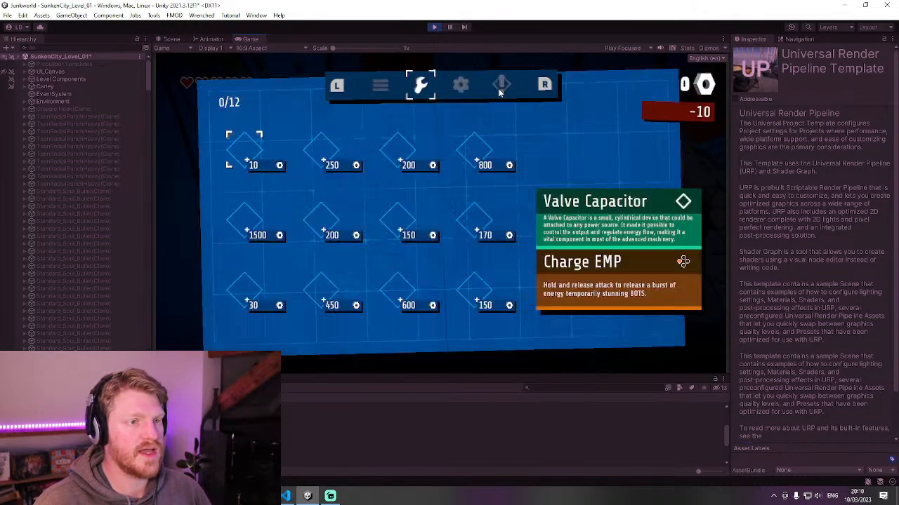
- Cycle back and forth through the menu pages to the quest log and stop the playtest
{"action": "key", "text": "e"}
{"action": "key", "text": "e"}
{"action": "key", "text": "q"}
{"action": "key", "text": "e"}
{"action": "key", "text": "q"}
{"action": "key", "text": "q"}
{"action": "key", "text": "e"}
{"action": "key", "text": "e"}
{"action": "key", "text": "e"}
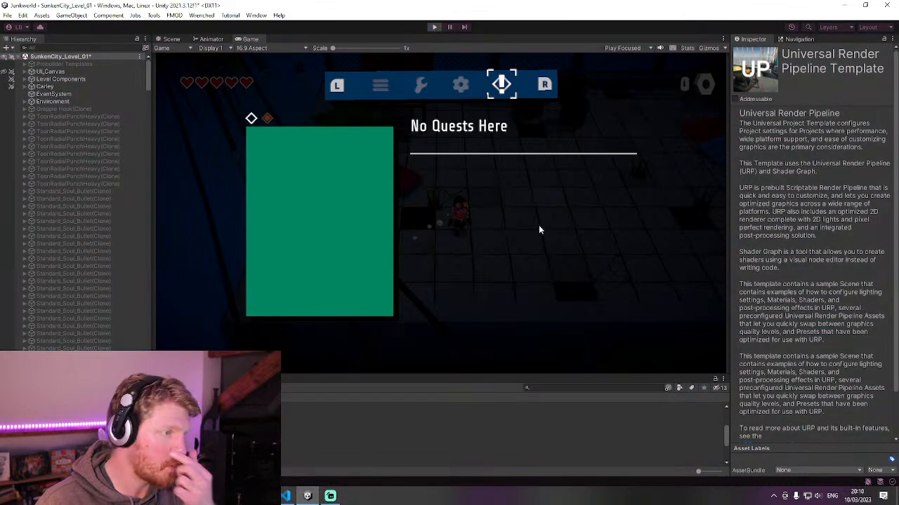
{"action": "key", "text": "ctrl+p"}
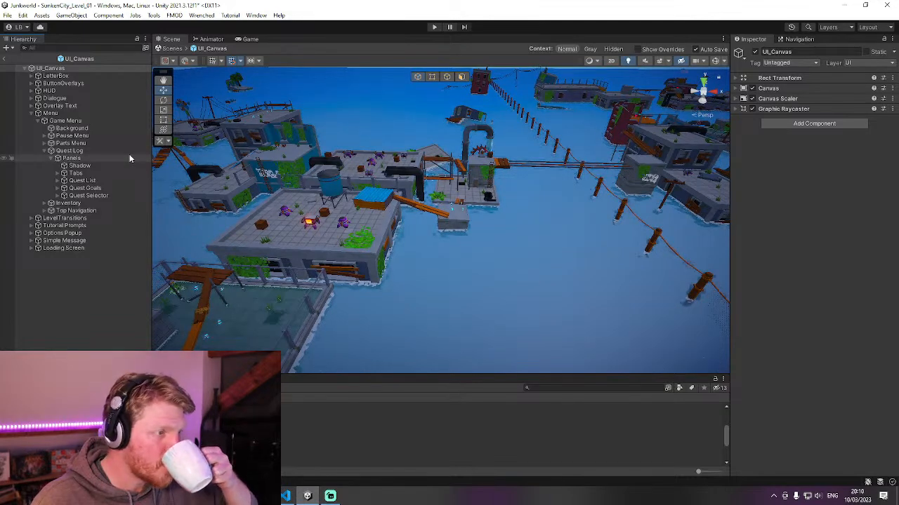
- Collapse the Menu object in the UI_Canvas prefab and frame the canvas in the 2D scene view
{"action": "left_click", "coordinate": [31, 113]}
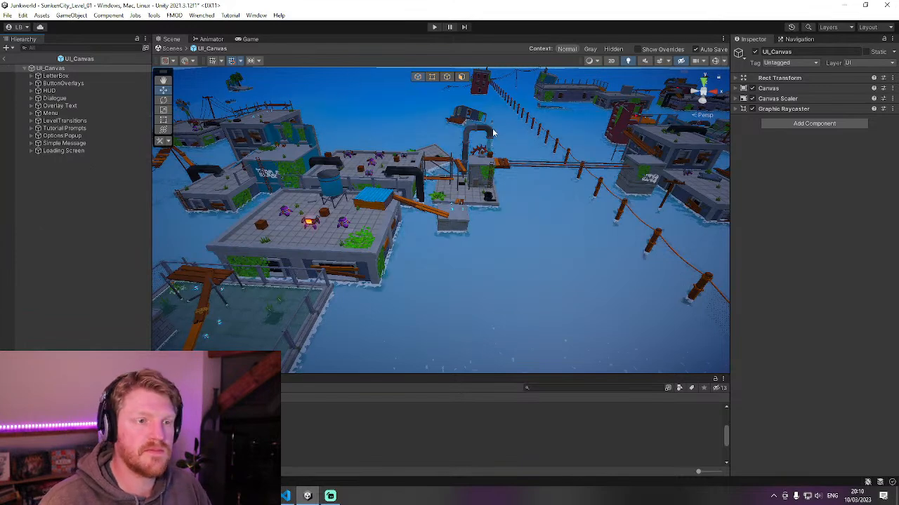
{"action": "key", "text": "f"}
{"action": "key", "text": "2"}
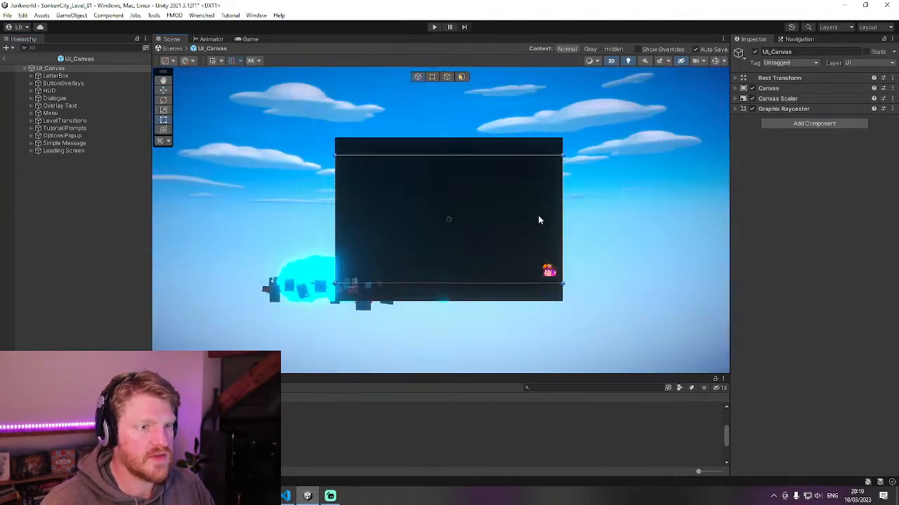
- Hide the objects from LevelTransitions down to Loading Screen in the scene view, leaving the Menu object visible
{"action": "scroll", "coordinate": [533, 231], "scroll_direction": "up", "scroll_amount": 5}
{"action": "middle_click_drag", "start_coordinate": [433, 220], "coordinate": [513, 243]}
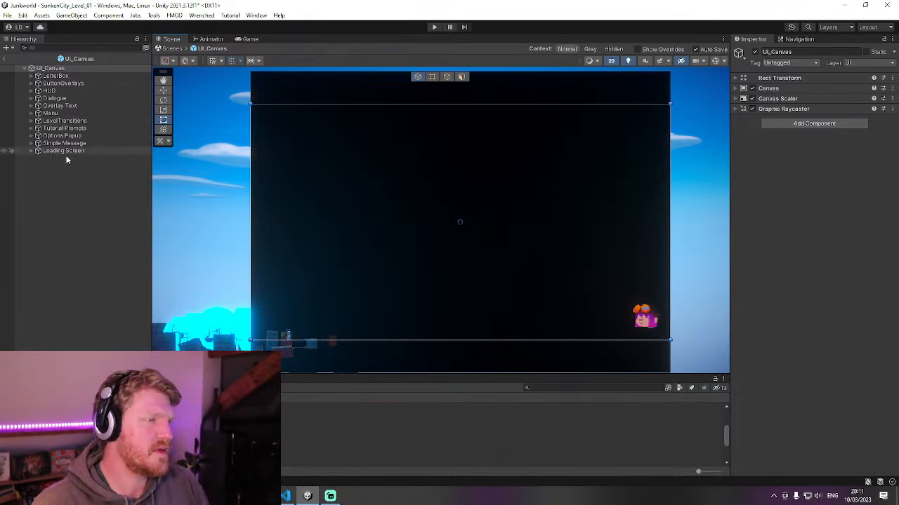
{"action": "left_click", "coordinate": [5, 150]}
{"action": "left_click", "coordinate": [4, 143]}
{"action": "left_click", "coordinate": [5, 136]}
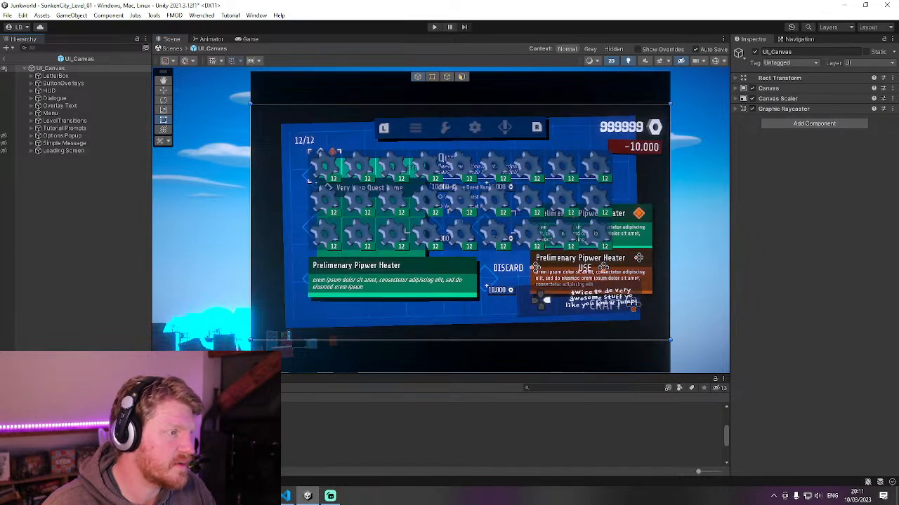
{"action": "left_click", "coordinate": [4, 116]}
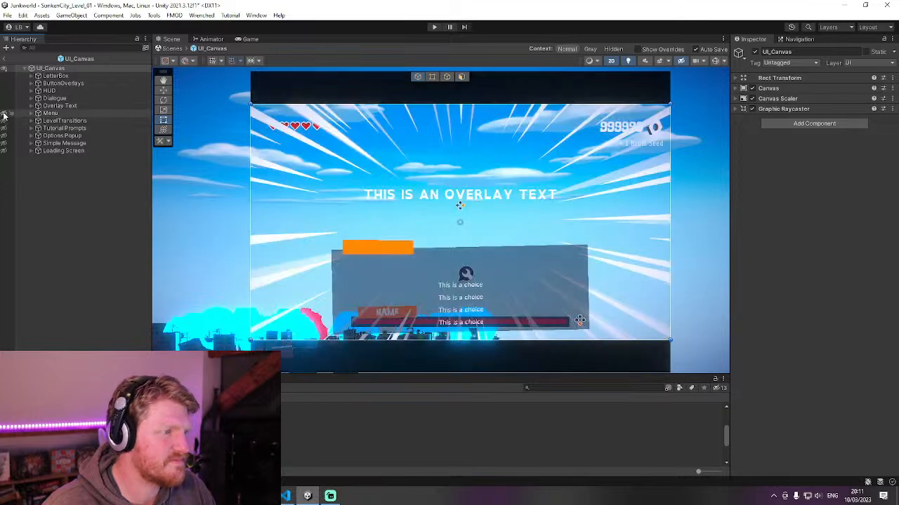
{"action": "left_click", "coordinate": [4, 115]}
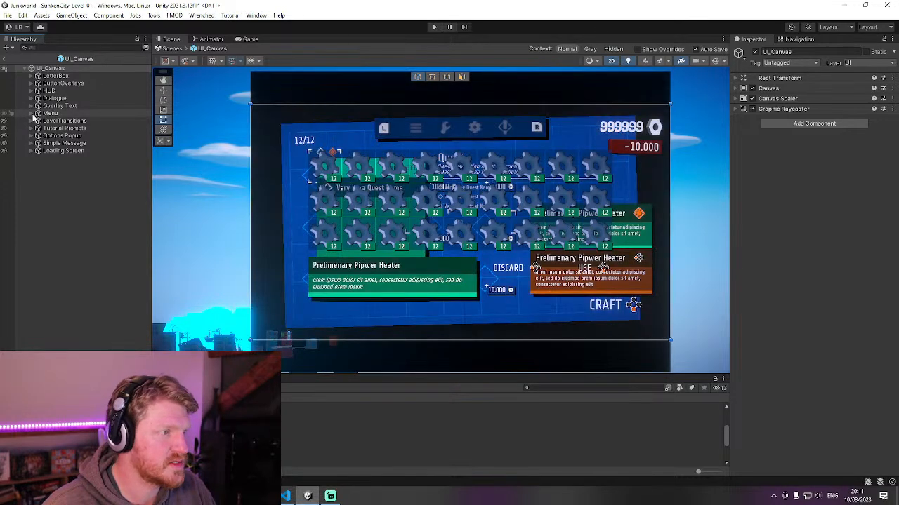
- Expand Game Menu and hide its Inventory, Quest Log, Parts Menu and Pause Menu pages in the scene, keeping Top Navigation visible
{"action": "left_click", "coordinate": [32, 113]}
{"action": "left_click", "coordinate": [44, 121]}
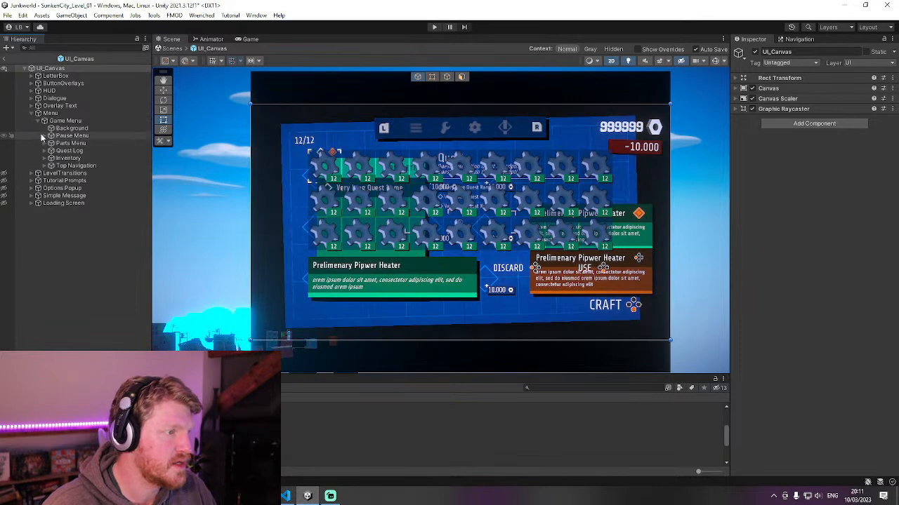
{"action": "left_click", "coordinate": [5, 167]}
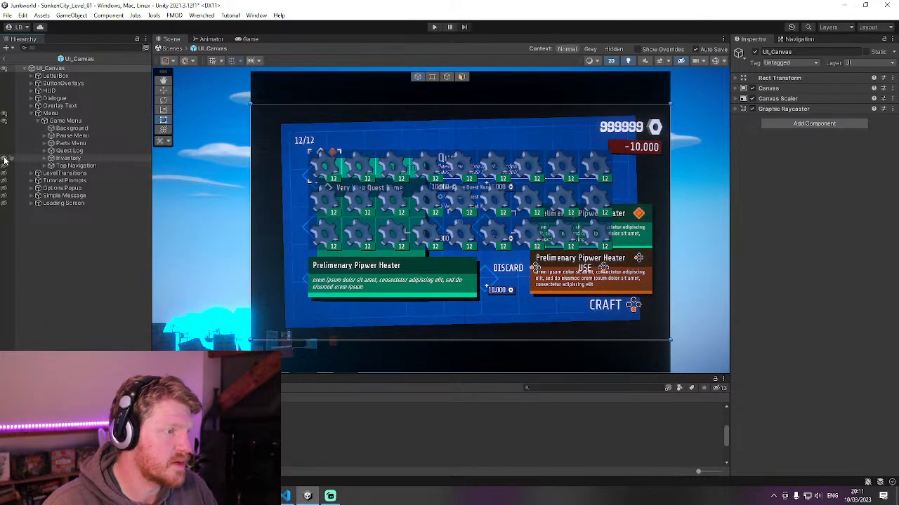
{"action": "left_click", "coordinate": [4, 166]}
{"action": "left_click", "coordinate": [4, 158]}
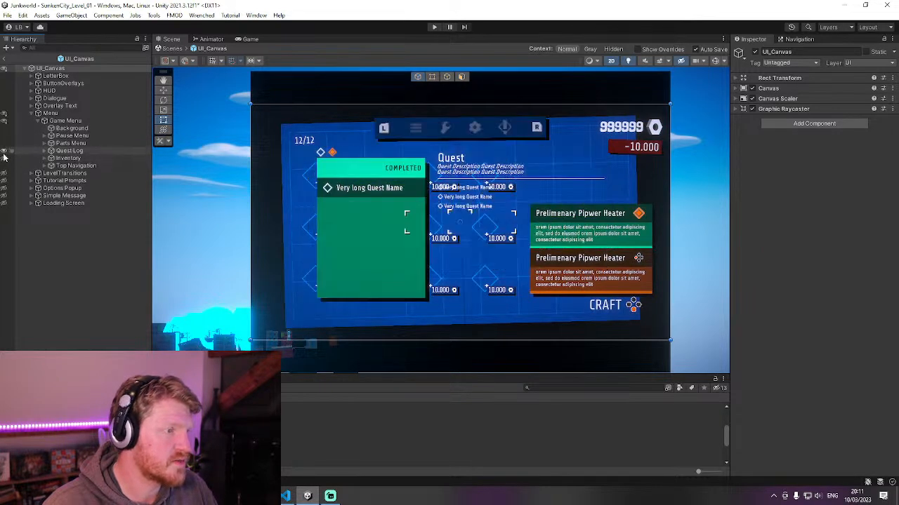
{"action": "left_click", "coordinate": [4, 152]}
{"action": "left_click", "coordinate": [3, 143]}
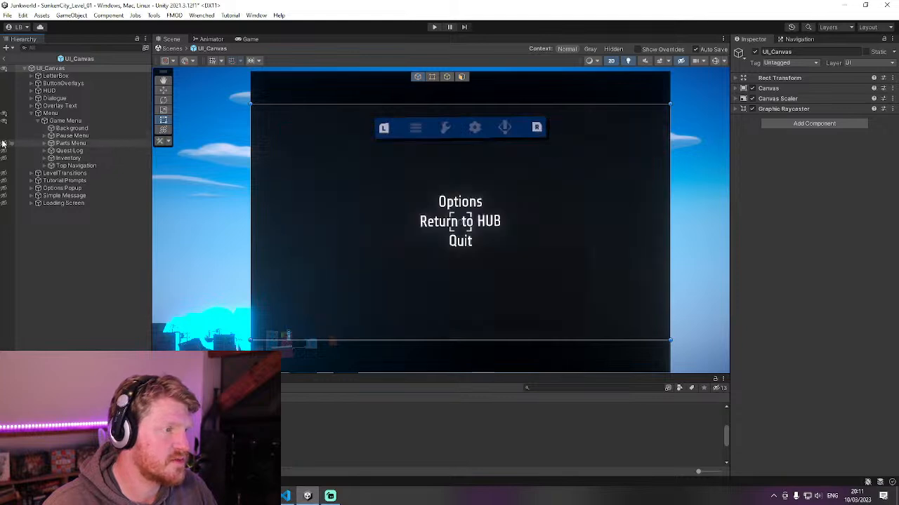
{"action": "left_click", "coordinate": [4, 135]}
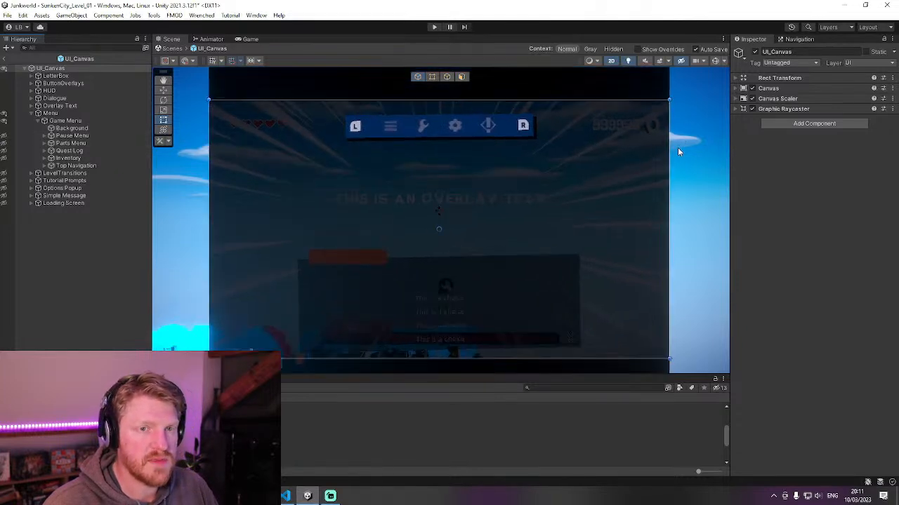
- Enlarge the scene view by shrinking the Project and Inspector areas, and select Pause Menu to view its script fields
{"action": "scroll", "coordinate": [693, 142], "scroll_direction": "up", "scroll_amount": 2}
{"action": "left_click_drag", "start_coordinate": [730, 140], "coordinate": [807, 141]}
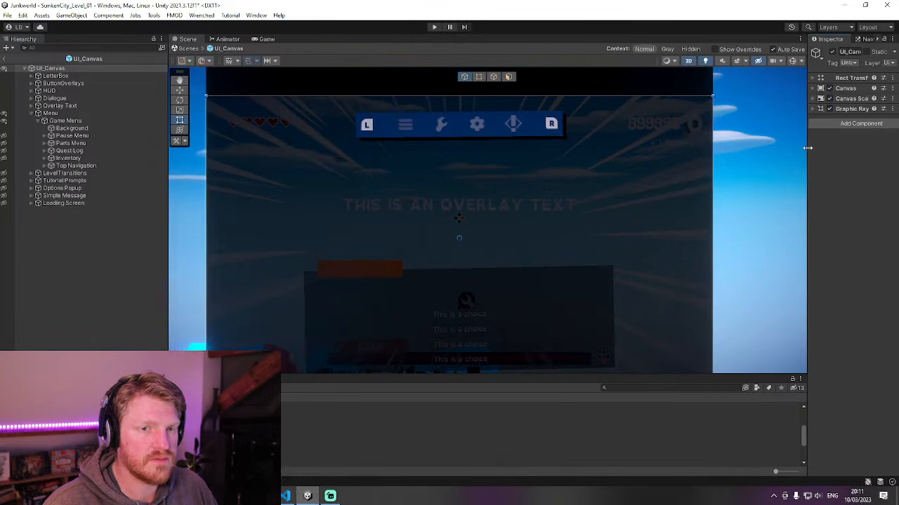
{"action": "left_click_drag", "start_coordinate": [738, 374], "coordinate": [734, 407]}
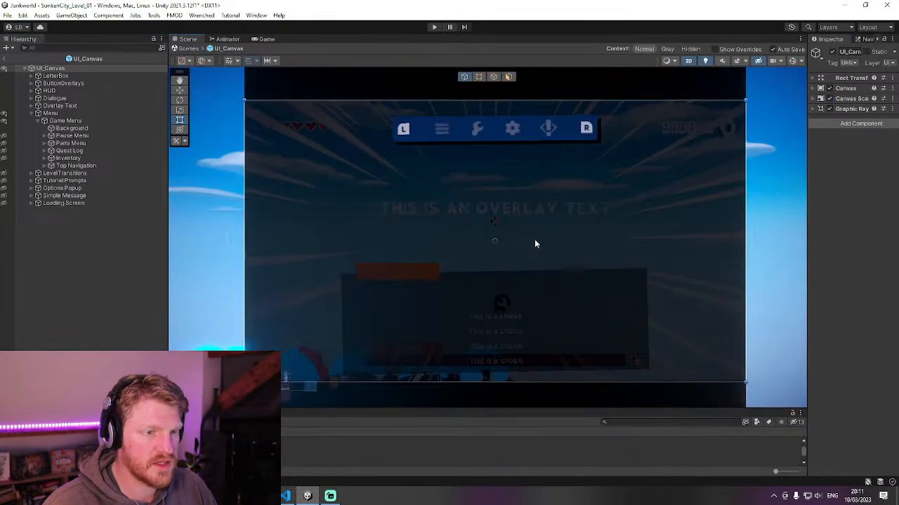
{"action": "middle_click_drag", "start_coordinate": [579, 235], "coordinate": [554, 214]}
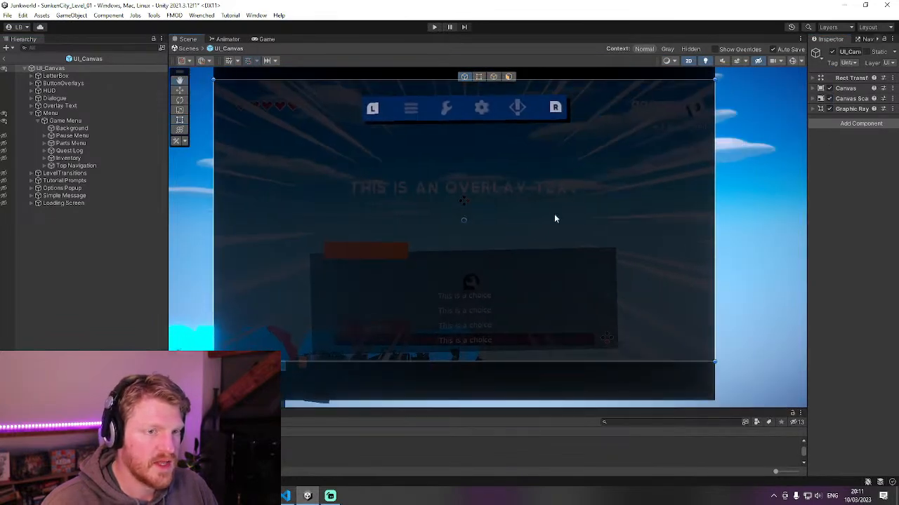
{"action": "left_click", "coordinate": [70, 135]}
{"action": "left_click_drag", "start_coordinate": [808, 115], "coordinate": [723, 112]}
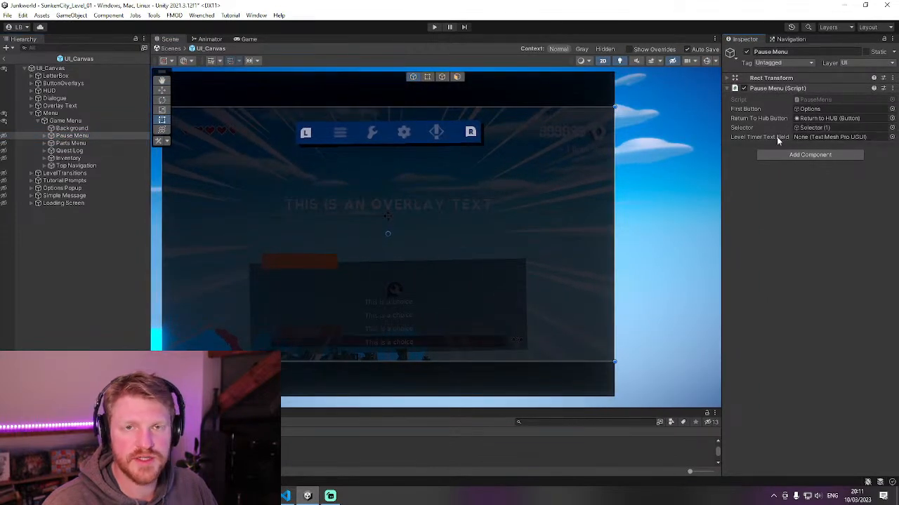
{"action": "left_click_drag", "start_coordinate": [721, 123], "coordinate": [755, 123]}
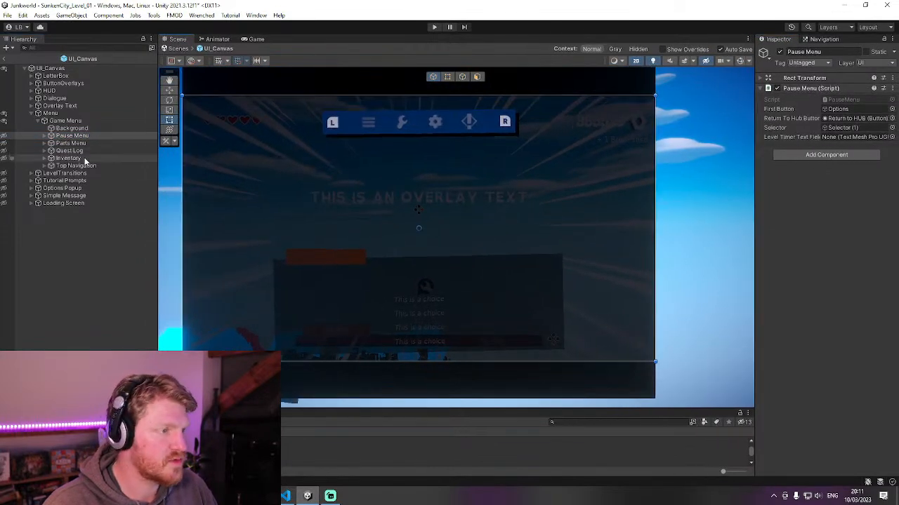
- Duplicate the Inventory page and place the copy directly after Quest Log within Game Menu
{"action": "left_click", "coordinate": [71, 159]}
{"action": "key", "text": "ctrl+d"}
{"action": "double_click", "coordinate": [143, 174]}
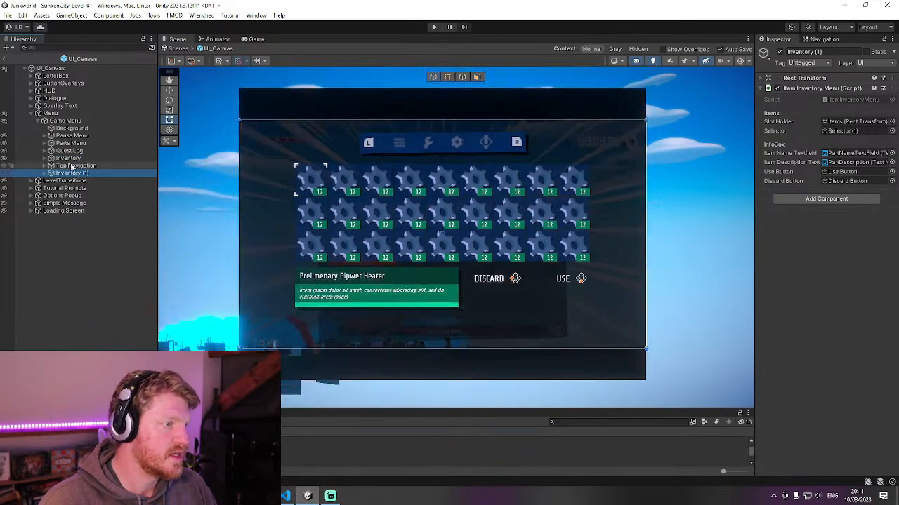
{"action": "key", "text": "f"}
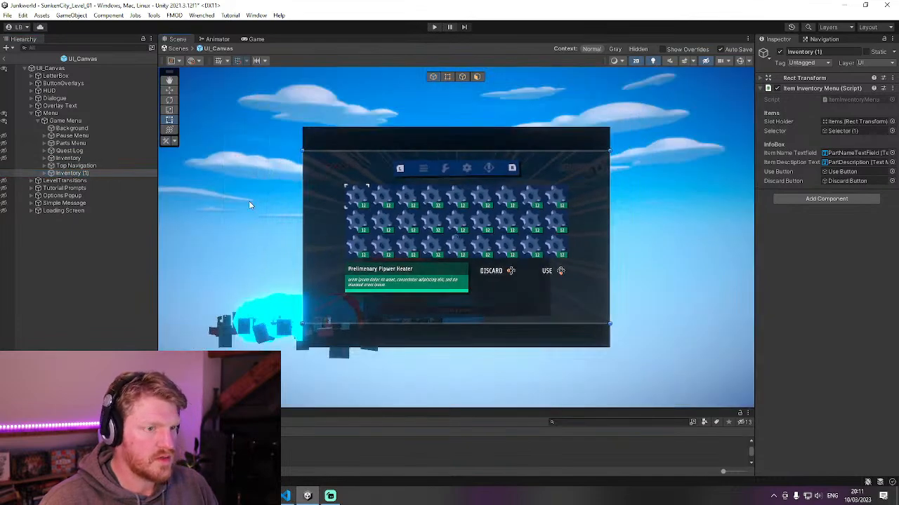
{"action": "left_click", "coordinate": [68, 174]}
{"action": "left_click_drag", "start_coordinate": [68, 174], "coordinate": [70, 156]}
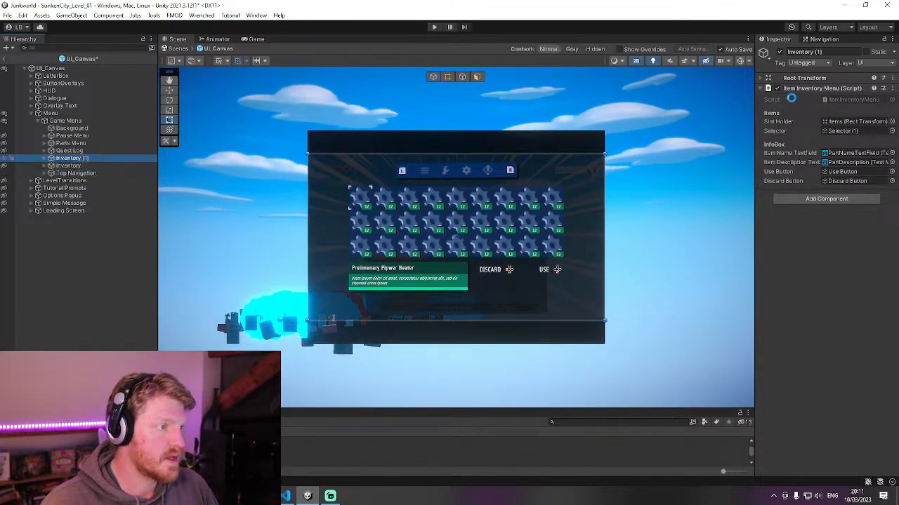
- Rename the duplicated inventory page to Parts Overview and collapse its Item Inventory Menu component
{"action": "left_click", "coordinate": [831, 52]}
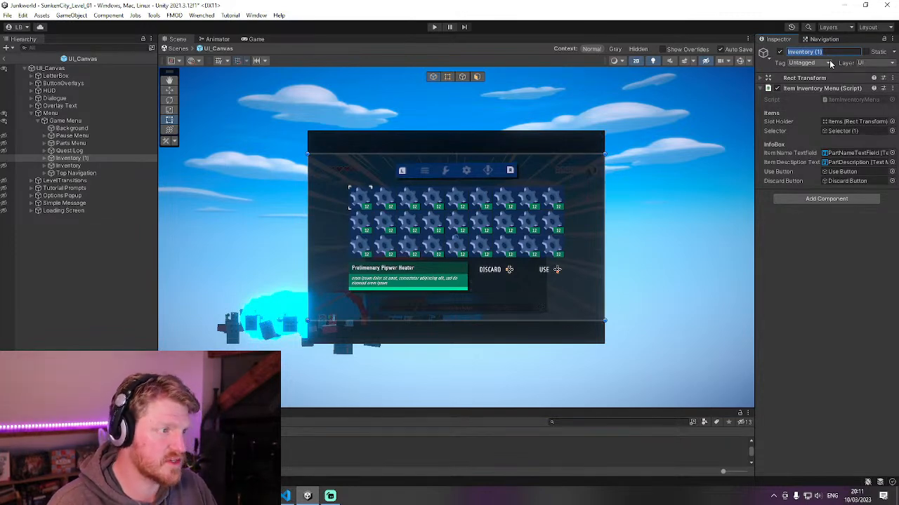
{"action": "type", "text": "Parts Overview"}
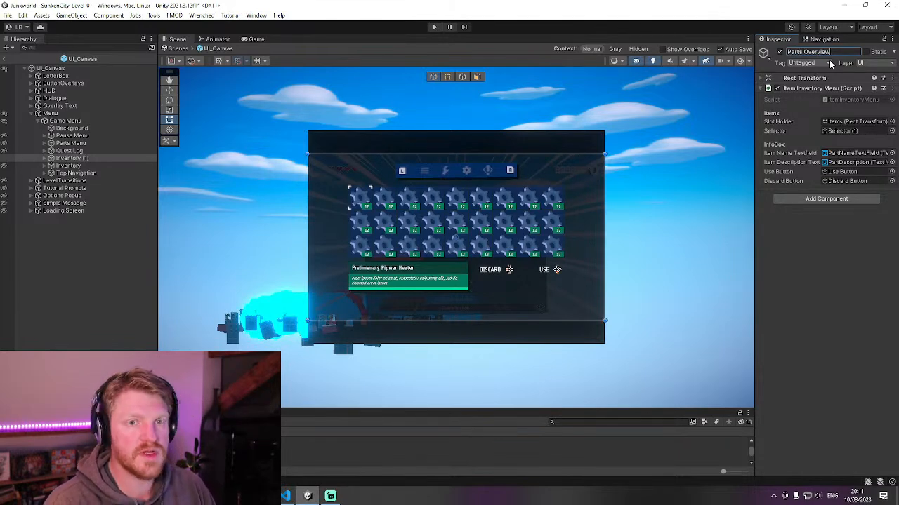
{"action": "left_click", "coordinate": [850, 237]}
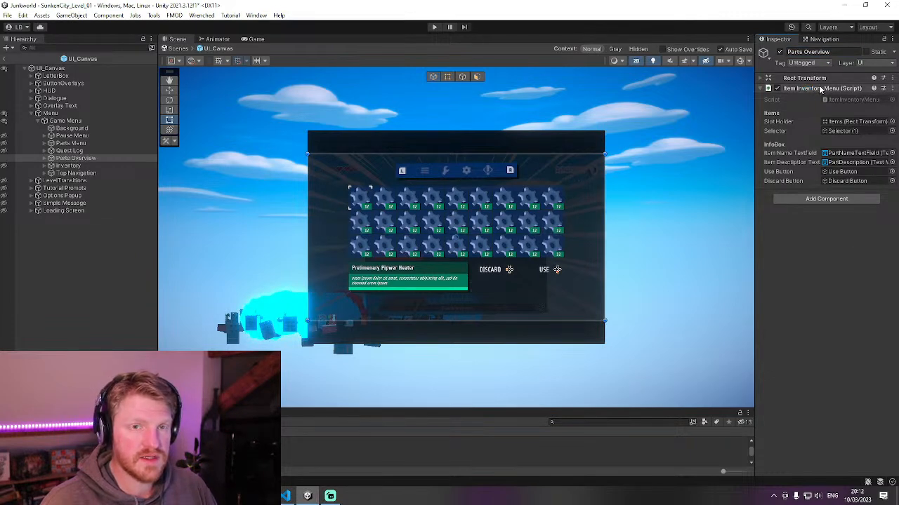
{"action": "left_click", "coordinate": [761, 88]}
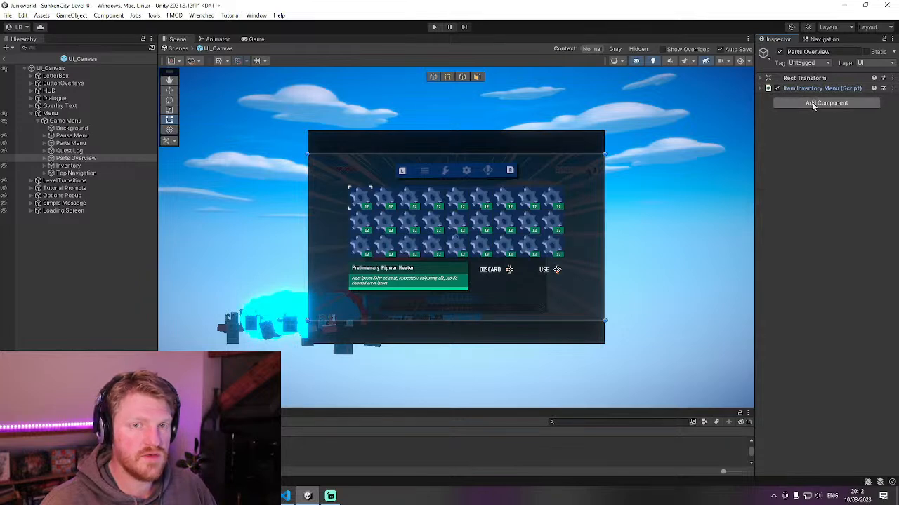
{"action": "left_click", "coordinate": [815, 87]}
{"action": "left_click", "coordinate": [815, 87]}
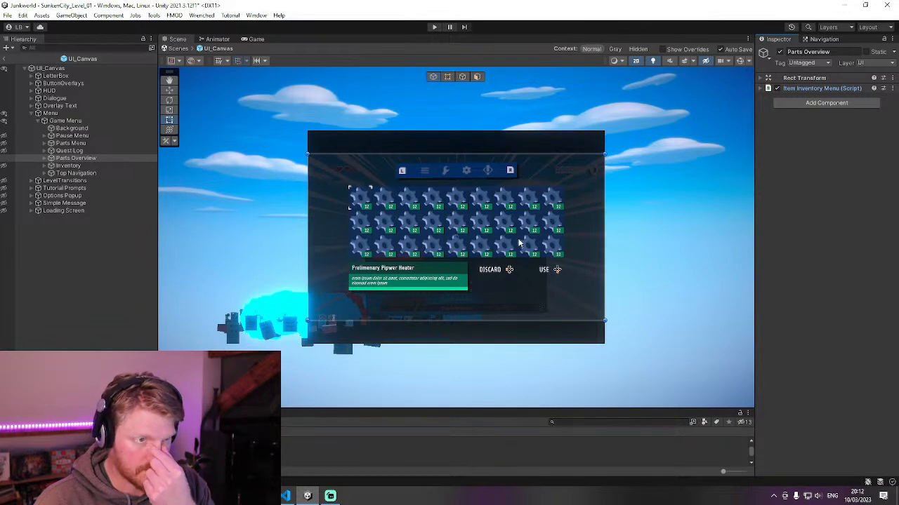
- Expand Top Navigation's Buttons group and duplicate the QuestLog button
{"action": "scroll", "coordinate": [582, 225], "scroll_direction": "up", "scroll_amount": 2}
{"action": "scroll", "coordinate": [582, 223], "scroll_direction": "up", "scroll_amount": 2}
{"action": "scroll", "coordinate": [582, 223], "scroll_direction": "down", "scroll_amount": 3}
{"action": "scroll", "coordinate": [579, 226], "scroll_direction": "up", "scroll_amount": 1}
{"action": "scroll", "coordinate": [578, 228], "scroll_direction": "up", "scroll_amount": 1}
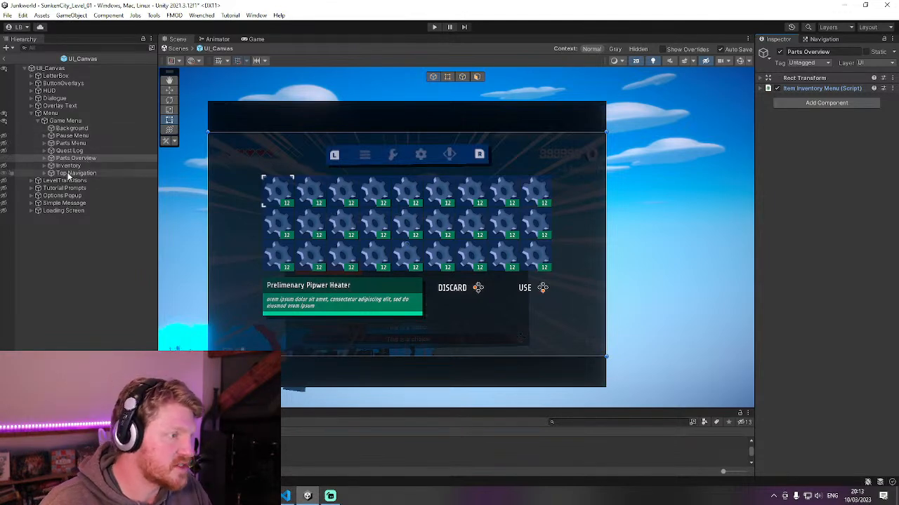
{"action": "left_click", "coordinate": [44, 174]}
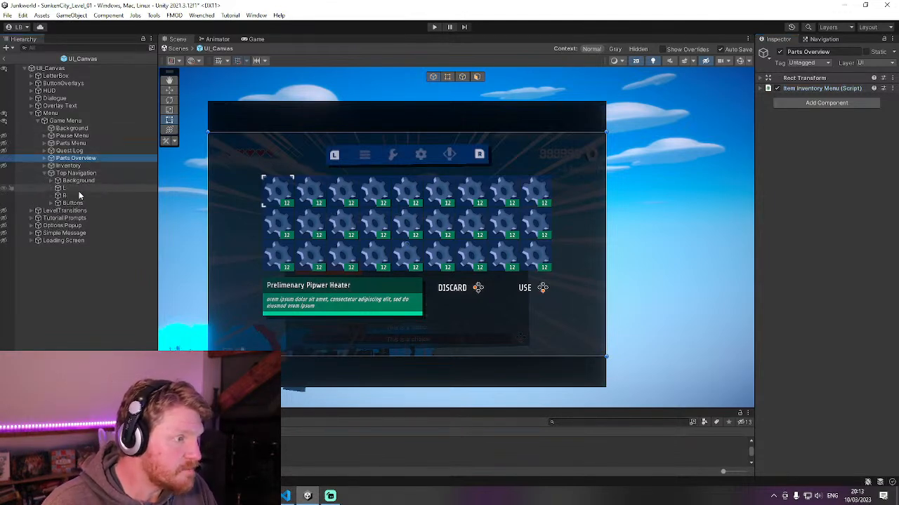
{"action": "left_click", "coordinate": [50, 203]}
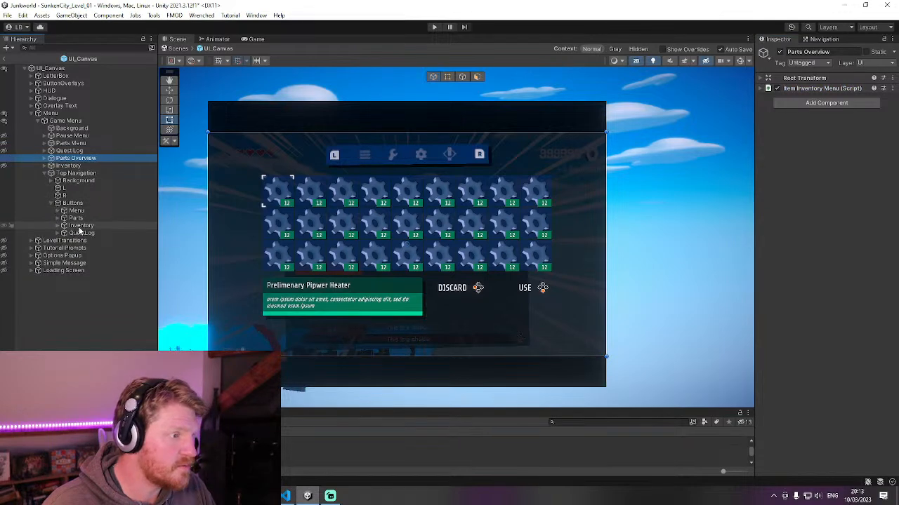
{"action": "left_click", "coordinate": [80, 233]}
{"action": "key", "text": "ctrl+d"}
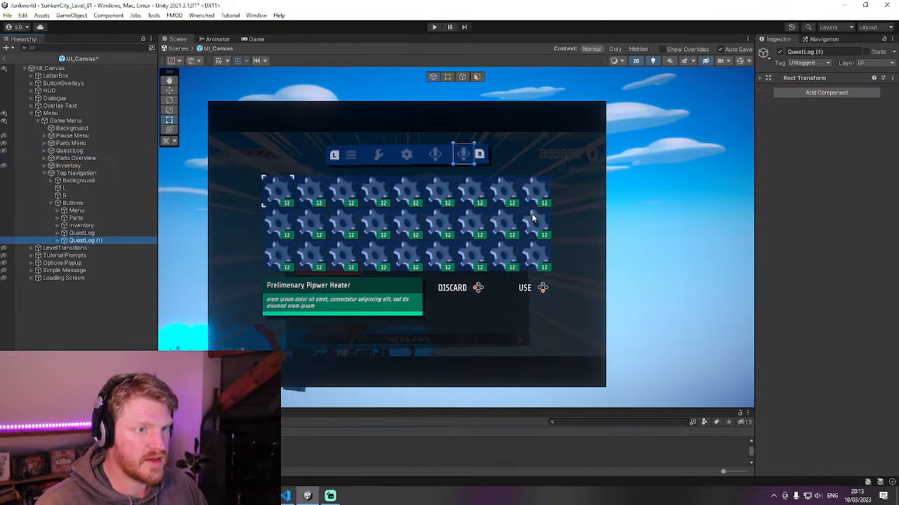
- Set the horizontal spacing of the Buttons object's Grid Layout Group to 11.54
{"action": "scroll", "coordinate": [498, 175], "scroll_direction": "up", "scroll_amount": 2}
{"action": "scroll", "coordinate": [498, 174], "scroll_direction": "up", "scroll_amount": 4}
{"action": "scroll", "coordinate": [498, 174], "scroll_direction": "down", "scroll_amount": 5}
{"action": "left_click", "coordinate": [73, 204]}
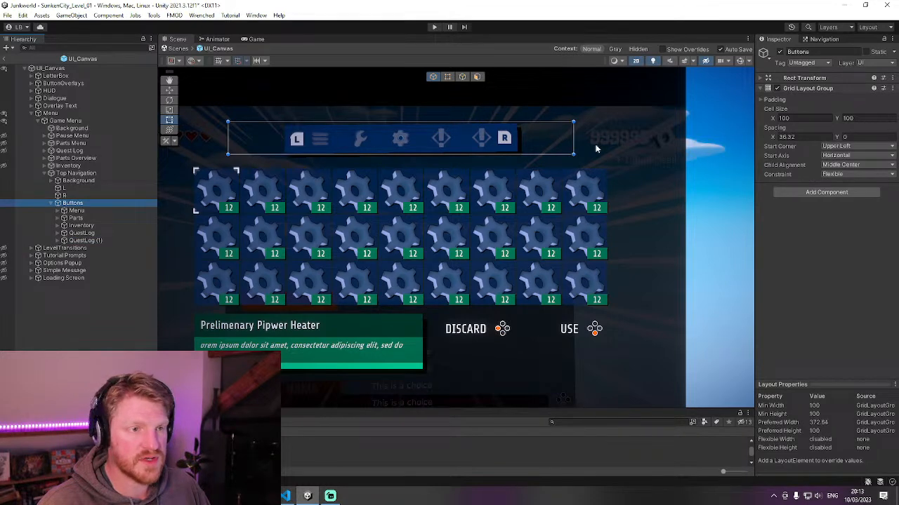
{"action": "left_click_drag", "start_coordinate": [773, 138], "coordinate": [391, 205]}
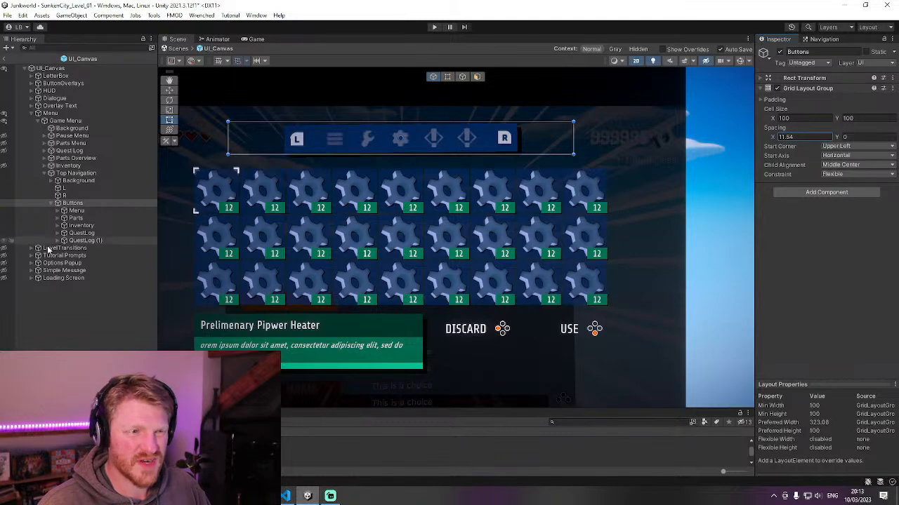
- Rename the duplicated QuestLog button in the Buttons group to Parts Overview
{"action": "left_click", "coordinate": [97, 240]}
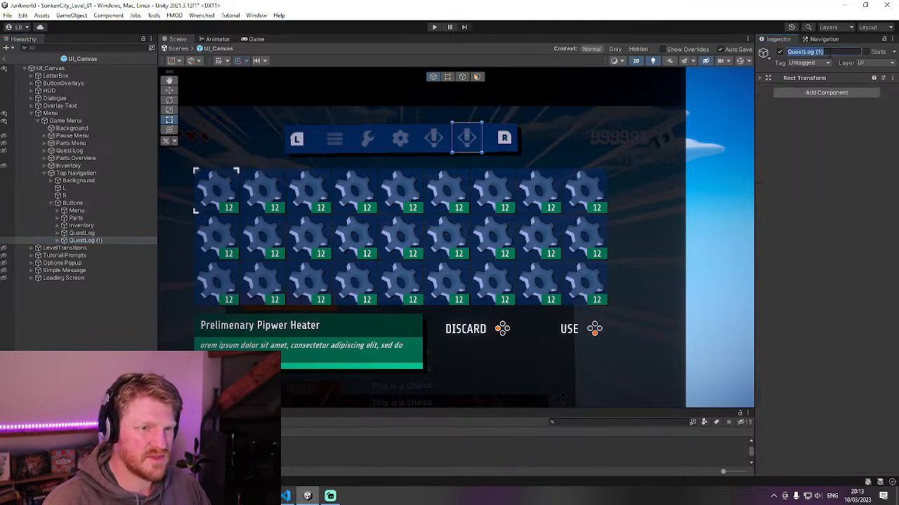
{"action": "type", "text": "Parts Overview"}
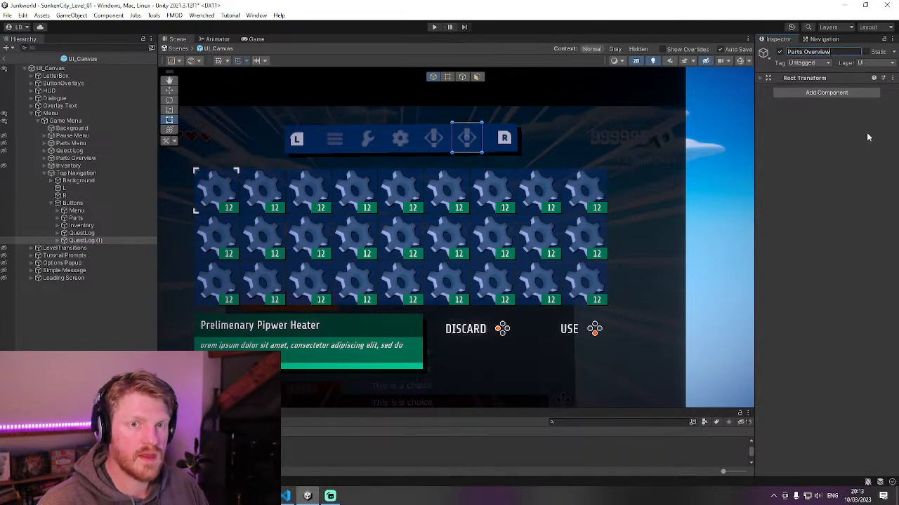
{"action": "key", "text": "Return"}
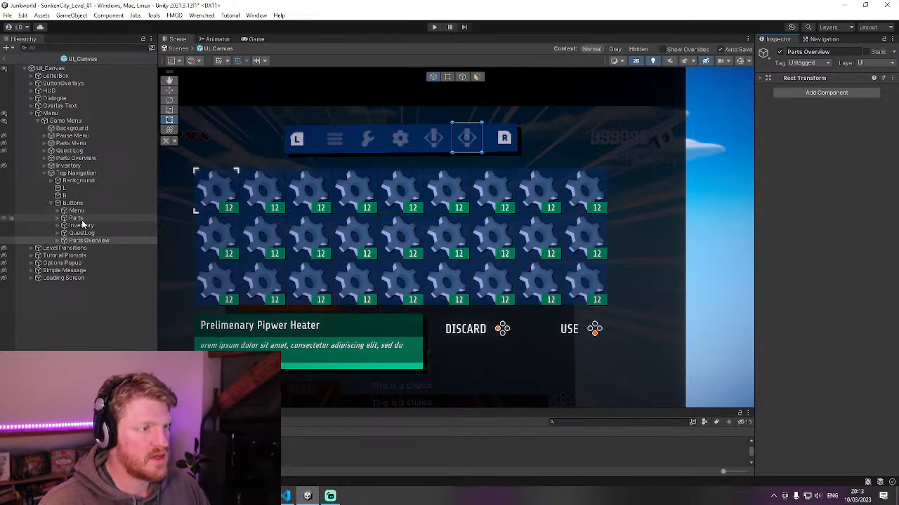
- Rename the Parts button in the Buttons group to TechTree and save the prefab
{"action": "left_click", "coordinate": [78, 219]}
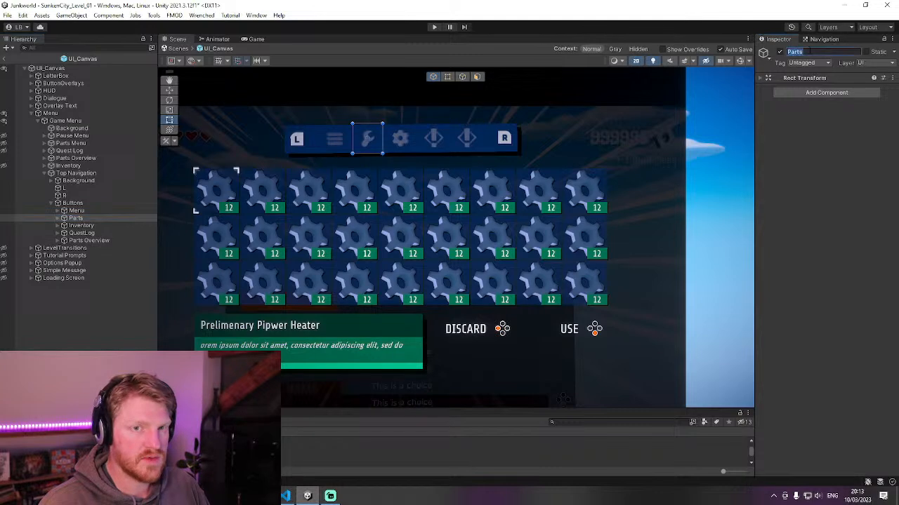
{"action": "type", "text": "T"}
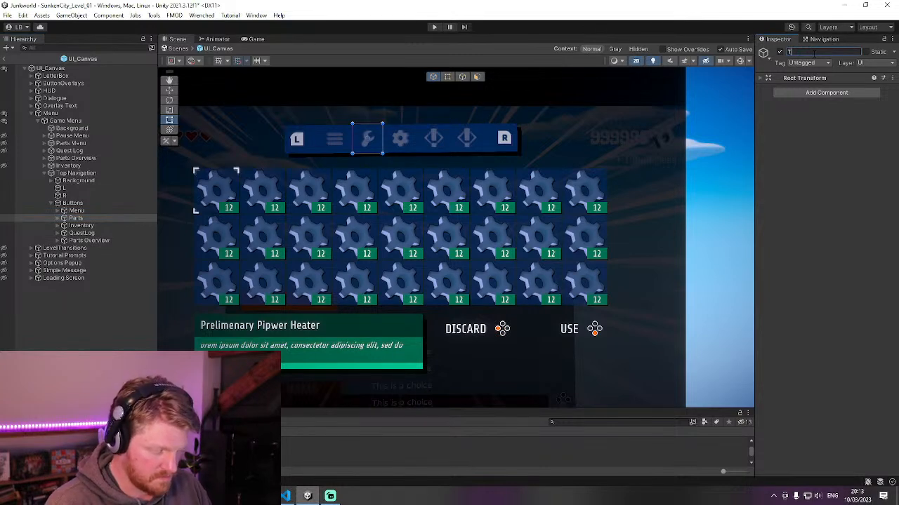
{"action": "type", "text": "echTree"}
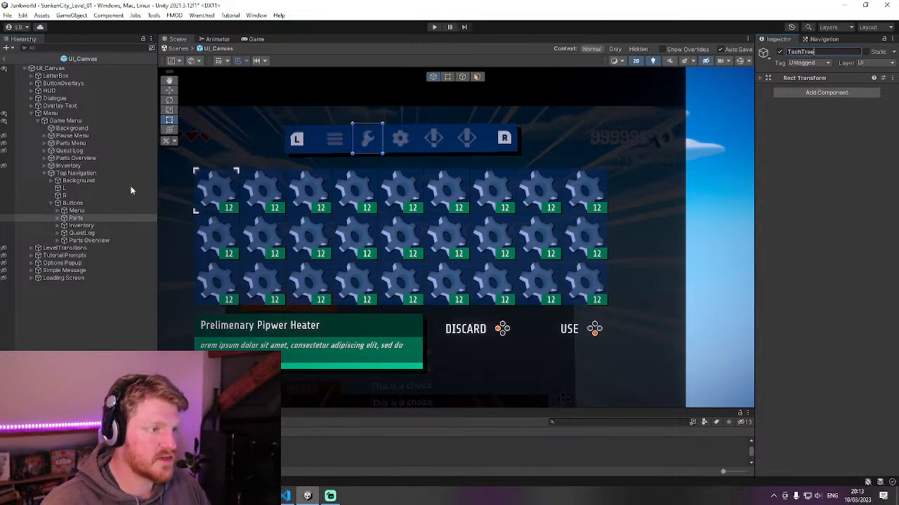
{"action": "left_click", "coordinate": [71, 225]}
{"action": "key", "text": "ctrl+s"}
{"action": "left_click", "coordinate": [72, 218]}
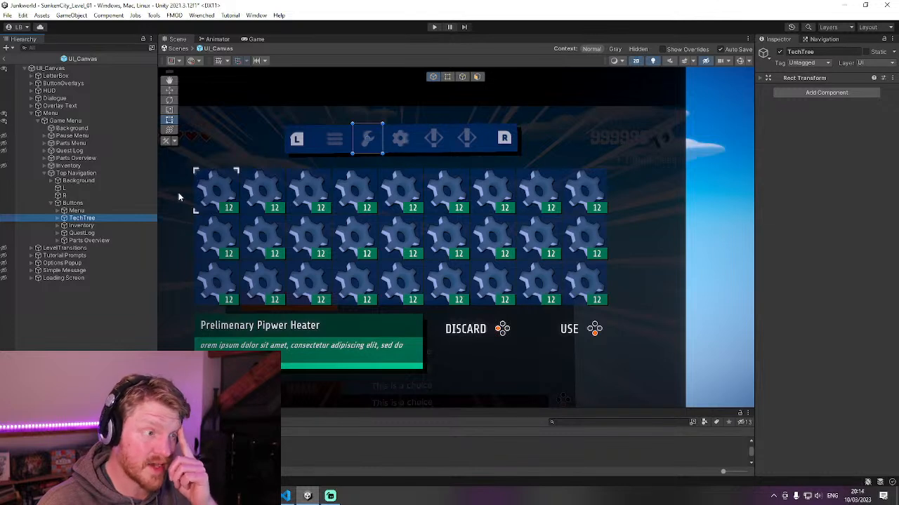
- Try to widen Top Navigation's Background object evenly on both sides, and undo the change
{"action": "left_click", "coordinate": [85, 226]}
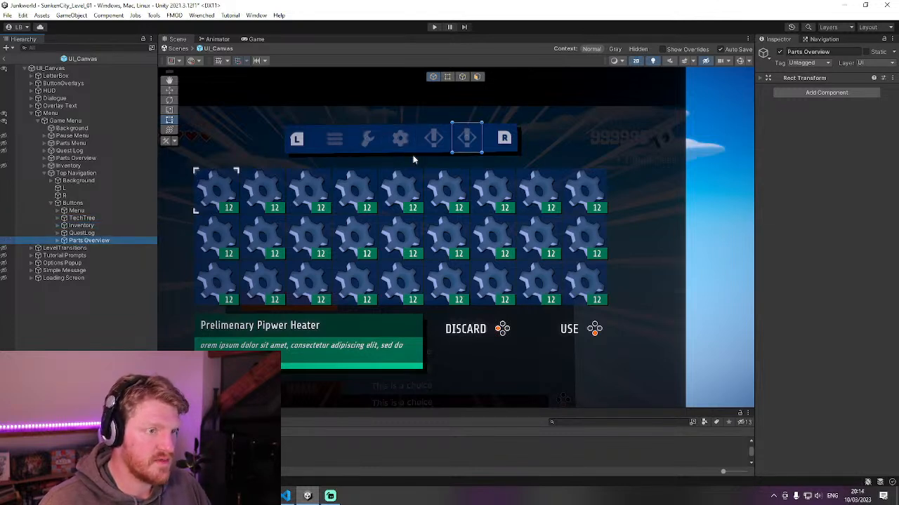
{"action": "left_click", "coordinate": [51, 204]}
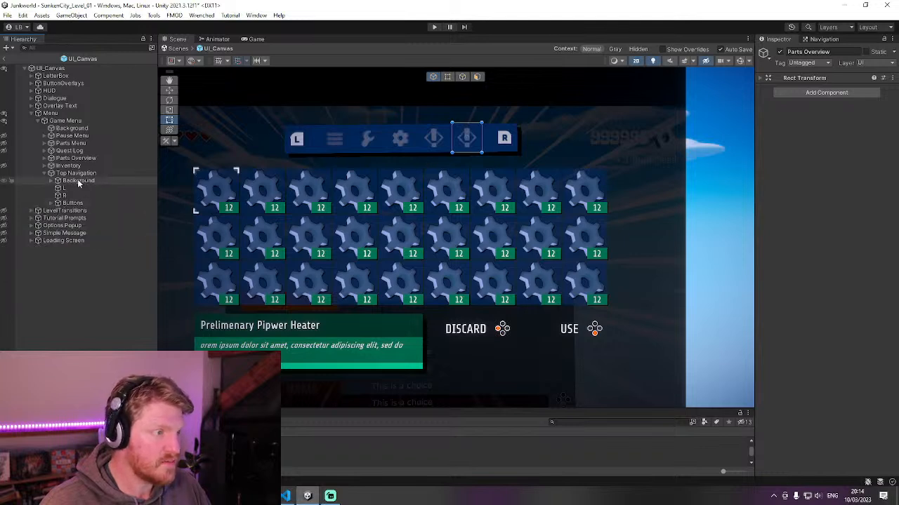
{"action": "left_click", "coordinate": [79, 182]}
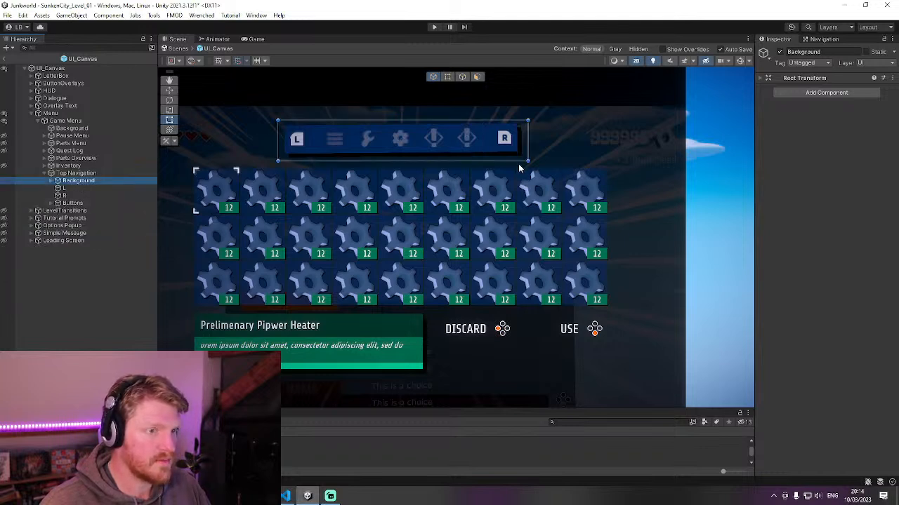
{"action": "left_click_drag", "start_coordinate": [530, 138], "coordinate": [544, 138], "text": "alt"}
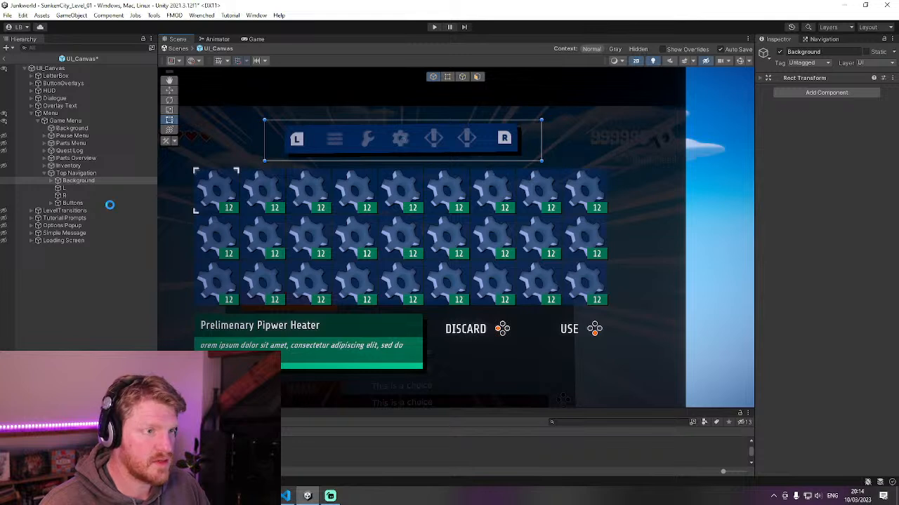
{"action": "key", "text": "ctrl+z"}
- Try to widen Top Navigation's Background together with its Shadow and Fill children
{"action": "left_click", "coordinate": [58, 180]}
{"action": "left_click", "coordinate": [81, 181]}
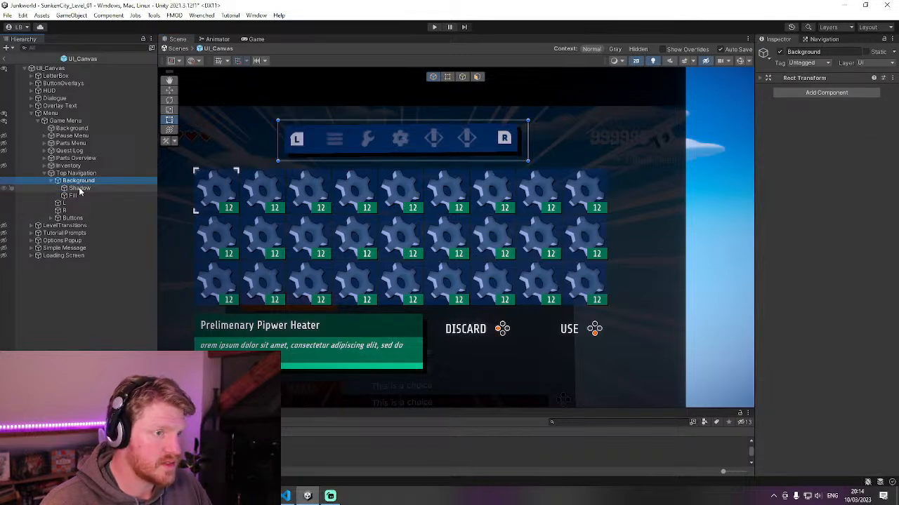
{"action": "left_click", "coordinate": [79, 188]}
{"action": "left_click", "coordinate": [74, 196], "text": "shift"}
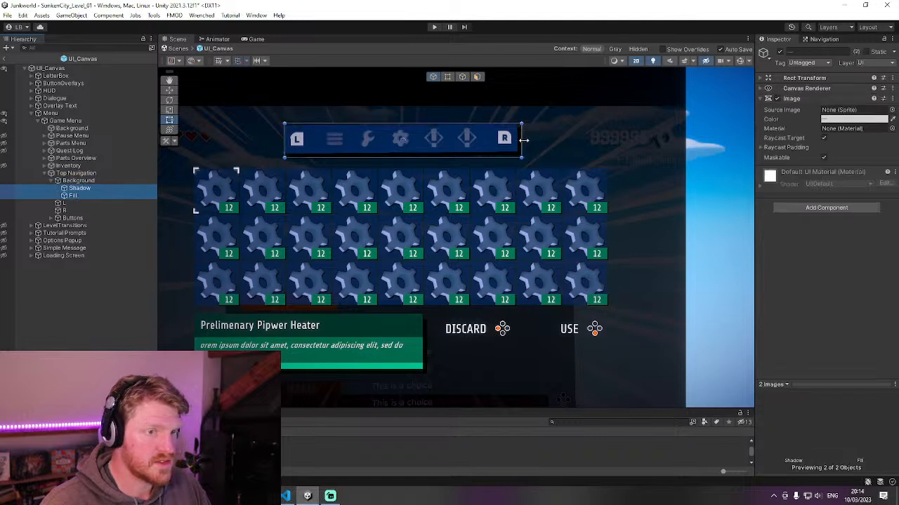
{"action": "left_click", "coordinate": [79, 181], "text": "ctrl"}
{"action": "left_click_drag", "start_coordinate": [528, 140], "coordinate": [549, 146]}
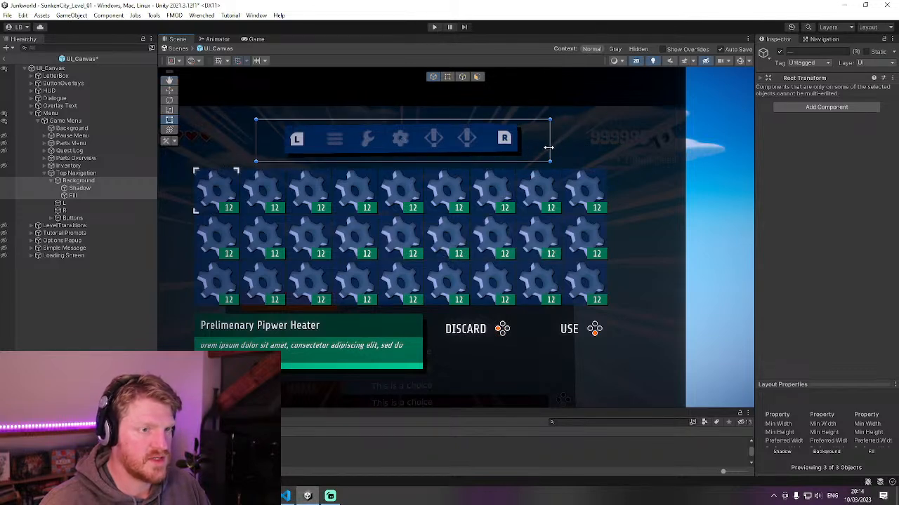
- Widen only the Shadow and Fill images of Top Navigation's Background evenly on both sides
{"action": "left_click", "coordinate": [79, 188]}
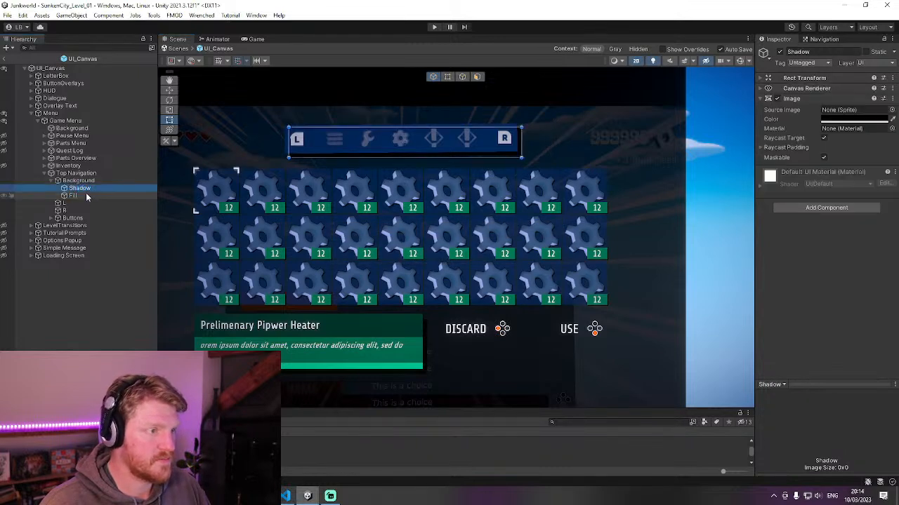
{"action": "left_click", "coordinate": [73, 196], "text": "ctrl"}
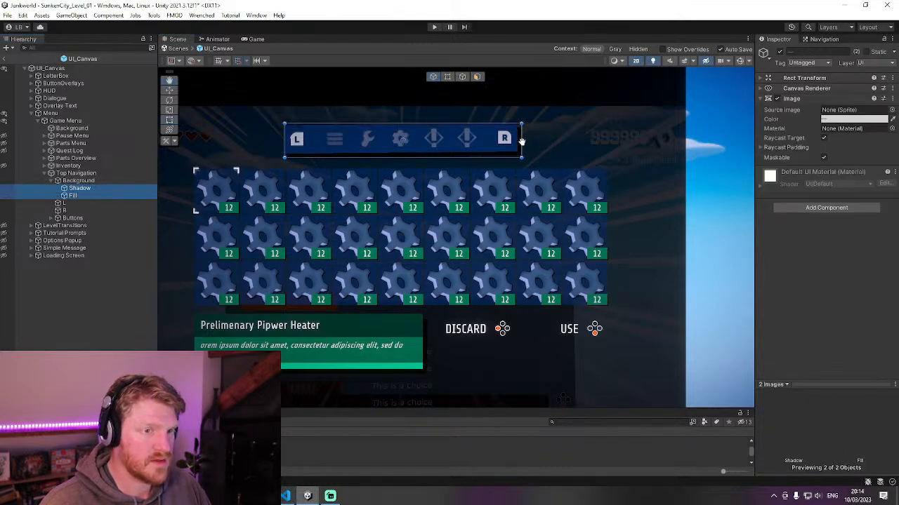
{"action": "middle_click_drag", "start_coordinate": [521, 138], "coordinate": [532, 138]}
{"action": "left_click_drag", "start_coordinate": [532, 137], "coordinate": [548, 137], "text": "alt"}
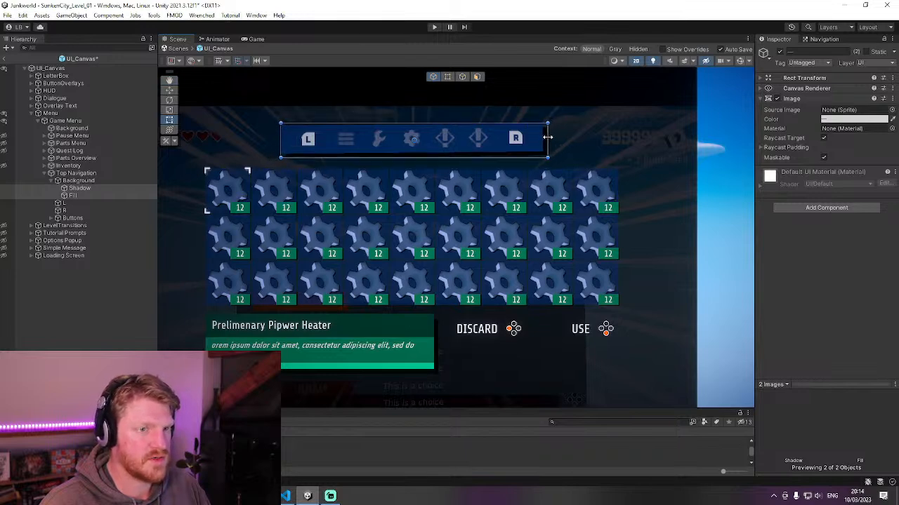
- Spread the L and R icons evenly outward toward the ends of the widened navigation bar
{"action": "left_click", "coordinate": [113, 211]}
{"action": "left_click", "coordinate": [113, 203], "text": "shift"}
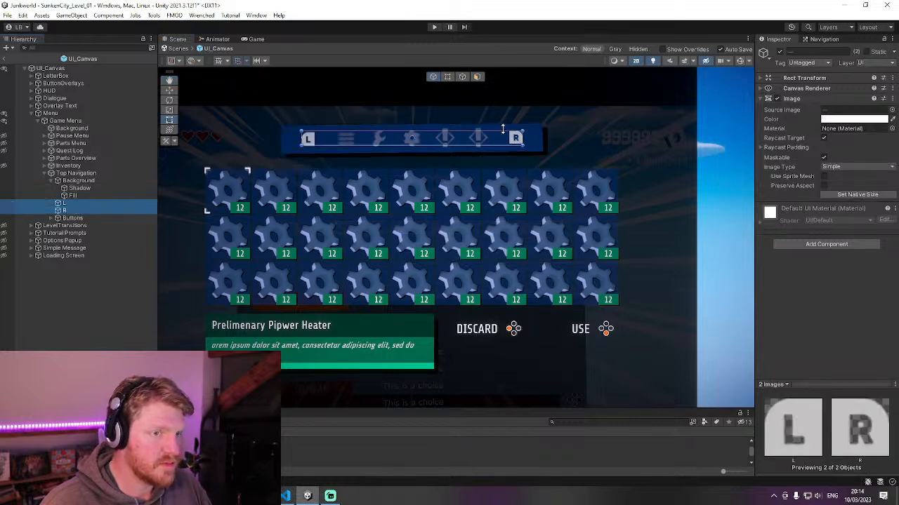
{"action": "mouse_move", "coordinate": [522, 138]}
{"action": "left_mouse_down", "text": "alt"}
{"action": "mouse_move", "coordinate": [549, 138]}
{"action": "mouse_move", "coordinate": [534, 138]}
{"action": "left_mouse_up", "text": "alt"}
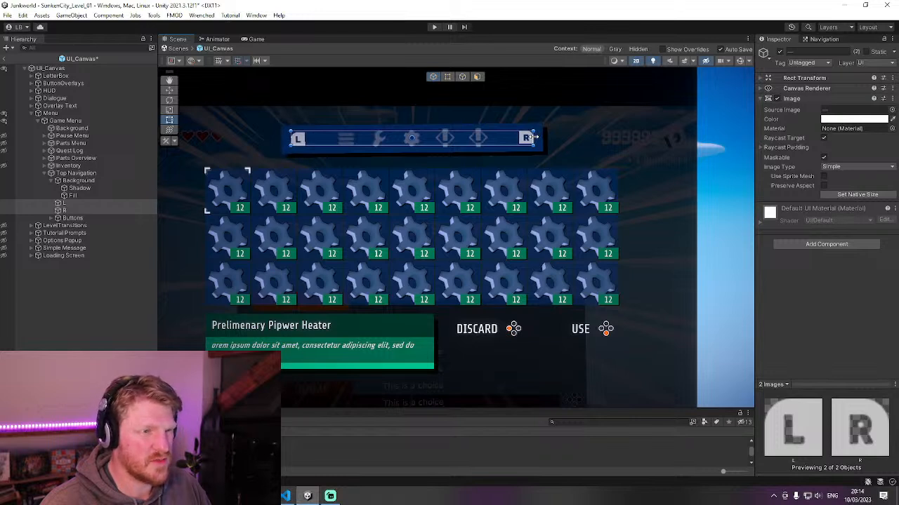
- Set the horizontal spacing of the Buttons object's Grid Layout Group to 22.5
{"action": "left_click", "coordinate": [53, 182]}
{"action": "left_click", "coordinate": [55, 181]}
{"action": "left_click", "coordinate": [77, 181]}
{"action": "left_click", "coordinate": [73, 203]}
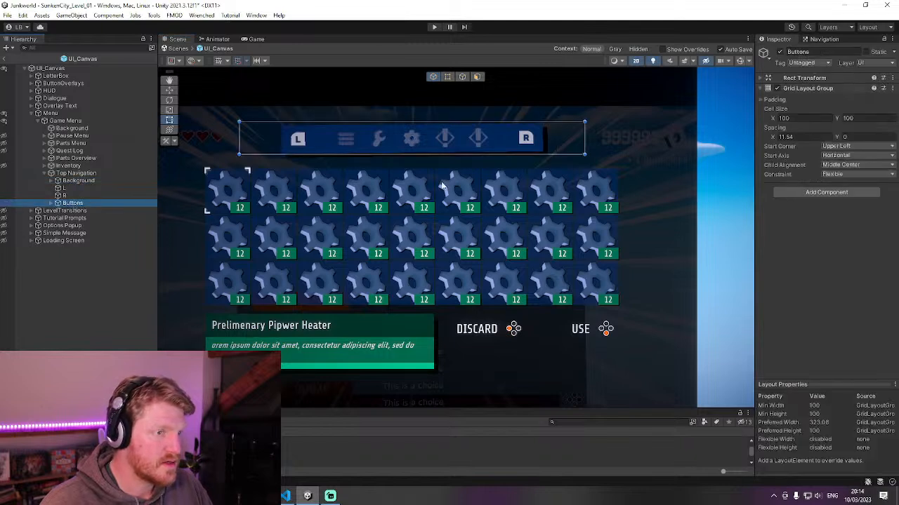
{"action": "left_click_drag", "start_coordinate": [773, 138], "coordinate": [804, 142]}
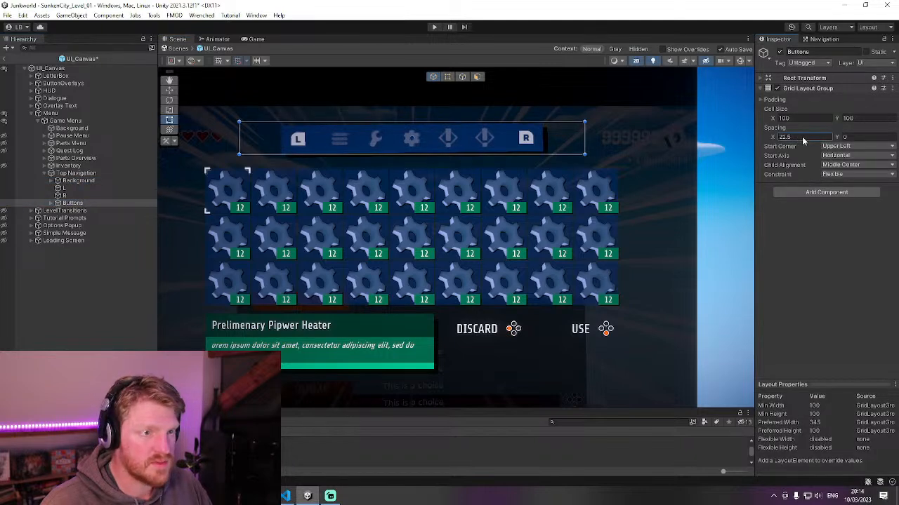
{"action": "left_click", "coordinate": [648, 150]}
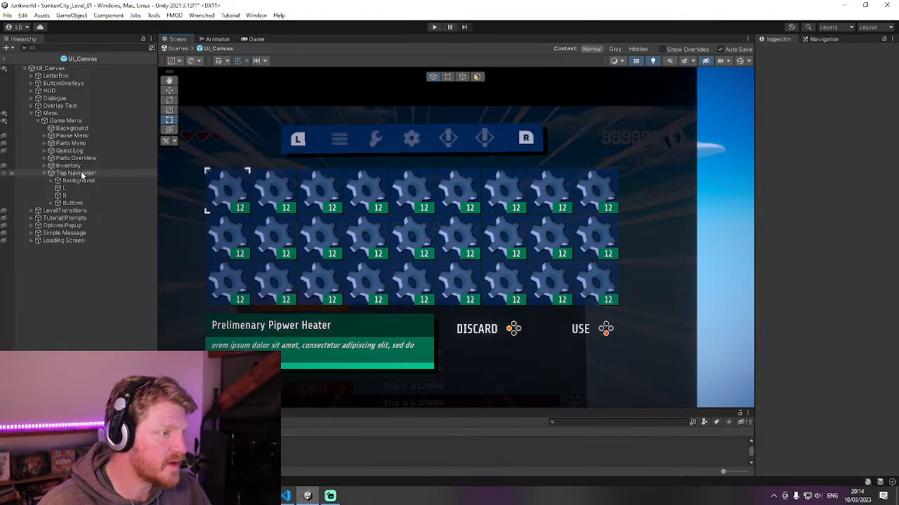
- Collapse Top Navigation and open the GameMenu script attached to the Menu object in Visual Studio Code
{"action": "left_click", "coordinate": [51, 172]}
{"action": "left_click", "coordinate": [65, 121]}
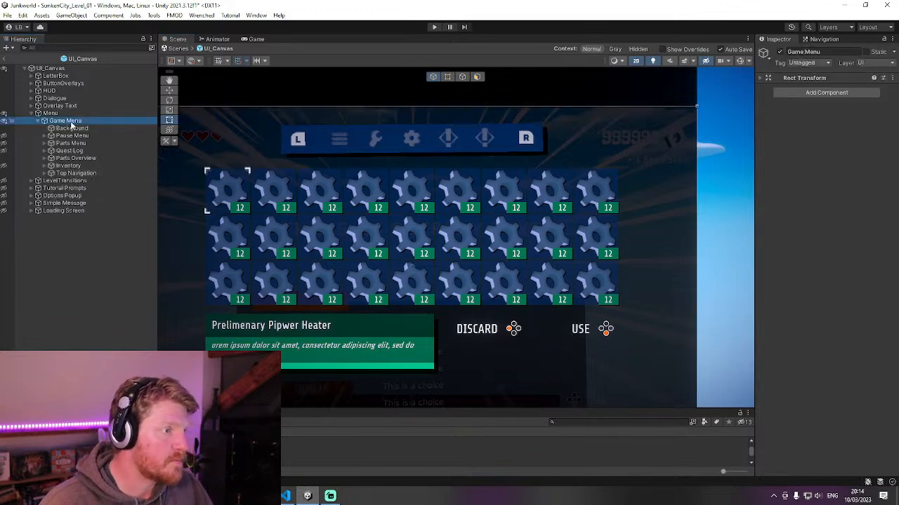
{"action": "left_click", "coordinate": [67, 129]}
{"action": "left_click", "coordinate": [72, 122]}
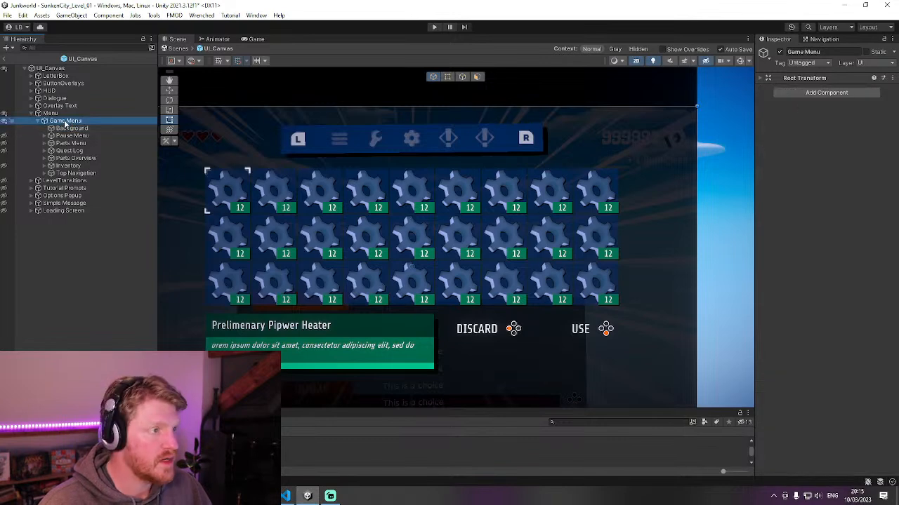
{"action": "left_click", "coordinate": [50, 114]}
{"action": "left_click", "coordinate": [847, 106]}
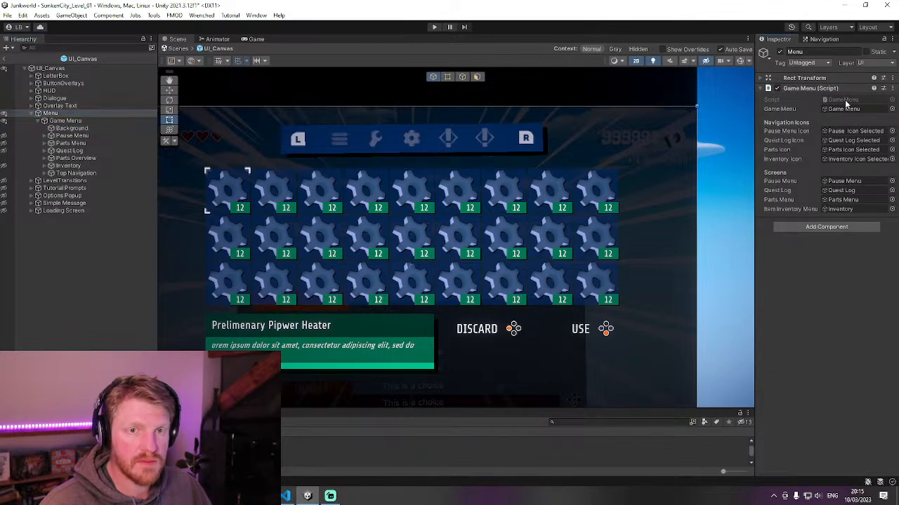
{"action": "double_click", "coordinate": [846, 100]}
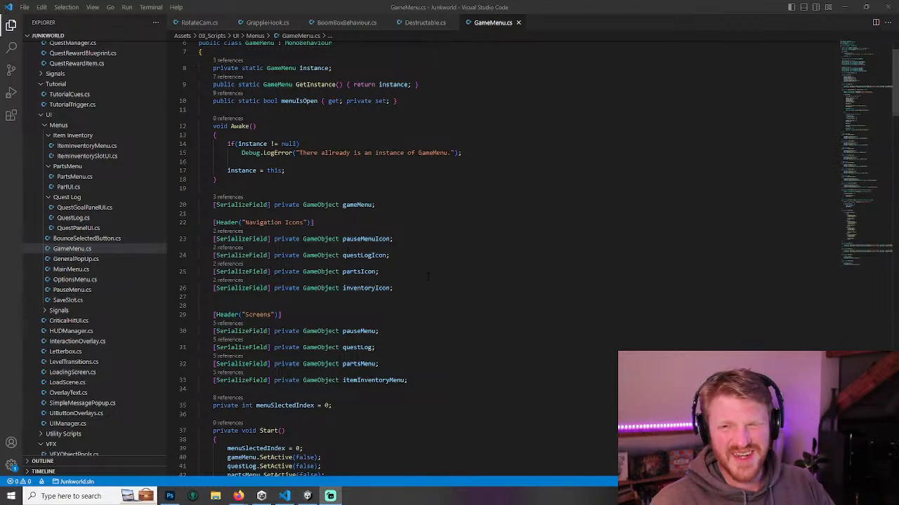
- Copy the inventoryIcon field declaration in GameMenu.cs and paste it below the other navigation icon fields
{"action": "left_click_drag", "start_coordinate": [406, 288], "coordinate": [175, 283]}
{"action": "key", "text": "ctrl+c"}
{"action": "key", "text": "Right"}
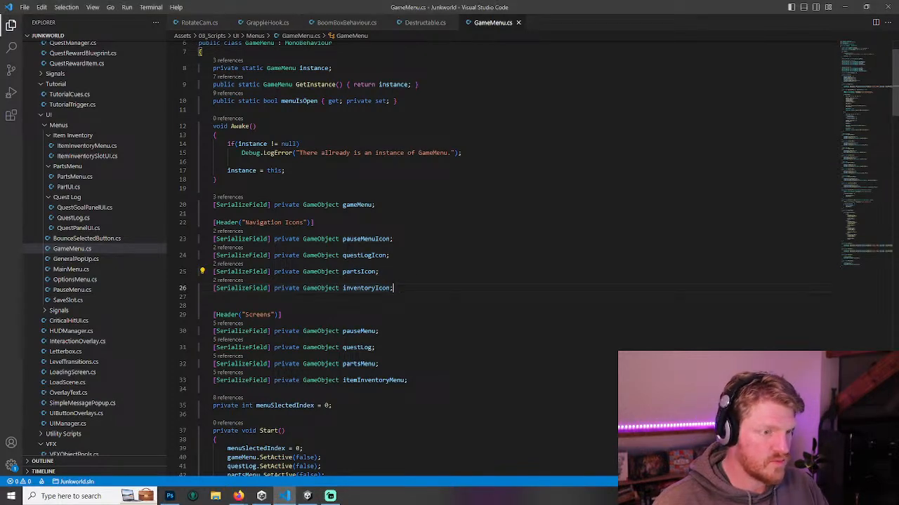
{"action": "key", "text": "Return"}
{"action": "key", "text": "ctrl+v"}
- Rename the pasted navigation icon field to partsOverviewIcon
{"action": "double_click", "coordinate": [376, 313]}
{"action": "key", "text": "Left"}
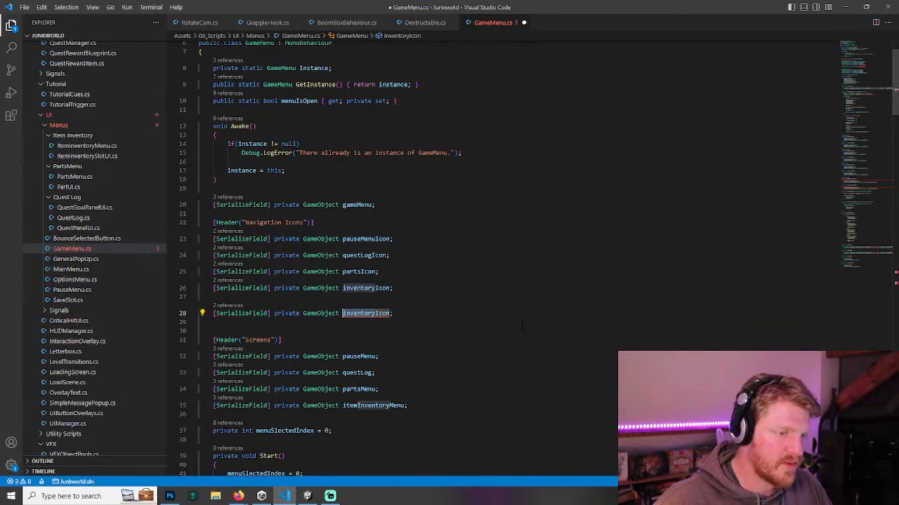
{"action": "key", "text": "Delete"}
{"action": "key", "text": "Delete"}
{"action": "key", "text": "Delete"}
{"action": "key", "text": "Delete"}
{"action": "key", "text": "Delete"}
{"action": "key", "text": "Delete"}
{"action": "key", "text": "Delete"}
{"action": "key", "text": "Delete"}
{"action": "key", "text": "Delete"}
{"action": "type", "text": "parts"}
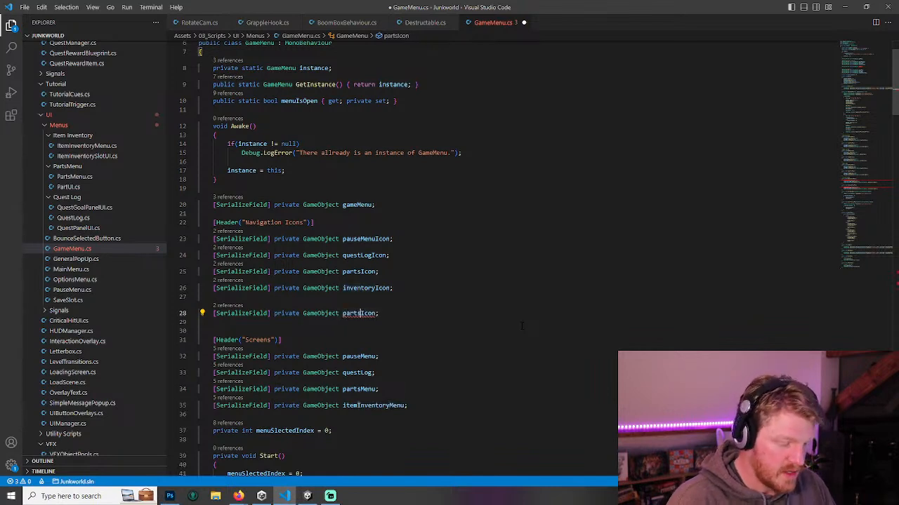
{"action": "type", "text": "Overview"}
{"action": "key", "text": "ctrl+shift+Left"}
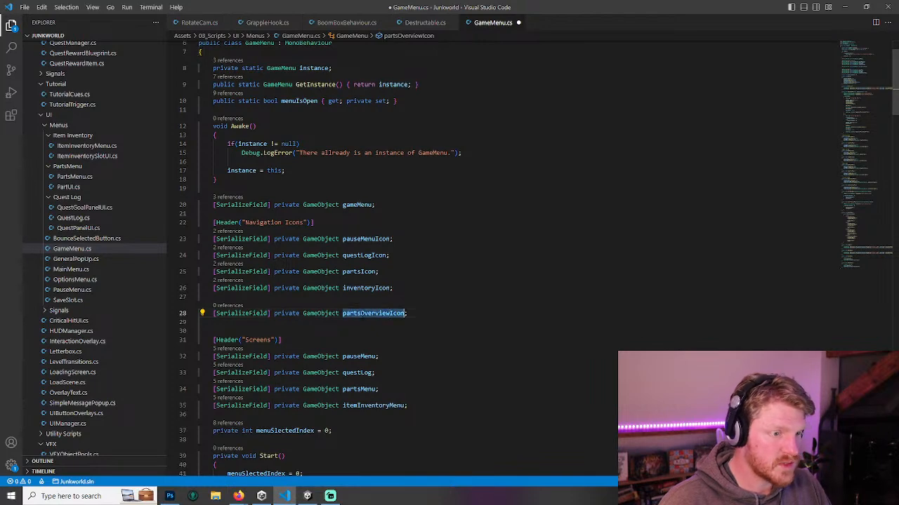
- Add a serialized private GameObject field partsOverviewMenu below itemInventoryMenu in the Screens section and save the script
{"action": "scroll", "coordinate": [478, 344], "scroll_direction": "down", "scroll_amount": 3}
{"action": "left_click", "coordinate": [414, 288]}
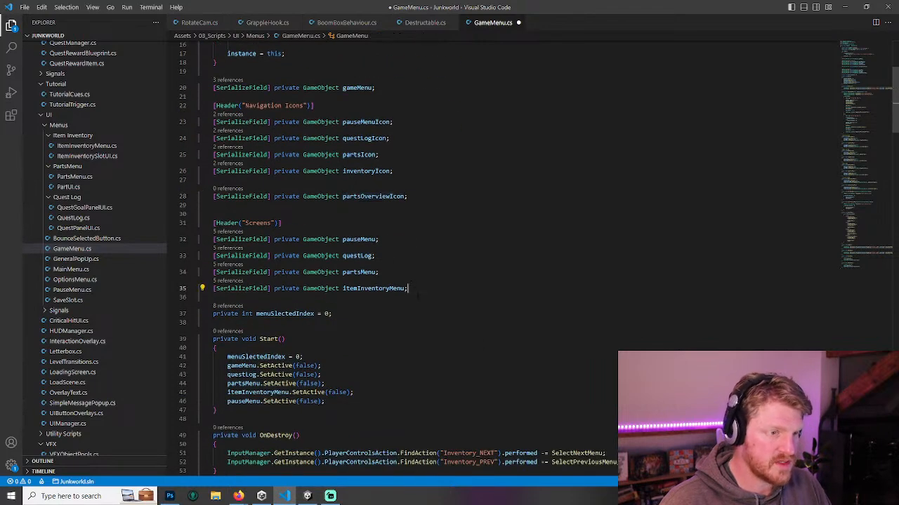
{"action": "key", "text": "Return"}
{"action": "key", "text": "Return"}
{"action": "type", "text": "[ser"}
{"action": "key", "text": "Tab"}
{"action": "type", "text": "] private "}
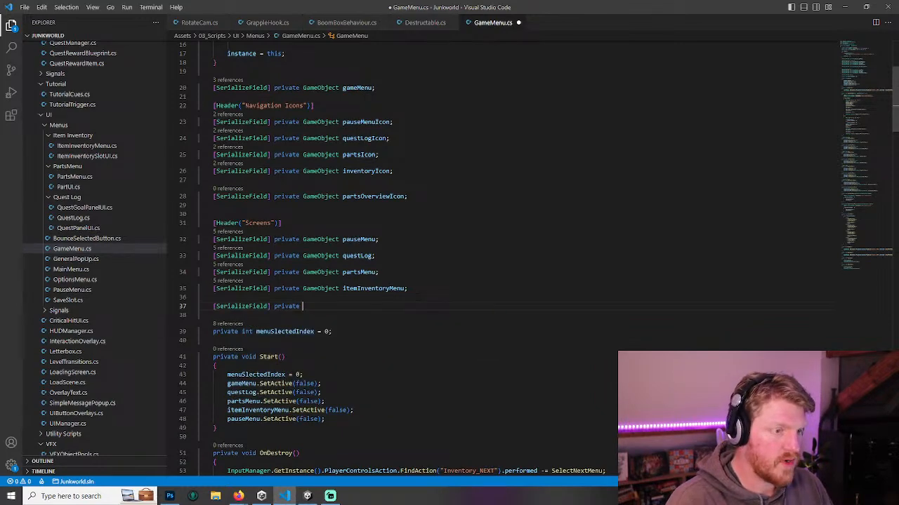
{"action": "type", "text": "GameO"}
{"action": "key", "text": "Tab"}
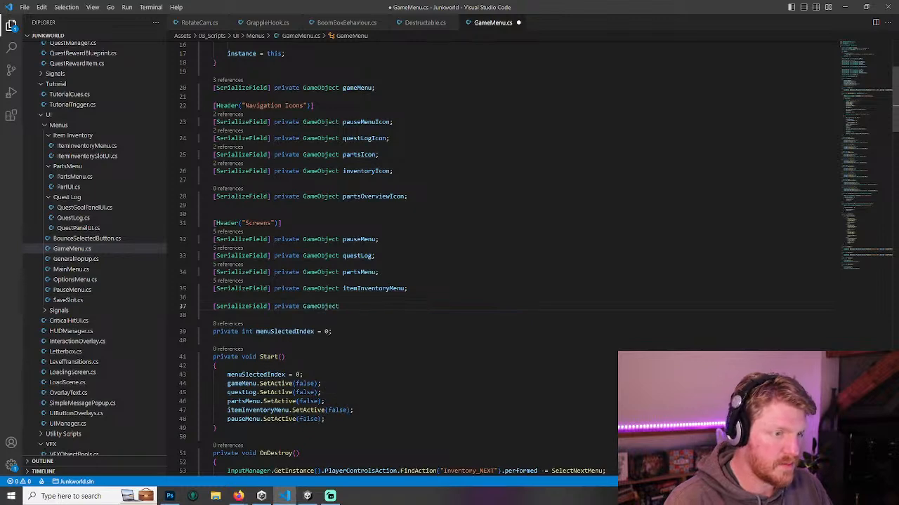
{"action": "type", "text": "partsOver"}
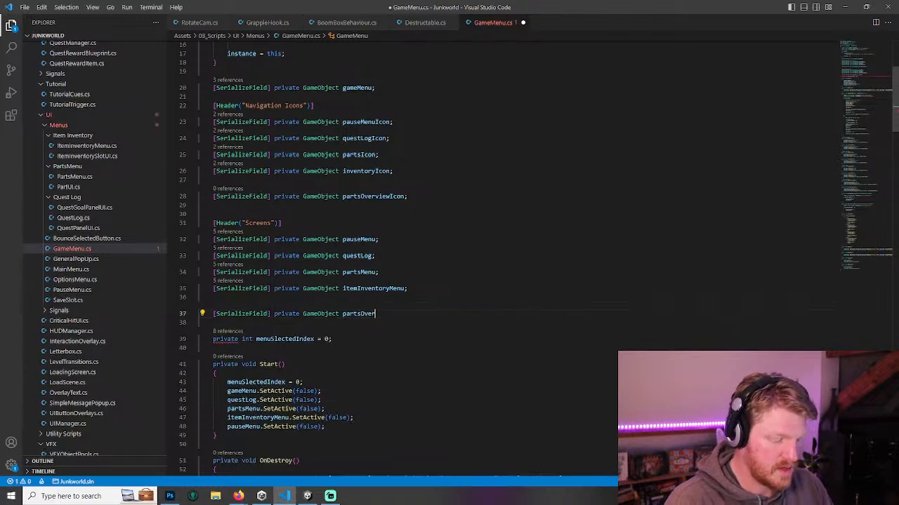
{"action": "type", "text": "viewMenu;"}
{"action": "key", "text": "ctrl+s"}
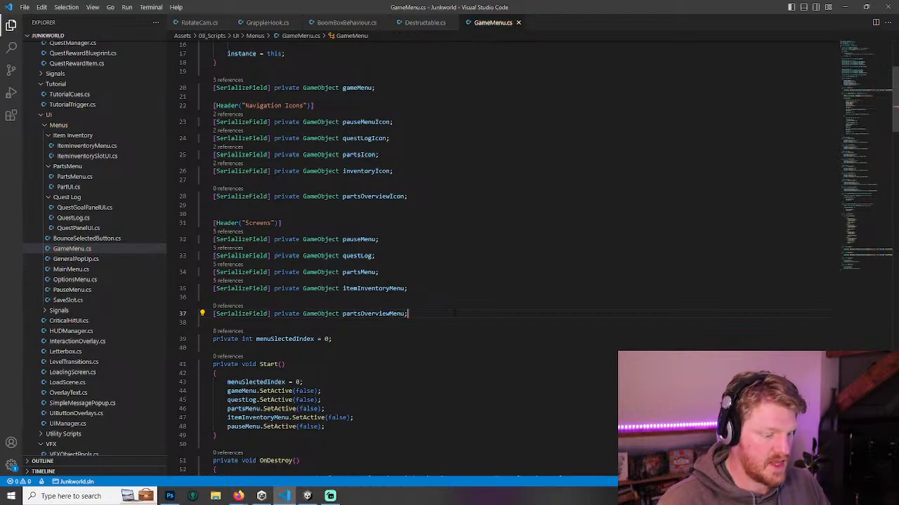
- Examine how GameMenu.cs toggles the game menu, opens and closes each screen, and switches between menus
{"action": "scroll", "coordinate": [501, 287], "scroll_direction": "down", "scroll_amount": 1}
{"action": "scroll", "coordinate": [501, 287], "scroll_direction": "down", "scroll_amount": 5}
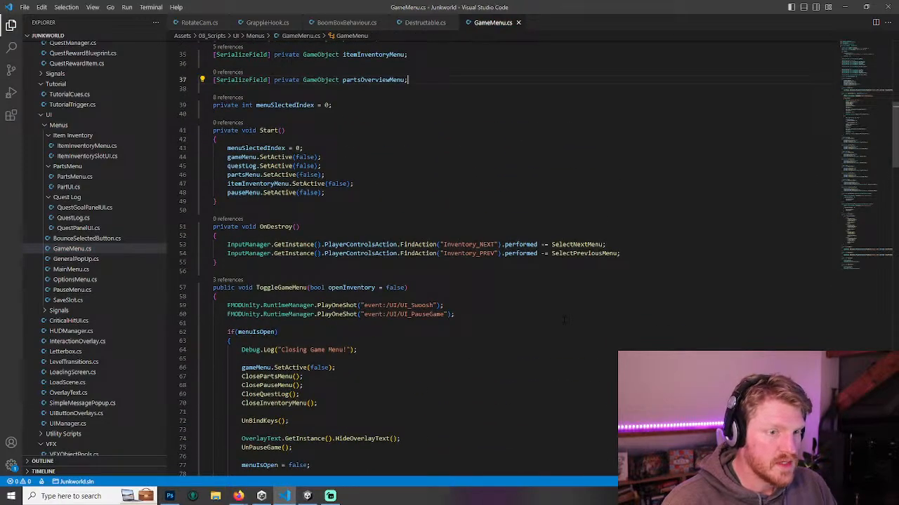
{"action": "scroll", "coordinate": [551, 316], "scroll_direction": "up", "scroll_amount": 4}
{"action": "scroll", "coordinate": [449, 266], "scroll_direction": "down", "scroll_amount": 17}
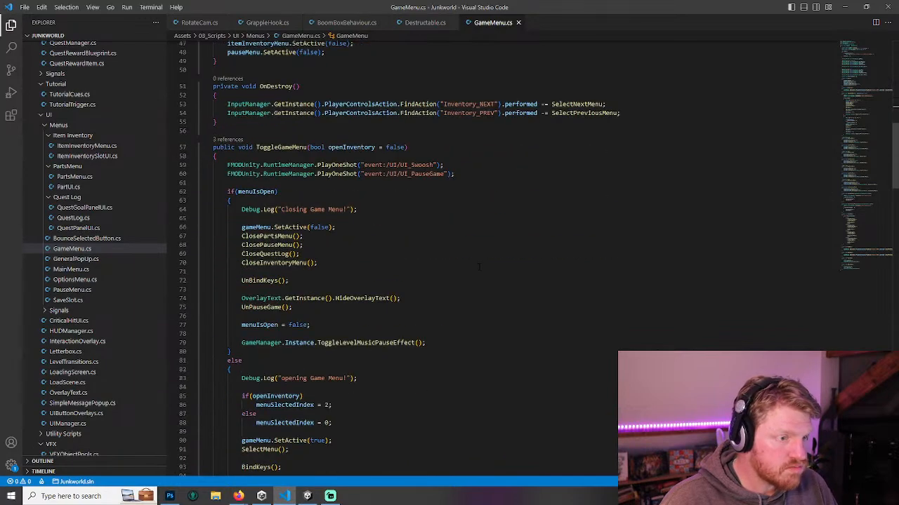
{"action": "scroll", "coordinate": [482, 266], "scroll_direction": "up", "scroll_amount": 10}
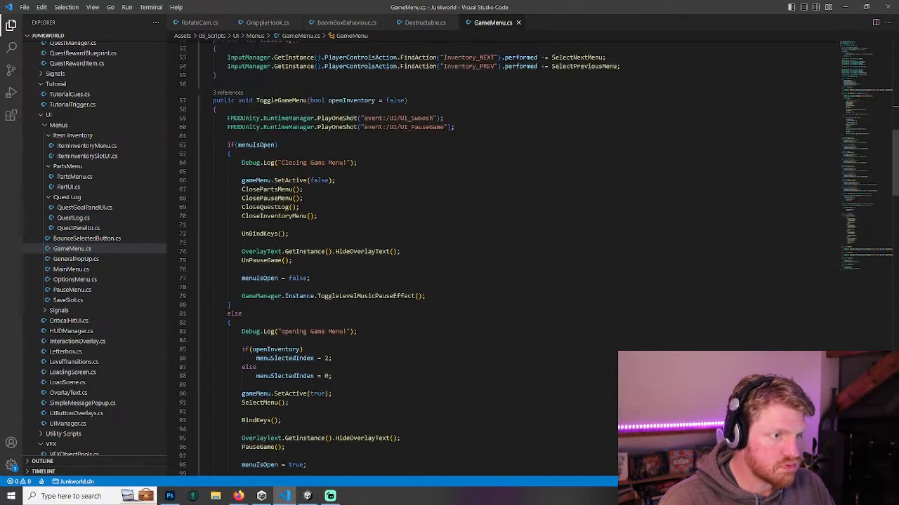
{"action": "left_click", "coordinate": [331, 213]}
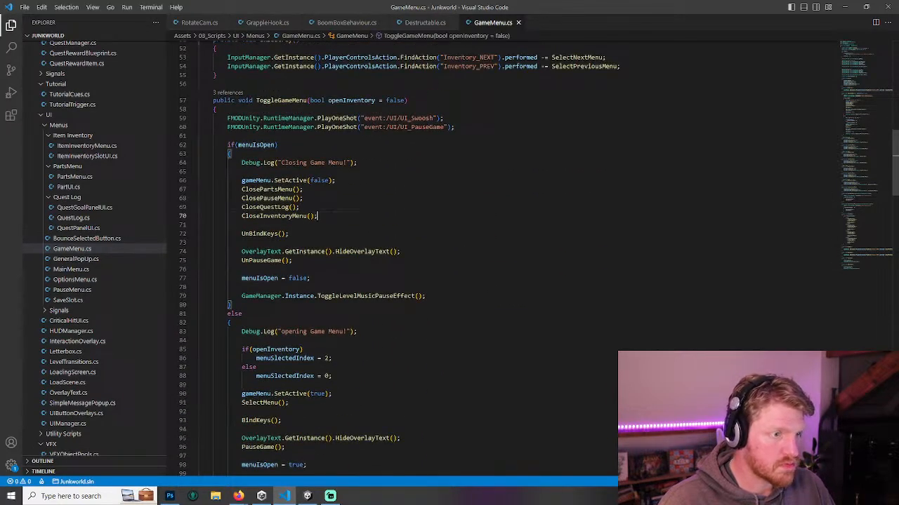
{"action": "scroll", "coordinate": [513, 269], "scroll_direction": "down", "scroll_amount": 20}
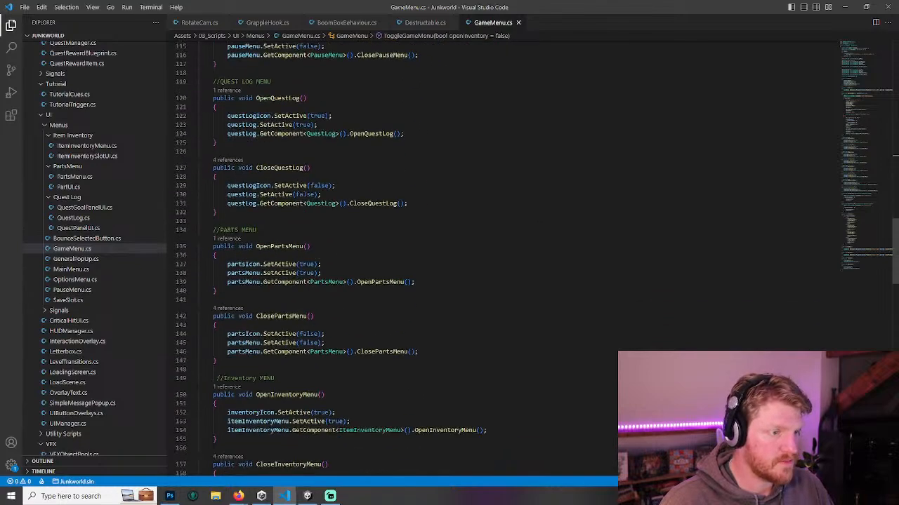
{"action": "scroll", "coordinate": [481, 265], "scroll_direction": "up", "scroll_amount": 10}
{"action": "scroll", "coordinate": [482, 266], "scroll_direction": "down", "scroll_amount": 11}
{"action": "scroll", "coordinate": [427, 334], "scroll_direction": "down", "scroll_amount": 4}
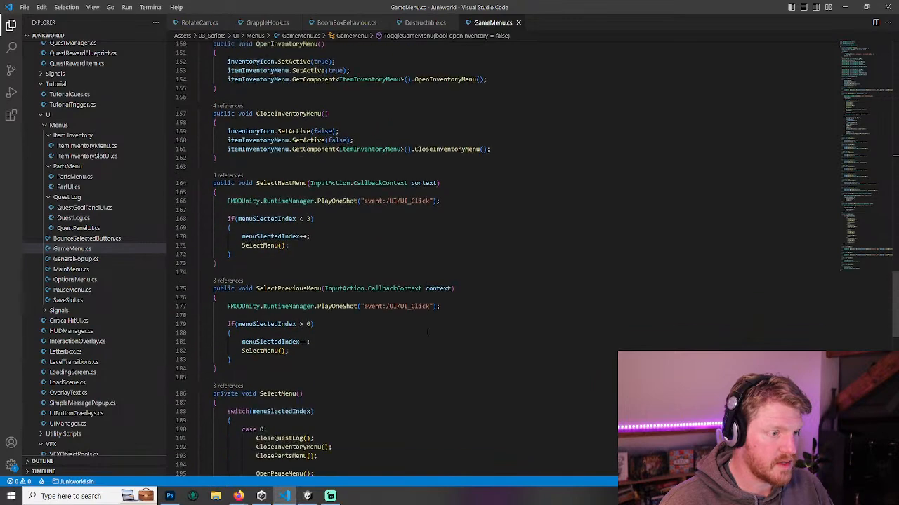
{"action": "scroll", "coordinate": [426, 332], "scroll_direction": "up", "scroll_amount": 4}
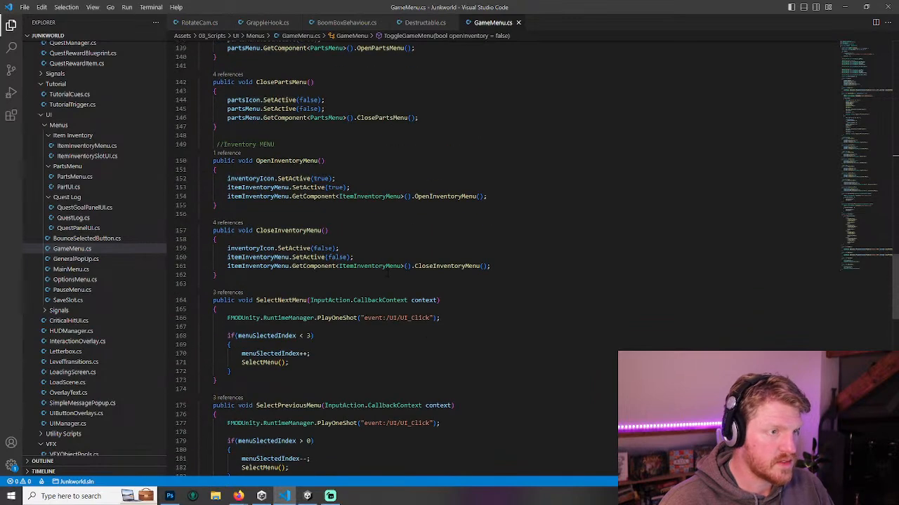
- Add a "//Parts Overview Menu" comment below the CloseInventoryMenu method in GameMenu.cs
{"action": "left_click", "coordinate": [232, 275]}
{"action": "key", "text": "Return"}
{"action": "key", "text": "Return"}
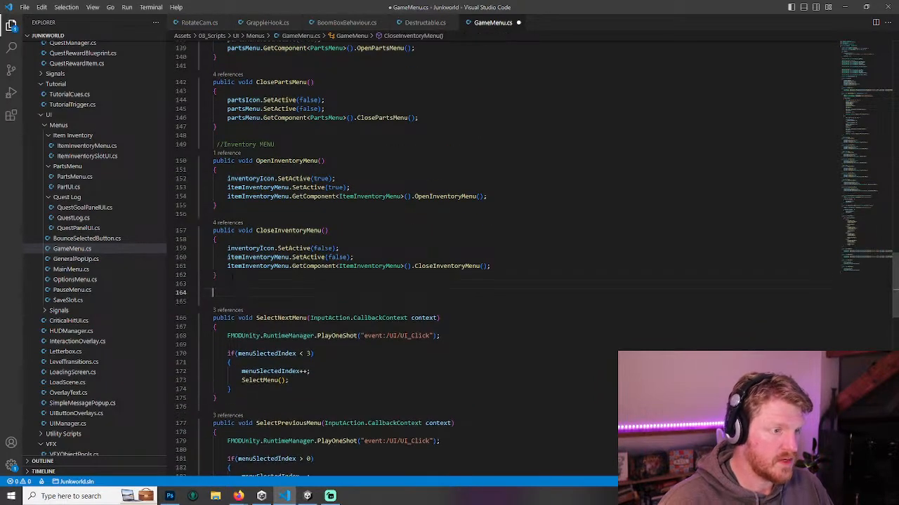
{"action": "type", "text": "//Farts Overview Menu"}
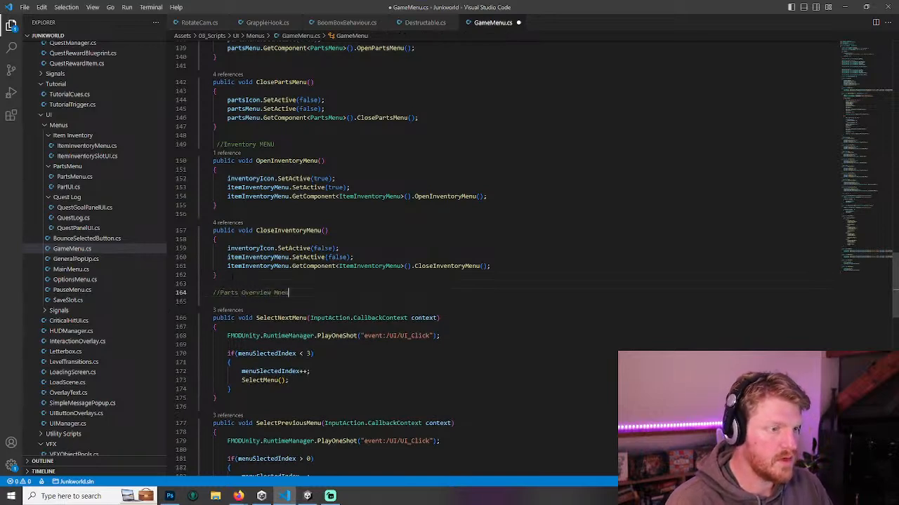
{"action": "key", "text": "BackSpace"}
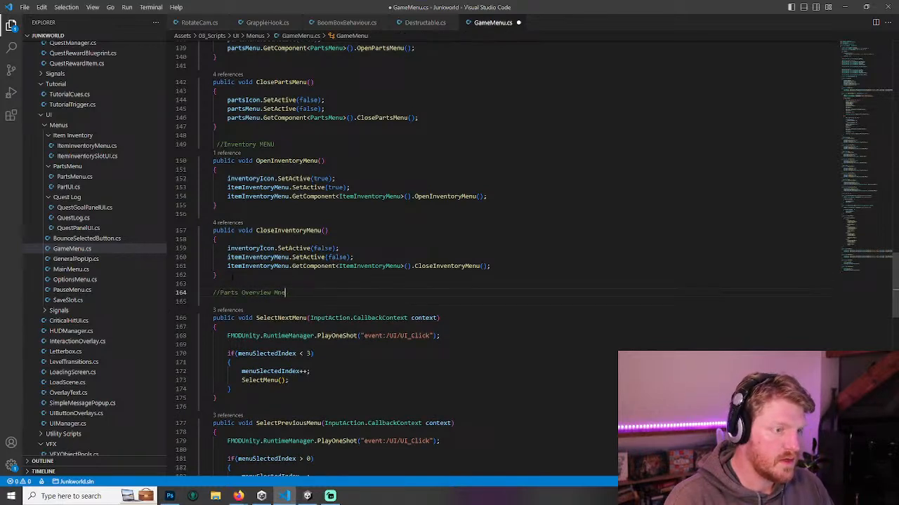
{"action": "type", "text": "nu"}
{"action": "key", "text": "Return"}
- Copy the OpenInventoryMenu and CloseInventoryMenu methods and paste them under the Parts Overview Menu comment
{"action": "left_click", "coordinate": [215, 275]}
{"action": "left_click_drag", "start_coordinate": [216, 275], "coordinate": [213, 161]}
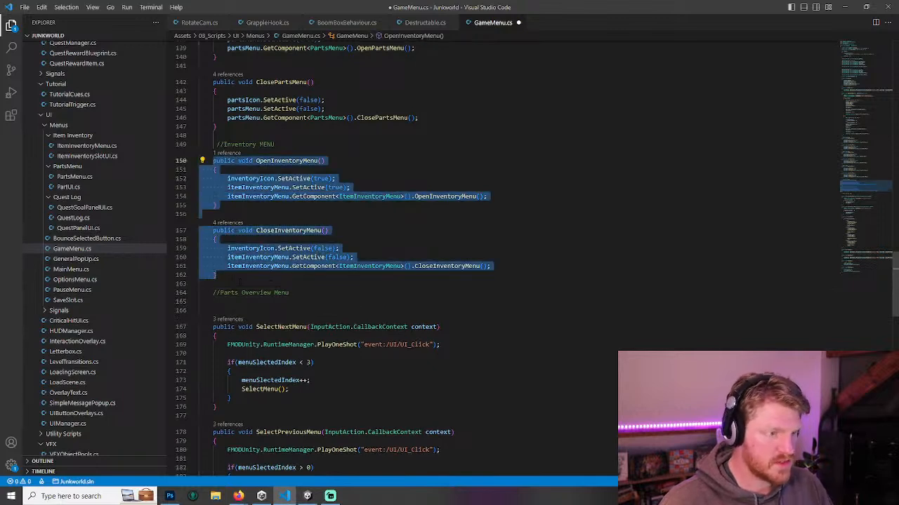
{"action": "key", "text": "ctrl+c"}
{"action": "left_click", "coordinate": [217, 302]}
{"action": "key", "text": "ctrl+v"}
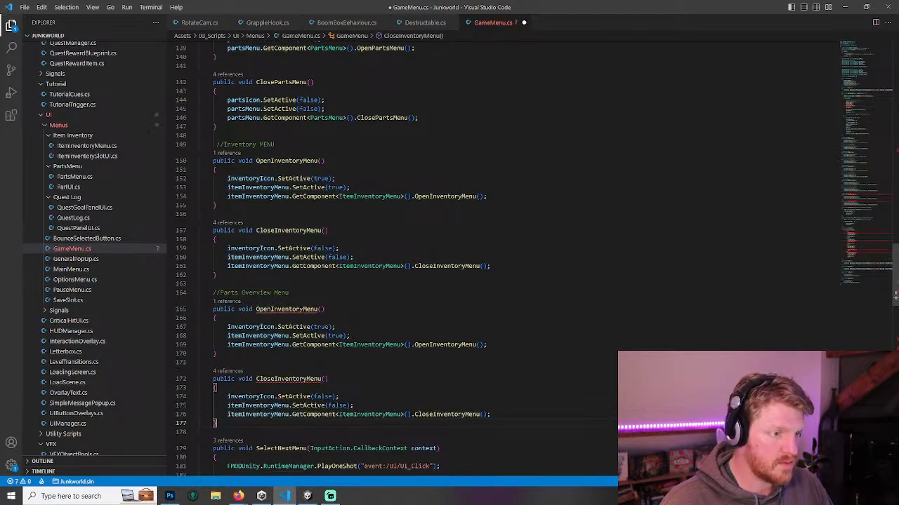
- Rename the pasted methods to OpenPartsOverviewMenu and ClosePartsOverviewMenu and save the script
{"action": "left_click_drag", "start_coordinate": [287, 309], "coordinate": [273, 309]}
{"action": "type", "text": "Parts"}
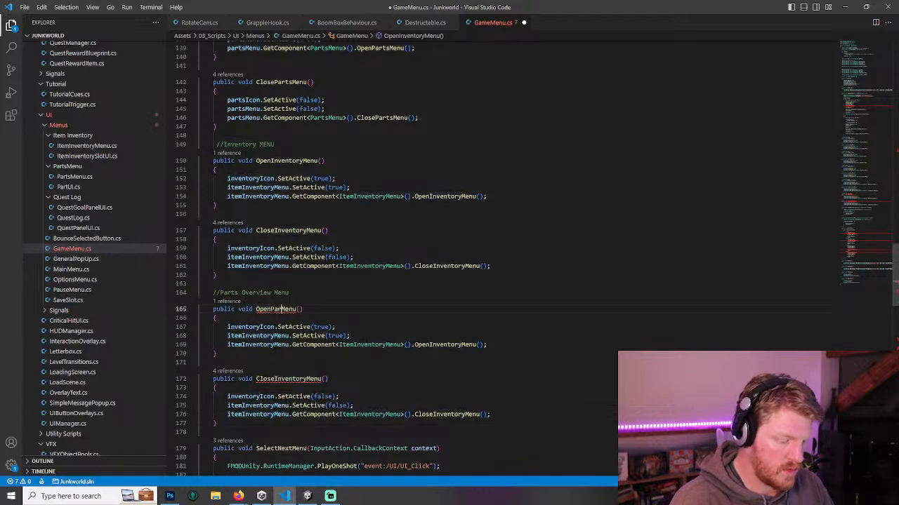
{"action": "type", "text": "Overview"}
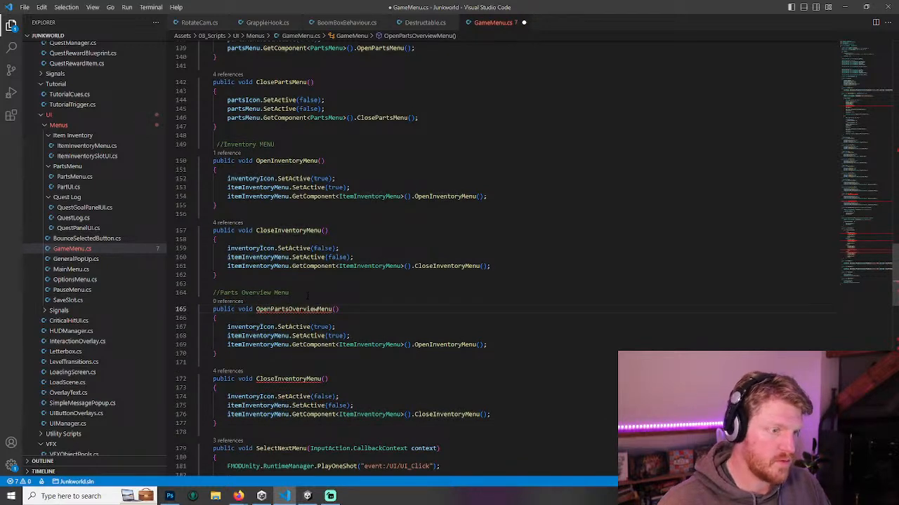
{"action": "left_click", "coordinate": [270, 309]}
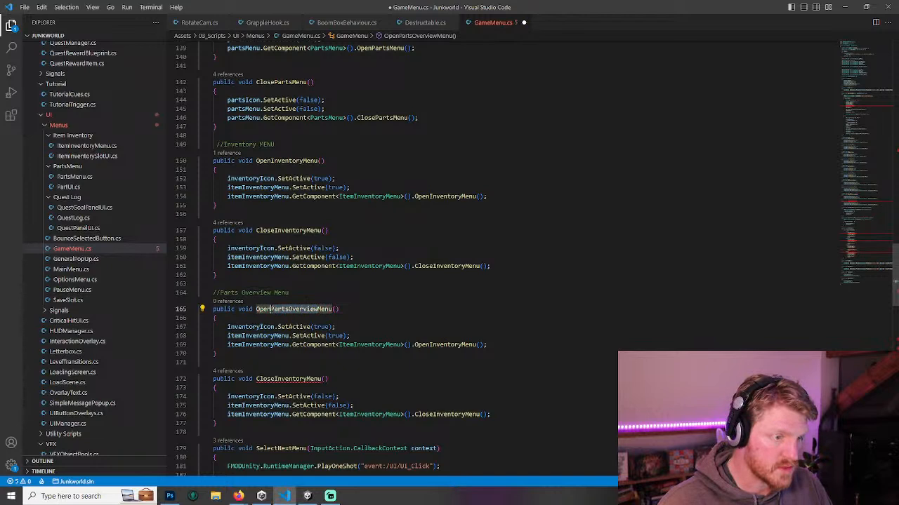
{"action": "left_click_drag", "start_coordinate": [307, 379], "coordinate": [274, 379]}
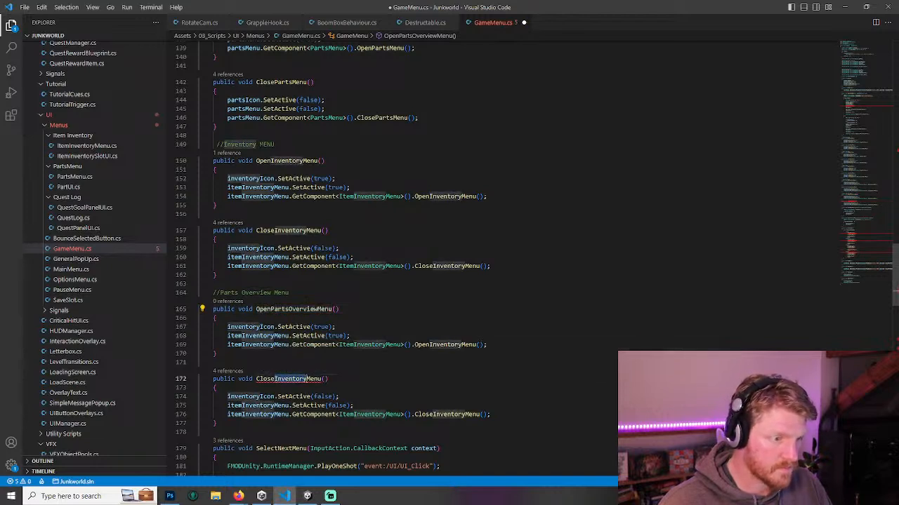
{"action": "key", "text": "ctrl+v"}
{"action": "left_click", "coordinate": [412, 365]}
{"action": "key", "text": "ctrl+s"}
- Replace inventoryIcon with partsOverviewIcon in the OpenPartsOverviewMenu method
{"action": "left_click", "coordinate": [400, 344]}
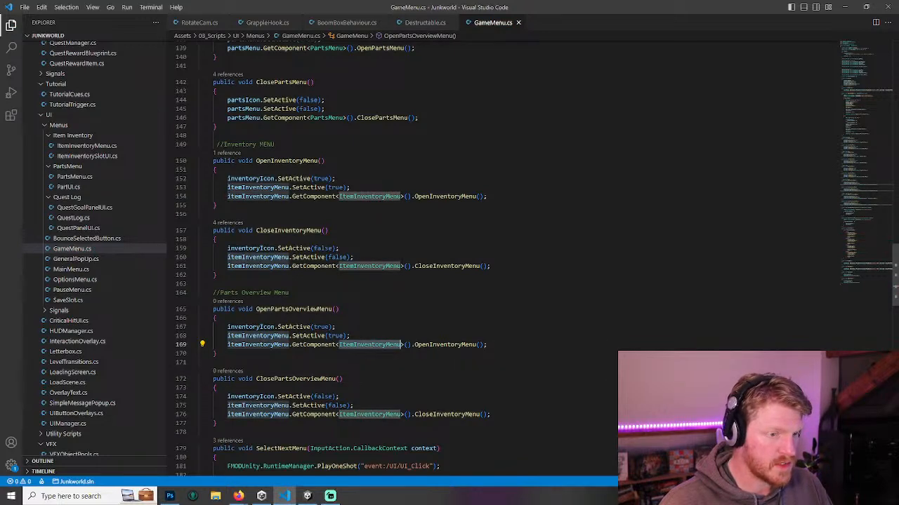
{"action": "left_click", "coordinate": [251, 327]}
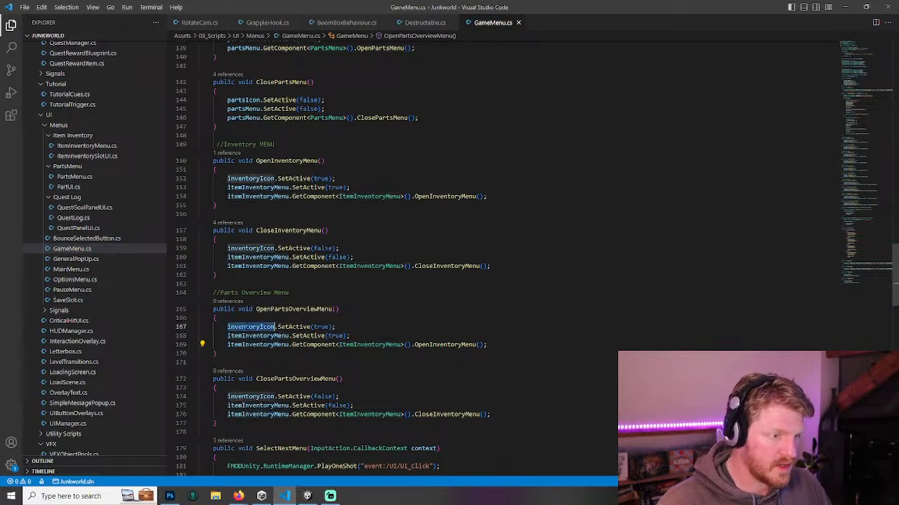
{"action": "double_click", "coordinate": [250, 326]}
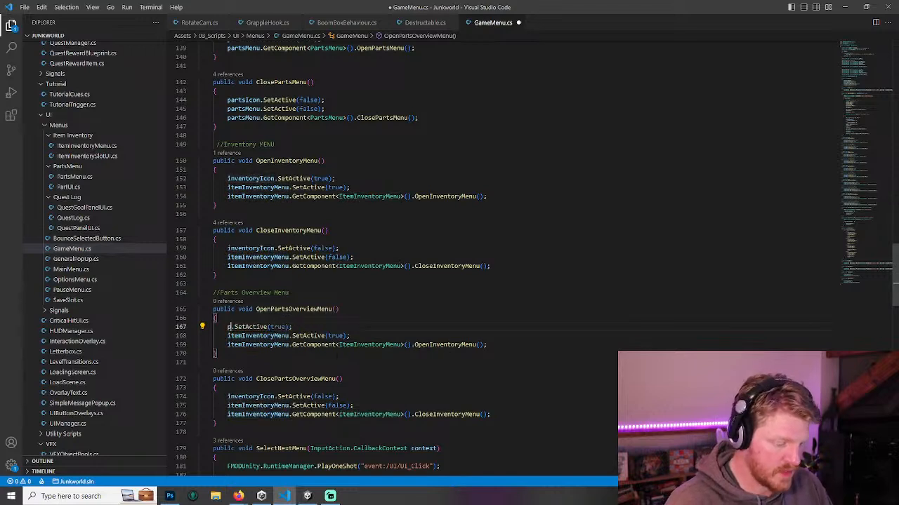
{"action": "type", "text": "parts"}
{"action": "key", "text": "Down"}
{"action": "key", "text": "Down"}
{"action": "key", "text": "Return"}
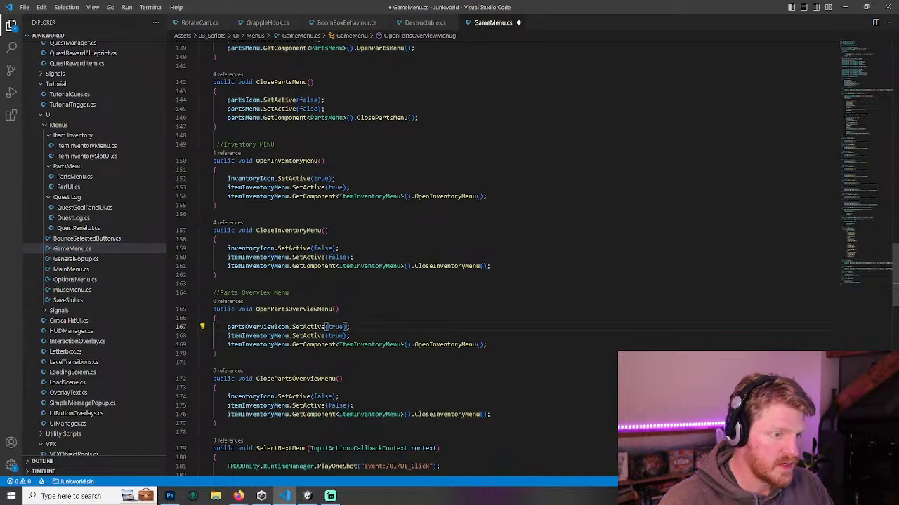
- Replace both itemInventoryMenu references in OpenPartsOverviewMenu with partsOverviewMenu and add a "//change this" comment above the GetComponent line
{"action": "double_click", "coordinate": [260, 336]}
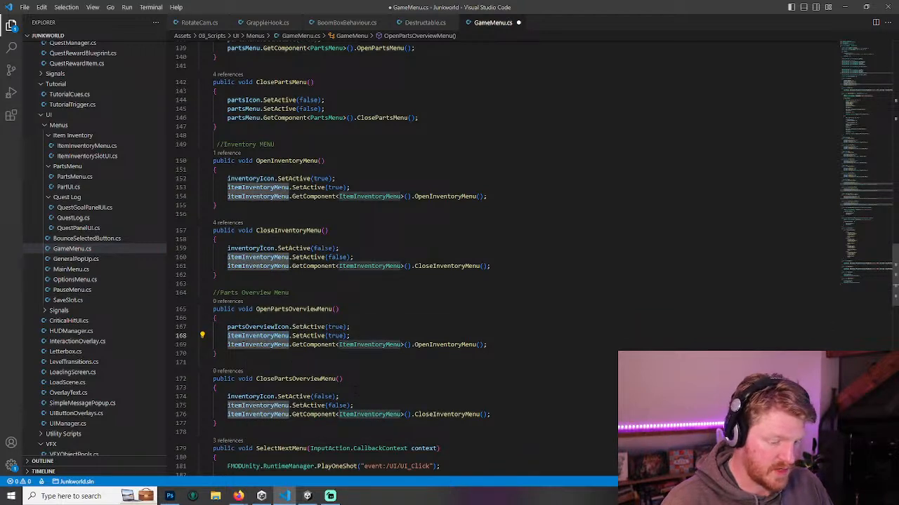
{"action": "type", "text": "parts"}
{"action": "left_click", "coordinate": [316, 372]}
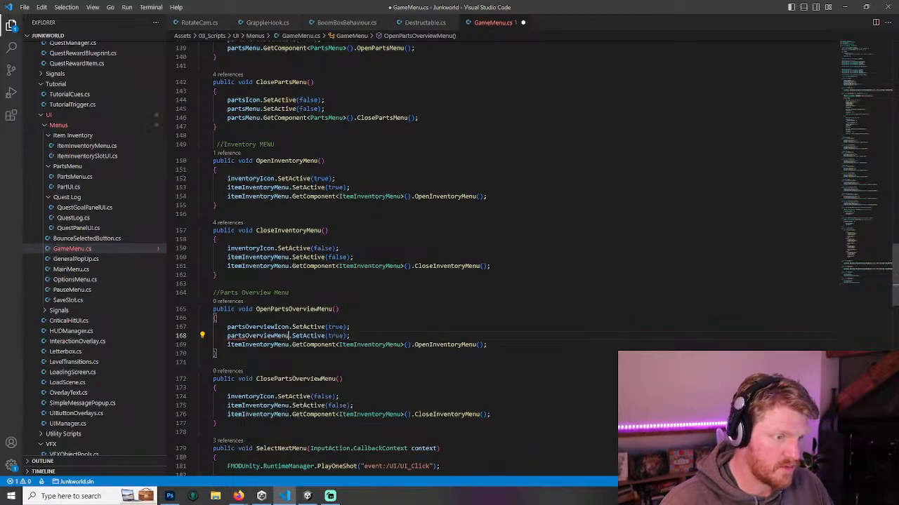
{"action": "double_click", "coordinate": [267, 336]}
{"action": "key", "text": "ctrl+c"}
{"action": "double_click", "coordinate": [263, 345]}
{"action": "key", "text": "ctrl+v"}
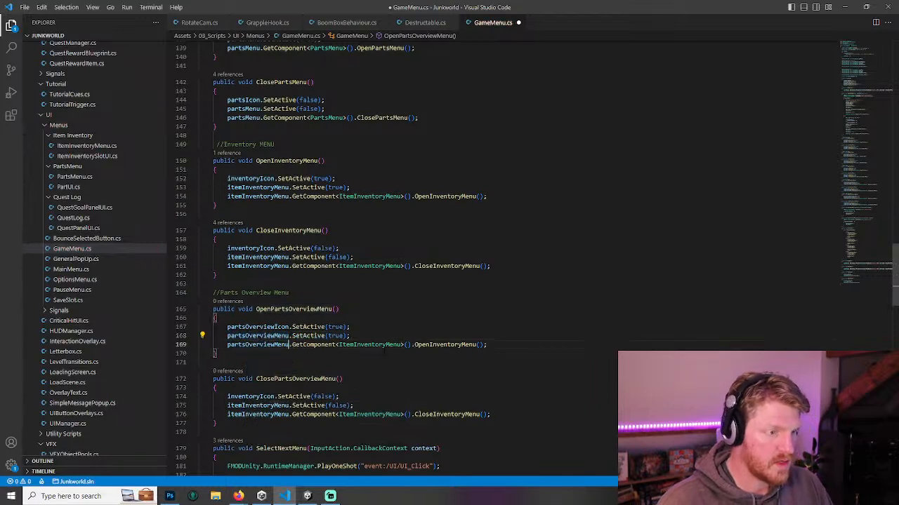
{"action": "left_click", "coordinate": [358, 336]}
{"action": "key", "text": "Return"}
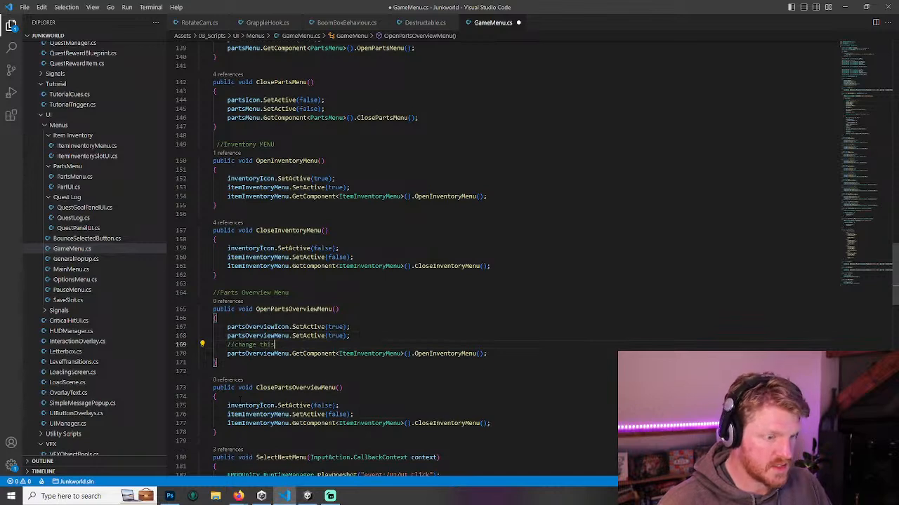
- Paste partsOverviewIcon over the inventoryIcon and itemInventoryMenu references in the SetActive lines of ClosePartsOverviewMenu and save the script
{"action": "double_click", "coordinate": [258, 327]}
{"action": "key", "text": "ctrl+c"}
{"action": "double_click", "coordinate": [250, 406]}
{"action": "key", "text": "ctrl+v"}
{"action": "double_click", "coordinate": [258, 414]}
{"action": "key", "text": "ctrl+v"}
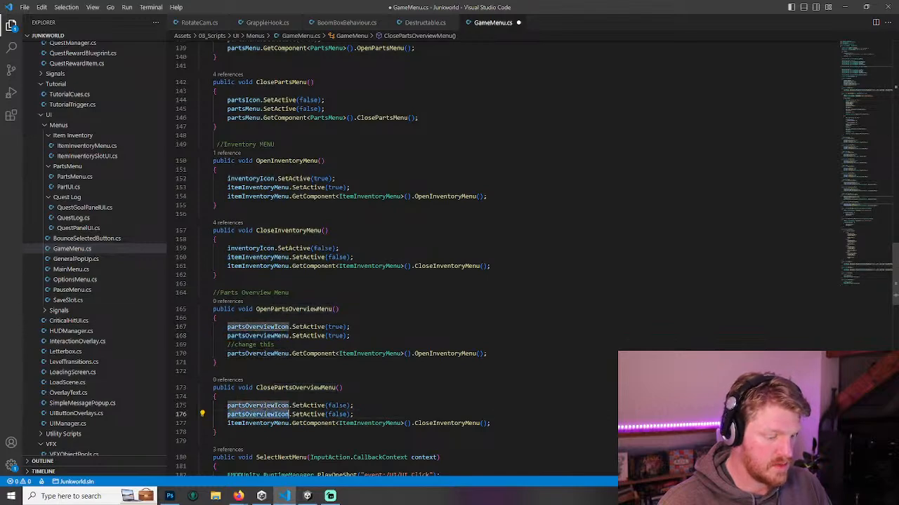
{"action": "key", "text": "ctrl+s"}
- Add a ClosePartsOverviewMenu(); call after CloseInventoryMenu() in the closing branch of ToggleGameMenu and save
{"action": "scroll", "coordinate": [449, 252], "scroll_direction": "up", "scroll_amount": 10}
{"action": "scroll", "coordinate": [449, 252], "scroll_direction": "up", "scroll_amount": 17}
{"action": "left_click", "coordinate": [318, 287]}
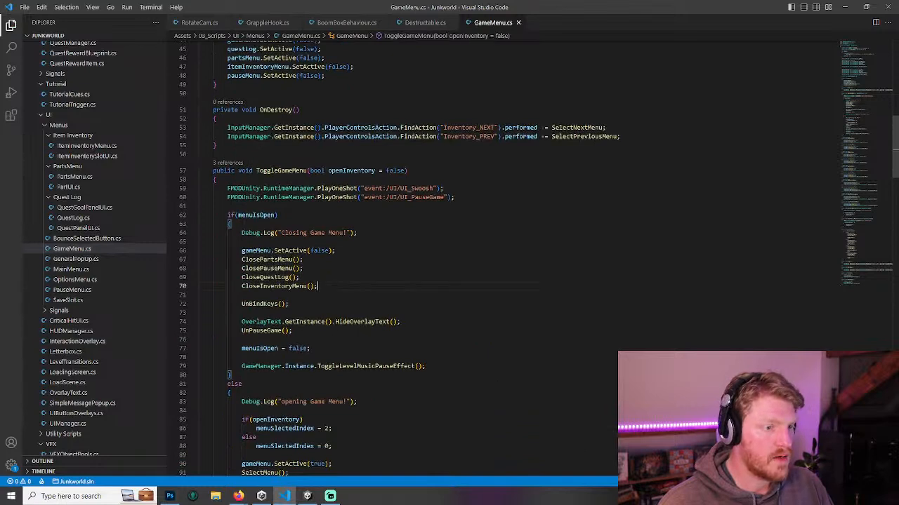
{"action": "key", "text": "Return"}
{"action": "type", "text": "Close"}
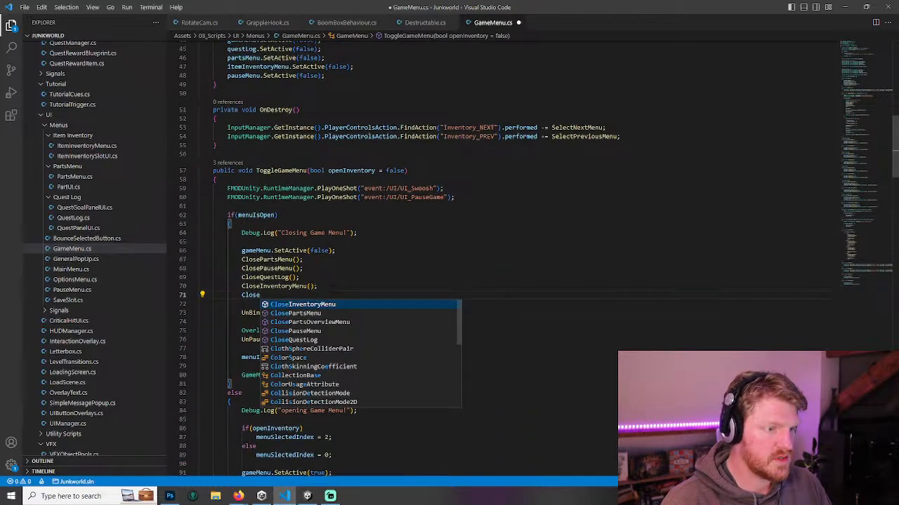
{"action": "key", "text": "Down"}
{"action": "key", "text": "Down"}
{"action": "key", "text": "Tab"}
{"action": "type", "text": "();"}
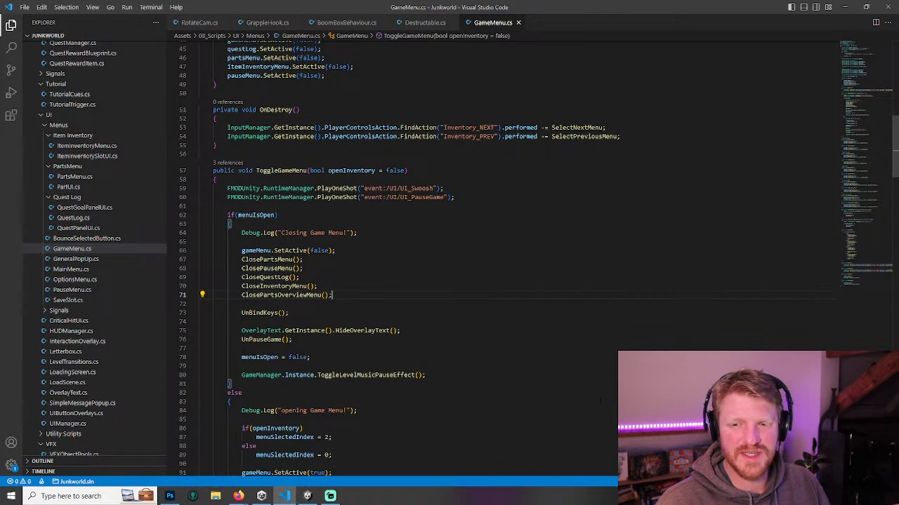
{"action": "scroll", "coordinate": [522, 354], "scroll_direction": "down", "scroll_amount": 3}
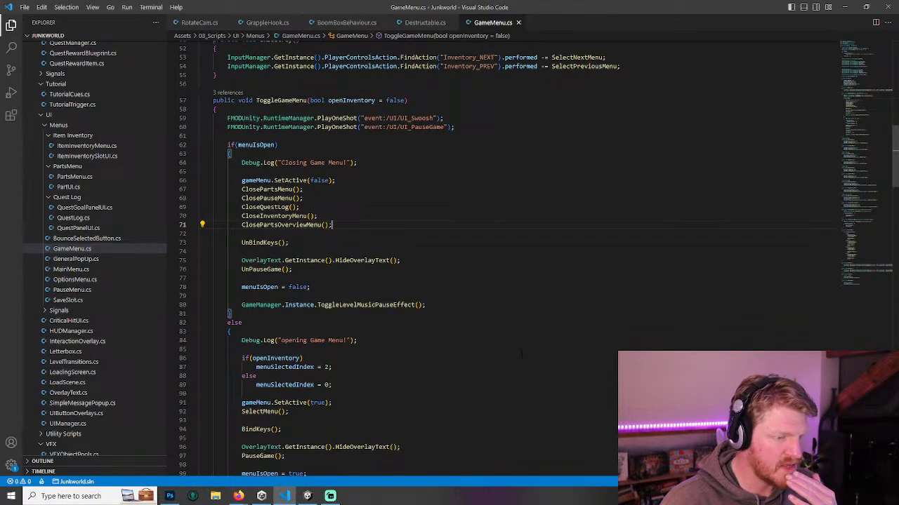
{"action": "scroll", "coordinate": [522, 355], "scroll_direction": "down", "scroll_amount": 2}
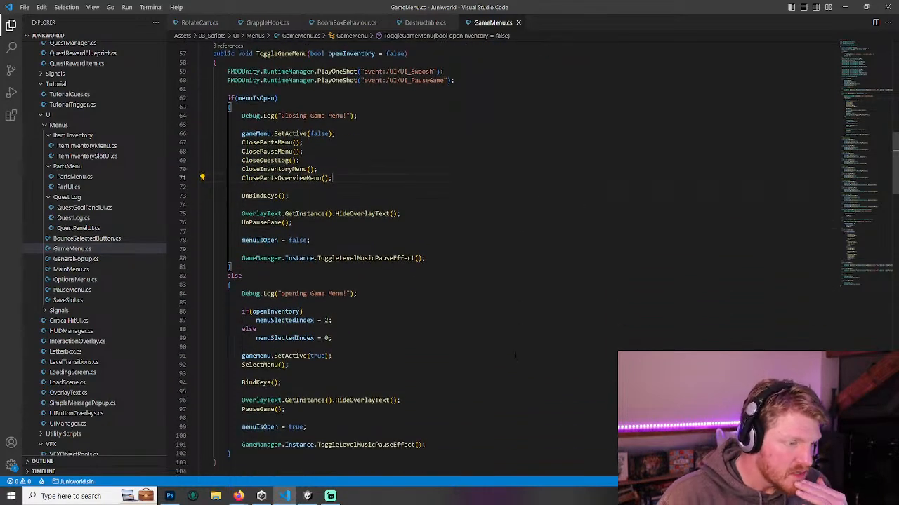
{"action": "scroll", "coordinate": [672, 283], "scroll_direction": "down", "scroll_amount": 9}
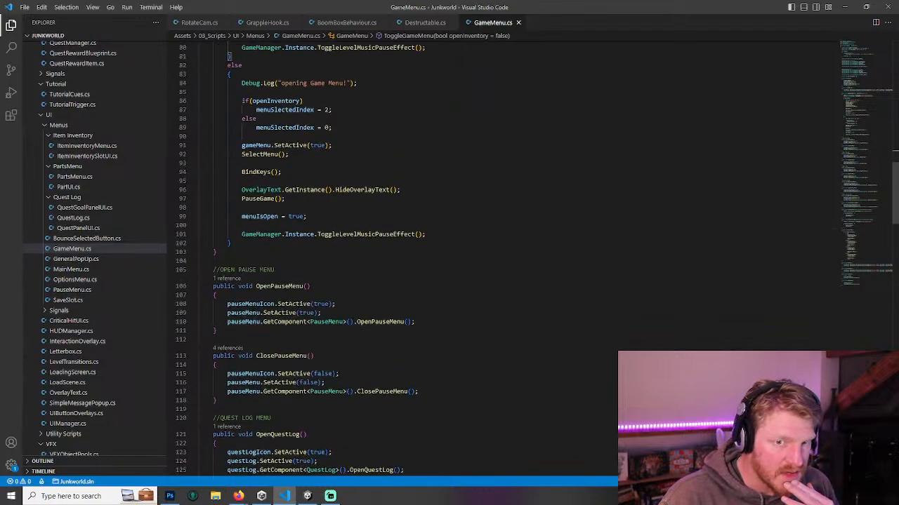
{"action": "left_click_drag", "start_coordinate": [895, 211], "coordinate": [895, 185]}
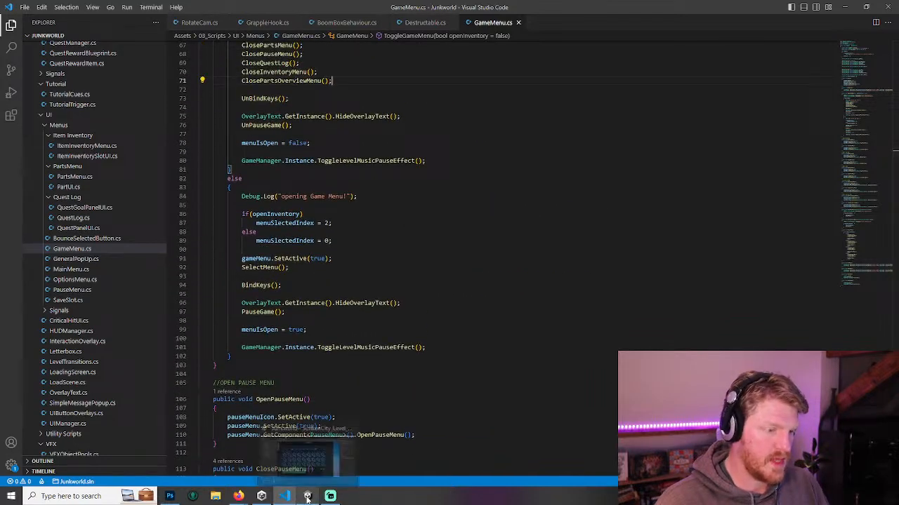
- Switch to Unity and rename the Quest Log Selected object under the Parts Overview navigation button to Parts Overview Selected
{"action": "left_click", "coordinate": [308, 497]}
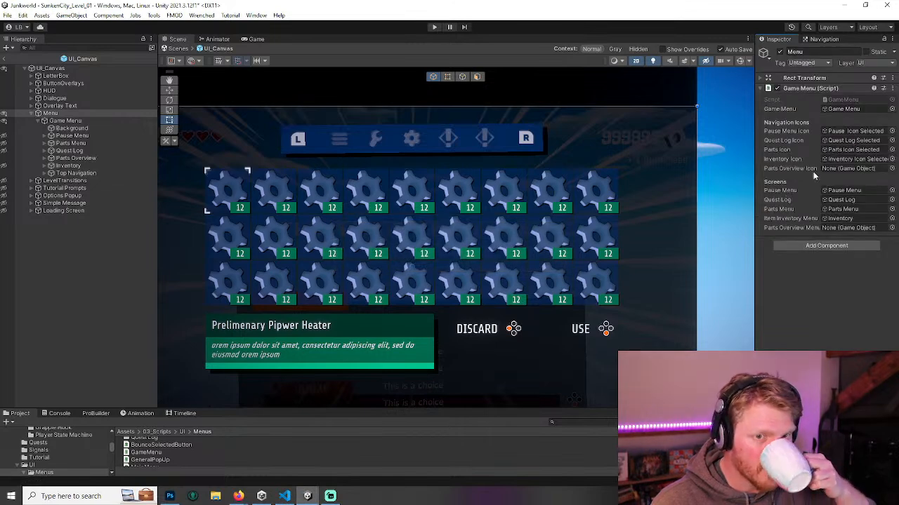
{"action": "left_click", "coordinate": [44, 172]}
{"action": "left_click", "coordinate": [56, 203]}
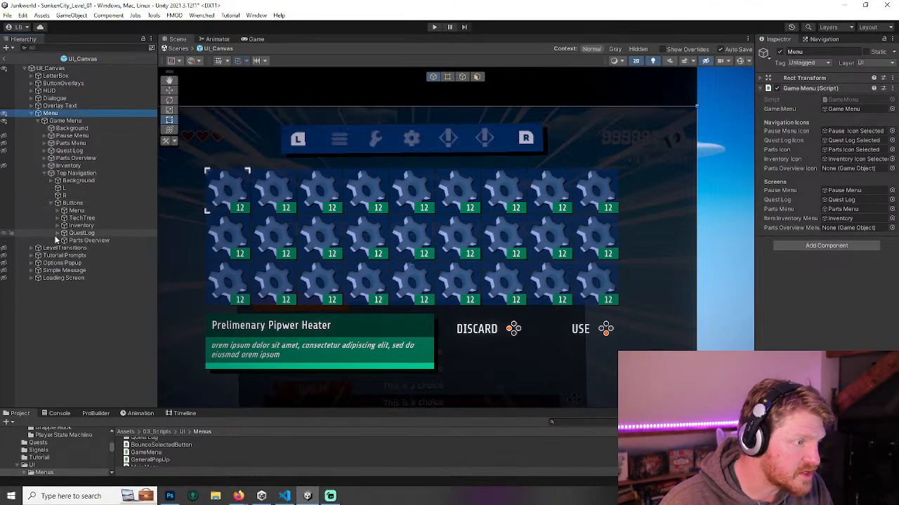
{"action": "left_click", "coordinate": [58, 240]}
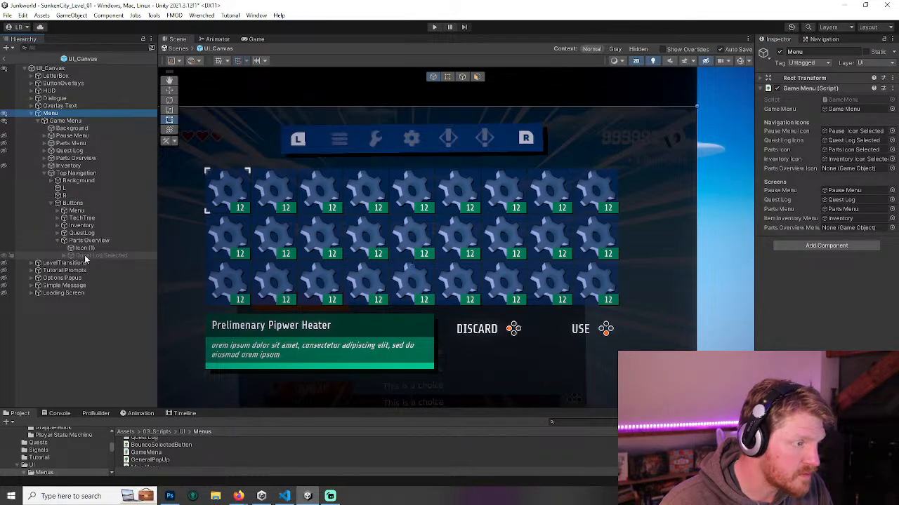
{"action": "left_click", "coordinate": [84, 254]}
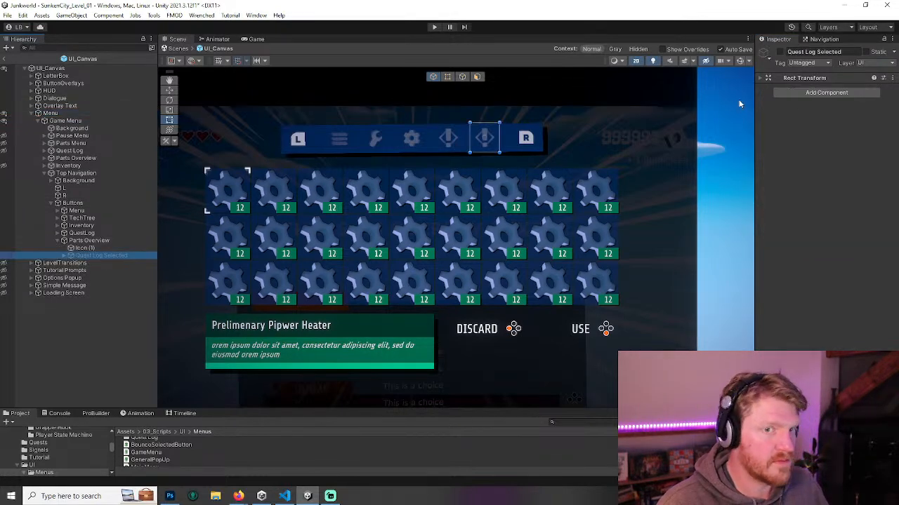
{"action": "left_click", "coordinate": [807, 52]}
{"action": "type", "text": "Parts Selected"}
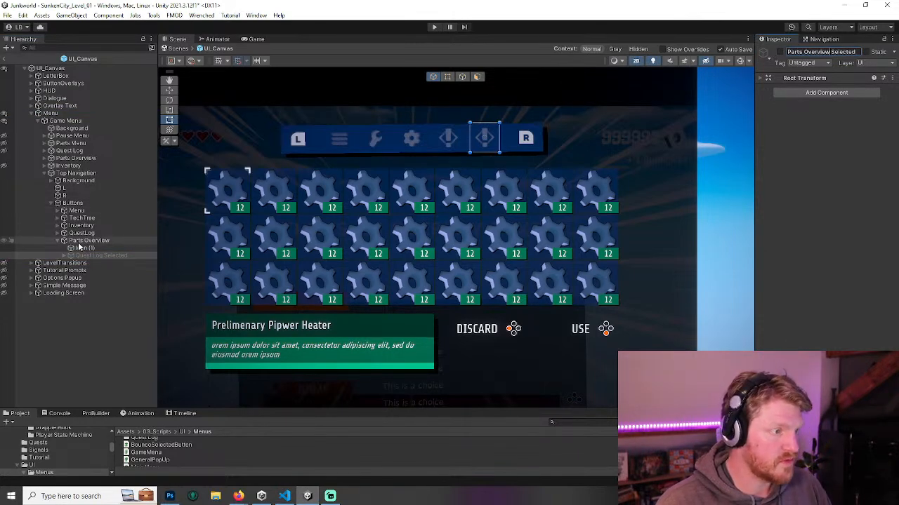
{"action": "key", "text": "Return"}
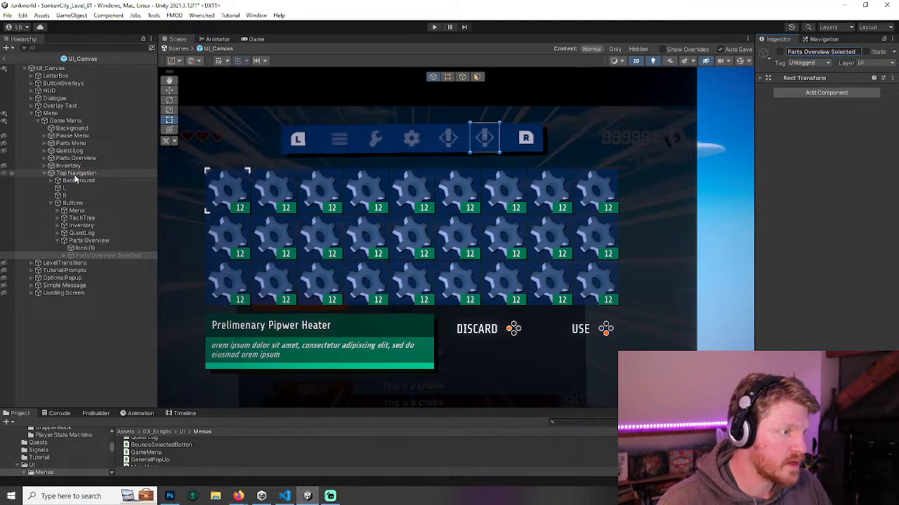
- On the Menu object's Game Menu script, assign Parts Overview Selected as Parts Overview Icon and the Parts Overview page as Parts Overview Menu
{"action": "left_click", "coordinate": [61, 114]}
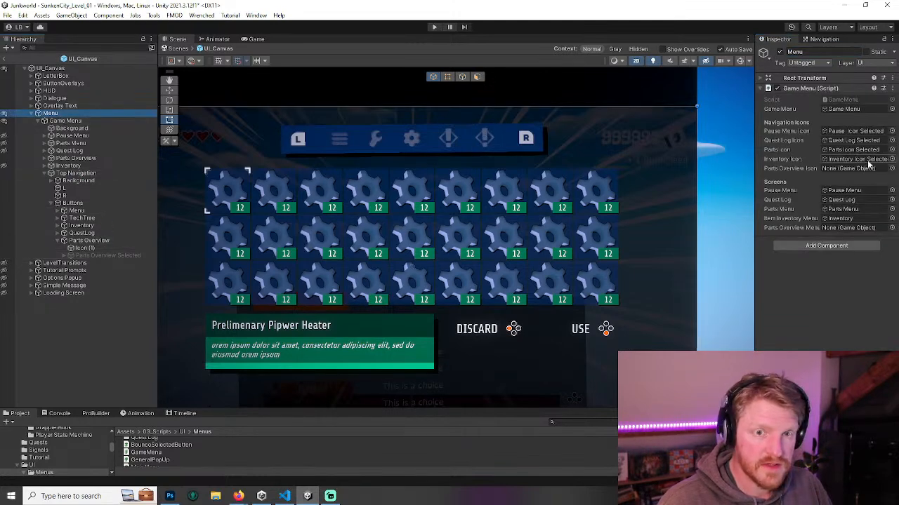
{"action": "left_click_drag", "start_coordinate": [70, 253], "coordinate": [846, 174]}
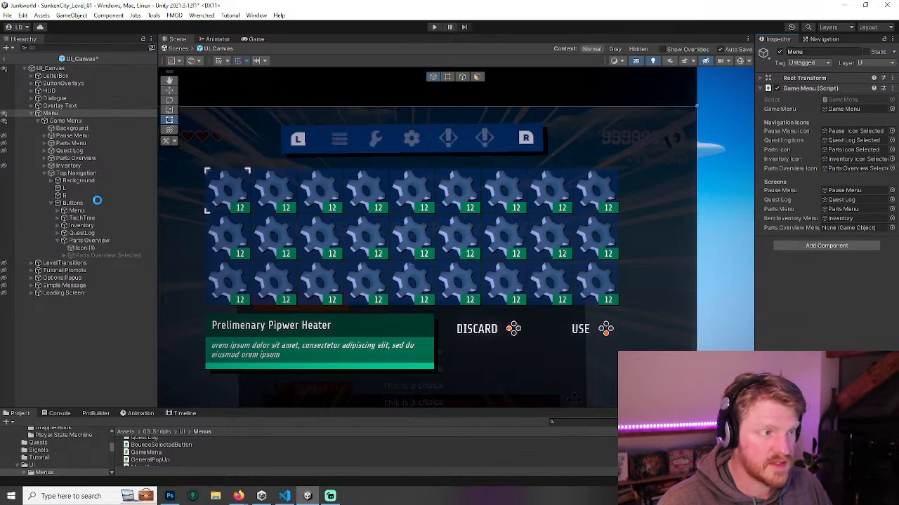
{"action": "left_click", "coordinate": [53, 203]}
{"action": "left_click", "coordinate": [44, 172]}
{"action": "left_click_drag", "start_coordinate": [70, 158], "coordinate": [850, 234]}
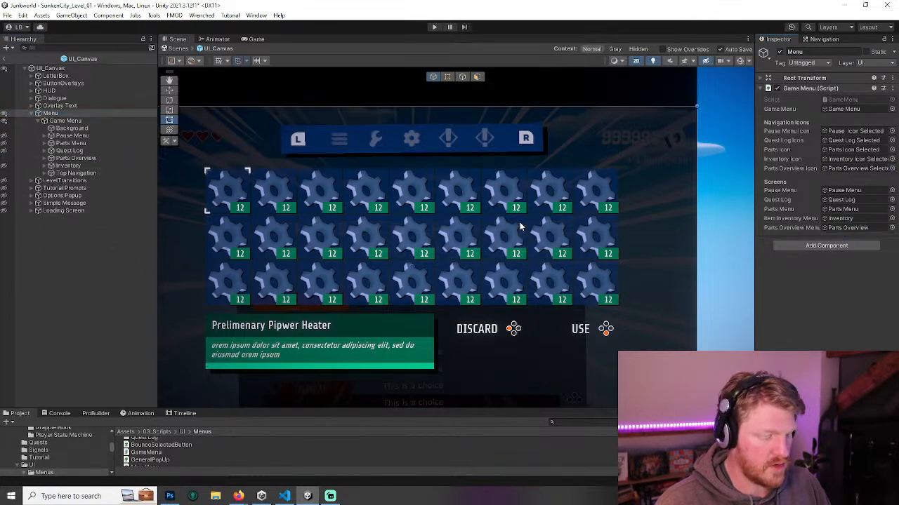
{"action": "left_click", "coordinate": [32, 114]}
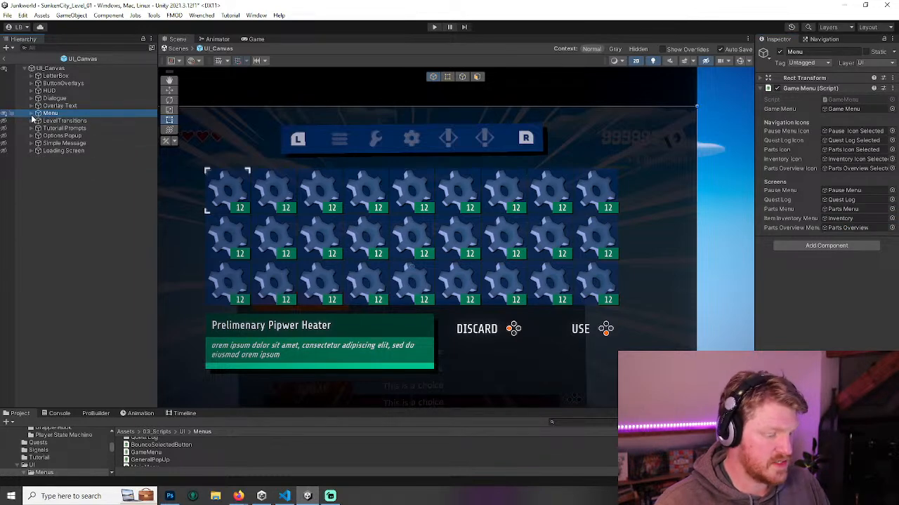
- Run the game, open the in-game menu and cycle forward and back through its pages to check the navigation
{"action": "left_click", "coordinate": [434, 27]}
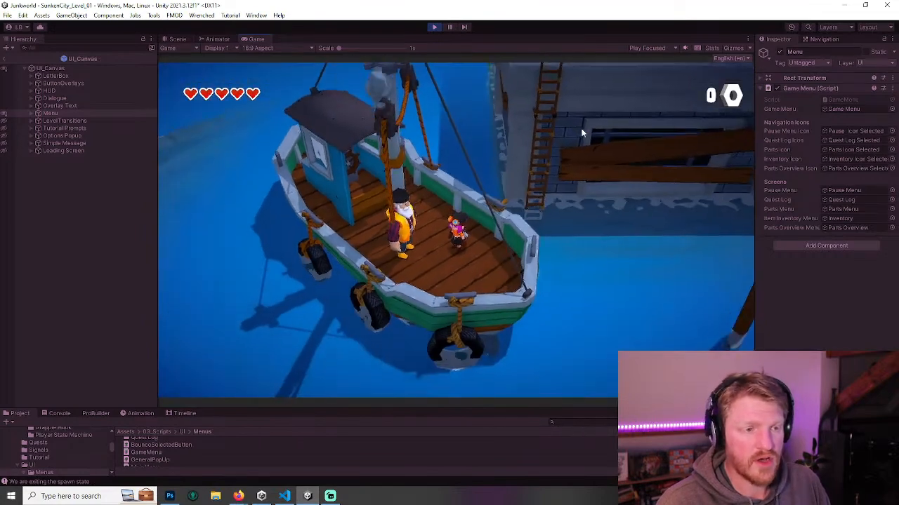
{"action": "key", "text": "Escape"}
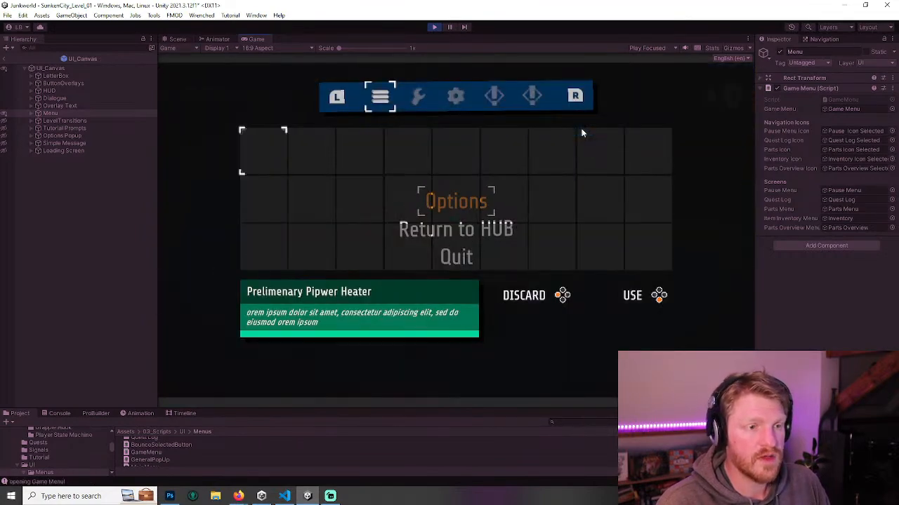
{"action": "key", "text": "e"}
{"action": "key", "text": "e"}
{"action": "key", "text": "e"}
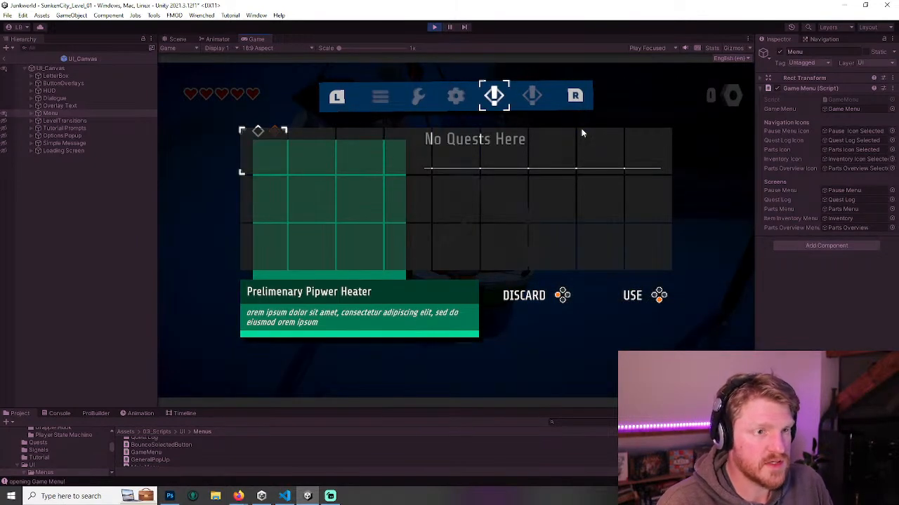
{"action": "key", "text": "q"}
{"action": "key", "text": "q"}
{"action": "key", "text": "q"}
{"action": "key", "text": "q"}
{"action": "key", "text": "q"}
{"action": "key", "text": "q"}
{"action": "key", "text": "q"}
{"action": "key", "text": "q"}
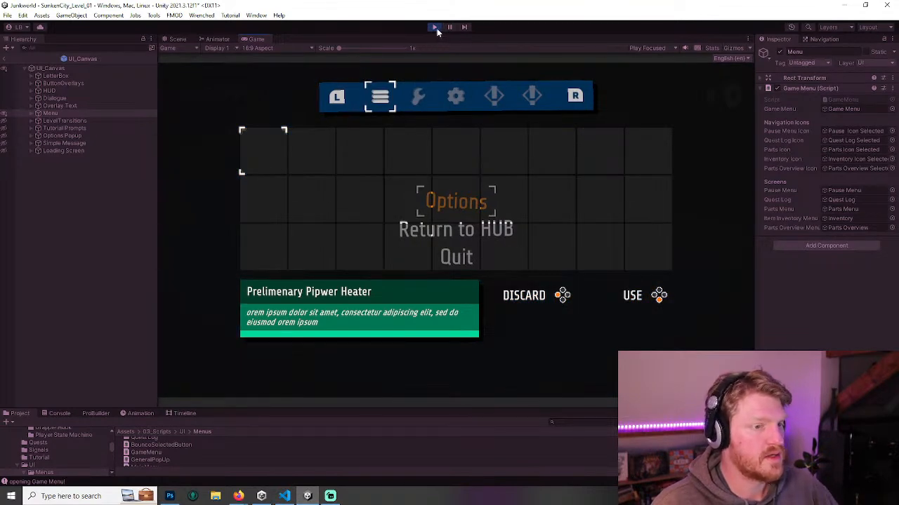
{"action": "key", "text": "e"}
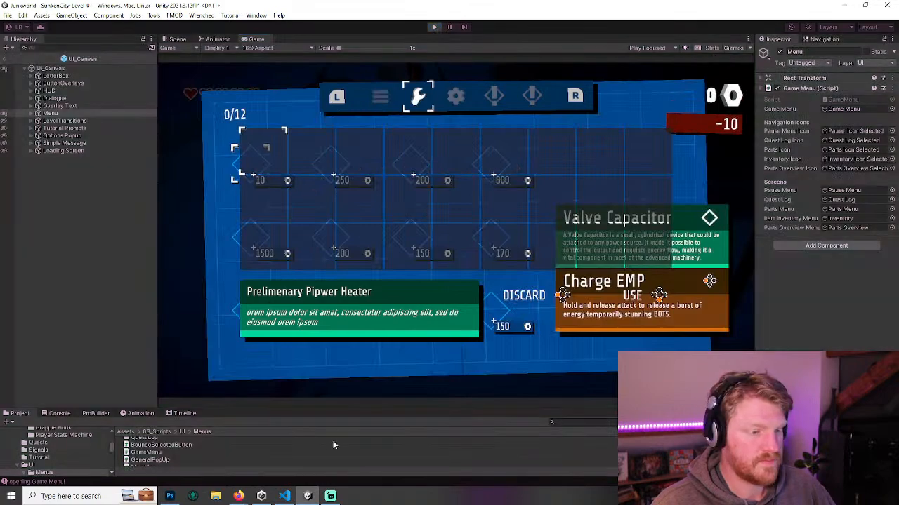
- Switch to Visual Studio Code, change the SelectNextMenu condition in GameMenu.cs to menuSlectedIndex < 4 and save
{"action": "left_click", "coordinate": [285, 496]}
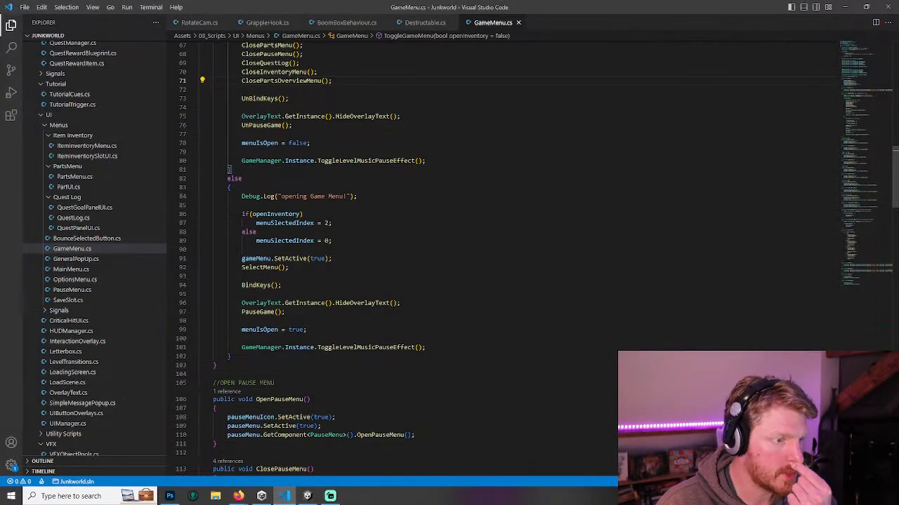
{"action": "scroll", "coordinate": [355, 209], "scroll_direction": "down", "scroll_amount": 4}
{"action": "scroll", "coordinate": [287, 323], "scroll_direction": "up", "scroll_amount": 7}
{"action": "scroll", "coordinate": [491, 252], "scroll_direction": "up", "scroll_amount": 4}
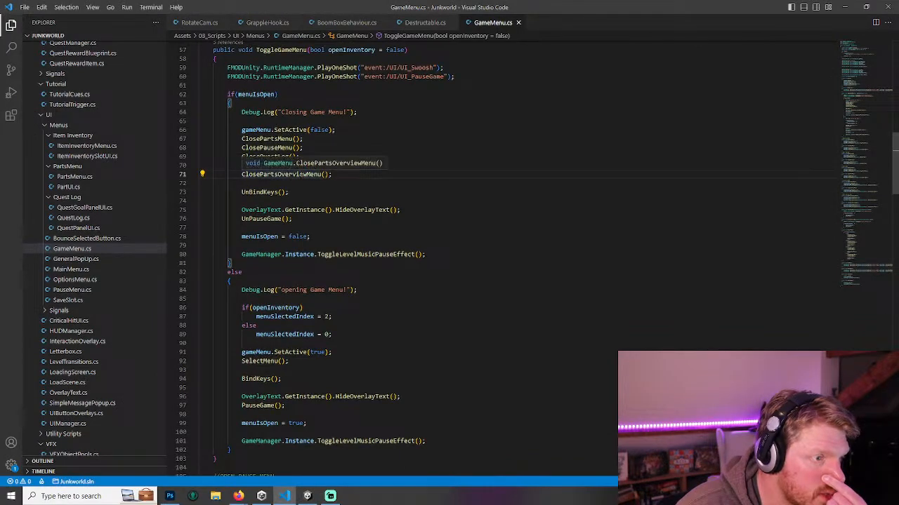
{"action": "scroll", "coordinate": [288, 175], "scroll_direction": "down", "scroll_amount": 20}
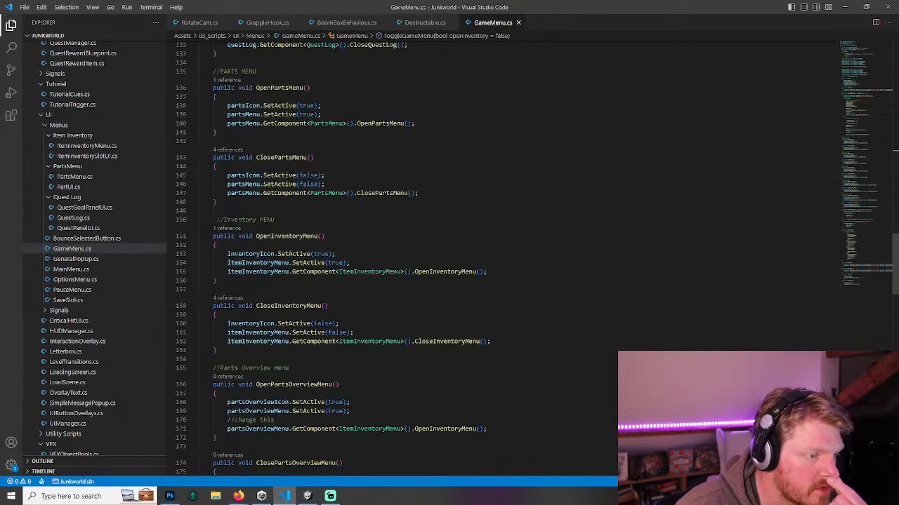
{"action": "scroll", "coordinate": [449, 253], "scroll_direction": "down", "scroll_amount": 2}
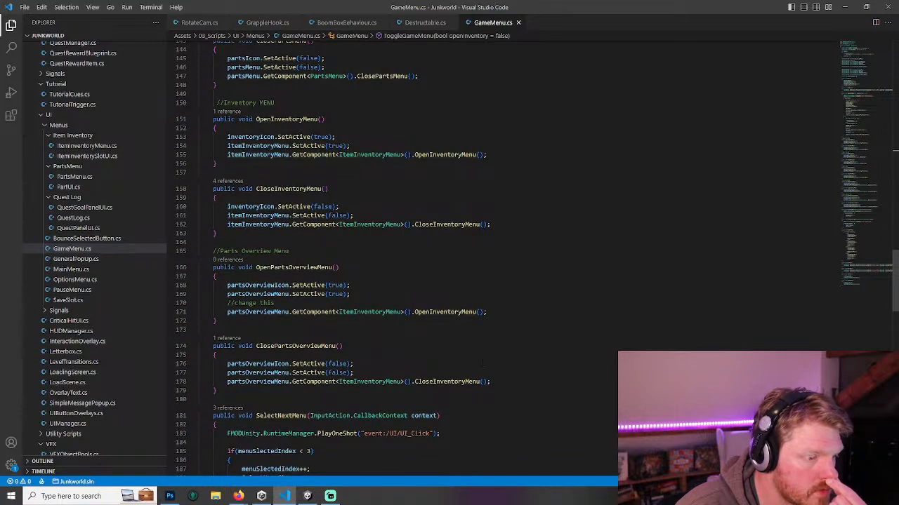
{"action": "scroll", "coordinate": [506, 369], "scroll_direction": "down", "scroll_amount": 5}
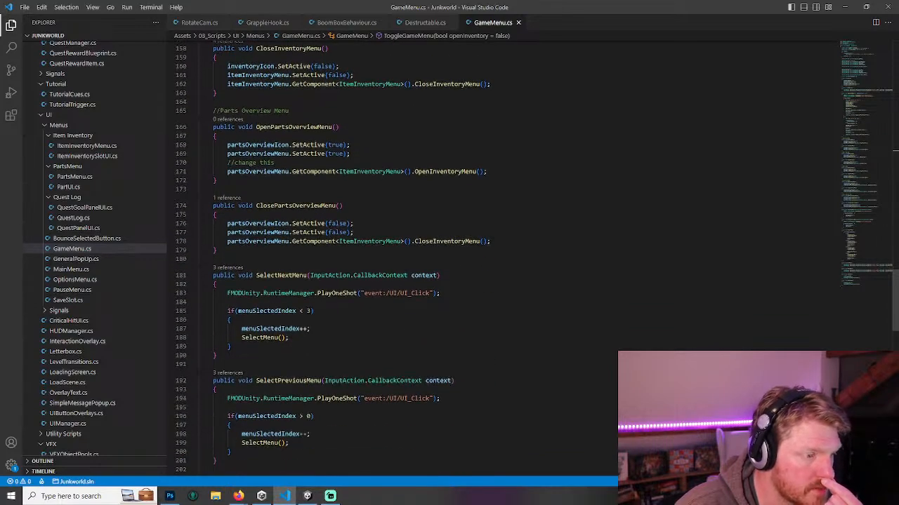
{"action": "double_click", "coordinate": [309, 311]}
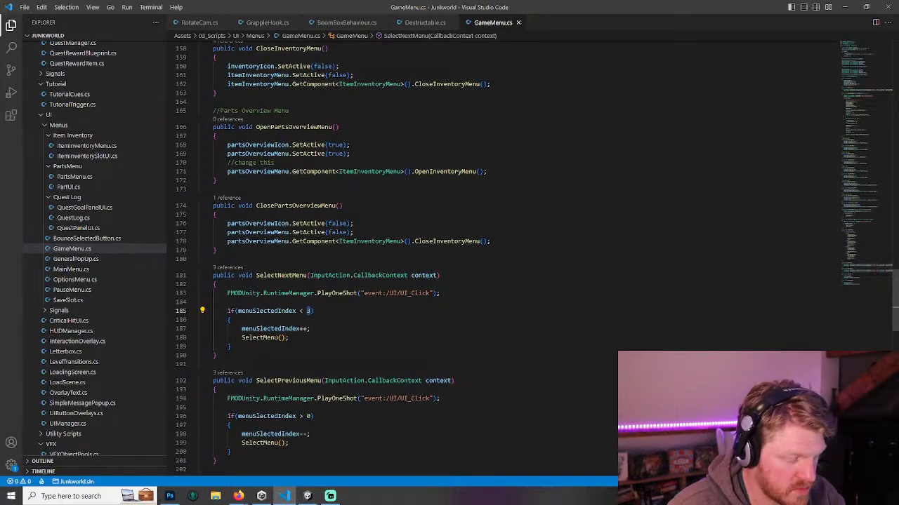
{"action": "type", "text": "4"}
{"action": "scroll", "coordinate": [344, 354], "scroll_direction": "down", "scroll_amount": 3}
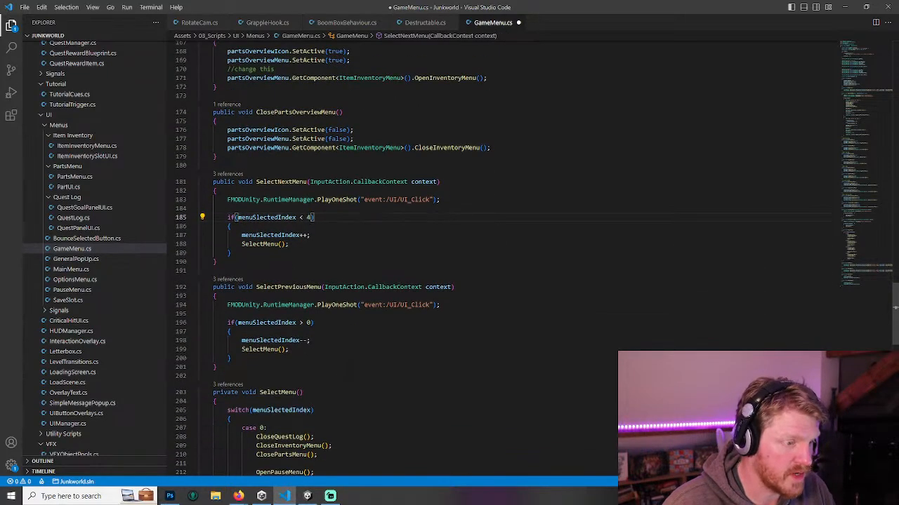
{"action": "scroll", "coordinate": [362, 346], "scroll_direction": "down", "scroll_amount": 5}
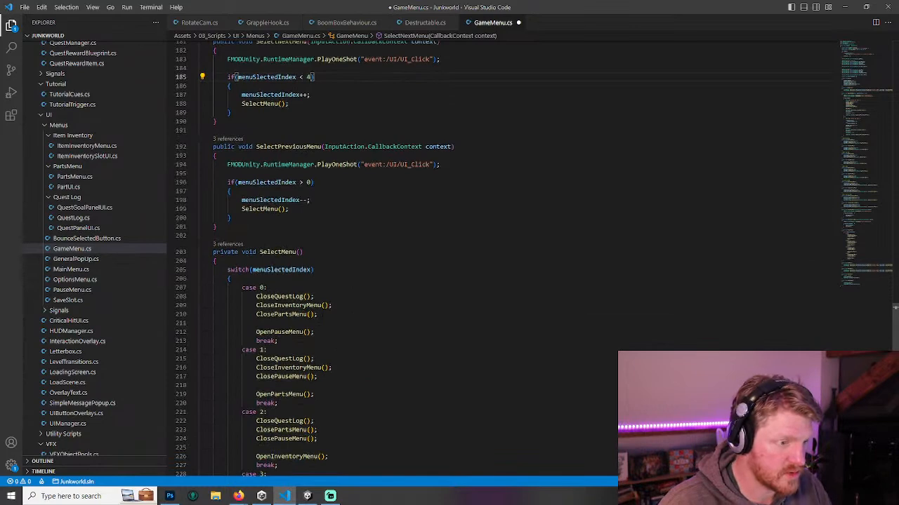
{"action": "scroll", "coordinate": [360, 303], "scroll_direction": "down", "scroll_amount": 2}
{"action": "key", "text": "ctrl+s"}
- Copy the ClosePartsOverviewMenu(); call from ToggleGameMenu and paste it after ClosePartsMenu() in case 0 of SelectMenu
{"action": "left_click", "coordinate": [320, 268]}
{"action": "scroll", "coordinate": [353, 279], "scroll_direction": "up", "scroll_amount": 19}
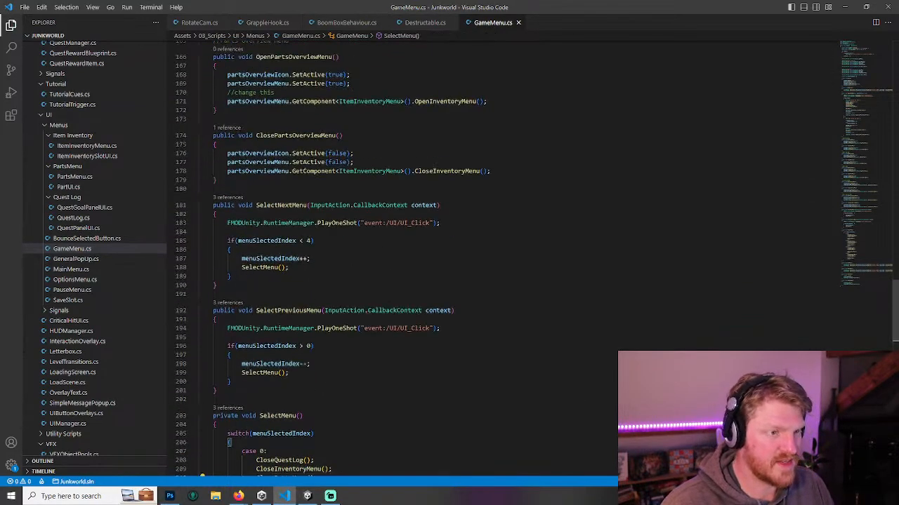
{"action": "scroll", "coordinate": [895, 245], "scroll_direction": "up", "scroll_amount": 20}
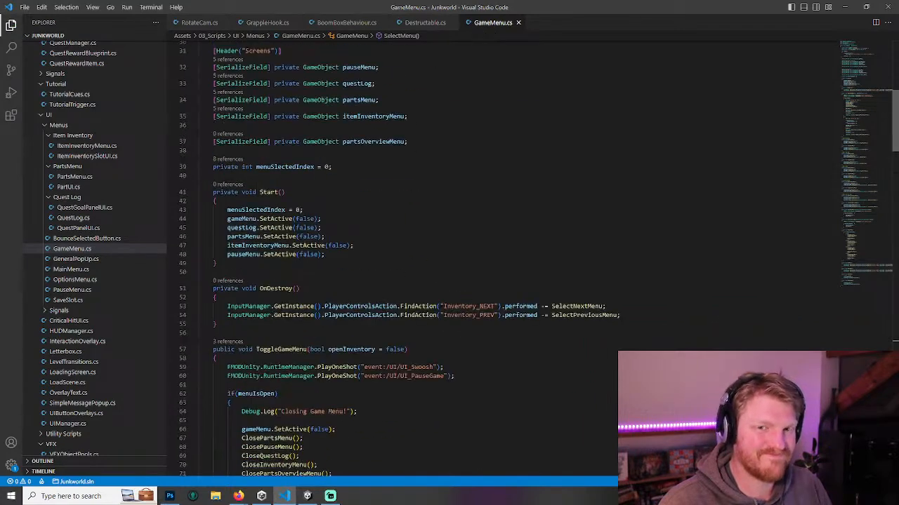
{"action": "left_click_drag", "start_coordinate": [339, 333], "coordinate": [241, 333]}
{"action": "key", "text": "ctrl+c"}
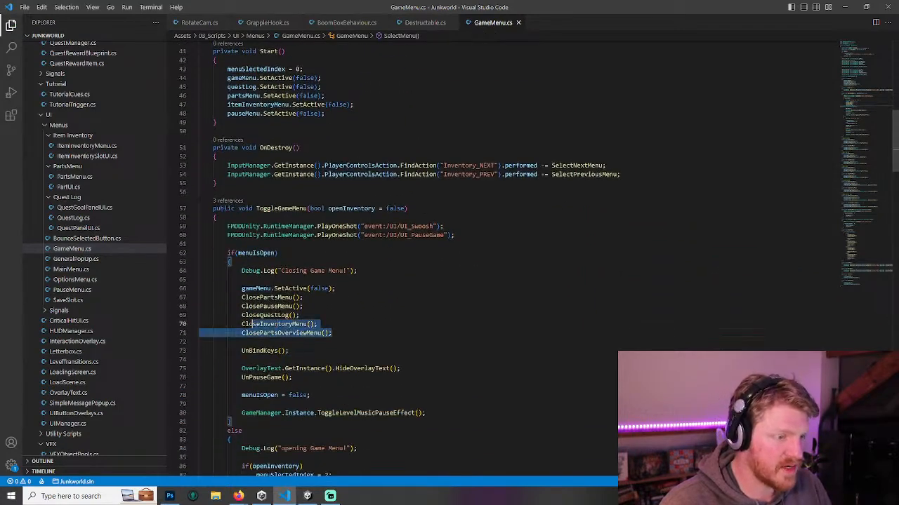
{"action": "scroll", "coordinate": [505, 262], "scroll_direction": "down", "scroll_amount": 3}
{"action": "scroll", "coordinate": [504, 262], "scroll_direction": "down", "scroll_amount": 20}
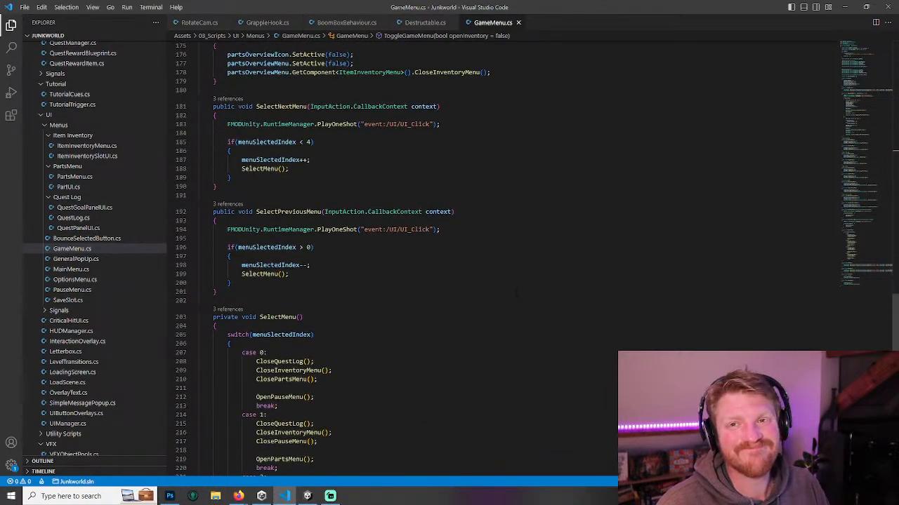
{"action": "scroll", "coordinate": [504, 262], "scroll_direction": "down", "scroll_amount": 6}
{"action": "left_click", "coordinate": [328, 192]}
{"action": "key", "text": "Return"}
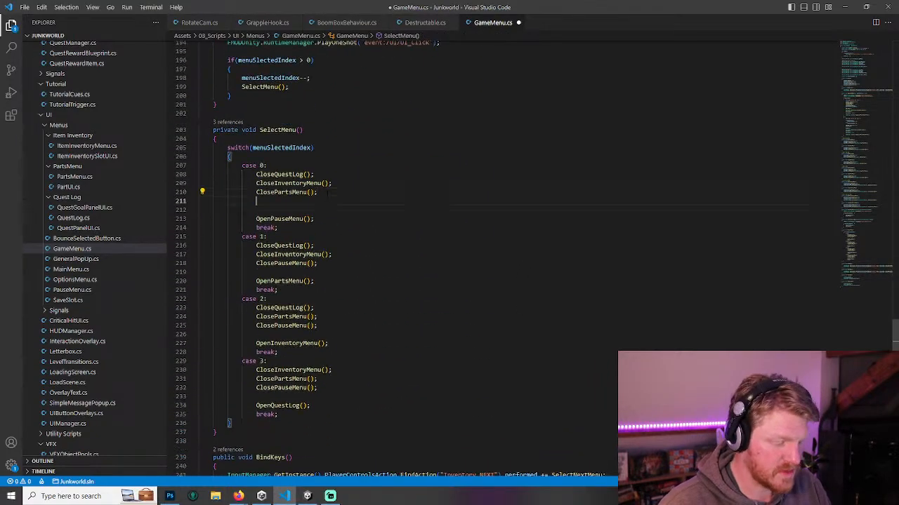
{"action": "key", "text": "ctrl+v"}
- Paste ClosePartsOverviewMenu(); after ClosePauseMenu() in cases 1, 2 and 3 of the SelectMenu switch
{"action": "left_click", "coordinate": [342, 263]}
{"action": "key", "text": "Return"}
{"action": "key", "text": "ctrl+v"}
{"action": "left_click", "coordinate": [342, 334]}
{"action": "key", "text": "Return"}
{"action": "key", "text": "ctrl+v"}
{"action": "left_click", "coordinate": [342, 405]}
{"action": "key", "text": "Return"}
{"action": "key", "text": "ctrl+v"}
- Duplicate the case 3 block below itself in SelectMenu and renumber the copy as case 4
{"action": "scroll", "coordinate": [342, 405], "scroll_direction": "down", "scroll_amount": 3}
{"action": "left_click_drag", "start_coordinate": [279, 347], "coordinate": [242, 286]}
{"action": "key", "text": "ctrl+c"}
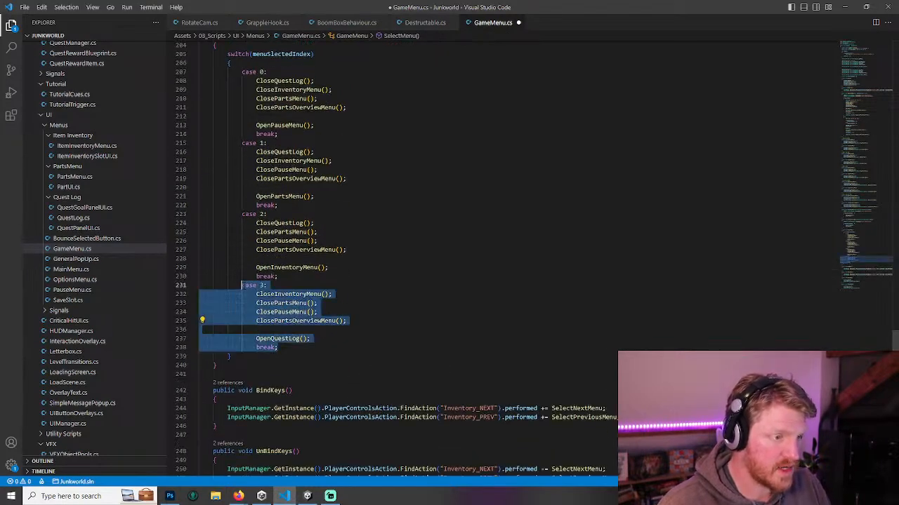
{"action": "left_click", "coordinate": [278, 348]}
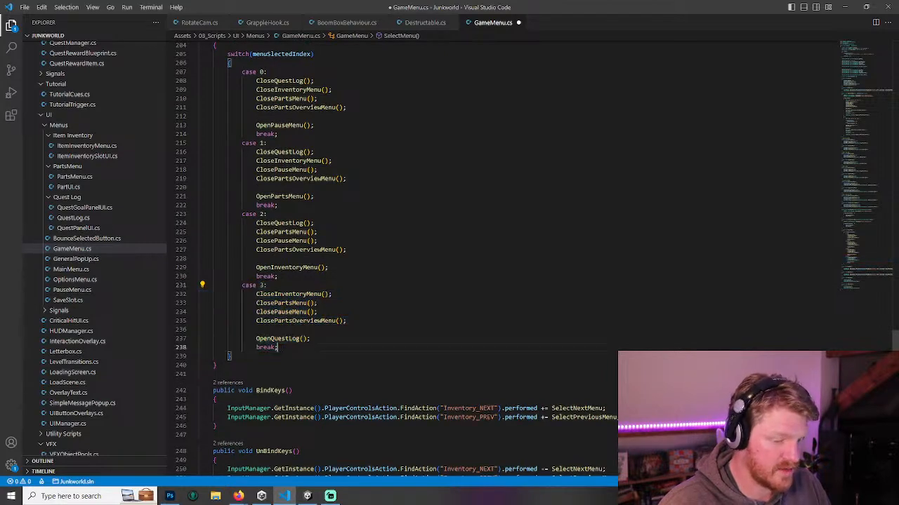
{"action": "key", "text": "Return"}
{"action": "key", "text": "BackSpace"}
{"action": "key", "text": "ctrl+v"}
{"action": "double_click", "coordinate": [262, 356]}
{"action": "type", "text": "4"}
- Remove the ClosePartsOverviewMenu() and OpenQuestLog() calls from case 4
{"action": "left_click_drag", "start_coordinate": [347, 392], "coordinate": [256, 391]}
{"action": "double_click", "coordinate": [271, 393]}
{"action": "key", "text": "BackSpace"}
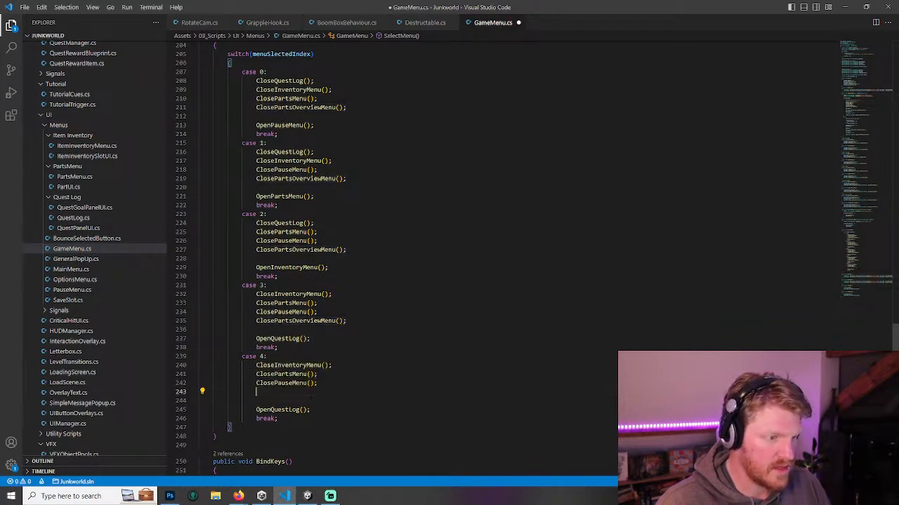
{"action": "left_click_drag", "start_coordinate": [311, 410], "coordinate": [255, 410]}
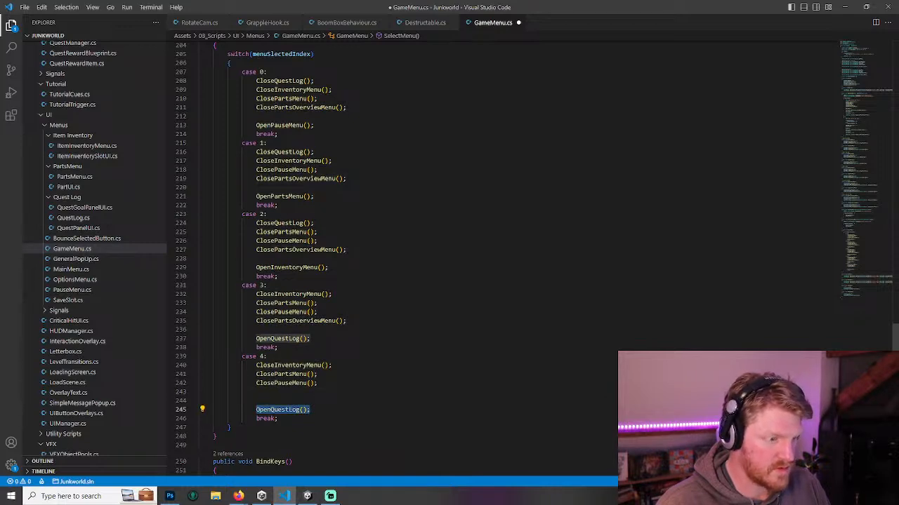
{"action": "key", "text": "BackSpace"}
{"action": "key", "text": "Return"}
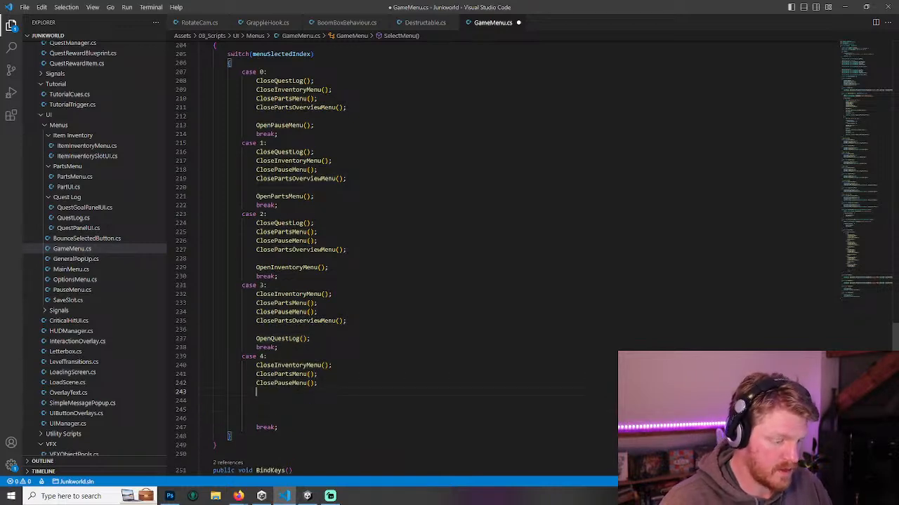
- Add CloseQuestLog(); after ClosePauseMenu() in case 4 and remove the surplus blank lines below it
{"action": "type", "text": "CloseQu"}
{"action": "key", "text": "Tab"}
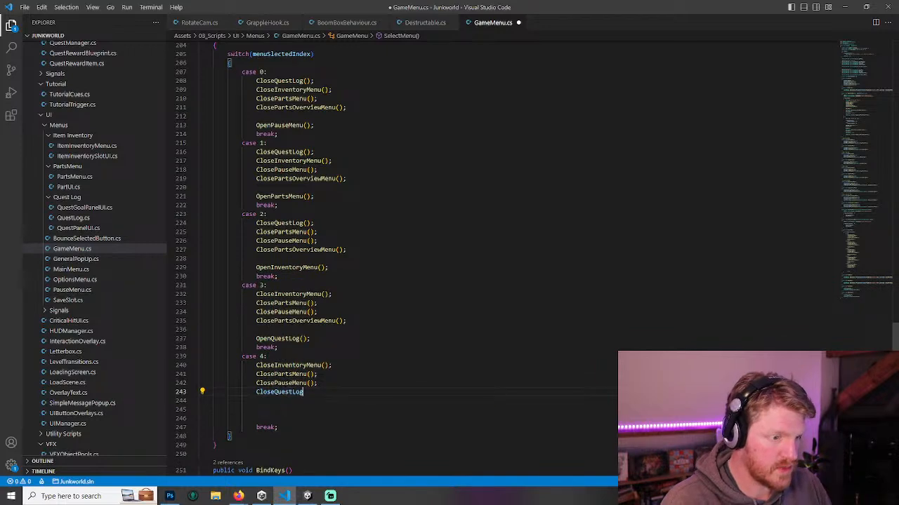
{"action": "type", "text": "();"}
{"action": "key", "text": "Return"}
{"action": "key", "text": "Down"}
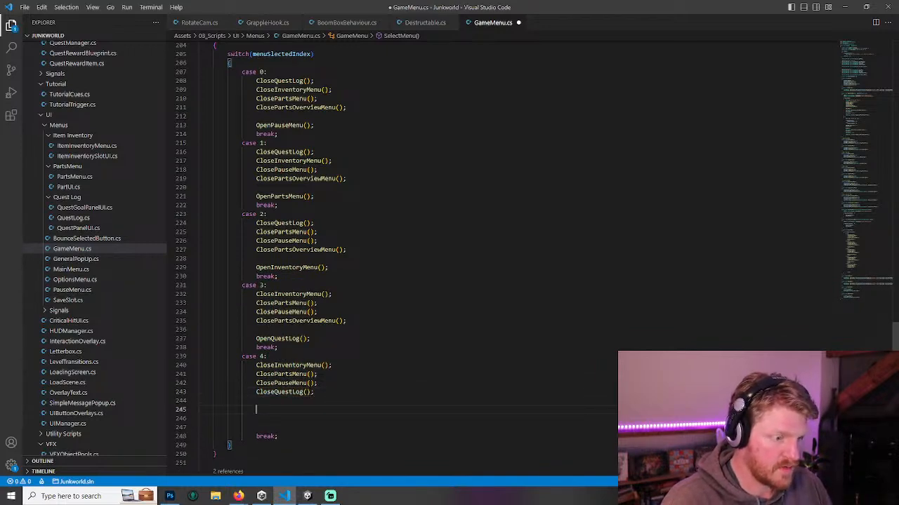
{"action": "key", "text": "Delete"}
{"action": "key", "text": "Delete"}
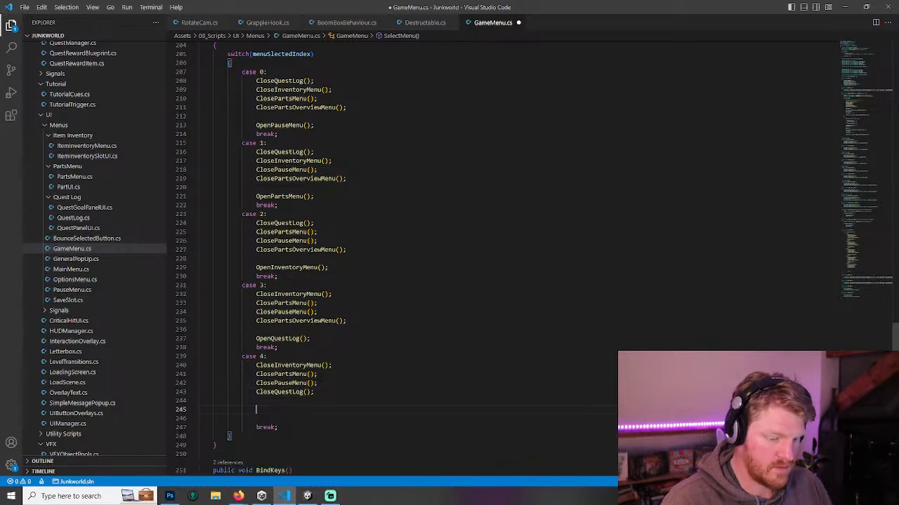
- Add OpenPartsOverviewMenu(); before the break in case 4 and save the script
{"action": "type", "text": "Open"}
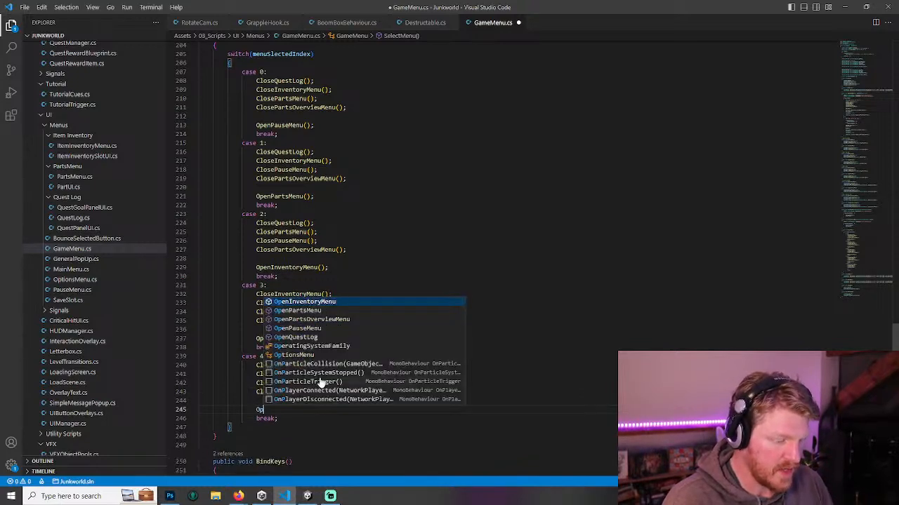
{"action": "key", "text": "Down"}
{"action": "key", "text": "Down"}
{"action": "key", "text": "Tab"}
{"action": "type", "text": "();"}
{"action": "key", "text": "ctrl+s"}
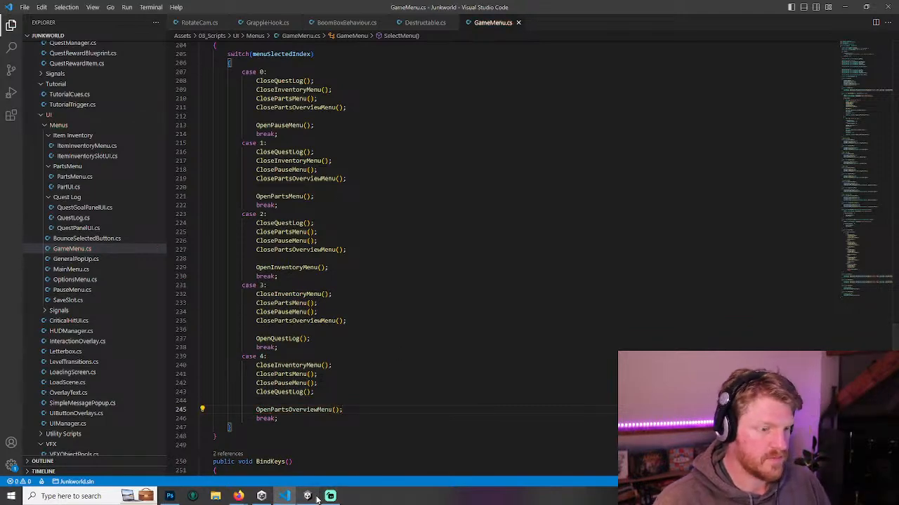
- Switch to Unity, run the game, open the in-game menu and page through to Parts Overview and back to test it
{"action": "left_click", "coordinate": [313, 498]}
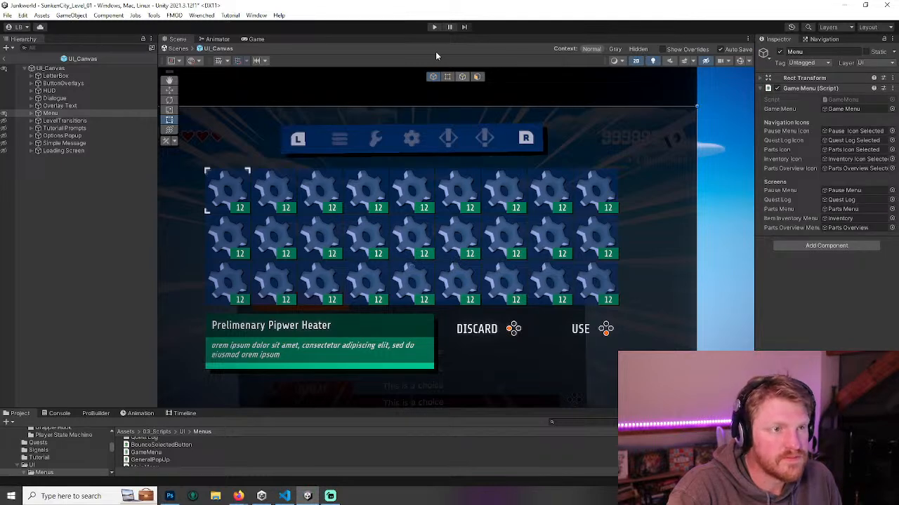
{"action": "left_click", "coordinate": [434, 27]}
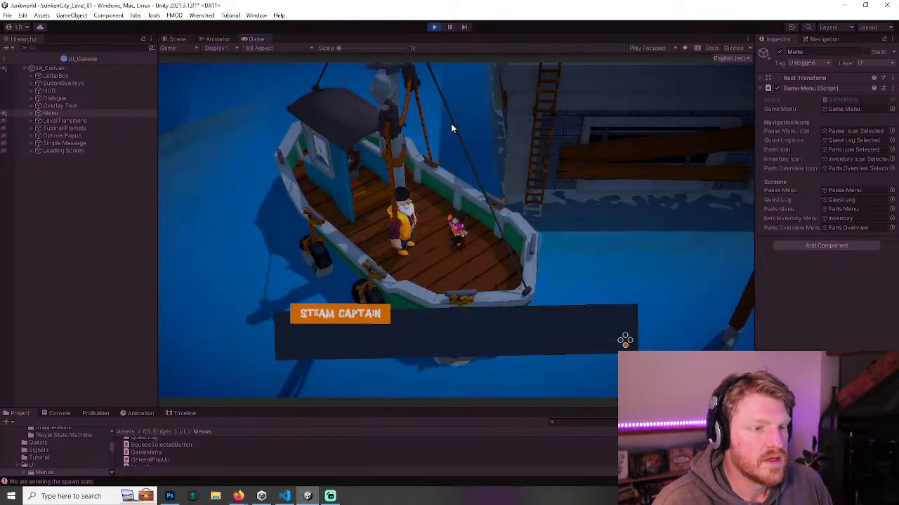
{"action": "key", "text": "Escape"}
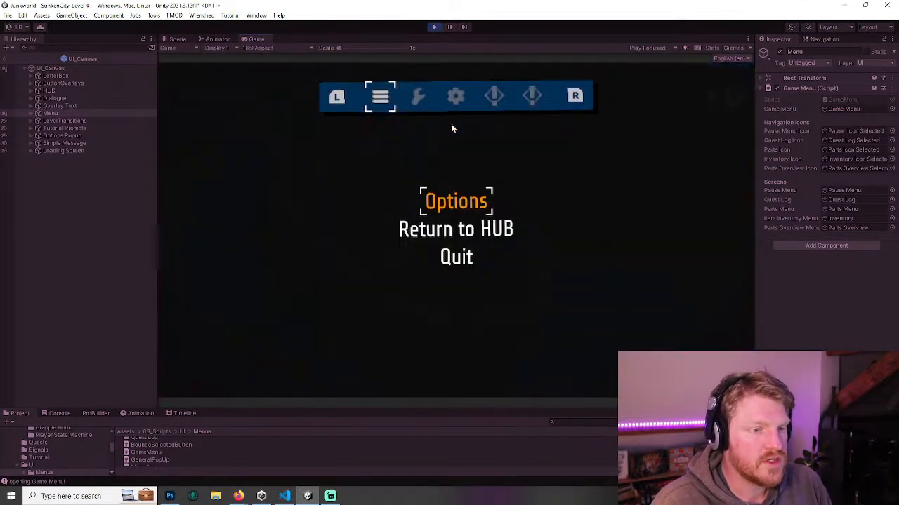
{"action": "key", "text": "e"}
{"action": "key", "text": "e"}
{"action": "key", "text": "e"}
{"action": "key", "text": "e"}
{"action": "key", "text": "q"}
{"action": "key", "text": "q"}
{"action": "key", "text": "q"}
{"action": "key", "text": "q"}
{"action": "key", "text": "e"}
{"action": "key", "text": "e"}
{"action": "key", "text": "e"}
{"action": "key", "text": "e"}
- Move the selection around the slot grid on the Parts Overview page to test its slot navigation
{"action": "key", "text": "Right"}
{"action": "key", "text": "Right"}
{"action": "key", "text": "Down"}
{"action": "key", "text": "Down"}
{"action": "key", "text": "Left"}
{"action": "key", "text": "Up"}
{"action": "key", "text": "Up"}
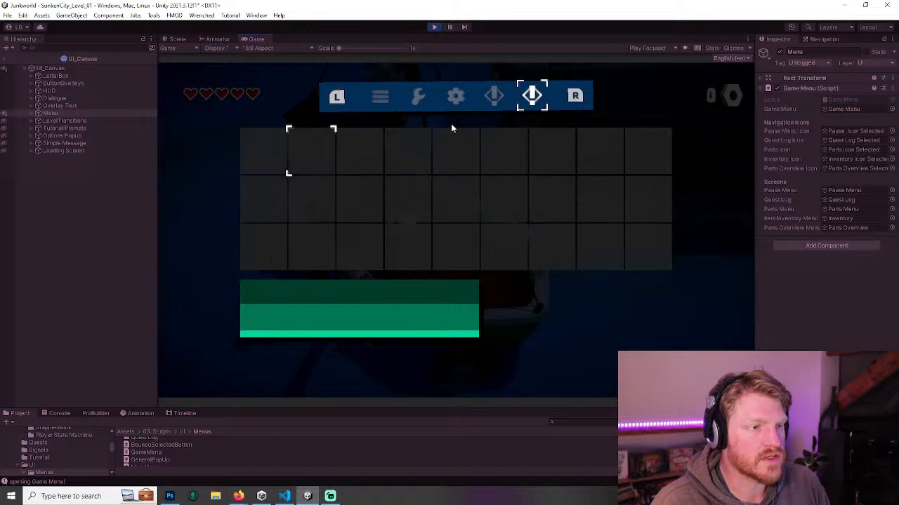
{"action": "key", "text": "Left"}
- Page back and forth between all menu screens to check that each opens and closes, and stop the game
{"action": "key", "text": "q"}
{"action": "key", "text": "q"}
{"action": "key", "text": "q"}
{"action": "key", "text": "e"}
{"action": "key", "text": "e"}
{"action": "key", "text": "e"}
{"action": "key", "text": "q"}
{"action": "key", "text": "e"}
{"action": "key", "text": "q"}
{"action": "key", "text": "q"}
{"action": "key", "text": "q"}
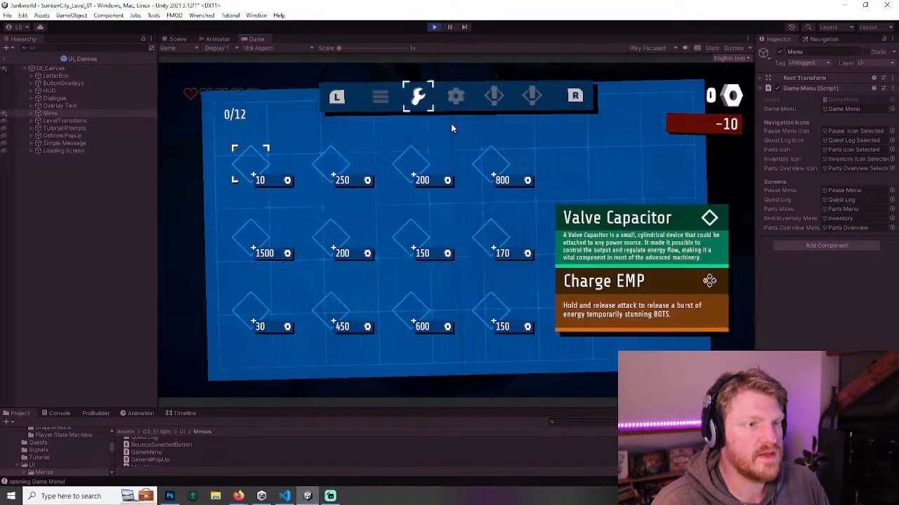
{"action": "key", "text": "e"}
{"action": "key", "text": "e"}
{"action": "key", "text": "e"}
{"action": "key", "text": "q"}
{"action": "key", "text": "q"}
{"action": "key", "text": "q"}
{"action": "key", "text": "q"}
{"action": "key", "text": "e"}
{"action": "key", "text": "e"}
{"action": "key", "text": "e"}
{"action": "key", "text": "e"}
{"action": "key", "text": "q"}
{"action": "key", "text": "q"}
{"action": "key", "text": "q"}
{"action": "key", "text": "q"}
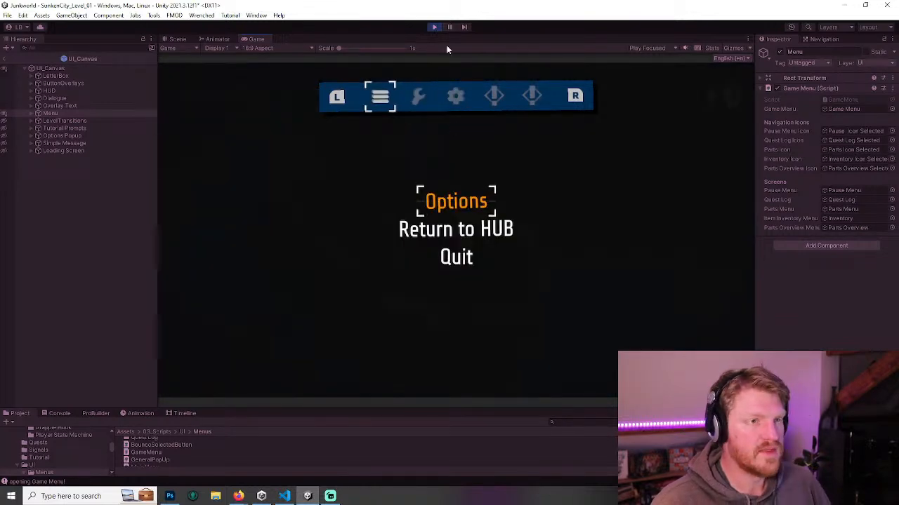
{"action": "left_click", "coordinate": [435, 28]}
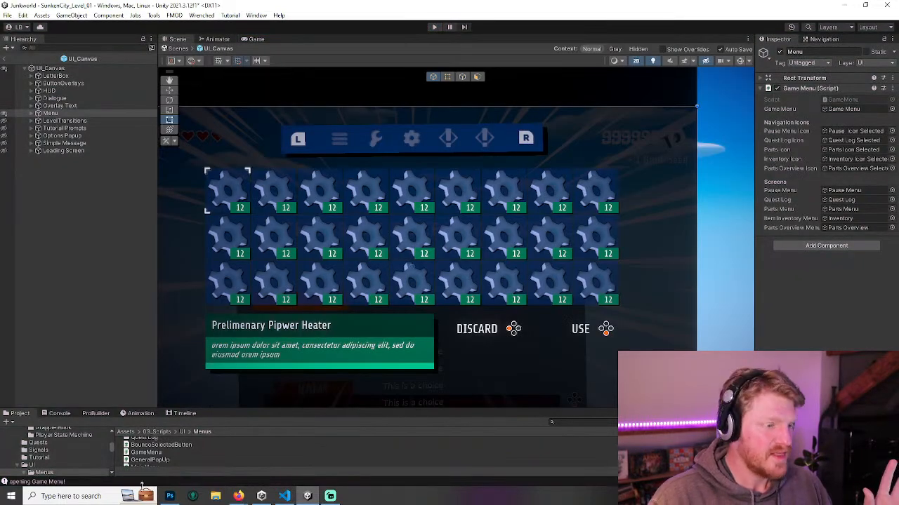
- Switch to Photoshop and examine the navigation bar icons on the skills mockup, toggling the Part Made artboard's visibility to check it
{"action": "left_click", "coordinate": [173, 498]}
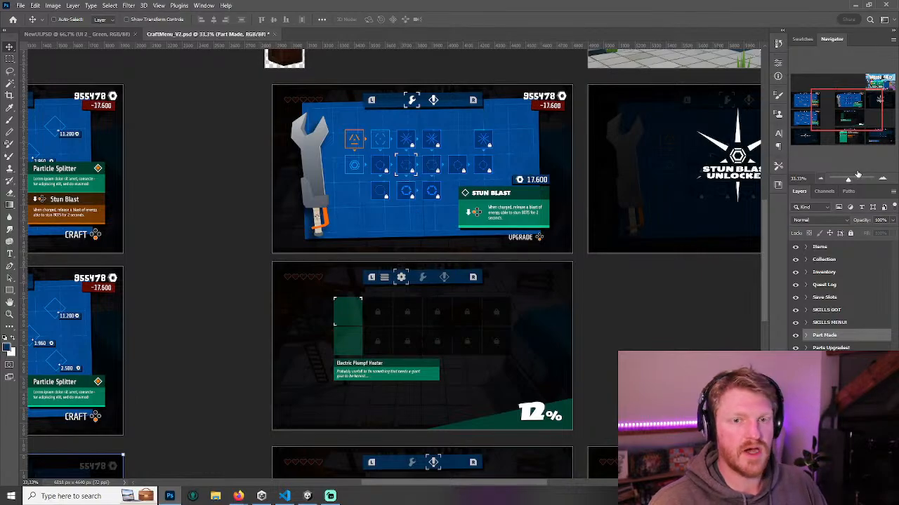
{"action": "left_click", "coordinate": [883, 180]}
{"action": "left_click", "coordinate": [883, 179]}
{"action": "left_click", "coordinate": [883, 180]}
{"action": "left_click", "coordinate": [883, 180]}
{"action": "left_click_drag", "start_coordinate": [848, 112], "coordinate": [850, 94]}
{"action": "left_click", "coordinate": [796, 336]}
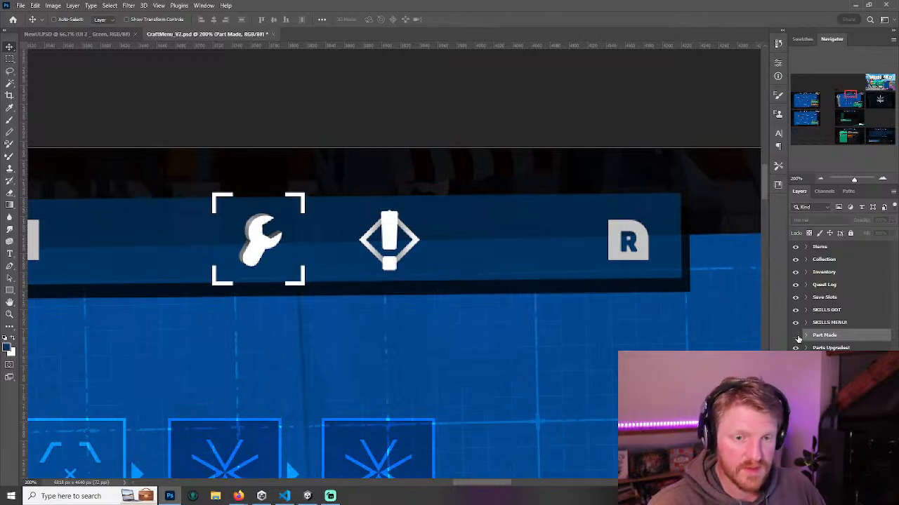
{"action": "left_click", "coordinate": [796, 336]}
{"action": "left_click", "coordinate": [820, 179]}
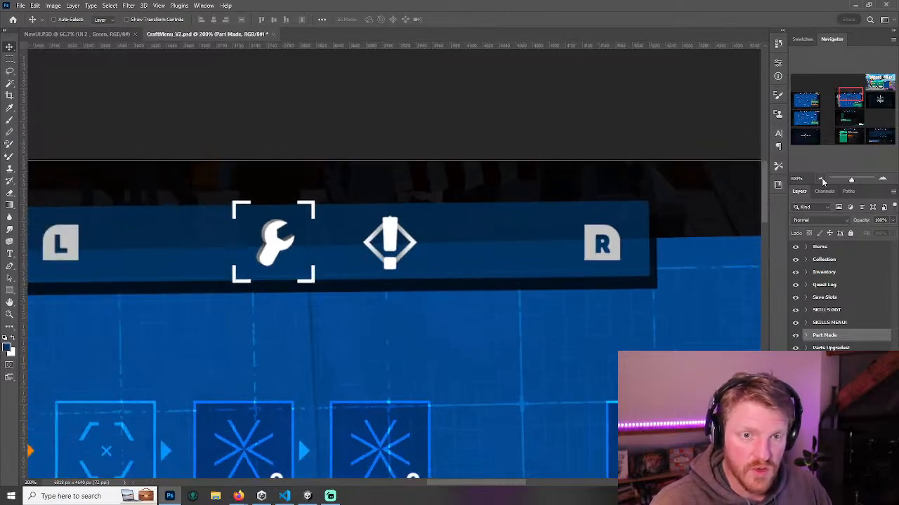
{"action": "left_click", "coordinate": [820, 179]}
{"action": "left_click", "coordinate": [820, 179]}
{"action": "left_click", "coordinate": [821, 179]}
- Hide the Part Made, Parts Upgrades, Items, Collection, Inventory, Quest Log, Save Slots and SKILLS GOT artboards, leaving only SKILLS MENU shown
{"action": "left_click", "coordinate": [796, 335]}
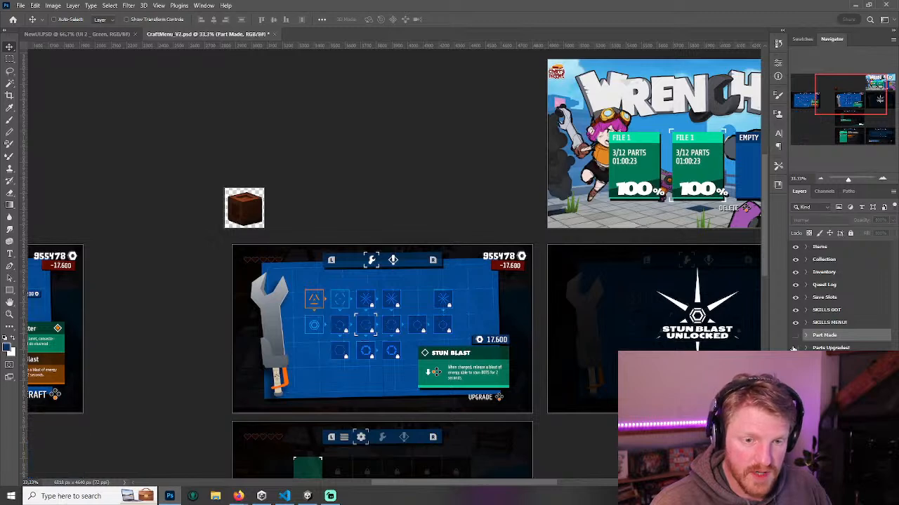
{"action": "left_click", "coordinate": [795, 247]}
{"action": "left_click", "coordinate": [795, 260]}
{"action": "left_click", "coordinate": [795, 272]}
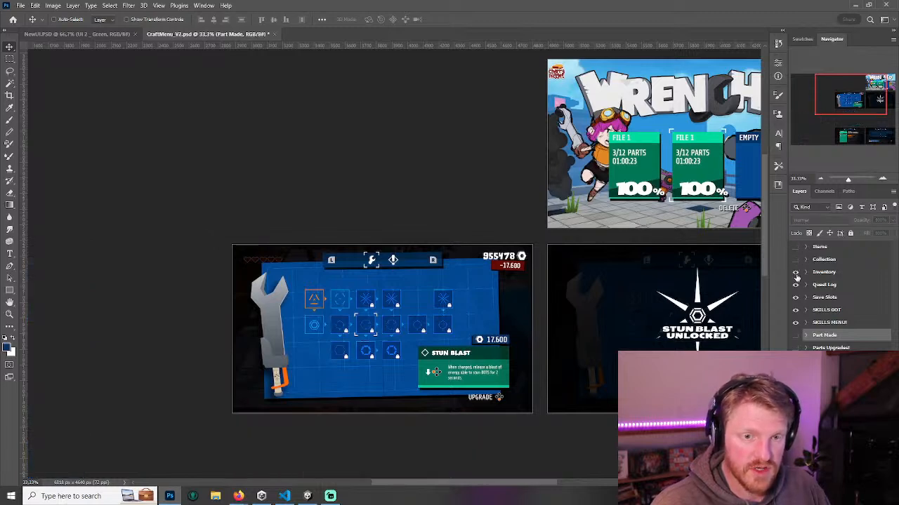
{"action": "left_click", "coordinate": [796, 299]}
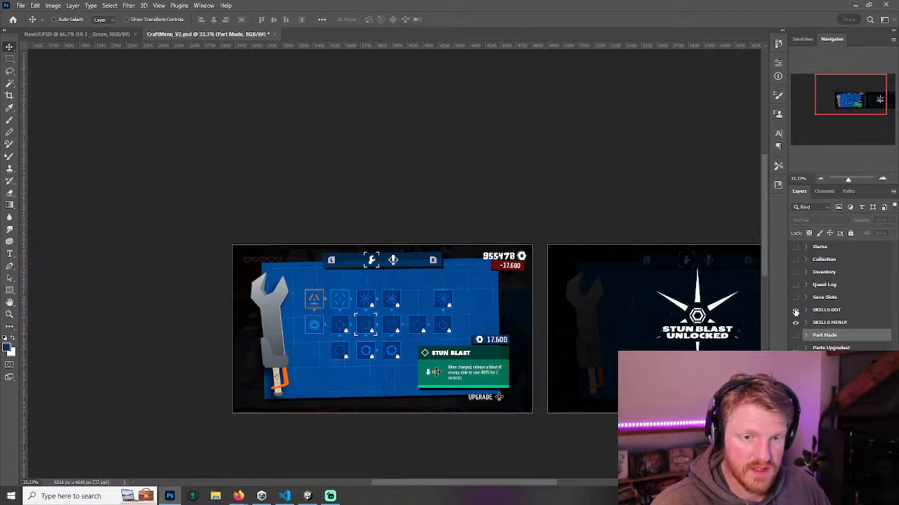
{"action": "left_click", "coordinate": [796, 309]}
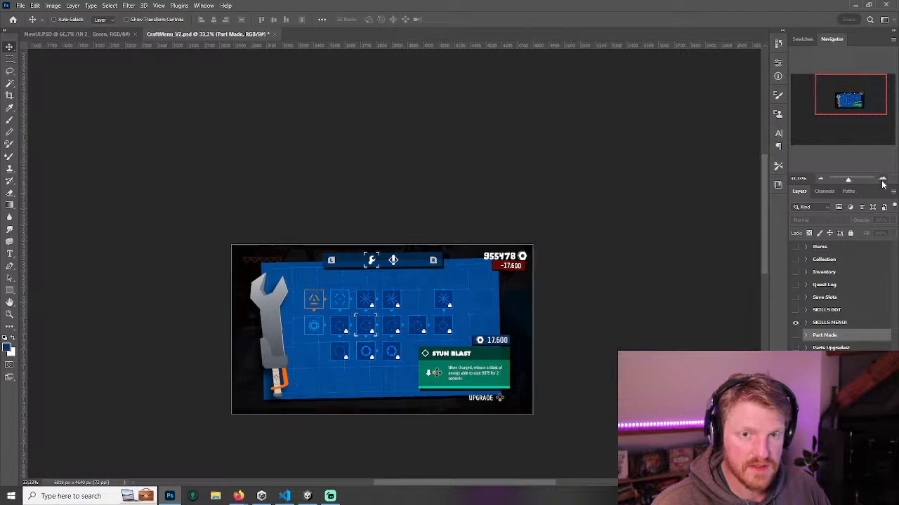
- Expand the SKILLS MENU artboard and add a new empty layer at the top of it
{"action": "left_click", "coordinate": [883, 180]}
{"action": "left_click", "coordinate": [882, 179]}
{"action": "left_click", "coordinate": [883, 180]}
{"action": "left_click", "coordinate": [883, 179]}
{"action": "left_click", "coordinate": [883, 180]}
{"action": "mouse_move", "coordinate": [581, 255]}
{"action": "left_mouse_down"}
{"action": "mouse_move", "coordinate": [457, 253]}
{"action": "mouse_move", "coordinate": [566, 263]}
{"action": "left_mouse_up"}
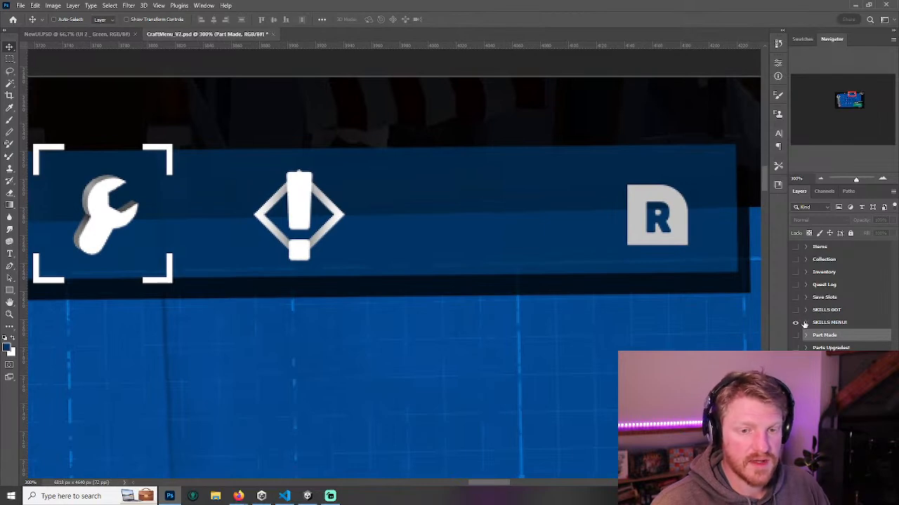
{"action": "left_click", "coordinate": [805, 322]}
{"action": "left_click", "coordinate": [847, 340]}
{"action": "key", "text": "ctrl+alt+shift+n"}
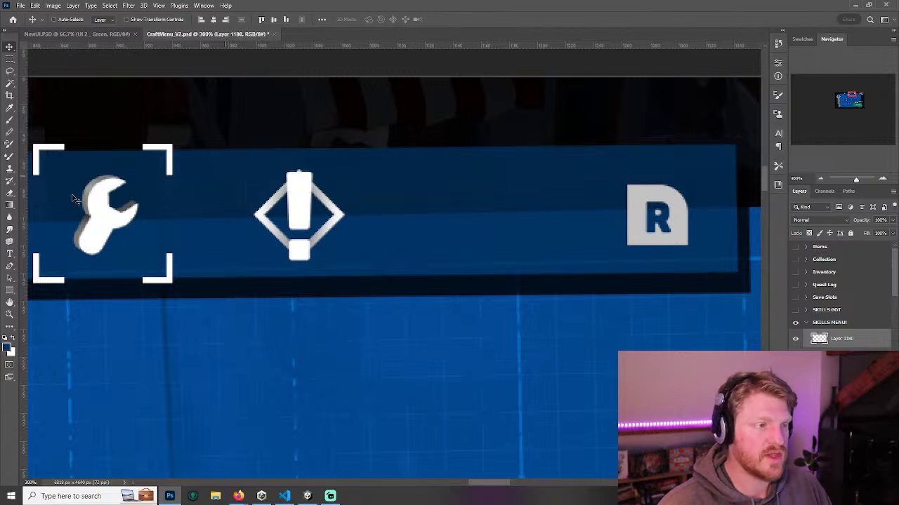
- Place horizontal guides at the top and bottom edges of the exclamation mark icon and choose the Rectangle tool
{"action": "left_click", "coordinate": [10, 290]}
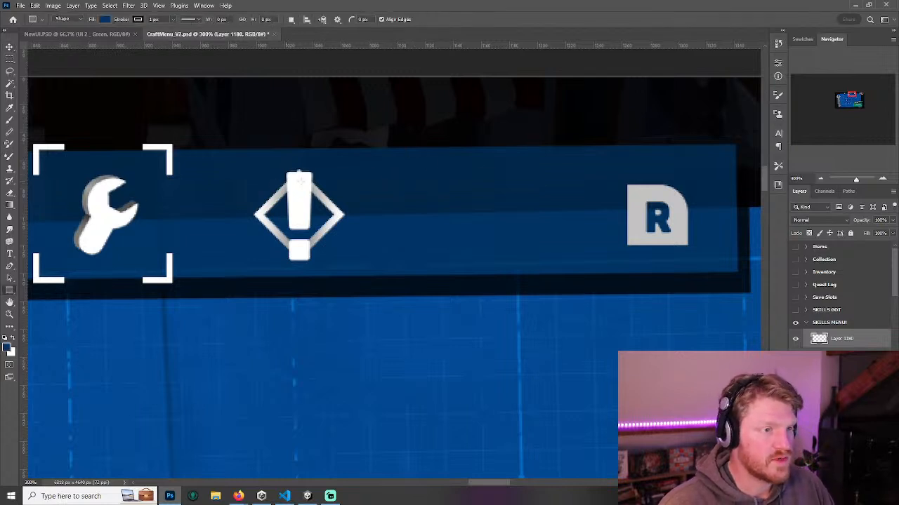
{"action": "left_click_drag", "start_coordinate": [349, 46], "coordinate": [371, 171]}
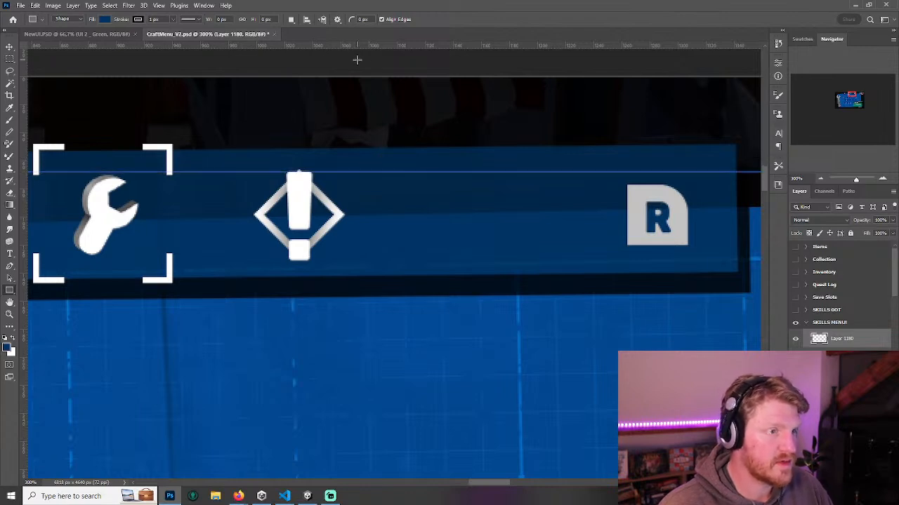
{"action": "left_click_drag", "start_coordinate": [358, 48], "coordinate": [352, 260]}
{"action": "left_click_drag", "start_coordinate": [433, 171], "coordinate": [490, 251]}
{"action": "key", "text": "ctrl+z"}
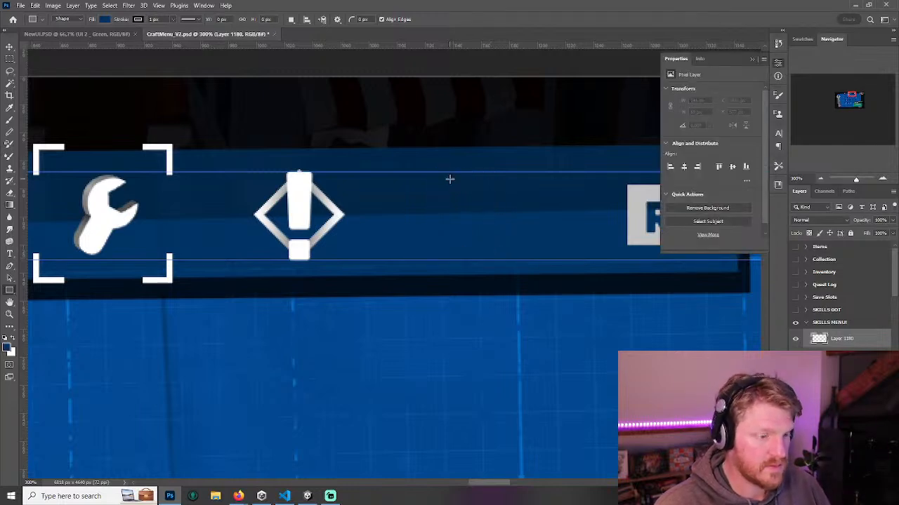
{"action": "left_click_drag", "start_coordinate": [431, 172], "coordinate": [472, 224]}
{"action": "key", "text": "ctrl+z"}
{"action": "left_click", "coordinate": [159, 6]}
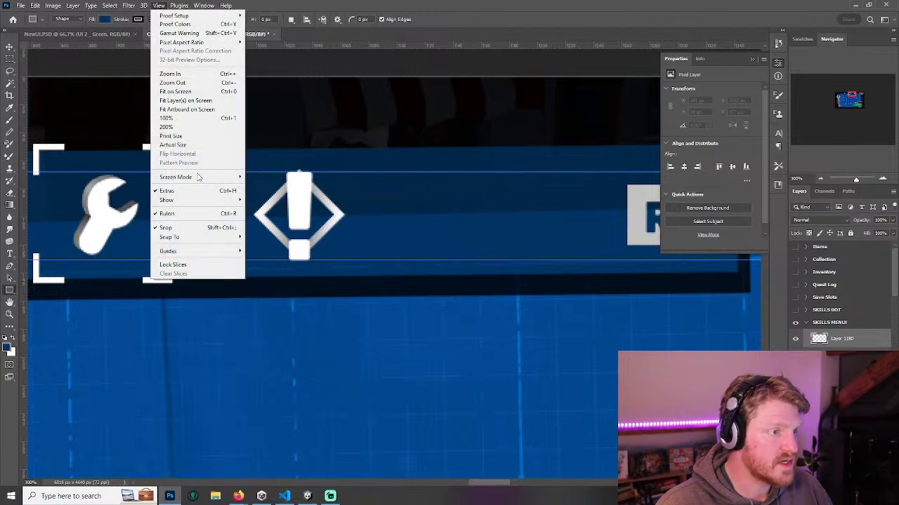
{"action": "mouse_move", "coordinate": [190, 237]}
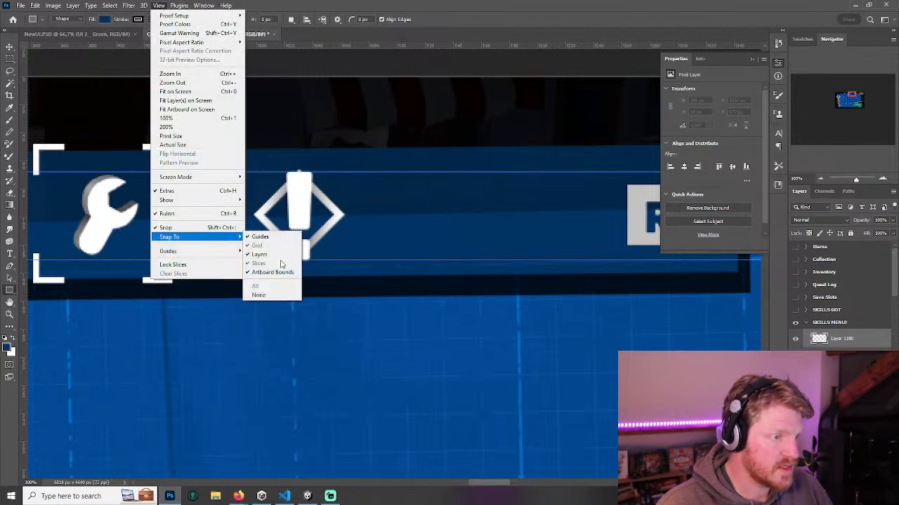
{"action": "left_click", "coordinate": [405, 174]}
- Draw a rectangle about 46 × 64 px between the guides, beside the exclamation icon, and set its corner radii to 18 px
{"action": "left_click_drag", "start_coordinate": [407, 172], "coordinate": [471, 260]}
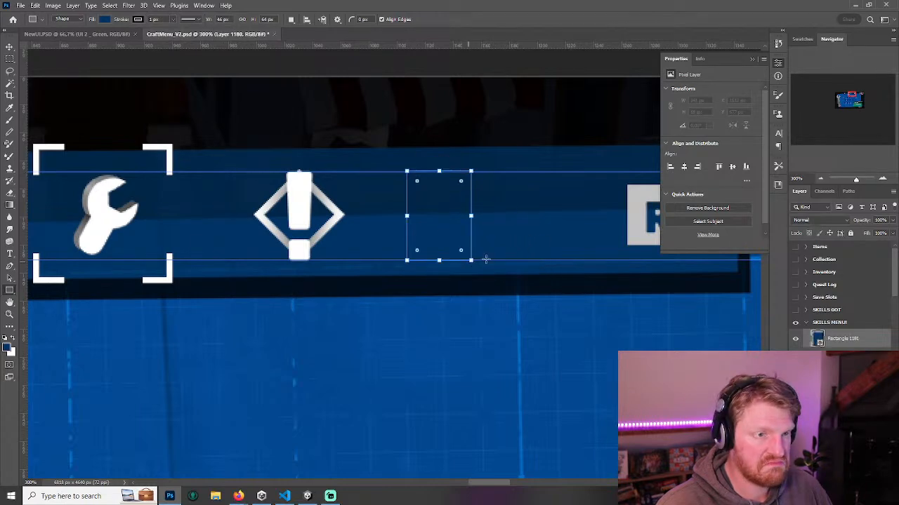
{"action": "left_click_drag", "start_coordinate": [684, 211], "coordinate": [693, 211]}
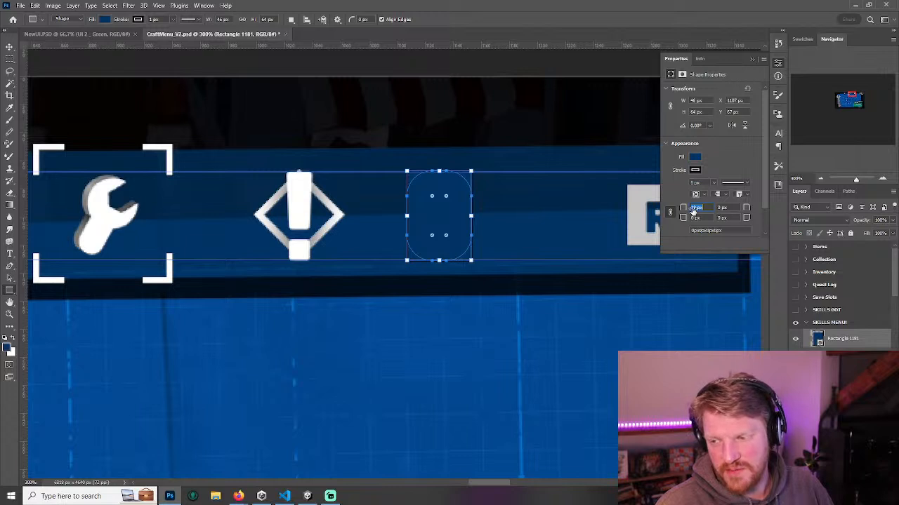
{"action": "type", "text": "18"}
{"action": "key", "text": "Return"}
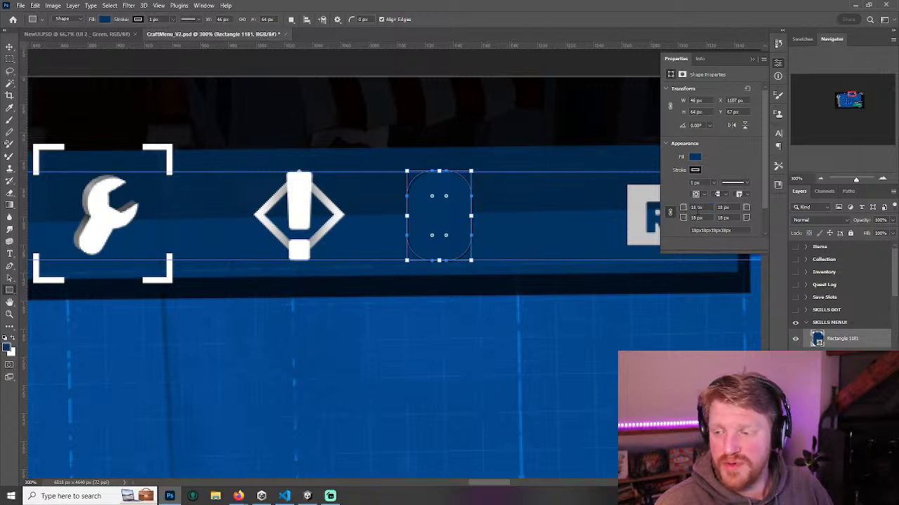
- Switch to VS Code and review the close-menu calls in cases 0 and 1 of SelectMenu in GameMenu.cs
{"action": "left_click", "coordinate": [285, 497]}
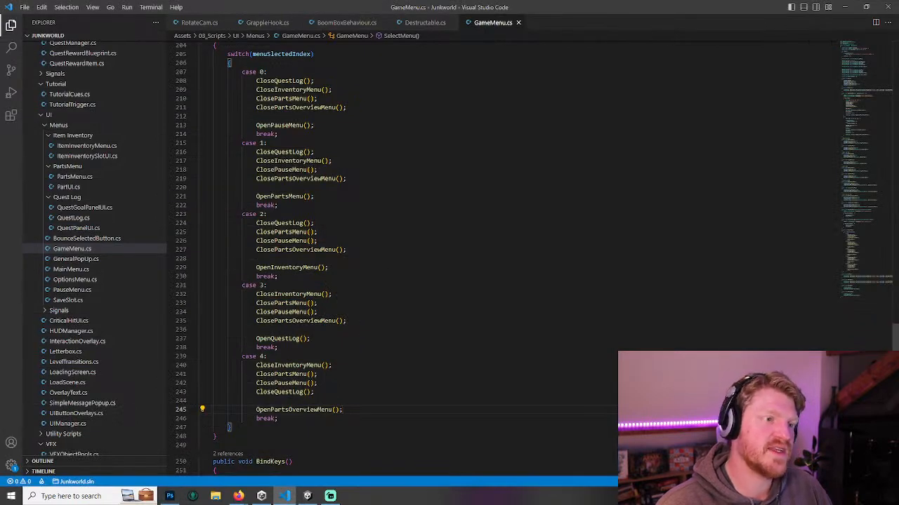
{"action": "left_click_drag", "start_coordinate": [255, 80], "coordinate": [347, 108]}
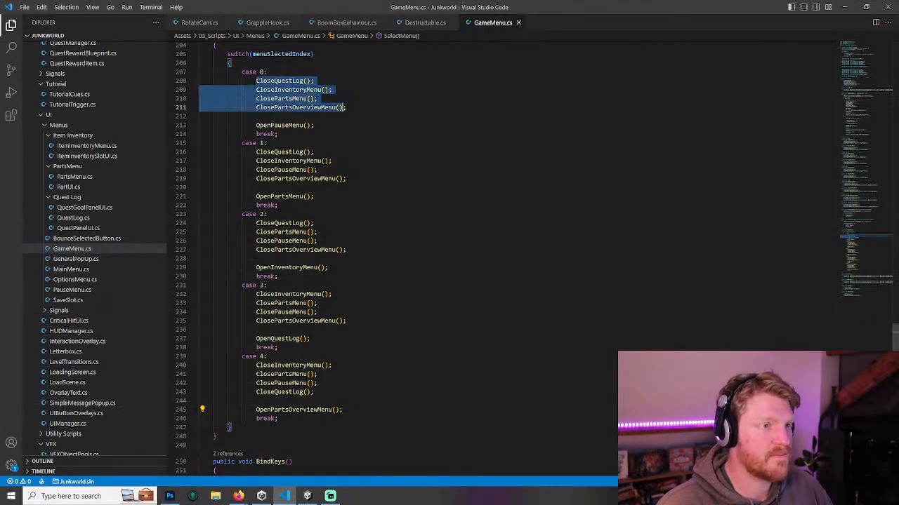
{"action": "left_click_drag", "start_coordinate": [357, 180], "coordinate": [256, 152]}
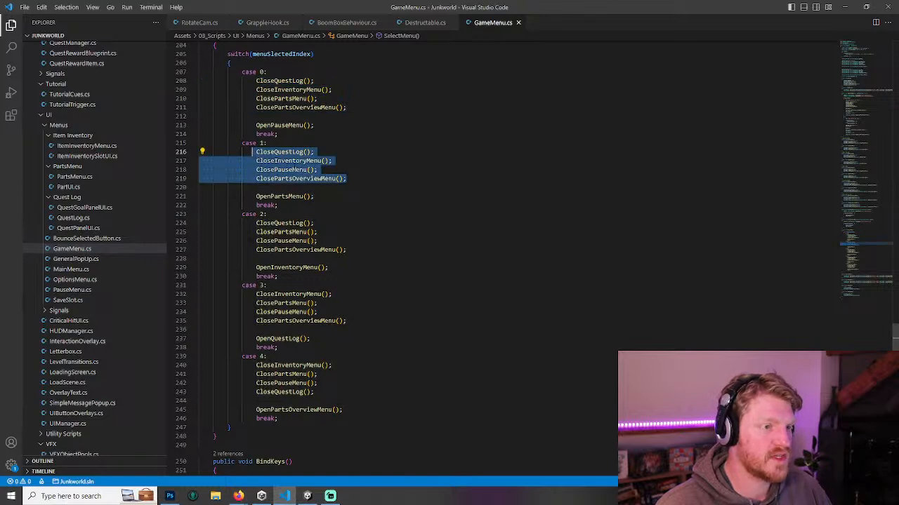
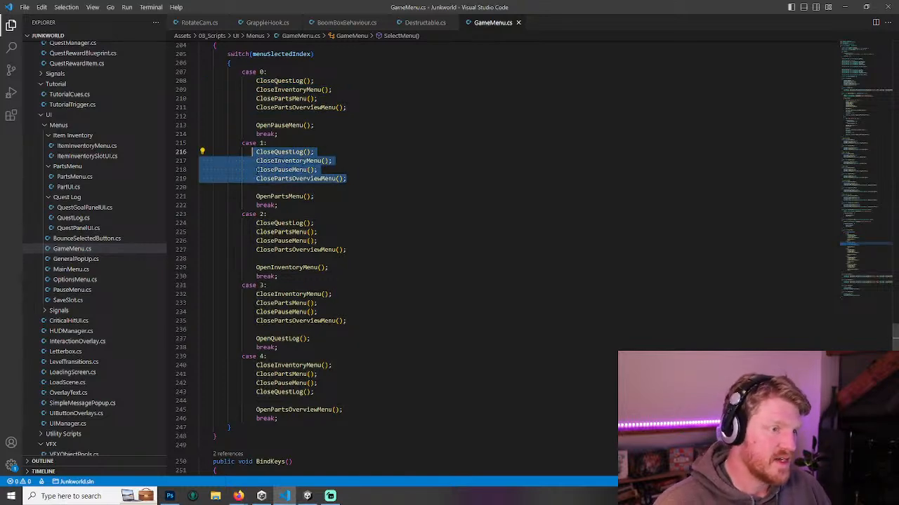
- Comment out the CloseQuestLog, CloseInventoryMenu and ClosePartsOverviewMenu calls in case 1, keeping ClosePauseMenu active
{"action": "left_click", "coordinate": [257, 170]}
{"action": "left_click", "coordinate": [256, 178]}
{"action": "type", "text": "//"}
{"action": "left_click", "coordinate": [256, 160]}
{"action": "type", "text": "//"}
{"action": "left_click", "coordinate": [256, 152]}
{"action": "type", "text": "//"}
- Remove the comment marks from the three close-menu calls in case 1 and save the script
{"action": "key", "text": "BackSpace"}
{"action": "key", "text": "BackSpace"}
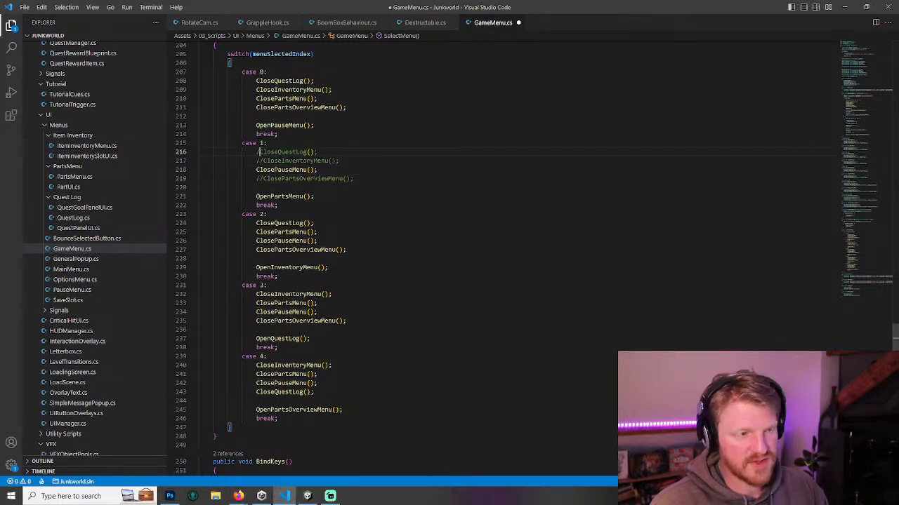
{"action": "left_click", "coordinate": [264, 161]}
{"action": "key", "text": "BackSpace"}
{"action": "key", "text": "BackSpace"}
{"action": "left_click", "coordinate": [263, 179]}
{"action": "key", "text": "BackSpace"}
{"action": "key", "text": "BackSpace"}
{"action": "left_click", "coordinate": [278, 205]}
{"action": "key", "text": "ctrl+s"}
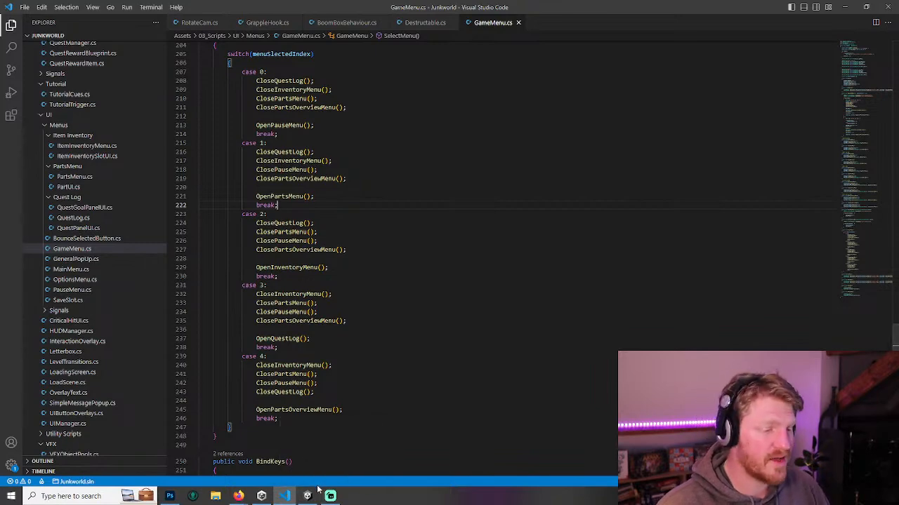
- Switch to Photoshop, set the rectangle's corner radii to 8 px, remove its stroke and fill it with white
{"action": "left_click", "coordinate": [174, 498]}
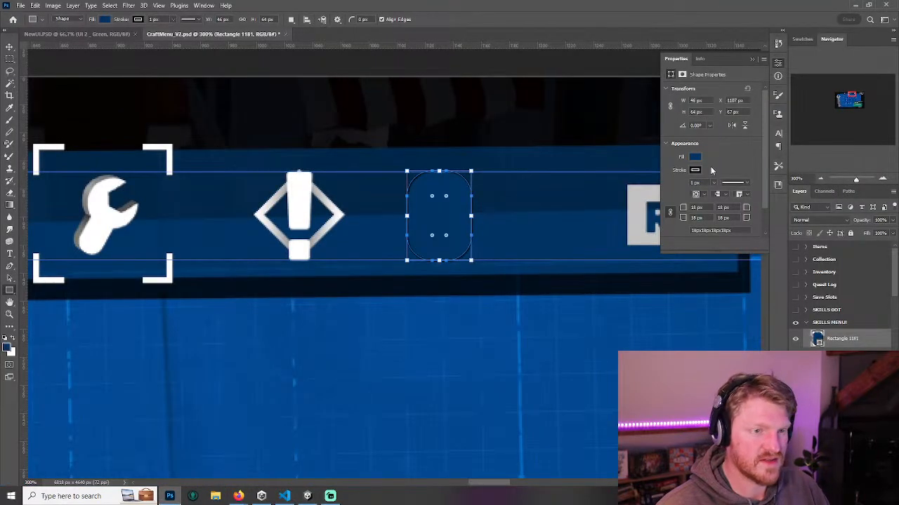
{"action": "left_click_drag", "start_coordinate": [683, 209], "coordinate": [681, 210]}
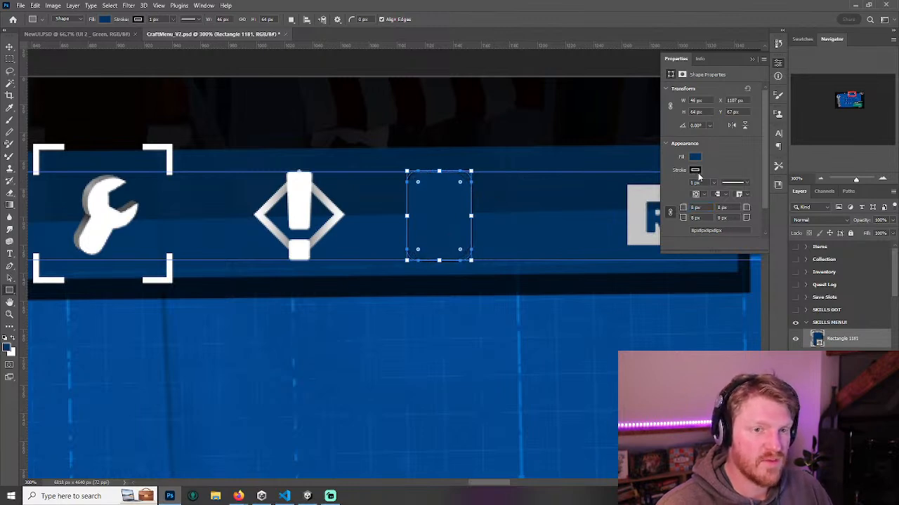
{"action": "left_click", "coordinate": [695, 170]}
{"action": "left_click", "coordinate": [689, 219]}
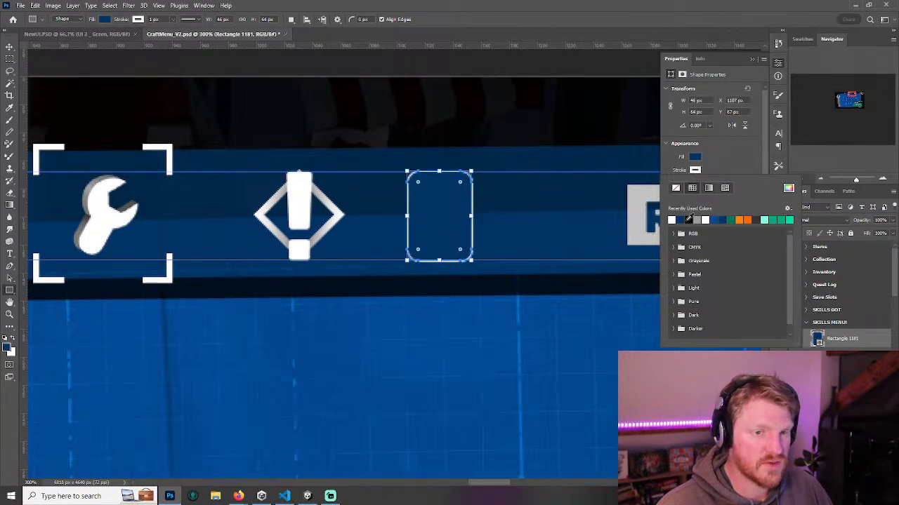
{"action": "left_click", "coordinate": [676, 188]}
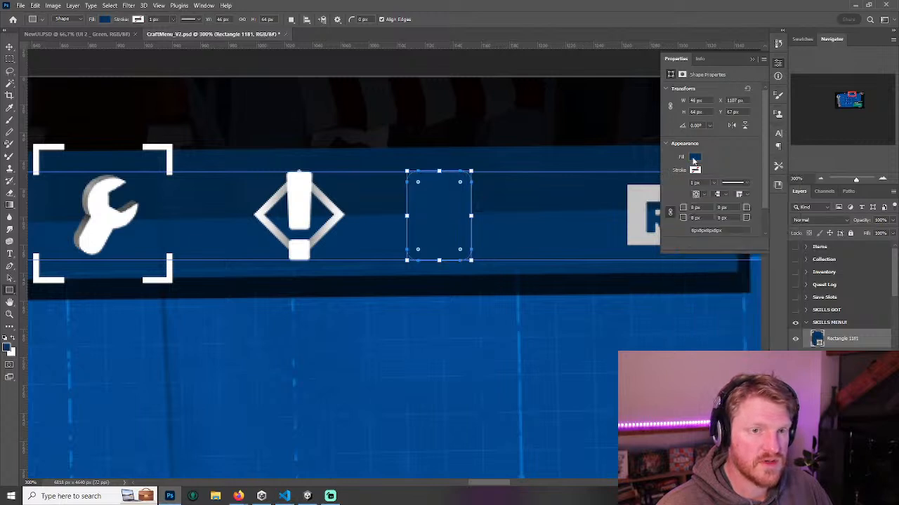
{"action": "left_click", "coordinate": [673, 207]}
{"action": "key", "text": "ctrl+Return"}
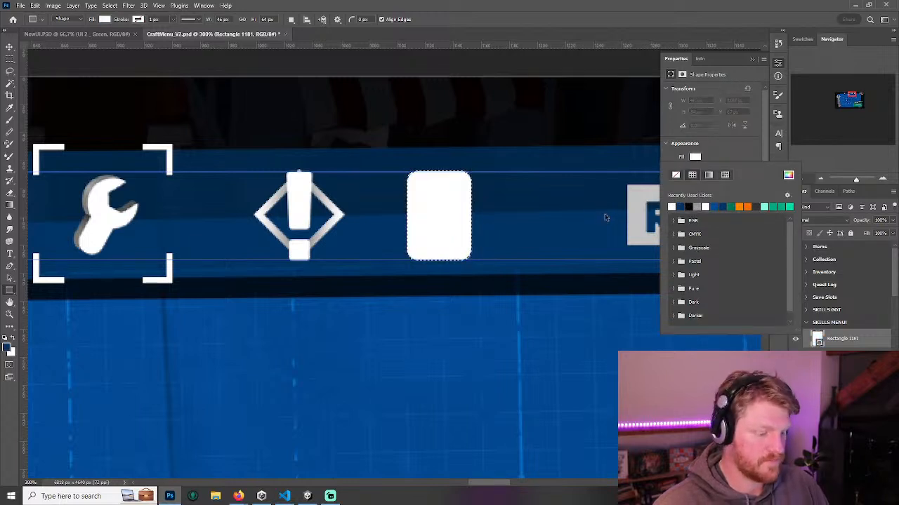
{"action": "left_click", "coordinate": [883, 176]}
{"action": "key", "text": "ctrl+d"}
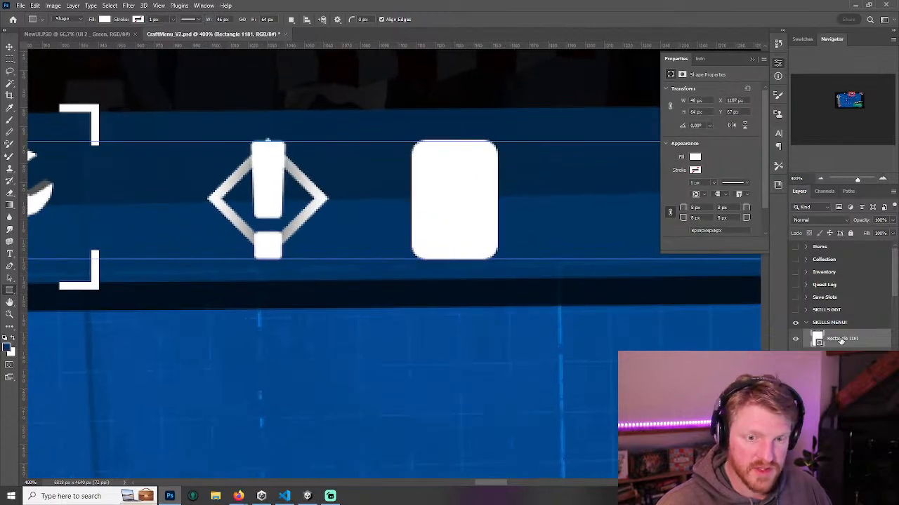
- Duplicate the white rounded rectangle and shift the original underneath to the left, to X 1096 px
{"action": "key", "text": "ctrl+j"}
{"action": "key", "text": "b"}
{"action": "left_click_drag", "start_coordinate": [277, 206], "coordinate": [460, 212]}
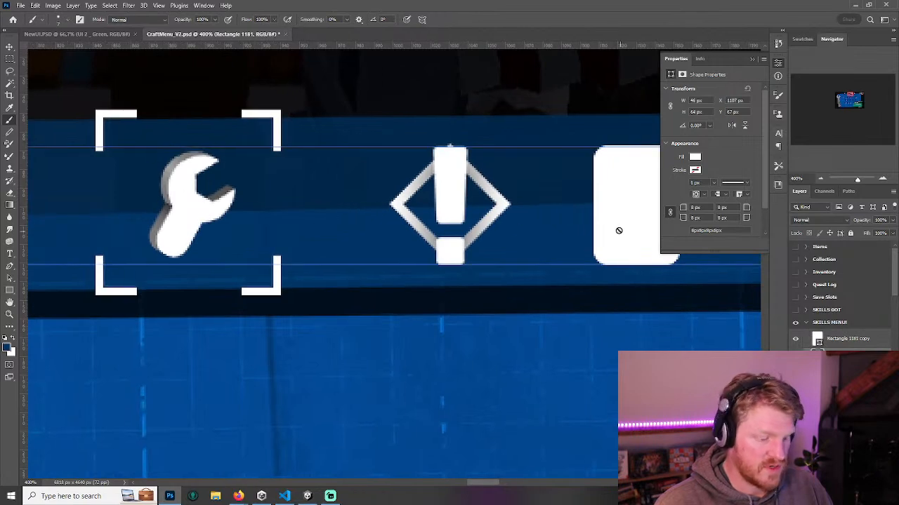
{"action": "key", "text": "v"}
{"action": "left_click_drag", "start_coordinate": [621, 228], "coordinate": [602, 228]}
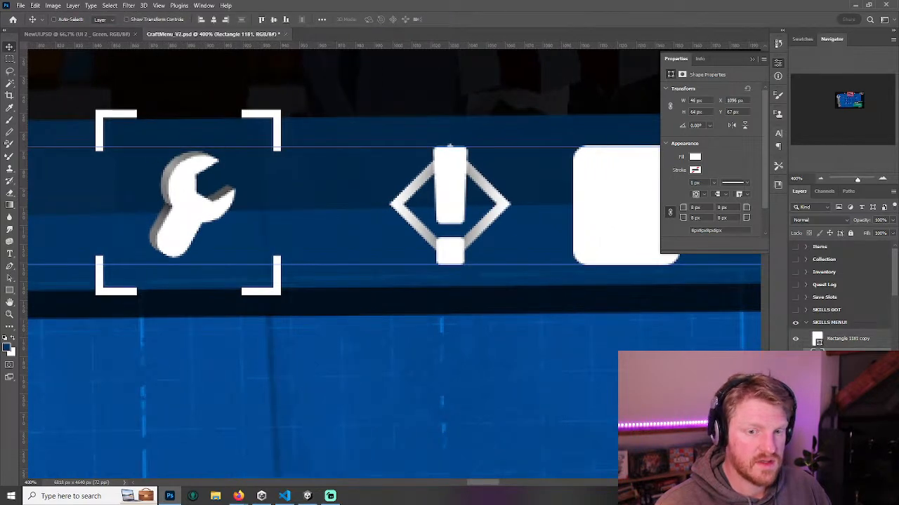
- Recolour the lower rectangle with the grey of the wrench icon's shading and nudge it slightly further left
{"action": "left_click", "coordinate": [225, 180]}
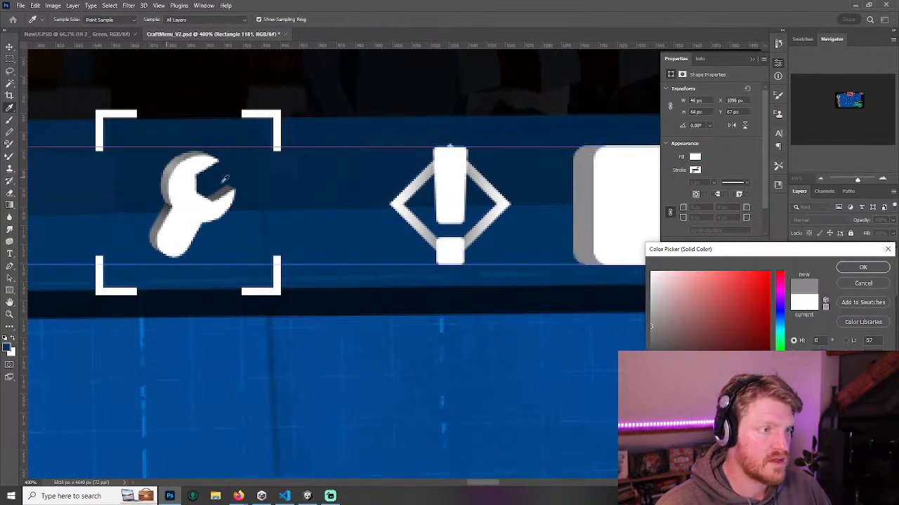
{"action": "left_click", "coordinate": [859, 267]}
{"action": "scroll", "coordinate": [461, 206], "scroll_direction": "right", "scroll_amount": 2, "text": "ctrl"}
{"action": "key", "text": "Left"}
{"action": "key", "text": "Left"}
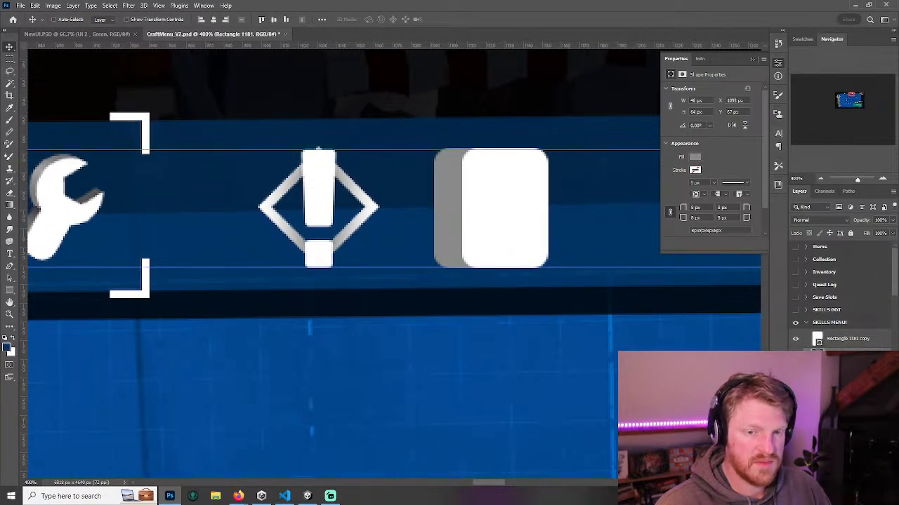
- On a new layer over the grey rectangle, draw a black-to-transparent gradient rising from its bottom edge, within a selection of about 94 × 91 px
{"action": "key", "text": "ctrl+alt+shift+n"}
{"action": "key", "text": "ctrl+0"}
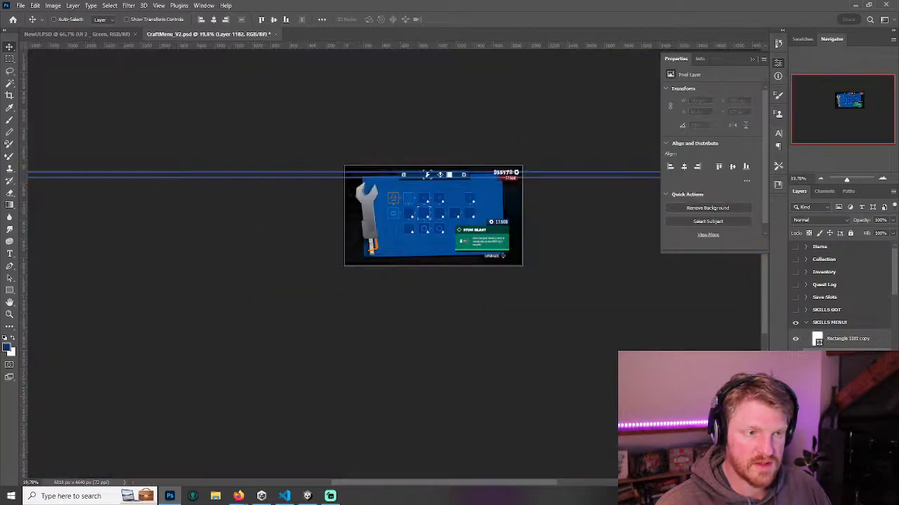
{"action": "key", "text": "ctrl+equal"}
{"action": "key", "text": "ctrl+equal"}
{"action": "key", "text": "ctrl+equal"}
{"action": "key", "text": "ctrl+equal"}
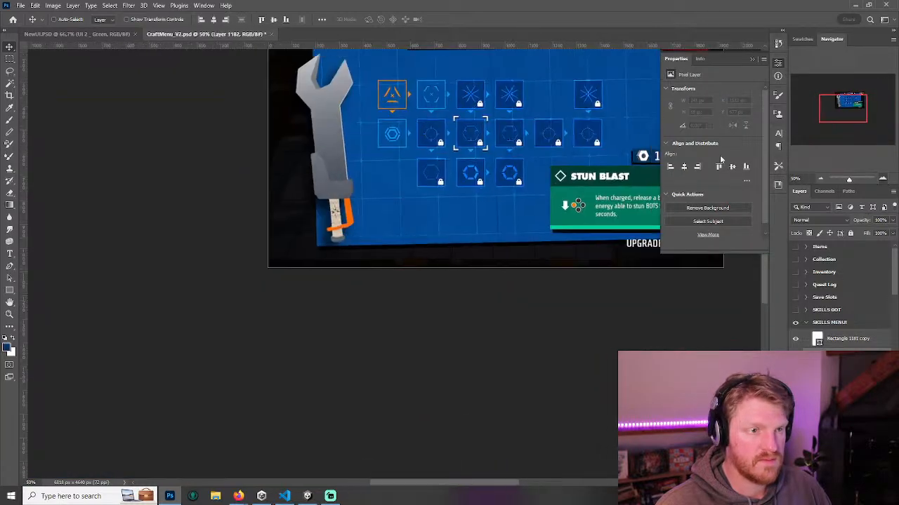
{"action": "scroll", "coordinate": [503, 262], "scroll_direction": "up", "scroll_amount": 5}
{"action": "scroll", "coordinate": [503, 262], "scroll_direction": "right", "scroll_amount": 3}
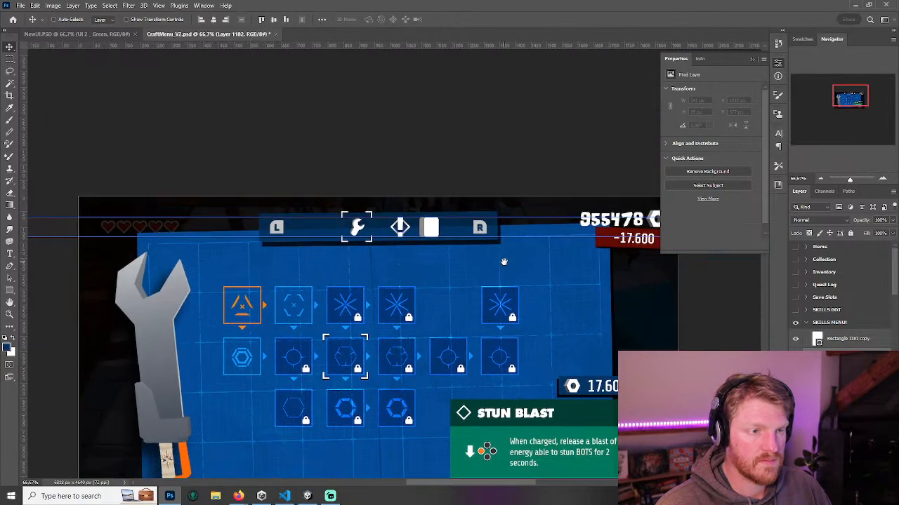
{"action": "left_click", "coordinate": [883, 179]}
{"action": "left_click", "coordinate": [883, 179]}
{"action": "left_click", "coordinate": [882, 179]}
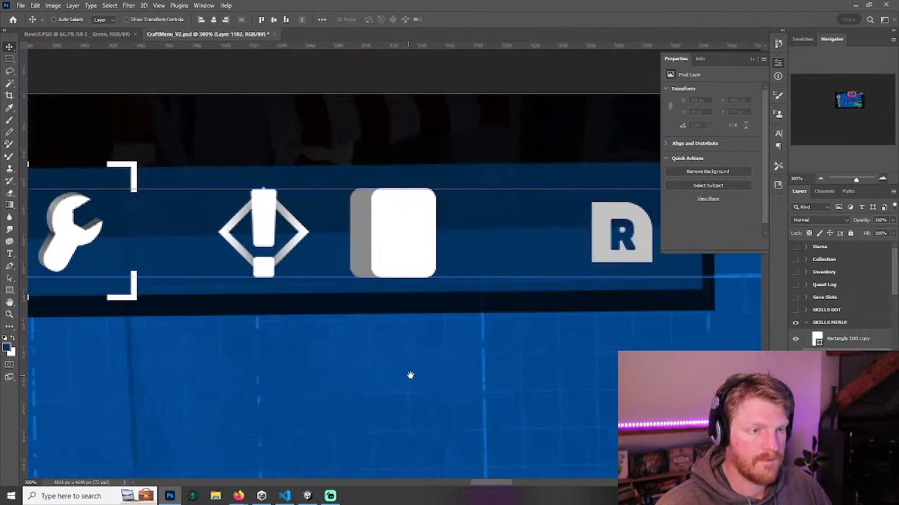
{"action": "key", "text": "m"}
{"action": "left_click_drag", "start_coordinate": [338, 179], "coordinate": [470, 306]}
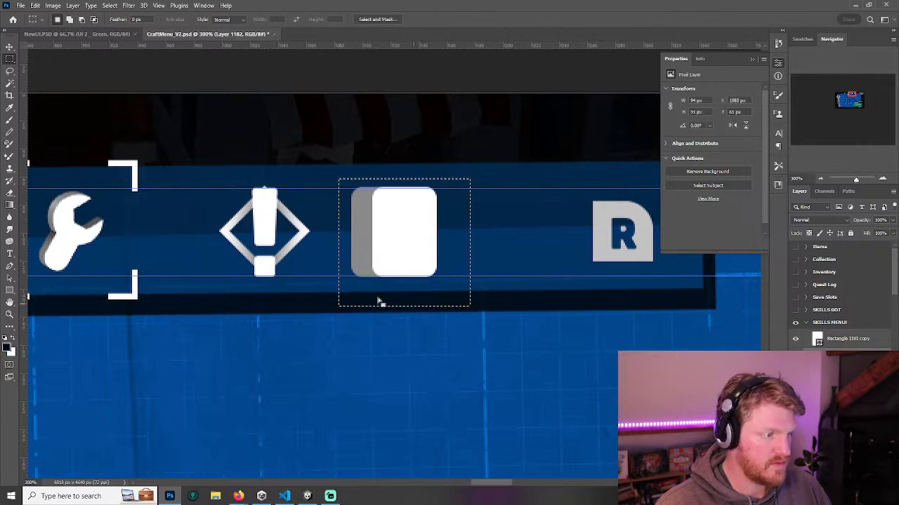
{"action": "key", "text": "g"}
{"action": "left_click_drag", "start_coordinate": [362, 284], "coordinate": [368, 142]}
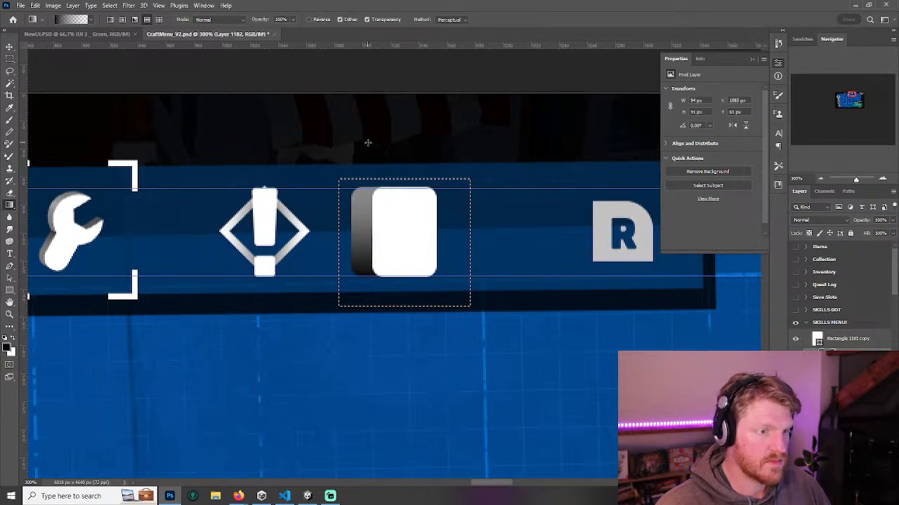
- Deselect and shift the gradient shading down to Y 77 px so that it darkens less of the grey rectangle
{"action": "key", "text": "v"}
{"action": "left_click_drag", "start_coordinate": [392, 276], "coordinate": [402, 286]}
{"action": "key", "text": "ctrl+z"}
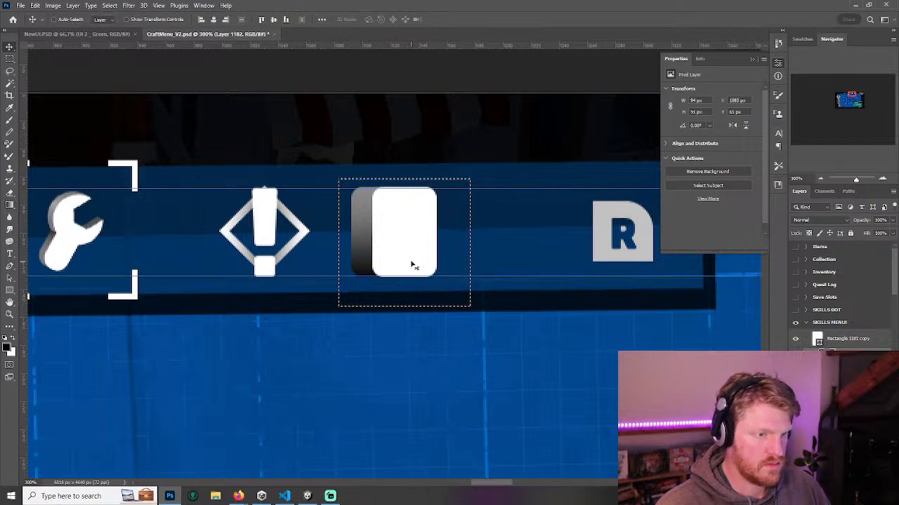
{"action": "key", "text": "ctrl+d"}
{"action": "left_click_drag", "start_coordinate": [431, 256], "coordinate": [424, 267]}
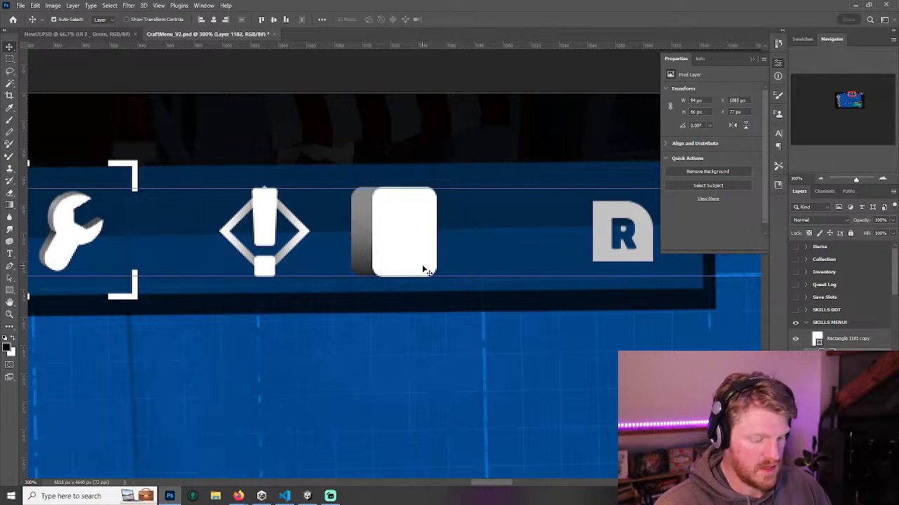
- Duplicate the gradient, turn the copy upside down over the grey rectangle's upper end at Y 30 px, and clip it to the shape
{"action": "key", "text": "ctrl+t"}
{"action": "left_click_drag", "start_coordinate": [484, 191], "coordinate": [313, 317]}
{"action": "left_click_drag", "start_coordinate": [419, 259], "coordinate": [424, 196]}
{"action": "key", "text": "Return"}
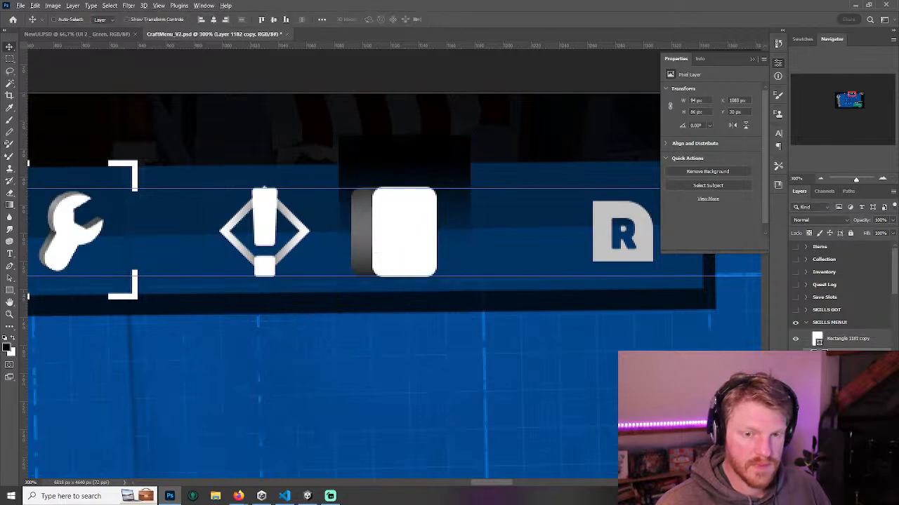
{"action": "key", "text": "ctrl+alt+g"}
- Lower the opacity of both gradient layers on the grey rectangle to 61%
{"action": "left_click_drag", "start_coordinate": [498, 250], "coordinate": [548, 247]}
{"action": "left_click", "coordinate": [847, 371], "text": "shift"}
{"action": "left_click_drag", "start_coordinate": [892, 222], "coordinate": [867, 234]}
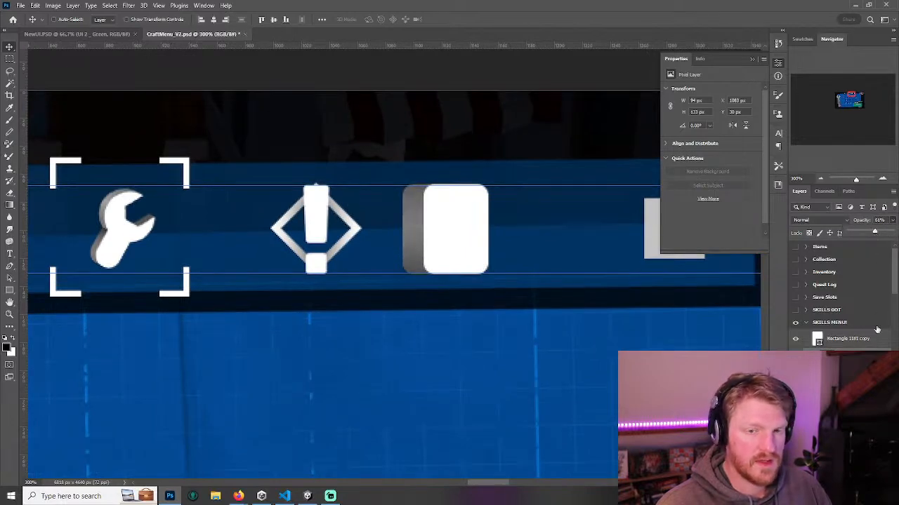
- Duplicate the rectangle icon with its shading and scale the copy down to 78 × 86 px over the original's upper right part
{"action": "left_click", "coordinate": [856, 341]}
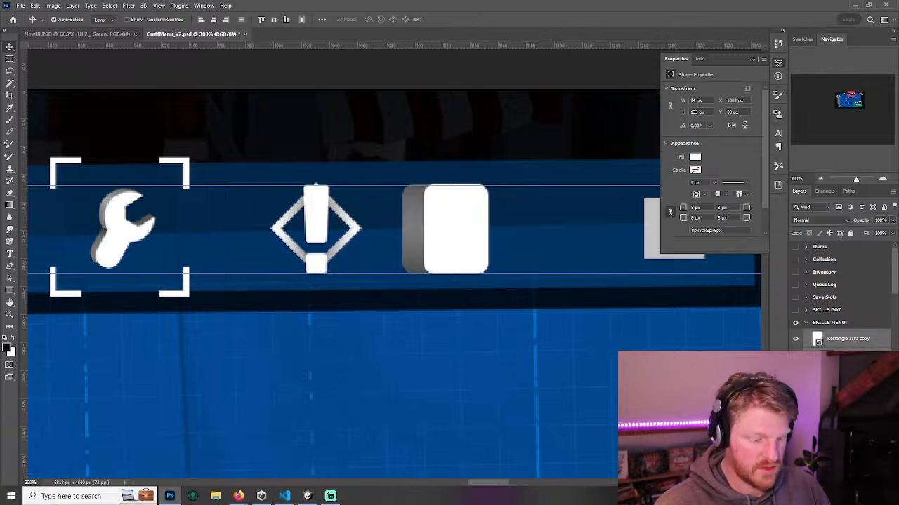
{"action": "key", "text": "ctrl+t"}
{"action": "left_click_drag", "start_coordinate": [386, 322], "coordinate": [426, 247]}
{"action": "left_click_drag", "start_coordinate": [472, 207], "coordinate": [449, 226]}
{"action": "left_click_drag", "start_coordinate": [503, 211], "coordinate": [526, 210]}
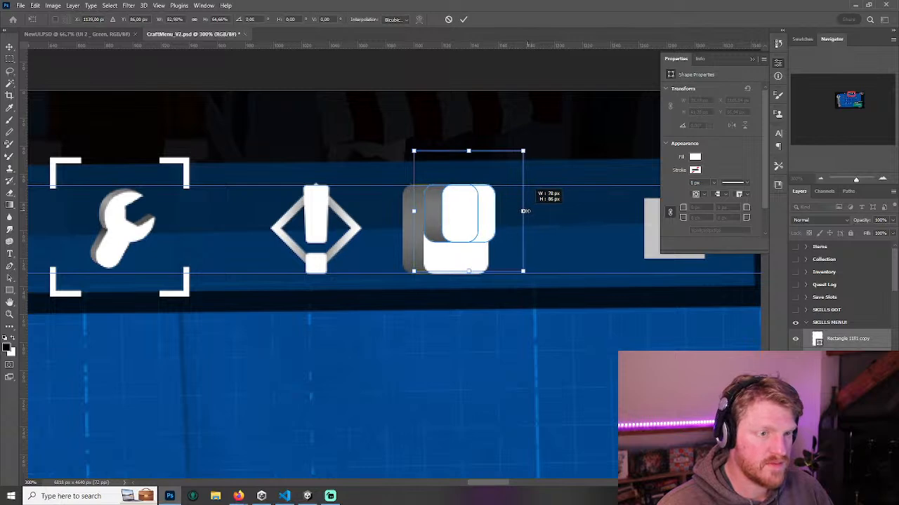
{"action": "key", "text": "Return"}
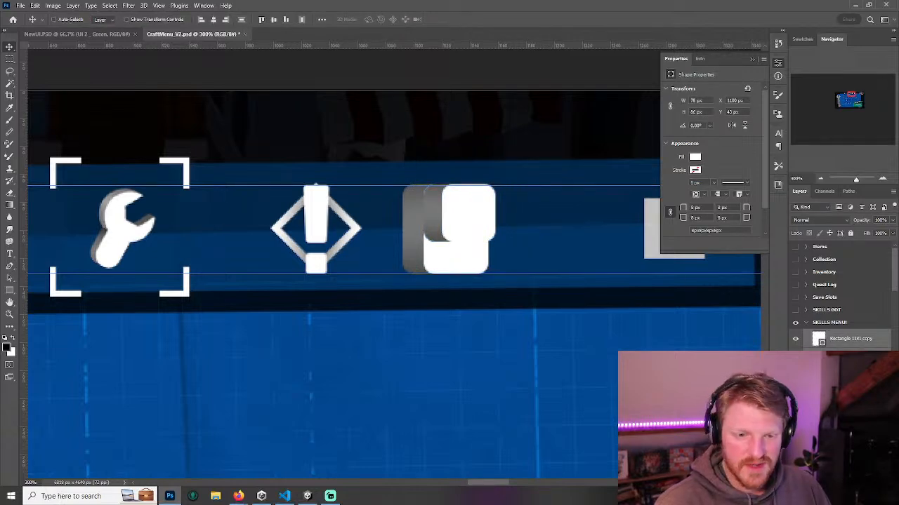
- Move the smaller copy's grey rectangle and its gradients right to X 1107 px to narrow the visible grey edge
{"action": "left_click", "coordinate": [850, 378]}
{"action": "left_click", "coordinate": [849, 357], "text": "shift"}
{"action": "key", "text": "shift+Right"}
{"action": "key", "text": "shift+Left"}
{"action": "key", "text": "Right"}
{"action": "key", "text": "Right"}
{"action": "key", "text": "Right"}
{"action": "key", "text": "Right"}
{"action": "key", "text": "Right"}
{"action": "key", "text": "Right"}
{"action": "key", "text": "Right"}
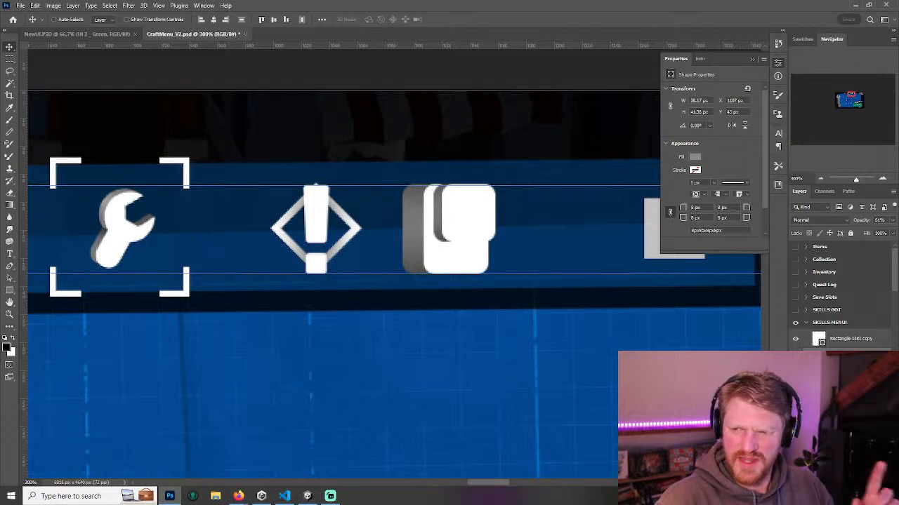
{"action": "key", "text": "ctrl+t"}
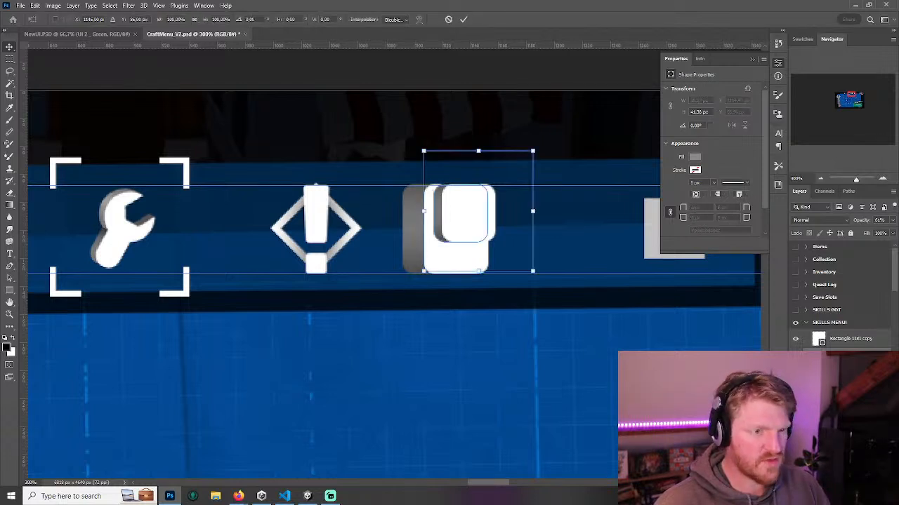
{"action": "left_click_drag", "start_coordinate": [534, 271], "coordinate": [551, 259]}
{"action": "key", "text": "Return"}
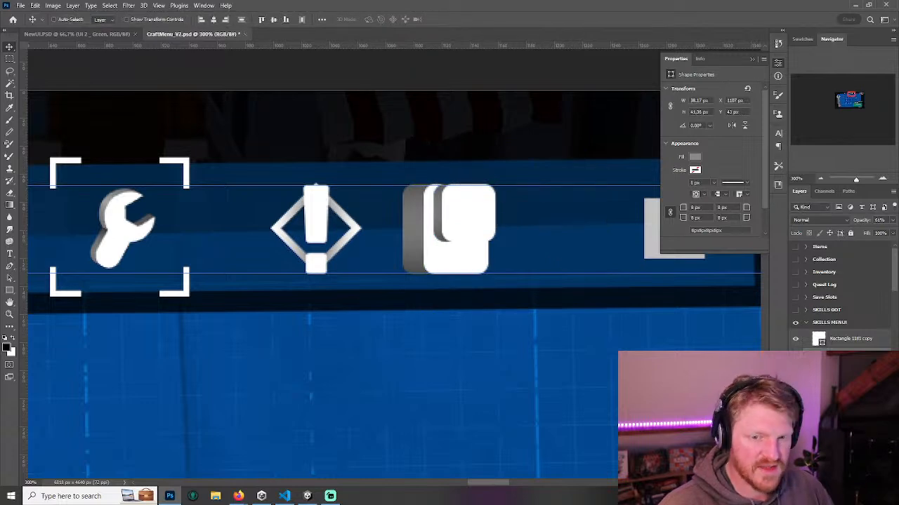
- Select all layers of the smaller rectangle copy and shift them left to X 1099 px
{"action": "left_click", "coordinate": [842, 340]}
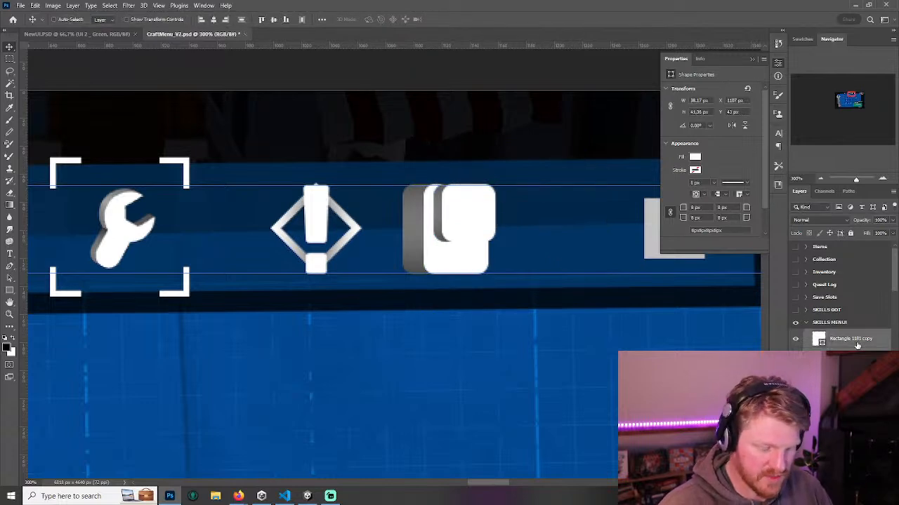
{"action": "key", "text": "shift+Left"}
{"action": "key", "text": "Right"}
{"action": "key", "text": "Right"}
{"action": "key", "text": "Right"}
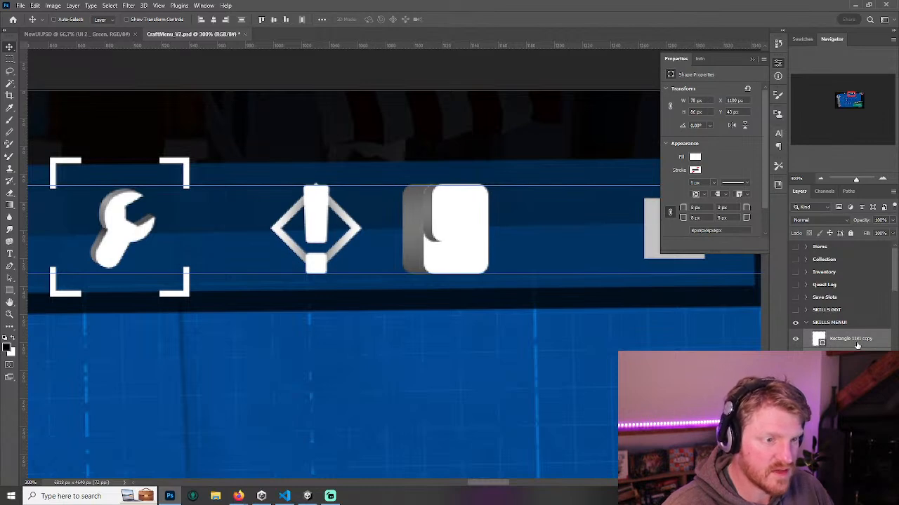
{"action": "key", "text": "Left"}
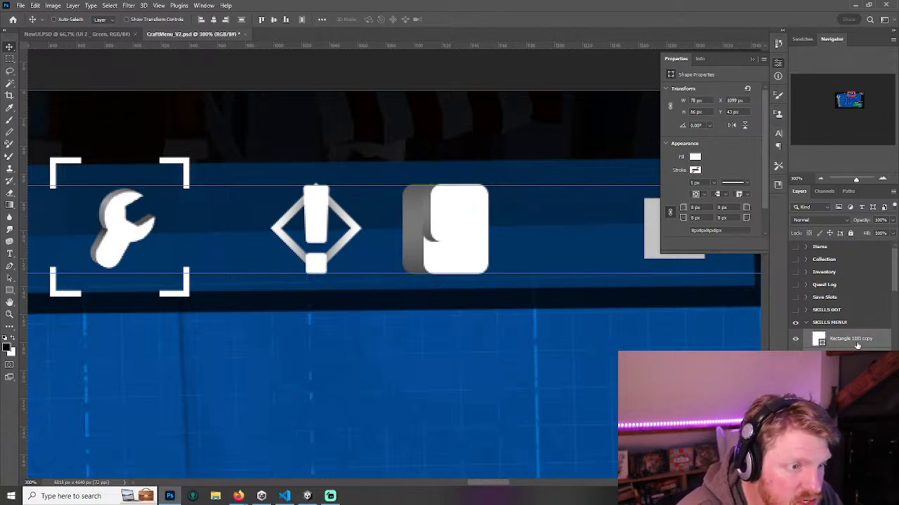
- Try shifting only the smaller white rectangle 10 px to the right
{"action": "left_click", "coordinate": [838, 346]}
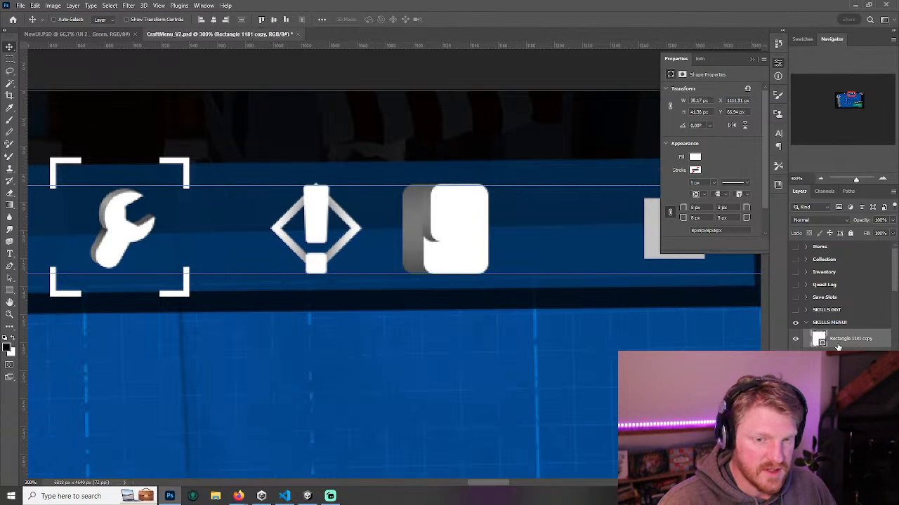
{"action": "key", "text": "shift+Right"}
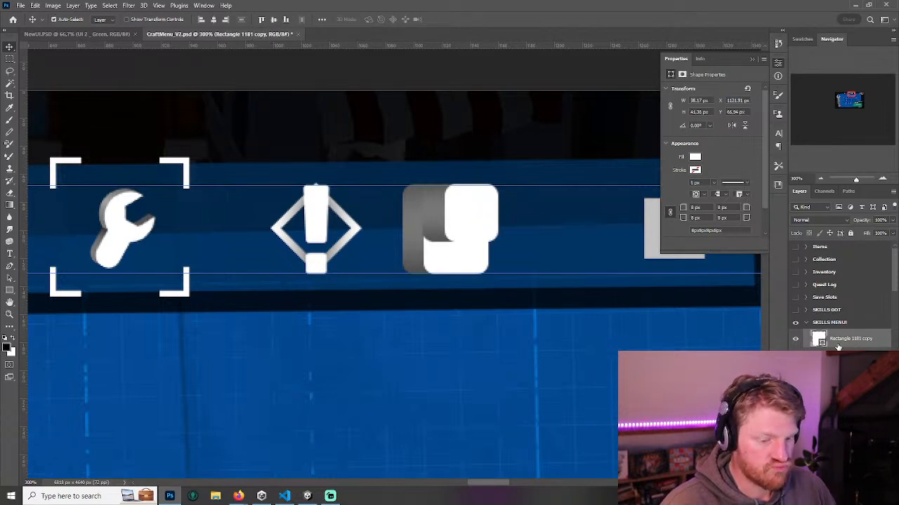
{"action": "key", "text": "shift+Left"}
- Stretch the smaller copy and its shading horizontally to 100 px wide and position it at X 1096 px
{"action": "left_click", "coordinate": [841, 355], "text": "ctrl"}
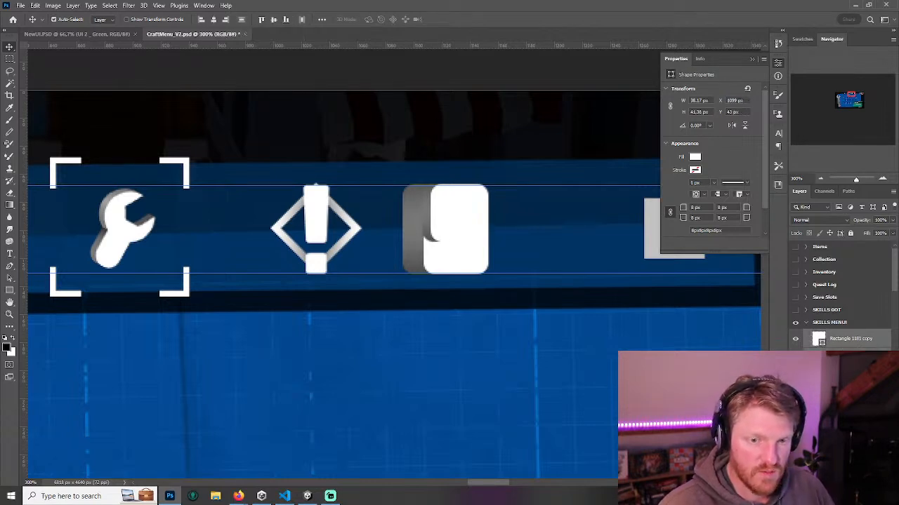
{"action": "key", "text": "ctrl+t"}
{"action": "left_click_drag", "start_coordinate": [521, 211], "coordinate": [552, 212]}
{"action": "key", "text": "Return"}
{"action": "key", "text": "Left"}
{"action": "key", "text": "Left"}
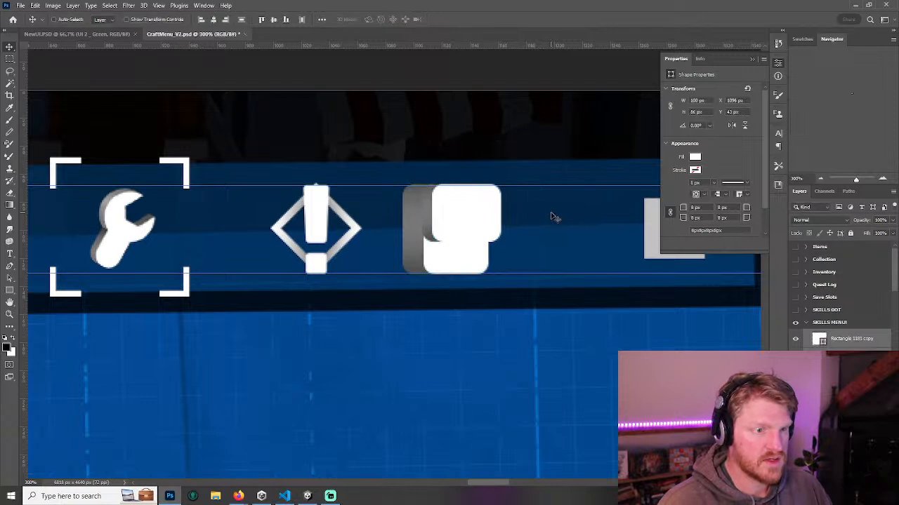
{"action": "key", "text": "Left"}
{"action": "key", "text": "Left"}
{"action": "key", "text": "Right"}
{"action": "key", "text": "Right"}
{"action": "key", "text": "Right"}
{"action": "key", "text": "Left"}
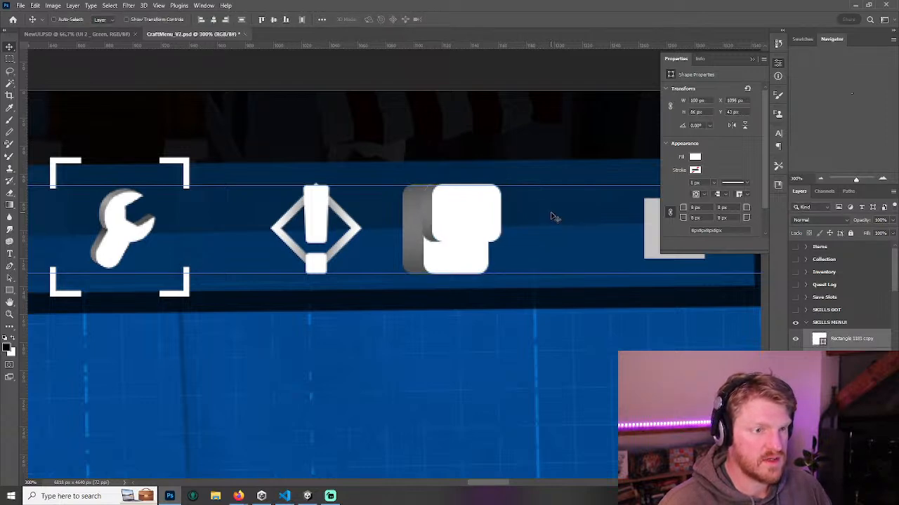
- Examine how the new icon reads in the navigation bar when the whole menu is in view
{"action": "left_click", "coordinate": [822, 178]}
{"action": "left_click", "coordinate": [822, 179]}
{"action": "left_click", "coordinate": [822, 179]}
{"action": "left_click", "coordinate": [823, 179]}
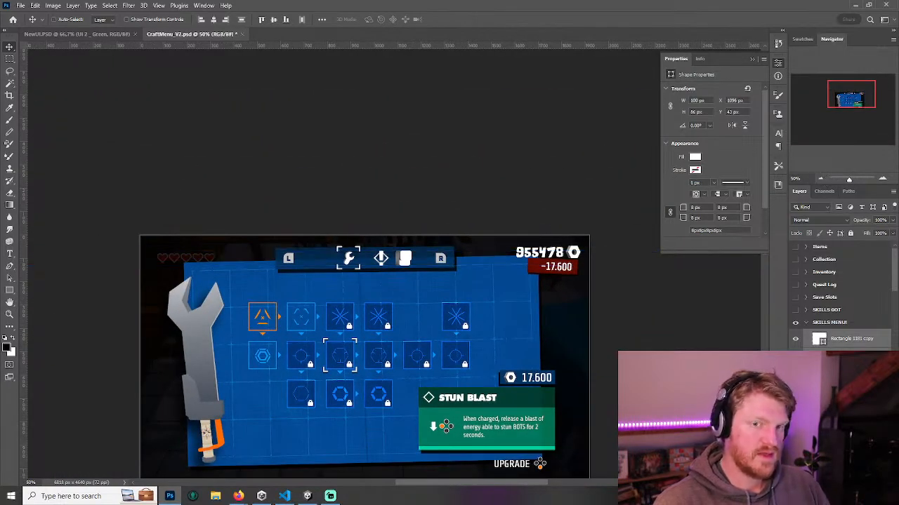
{"action": "left_click", "coordinate": [883, 179]}
{"action": "left_click", "coordinate": [882, 179]}
{"action": "left_click", "coordinate": [882, 179]}
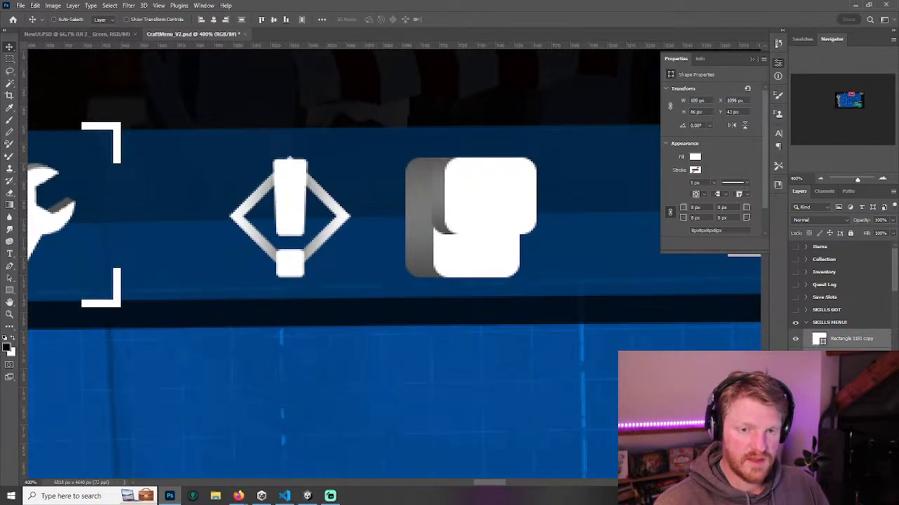
- Shade the larger white rectangle below the smaller one with a clipped downward black gradient, about 75 × 54 px, on a new layer at 53% opacity
{"action": "left_click", "coordinate": [848, 415]}
{"action": "scroll", "coordinate": [848, 415], "scroll_direction": "down", "scroll_amount": 5}
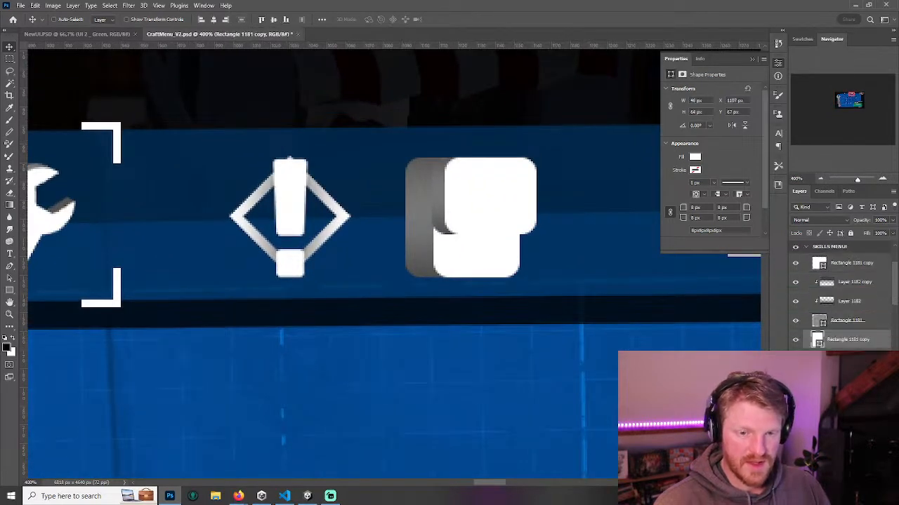
{"action": "left_click", "coordinate": [873, 485]}
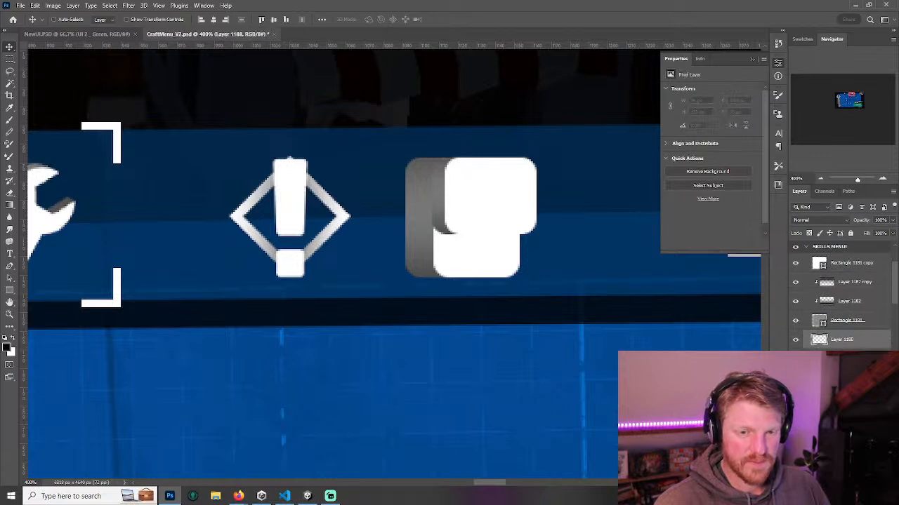
{"action": "key", "text": "m"}
{"action": "mouse_move", "coordinate": [420, 186]}
{"action": "left_mouse_down"}
{"action": "mouse_move", "coordinate": [565, 261]}
{"action": "mouse_move", "coordinate": [560, 294]}
{"action": "left_mouse_up"}
{"action": "key", "text": "g"}
{"action": "left_click_drag", "start_coordinate": [478, 208], "coordinate": [478, 288]}
{"action": "key", "text": "ctrl+d"}
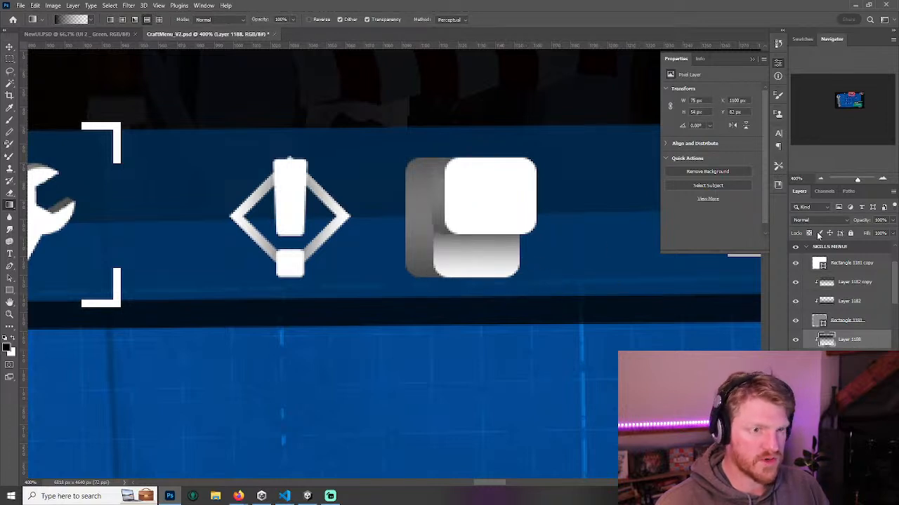
{"action": "left_click_drag", "start_coordinate": [875, 232], "coordinate": [871, 232]}
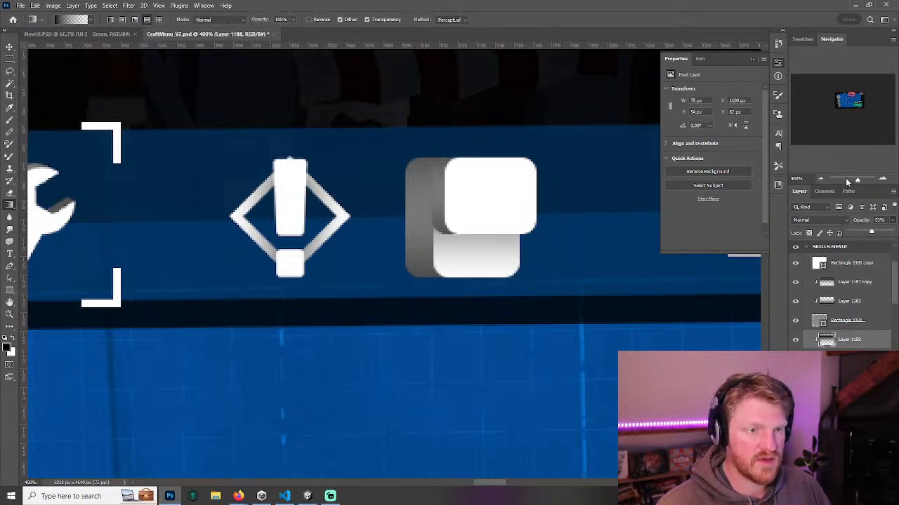
- Nudge the smaller white rectangle left to X 1111.56 px and hide the Layer 1182 gradient beneath it
{"action": "left_click", "coordinate": [846, 265]}
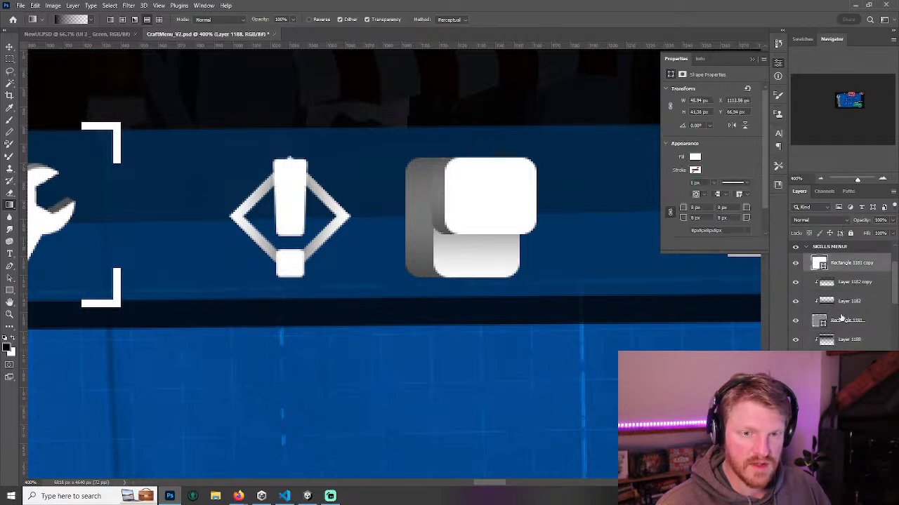
{"action": "left_click", "coordinate": [852, 266]}
{"action": "key", "text": "v"}
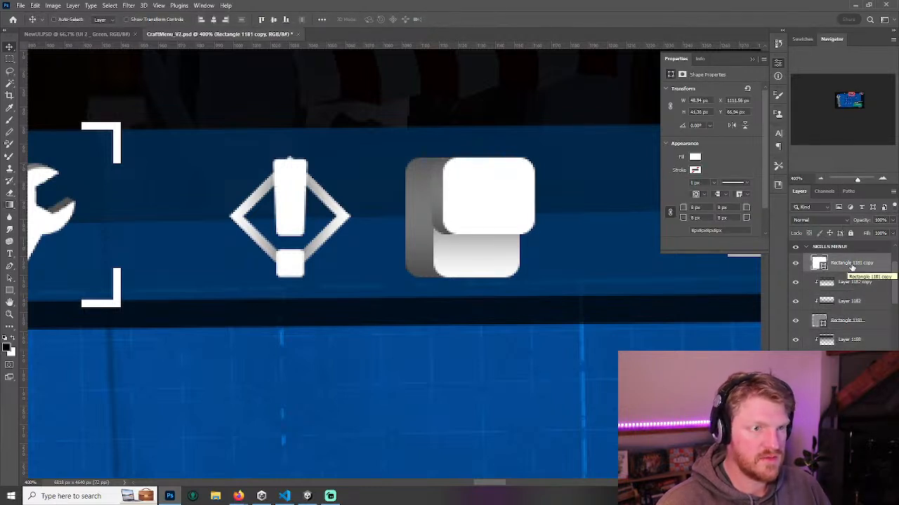
{"action": "left_click", "coordinate": [795, 301]}
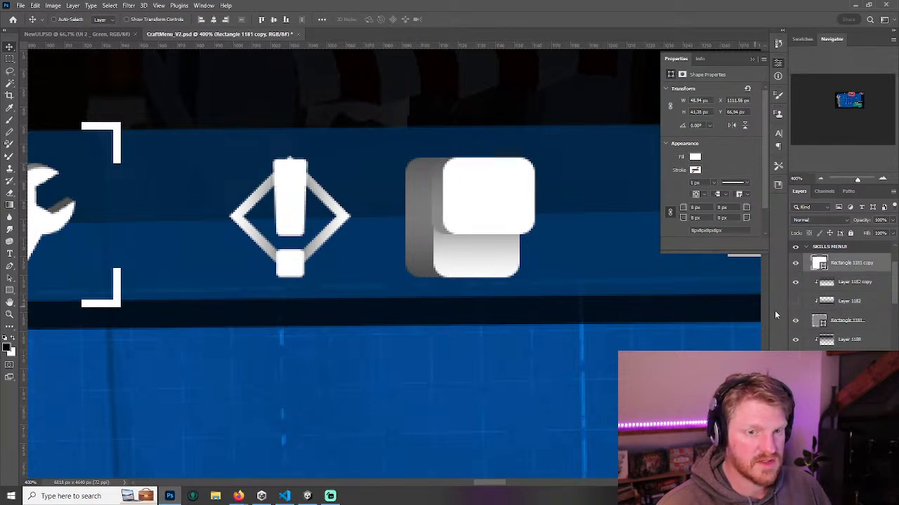
- Try nudging the smaller rectangle together with its grey side and shading by single pixels horizontally and vertically
{"action": "left_click", "coordinate": [848, 321]}
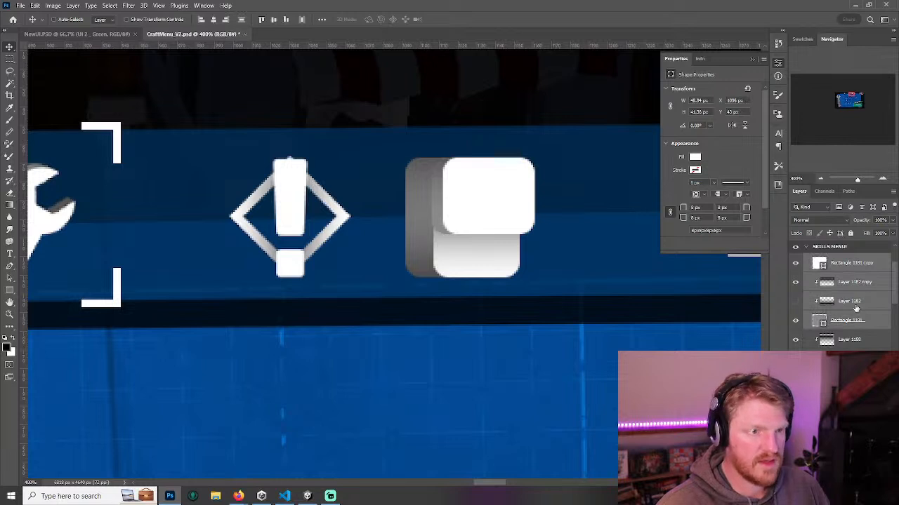
{"action": "key", "text": "Right"}
{"action": "key", "text": "Left"}
{"action": "key", "text": "Up"}
{"action": "key", "text": "Left"}
{"action": "key", "text": "Down"}
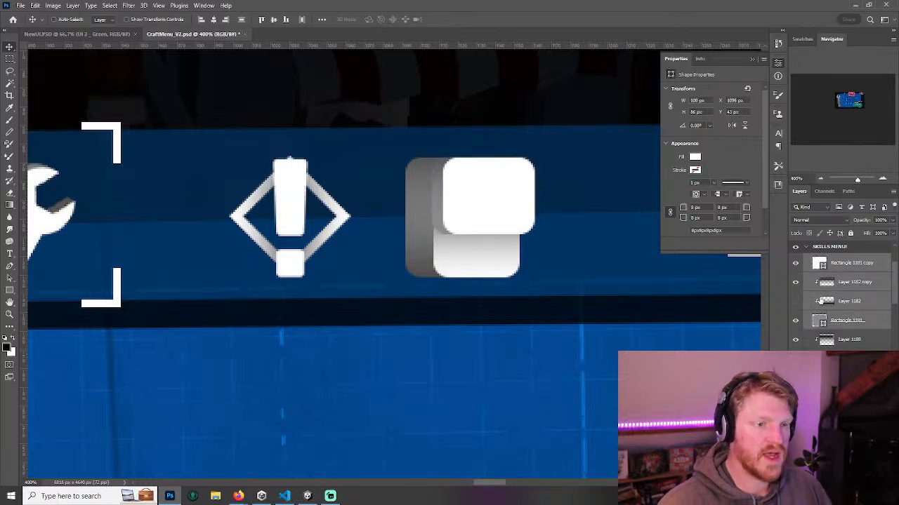
- Examine how the stacked-rectangles icon reads among the other navigation icons at menu scale and close up
{"action": "left_click", "coordinate": [822, 181]}
{"action": "left_click", "coordinate": [822, 181]}
{"action": "left_click", "coordinate": [822, 181]}
{"action": "left_click", "coordinate": [822, 181]}
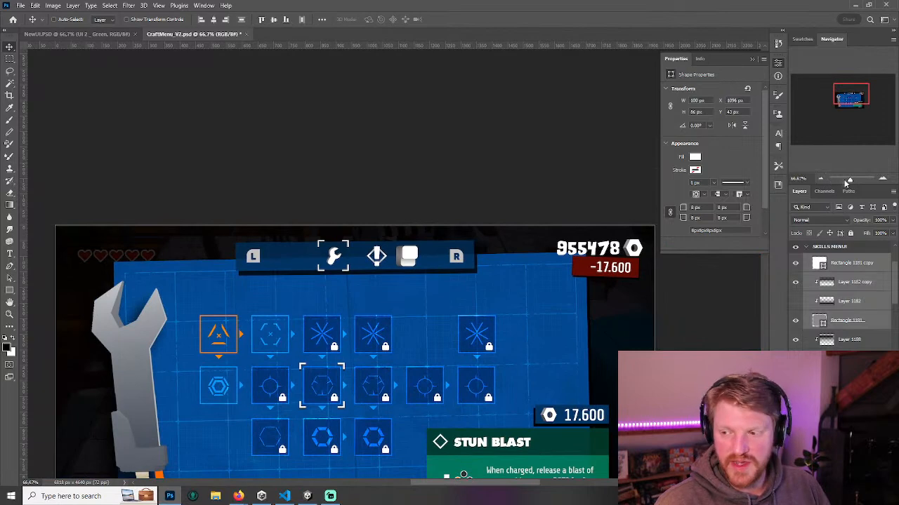
{"action": "left_click", "coordinate": [882, 179]}
{"action": "left_click", "coordinate": [883, 180]}
{"action": "left_click", "coordinate": [882, 180]}
{"action": "left_click", "coordinate": [884, 180]}
{"action": "left_click", "coordinate": [883, 180]}
- Fill a vertical black bar, about 9 × 24 px, on a new layer across the edge between the two white rectangles
{"action": "key", "text": "m"}
{"action": "left_click_drag", "start_coordinate": [486, 197], "coordinate": [506, 251]}
{"action": "key", "text": "ctrl+shift+n"}
{"action": "key", "text": "Return"}
{"action": "key", "text": "alt+BackSpace"}
{"action": "key", "text": "ctrl+d"}
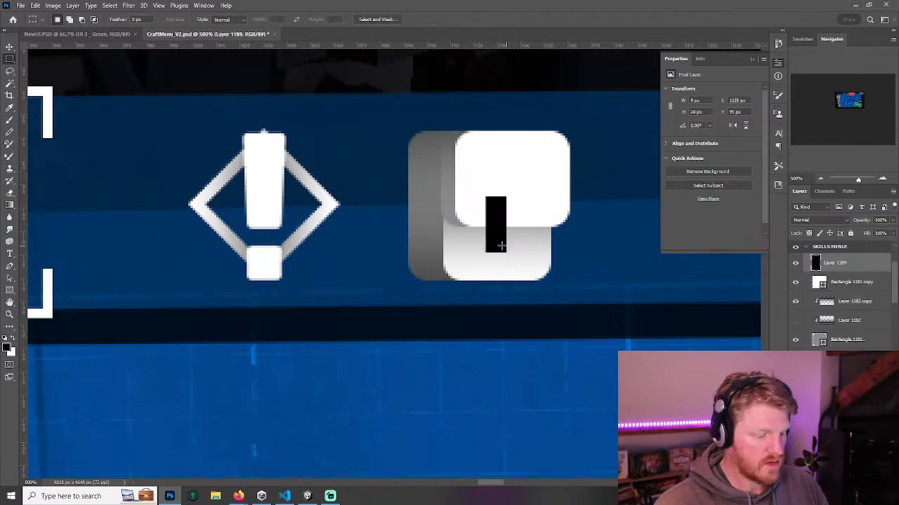
- Duplicate the black bar to its right and merge both bars into one layer
{"action": "key", "text": "v"}
{"action": "left_click_drag", "start_coordinate": [500, 238], "coordinate": [551, 237]}
{"action": "left_click", "coordinate": [851, 282], "text": "shift"}
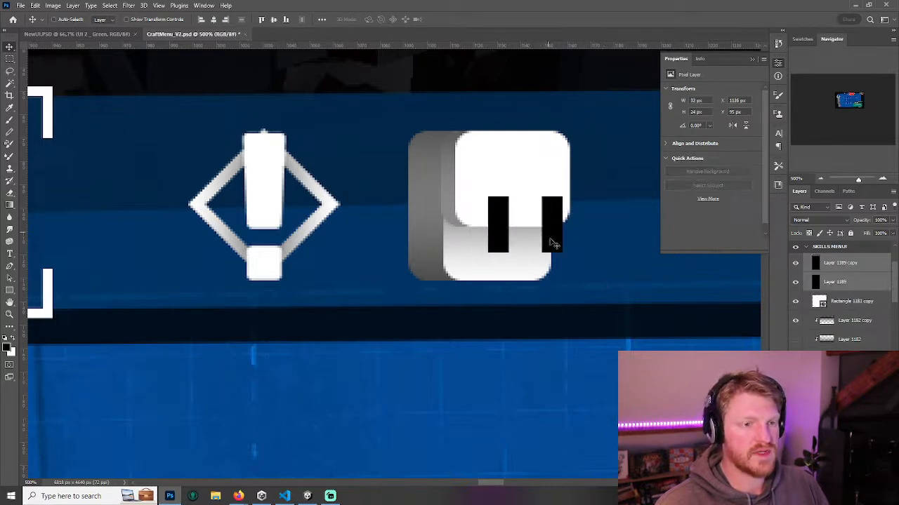
{"action": "key", "text": "ctrl+e"}
- Shift the lower halves of both black bars left to form a staggered pattern
{"action": "key", "text": "m"}
{"action": "left_click_drag", "start_coordinate": [600, 269], "coordinate": [471, 227]}
{"action": "left_click_drag", "start_coordinate": [534, 238], "coordinate": [517, 239], "text": "ctrl"}
{"action": "key", "text": "ctrl+d"}
- Examine how the staggered black pattern reads on the icon at menu scale
{"action": "left_click", "coordinate": [821, 180]}
{"action": "left_click", "coordinate": [821, 181]}
{"action": "left_click", "coordinate": [820, 181]}
{"action": "left_click", "coordinate": [821, 180]}
{"action": "left_click", "coordinate": [820, 181]}
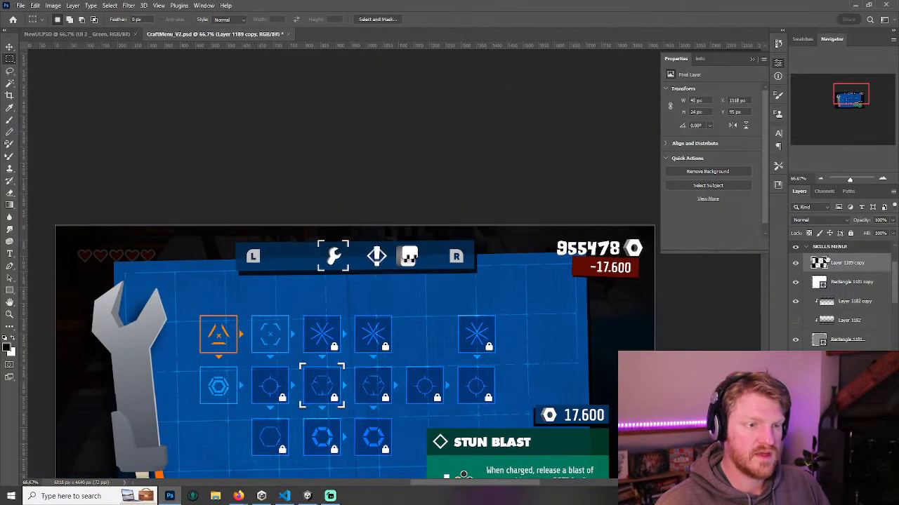
{"action": "left_click", "coordinate": [882, 180]}
{"action": "left_click", "coordinate": [882, 181]}
{"action": "left_click", "coordinate": [882, 181]}
{"action": "left_click", "coordinate": [882, 181]}
{"action": "left_click", "coordinate": [883, 180]}
- Move the lower pair of black blocks down to Y 111 px, leaving a gap below the upper pair
{"action": "left_click_drag", "start_coordinate": [497, 232], "coordinate": [459, 196]}
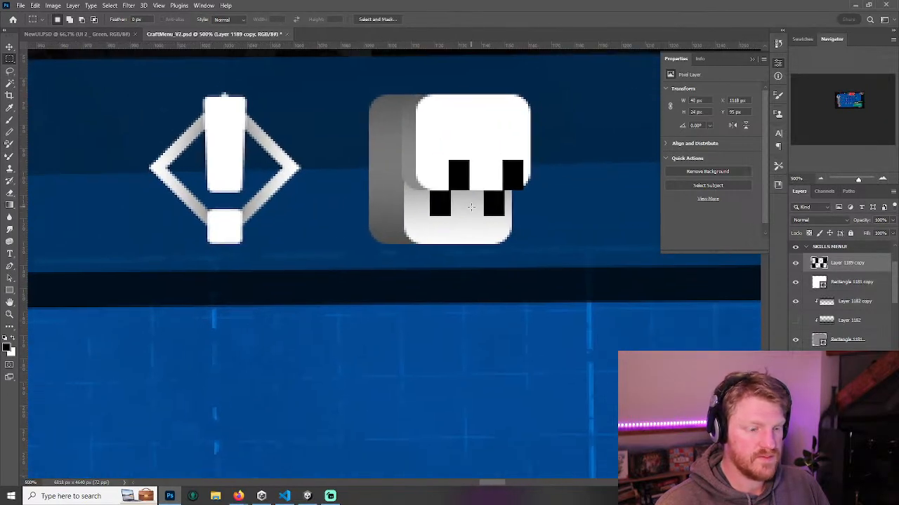
{"action": "key", "text": "shift+Down"}
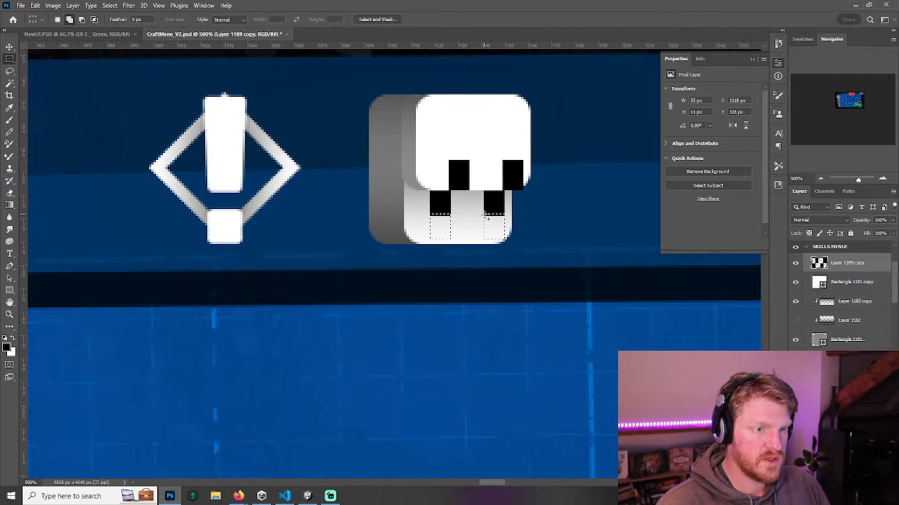
{"action": "key", "text": "ctrl+z"}
{"action": "key", "text": "shift+Down"}
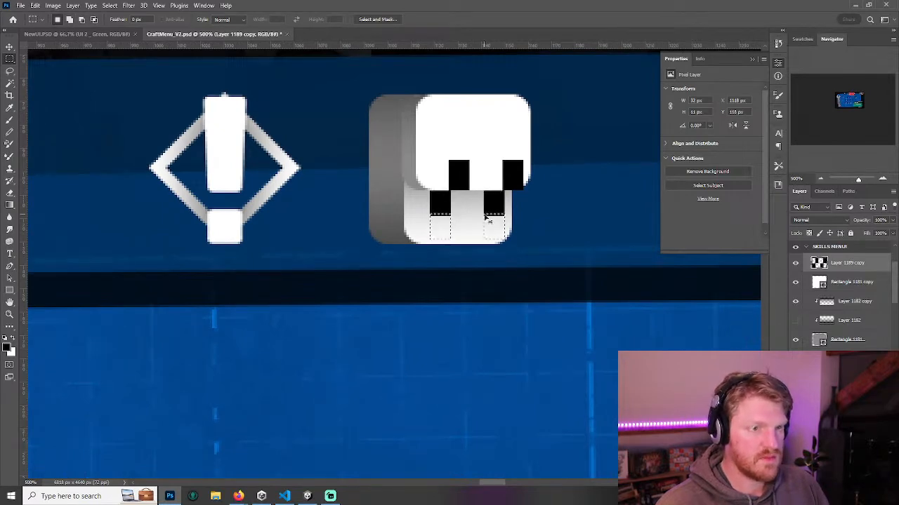
{"action": "key", "text": "ctrl+z"}
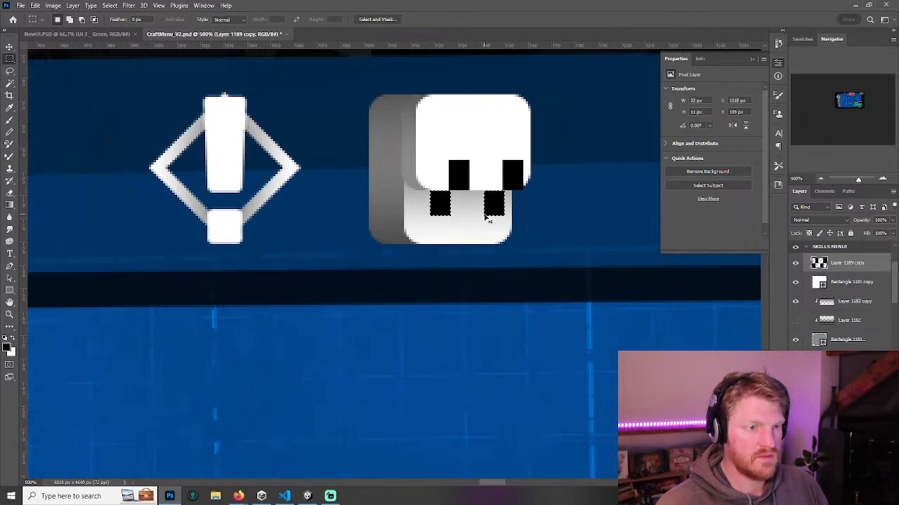
{"action": "key", "text": "ctrl+Down"}
{"action": "key", "text": "ctrl+Down"}
{"action": "key", "text": "ctrl+Down"}
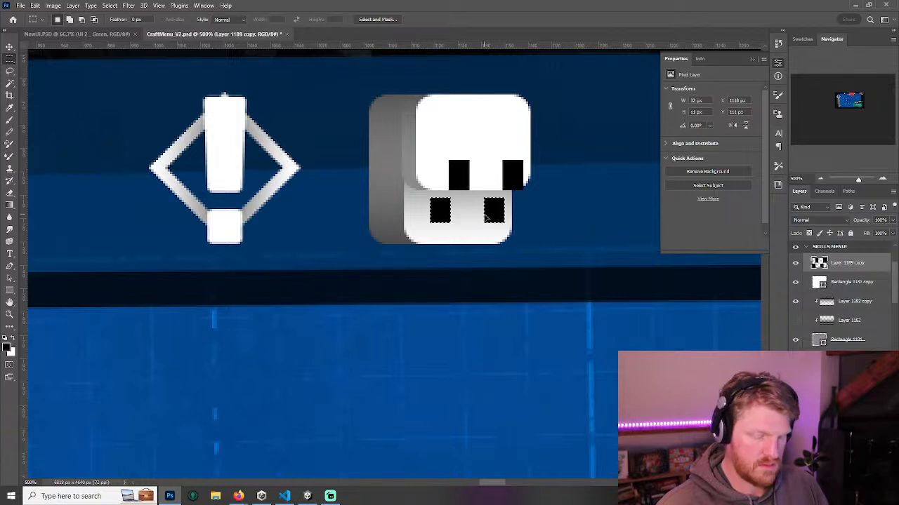
- Move the right-hand column of black blocks left so the pattern is 35 px wide
{"action": "left_click_drag", "start_coordinate": [551, 146], "coordinate": [483, 247]}
{"action": "key", "text": "ctrl+Left"}
{"action": "key", "text": "ctrl+Left"}
{"action": "key", "text": "ctrl+Left"}
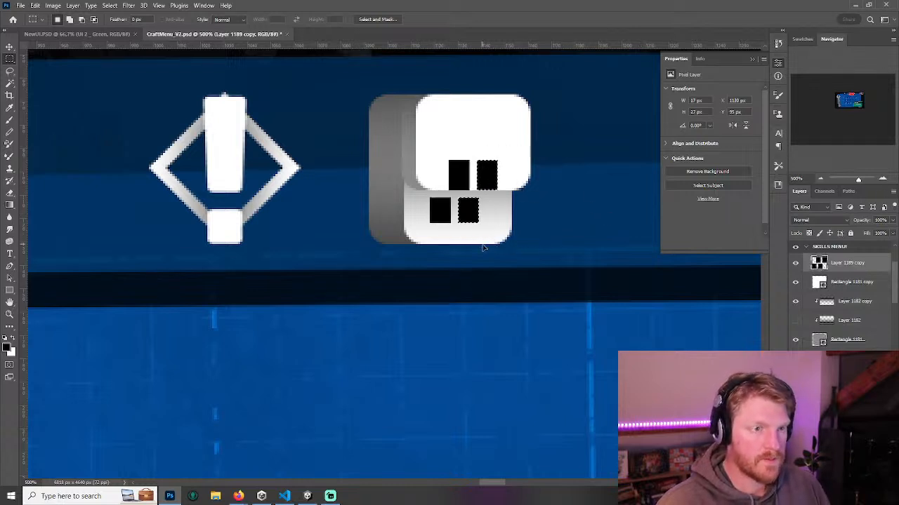
{"action": "key", "text": "ctrl+Left"}
{"action": "key", "text": "ctrl+Left"}
{"action": "key", "text": "ctrl+d"}
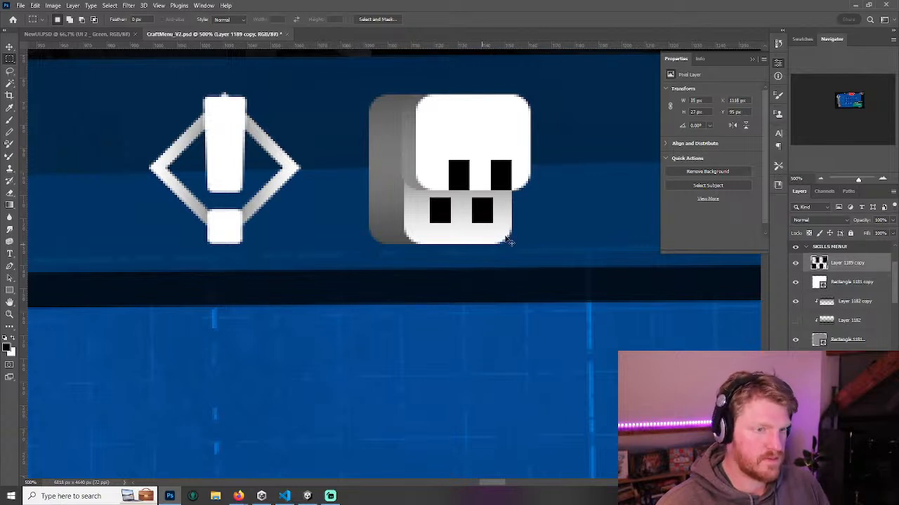
- Draw a slanted black connector between the left upper and lower blocks with the Pen tool and duplicate it onto the right pair
{"action": "left_click", "coordinate": [883, 179]}
{"action": "left_click", "coordinate": [883, 179]}
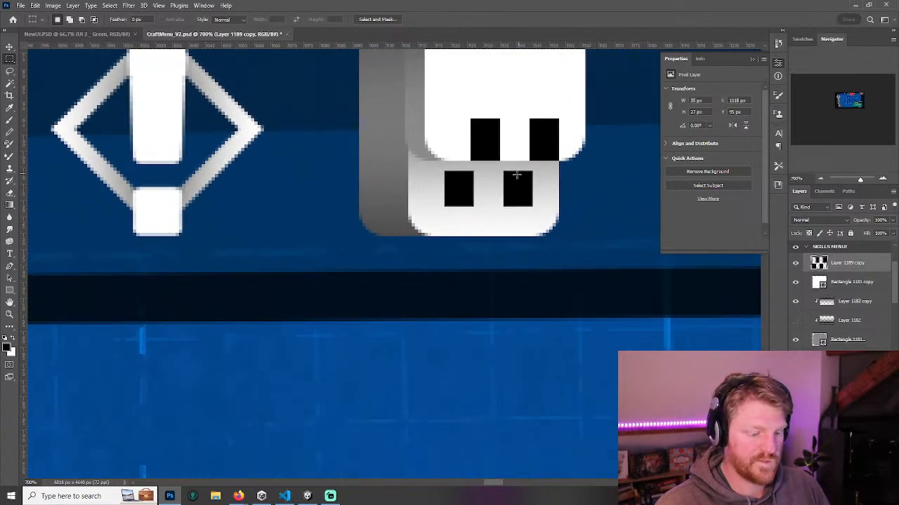
{"action": "key", "text": "p"}
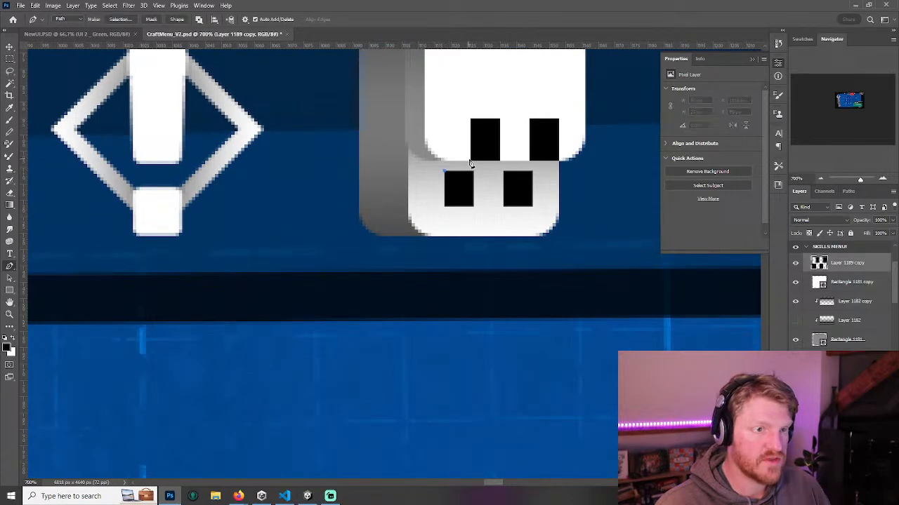
{"action": "left_click", "coordinate": [473, 163]}
{"action": "left_click", "coordinate": [500, 162]}
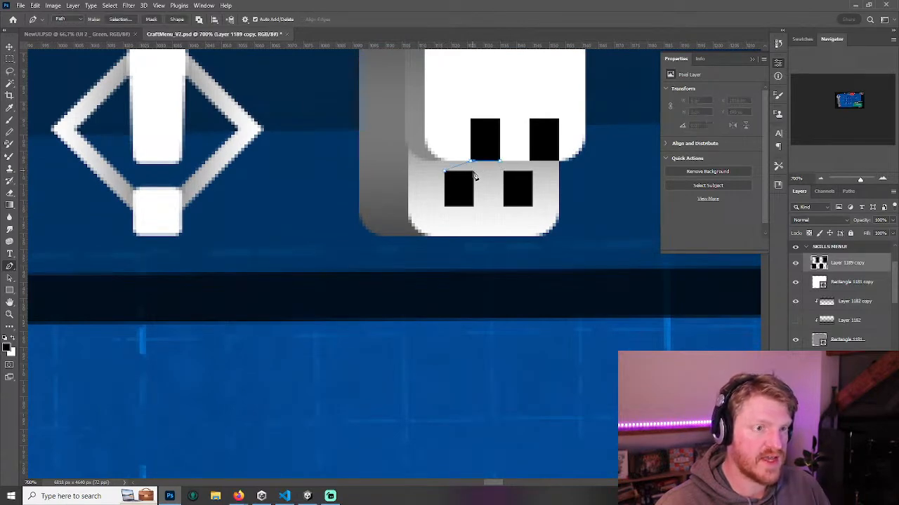
{"action": "left_click", "coordinate": [473, 172]}
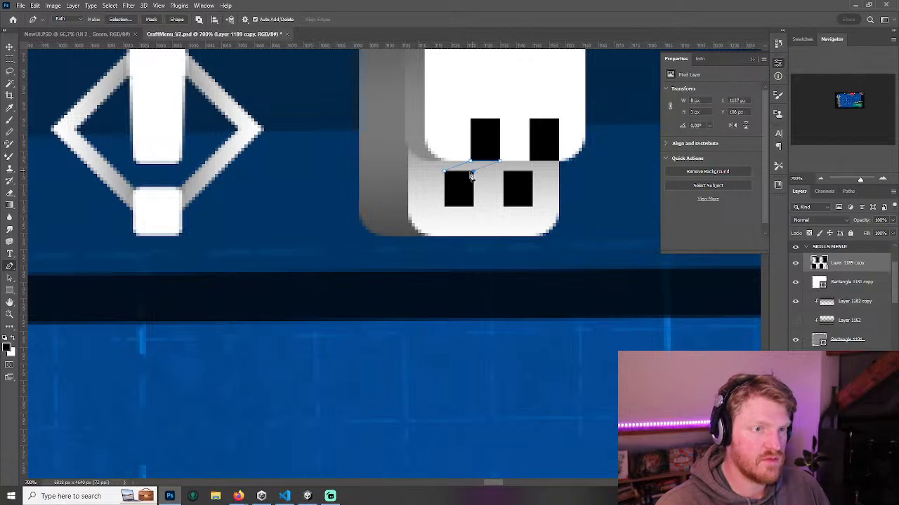
{"action": "left_click", "coordinate": [447, 177]}
{"action": "key", "text": "ctrl+Return"}
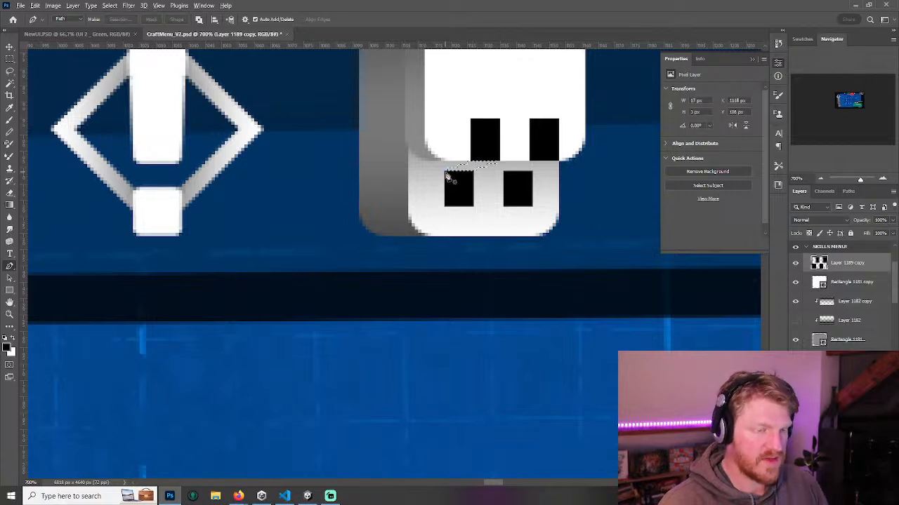
{"action": "key", "text": "v"}
{"action": "left_click_drag", "start_coordinate": [472, 171], "coordinate": [529, 168]}
{"action": "key", "text": "ctrl+d"}
- Try a lower opacity on the black bar pattern at menu scale and delete its layer
{"action": "left_click", "coordinate": [820, 181]}
{"action": "left_click", "coordinate": [820, 180]}
{"action": "left_click", "coordinate": [820, 180]}
{"action": "left_click", "coordinate": [820, 181]}
{"action": "left_click", "coordinate": [820, 180]}
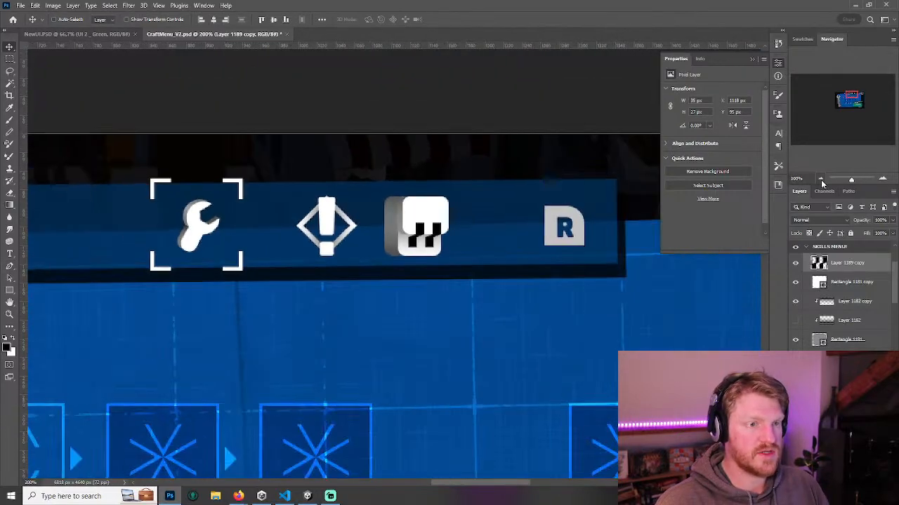
{"action": "left_click", "coordinate": [819, 181]}
{"action": "left_click", "coordinate": [820, 181]}
{"action": "left_click", "coordinate": [820, 180]}
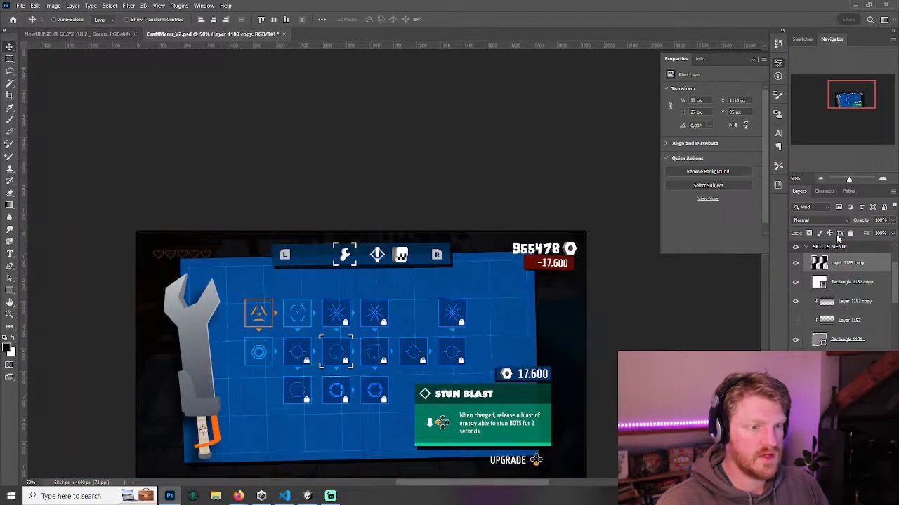
{"action": "left_click", "coordinate": [893, 221]}
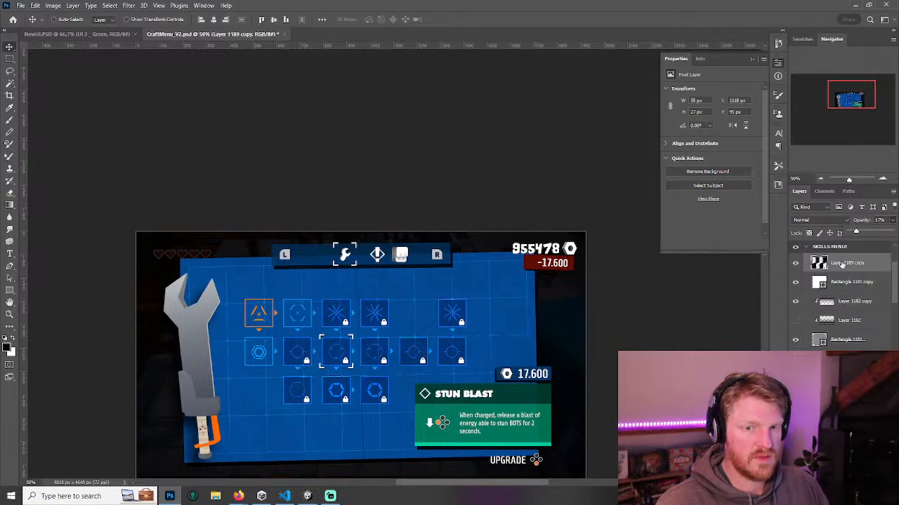
{"action": "key", "text": "Delete"}
- Squeeze the whole stacked-rectangles icon to about 84% of its width and move it right in the navigation bar
{"action": "left_click", "coordinate": [882, 179]}
{"action": "left_click", "coordinate": [883, 179]}
{"action": "left_click", "coordinate": [882, 179]}
{"action": "left_click", "coordinate": [882, 178]}
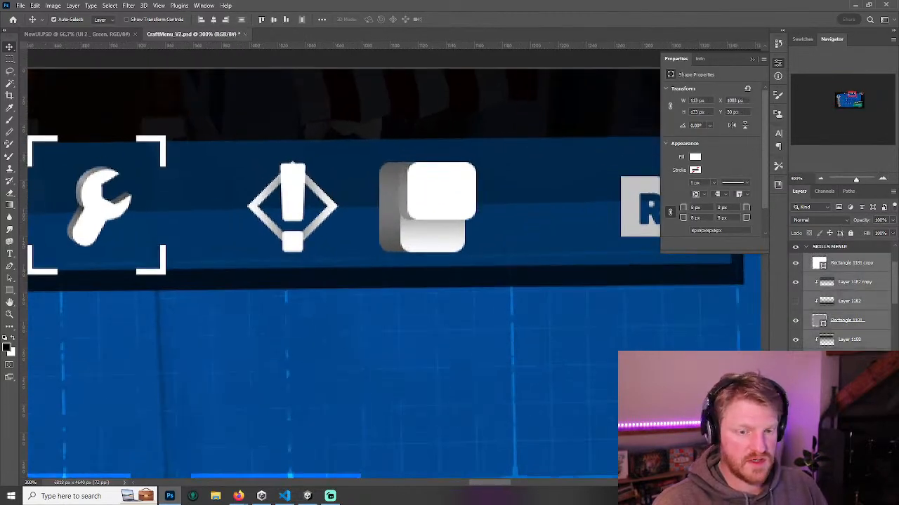
{"action": "key", "text": "ctrl+t"}
{"action": "left_click_drag", "start_coordinate": [523, 204], "coordinate": [498, 205]}
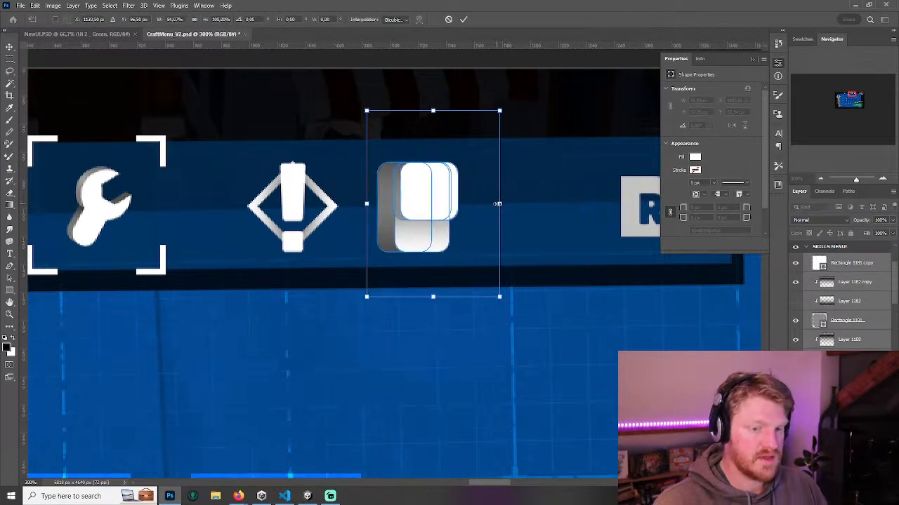
{"action": "key", "text": "Return"}
{"action": "left_click_drag", "start_coordinate": [404, 242], "coordinate": [434, 243]}
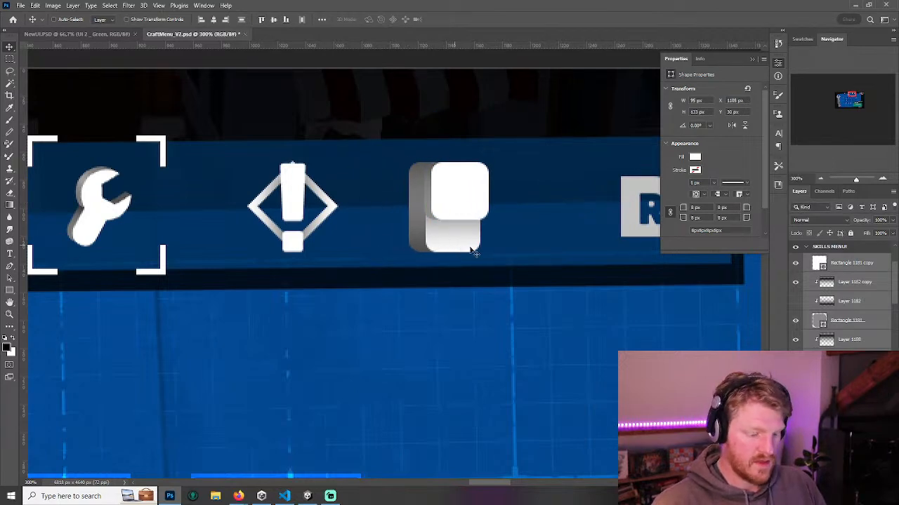
- Duplicate the larger white rectangle, place the copy to the left at X 1099.19 px and order it behind the icon
{"action": "left_click", "coordinate": [848, 359]}
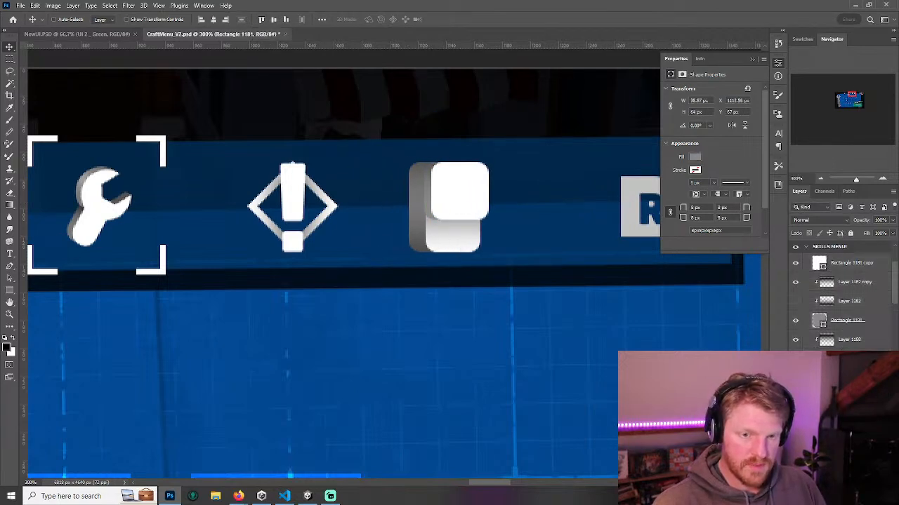
{"action": "left_click", "coordinate": [848, 359]}
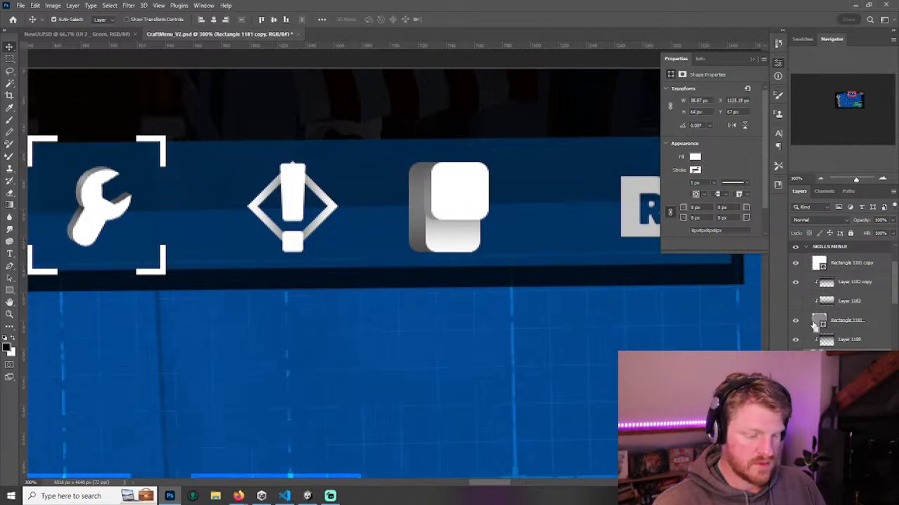
{"action": "key", "text": "ctrl+j"}
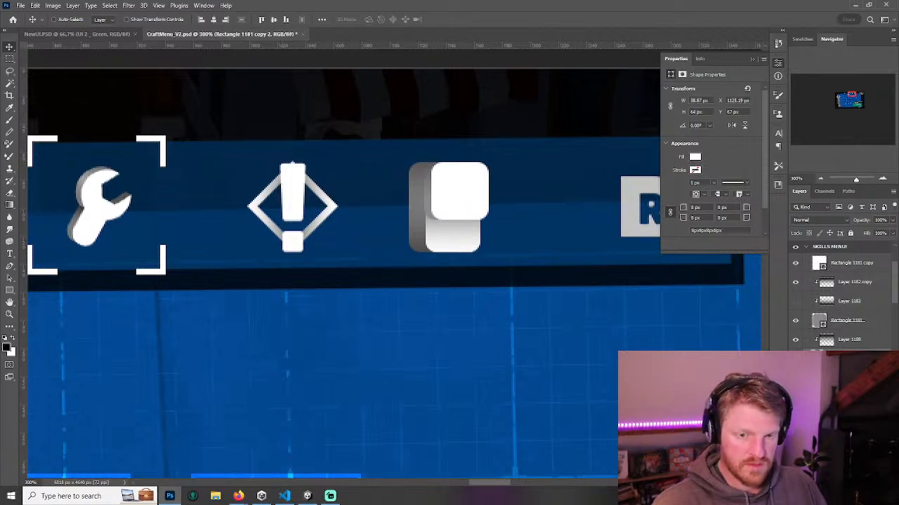
{"action": "left_click_drag", "start_coordinate": [474, 231], "coordinate": [419, 226]}
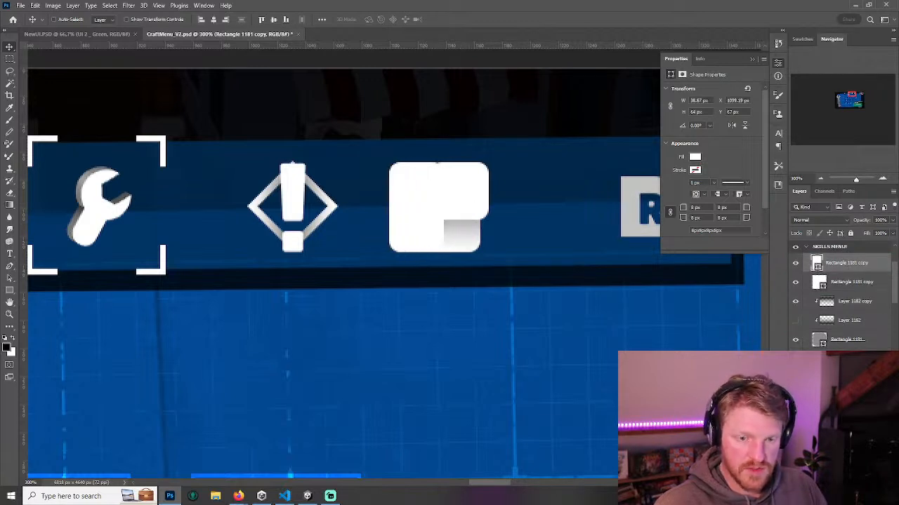
{"action": "left_click_drag", "start_coordinate": [846, 263], "coordinate": [846, 387]}
- Scale the rear white rectangle down to a height of 49 px, vertically centred beside the icon
{"action": "key", "text": "ctrl+t"}
{"action": "left_click_drag", "start_coordinate": [419, 160], "coordinate": [423, 204]}
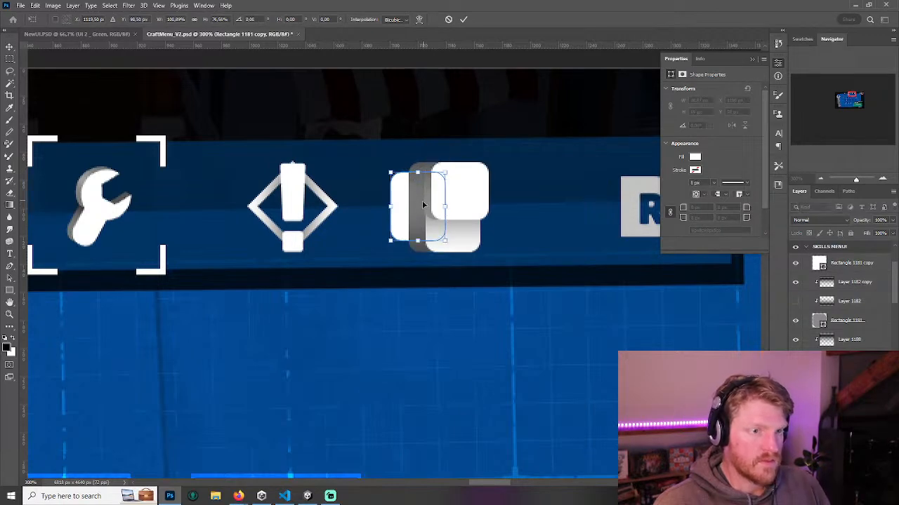
{"action": "key", "text": "Return"}
- Turn the rear rectangle into an outline with no fill and a 6 px white stroke
{"action": "left_click", "coordinate": [695, 171]}
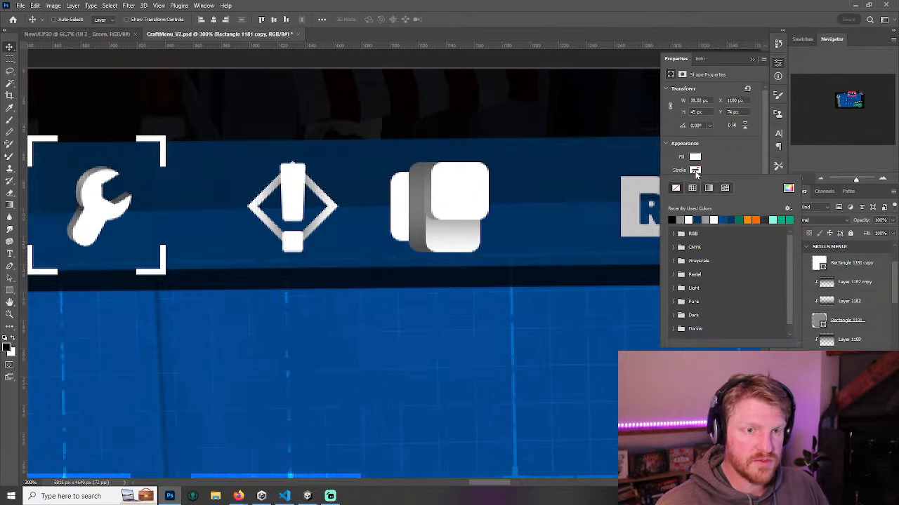
{"action": "left_click", "coordinate": [689, 219]}
{"action": "left_click", "coordinate": [695, 157]}
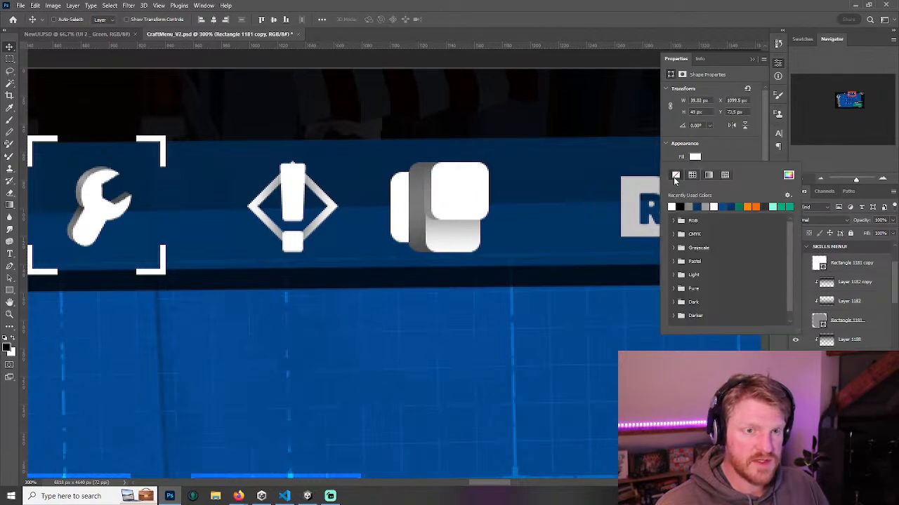
{"action": "left_click", "coordinate": [676, 175]}
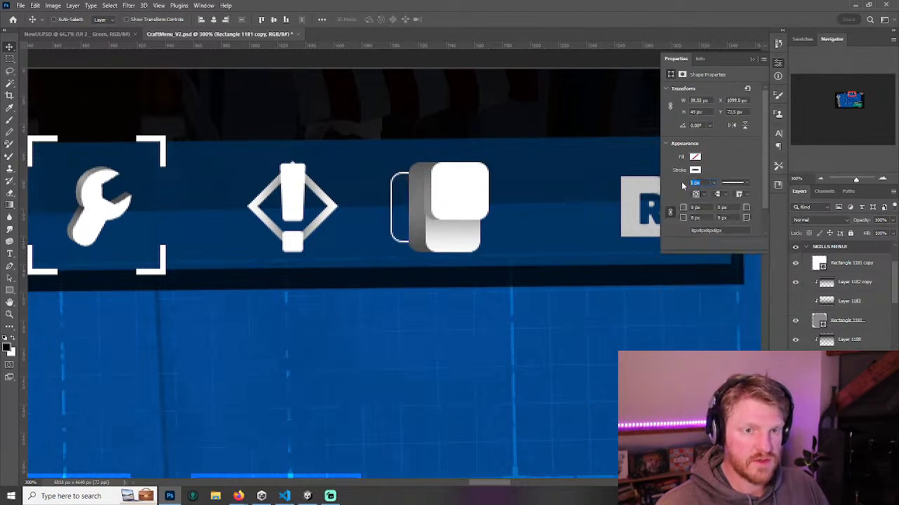
{"action": "type", "text": "5"}
{"action": "key", "text": "Return"}
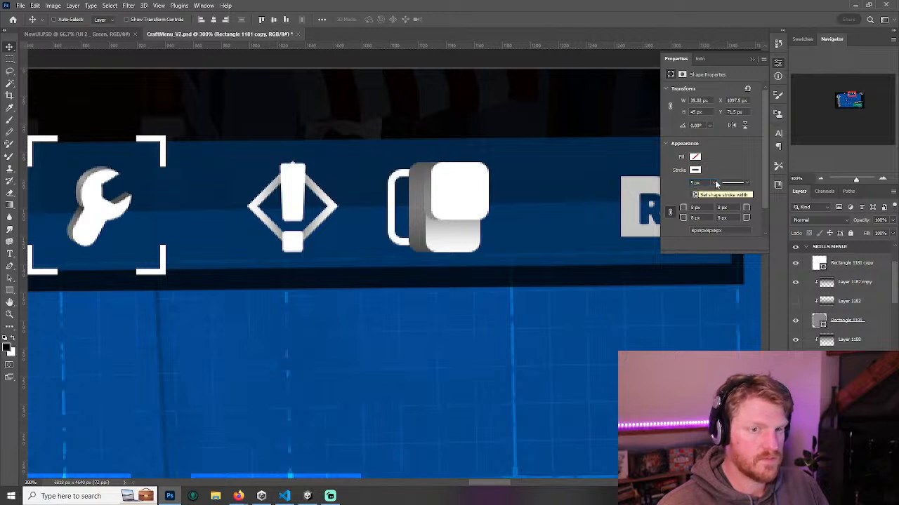
{"action": "type", "text": "6"}
{"action": "key", "text": "Return"}
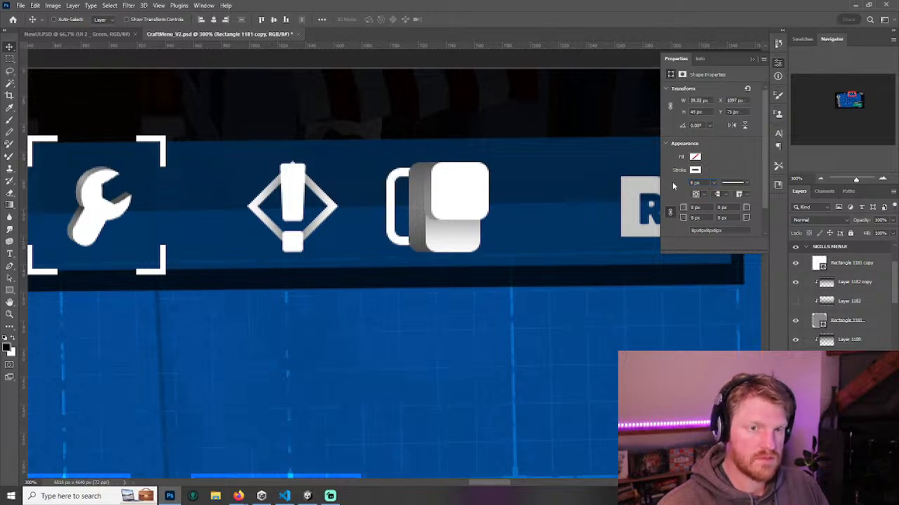
- Round the outlined rectangle's corners to 19.51 px and move it right to X 1100 px
{"action": "left_click", "coordinate": [694, 208]}
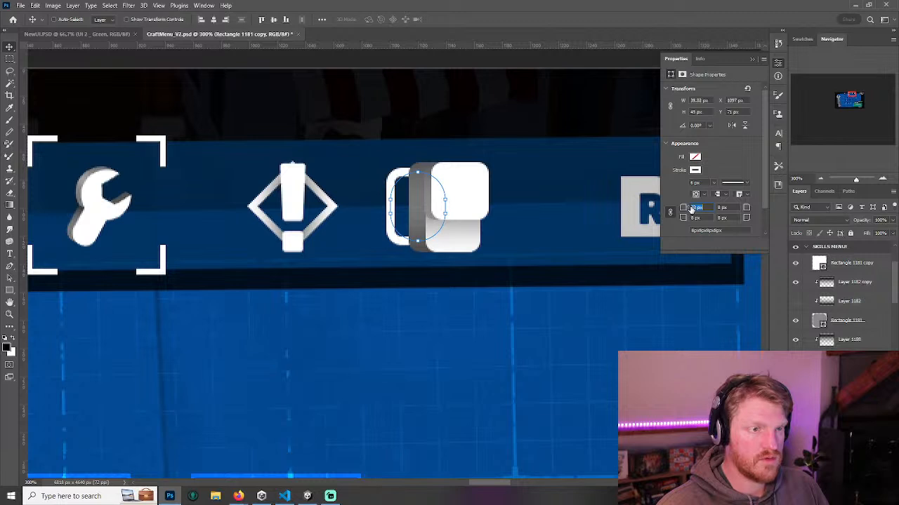
{"action": "left_click_drag", "start_coordinate": [690, 210], "coordinate": [690, 209]}
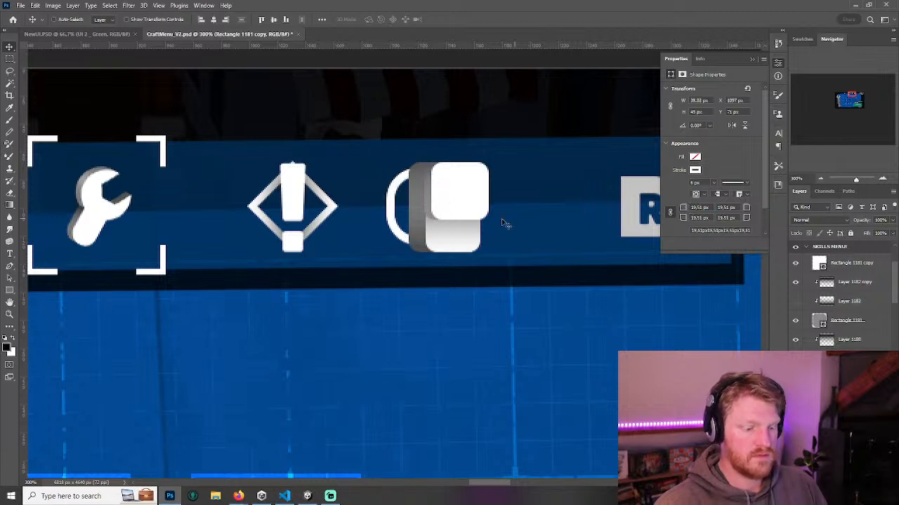
{"action": "mouse_move", "coordinate": [409, 221]}
{"action": "left_mouse_down"}
{"action": "mouse_move", "coordinate": [418, 220]}
{"action": "mouse_move", "coordinate": [409, 220]}
{"action": "left_mouse_up"}
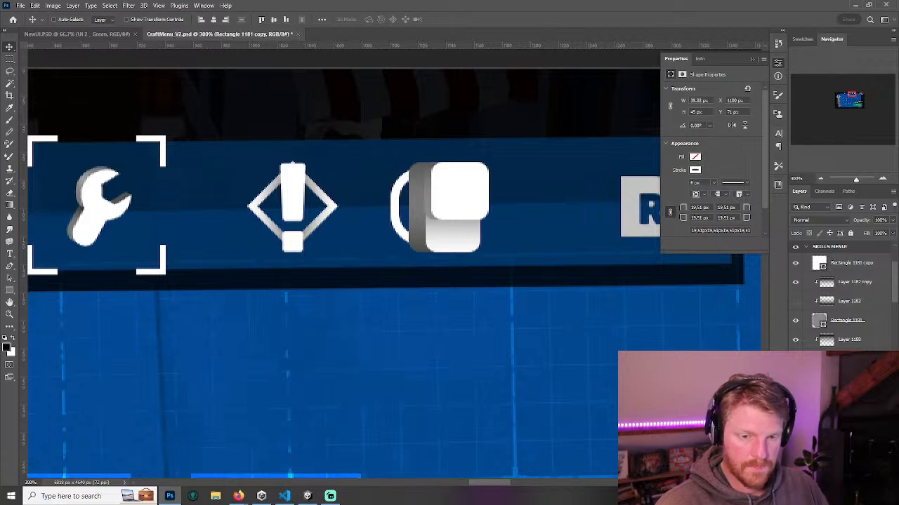
- Try recolouring the outlined rectangle with greys sampled from the icon's shaded side and shift it right to X 1105 px
{"action": "left_click", "coordinate": [421, 188]}
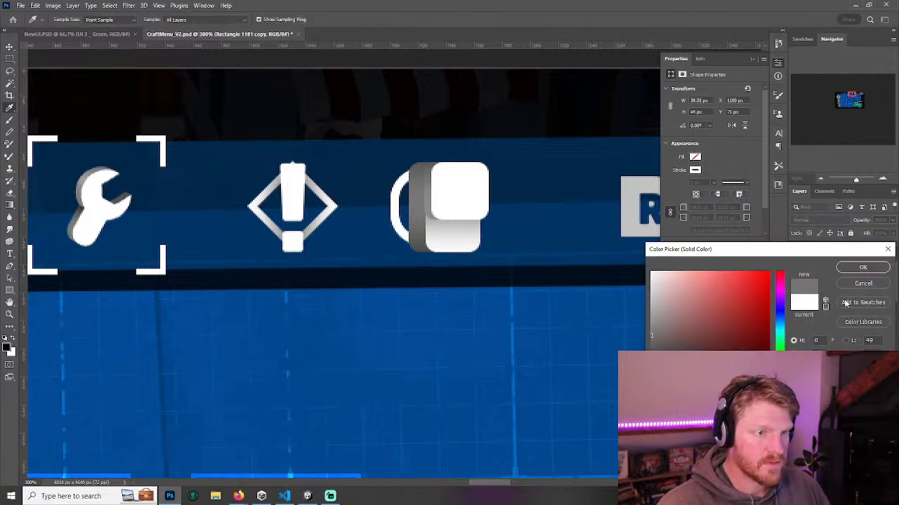
{"action": "left_click", "coordinate": [868, 271]}
{"action": "key", "text": "Left"}
{"action": "key", "text": "Left"}
{"action": "key", "text": "Left"}
{"action": "key", "text": "Left"}
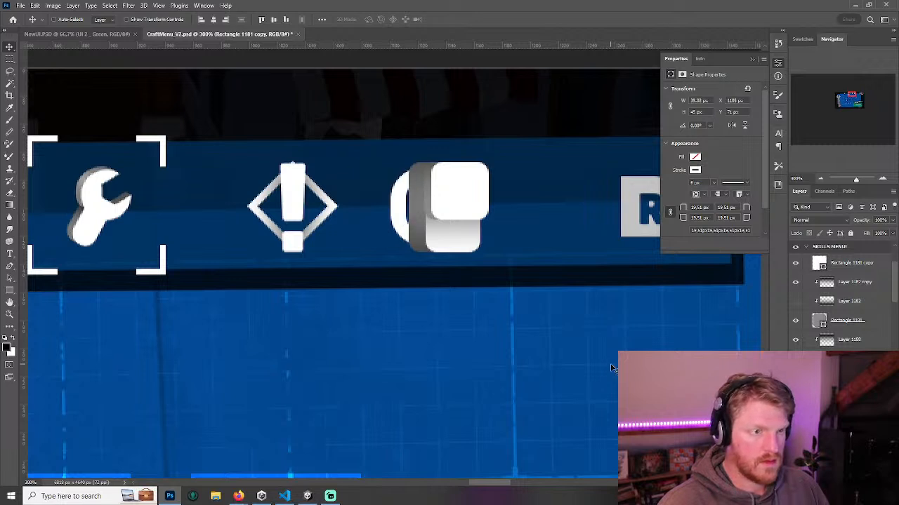
{"action": "double_click", "coordinate": [819, 358]}
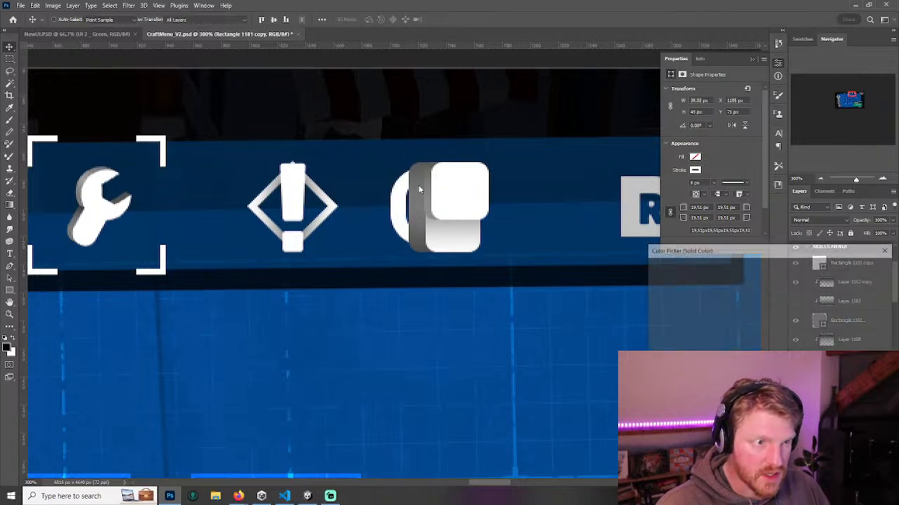
{"action": "left_click", "coordinate": [421, 173]}
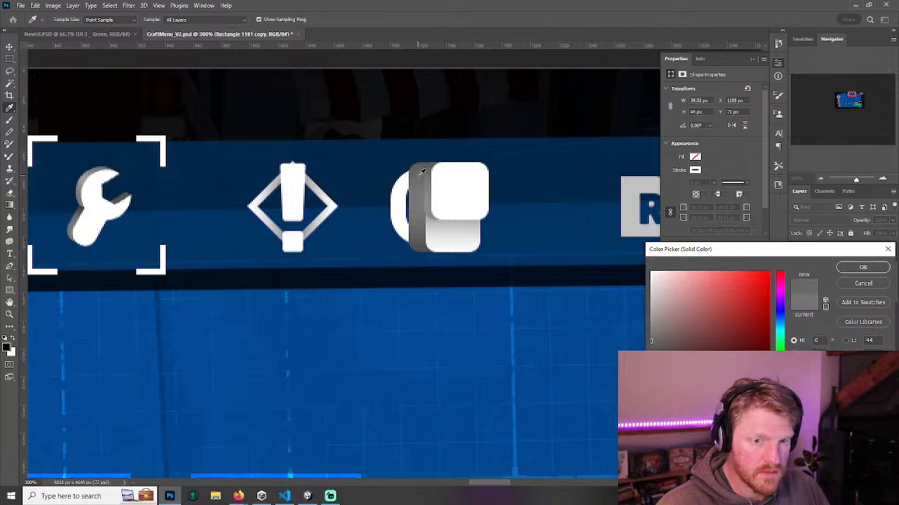
{"action": "left_click", "coordinate": [652, 356]}
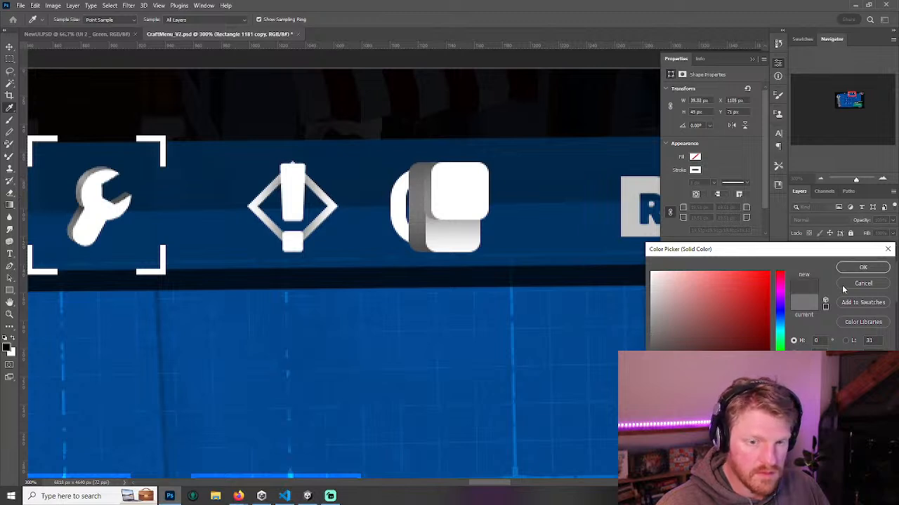
{"action": "left_click", "coordinate": [863, 268]}
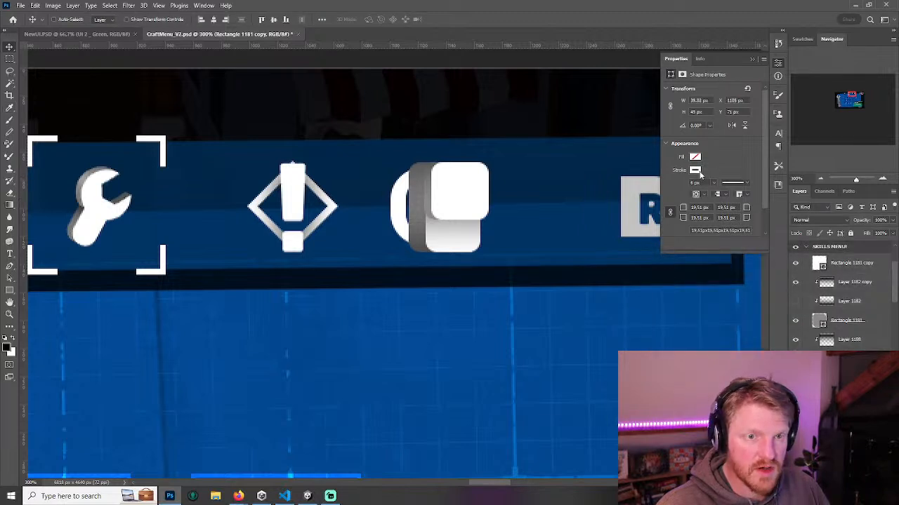
- Set the outlined rectangle's stroke to the first recently used grey
{"action": "left_click", "coordinate": [694, 170]}
{"action": "left_click", "coordinate": [681, 220]}
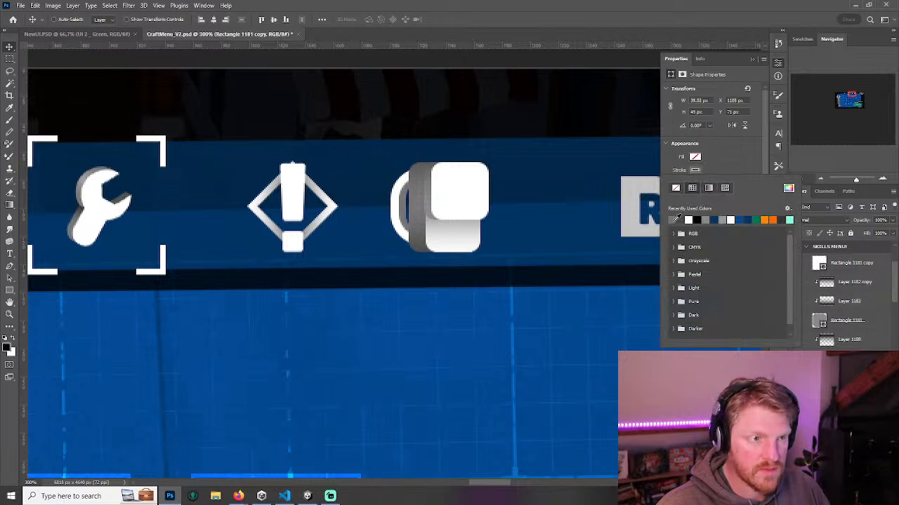
{"action": "left_click", "coordinate": [707, 220]}
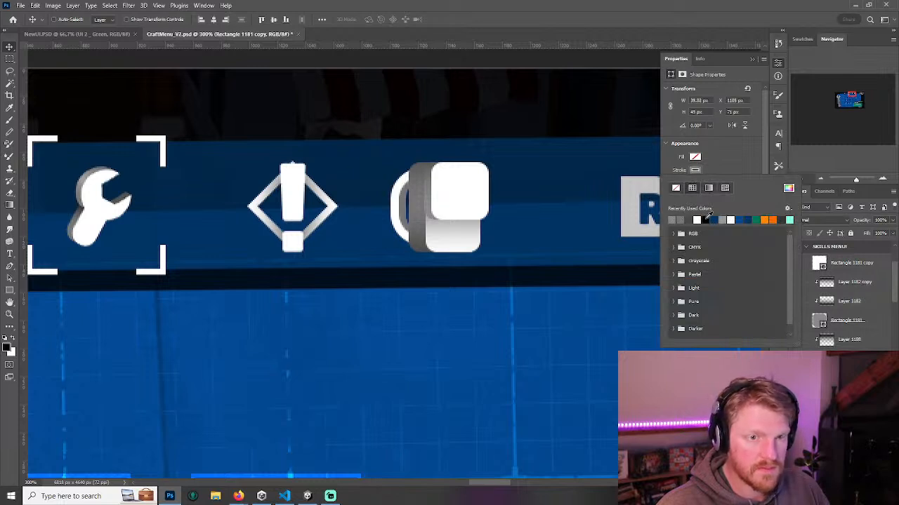
{"action": "key", "text": "Escape"}
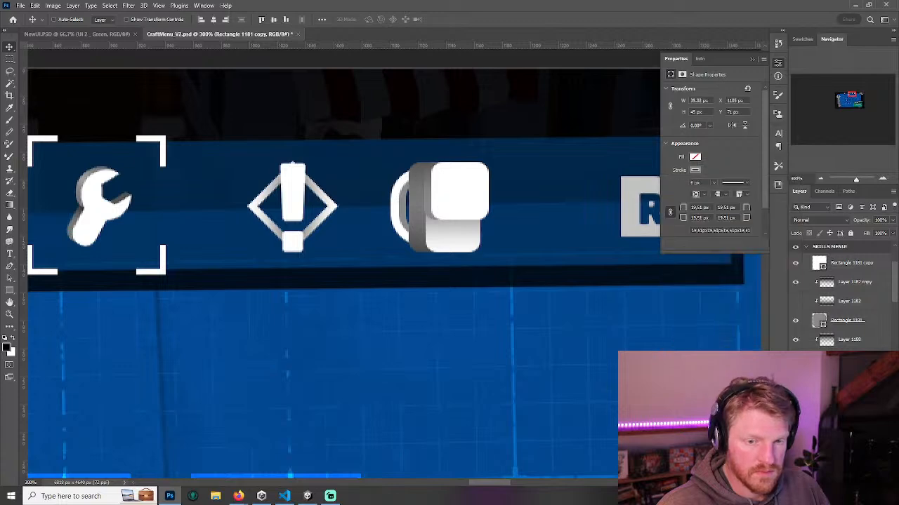
- Undo the outlined rear rectangle together with its recolouring, rounding, scaling and placement
{"action": "left_click", "coordinate": [821, 181]}
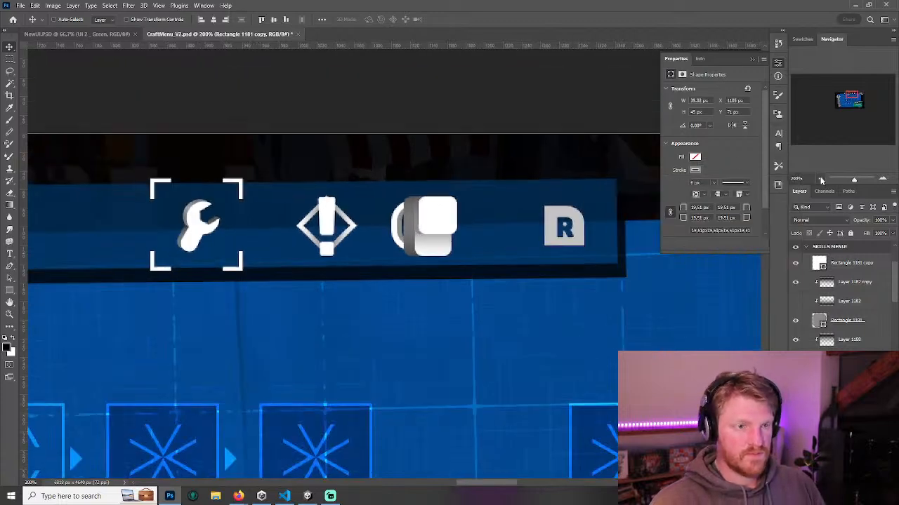
{"action": "left_click", "coordinate": [822, 181]}
{"action": "left_click", "coordinate": [821, 181]}
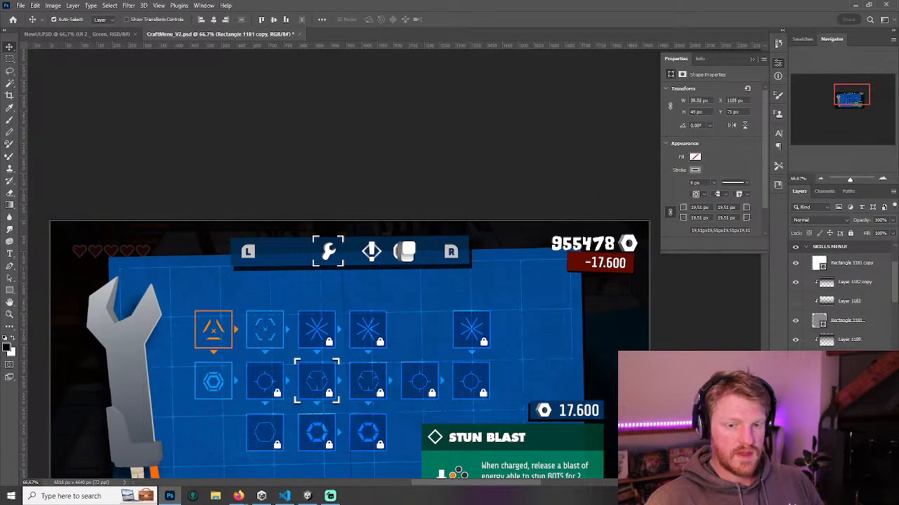
{"action": "key", "text": "ctrl+z"}
{"action": "key", "text": "ctrl+z"}
{"action": "key", "text": "ctrl+z"}
{"action": "key", "text": "ctrl+z"}
{"action": "key", "text": "ctrl+z"}
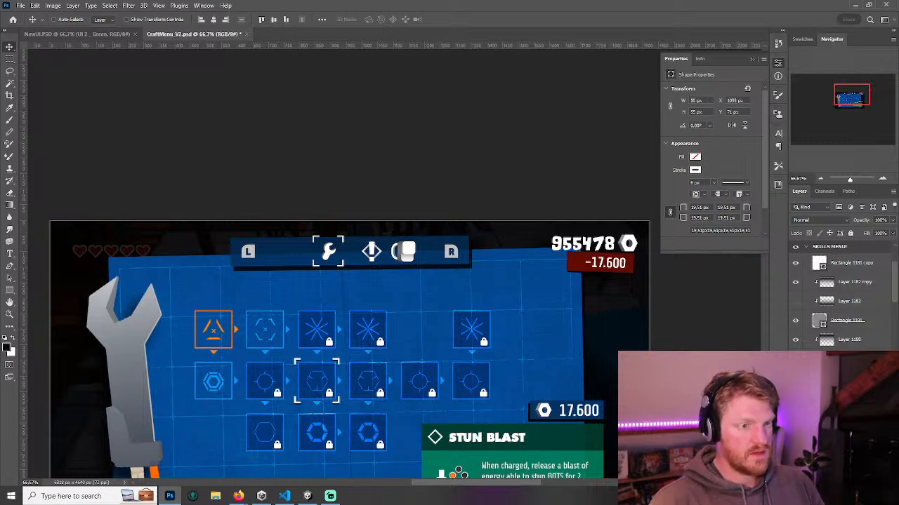
{"action": "key", "text": "ctrl+z"}
{"action": "key", "text": "ctrl+z"}
{"action": "key", "text": "ctrl+z"}
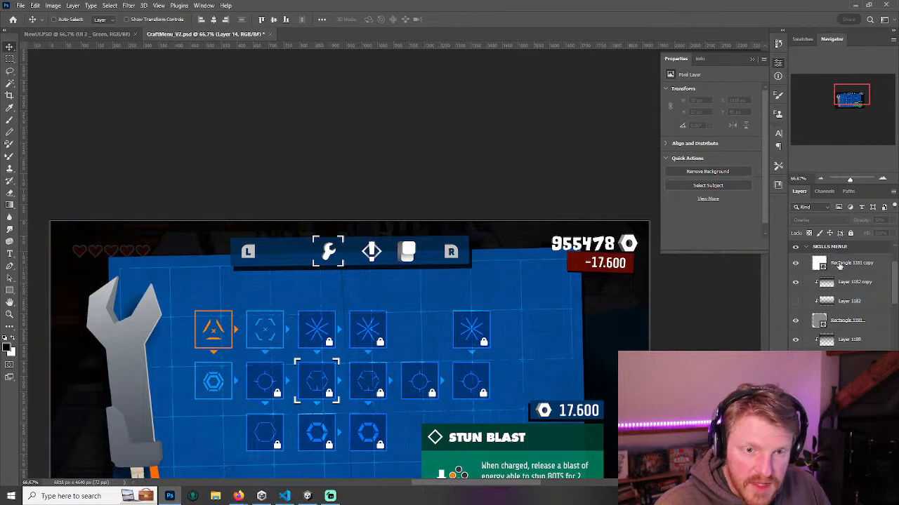
{"action": "key", "text": "ctrl+z"}
{"action": "key", "text": "ctrl+z"}
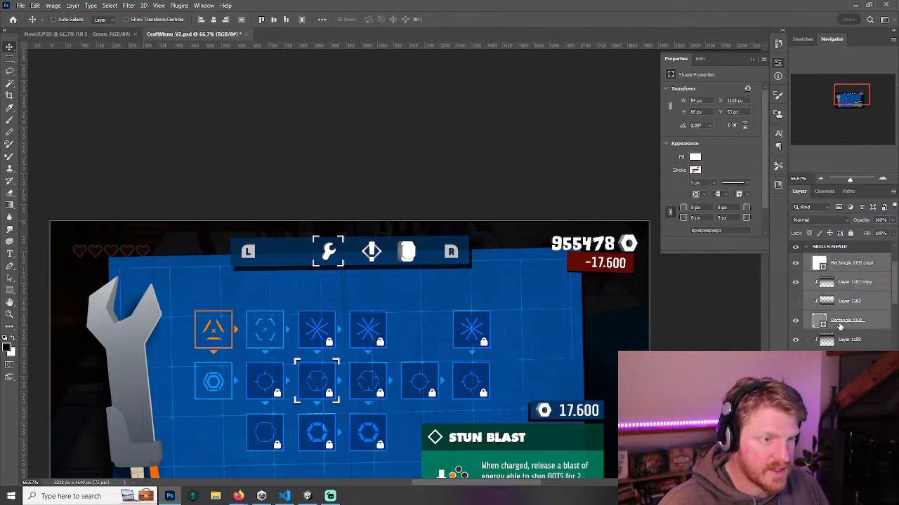
- Nudge the selected icon layers up and back down to fine-tune their vertical position in the navigation bar
{"action": "key", "text": "Up"}
{"action": "key", "text": "Up"}
{"action": "key", "text": "Up"}
{"action": "key", "text": "Up"}
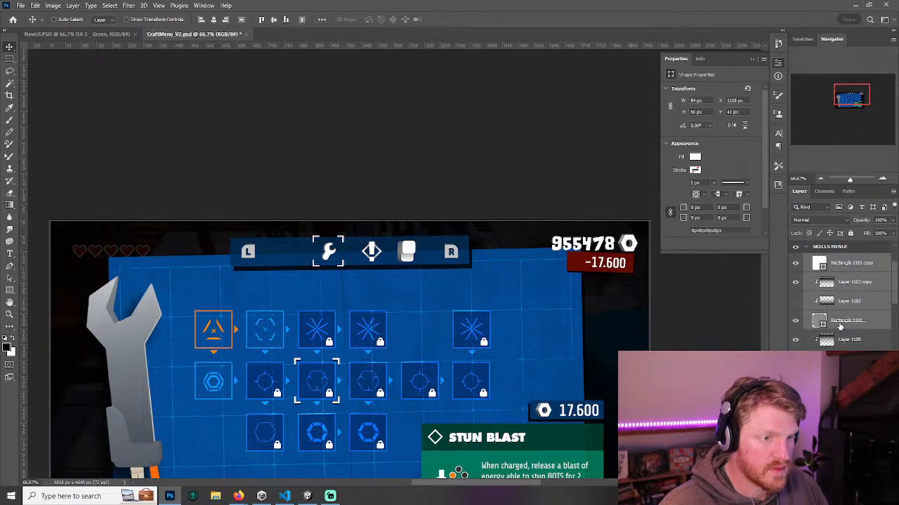
{"action": "key", "text": "Down"}
{"action": "key", "text": "Down"}
{"action": "key", "text": "Down"}
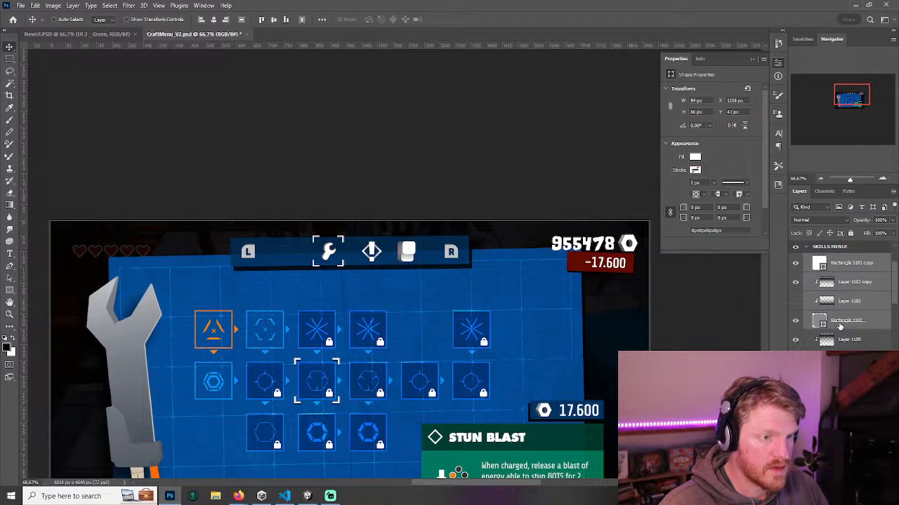
- Duplicate the front white rounded square of the navigation icon on its own layer
{"action": "key", "text": "ctrl+plus"}
{"action": "key", "text": "ctrl+plus"}
{"action": "key", "text": "ctrl+plus"}
{"action": "key", "text": "ctrl+plus"}
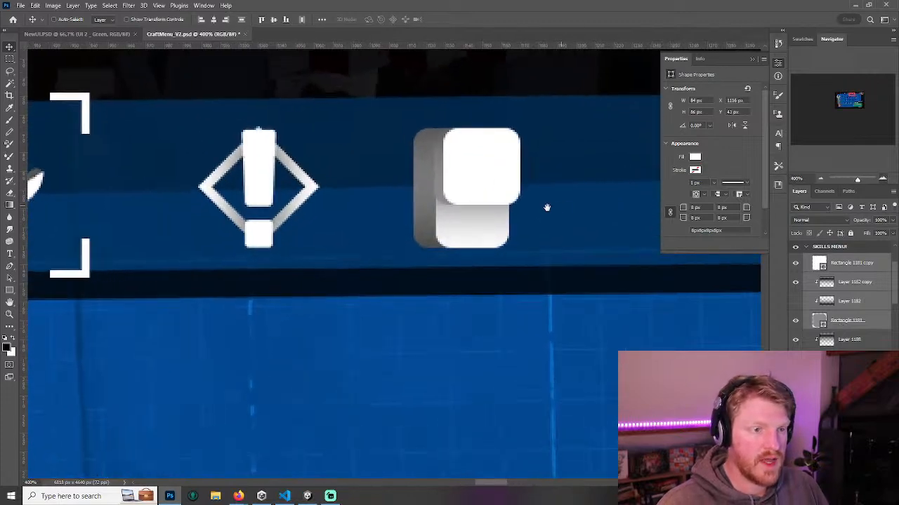
{"action": "left_click_drag", "start_coordinate": [553, 208], "coordinate": [502, 208]}
{"action": "left_click", "coordinate": [850, 263]}
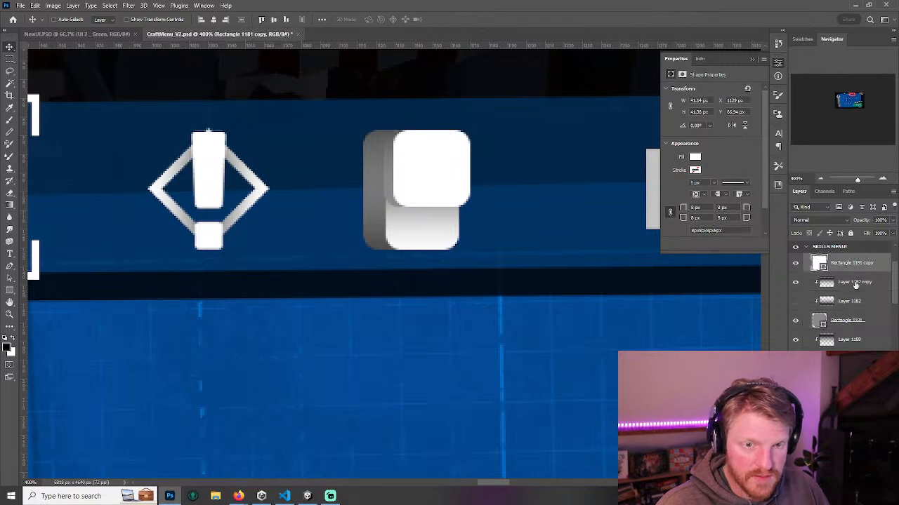
{"action": "key", "text": "ctrl+j"}
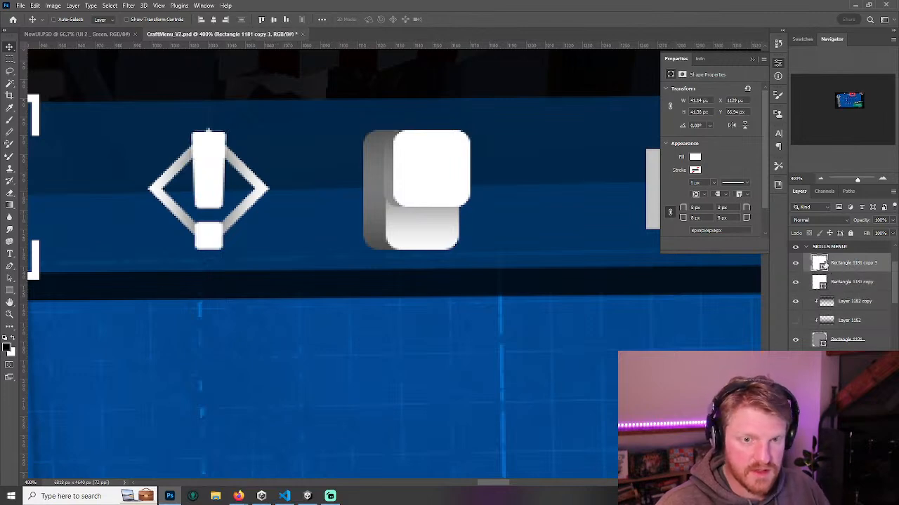
- Turn the duplicated square into an outline with no fill and a 6 px grey stroke
{"action": "left_click", "coordinate": [695, 170]}
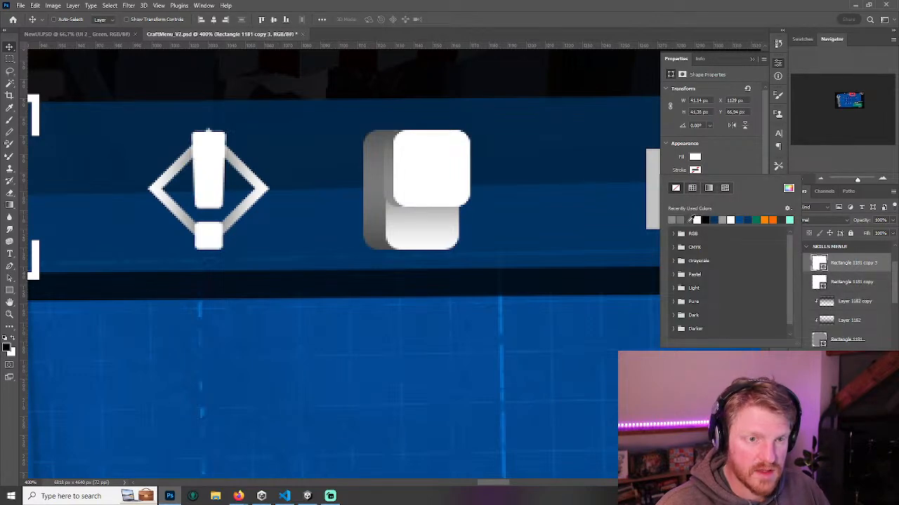
{"action": "left_click", "coordinate": [681, 220]}
{"action": "left_click", "coordinate": [697, 158]}
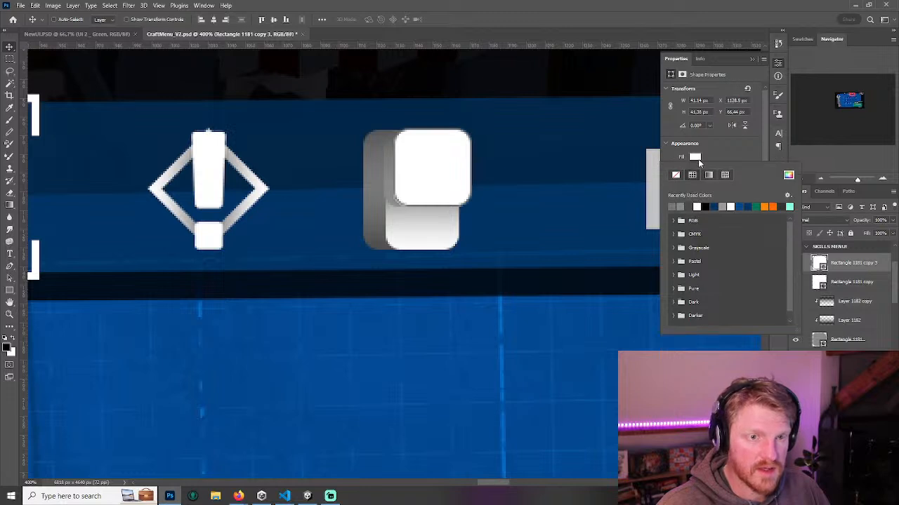
{"action": "left_click", "coordinate": [675, 175]}
{"action": "left_click", "coordinate": [721, 160]}
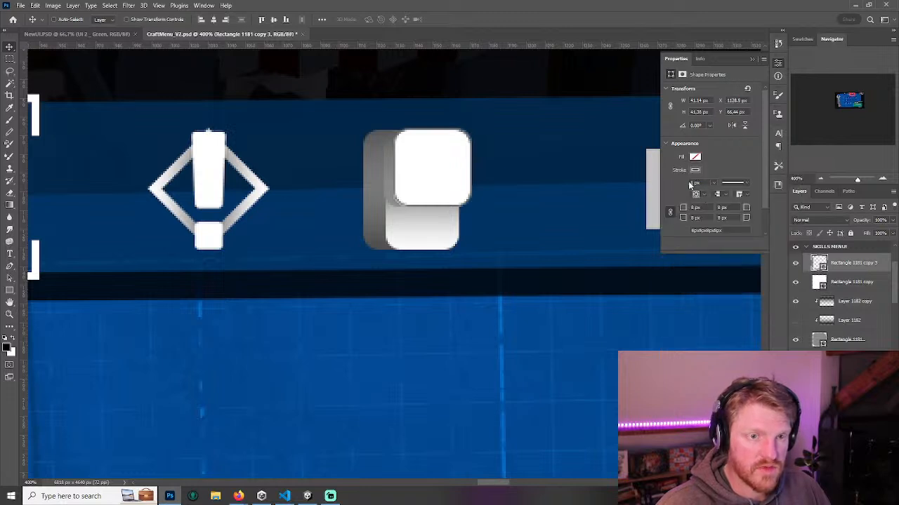
{"action": "type", "text": "6"}
{"action": "key", "text": "Return"}
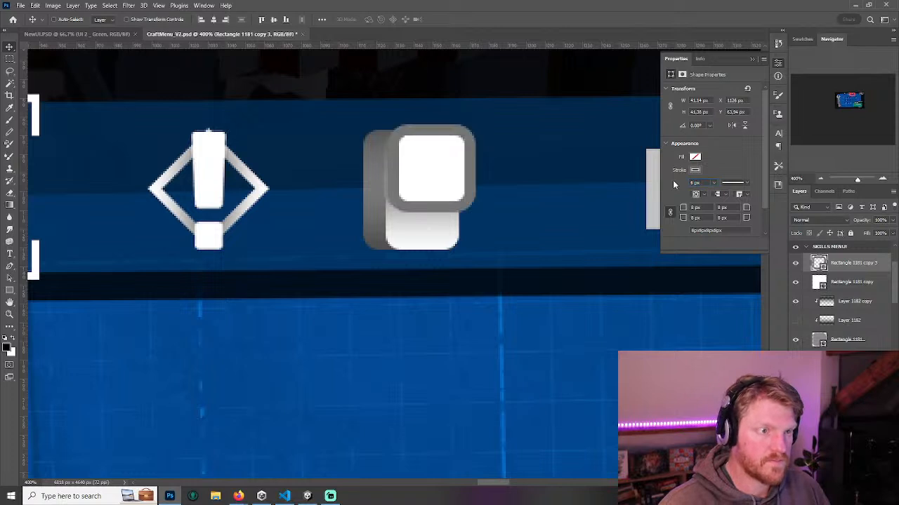
- Scale the grey outline to a ring about 18 px wide over the white squares' overlapping edge and thin its stroke to 3 px
{"action": "key", "text": "ctrl+t"}
{"action": "left_click_drag", "start_coordinate": [474, 127], "coordinate": [434, 210]}
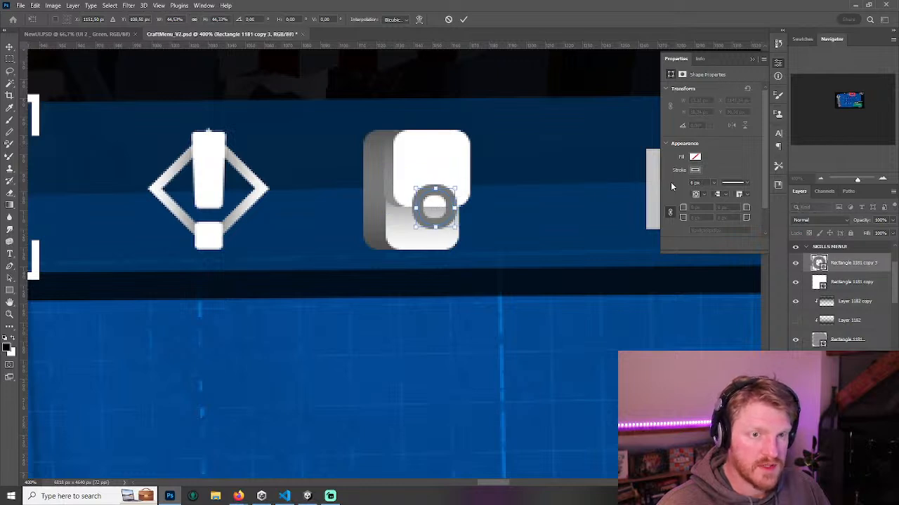
{"action": "key", "text": "Return"}
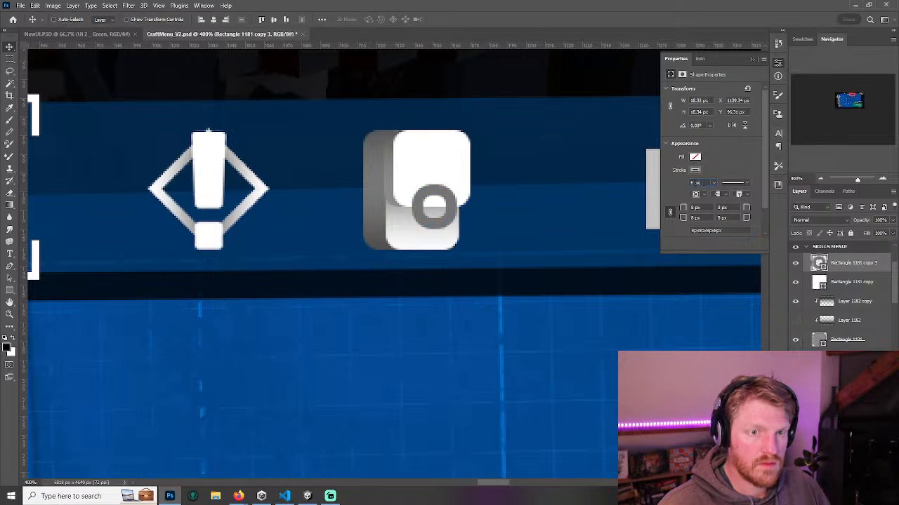
{"action": "left_click", "coordinate": [693, 183]}
{"action": "type", "text": "3"}
{"action": "key", "text": "Return"}
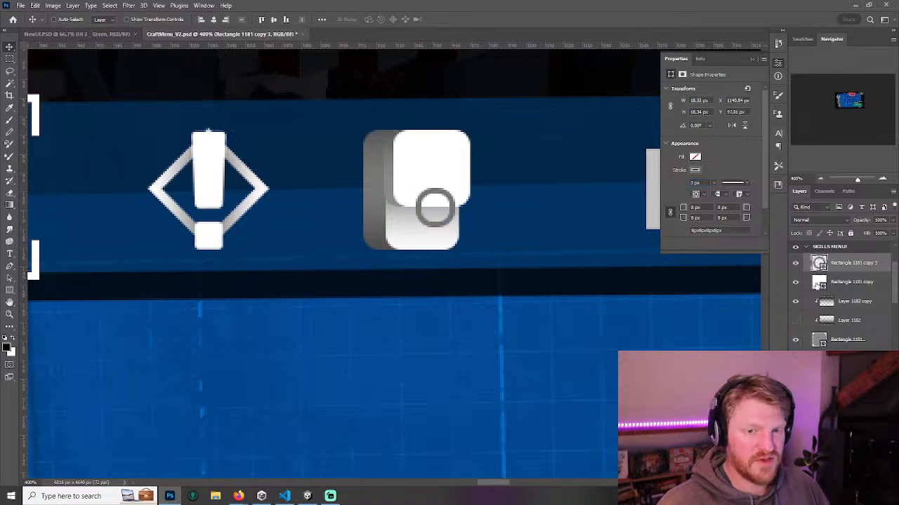
- Add a small grey vertical bar inside the lower half of the ring on a new layer and merge it with the ring
{"action": "key", "text": "m"}
{"action": "left_click_drag", "start_coordinate": [433, 208], "coordinate": [440, 223]}
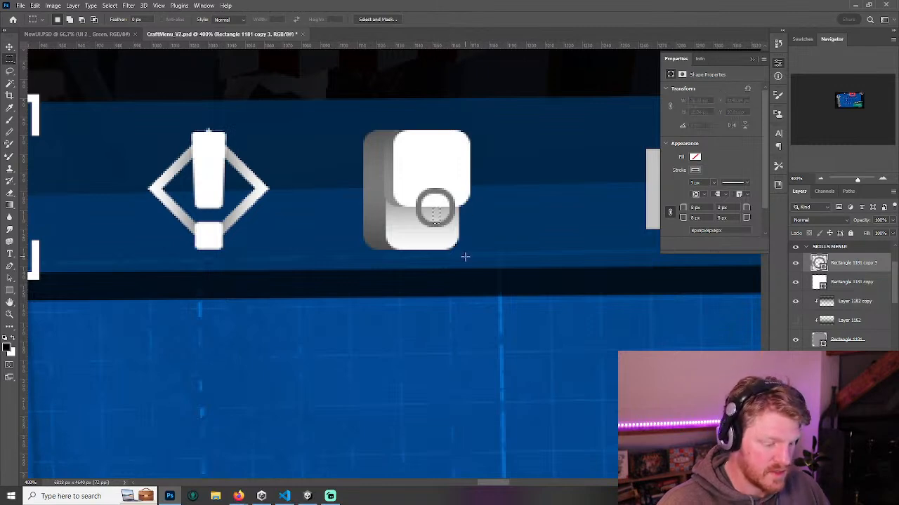
{"action": "key", "text": "b"}
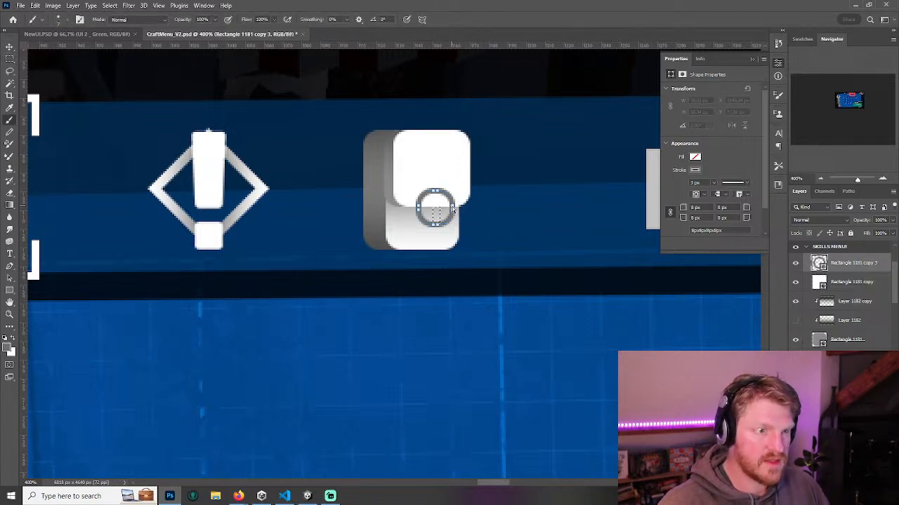
{"action": "left_click", "coordinate": [866, 483]}
{"action": "left_click", "coordinate": [841, 288], "text": "ctrl"}
{"action": "key", "text": "ctrl+e"}
{"action": "key", "text": "alt+BackSpace"}
{"action": "key", "text": "ctrl+d"}
{"action": "key", "text": "v"}
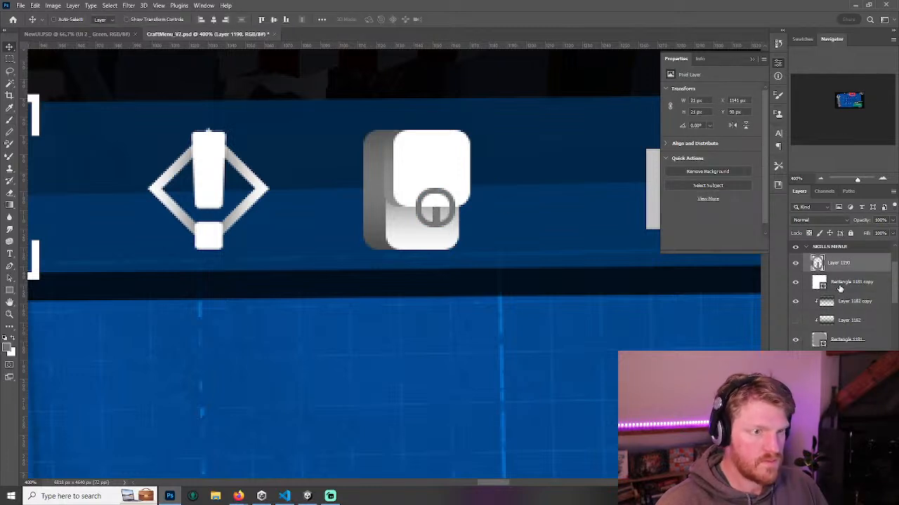
- Nudge the merged ring and bar up 3 px on the icon
{"action": "key", "text": "Up"}
{"action": "key", "text": "Up"}
{"action": "key", "text": "Up"}
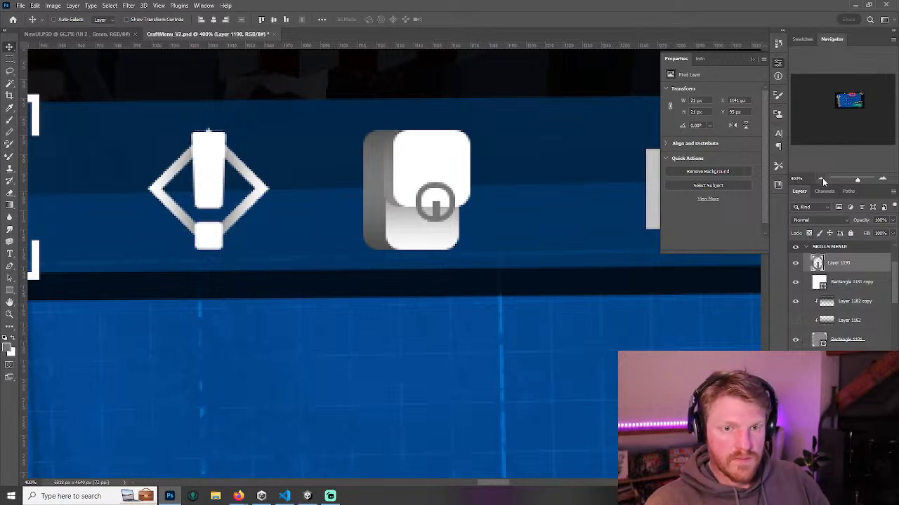
- Delete the merged ring-and-bar layer from the third icon
{"action": "left_click", "coordinate": [822, 178]}
{"action": "left_click", "coordinate": [822, 178]}
{"action": "left_click", "coordinate": [822, 178]}
{"action": "left_click", "coordinate": [822, 177]}
{"action": "left_click", "coordinate": [822, 178]}
{"action": "left_click", "coordinate": [822, 178]}
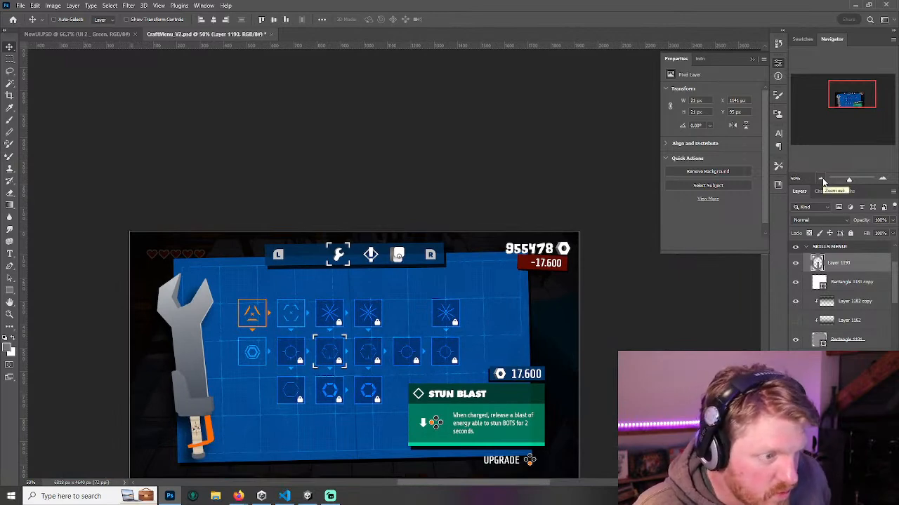
{"action": "key", "text": "Delete"}
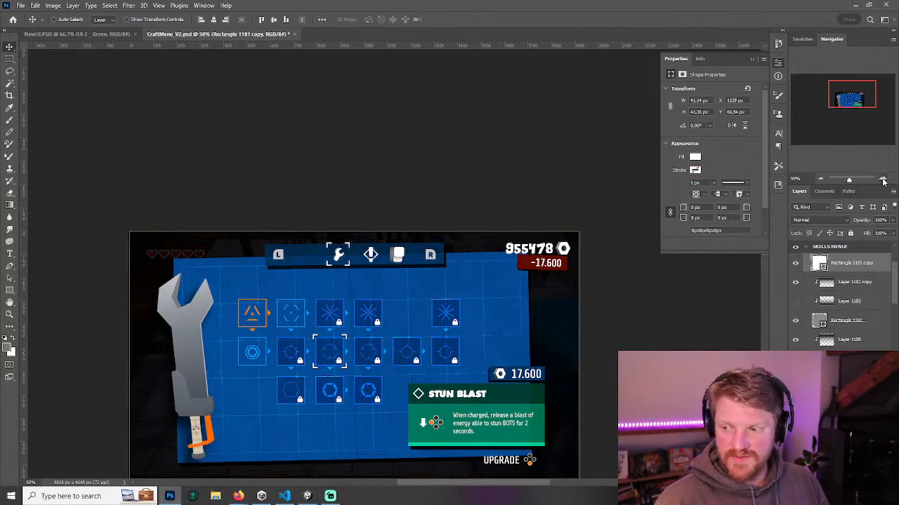
- Select the lower white rounded rectangle of the third icon in the navigation bar
{"action": "left_click", "coordinate": [882, 182]}
{"action": "left_click", "coordinate": [883, 181]}
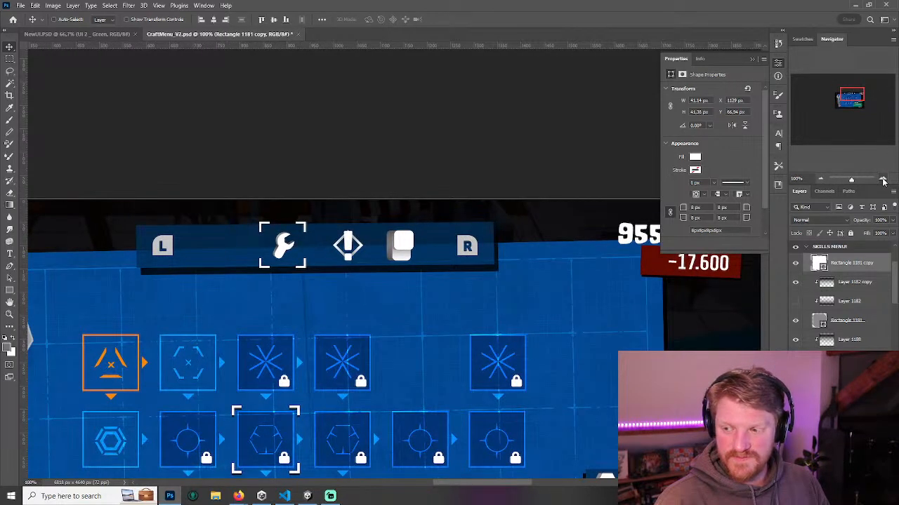
{"action": "left_click", "coordinate": [883, 182]}
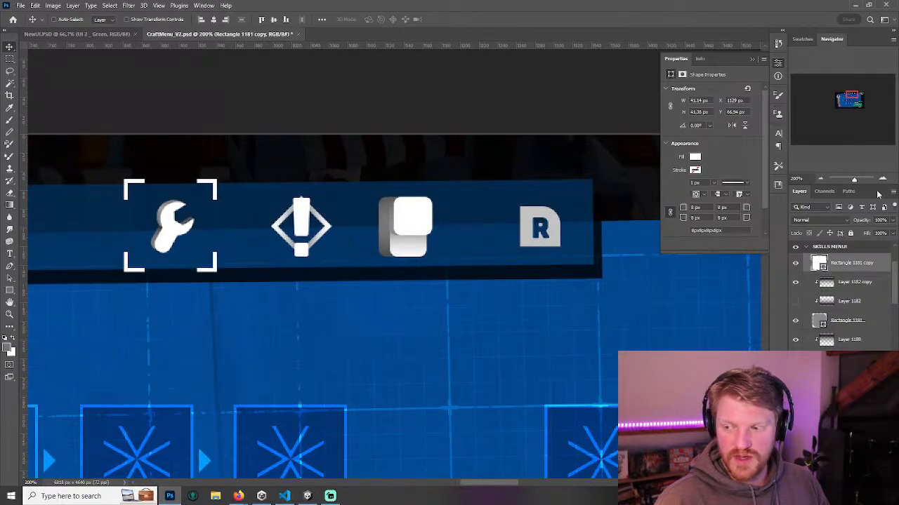
{"action": "left_click", "coordinate": [883, 181]}
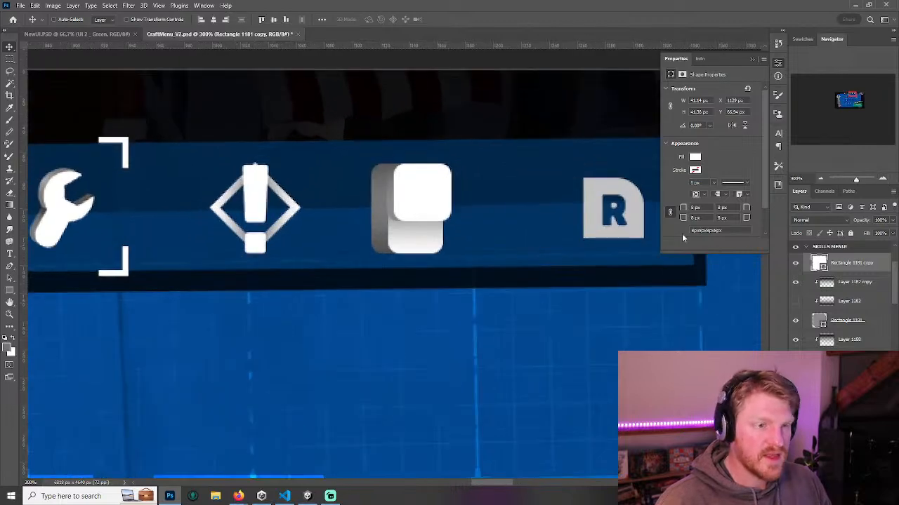
{"action": "left_click", "coordinate": [614, 211], "text": "ctrl"}
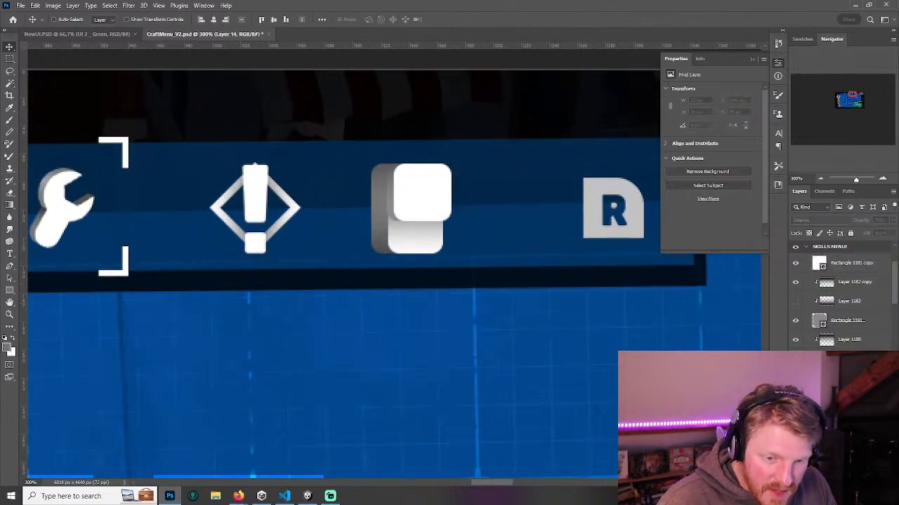
{"action": "left_click", "coordinate": [857, 269]}
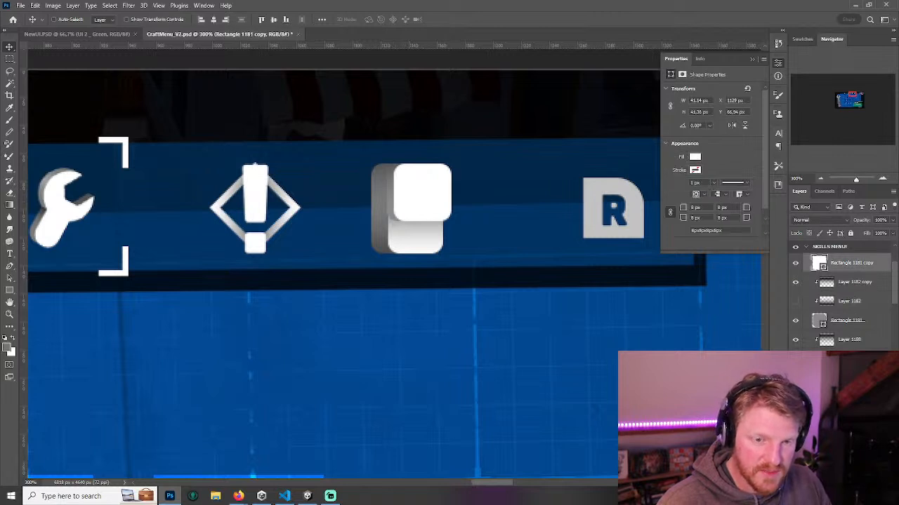
{"action": "left_click", "coordinate": [416, 238], "text": "ctrl"}
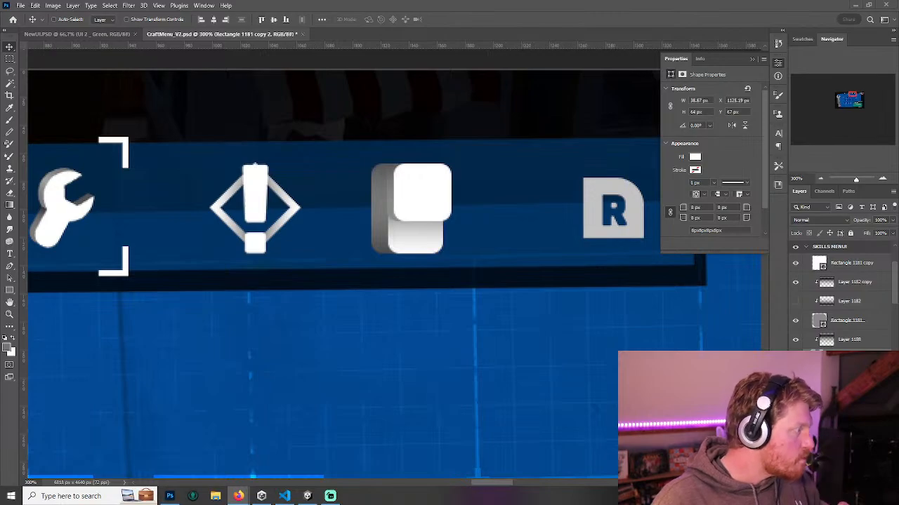
- Examine the backpack icon image results in Firefox for shape reference and return to Photoshop
{"action": "left_click_drag", "start_coordinate": [0, 73], "coordinate": [397, 34]}
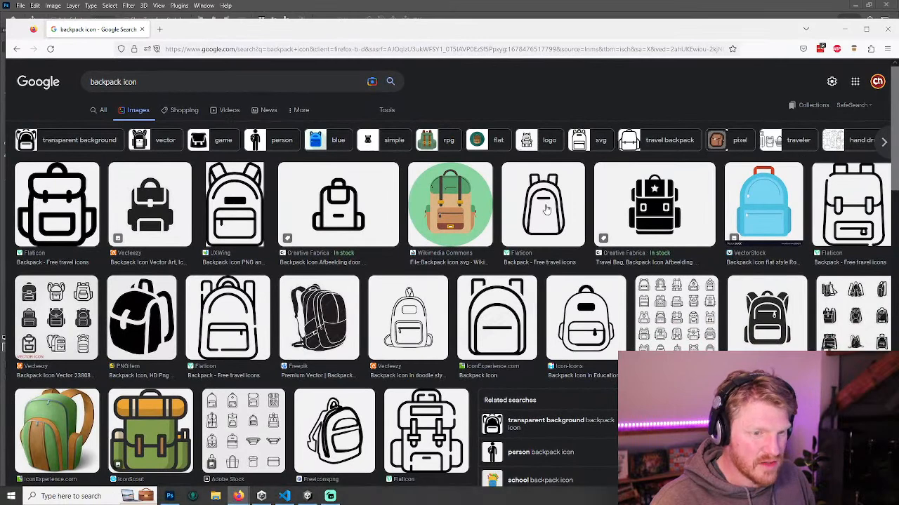
{"action": "left_click", "coordinate": [662, 205]}
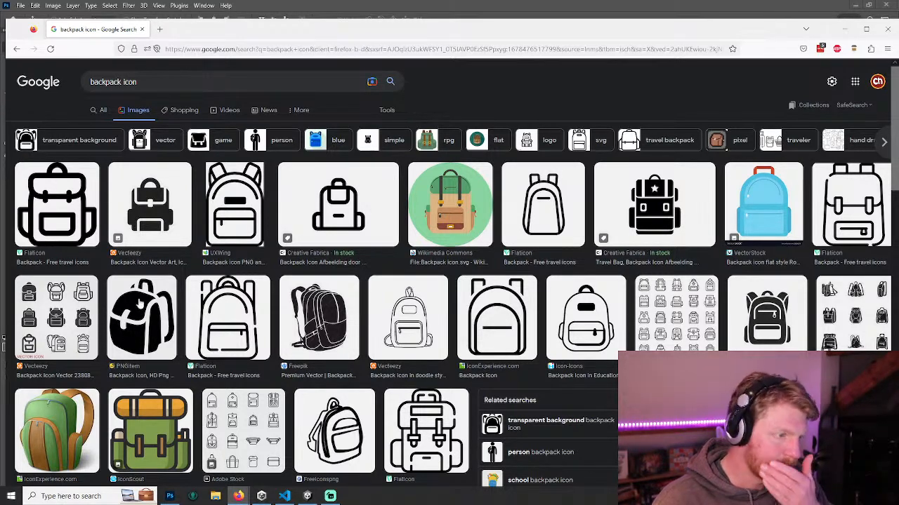
{"action": "left_click_drag", "start_coordinate": [505, 31], "coordinate": [0, 105]}
{"action": "key", "text": "alt+Tab"}
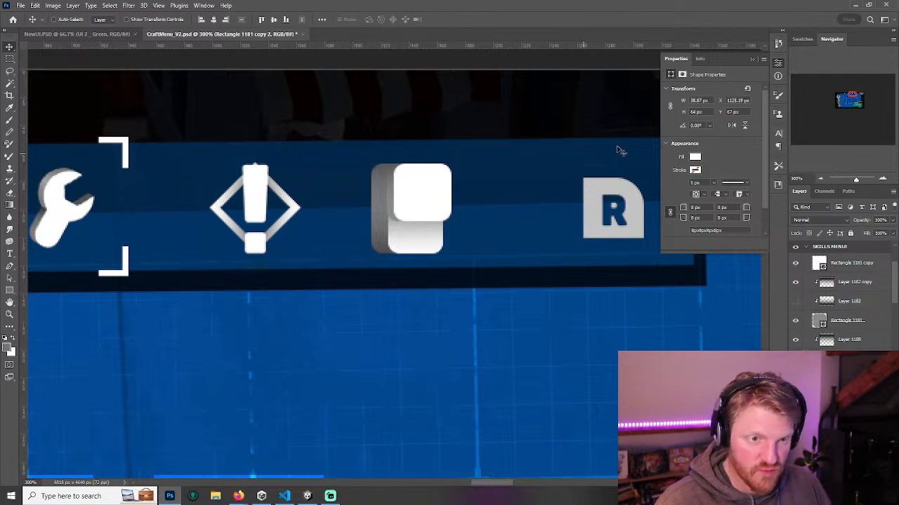
- Duplicate the lower white rectangle out to the icon's left side and narrow the copy to about 29 px wide
{"action": "left_click_drag", "start_coordinate": [422, 237], "coordinate": [386, 236]}
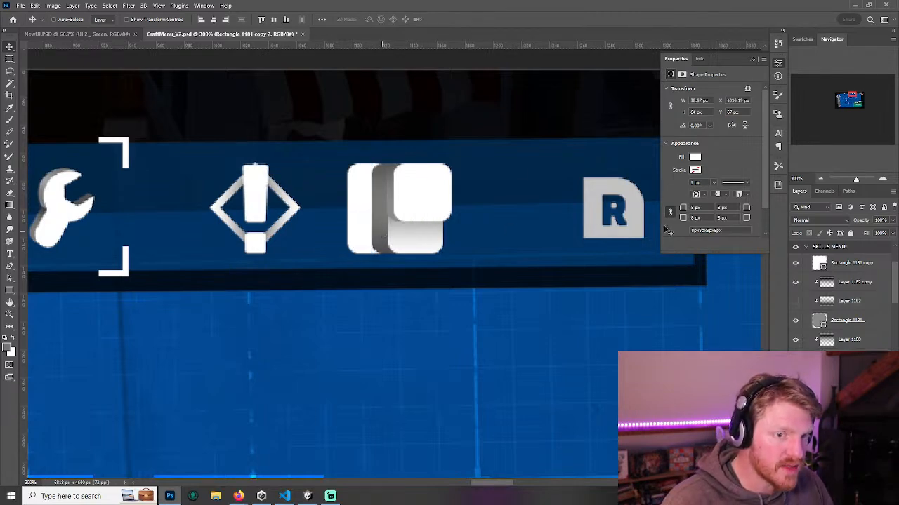
{"action": "key", "text": "ctrl+t"}
{"action": "mouse_move", "coordinate": [402, 163]}
{"action": "left_mouse_down"}
{"action": "mouse_move", "coordinate": [388, 177]}
{"action": "mouse_move", "coordinate": [391, 162]}
{"action": "left_mouse_up"}
{"action": "key", "text": "Return"}
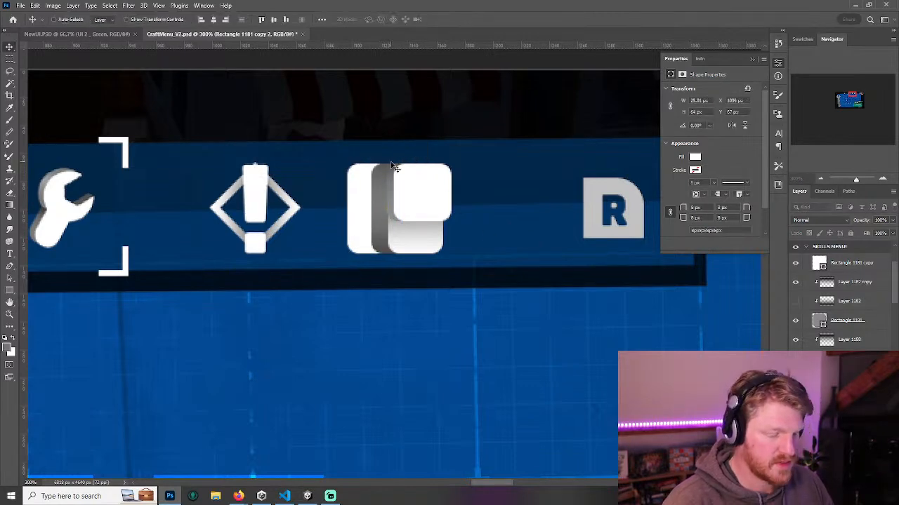
{"action": "key", "text": "ctrl+z"}
{"action": "key", "text": "ctrl+shift+z"}
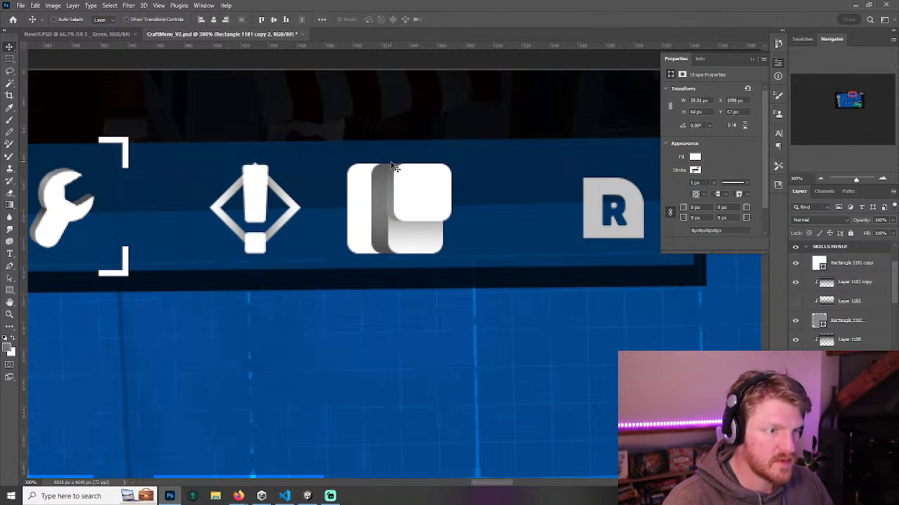
- Scale the rectangle copy down proportionally to about 27.2 by 60 px
{"action": "key", "text": "ctrl+t"}
{"action": "left_click_drag", "start_coordinate": [362, 255], "coordinate": [364, 247]}
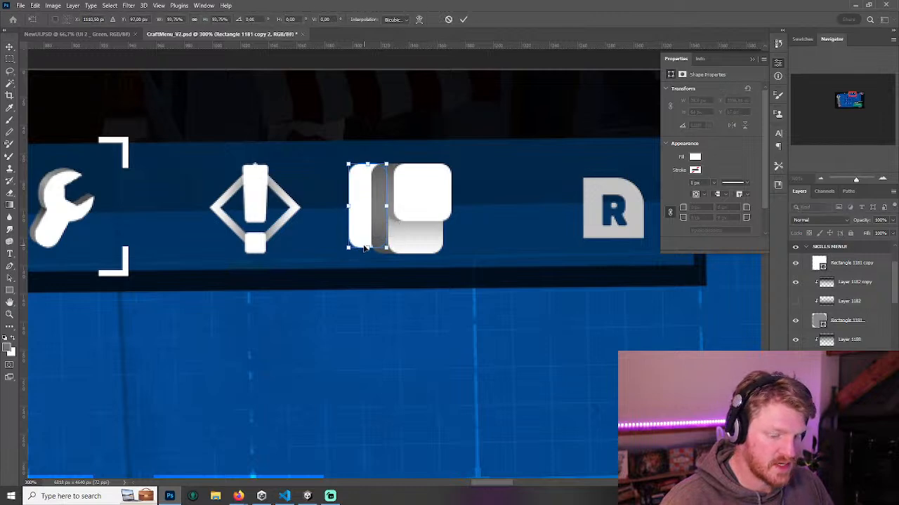
{"action": "key", "text": "Return"}
{"action": "key", "text": "ctrl+z"}
{"action": "key", "text": "ctrl+shift+z"}
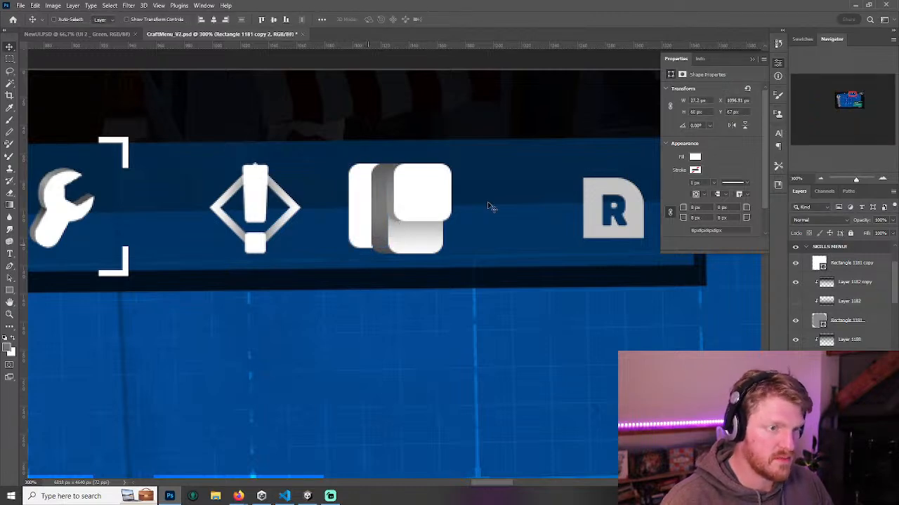
- Give the rectangle copy a 6 px white stroke and no fill
{"action": "left_click", "coordinate": [695, 170]}
{"action": "left_click", "coordinate": [711, 219]}
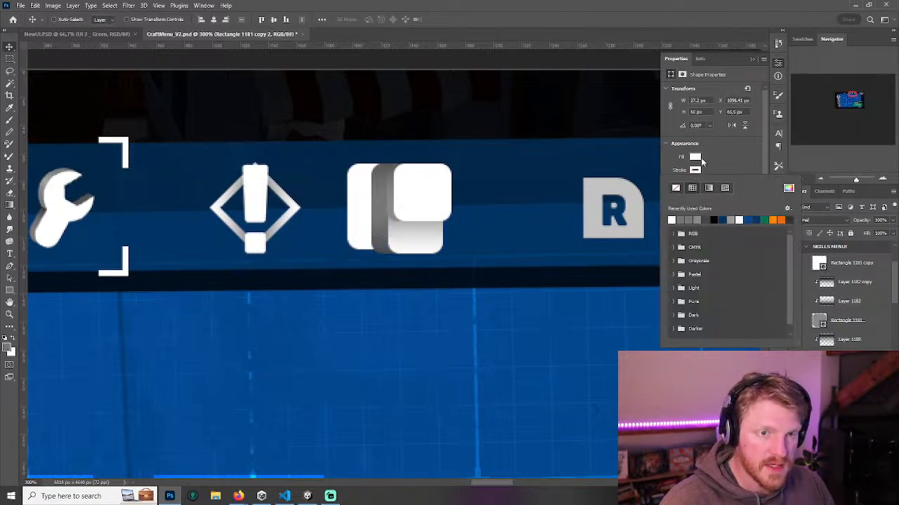
{"action": "left_click", "coordinate": [676, 175]}
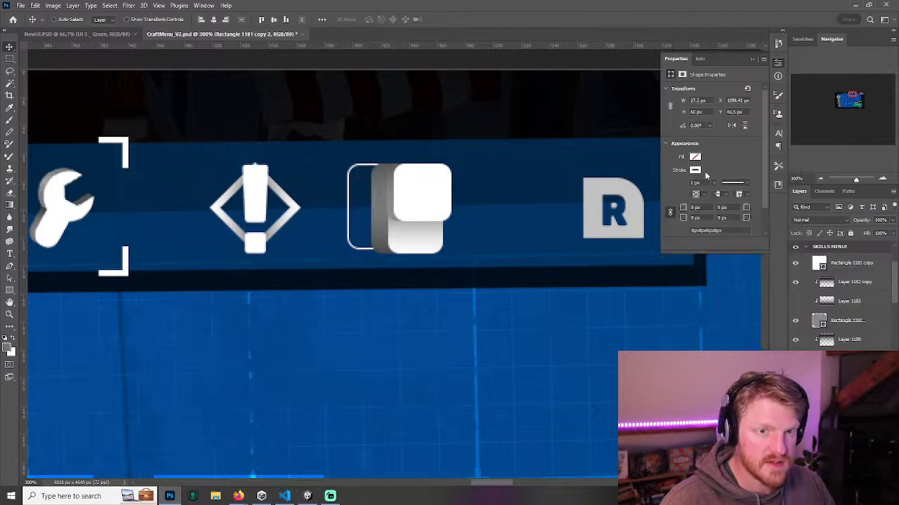
{"action": "left_click_drag", "start_coordinate": [706, 183], "coordinate": [672, 184]}
{"action": "type", "text": "6"}
{"action": "key", "text": "Return"}
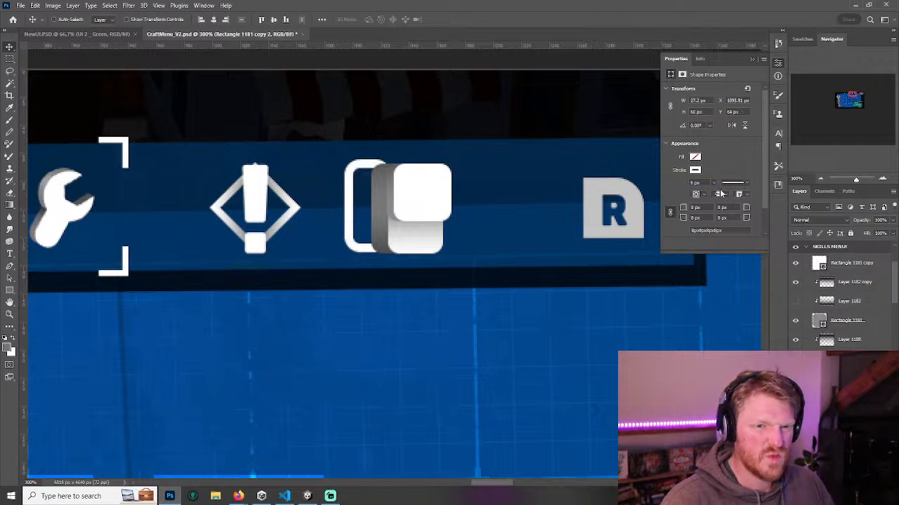
- Align the stroke of the rectangle outline to the inside of its path
{"action": "left_click", "coordinate": [746, 183]}
{"action": "left_click", "coordinate": [751, 167]}
{"action": "left_click", "coordinate": [698, 195]}
{"action": "left_click", "coordinate": [702, 202]}
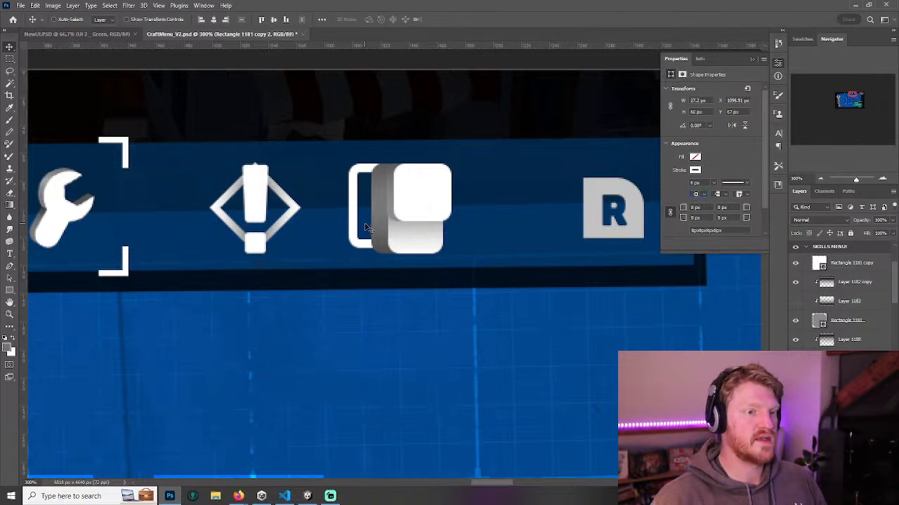
- Shrink the rectangle outline to about 26 by 56 px and nudge it right to X 1101 px
{"action": "left_click", "coordinate": [820, 181]}
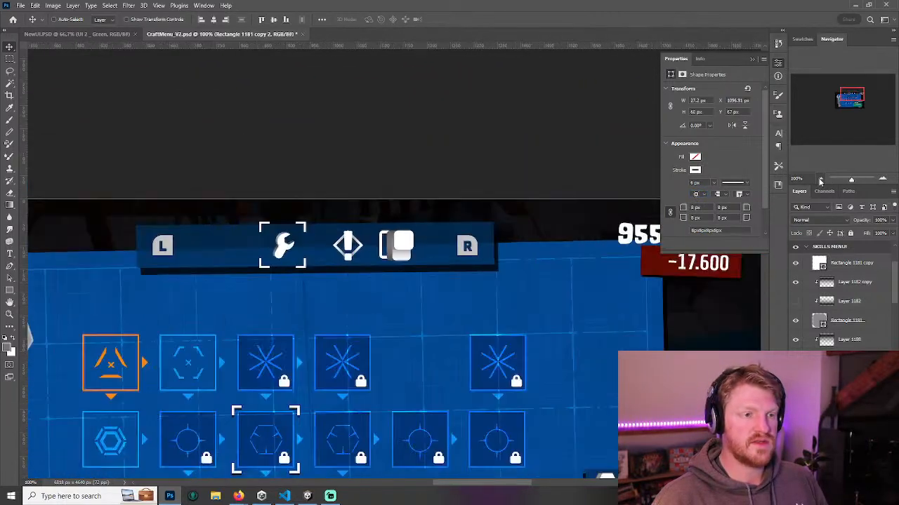
{"action": "left_click", "coordinate": [820, 181]}
{"action": "key", "text": "ctrl+plus"}
{"action": "key", "text": "ctrl+plus"}
{"action": "key", "text": "ctrl+t"}
{"action": "left_click_drag", "start_coordinate": [363, 197], "coordinate": [370, 204]}
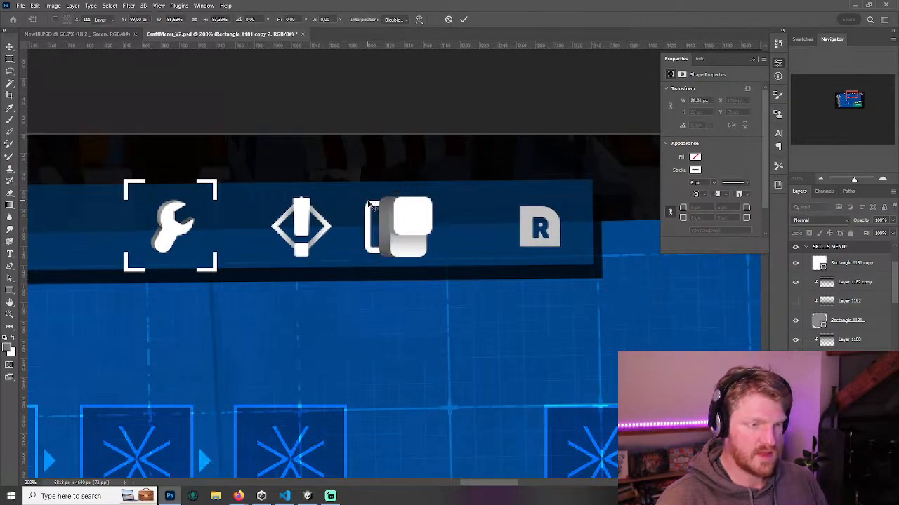
{"action": "key", "text": "Return"}
{"action": "key", "text": "Right"}
{"action": "key", "text": "Right"}
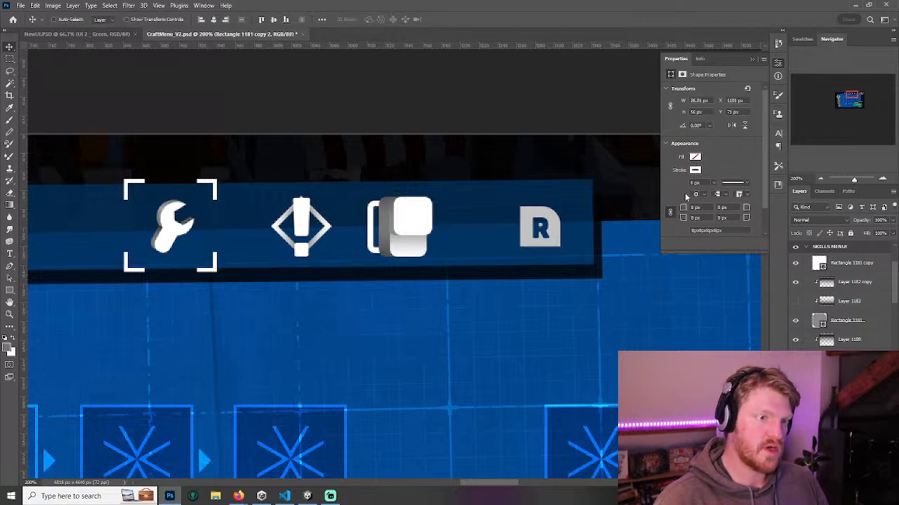
- Group all the layers that make up the backpack icon
{"action": "left_click", "coordinate": [847, 265]}
{"action": "left_click", "coordinate": [846, 359], "text": "shift"}
{"action": "key", "text": "ctrl+g"}
{"action": "left_click_drag", "start_coordinate": [435, 245], "coordinate": [319, 239]}
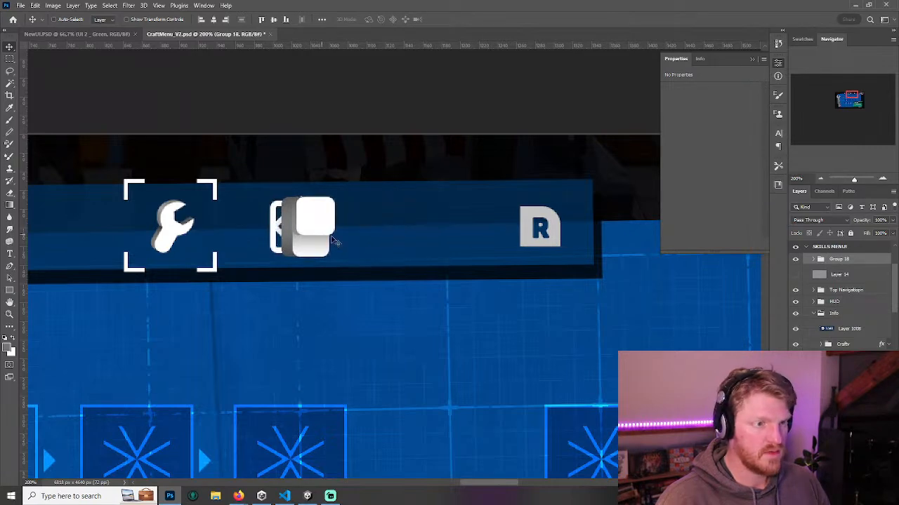
{"action": "key", "text": "ctrl+z"}
{"action": "key", "text": "ctrl+t"}
{"action": "mouse_move", "coordinate": [460, 224]}
{"action": "left_mouse_down"}
{"action": "mouse_move", "coordinate": [441, 225]}
{"action": "mouse_move", "coordinate": [460, 225]}
{"action": "left_mouse_up"}
{"action": "key", "text": "Return"}
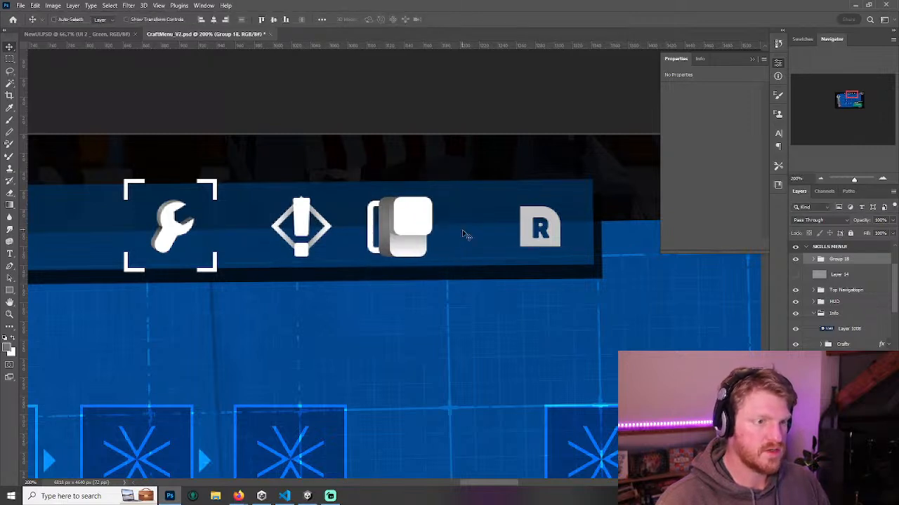
- Inside the icon group, create a pixel-layer copy of the strap outline and recolour it grey with its transparent pixels locked
{"action": "left_click", "coordinate": [815, 260]}
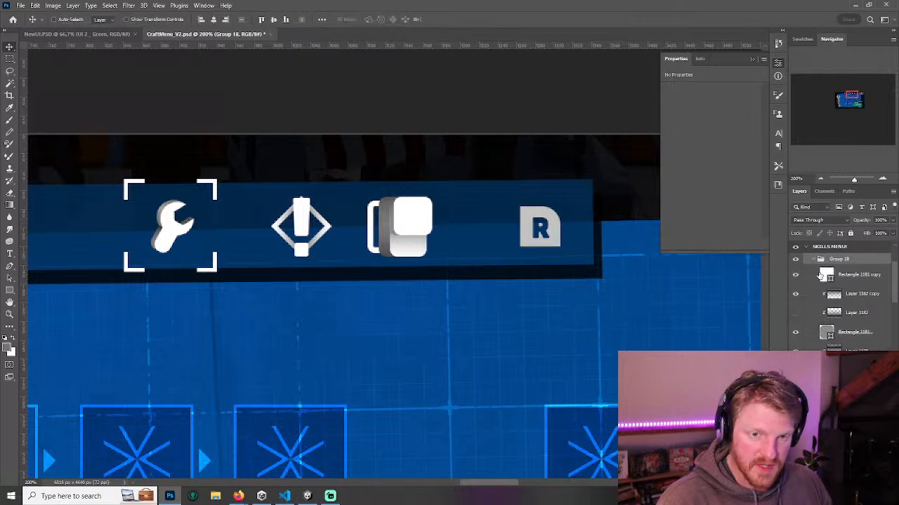
{"action": "left_click", "coordinate": [855, 379]}
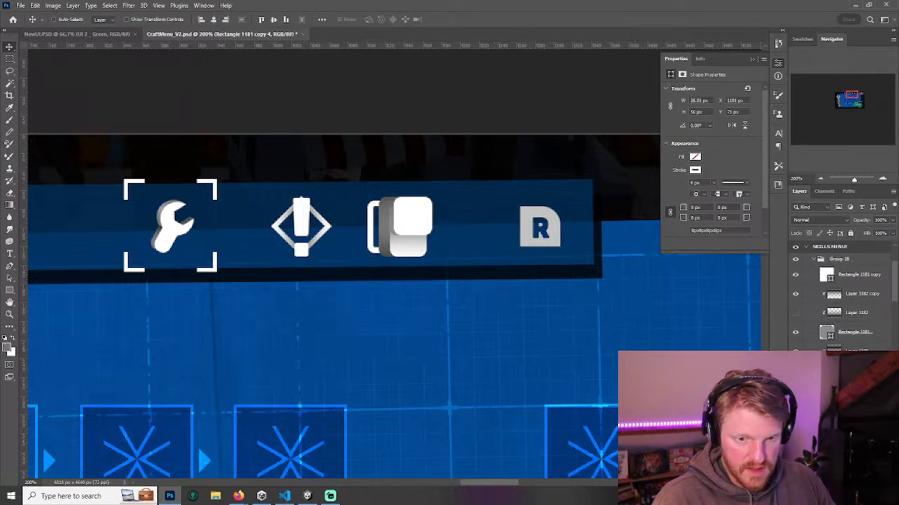
{"action": "left_click", "coordinate": [855, 421]}
{"action": "scroll", "coordinate": [855, 421], "scroll_direction": "down", "scroll_amount": 2}
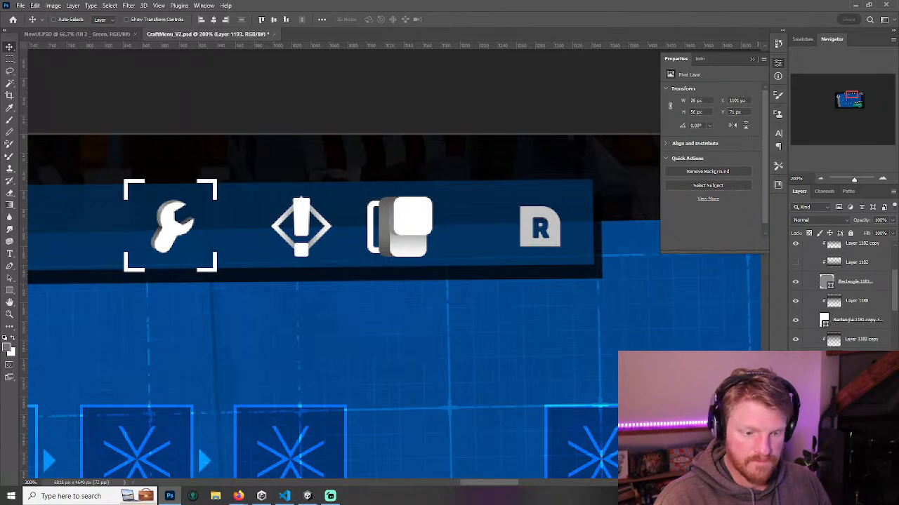
{"action": "key", "text": "b"}
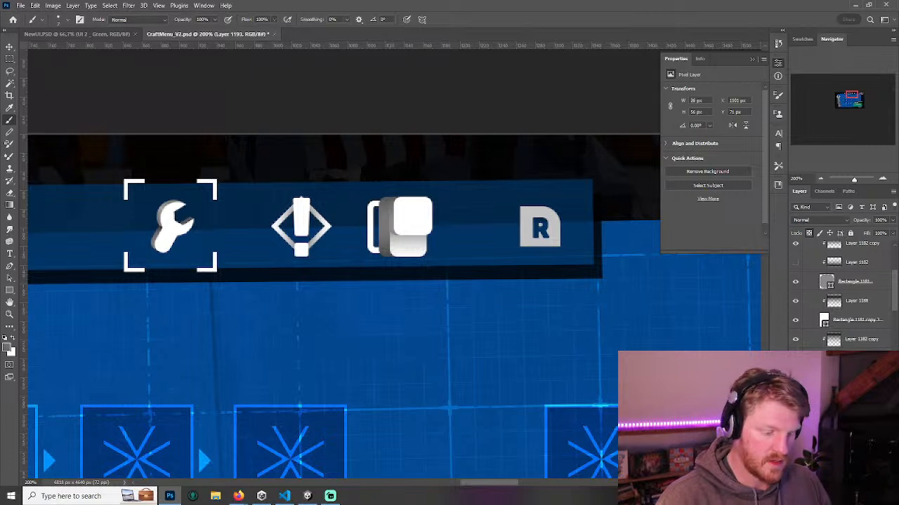
- Offset the grey strap copy 3 px to the left of the white outline, at X 1098 px
{"action": "key", "text": "v"}
{"action": "key", "text": "Right"}
{"action": "key", "text": "Right"}
{"action": "key", "text": "Right"}
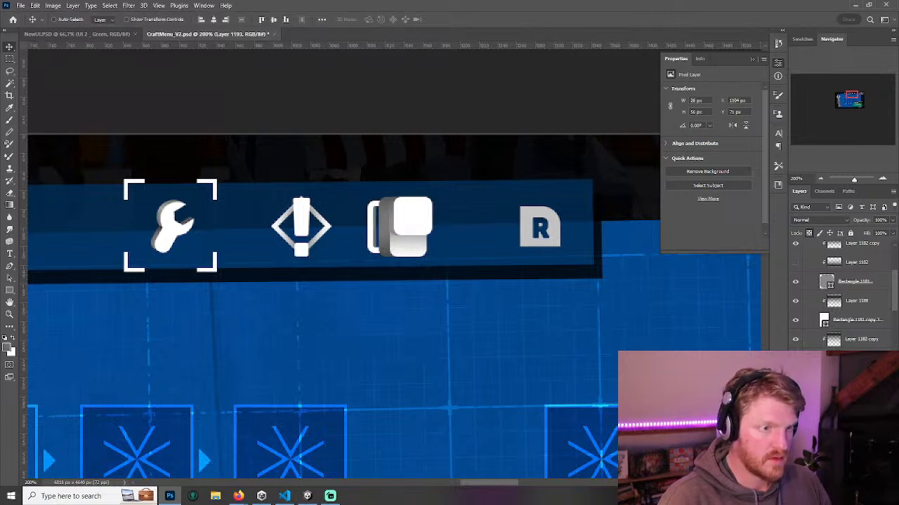
{"action": "key", "text": "Left"}
{"action": "key", "text": "Left"}
{"action": "key", "text": "Left"}
{"action": "key", "text": "Left"}
{"action": "key", "text": "Left"}
{"action": "key", "text": "Left"}
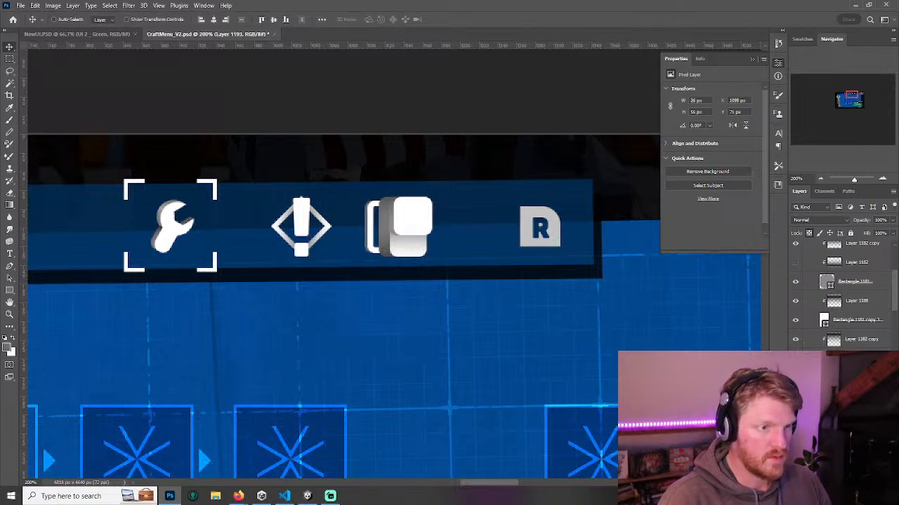
- Nudge the grey strap copy to the right until its X position is 1103 px
{"action": "key", "text": "Right"}
{"action": "key", "text": "Right"}
{"action": "key", "text": "Right"}
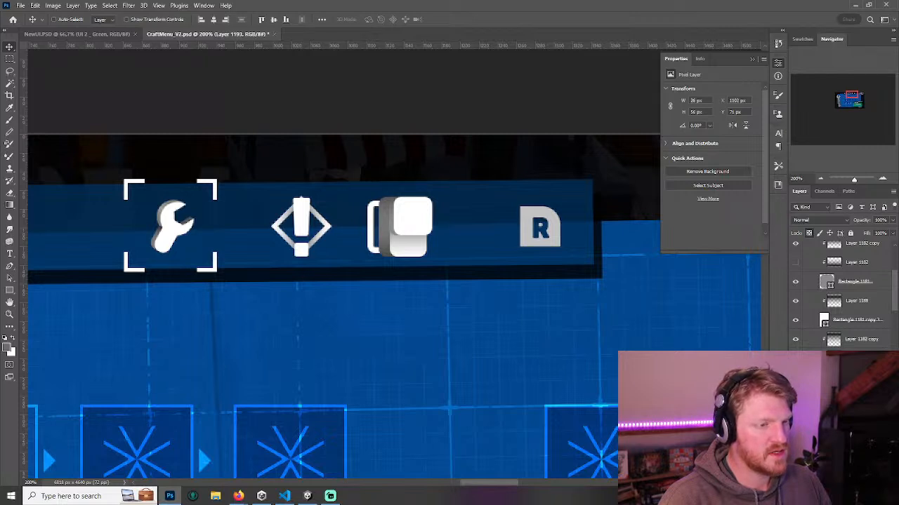
{"action": "key", "text": "Right"}
{"action": "key", "text": "Right"}
{"action": "key", "text": "Right"}
{"action": "key", "text": "Right"}
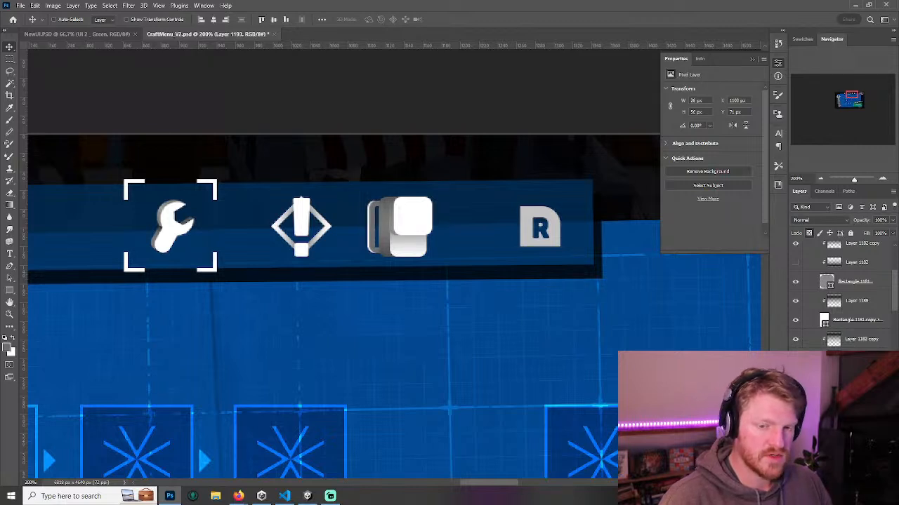
- Select the white strap outline and nudge it a few pixels right so it sits closer to the backpack body
{"action": "left_click", "coordinate": [858, 395]}
{"action": "key", "text": "Right"}
{"action": "key", "text": "Right"}
{"action": "key", "text": "Right"}
{"action": "key", "text": "Right"}
{"action": "key", "text": "Right"}
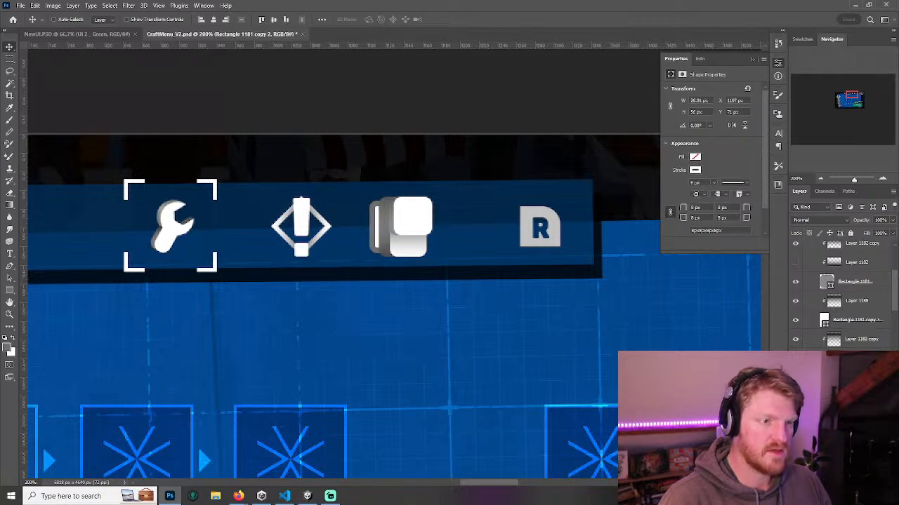
- Move the white strap outline and its grey copy left together, bringing the white outline to X 1100 px
{"action": "left_click", "coordinate": [821, 180]}
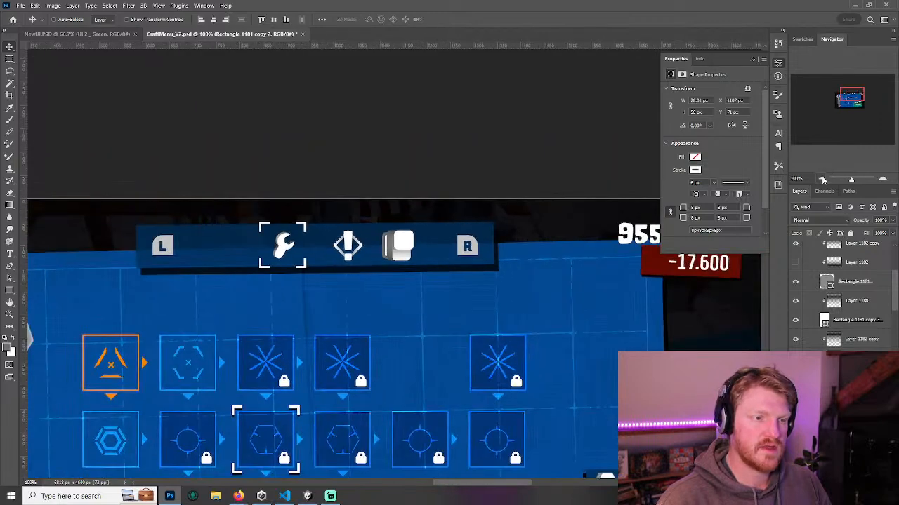
{"action": "left_click", "coordinate": [822, 180]}
{"action": "left_click", "coordinate": [883, 179]}
{"action": "left_click", "coordinate": [882, 179]}
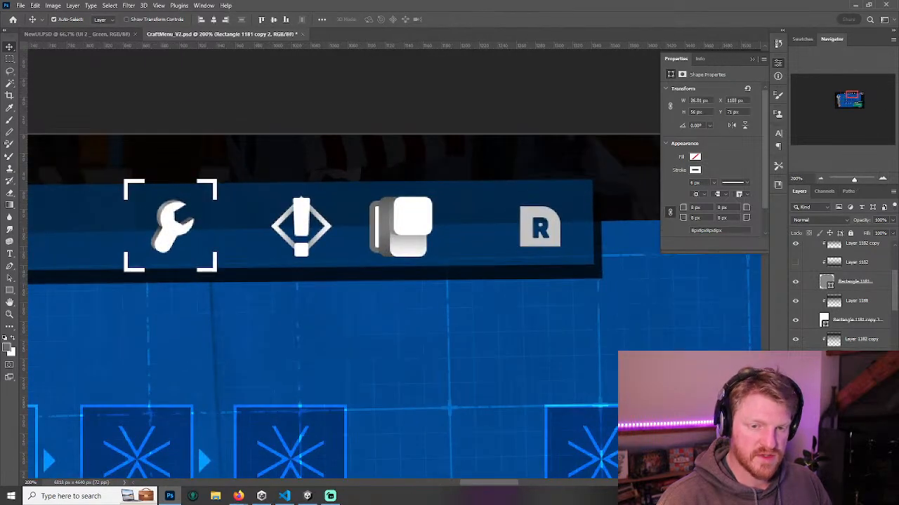
{"action": "key", "text": "Left"}
{"action": "key", "text": "Left"}
{"action": "key", "text": "Left"}
{"action": "key", "text": "Left"}
{"action": "key", "text": "Left"}
{"action": "key", "text": "Left"}
{"action": "key", "text": "Left"}
{"action": "key", "text": "Left"}
{"action": "key", "text": "Right"}
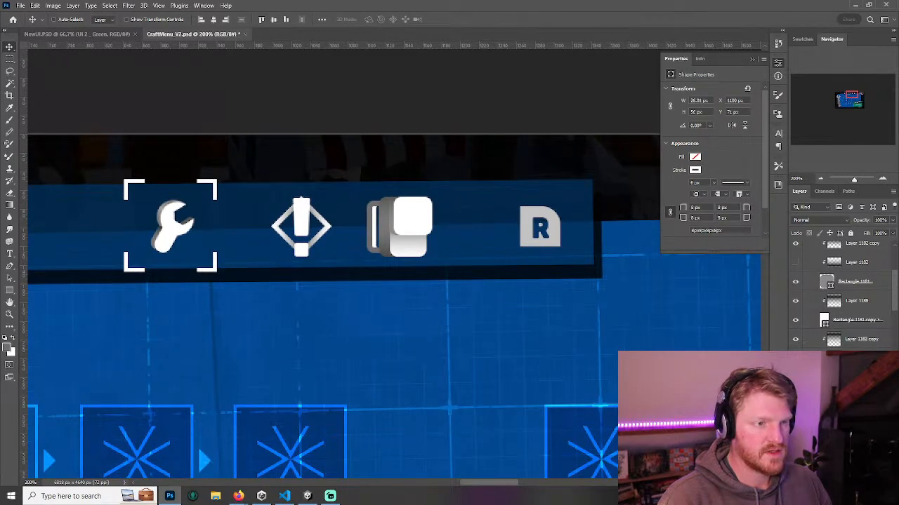
- Narrow the white strap outline with a free transform to about 21 px wide
{"action": "key", "text": "ctrl+t"}
{"action": "left_click_drag", "start_coordinate": [385, 227], "coordinate": [396, 226]}
{"action": "key", "text": "Return"}
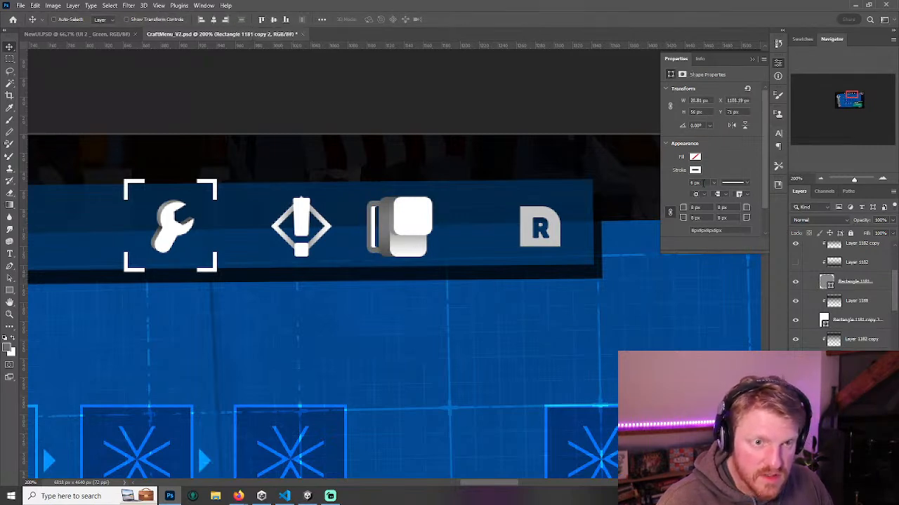
- On a new layer, select an area about 40 by 70 px around the strap and shade the white outline with a gradient
{"action": "left_click", "coordinate": [882, 171]}
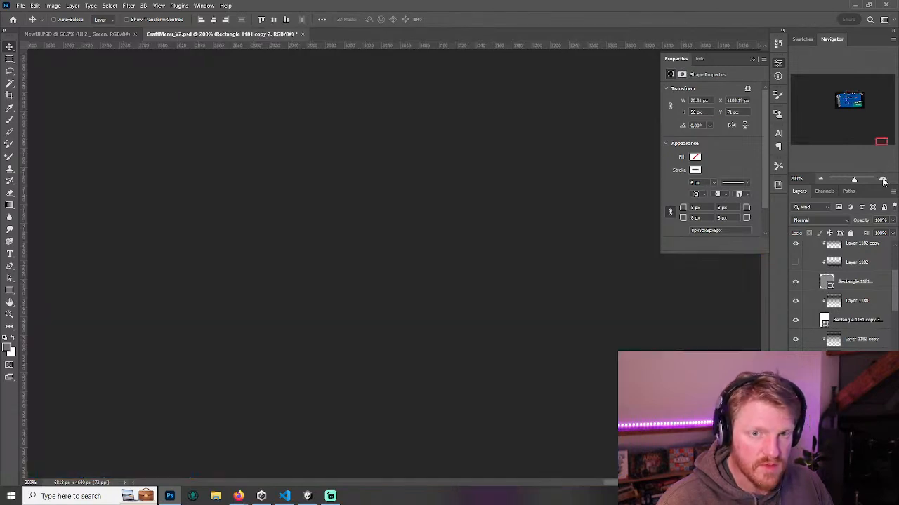
{"action": "left_click", "coordinate": [845, 97]}
{"action": "left_click_drag", "start_coordinate": [845, 97], "coordinate": [851, 94]}
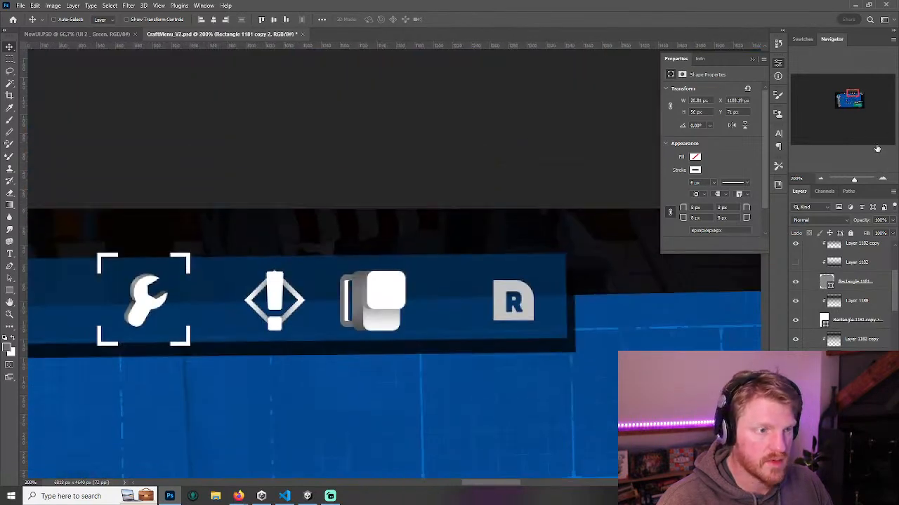
{"action": "double_click", "coordinate": [882, 179]}
{"action": "left_click_drag", "start_coordinate": [540, 328], "coordinate": [573, 246]}
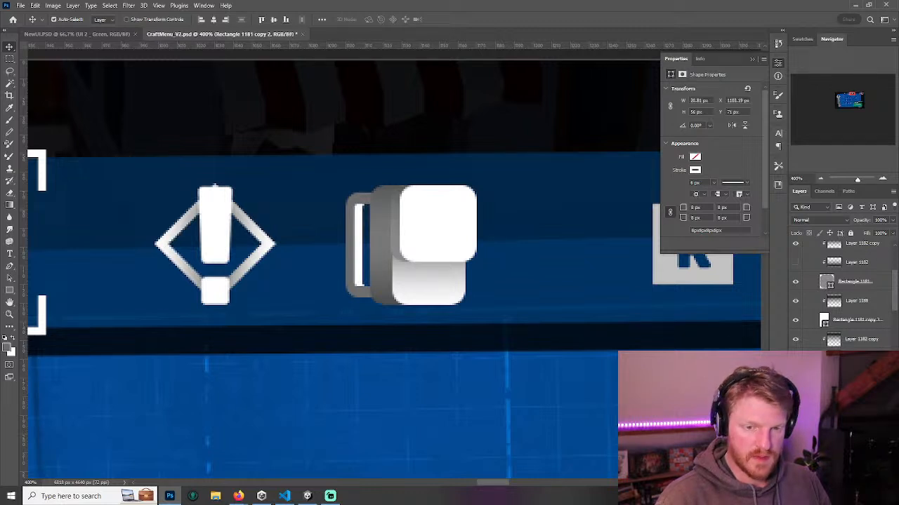
{"action": "key", "text": "ctrl+z"}
{"action": "key", "text": "ctrl+alt+shift+n"}
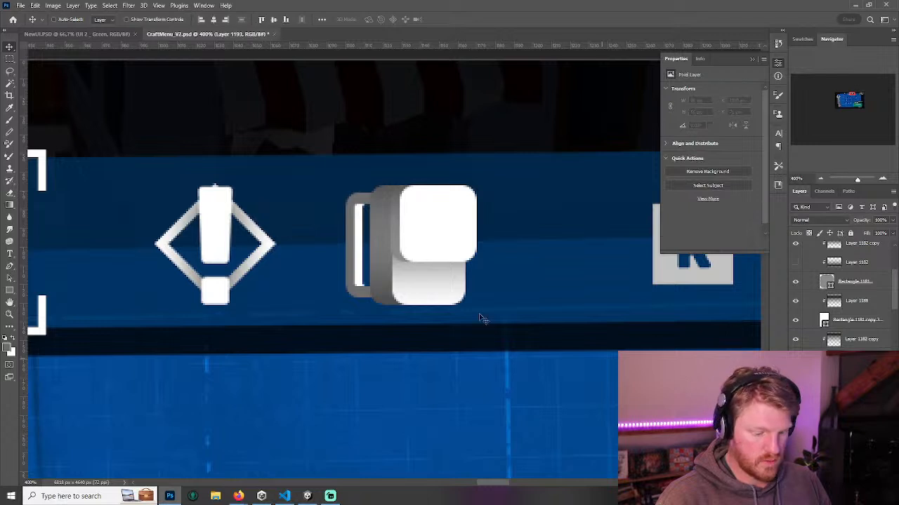
{"action": "key", "text": "m"}
{"action": "left_click_drag", "start_coordinate": [331, 182], "coordinate": [377, 224]}
{"action": "key", "text": "g"}
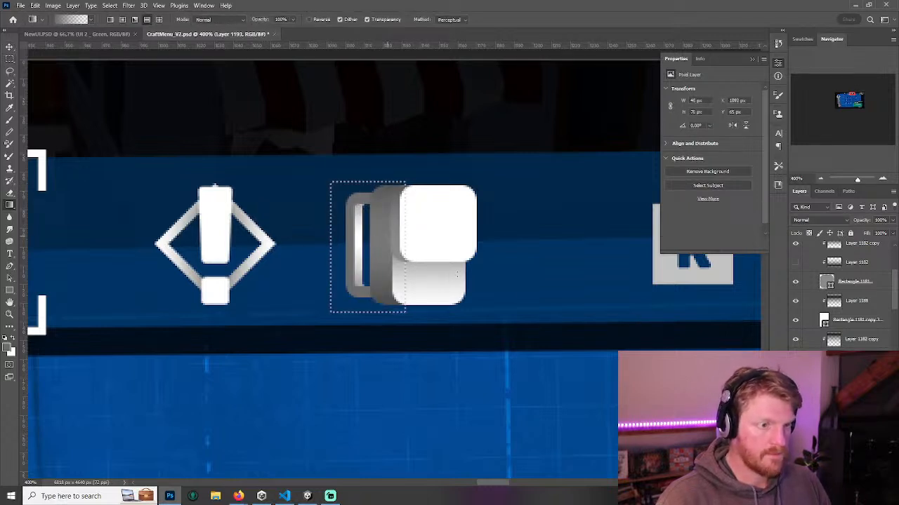
- Duplicate the gradient layer, clip it to the grey strap copy and try darkening it with a Hue/Saturation lightness of -49
{"action": "key", "text": "ctrl+j"}
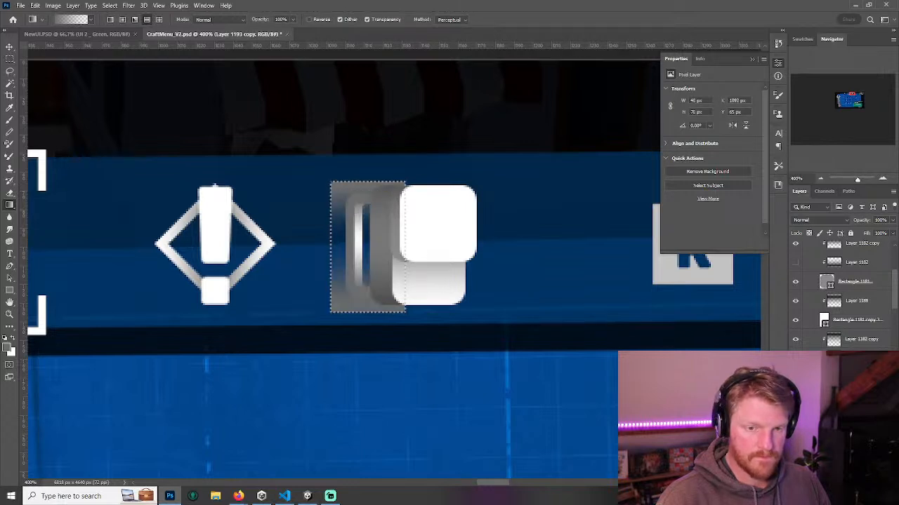
{"action": "key", "text": "ctrl+alt+g"}
{"action": "key", "text": "ctrl+u"}
{"action": "left_click_drag", "start_coordinate": [635, 202], "coordinate": [614, 208]}
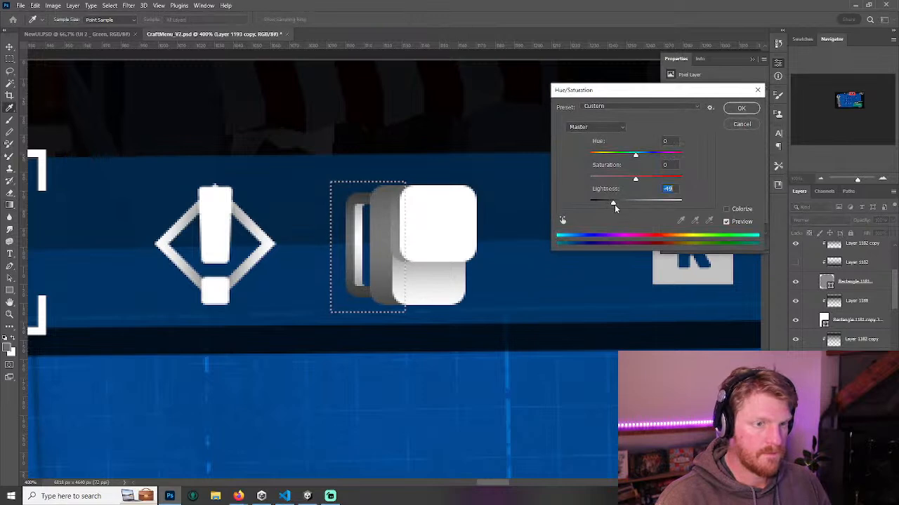
{"action": "left_click", "coordinate": [741, 108]}
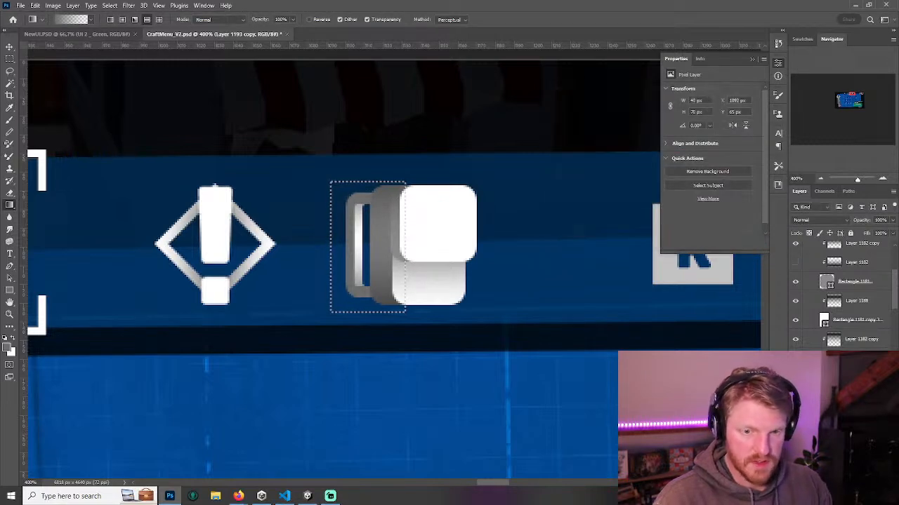
{"action": "key", "text": "ctrl+alt+shift+n"}
{"action": "key", "text": "ctrl+z"}
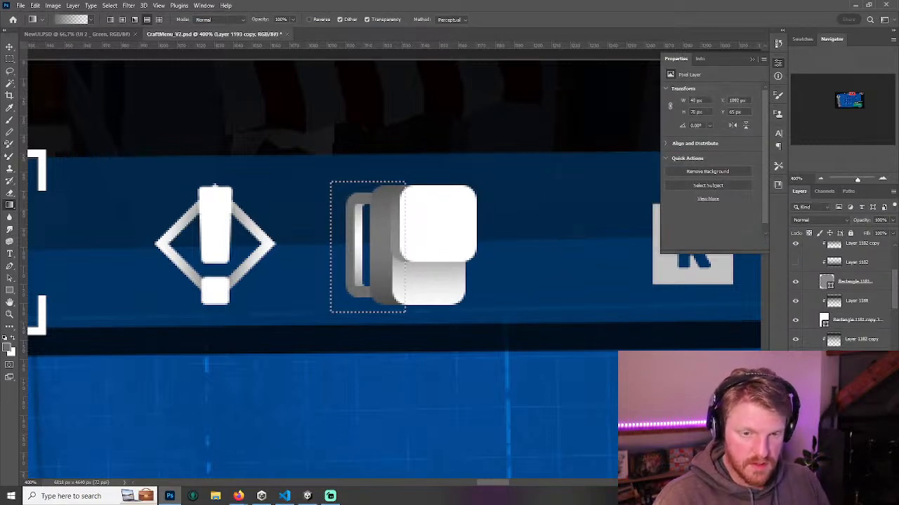
- Select an area about 66 by 83 px around the strap, apply a black-to-transparent gradient to its shading layer and deselect
{"action": "key", "text": "m"}
{"action": "left_click_drag", "start_coordinate": [439, 169], "coordinate": [316, 323]}
{"action": "key", "text": "g"}
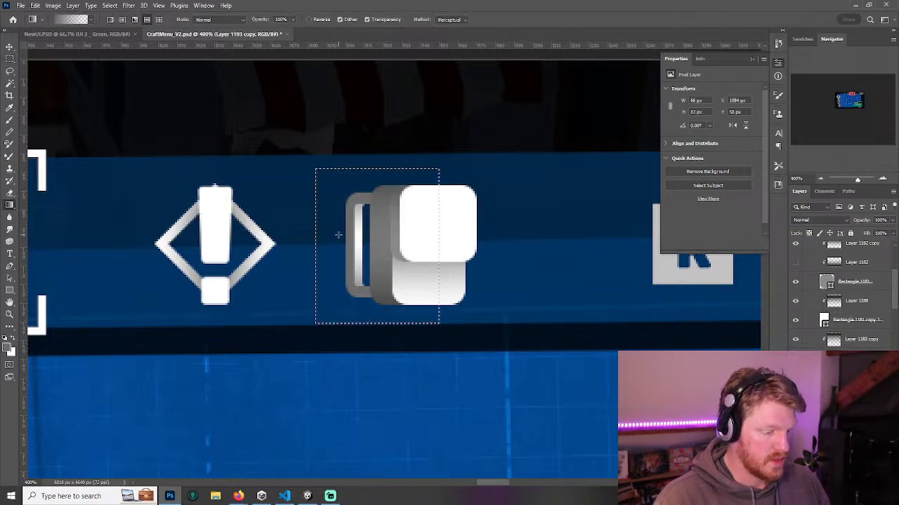
{"action": "left_click_drag", "start_coordinate": [382, 226], "coordinate": [347, 226]}
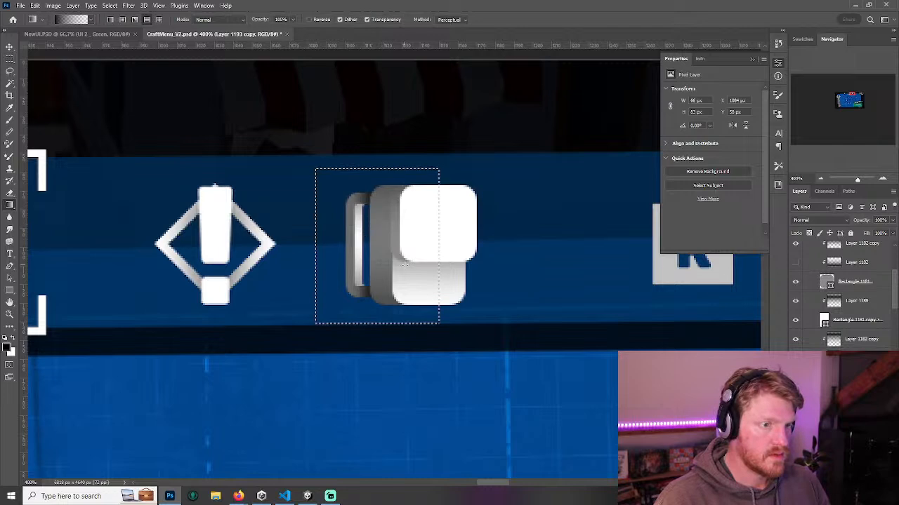
{"action": "key", "text": "ctrl+d"}
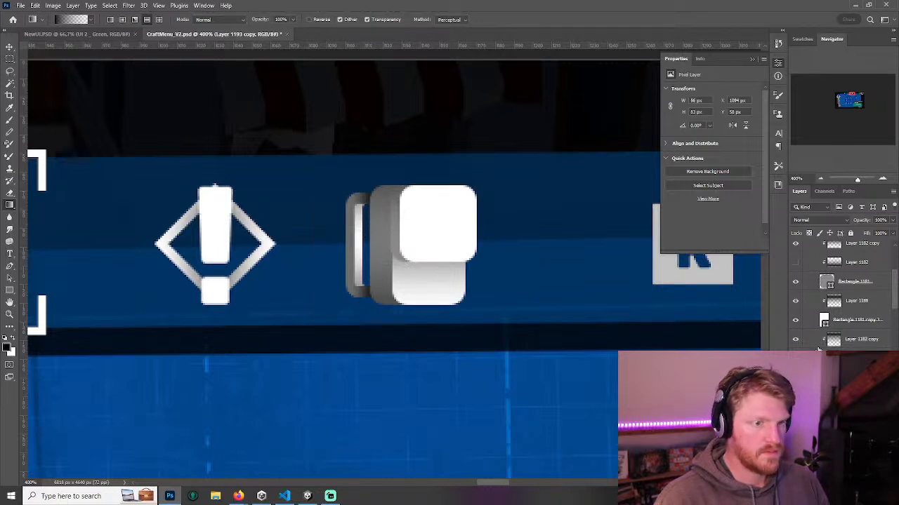
- Lower the opacity of the grey strap's gradient shading layer to 53%
{"action": "left_click", "coordinate": [821, 180]}
{"action": "left_click", "coordinate": [823, 181]}
{"action": "left_click", "coordinate": [823, 180]}
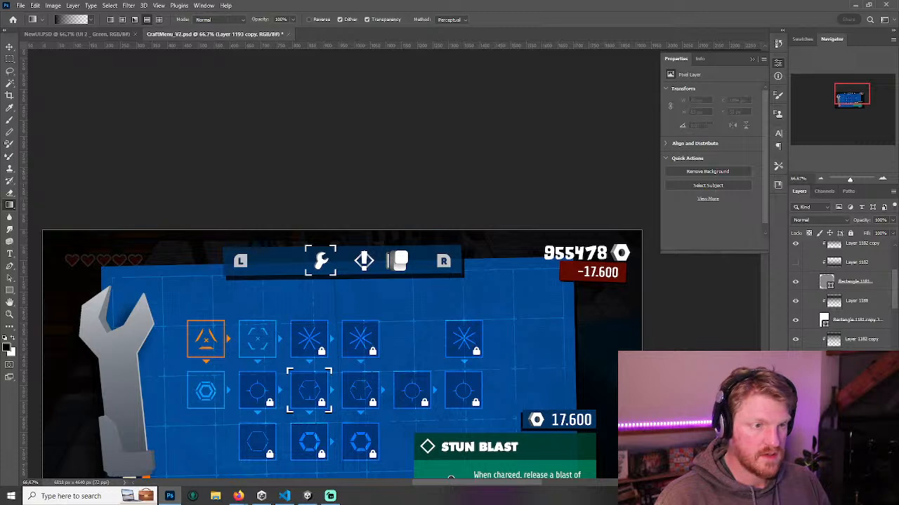
{"action": "left_click", "coordinate": [892, 219]}
{"action": "left_click_drag", "start_coordinate": [891, 232], "coordinate": [873, 233]}
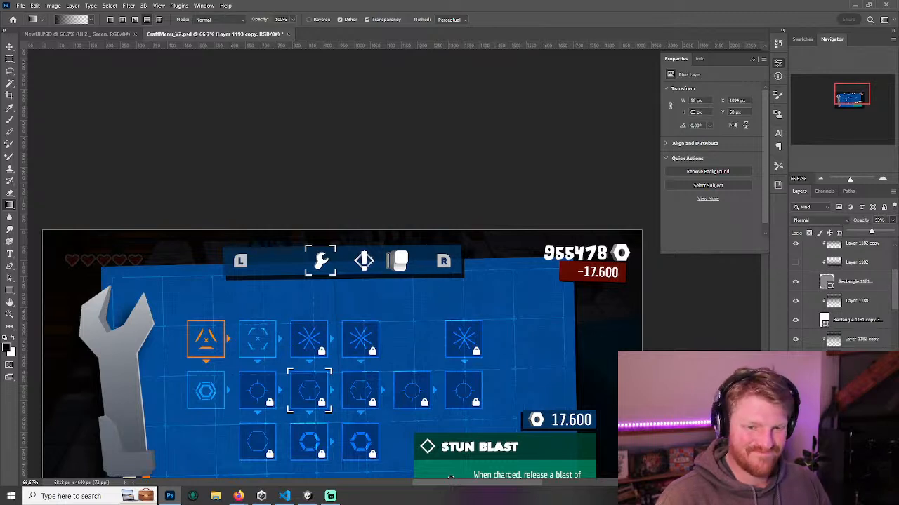
- Remove the strap from the visible icon and rename the icon's layer group to BackPack
{"action": "left_click_drag", "start_coordinate": [397, 261], "coordinate": [401, 261], "text": "ctrl"}
{"action": "scroll", "coordinate": [850, 281], "scroll_direction": "up", "scroll_amount": 2}
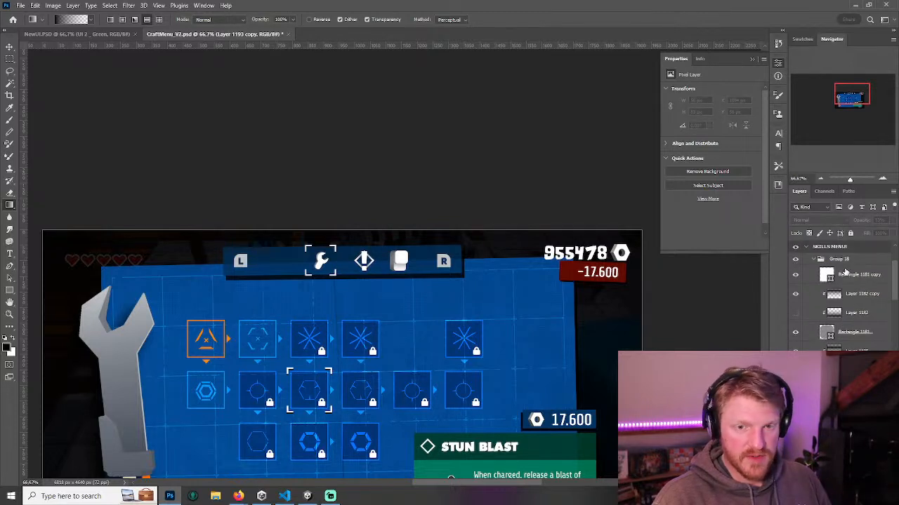
{"action": "left_click", "coordinate": [851, 259]}
{"action": "left_click", "coordinate": [813, 259]}
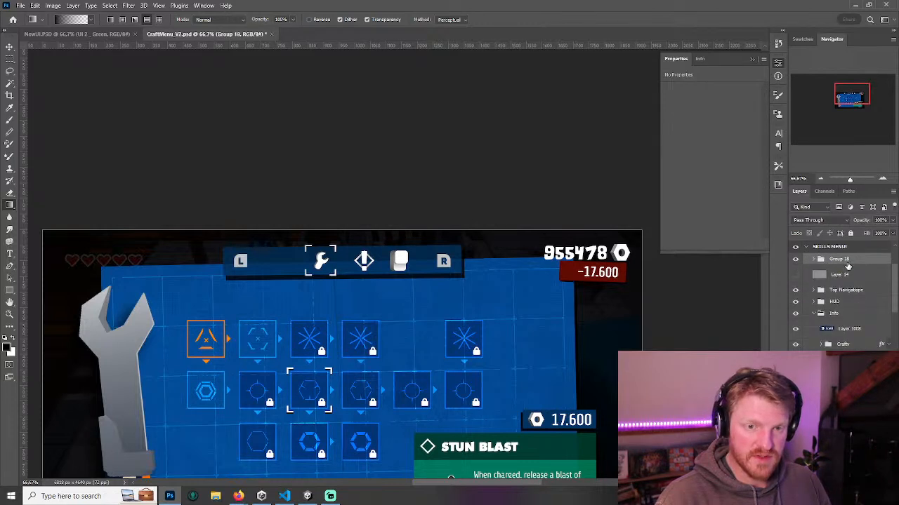
{"action": "double_click", "coordinate": [846, 260]}
{"action": "type", "text": "BackPack"}
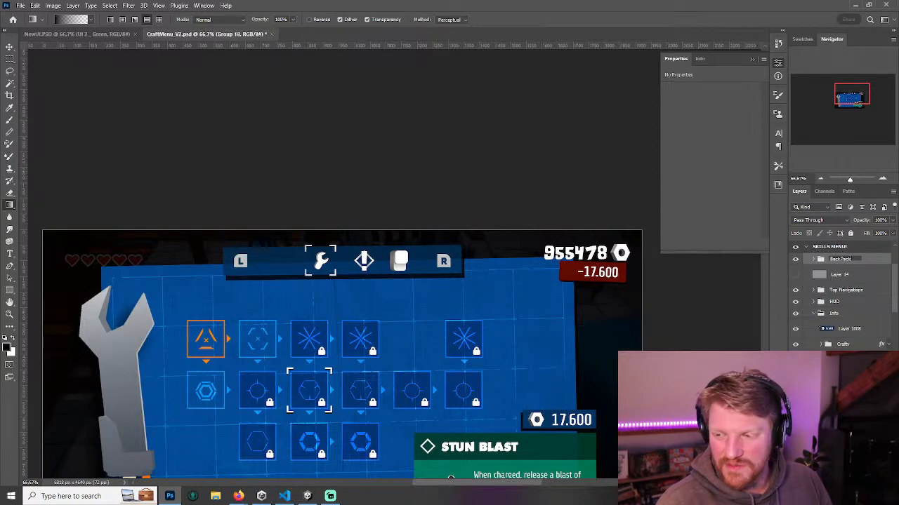
- Reduce the document canvas to the 1920 by 1080 px mockup area
{"action": "left_click", "coordinate": [881, 179]}
{"action": "left_click", "coordinate": [881, 179]}
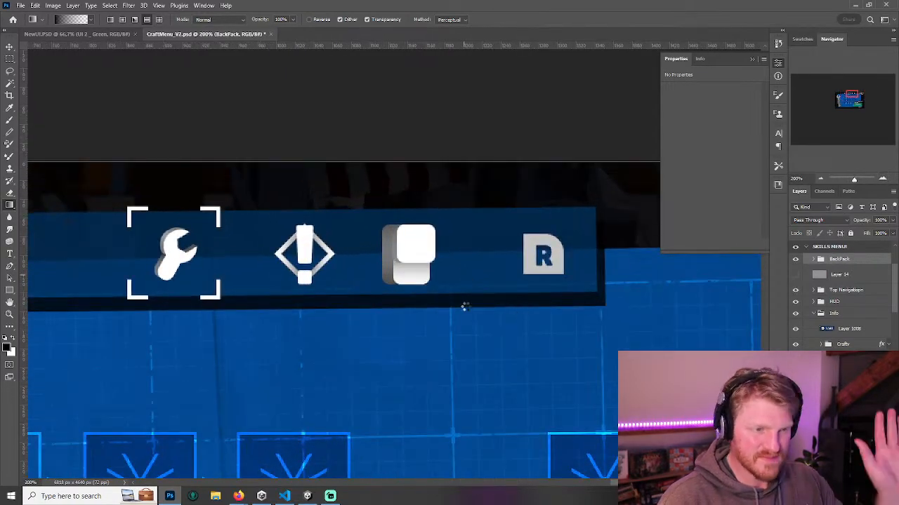
{"action": "key", "text": "ctrl+s"}
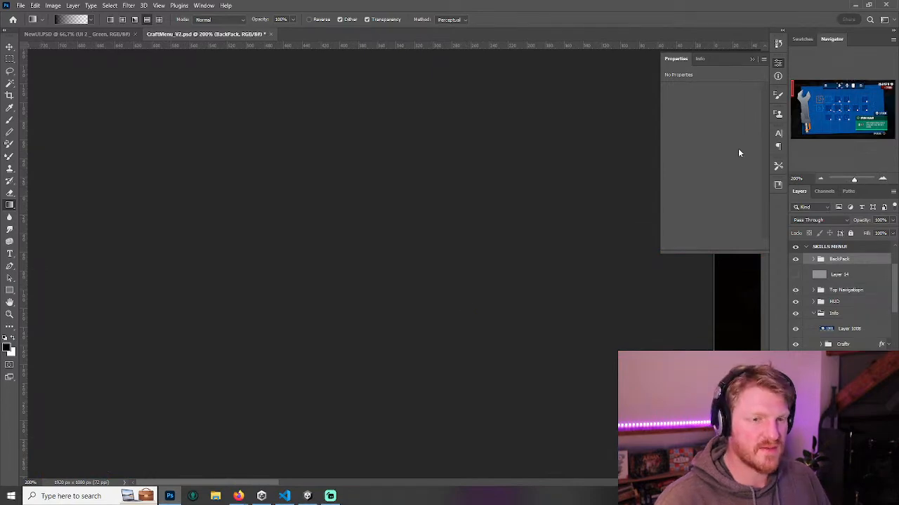
{"action": "left_click", "coordinate": [819, 179]}
{"action": "left_click_drag", "start_coordinate": [507, 230], "coordinate": [211, 224]}
{"action": "left_click_drag", "start_coordinate": [559, 265], "coordinate": [415, 371]}
{"action": "left_click_drag", "start_coordinate": [527, 257], "coordinate": [532, 251]}
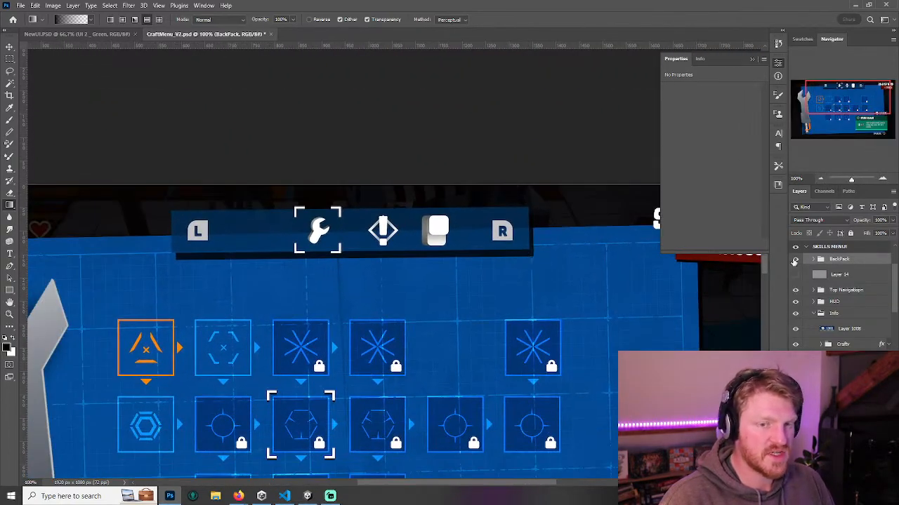
- Export the BackPack group as a PNG with Quick Export
{"action": "right_click", "coordinate": [842, 261]}
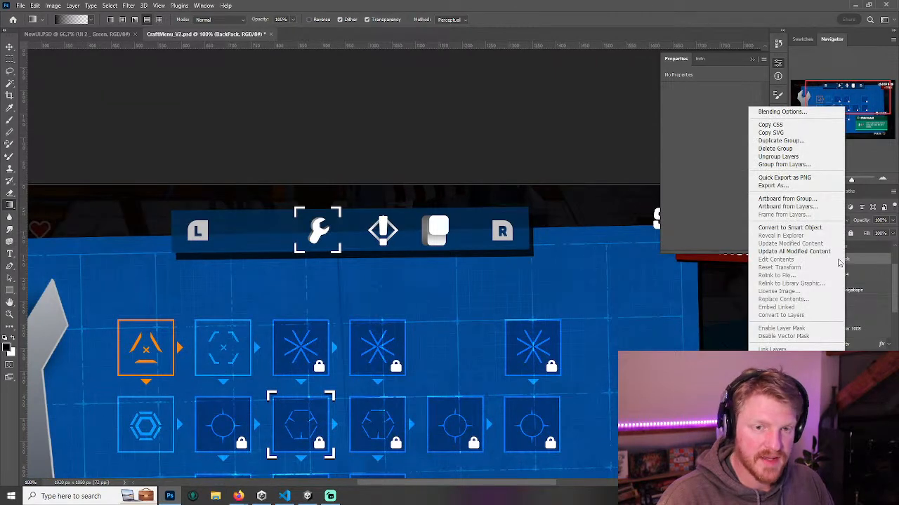
{"action": "left_click", "coordinate": [783, 178]}
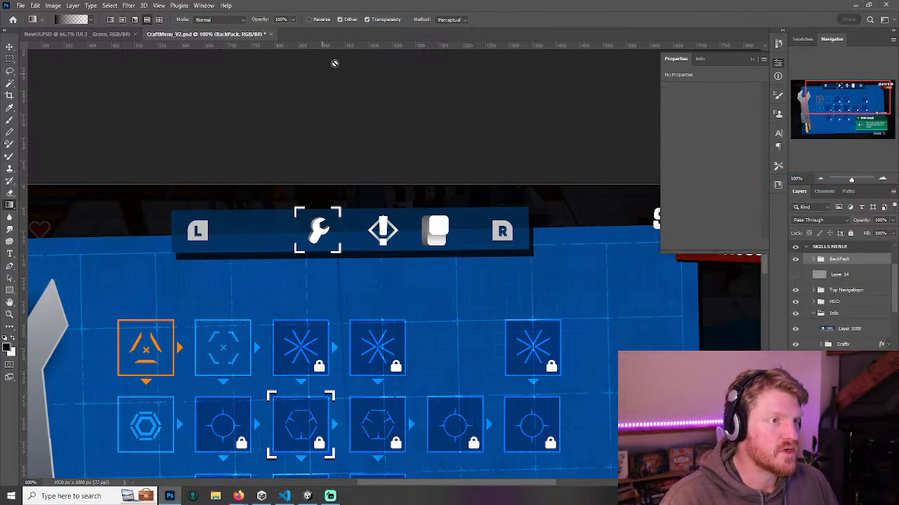
{"action": "left_click_drag", "start_coordinate": [327, 9], "coordinate": [0, 70]}
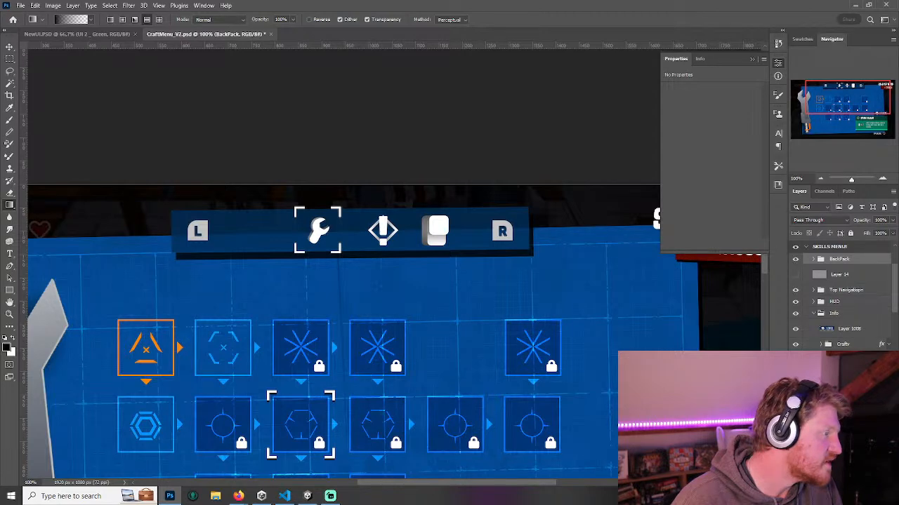
{"action": "key", "text": "Return"}
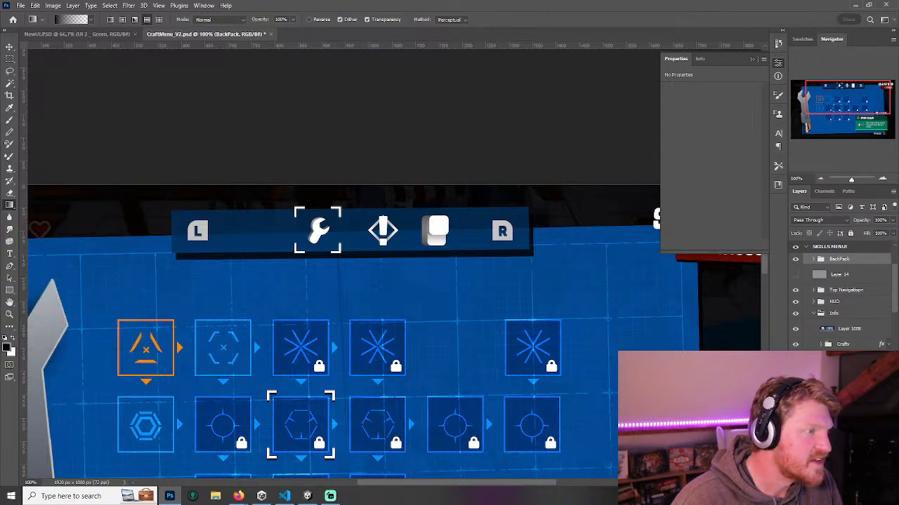
{"action": "key", "text": "Return"}
{"action": "left_click_drag", "start_coordinate": [0, 102], "coordinate": [0, 158]}
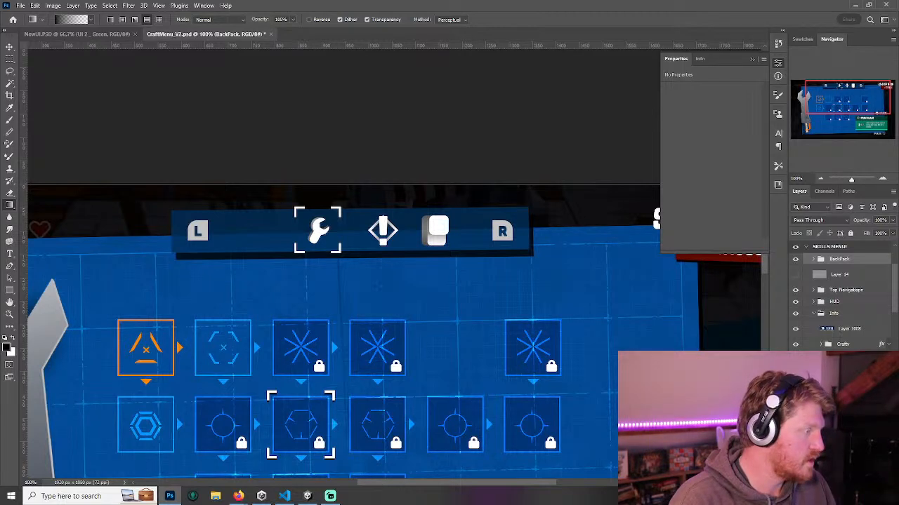
- Switch to Unity and select the Inventory button's Icon (1) inside the Game Menu's Top Navigation buttons
{"action": "left_click", "coordinate": [307, 496]}
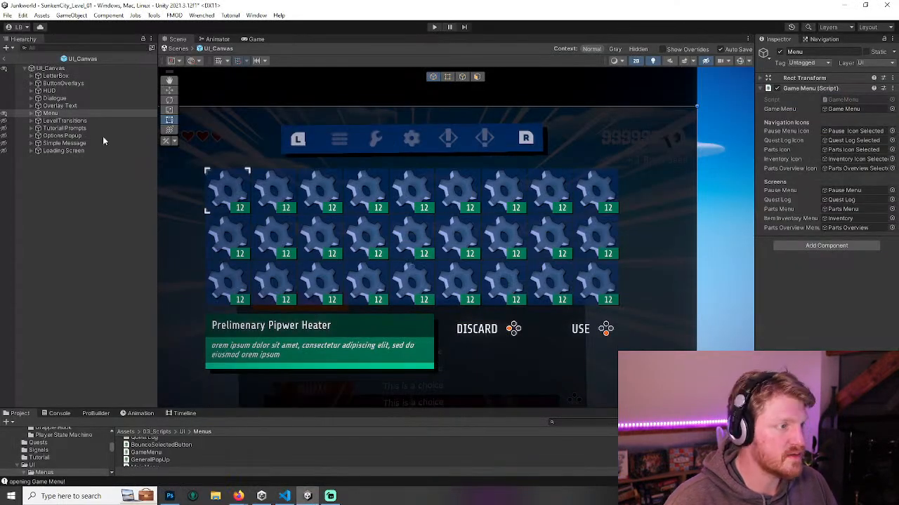
{"action": "left_click", "coordinate": [32, 113]}
{"action": "left_click", "coordinate": [45, 173]}
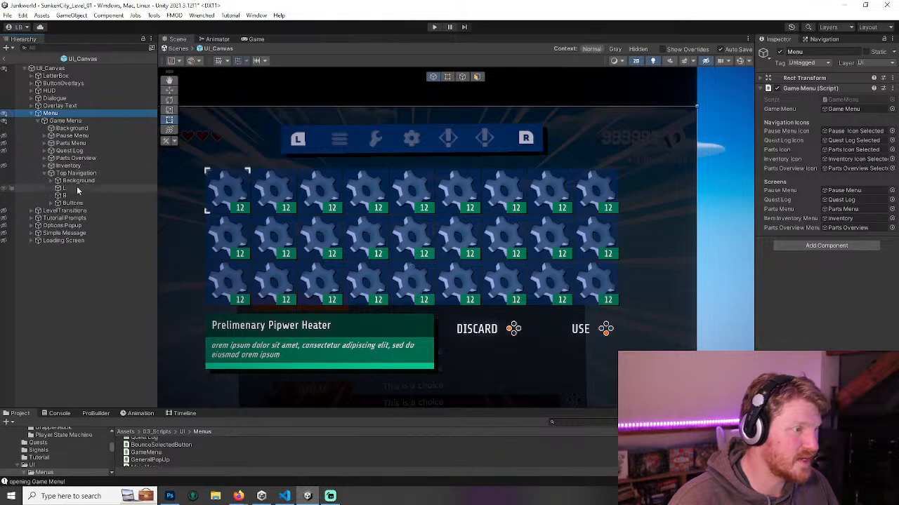
{"action": "left_click", "coordinate": [52, 203]}
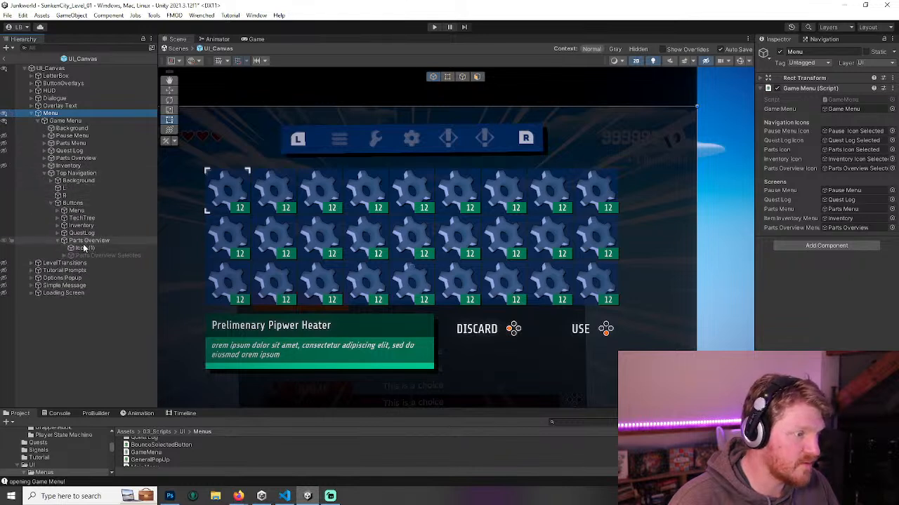
{"action": "left_click", "coordinate": [59, 225]}
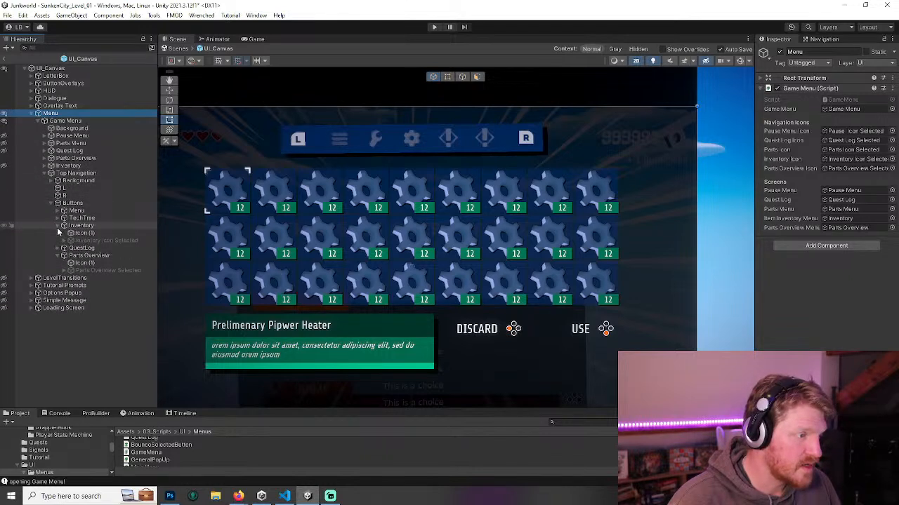
{"action": "left_click", "coordinate": [64, 240]}
{"action": "left_click", "coordinate": [81, 233]}
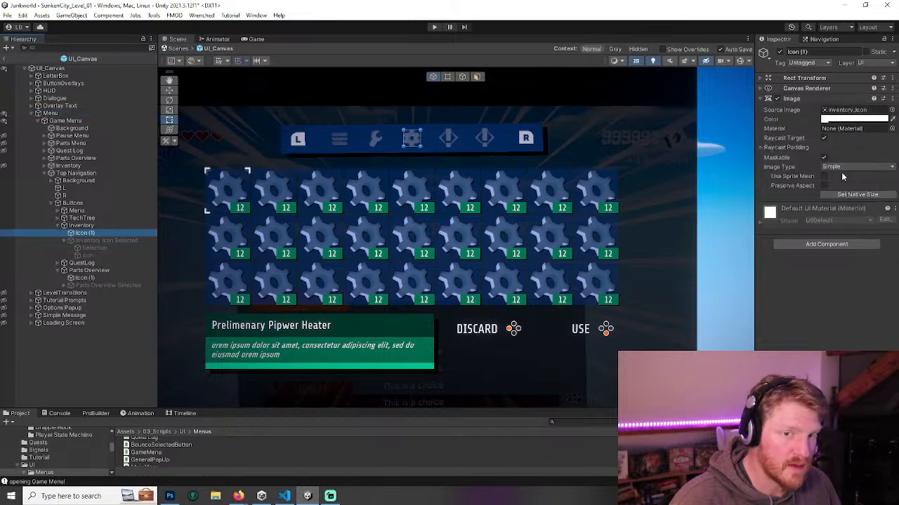
- Search the available sprites for "inventory" as the icon's source image, then leave the sprite selection without choosing one
{"action": "left_click", "coordinate": [891, 109]}
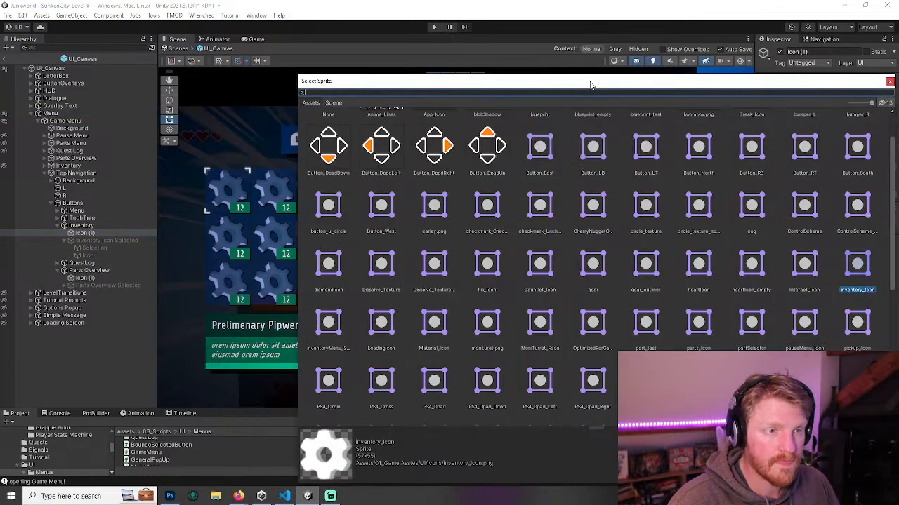
{"action": "type", "text": "inve"}
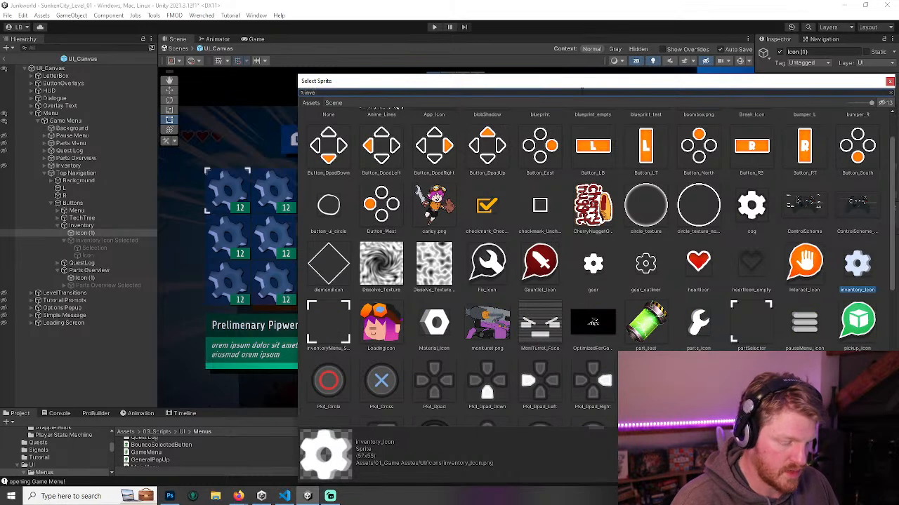
{"action": "type", "text": "ntory"}
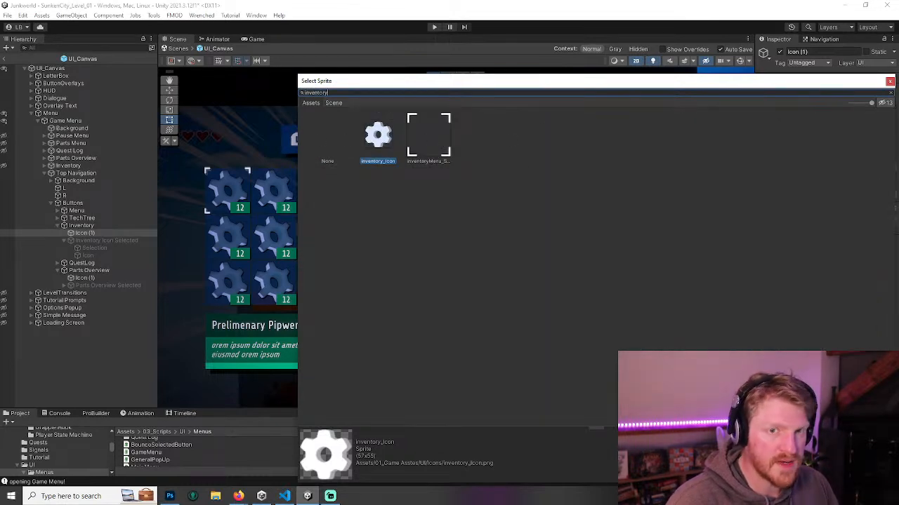
{"action": "left_click", "coordinate": [889, 81]}
- Select the Inventory_Icon_New texture in the project's 01_Game Asstes/UI/Icons folder
{"action": "left_click_drag", "start_coordinate": [325, 412], "coordinate": [331, 257]}
{"action": "scroll", "coordinate": [70, 325], "scroll_direction": "up", "scroll_amount": 10}
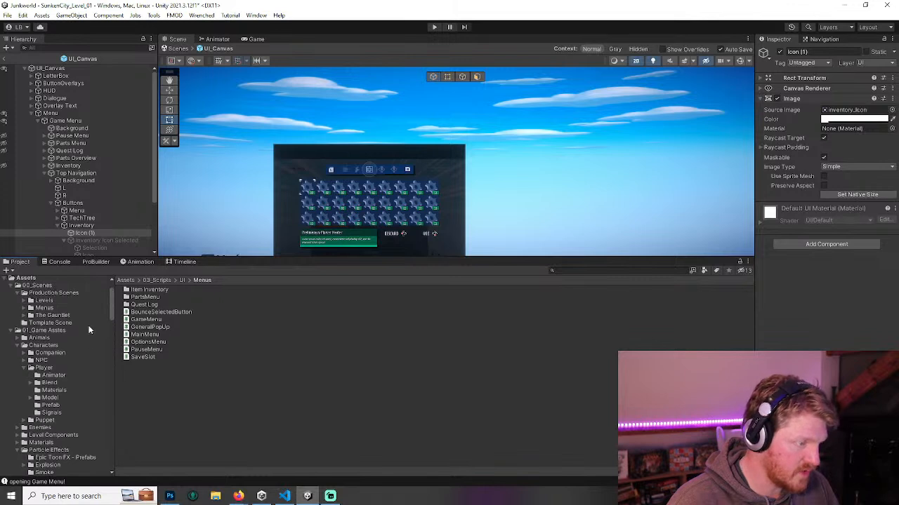
{"action": "left_click", "coordinate": [18, 346]}
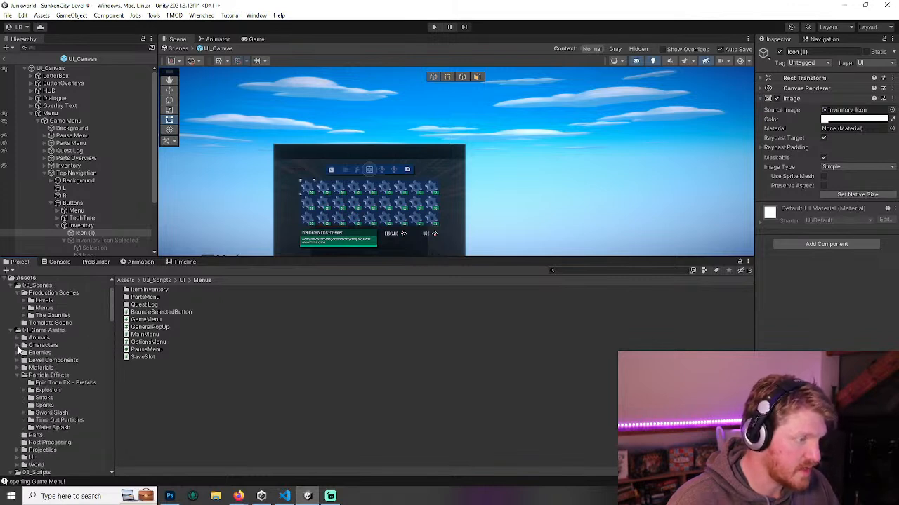
{"action": "left_click", "coordinate": [18, 375]}
{"action": "left_click", "coordinate": [39, 406]}
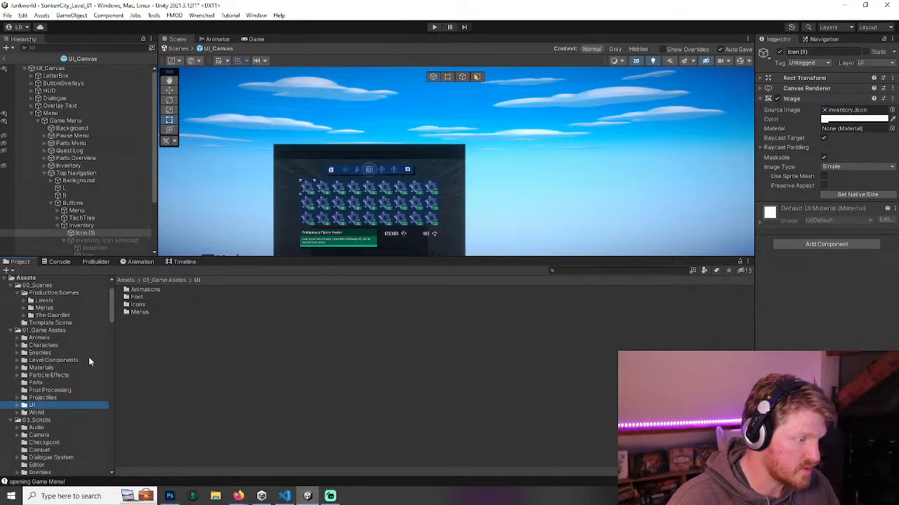
{"action": "double_click", "coordinate": [135, 305]}
{"action": "scroll", "coordinate": [178, 347], "scroll_direction": "down", "scroll_amount": 3}
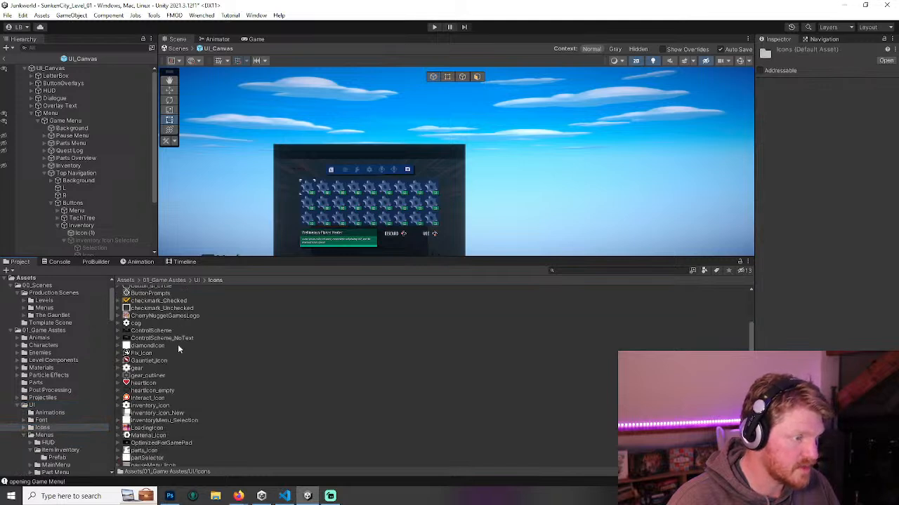
{"action": "scroll", "coordinate": [202, 386], "scroll_direction": "down", "scroll_amount": 2}
{"action": "left_click", "coordinate": [169, 386]}
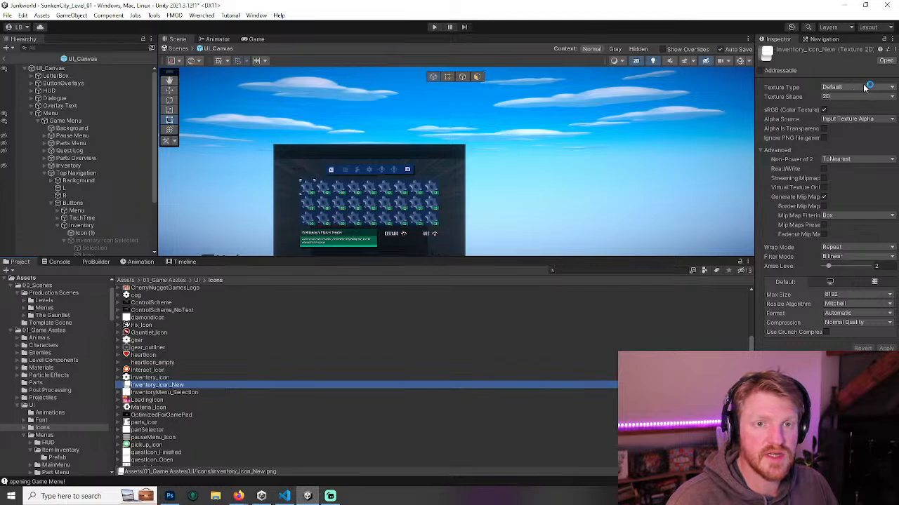
- Set the Texture Type of Inventory_Icon_New to Sprite (2D and UI) and apply the import settings
{"action": "left_click", "coordinate": [857, 89]}
{"action": "left_click", "coordinate": [841, 130]}
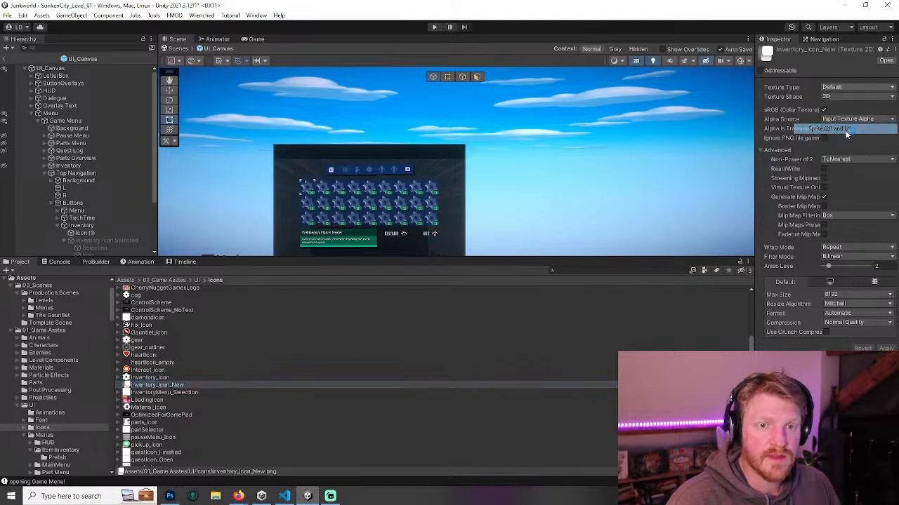
{"action": "left_click", "coordinate": [886, 330]}
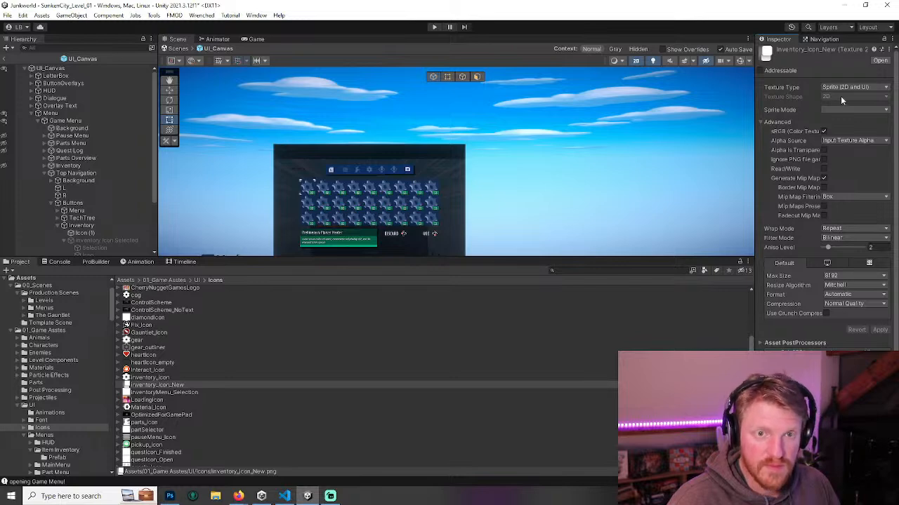
- Try to find the new sprite for the Inventory button's Icon (1) by searching for "invent"
{"action": "left_click_drag", "start_coordinate": [234, 258], "coordinate": [231, 398]}
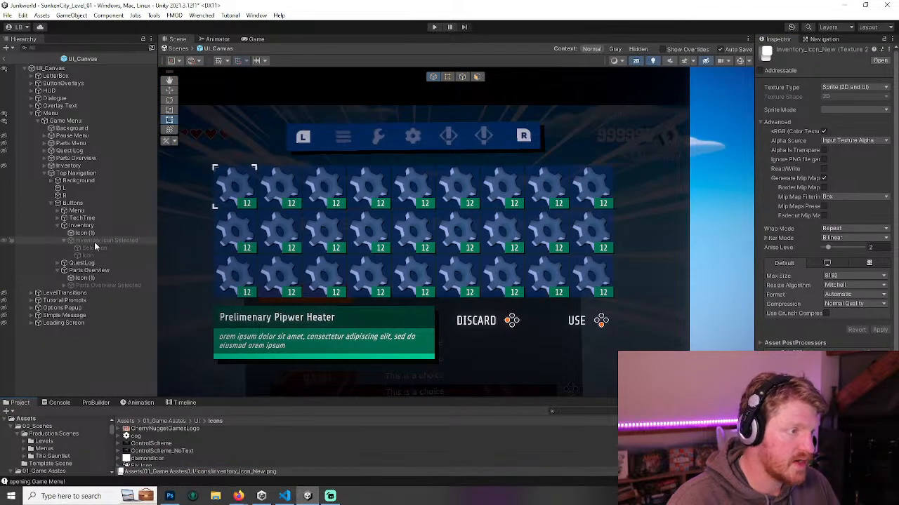
{"action": "left_click", "coordinate": [83, 233]}
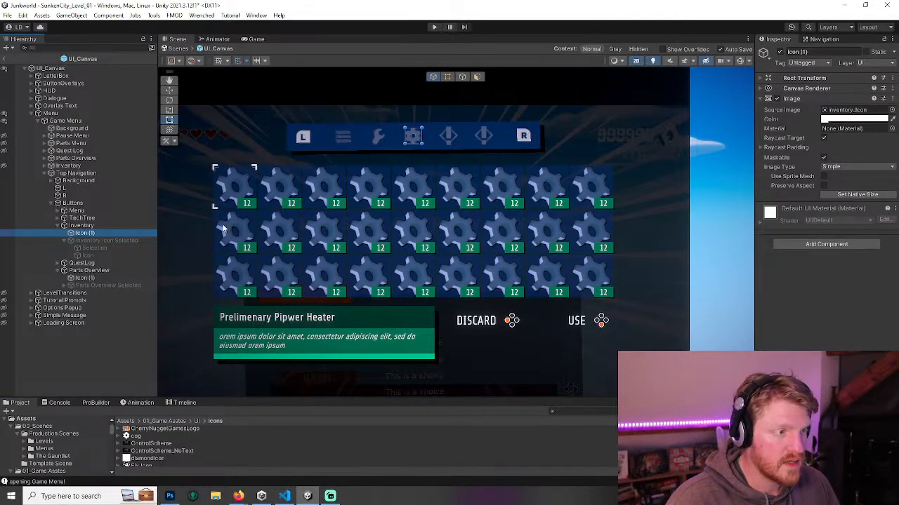
{"action": "left_click", "coordinate": [892, 111]}
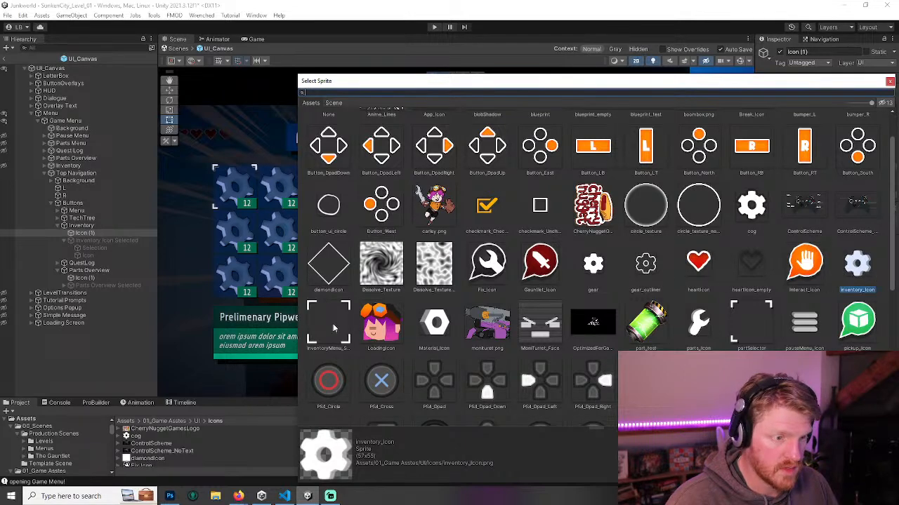
{"action": "scroll", "coordinate": [437, 322], "scroll_direction": "down", "scroll_amount": 3}
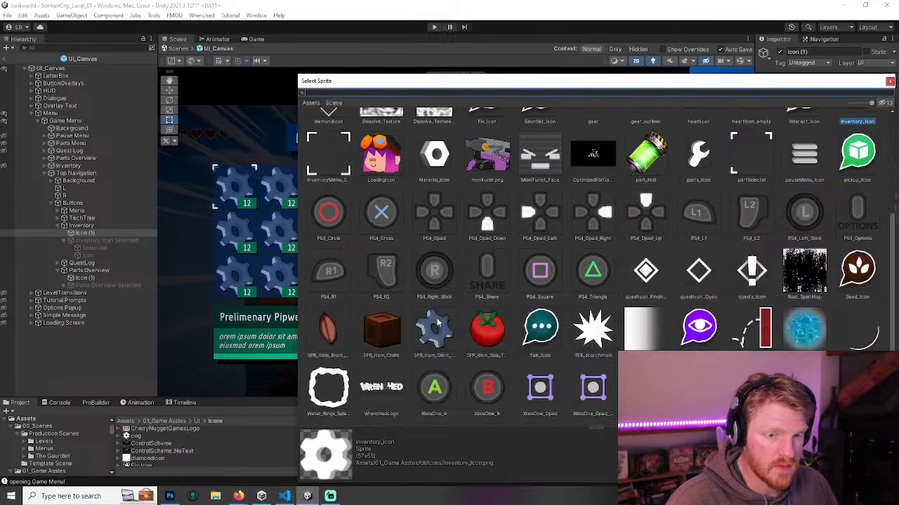
{"action": "scroll", "coordinate": [437, 323], "scroll_direction": "up", "scroll_amount": 4}
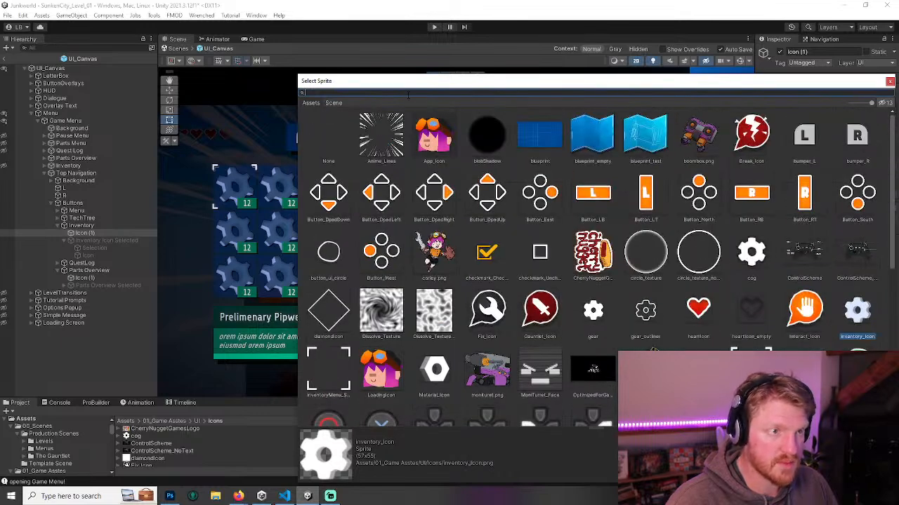
{"action": "type", "text": "invent"}
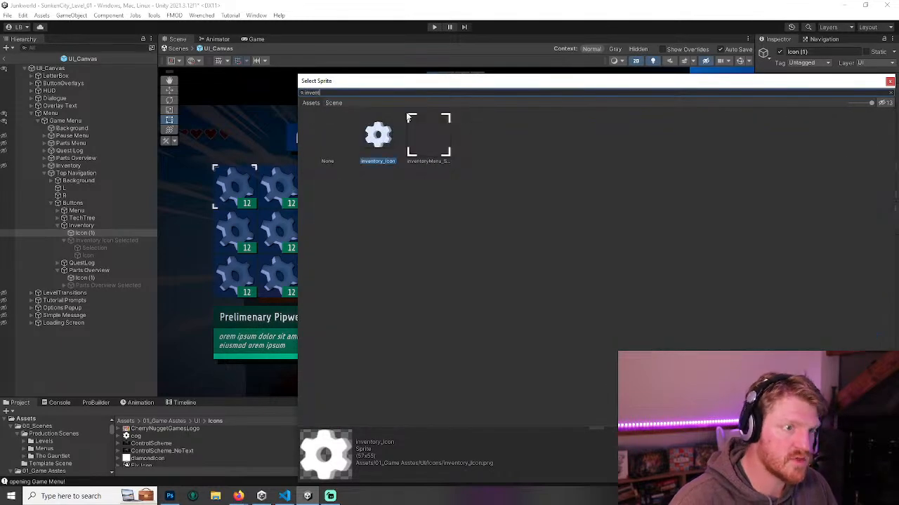
- Reselect the Inventory_Icon_New texture and choose Sprite (2D and UI) as its Texture Type again
{"action": "scroll", "coordinate": [161, 458], "scroll_direction": "down", "scroll_amount": 2}
{"action": "scroll", "coordinate": [161, 459], "scroll_direction": "down", "scroll_amount": 3}
{"action": "left_click", "coordinate": [156, 441]}
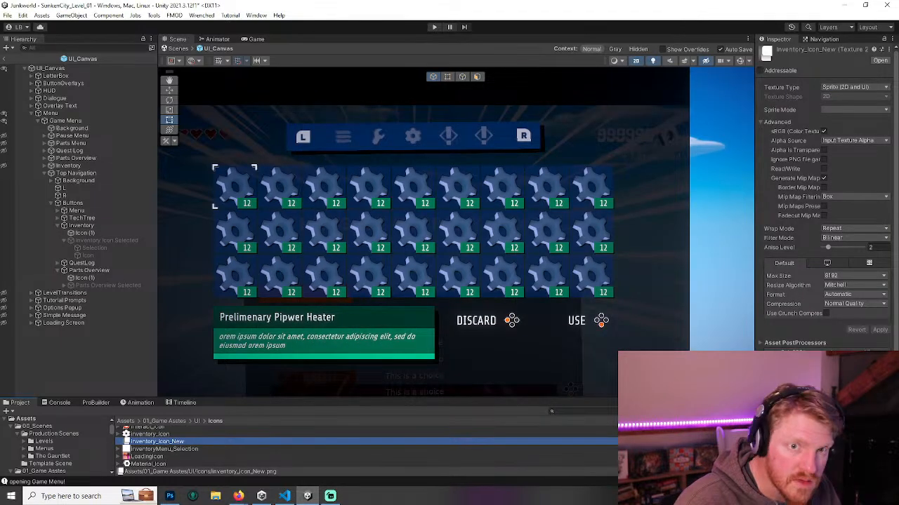
{"action": "left_click", "coordinate": [858, 87]}
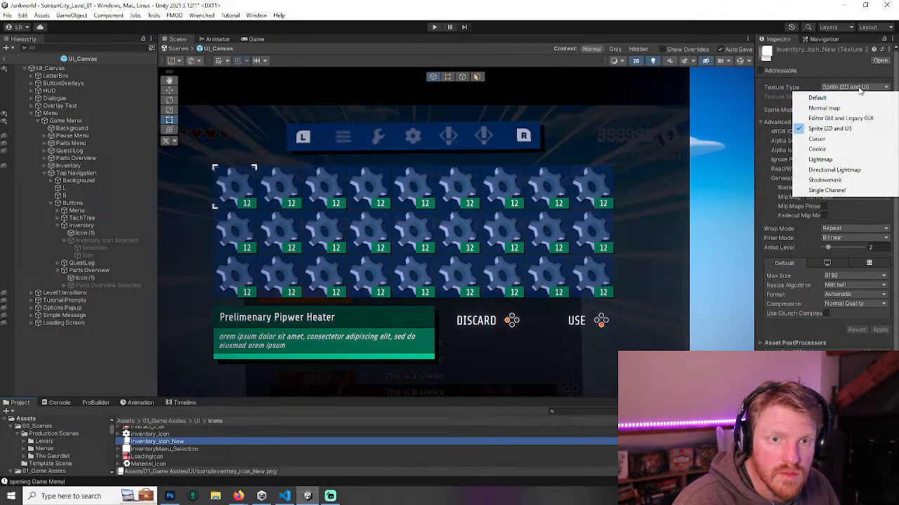
{"action": "left_click", "coordinate": [851, 129]}
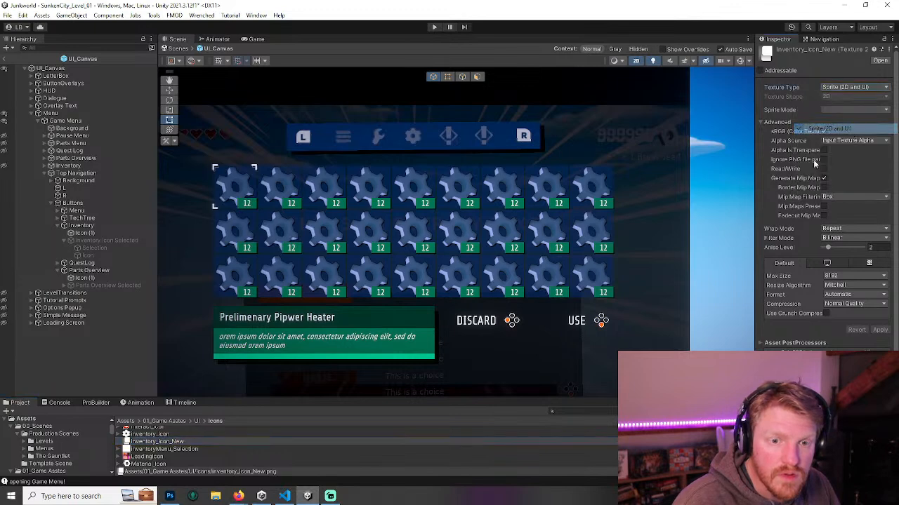
- Set the Sprite Mode of Inventory_Icon_New to Single and apply the import settings
{"action": "left_click_drag", "start_coordinate": [756, 186], "coordinate": [691, 194]}
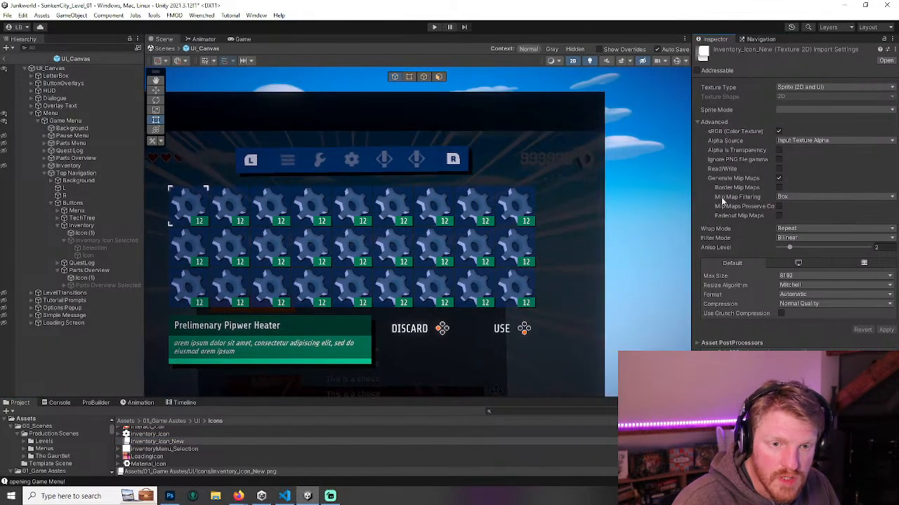
{"action": "left_click", "coordinate": [814, 109]}
{"action": "left_click", "coordinate": [801, 128]}
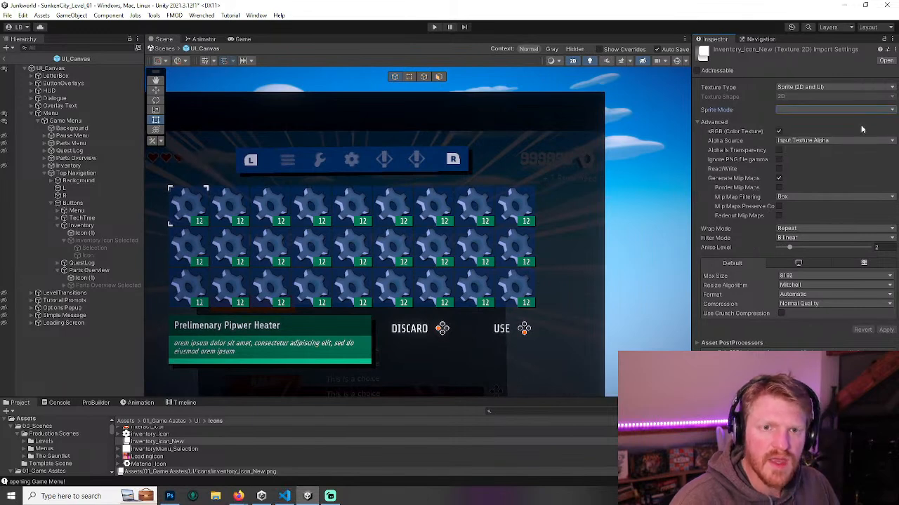
{"action": "left_click", "coordinate": [696, 121]}
{"action": "left_click", "coordinate": [826, 109]}
{"action": "left_click", "coordinate": [819, 121]}
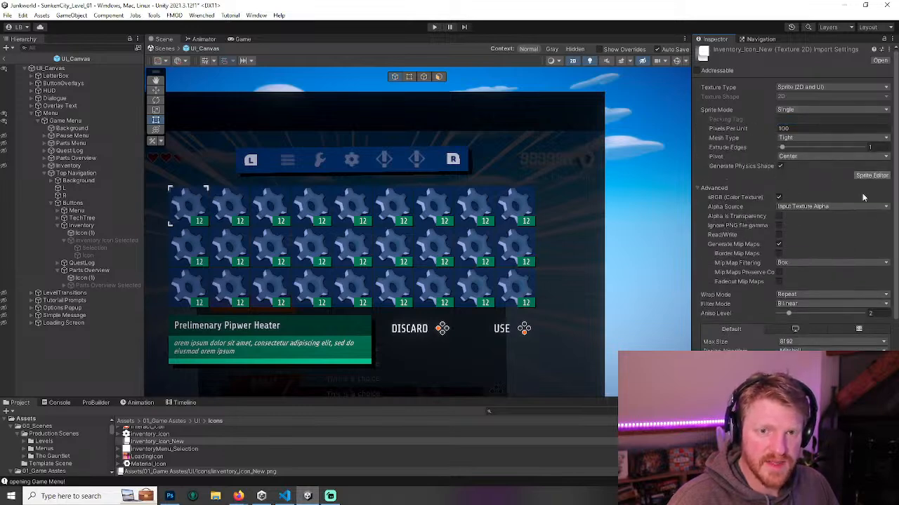
{"action": "scroll", "coordinate": [850, 303], "scroll_direction": "down", "scroll_amount": 3}
{"action": "left_click", "coordinate": [880, 331]}
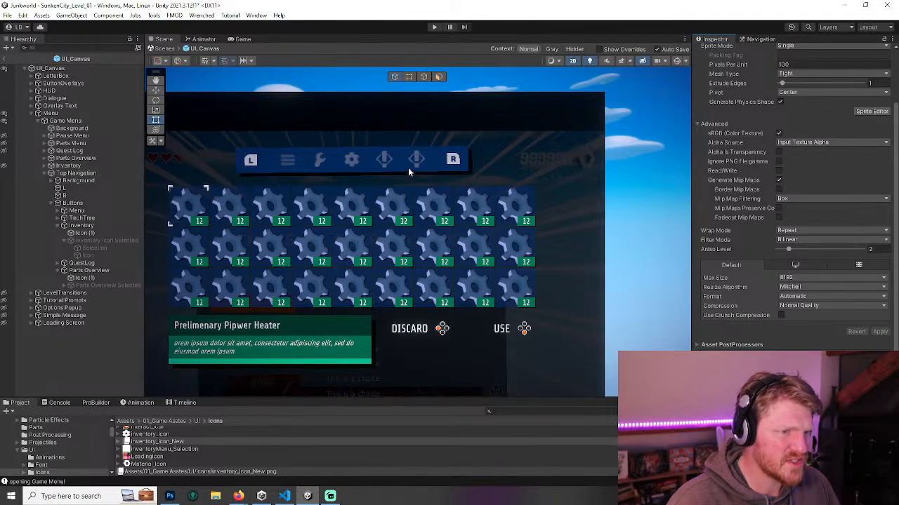
- Assign Inventory_Icon_New as the source image of both the normal and selected Inventory icons and set them to native size
{"action": "left_click", "coordinate": [84, 232]}
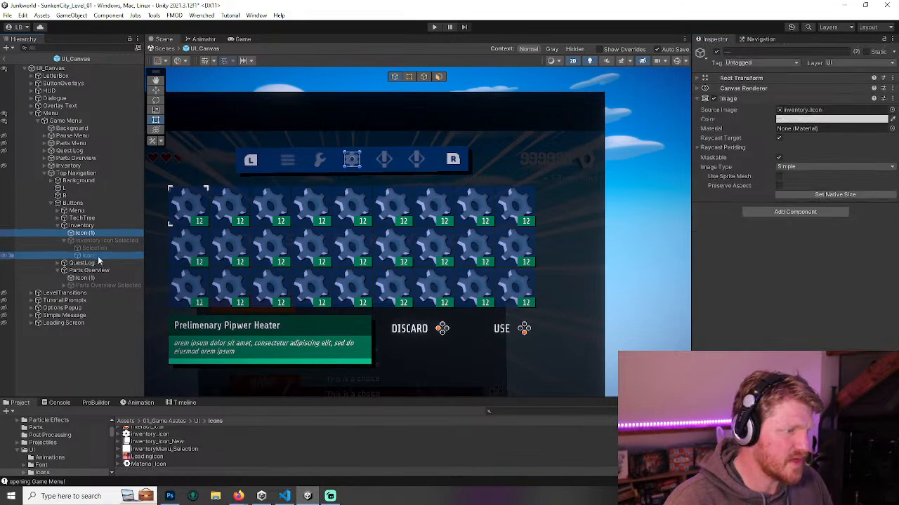
{"action": "left_click", "coordinate": [892, 110]}
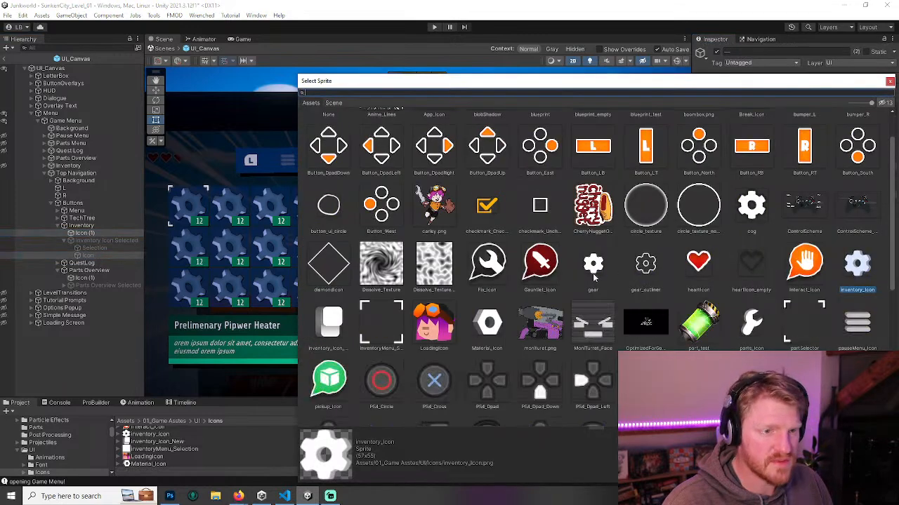
{"action": "double_click", "coordinate": [346, 330]}
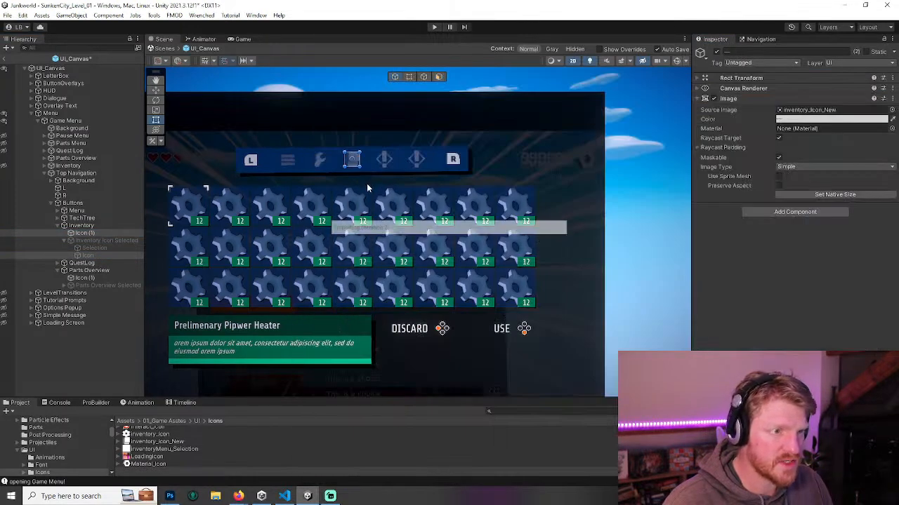
{"action": "scroll", "coordinate": [355, 178], "scroll_direction": "up", "scroll_amount": 3}
{"action": "scroll", "coordinate": [356, 181], "scroll_direction": "up", "scroll_amount": 3}
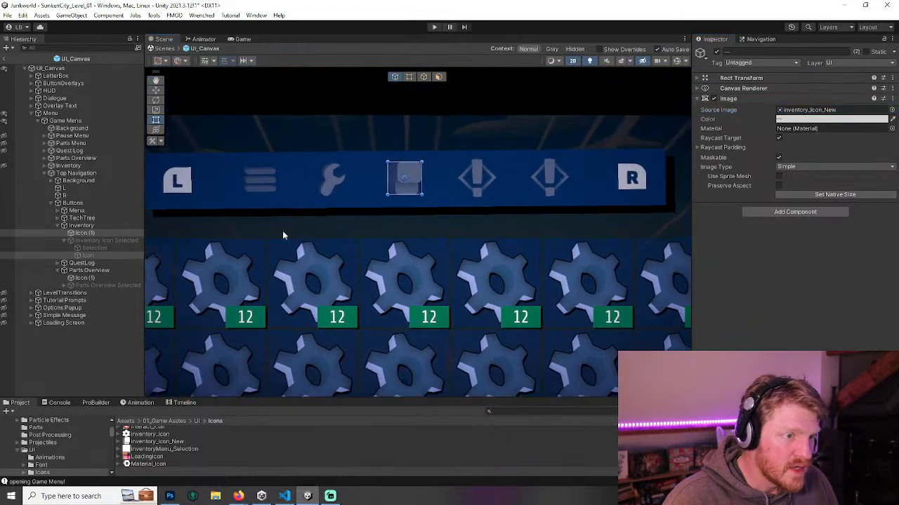
{"action": "left_click", "coordinate": [824, 197]}
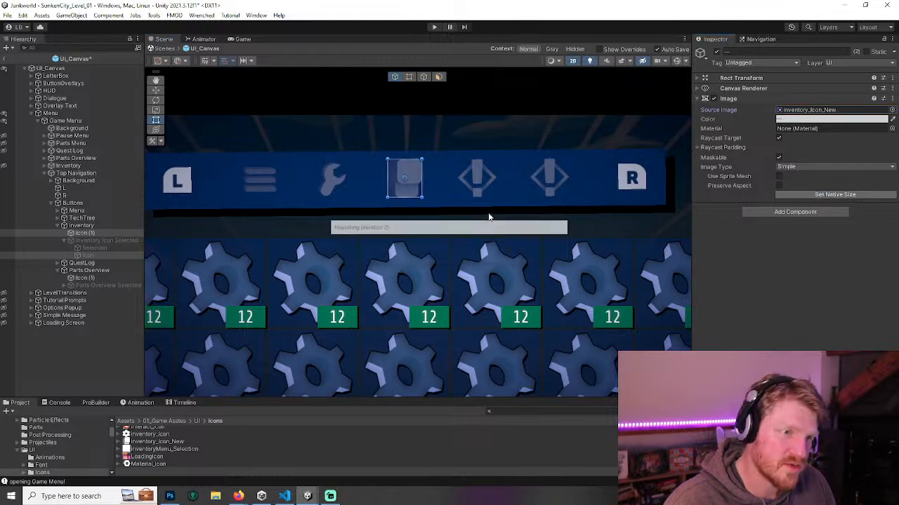
- Activate the Inventory Icon Selected object under the Inventory button and inspect the highlighted icon up close
{"action": "left_click", "coordinate": [88, 232]}
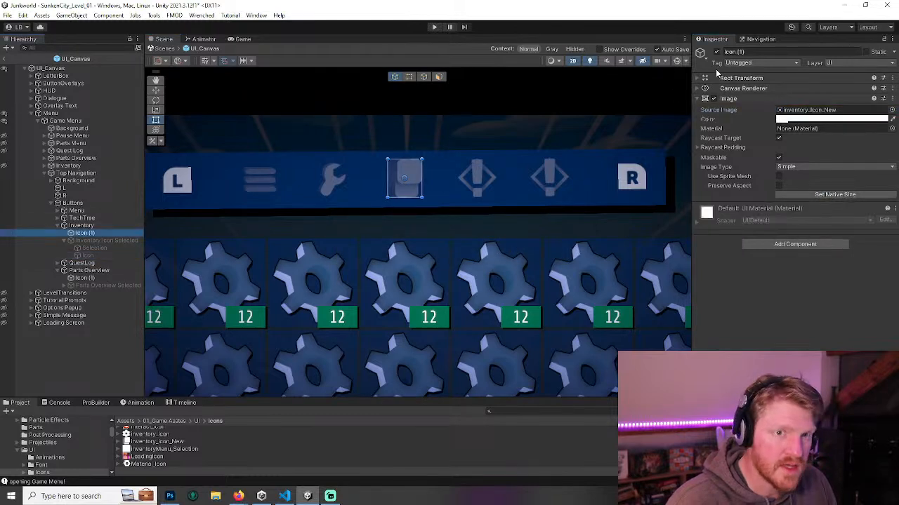
{"action": "left_click", "coordinate": [63, 241]}
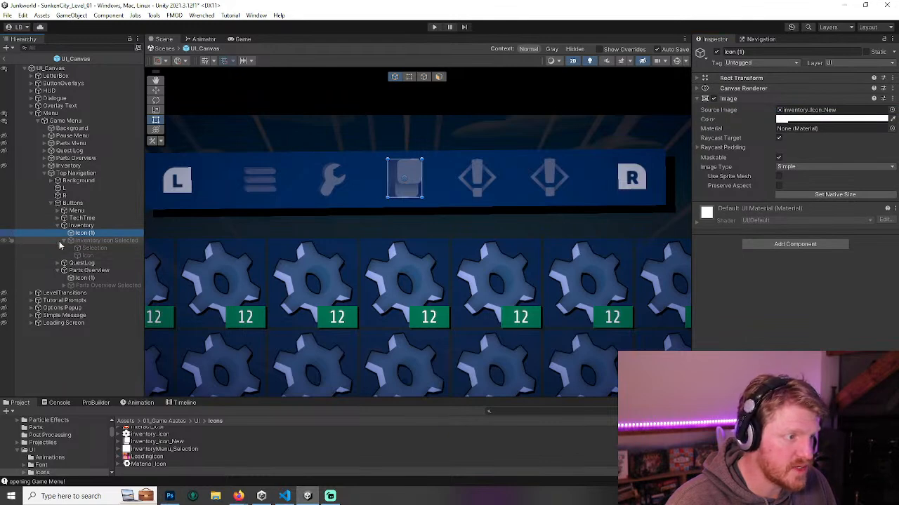
{"action": "left_click", "coordinate": [84, 240]}
{"action": "left_click", "coordinate": [85, 233]}
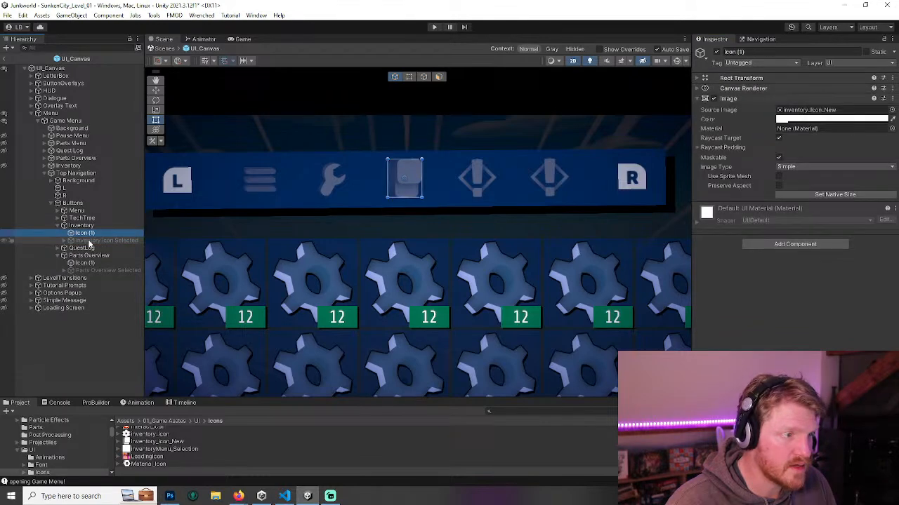
{"action": "left_click", "coordinate": [86, 241]}
{"action": "left_click", "coordinate": [716, 51]}
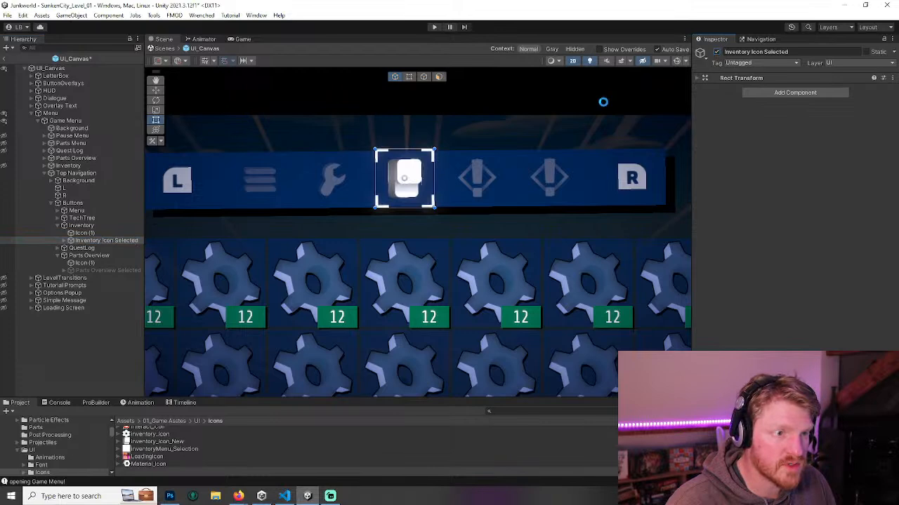
{"action": "scroll", "coordinate": [437, 178], "scroll_direction": "up", "scroll_amount": 3}
{"action": "scroll", "coordinate": [459, 179], "scroll_direction": "up", "scroll_amount": 7}
{"action": "left_click", "coordinate": [483, 168]}
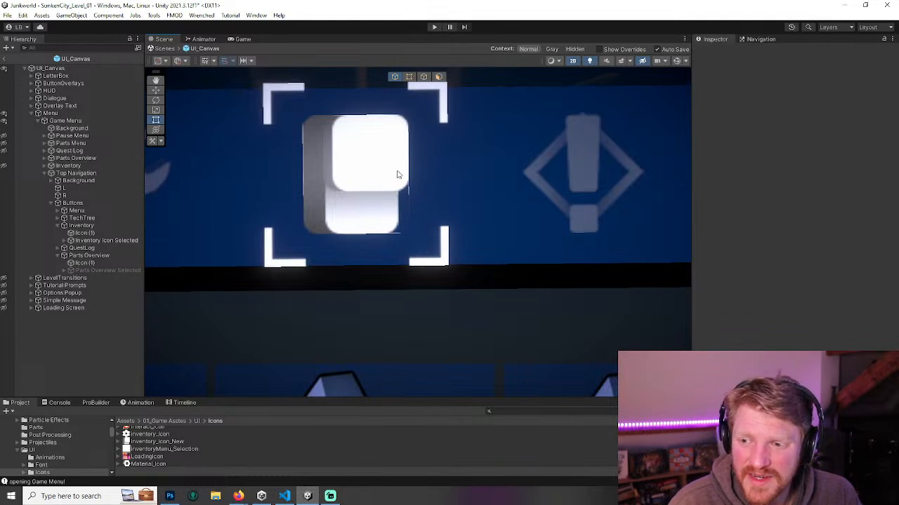
- Set the Mesh Type of the Inventory_Icon_New texture to Full Rect and apply the import settings
{"action": "left_click", "coordinate": [189, 442]}
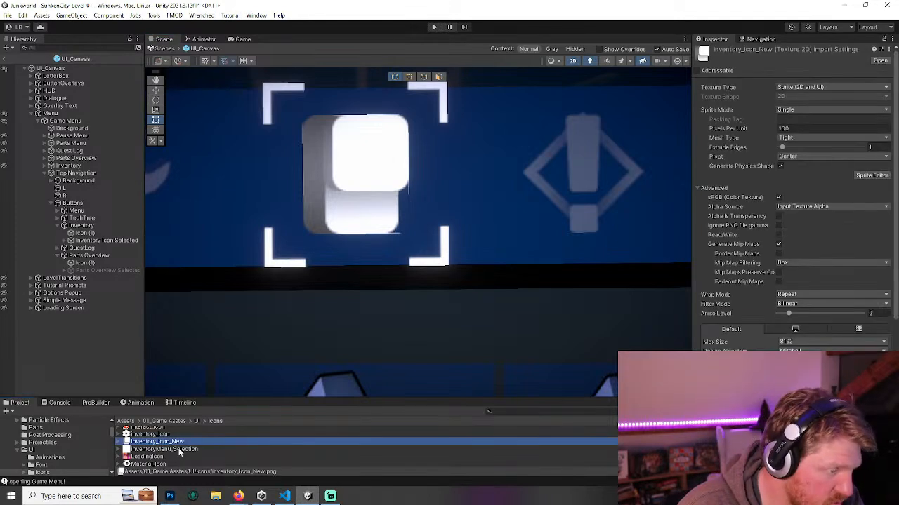
{"action": "left_click", "coordinate": [804, 140]}
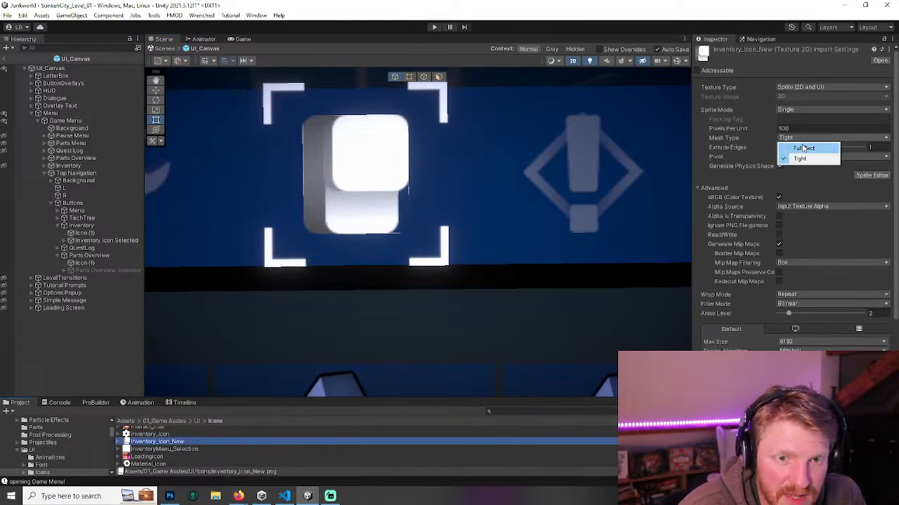
{"action": "left_click", "coordinate": [800, 148]}
{"action": "scroll", "coordinate": [872, 330], "scroll_direction": "down", "scroll_amount": 3}
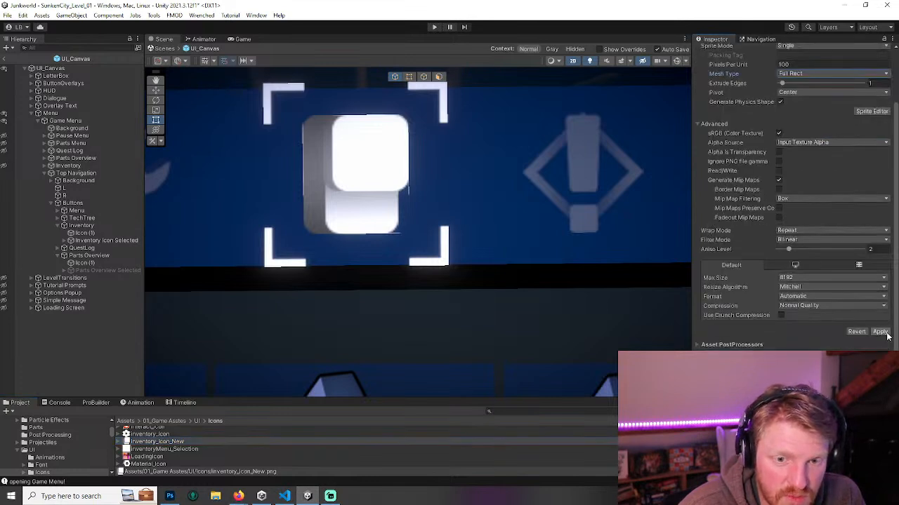
{"action": "left_click", "coordinate": [880, 332]}
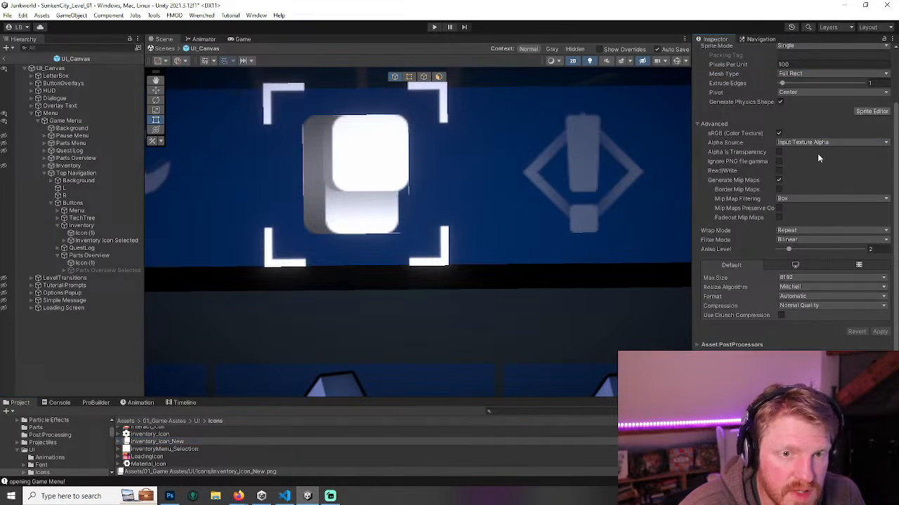
- Set the Wrap Mode of Inventory_Icon_New to Clamp and apply the change, keeping Sprite Mode Single and Filter Mode Bilinear
{"action": "scroll", "coordinate": [817, 158], "scroll_direction": "up", "scroll_amount": 3}
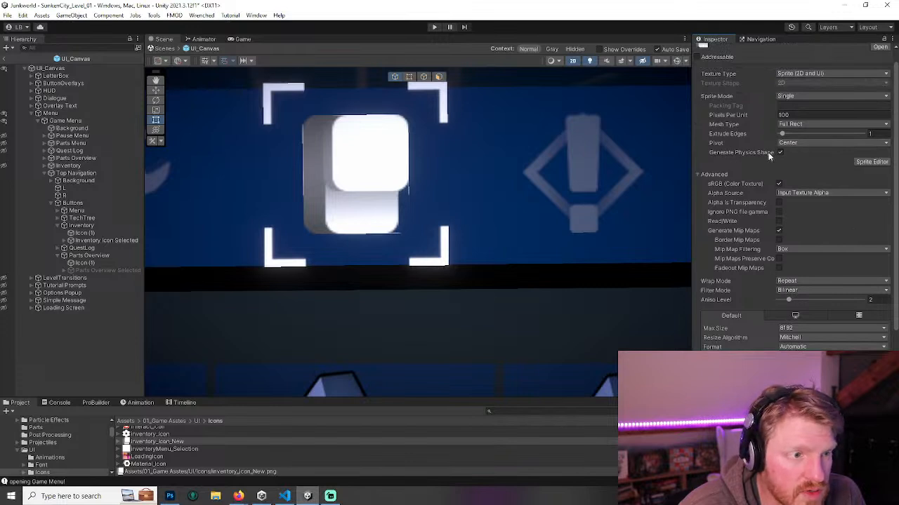
{"action": "left_click", "coordinate": [803, 97]}
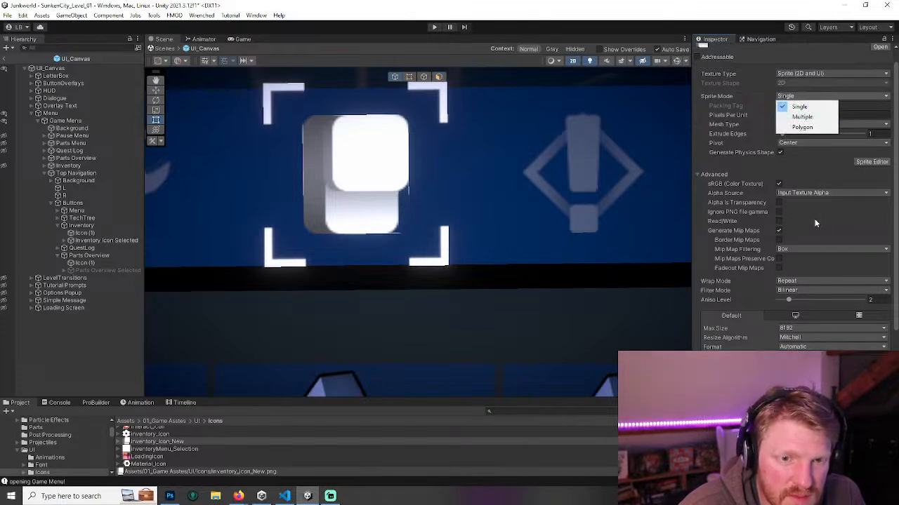
{"action": "left_click", "coordinate": [821, 169]}
{"action": "scroll", "coordinate": [820, 251], "scroll_direction": "down", "scroll_amount": 2}
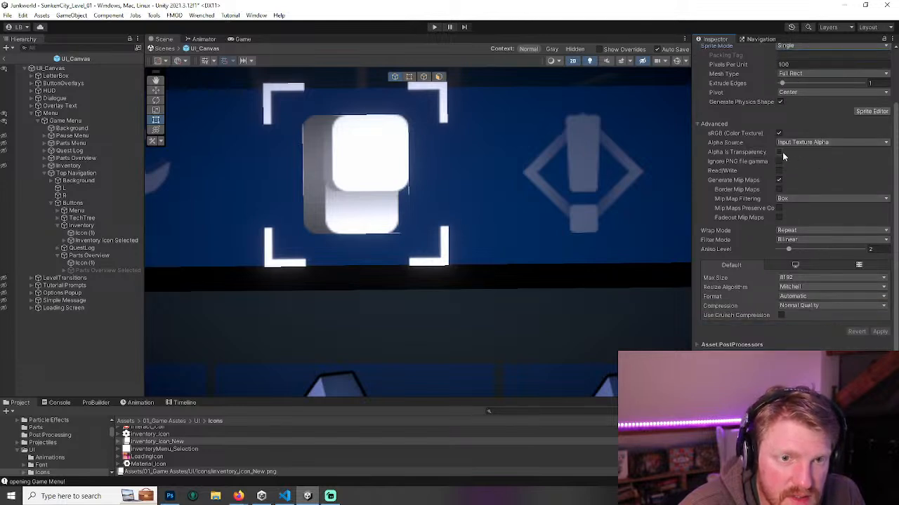
{"action": "left_click", "coordinate": [813, 239]}
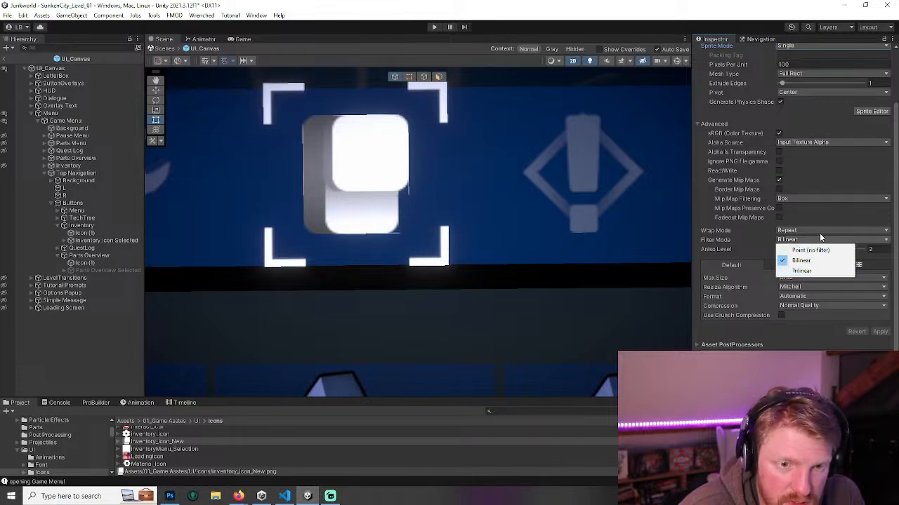
{"action": "left_click", "coordinate": [818, 231]}
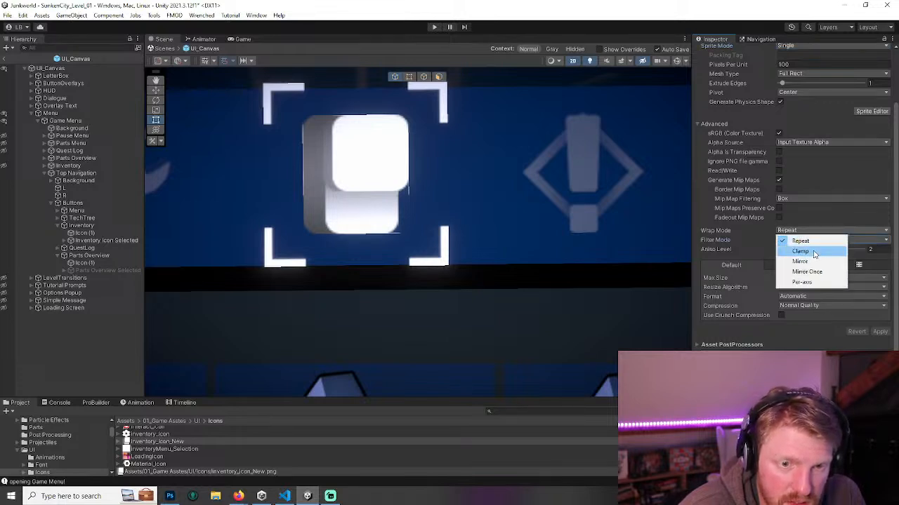
{"action": "left_click", "coordinate": [814, 254]}
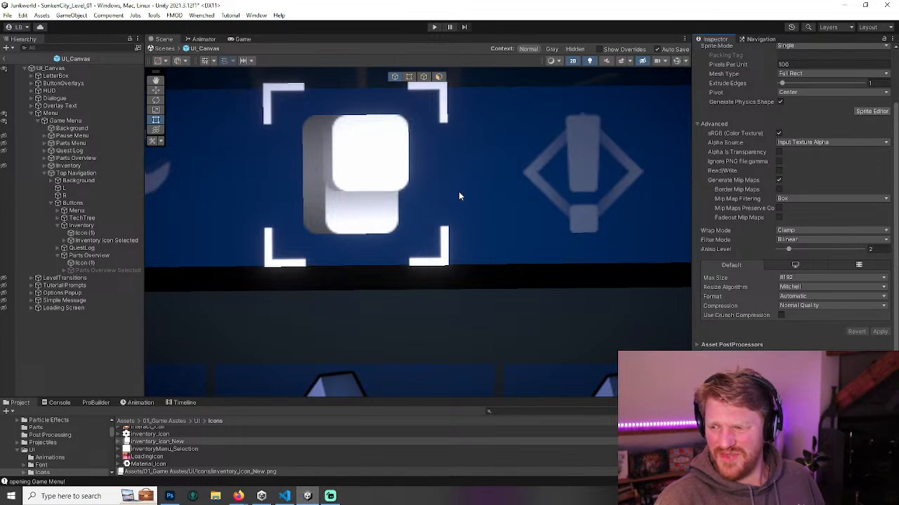
- Assign the gear sprite Inventory_Icon as the source image of both the normal and selected Parts Overview icons
{"action": "left_click", "coordinate": [59, 226]}
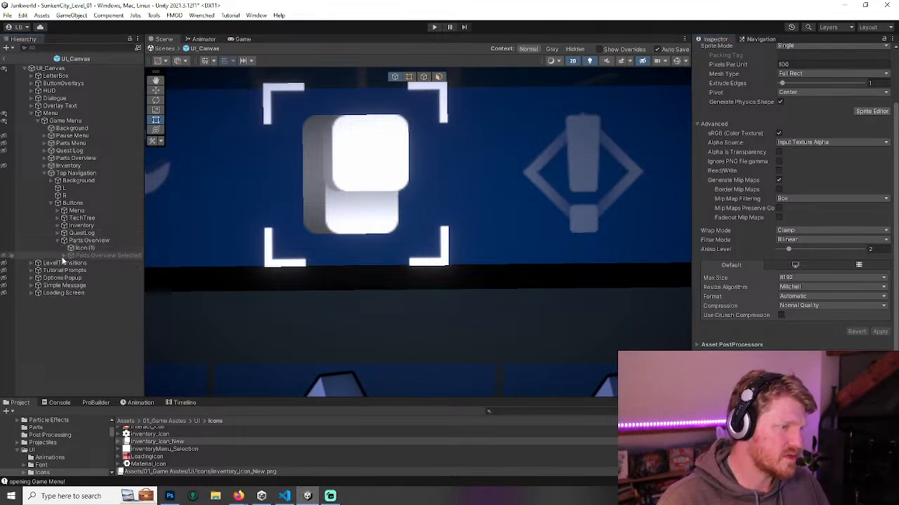
{"action": "left_click", "coordinate": [64, 255]}
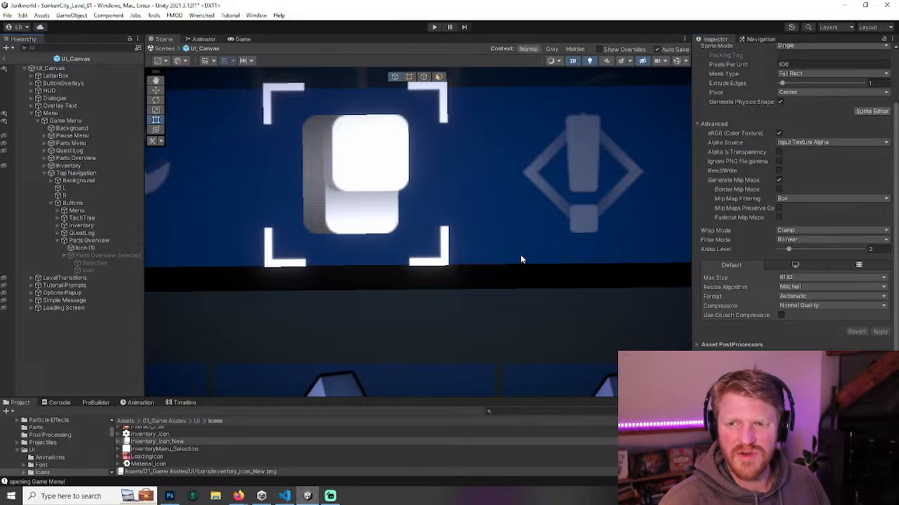
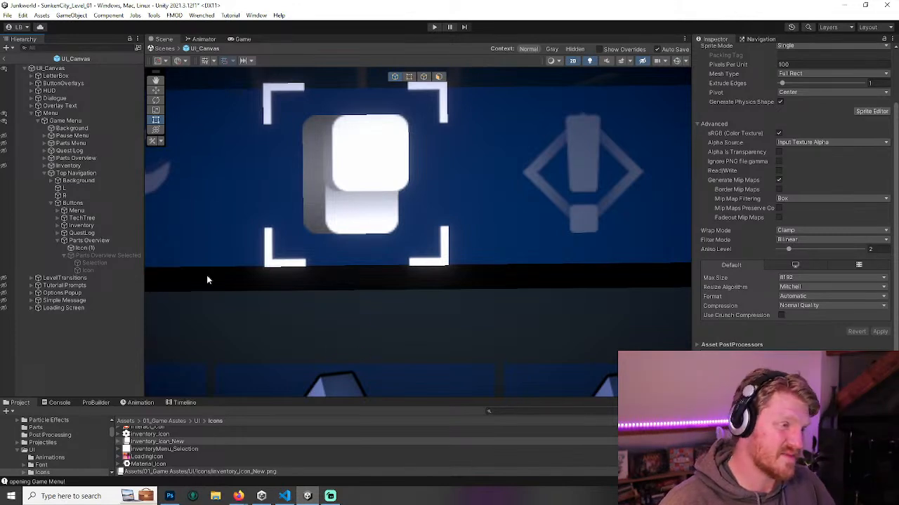
{"action": "left_click", "coordinate": [81, 248]}
{"action": "left_click", "coordinate": [87, 270], "text": "ctrl"}
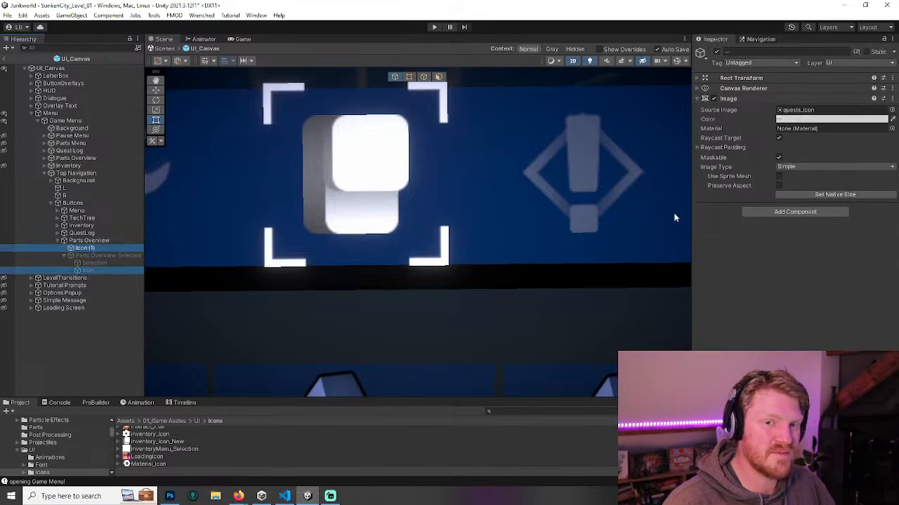
{"action": "left_click", "coordinate": [892, 110]}
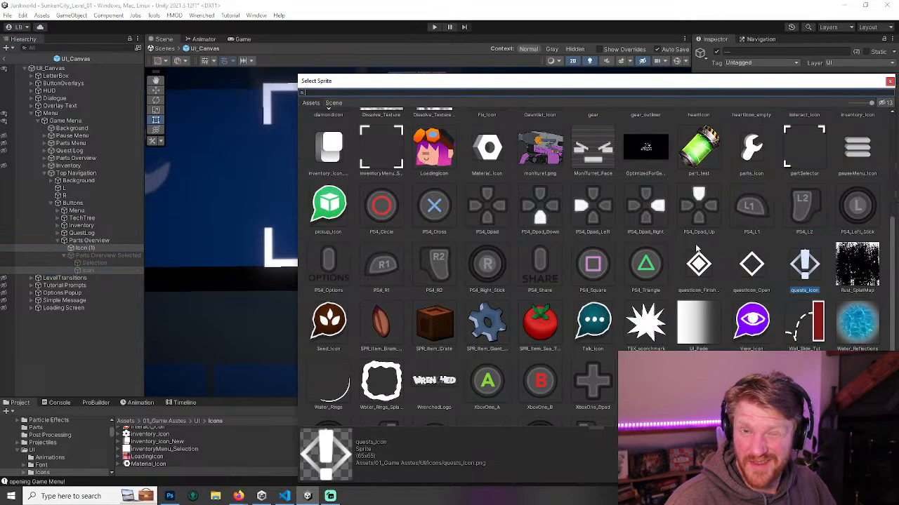
{"action": "scroll", "coordinate": [618, 215], "scroll_direction": "down", "scroll_amount": 2}
{"action": "scroll", "coordinate": [590, 239], "scroll_direction": "up", "scroll_amount": 5}
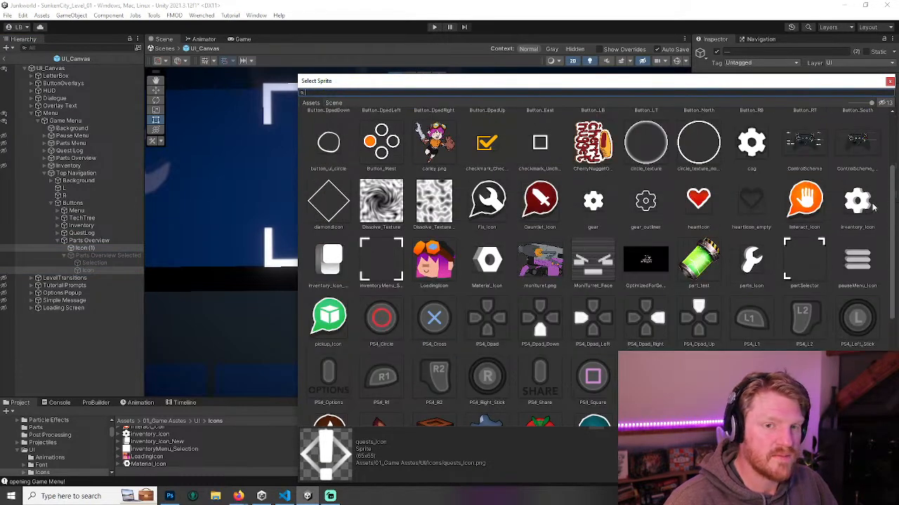
{"action": "left_click", "coordinate": [858, 202]}
{"action": "double_click", "coordinate": [860, 205]}
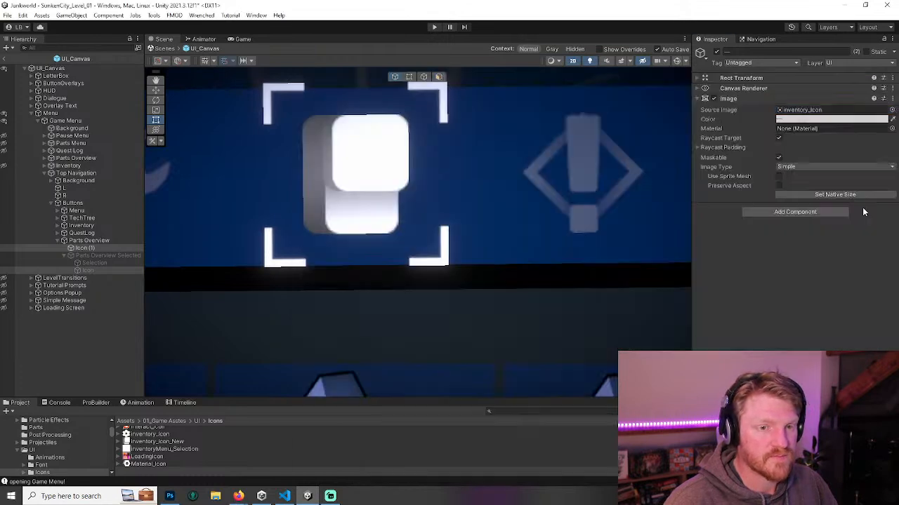
- Set both Parts Overview icons to their native size and collapse the Parts Overview group
{"action": "scroll", "coordinate": [564, 221], "scroll_direction": "down", "scroll_amount": 10}
{"action": "middle_click_drag", "start_coordinate": [608, 215], "coordinate": [316, 213]}
{"action": "left_click", "coordinate": [812, 196]}
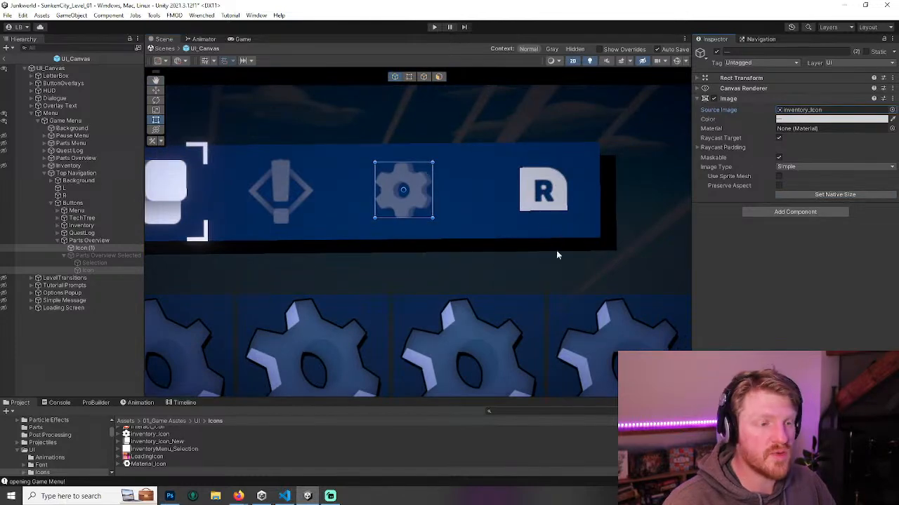
{"action": "left_click", "coordinate": [465, 247]}
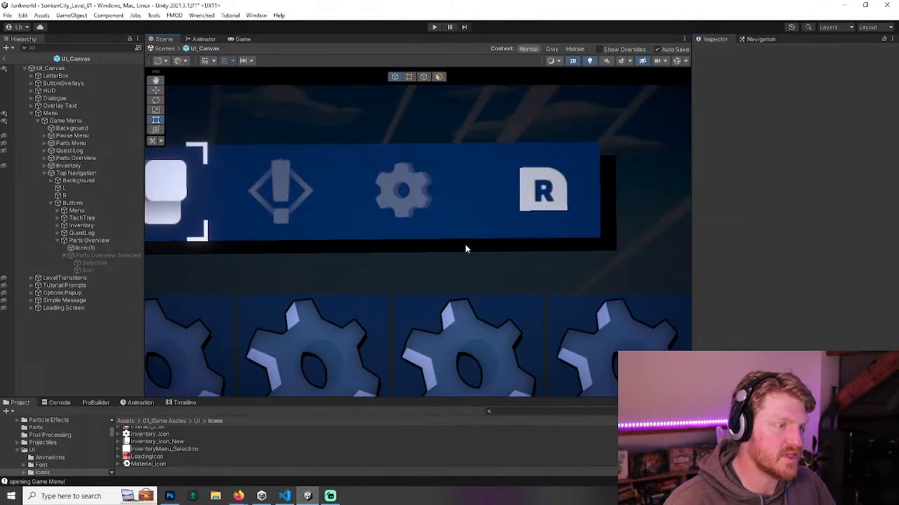
{"action": "left_click", "coordinate": [58, 241]}
- Scale the normal and selected Inventory icons down slightly together about their centre
{"action": "scroll", "coordinate": [421, 184], "scroll_direction": "down", "scroll_amount": 5}
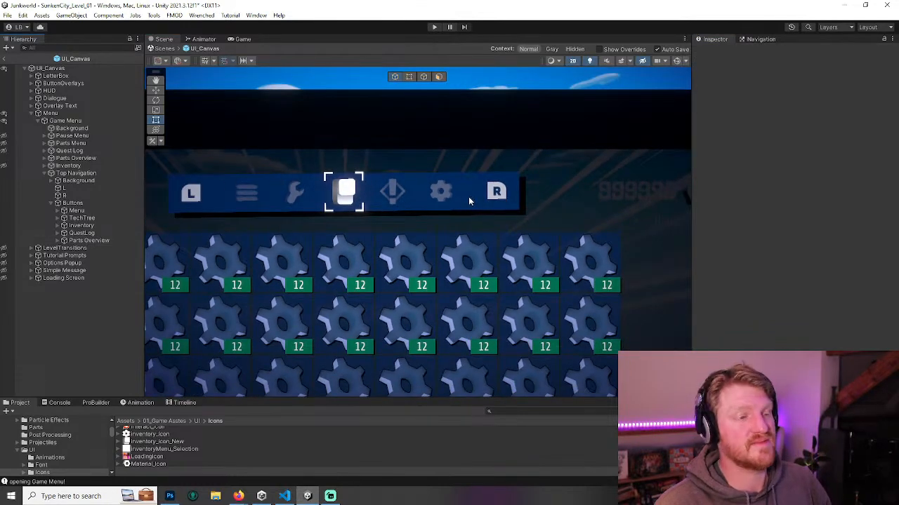
{"action": "scroll", "coordinate": [471, 201], "scroll_direction": "down", "scroll_amount": 1}
{"action": "scroll", "coordinate": [449, 210], "scroll_direction": "up", "scroll_amount": 5}
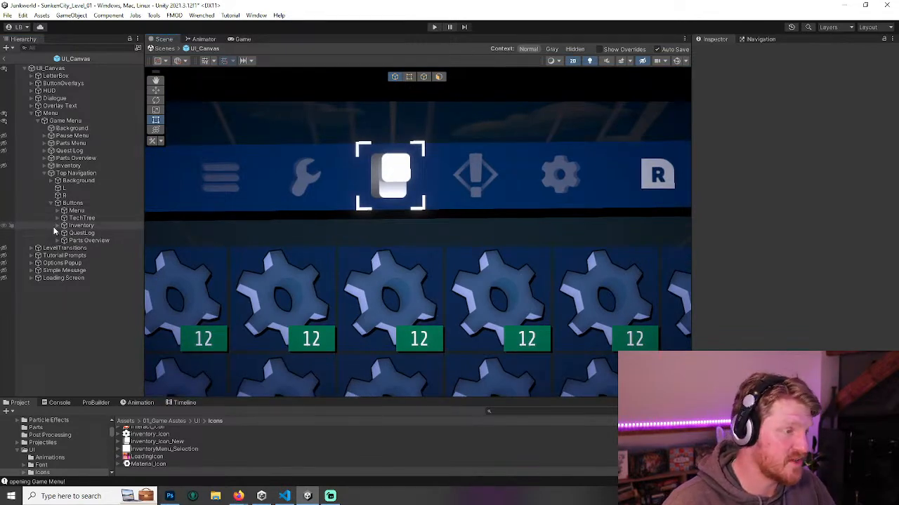
{"action": "left_click", "coordinate": [64, 225]}
{"action": "left_click", "coordinate": [64, 241]}
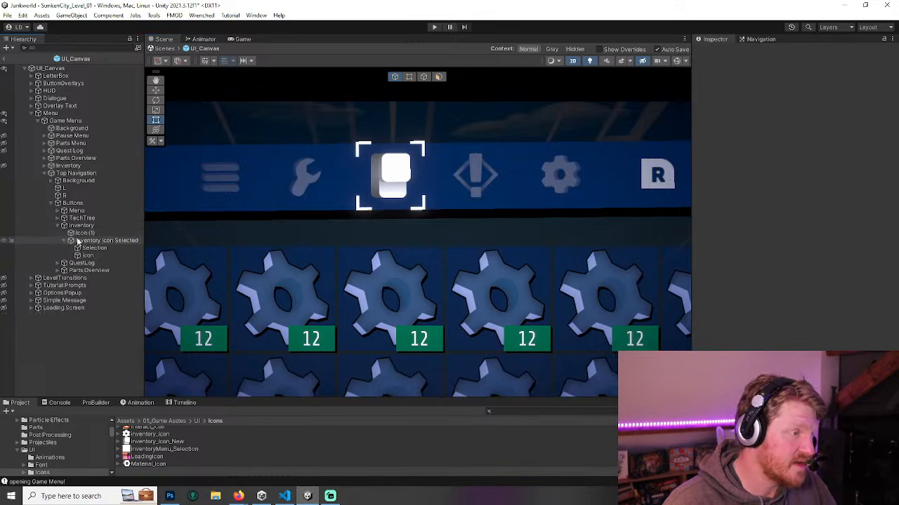
{"action": "left_click", "coordinate": [83, 233]}
{"action": "left_click", "coordinate": [88, 255], "text": "ctrl"}
{"action": "left_click_drag", "start_coordinate": [412, 151], "coordinate": [410, 156]}
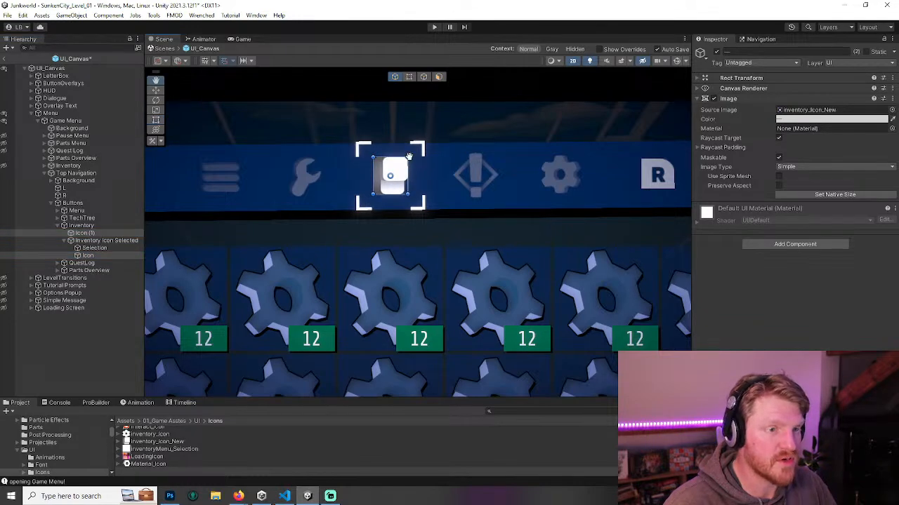
{"action": "left_click", "coordinate": [479, 127]}
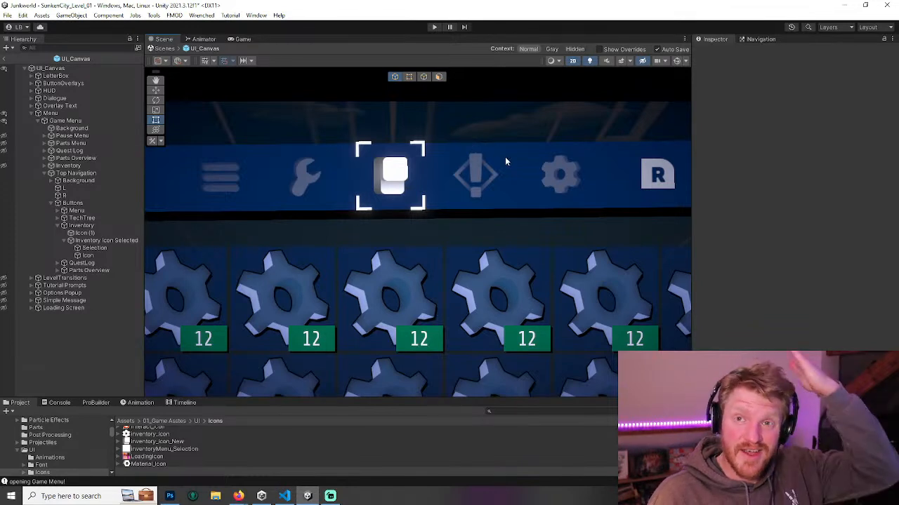
- Collapse the Buttons and Top Navigation groups in the object hierarchy
{"action": "scroll", "coordinate": [453, 180], "scroll_direction": "up", "scroll_amount": 3}
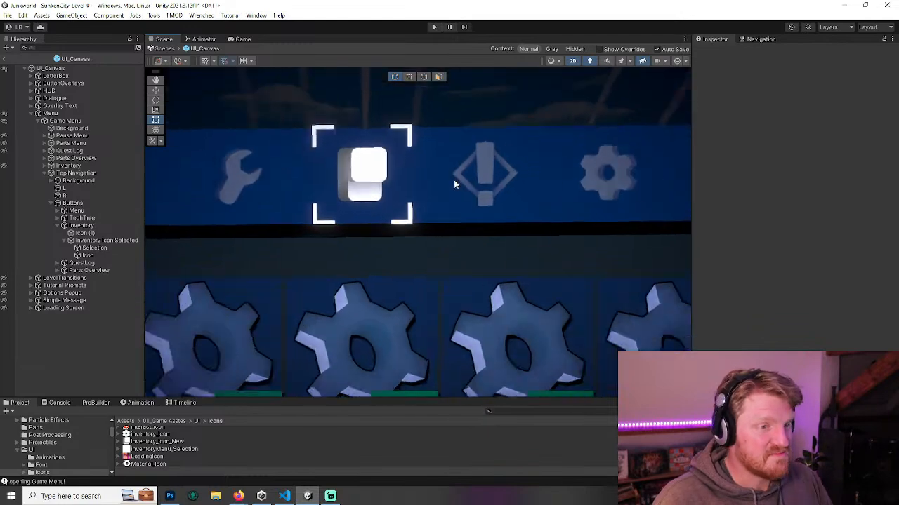
{"action": "scroll", "coordinate": [454, 180], "scroll_direction": "down", "scroll_amount": 5}
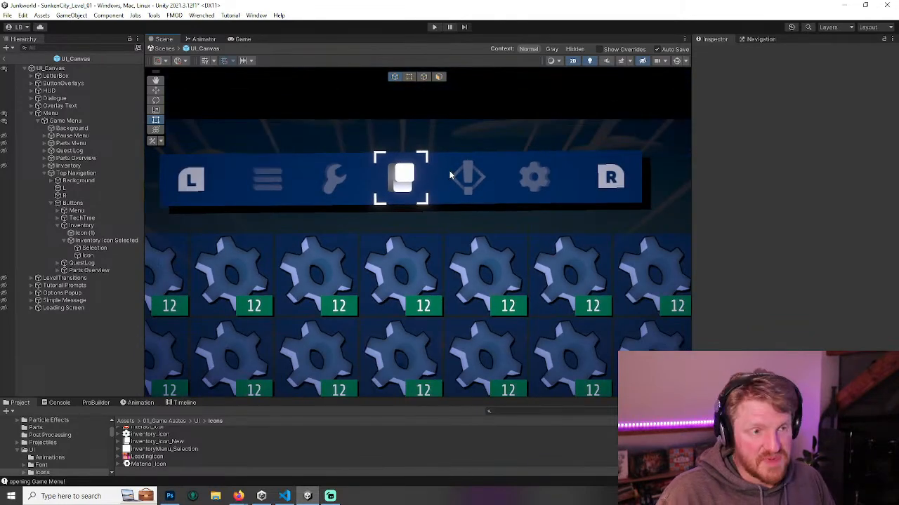
{"action": "left_click", "coordinate": [50, 203]}
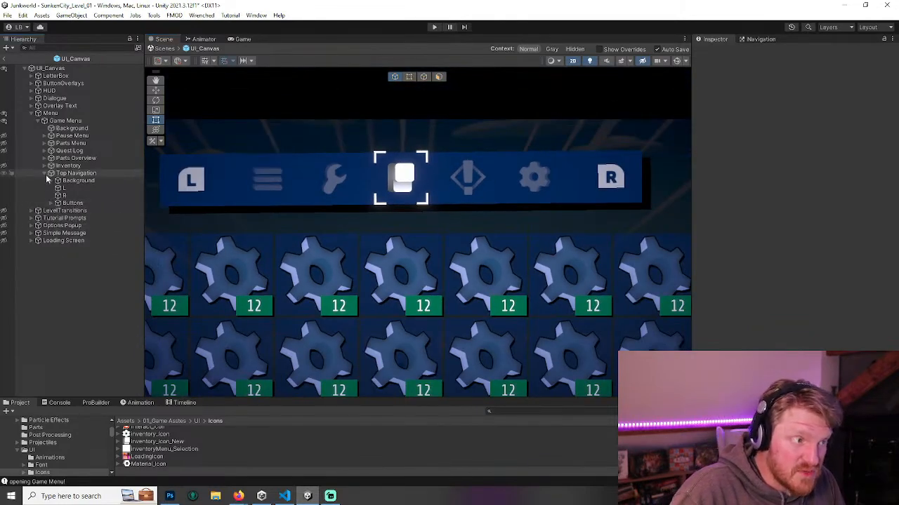
{"action": "left_click", "coordinate": [49, 174]}
{"action": "scroll", "coordinate": [505, 151], "scroll_direction": "down", "scroll_amount": 2}
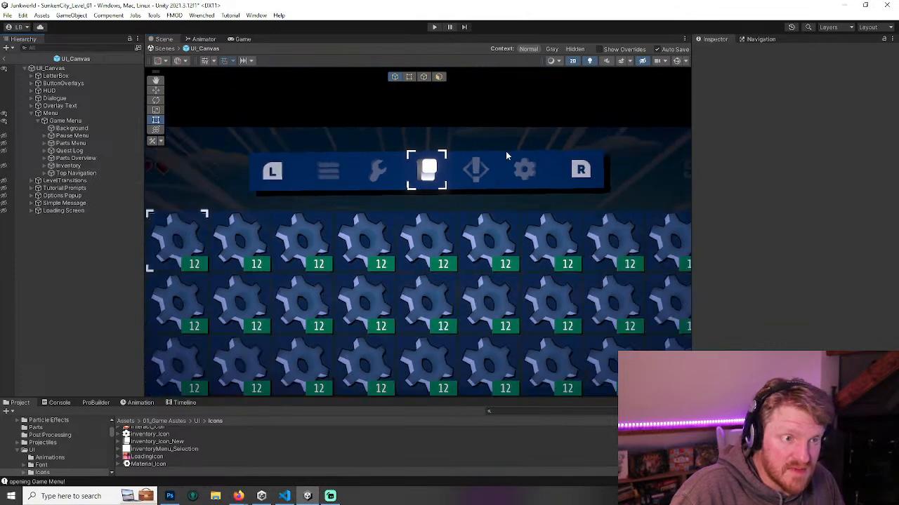
- Play the game, open the game menu and cycle through its sections to check the new navigation icons
{"action": "left_click", "coordinate": [434, 29]}
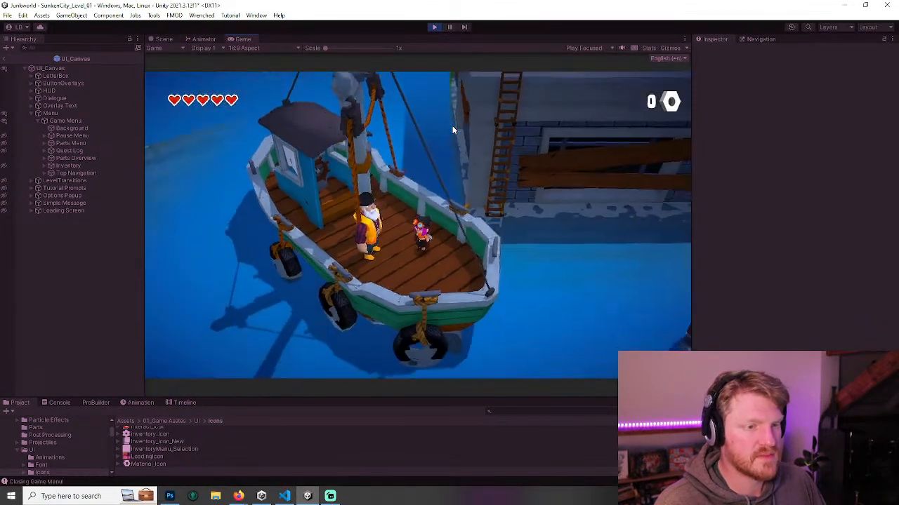
{"action": "key", "text": "Escape"}
{"action": "key", "text": "e"}
{"action": "key", "text": "e"}
{"action": "key", "text": "e"}
{"action": "key", "text": "q"}
{"action": "key", "text": "q"}
{"action": "key", "text": "e"}
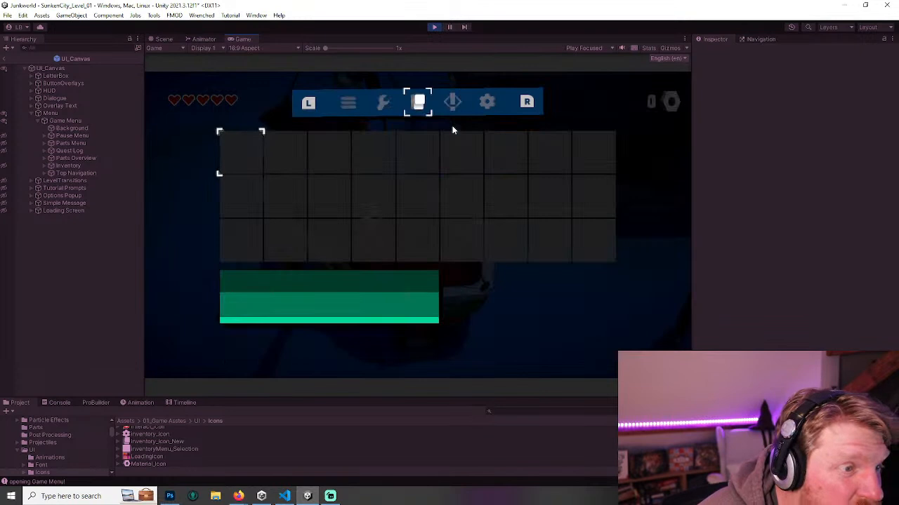
- Magnify the game view briefly, restore it, and switch between neighbouring menu sections to examine the Inventory icon
{"action": "mouse_move", "coordinate": [326, 48]}
{"action": "left_mouse_down"}
{"action": "mouse_move", "coordinate": [364, 48]}
{"action": "mouse_move", "coordinate": [335, 48]}
{"action": "left_mouse_up"}
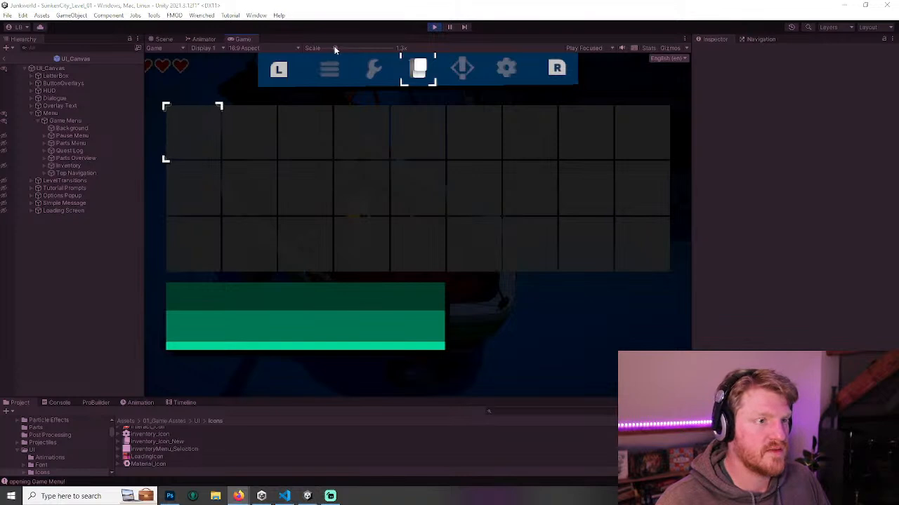
{"action": "left_click_drag", "start_coordinate": [335, 46], "coordinate": [316, 47]}
{"action": "key", "text": "q"}
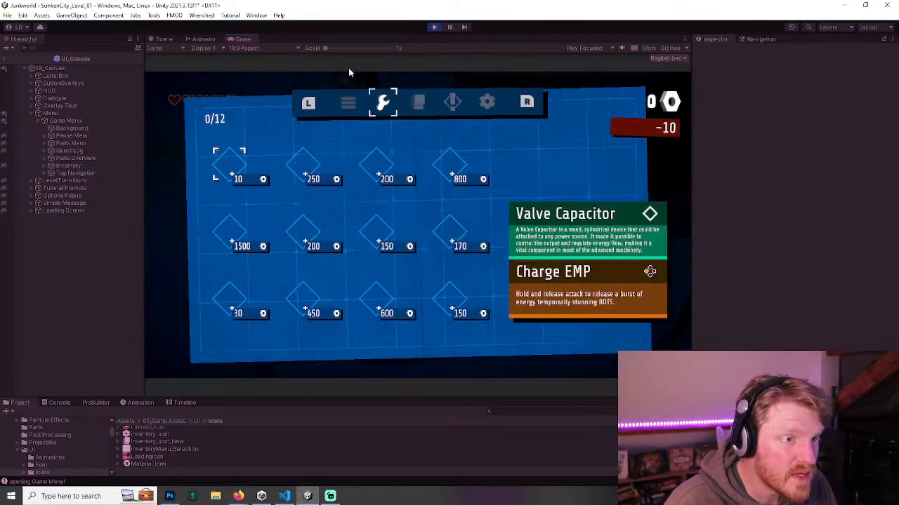
{"action": "key", "text": "e"}
{"action": "key", "text": "e"}
{"action": "key", "text": "q"}
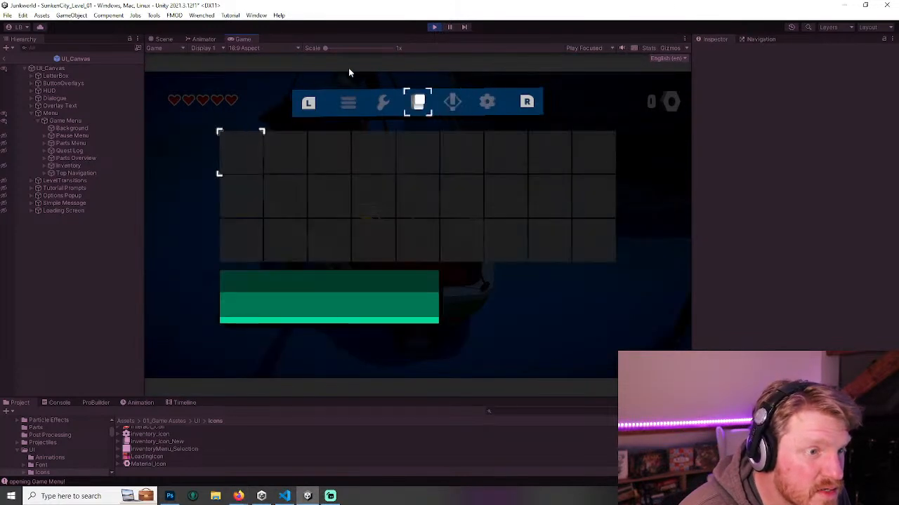
- Inspect the Inventory icon up close in the Scene view and stop the game
{"action": "left_click", "coordinate": [164, 38]}
{"action": "scroll", "coordinate": [405, 171], "scroll_direction": "up", "scroll_amount": 3}
{"action": "scroll", "coordinate": [411, 171], "scroll_direction": "up", "scroll_amount": 6}
{"action": "scroll", "coordinate": [424, 171], "scroll_direction": "down", "scroll_amount": 6}
{"action": "scroll", "coordinate": [455, 174], "scroll_direction": "up", "scroll_amount": 2}
{"action": "scroll", "coordinate": [454, 174], "scroll_direction": "down", "scroll_amount": 4}
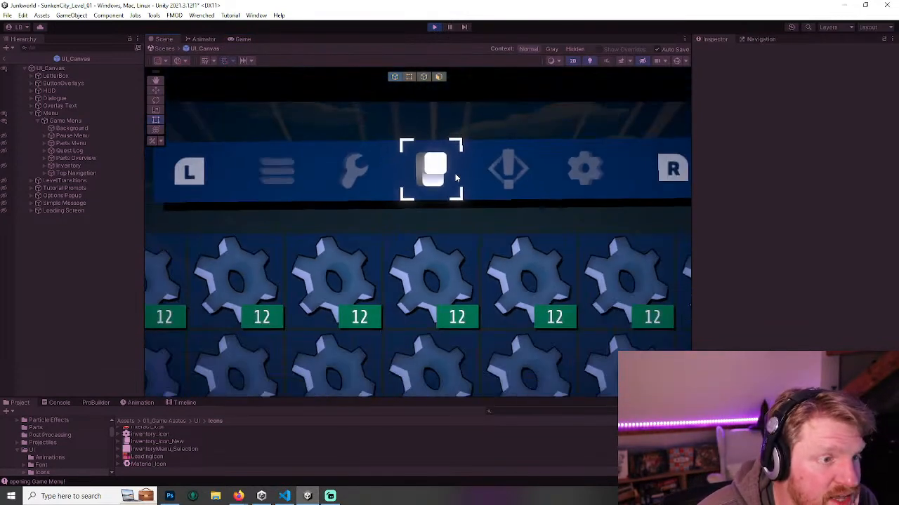
{"action": "left_click", "coordinate": [433, 27]}
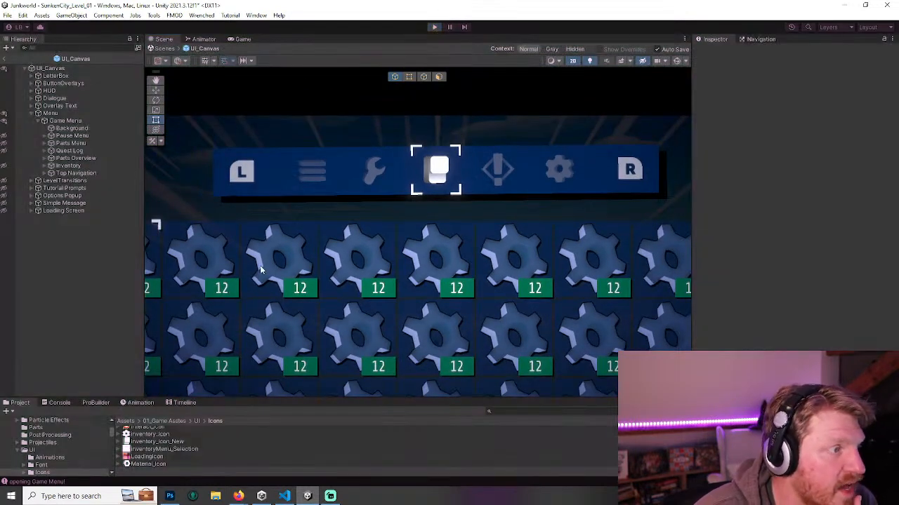
- Set the Inventory_Icon_New texture's filter mode to Point (no filter) and apply the import settings
{"action": "left_click", "coordinate": [150, 442]}
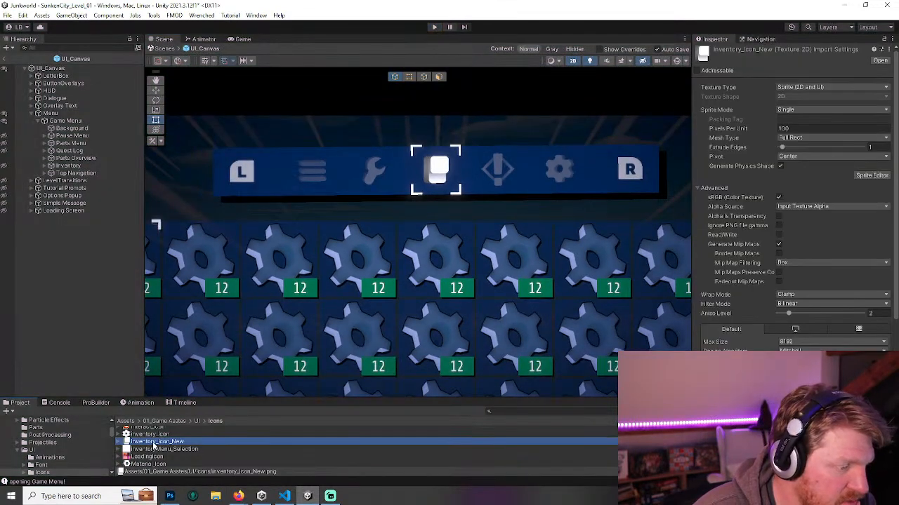
{"action": "left_click", "coordinate": [807, 303]}
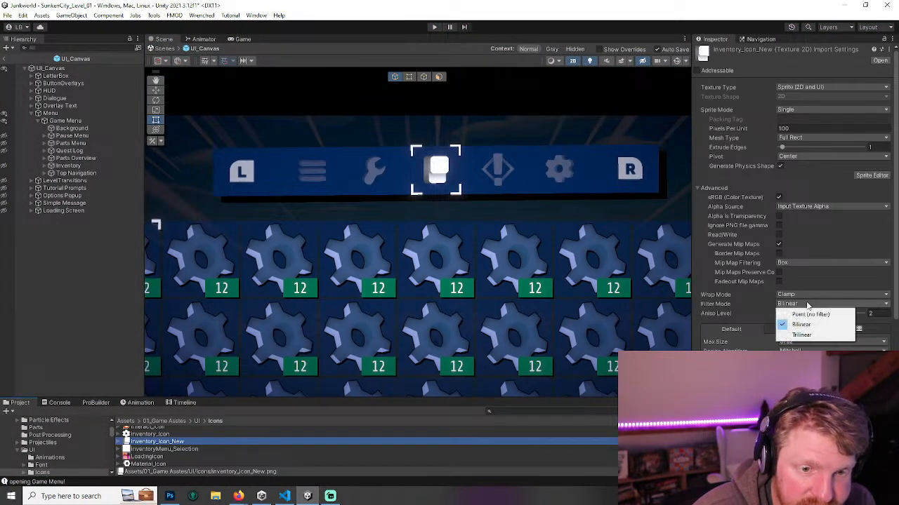
{"action": "left_click", "coordinate": [800, 314]}
{"action": "scroll", "coordinate": [829, 299], "scroll_direction": "down", "scroll_amount": 3}
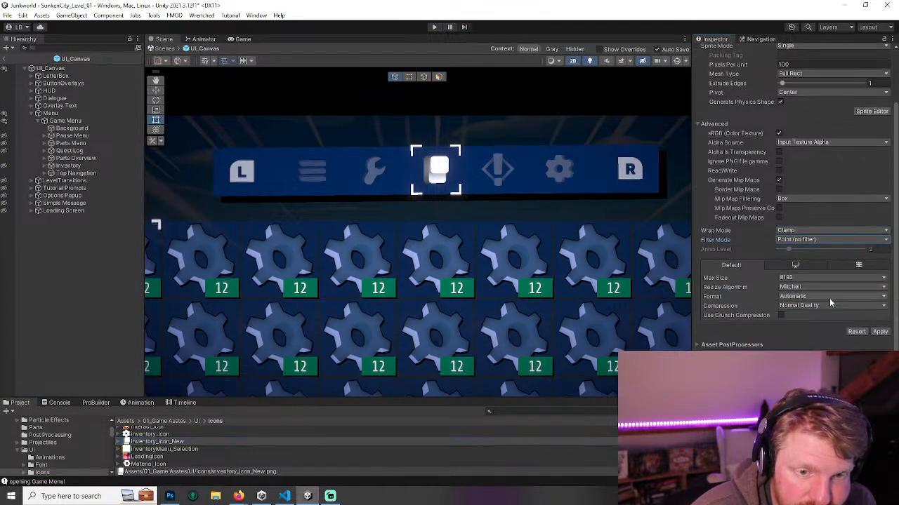
{"action": "left_click", "coordinate": [880, 332]}
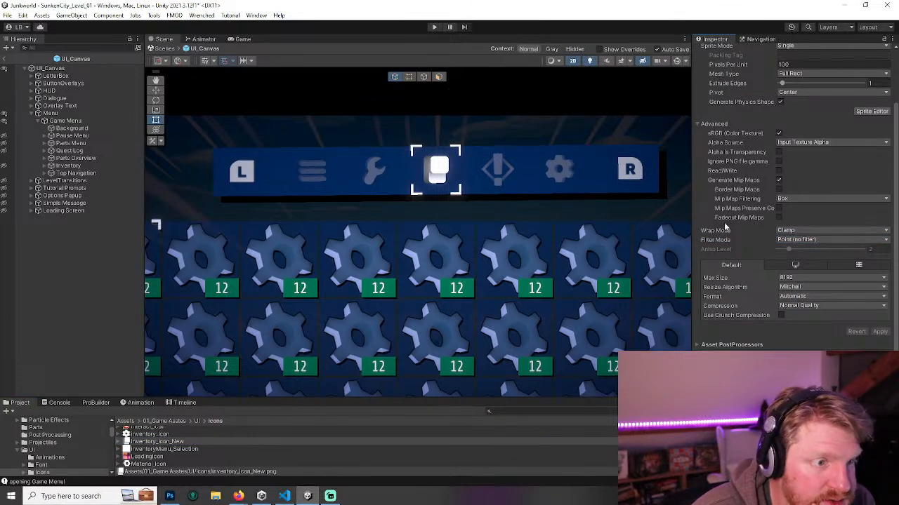
- Set the Inventory_Icon_New texture's filter mode and resize algorithm both to Bilinear, and apply the import settings
{"action": "left_click", "coordinate": [812, 241]}
{"action": "left_click", "coordinate": [817, 261]}
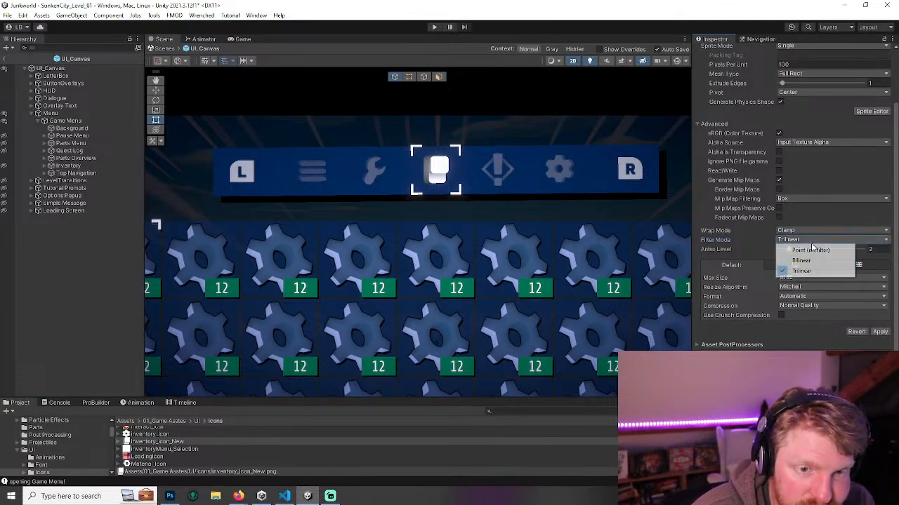
{"action": "left_click", "coordinate": [818, 287]}
{"action": "left_click", "coordinate": [795, 305]}
{"action": "left_click", "coordinate": [880, 331]}
{"action": "scroll", "coordinate": [495, 151], "scroll_direction": "down", "scroll_amount": 3}
{"action": "scroll", "coordinate": [498, 149], "scroll_direction": "up", "scroll_amount": 1}
- Play the game, cycle the game menu to Parts Overview and back to Inventory to check icon sharpness, and stop
{"action": "left_click", "coordinate": [434, 27]}
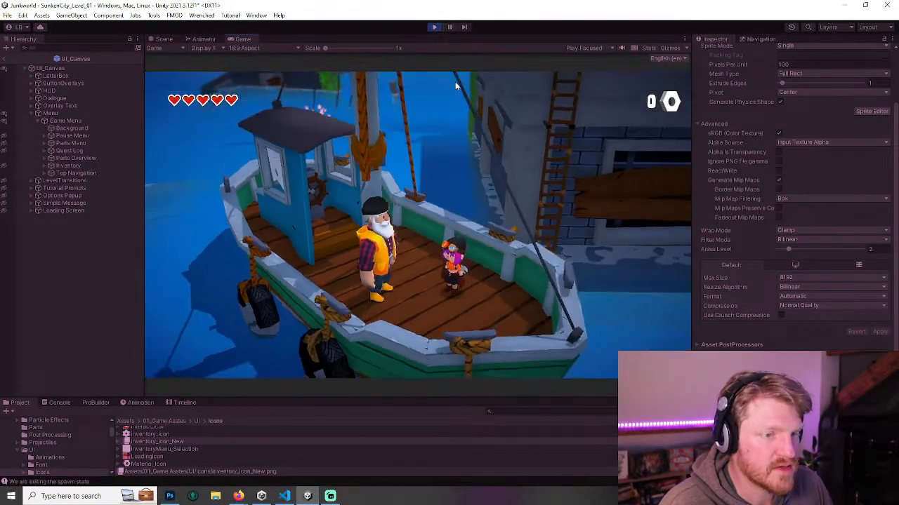
{"action": "key", "text": "Escape"}
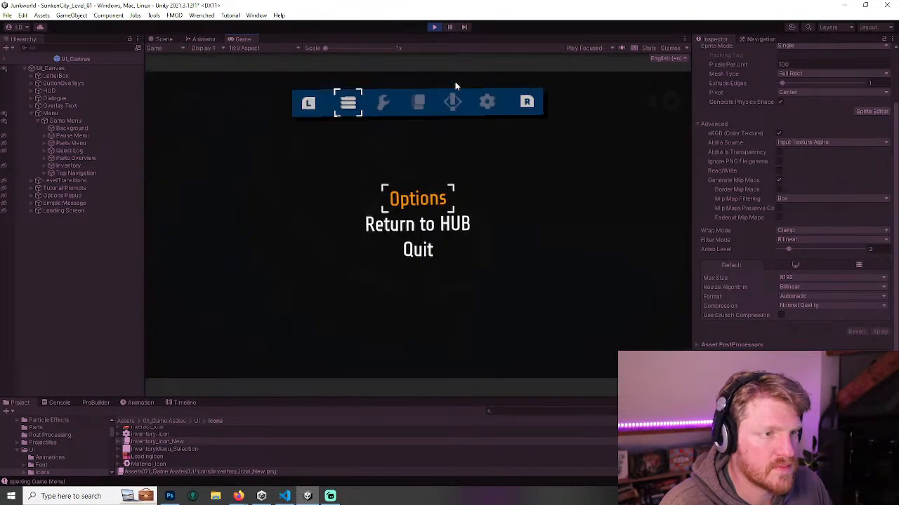
{"action": "key", "text": "r"}
{"action": "key", "text": "r"}
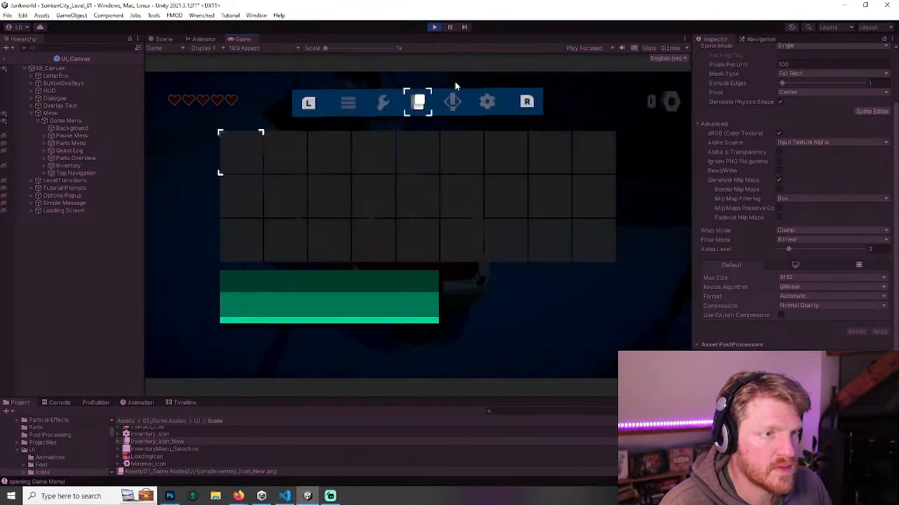
{"action": "key", "text": "r"}
{"action": "key", "text": "r"}
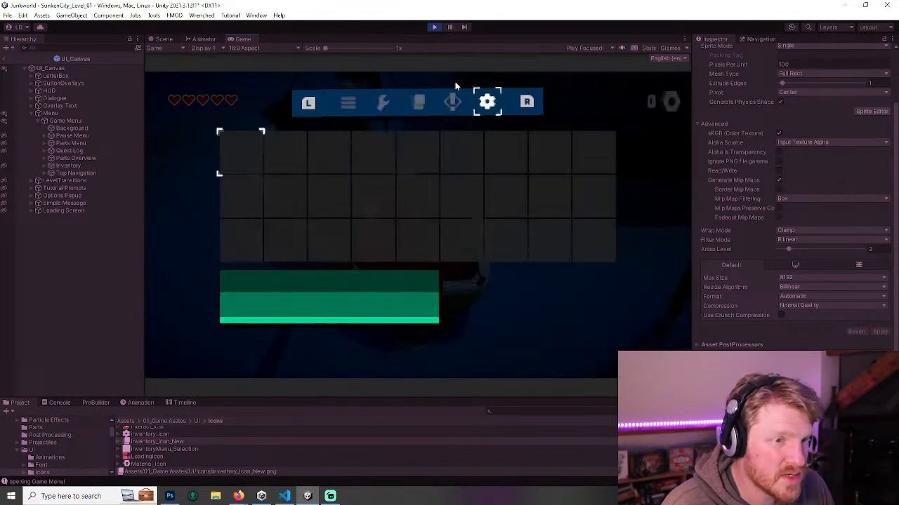
{"action": "key", "text": "l"}
{"action": "key", "text": "l"}
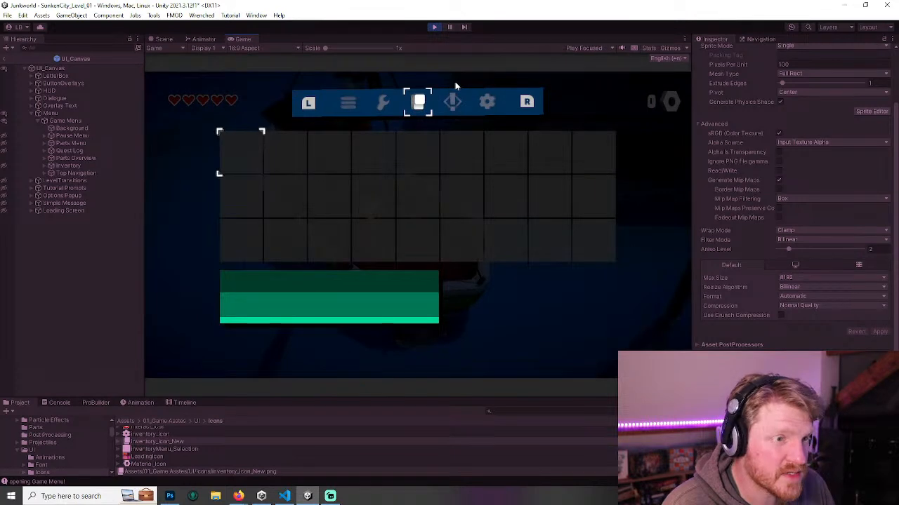
{"action": "left_click", "coordinate": [436, 30]}
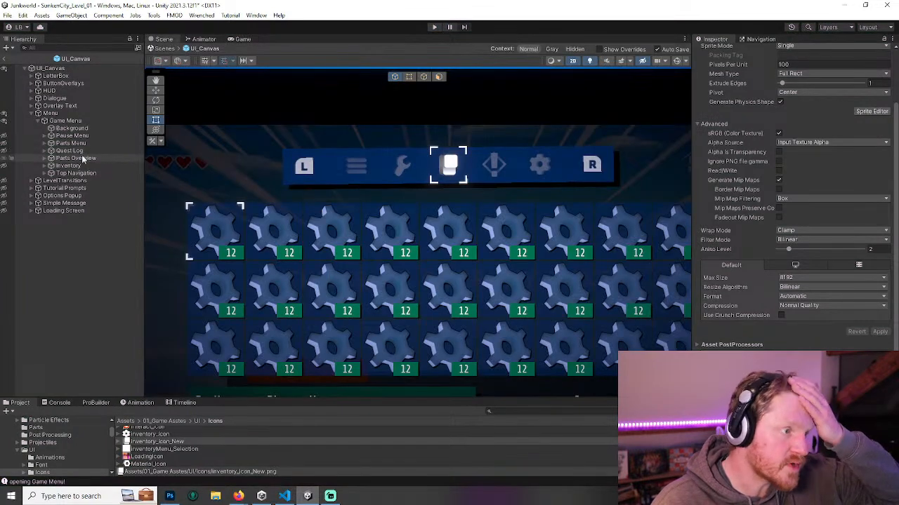
- Expand the Top Navigation and Buttons groups in the hierarchy, and frame the Inventory button in the scene
{"action": "left_click", "coordinate": [48, 166]}
{"action": "left_click", "coordinate": [51, 197]}
{"action": "left_click", "coordinate": [47, 166]}
{"action": "left_click", "coordinate": [45, 167]}
{"action": "left_click", "coordinate": [45, 174]}
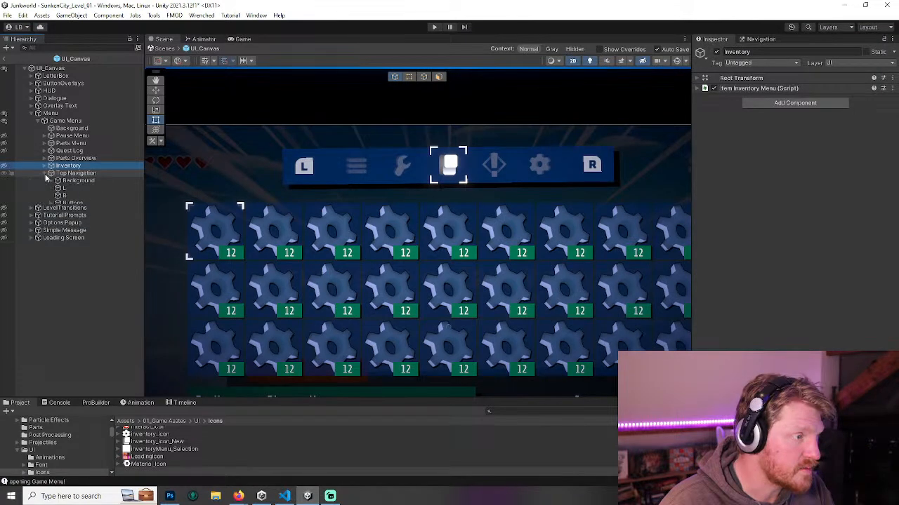
{"action": "left_click", "coordinate": [58, 202]}
{"action": "left_click", "coordinate": [64, 225]}
{"action": "left_click", "coordinate": [70, 241]}
{"action": "left_click", "coordinate": [70, 241]}
{"action": "left_click", "coordinate": [64, 225]}
{"action": "left_click", "coordinate": [106, 226]}
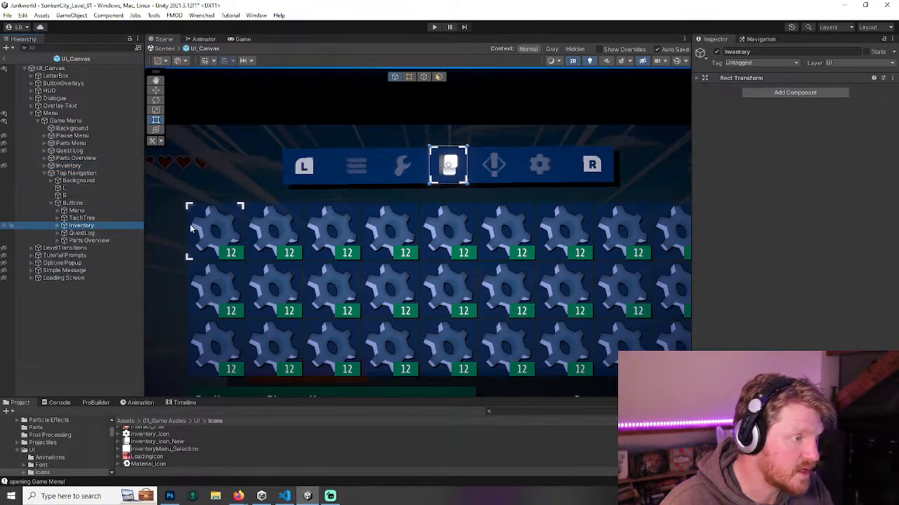
{"action": "key", "text": "f"}
- Select the Inventory button's normal and selected icons together and set them to their native size
{"action": "left_click", "coordinate": [64, 226]}
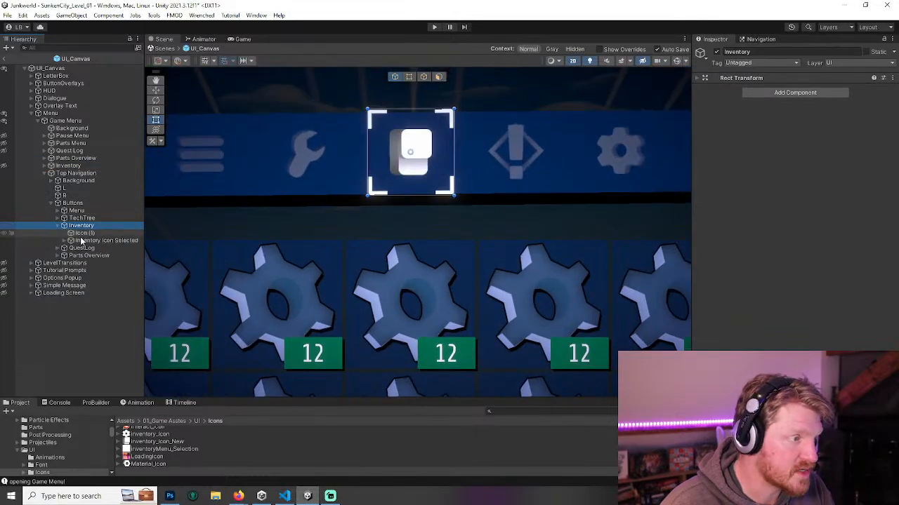
{"action": "left_click", "coordinate": [71, 241]}
{"action": "left_click", "coordinate": [84, 233]}
{"action": "left_click", "coordinate": [88, 255], "text": "ctrl"}
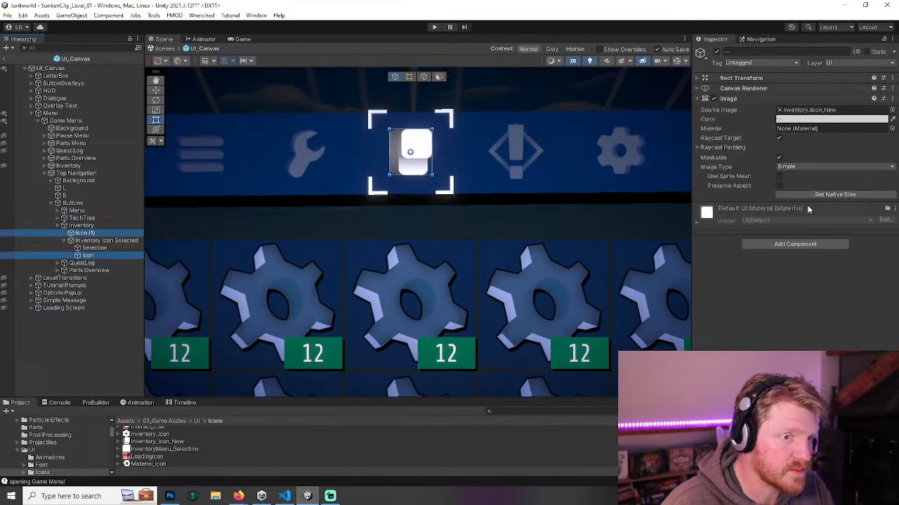
{"action": "left_click", "coordinate": [805, 196]}
- Play the game to check the native-size Inventory icon in the menu, stop it, and collapse the Buttons group
{"action": "left_click", "coordinate": [434, 27]}
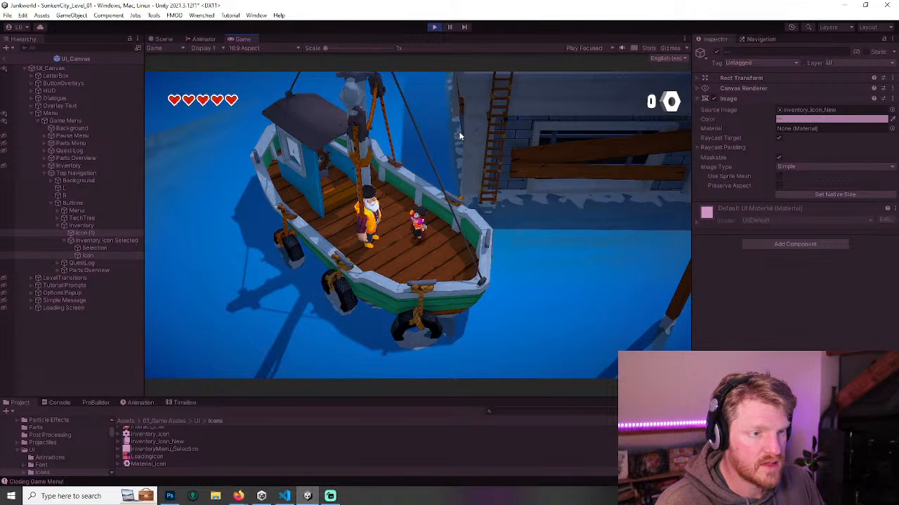
{"action": "key", "text": "Escape"}
{"action": "key", "text": "e"}
{"action": "key", "text": "e"}
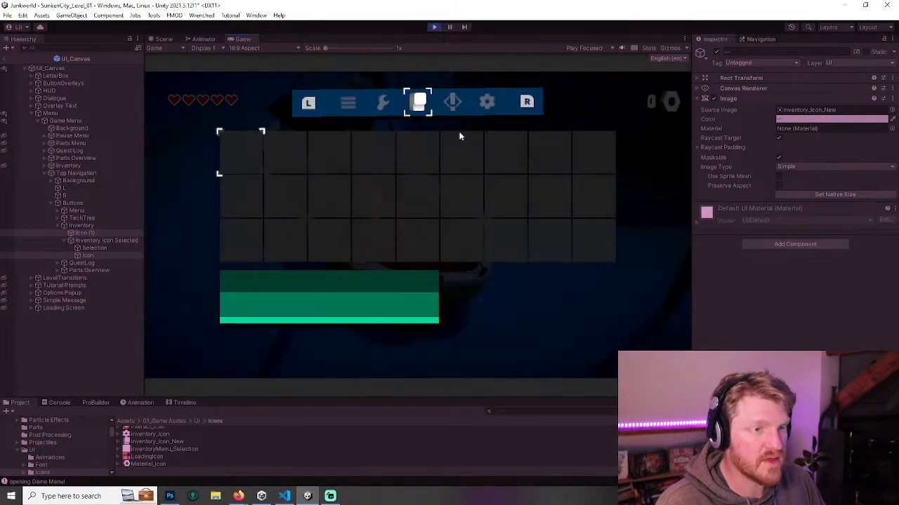
{"action": "left_click", "coordinate": [435, 27]}
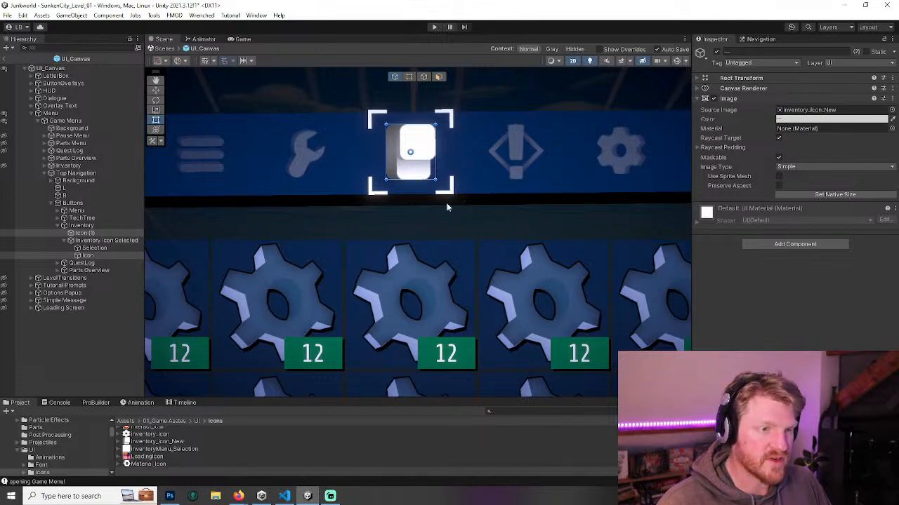
{"action": "scroll", "coordinate": [450, 199], "scroll_direction": "down", "scroll_amount": 6}
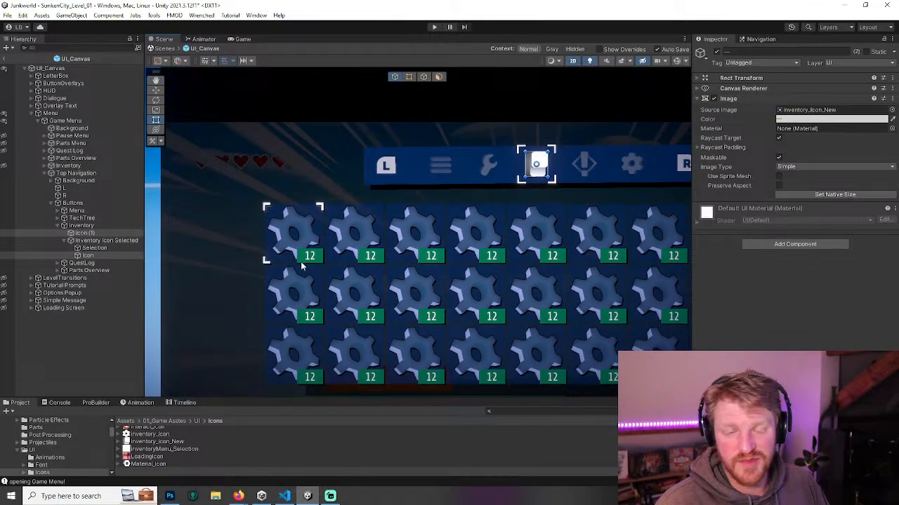
{"action": "left_click", "coordinate": [58, 203]}
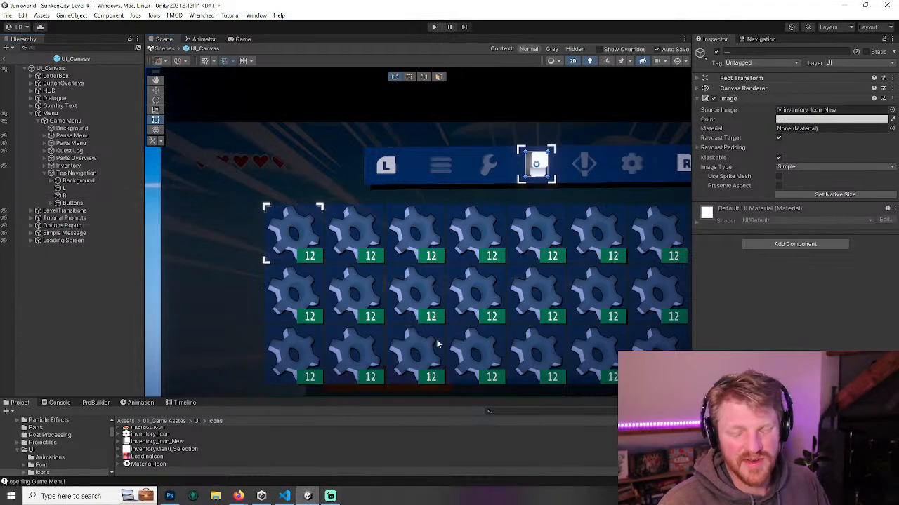
- Switch to Photoshop and scale the BackPack icon group down slightly
{"action": "left_click", "coordinate": [169, 496]}
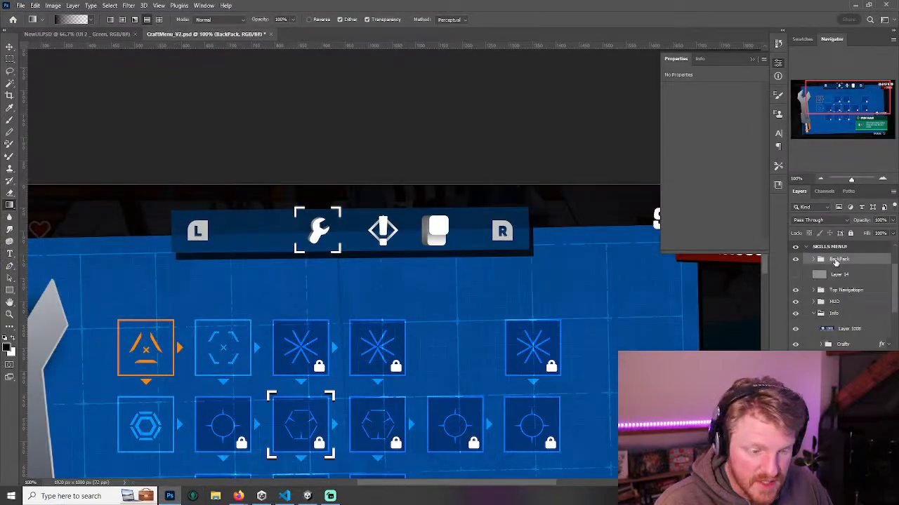
{"action": "key", "text": "ctrl+t"}
{"action": "left_click_drag", "start_coordinate": [462, 199], "coordinate": [457, 201]}
{"action": "key", "text": "Return"}
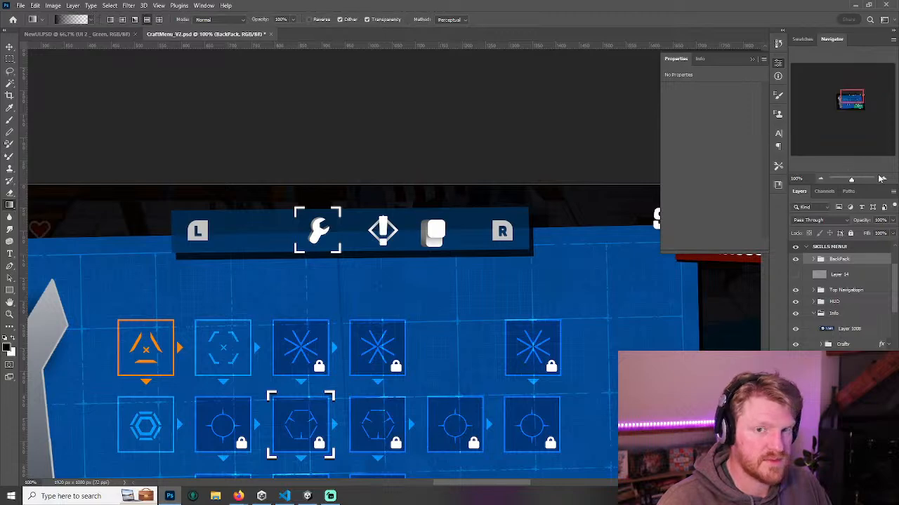
{"action": "right_click", "coordinate": [834, 259]}
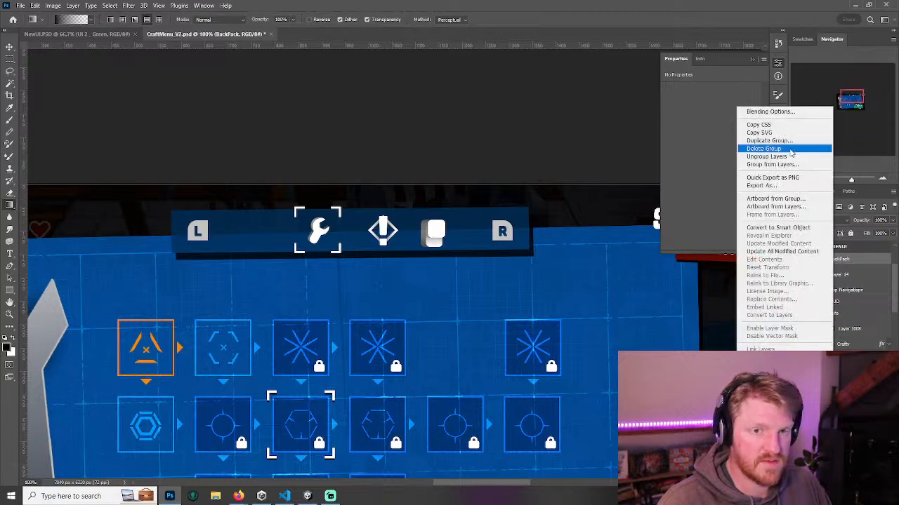
{"action": "key", "text": "Escape"}
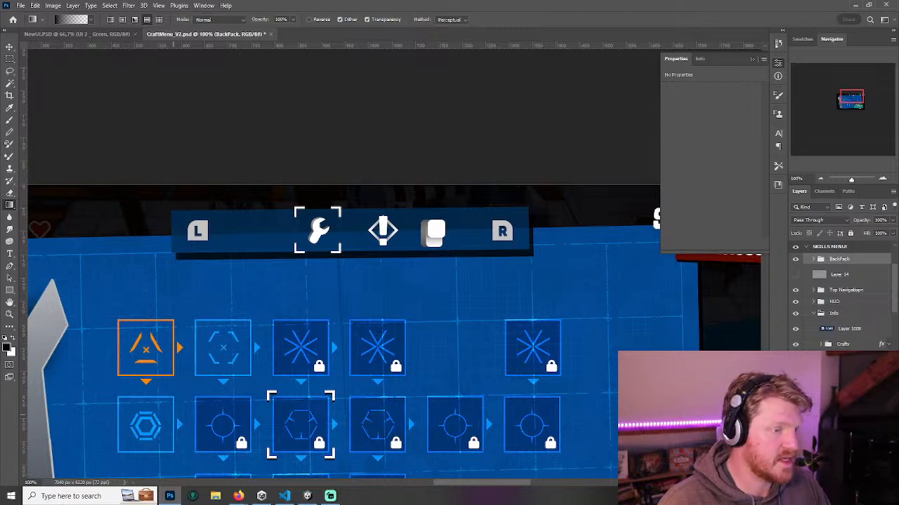
- Switch back to Unity, expand the Buttons group and set both Inventory icons to their native size again
{"action": "left_click", "coordinate": [307, 496]}
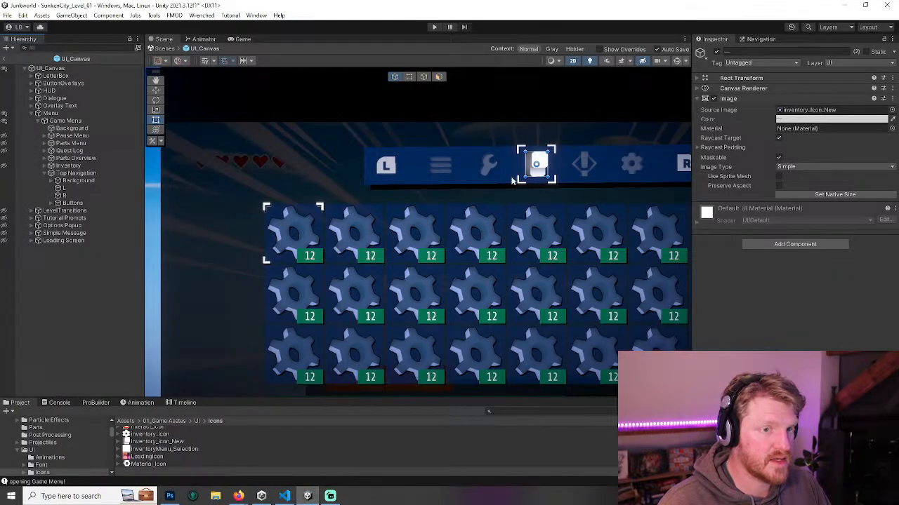
{"action": "left_click", "coordinate": [58, 203]}
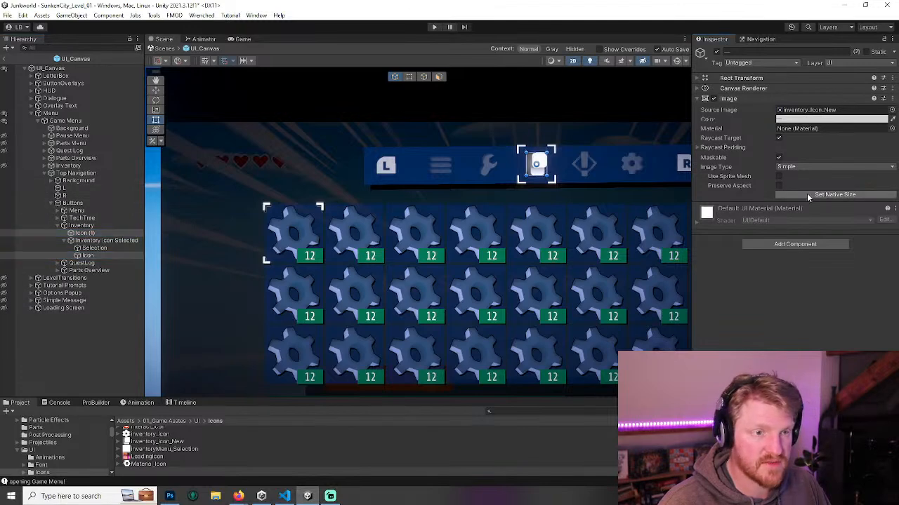
{"action": "scroll", "coordinate": [583, 180], "scroll_direction": "up", "scroll_amount": 5}
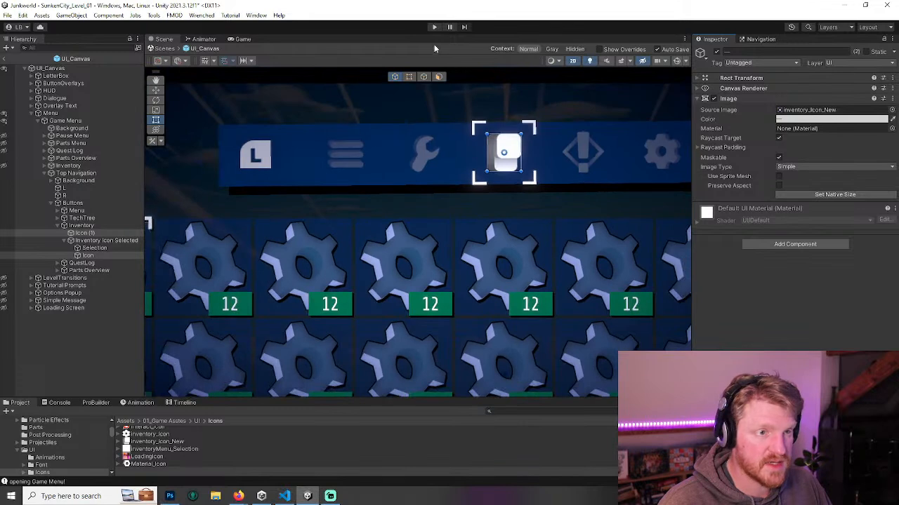
- Play the game and open the menu's Inventory section to check the resized backpack icon
{"action": "left_click", "coordinate": [434, 27]}
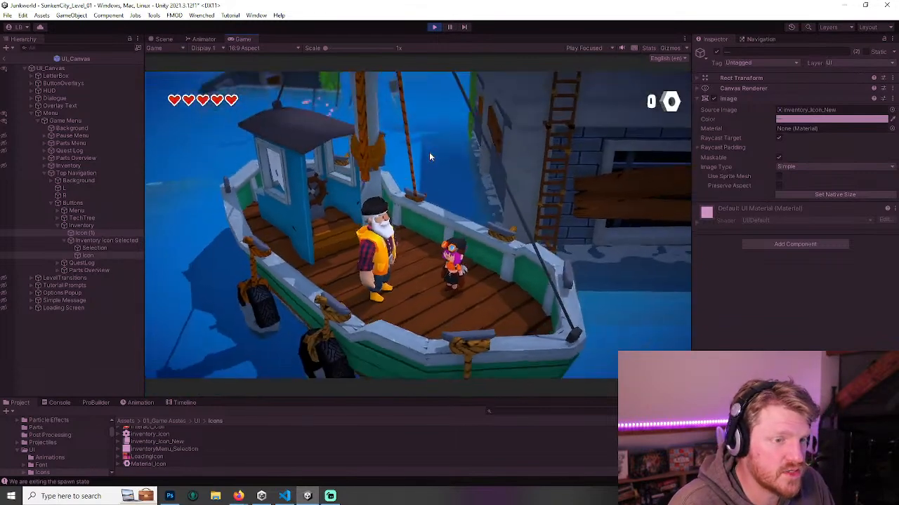
{"action": "key", "text": "Escape"}
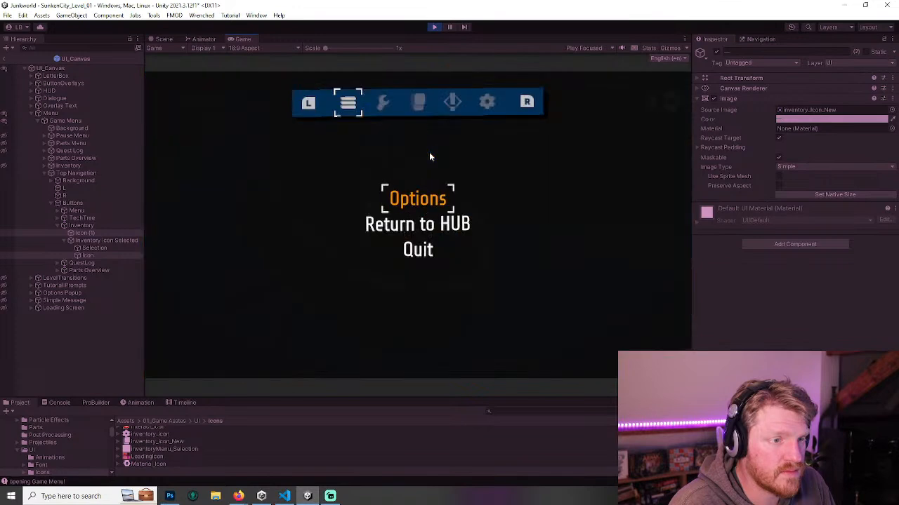
{"action": "key", "text": "r"}
{"action": "key", "text": "r"}
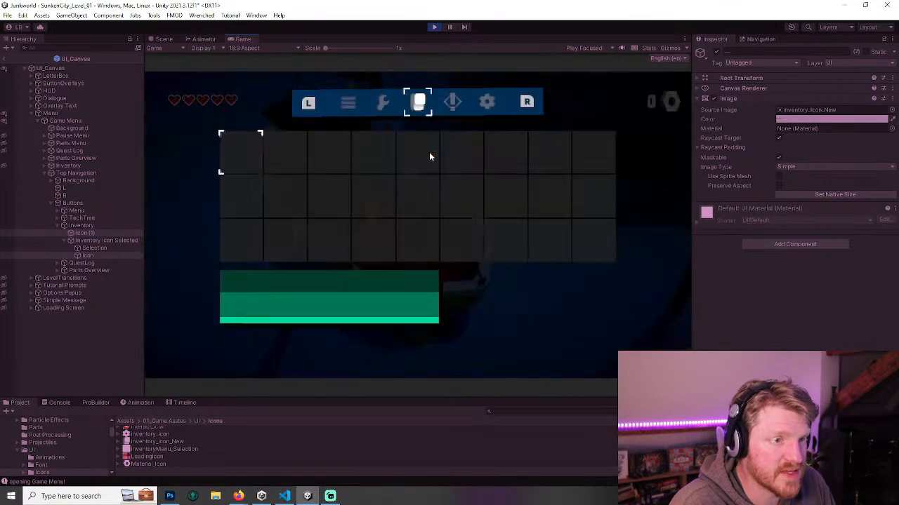
- Cycle back and forth through the game menu's navigation sections to compare the icons, close the menu and stop the game
{"action": "key", "text": "r"}
{"action": "key", "text": "r"}
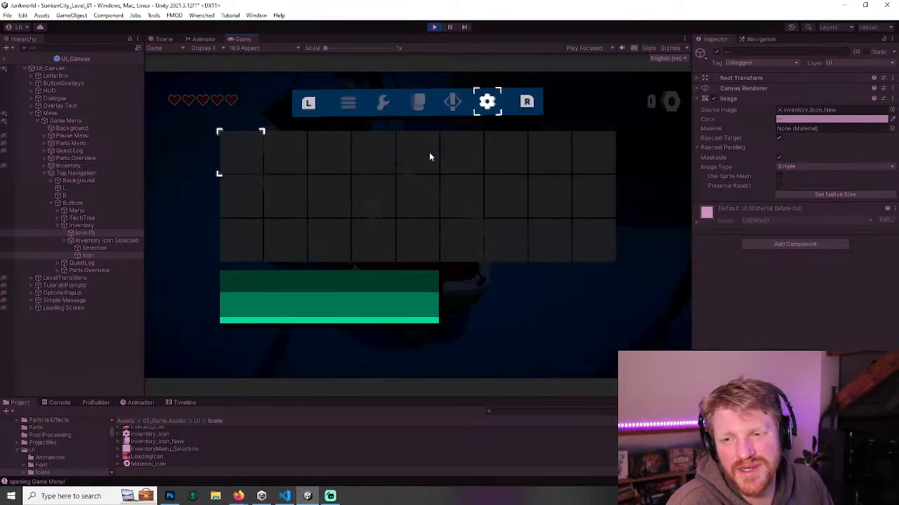
{"action": "key", "text": "l"}
{"action": "key", "text": "l"}
{"action": "key", "text": "l"}
{"action": "key", "text": "l"}
{"action": "key", "text": "r"}
{"action": "key", "text": "r"}
{"action": "key", "text": "r"}
{"action": "key", "text": "r"}
{"action": "key", "text": "l"}
{"action": "key", "text": "l"}
{"action": "key", "text": "l"}
{"action": "key", "text": "l"}
{"action": "key", "text": "r"}
{"action": "key", "text": "r"}
{"action": "key", "text": "r"}
{"action": "key", "text": "l"}
{"action": "key", "text": "l"}
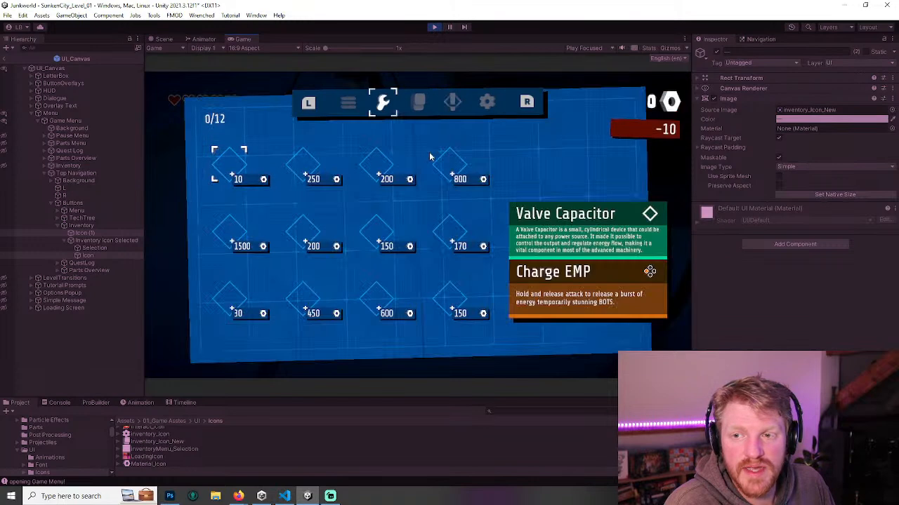
{"action": "key", "text": "r"}
{"action": "key", "text": "r"}
{"action": "key", "text": "r"}
{"action": "key", "text": "l"}
{"action": "key", "text": "l"}
{"action": "key", "text": "l"}
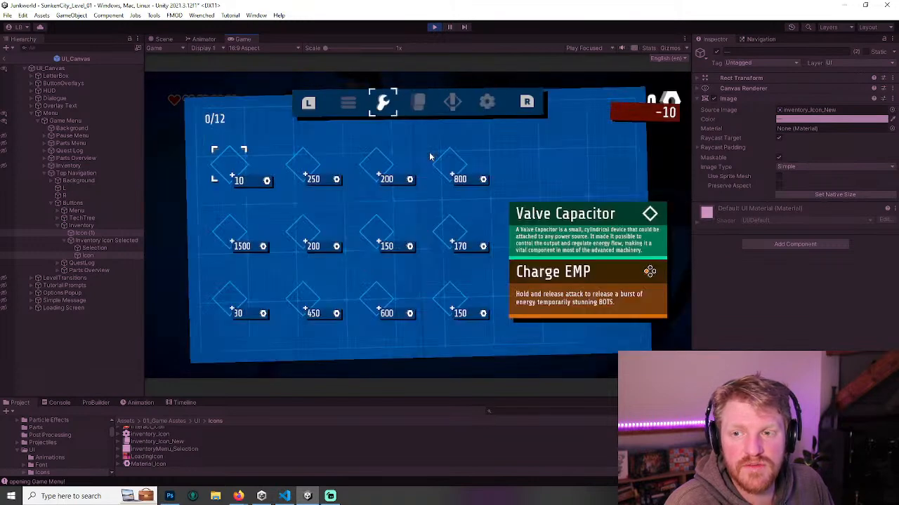
{"action": "key", "text": "r"}
{"action": "key", "text": "r"}
{"action": "key", "text": "r"}
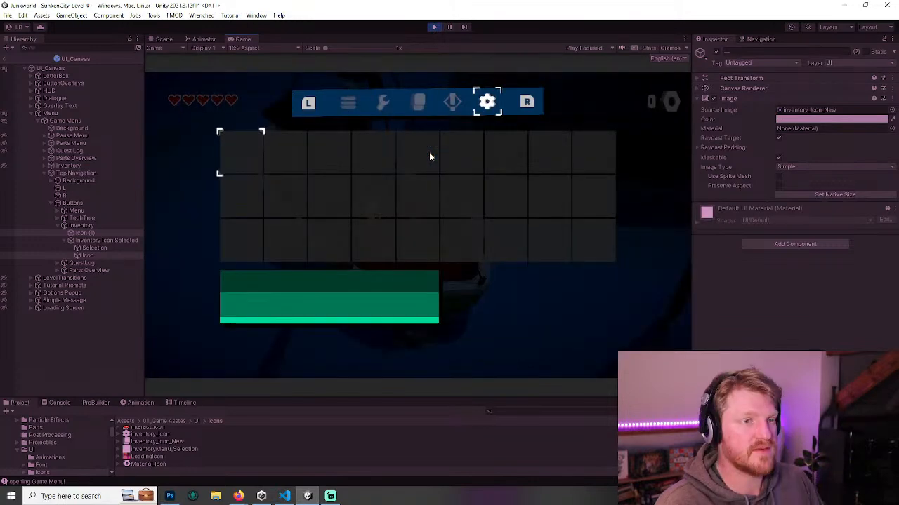
{"action": "key", "text": "Escape"}
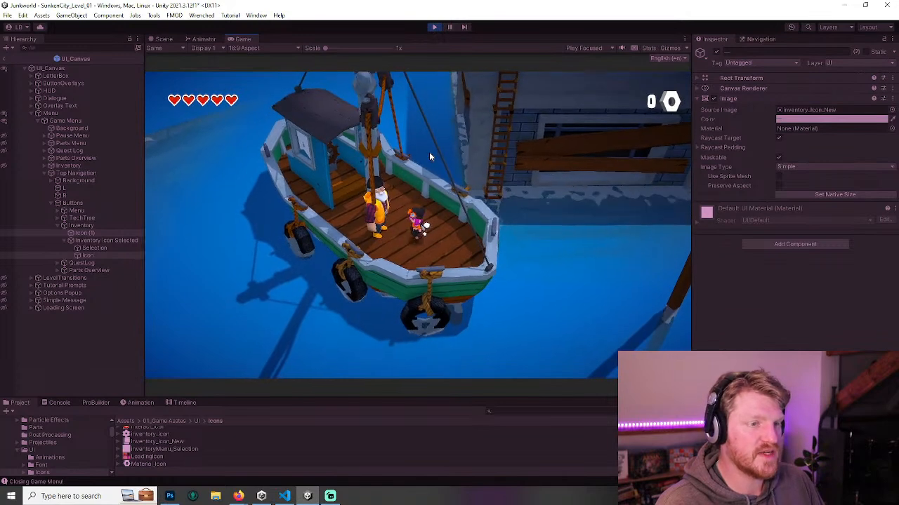
{"action": "key", "text": "ctrl+p"}
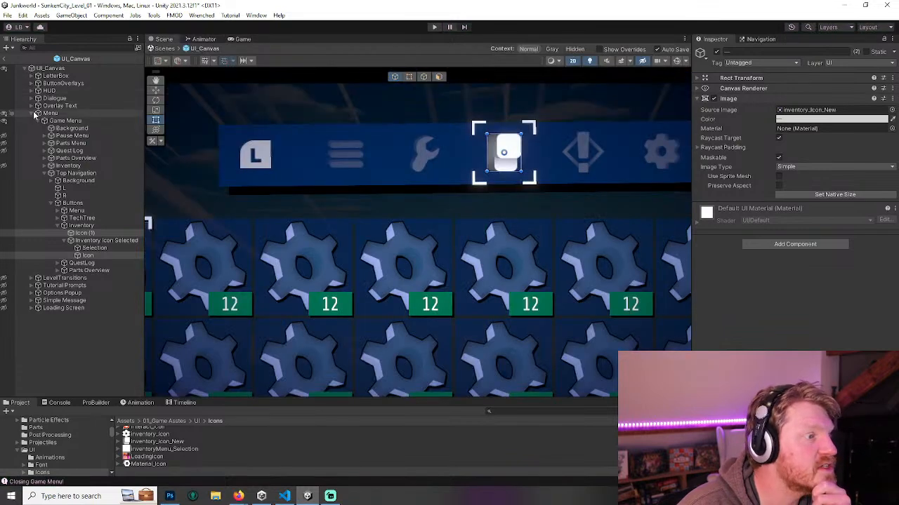
- Collapse the Menu group, review the Console log and leave the UI_Canvas prefab for the level scene
{"action": "left_click", "coordinate": [38, 113]}
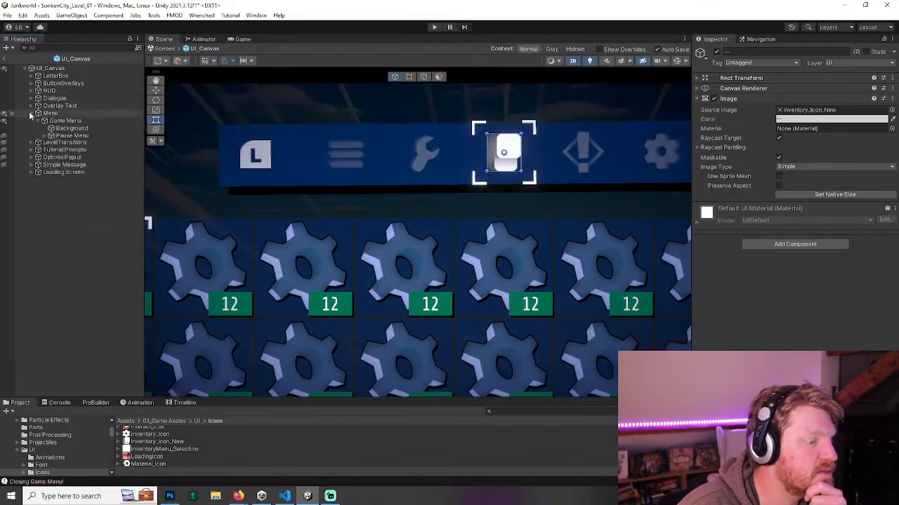
{"action": "left_click", "coordinate": [59, 403]}
{"action": "left_click_drag", "start_coordinate": [307, 389], "coordinate": [316, 349]}
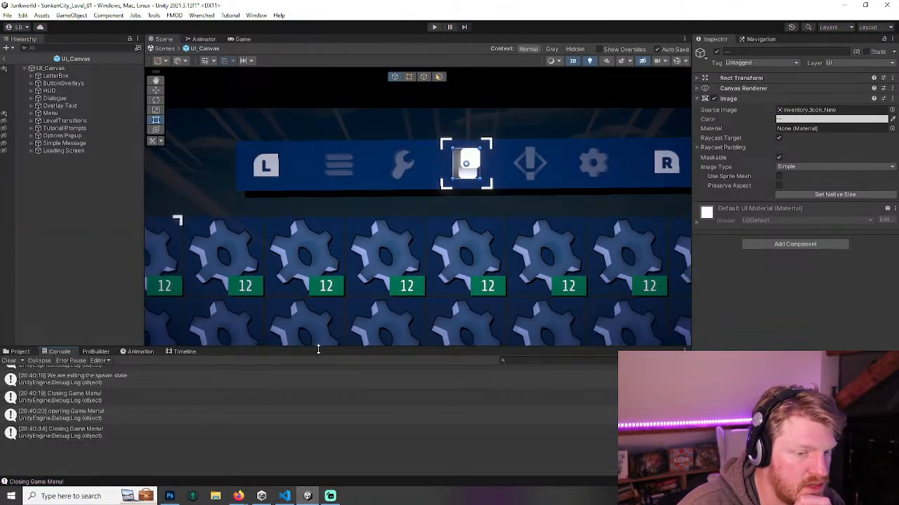
{"action": "scroll", "coordinate": [141, 393], "scroll_direction": "down", "scroll_amount": 1}
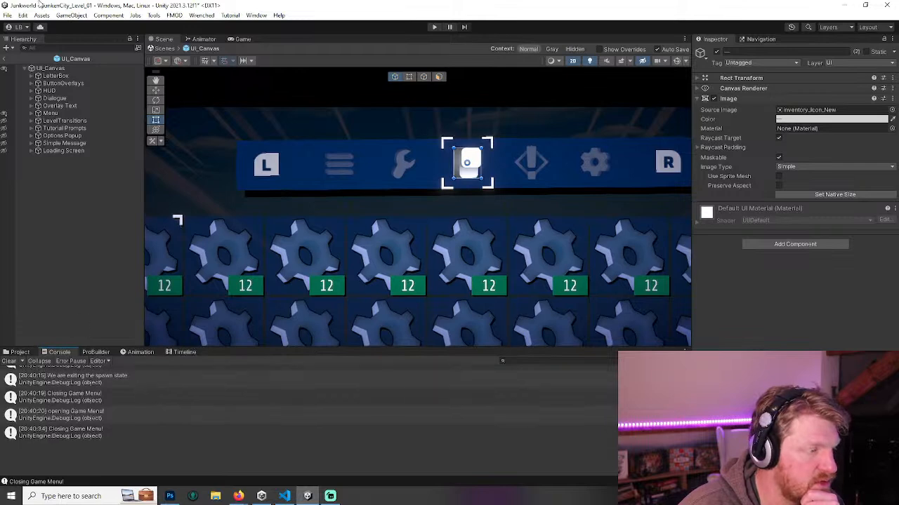
{"action": "left_click_drag", "start_coordinate": [211, 346], "coordinate": [203, 387]}
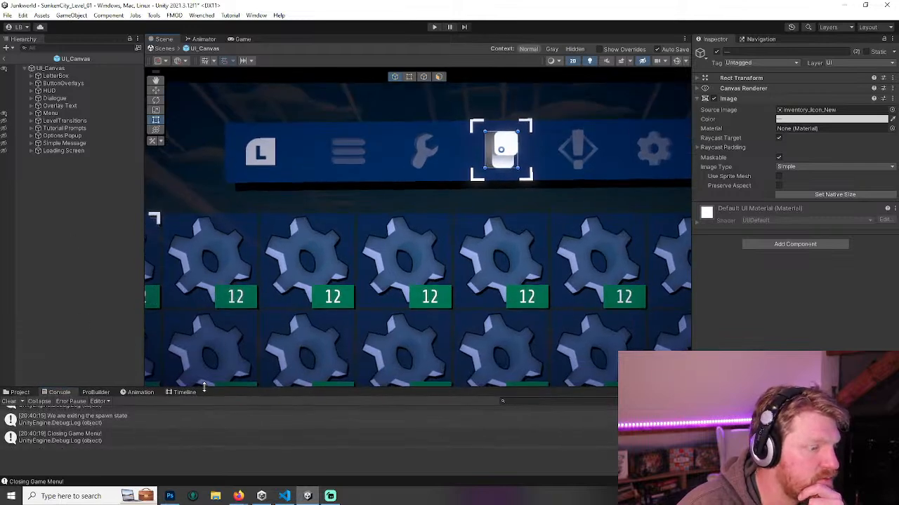
{"action": "left_click", "coordinate": [5, 49]}
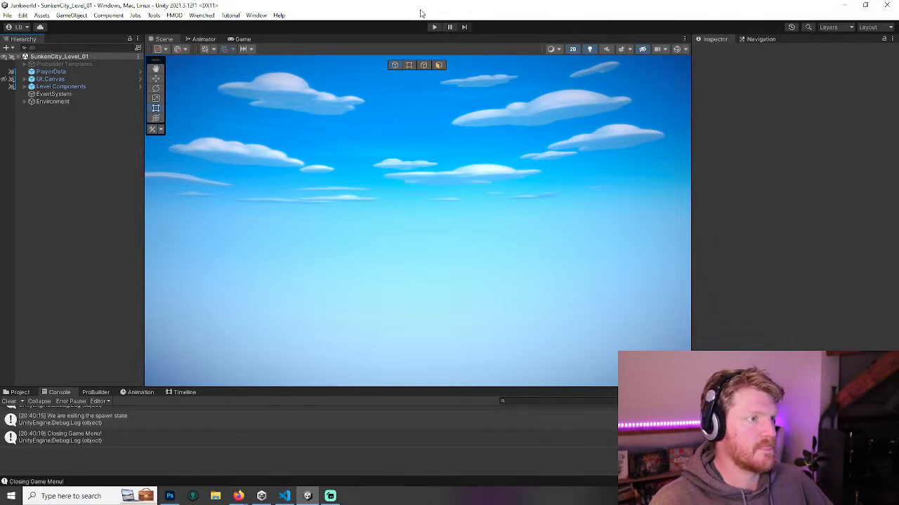
- Play the level, move the character off the boat and up the ladder onto the rooftop, and stop the game
{"action": "left_click", "coordinate": [434, 27]}
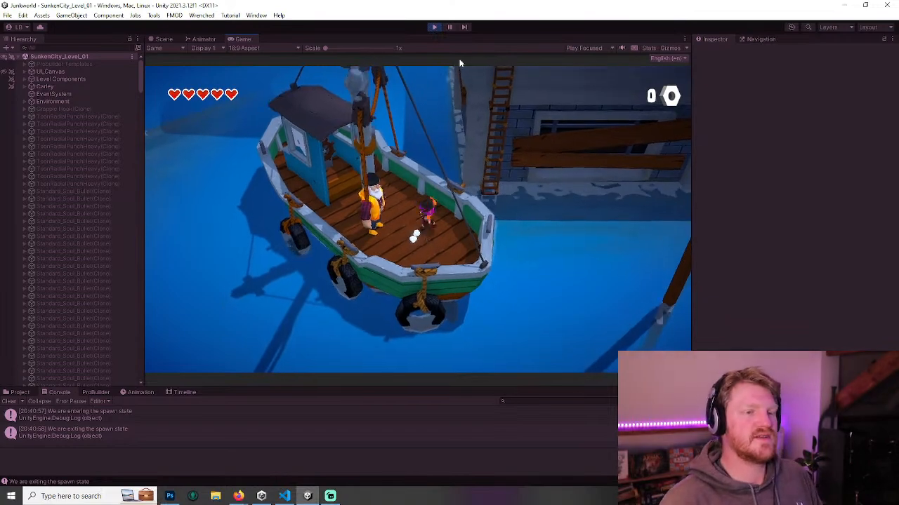
{"action": "key", "text": "d"}
{"action": "key", "text": "space"}
{"action": "key", "text": "w"}
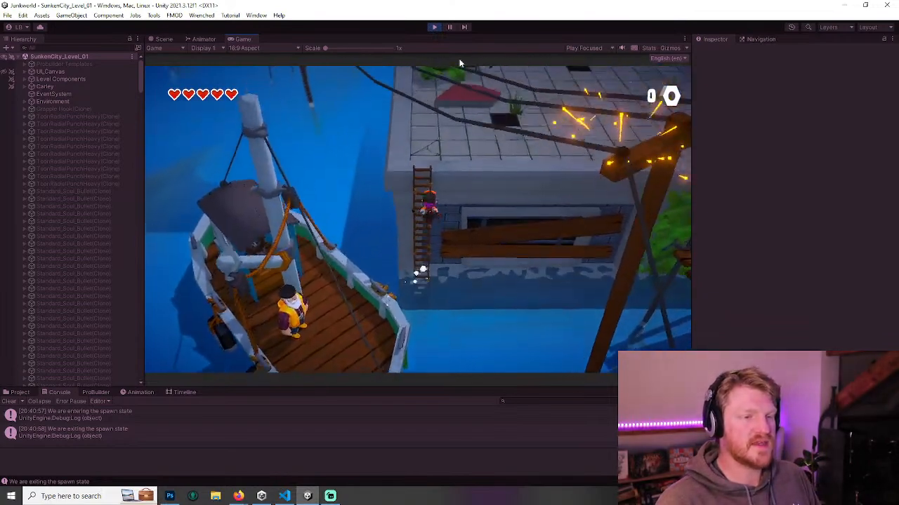
{"action": "key", "text": "w"}
{"action": "key", "text": "d"}
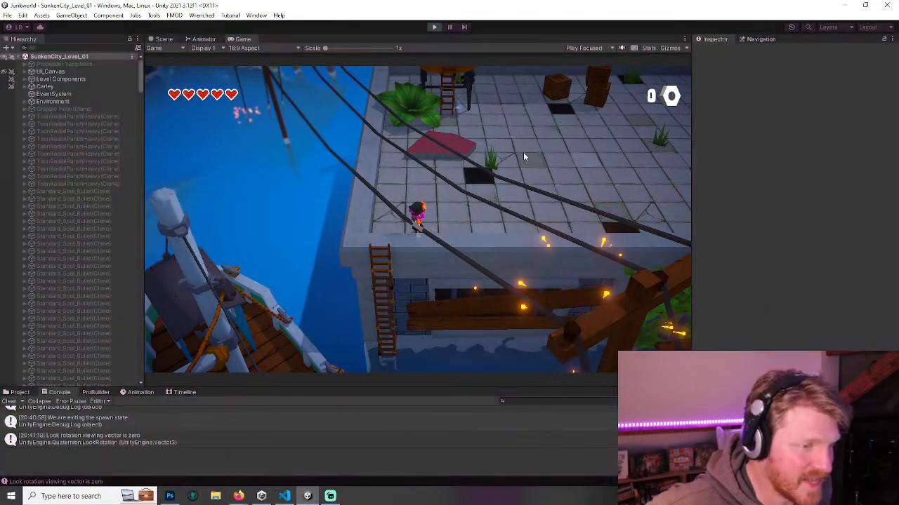
{"action": "key", "text": "ctrl+p"}
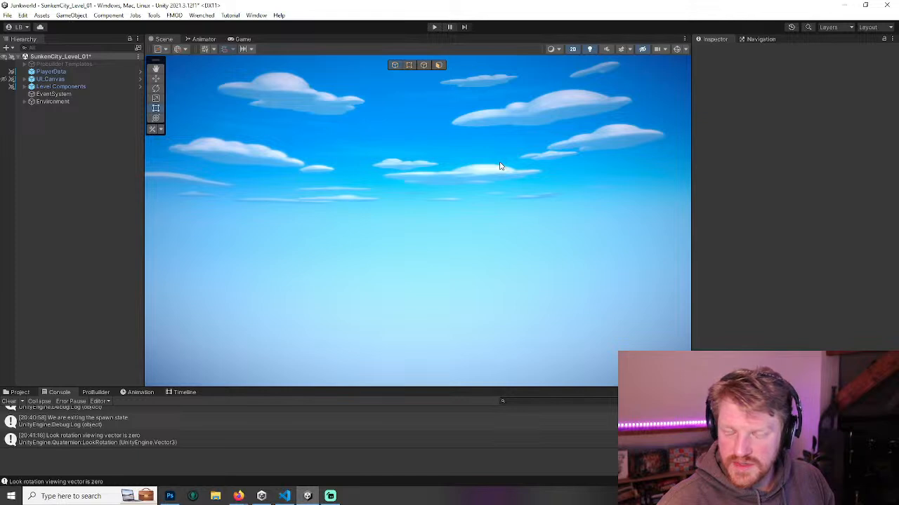
- Open the UI_Canvas prefab, expand Menu, Game Menu and Parts Overview, and select Parts Overview
{"action": "left_click", "coordinate": [26, 80]}
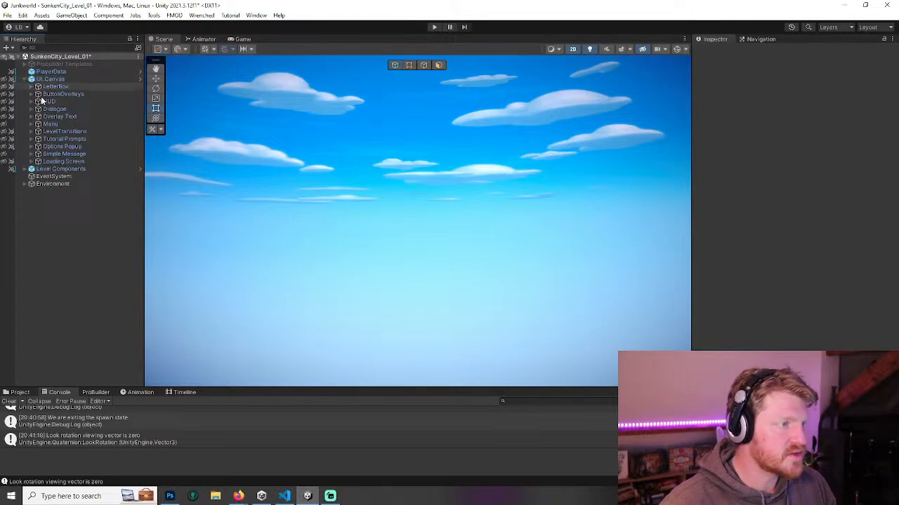
{"action": "left_click", "coordinate": [140, 80]}
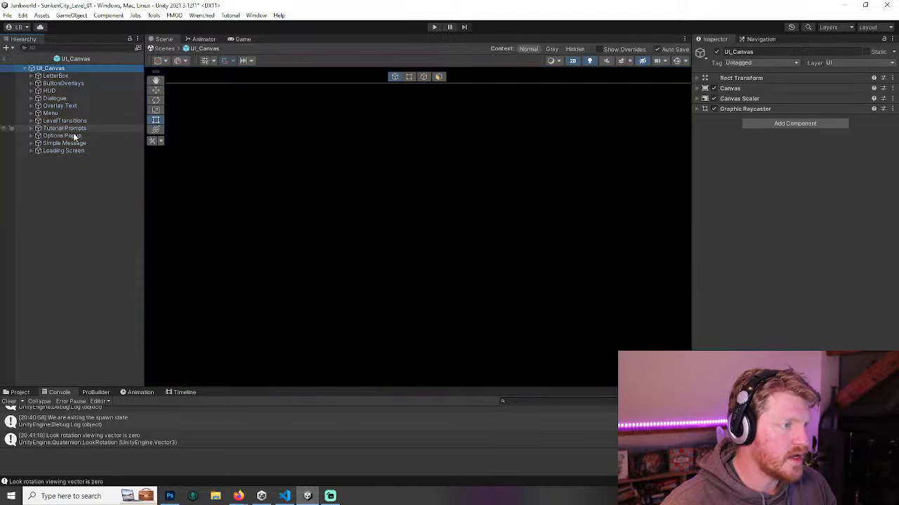
{"action": "left_click", "coordinate": [32, 113]}
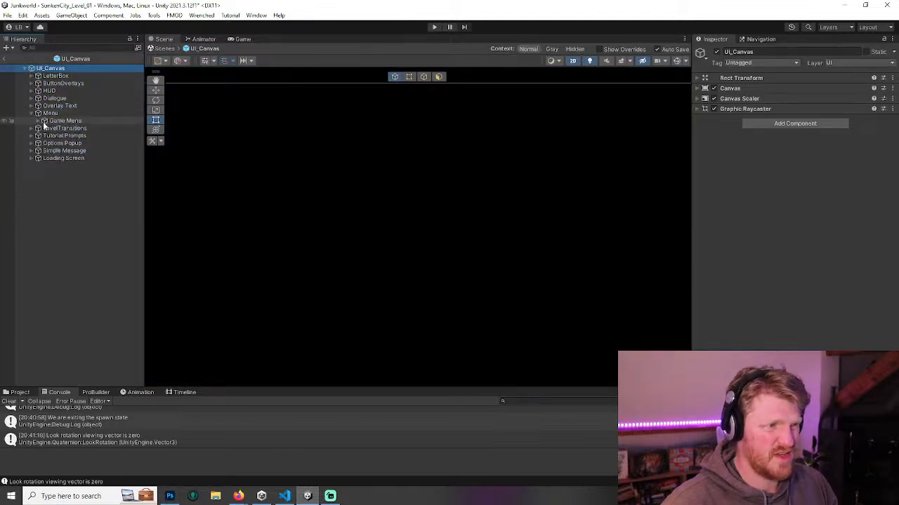
{"action": "left_click", "coordinate": [38, 121]}
{"action": "left_click", "coordinate": [43, 166]}
{"action": "left_click", "coordinate": [44, 166]}
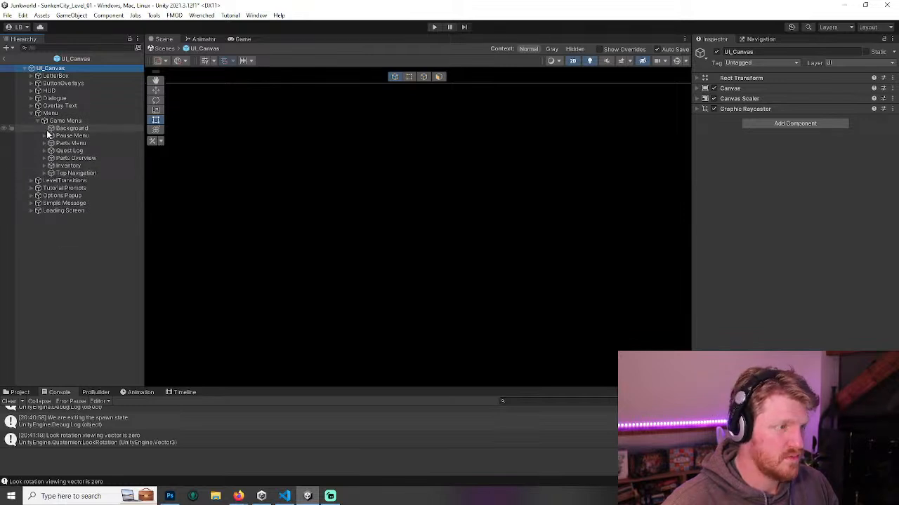
{"action": "left_click", "coordinate": [44, 157]}
{"action": "left_click", "coordinate": [66, 157]}
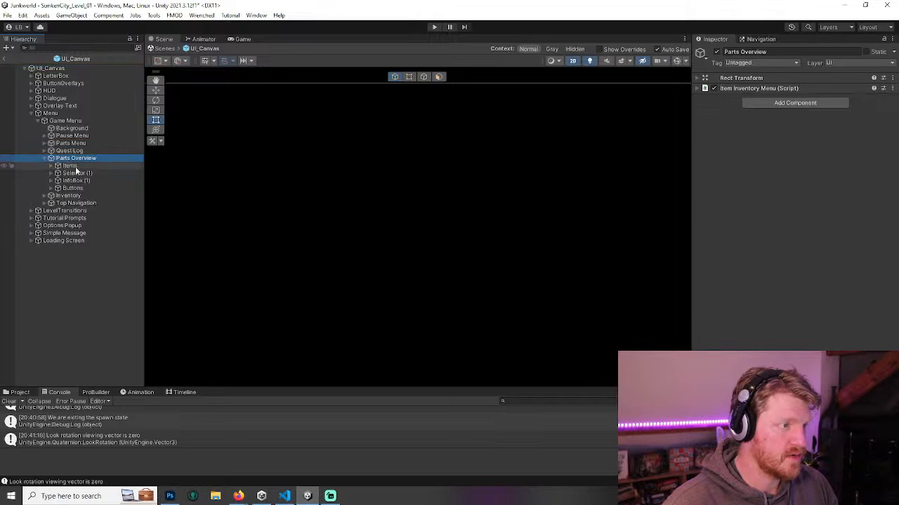
- Hide Loading Screen, Simple Message, Options Popup, Tutorial Prompts, LevelTransitions, Pause Menu, Parts Menu and Quest Log in the Scene view
{"action": "left_click", "coordinate": [3, 241]}
{"action": "left_click", "coordinate": [4, 234]}
{"action": "left_click", "coordinate": [3, 226]}
{"action": "left_click", "coordinate": [4, 219]}
{"action": "left_click", "coordinate": [4, 211]}
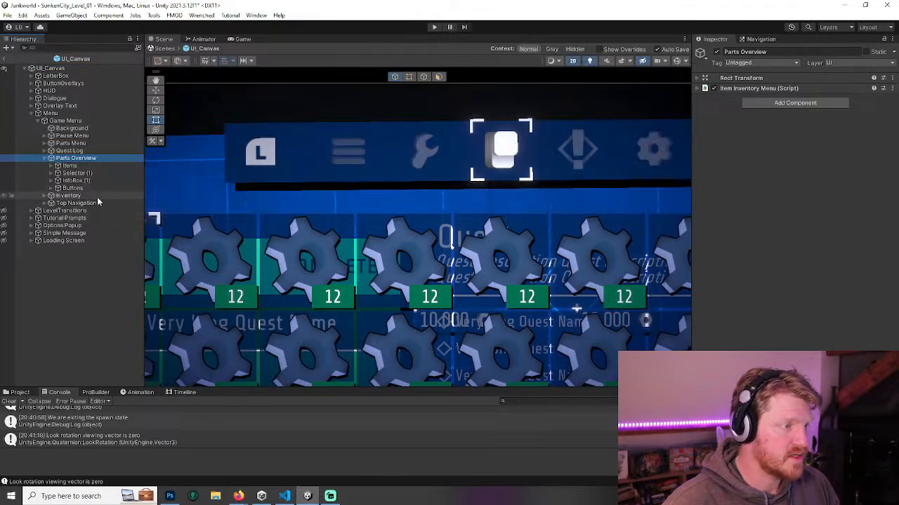
{"action": "scroll", "coordinate": [427, 210], "scroll_direction": "down", "scroll_amount": 5}
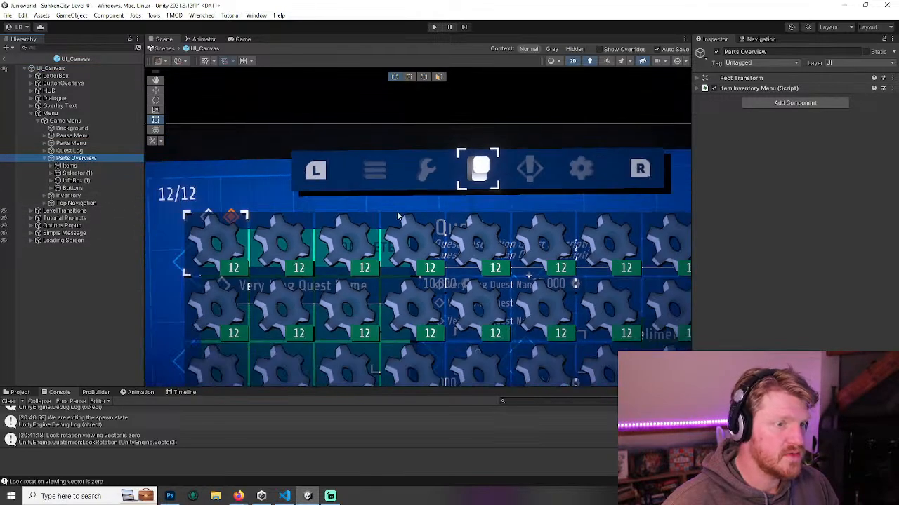
{"action": "left_click", "coordinate": [5, 136]}
{"action": "left_click", "coordinate": [4, 144]}
{"action": "left_click", "coordinate": [4, 151]}
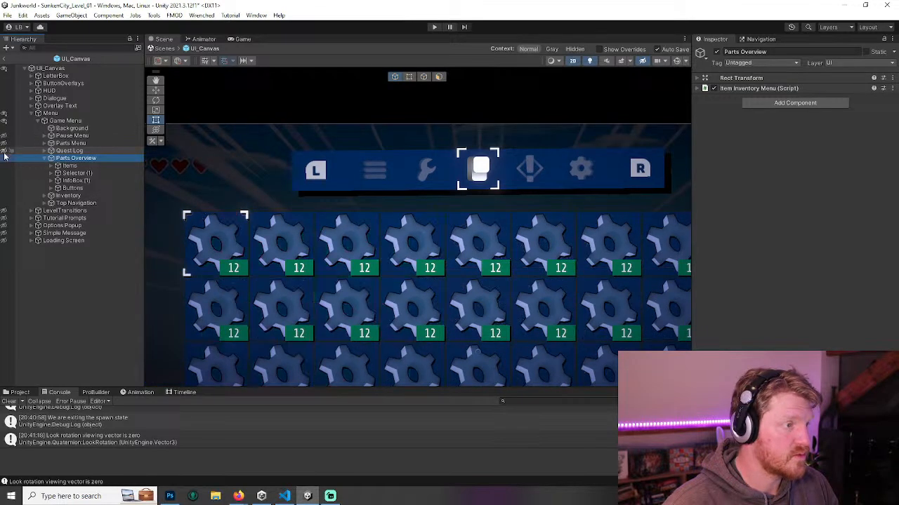
- Frame the whole Parts Overview layout and select its Selector (1) and InfoBox (1) objects to examine them
{"action": "scroll", "coordinate": [574, 295], "scroll_direction": "down", "scroll_amount": 3}
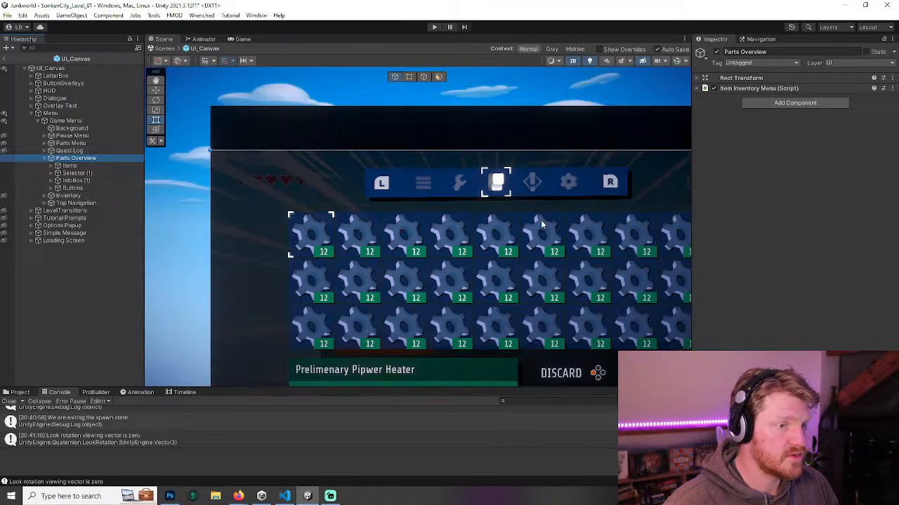
{"action": "middle_click_drag", "start_coordinate": [574, 295], "coordinate": [466, 205]}
{"action": "scroll", "coordinate": [466, 205], "scroll_direction": "down", "scroll_amount": 2}
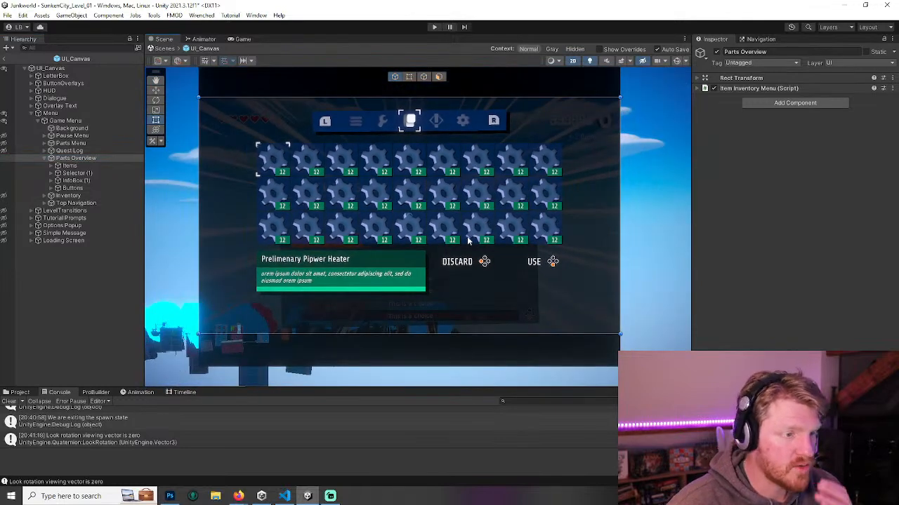
{"action": "left_click", "coordinate": [72, 174]}
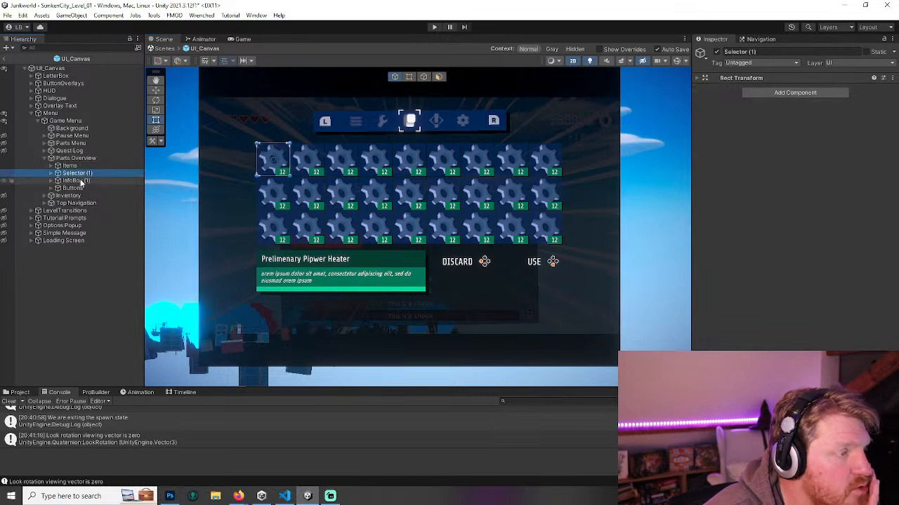
{"action": "left_click", "coordinate": [75, 181]}
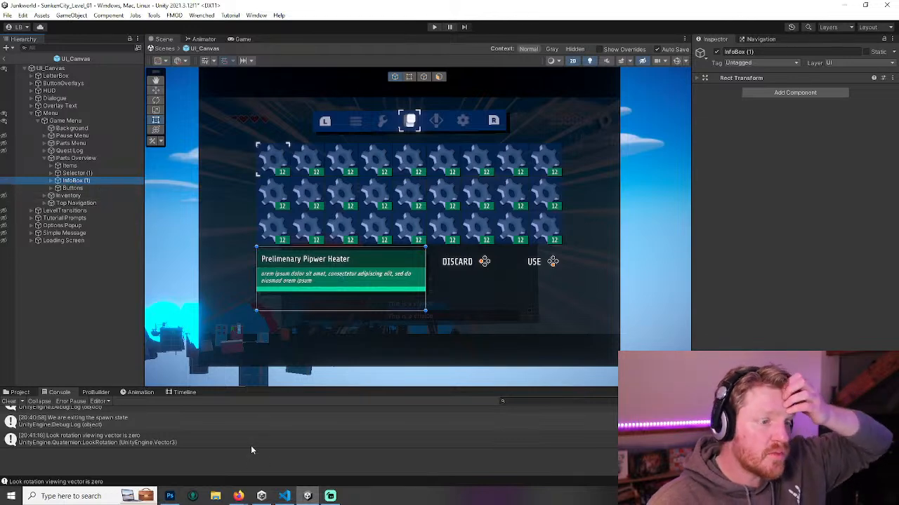
- Switch to Photoshop, collapse and hide the SKILLS MENU! artboard, and show the Collection and Inventory artboards
{"action": "left_click", "coordinate": [169, 497]}
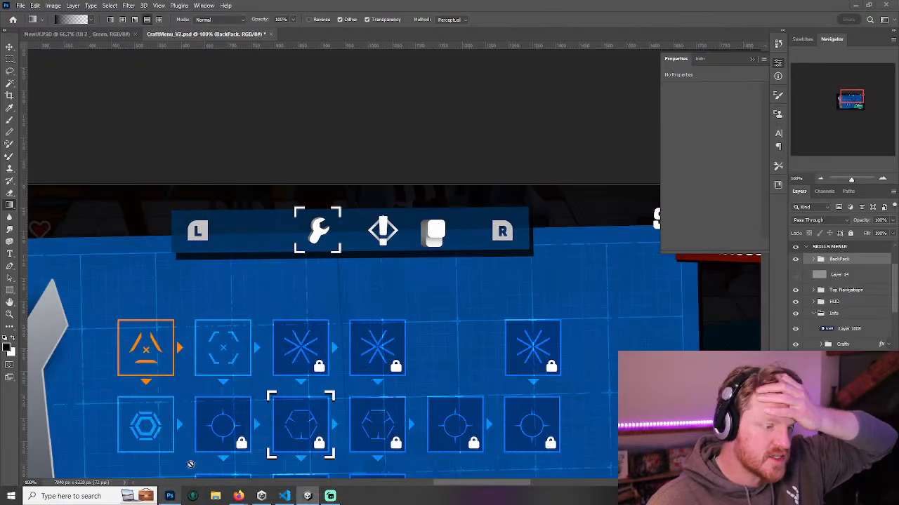
{"action": "left_click", "coordinate": [818, 181]}
{"action": "left_click", "coordinate": [818, 181]}
{"action": "left_click", "coordinate": [819, 181]}
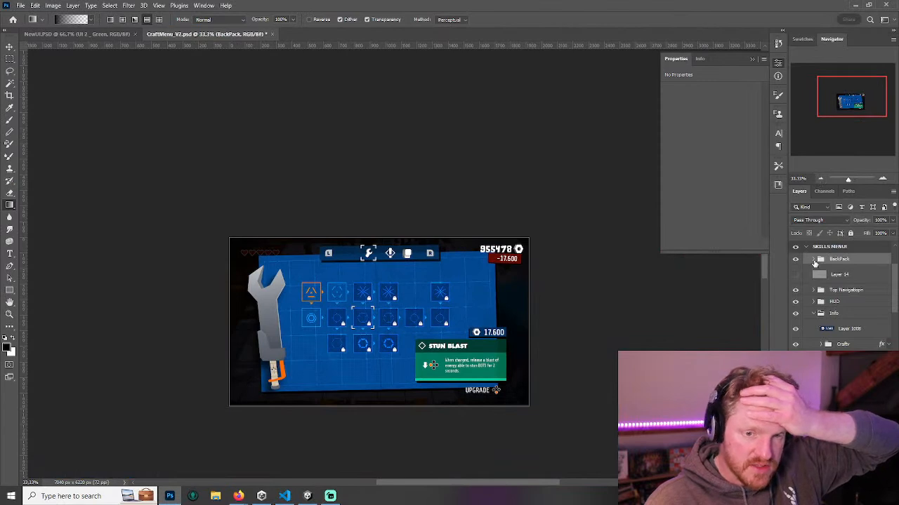
{"action": "left_click", "coordinate": [806, 247]}
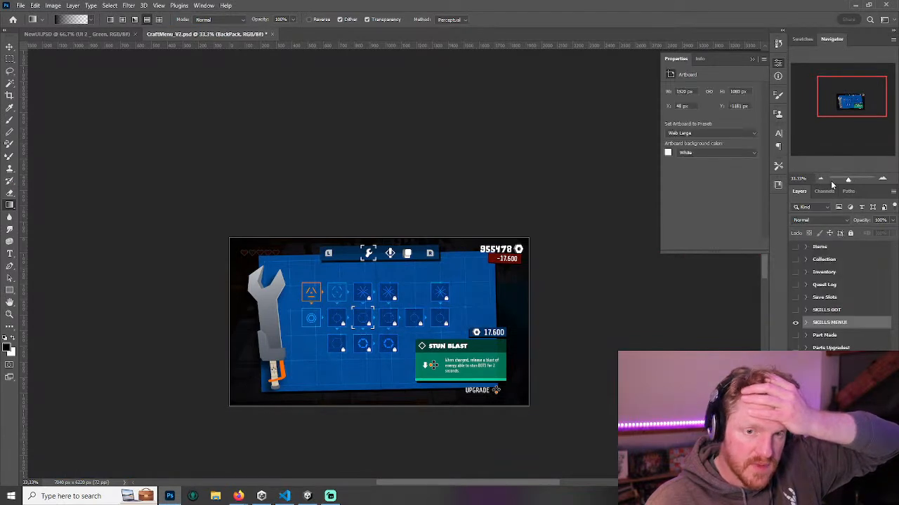
{"action": "left_click", "coordinate": [820, 179]}
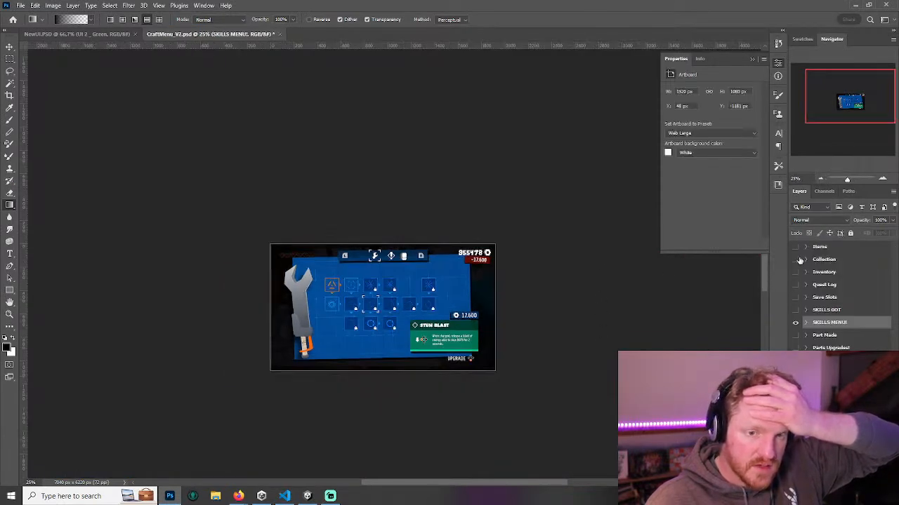
{"action": "left_click", "coordinate": [795, 323]}
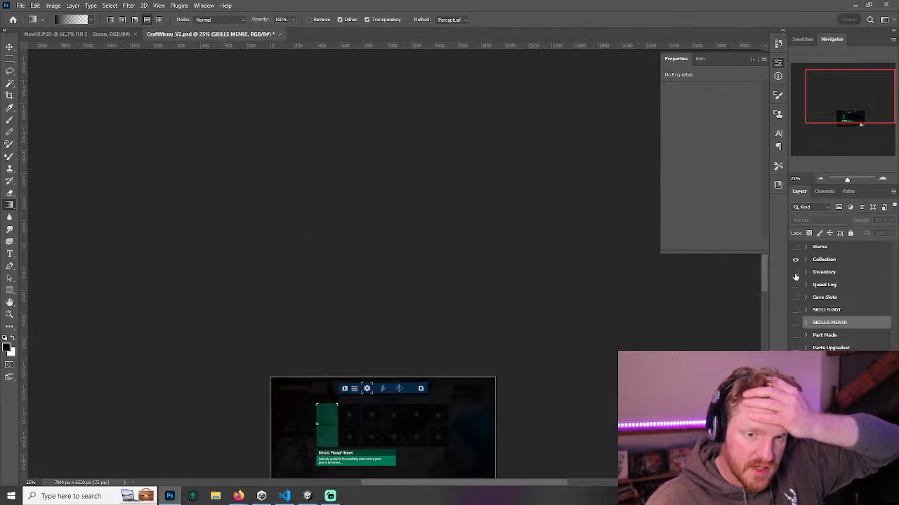
- Examine the Collection mockup's grid, info box and percentage corner up close, and switch back to Unity
{"action": "left_click_drag", "start_coordinate": [853, 103], "coordinate": [850, 134]}
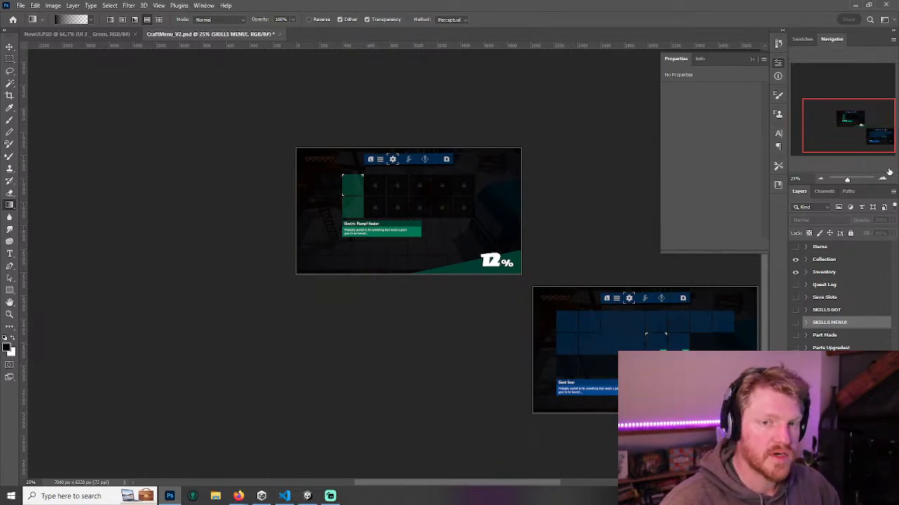
{"action": "double_click", "coordinate": [884, 179]}
{"action": "left_click_drag", "start_coordinate": [452, 158], "coordinate": [456, 193]}
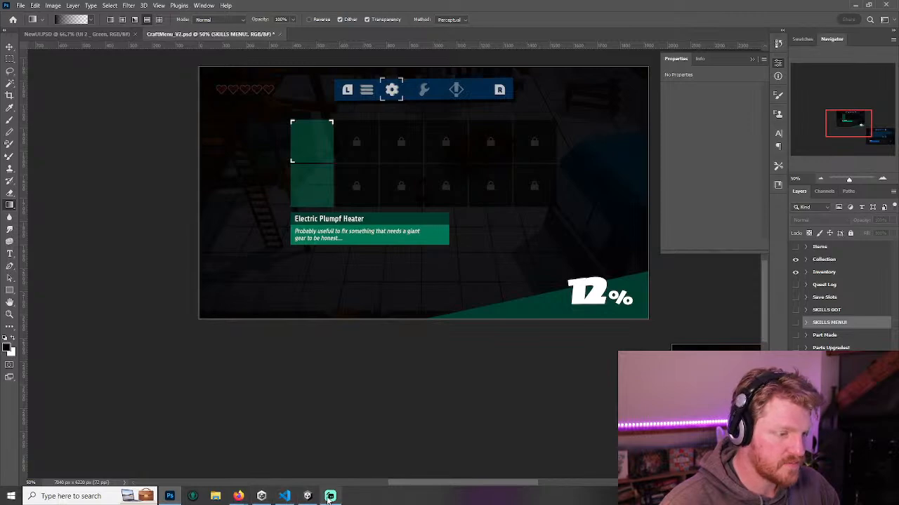
{"action": "left_click", "coordinate": [307, 496]}
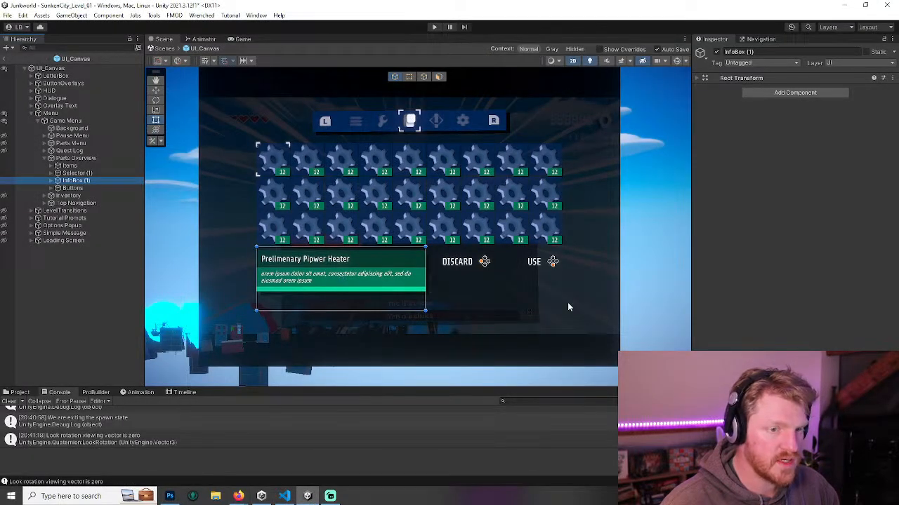
- Create an empty child object under Parts Overview and name it Percentage
{"action": "left_click", "coordinate": [76, 158]}
{"action": "right_click", "coordinate": [76, 158]}
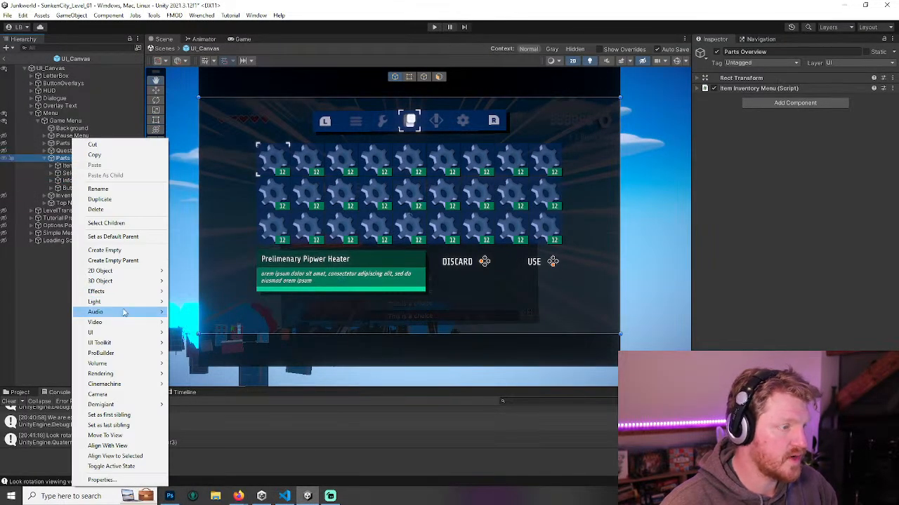
{"action": "left_click", "coordinate": [104, 250]}
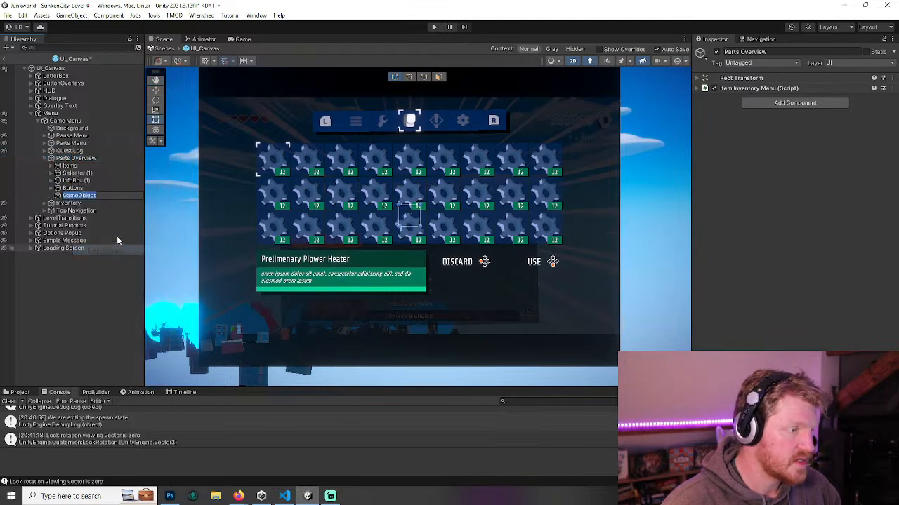
{"action": "left_click", "coordinate": [772, 52]}
{"action": "type", "text": "Percentage"}
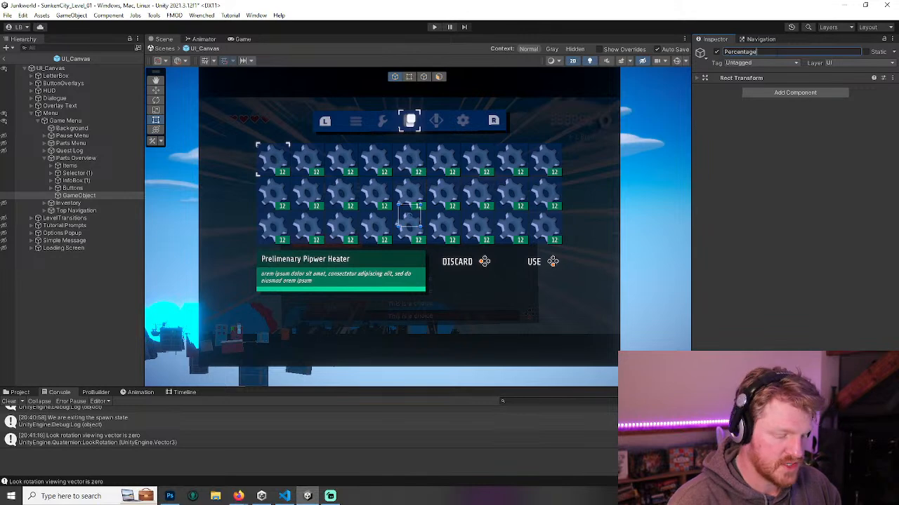
{"action": "right_click", "coordinate": [88, 194]}
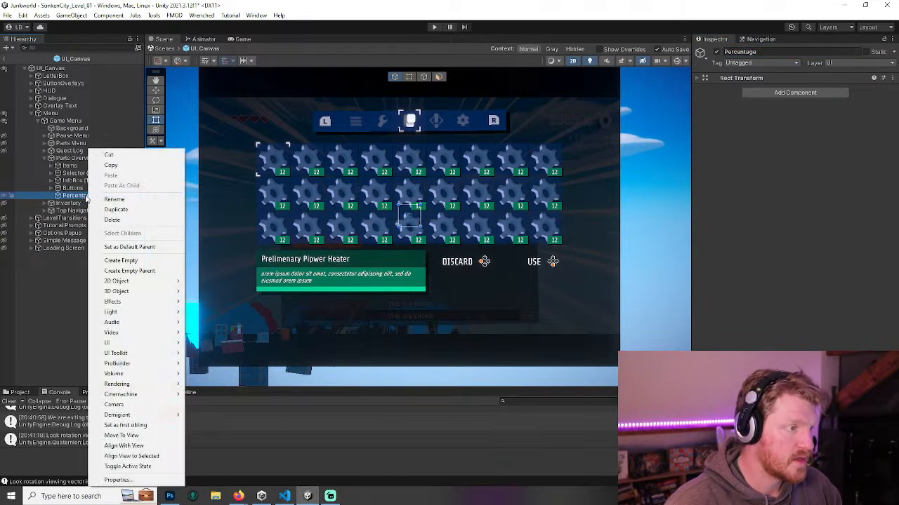
- Set the Percentage object's anchor and pivot to the bottom-right preset
{"action": "left_click", "coordinate": [716, 79]}
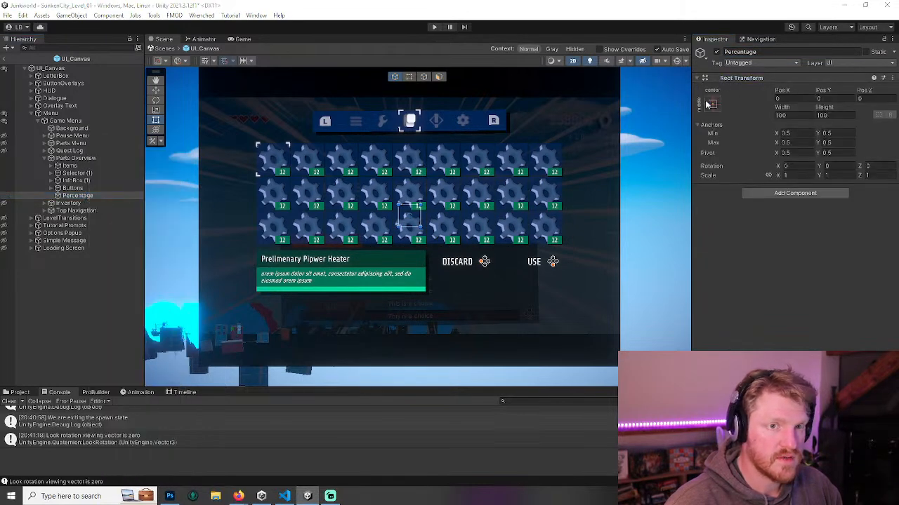
{"action": "left_click", "coordinate": [713, 104]}
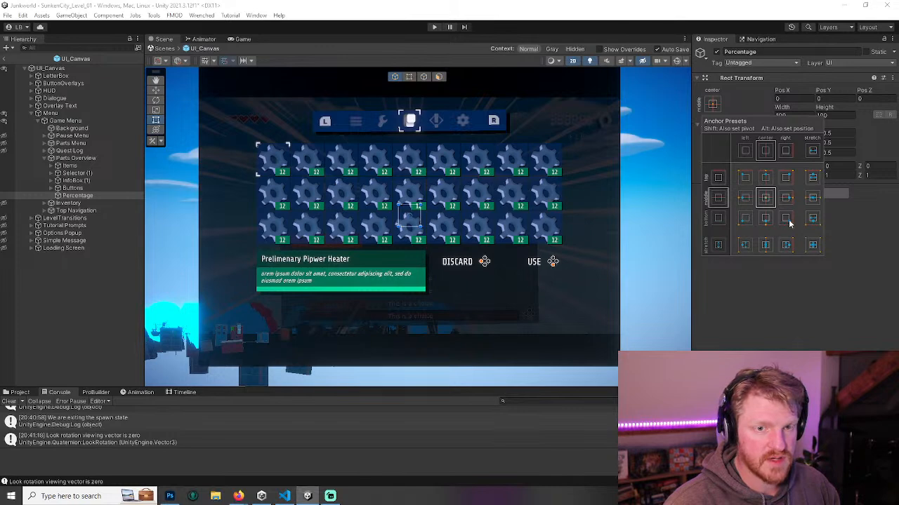
{"action": "left_click", "coordinate": [785, 219]}
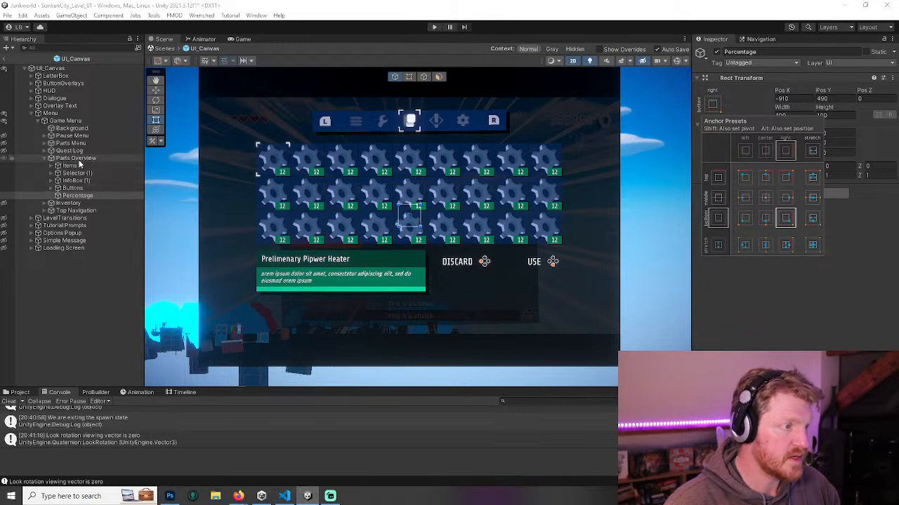
{"action": "left_click", "coordinate": [77, 158]}
{"action": "left_click", "coordinate": [75, 195]}
{"action": "left_click", "coordinate": [713, 104]}
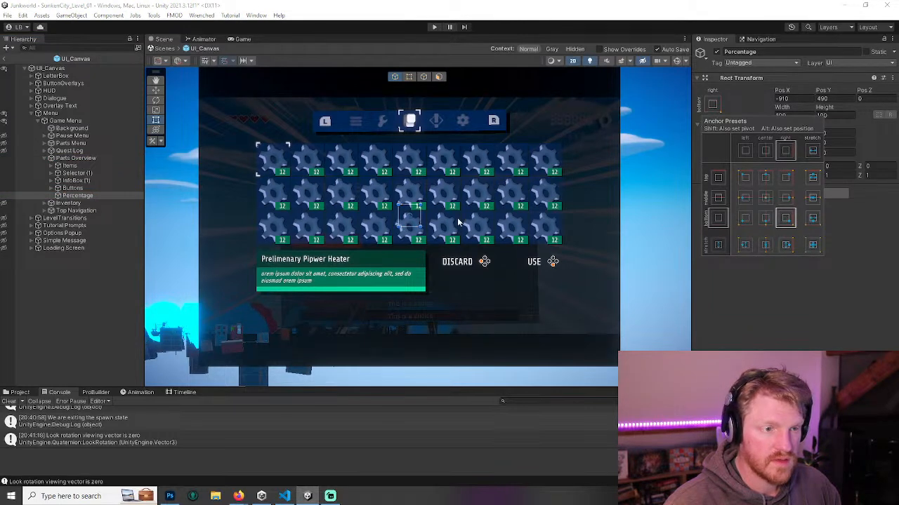
- Snap the Percentage object into the menu's bottom-right corner with that anchor preset and enlarge it to about 1271 by 355
{"action": "left_click_drag", "start_coordinate": [415, 223], "coordinate": [554, 306]}
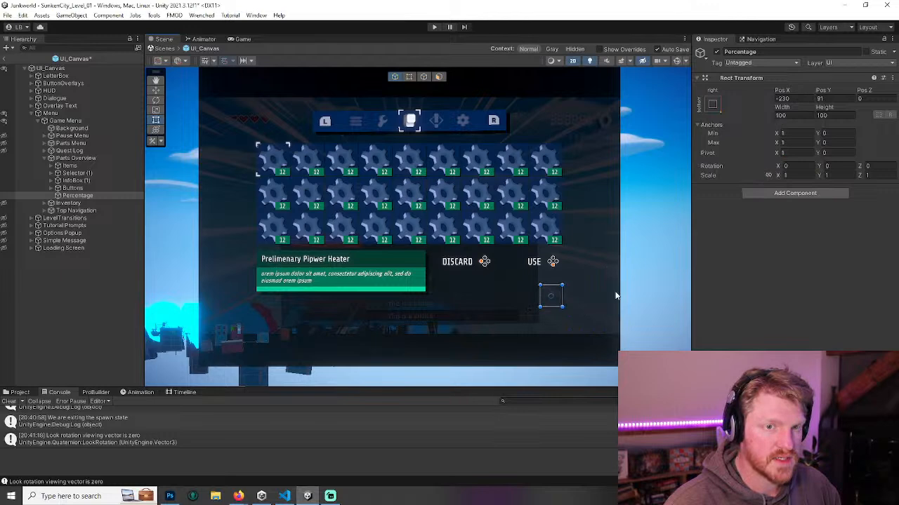
{"action": "left_click", "coordinate": [712, 104]}
{"action": "left_click", "coordinate": [764, 198]}
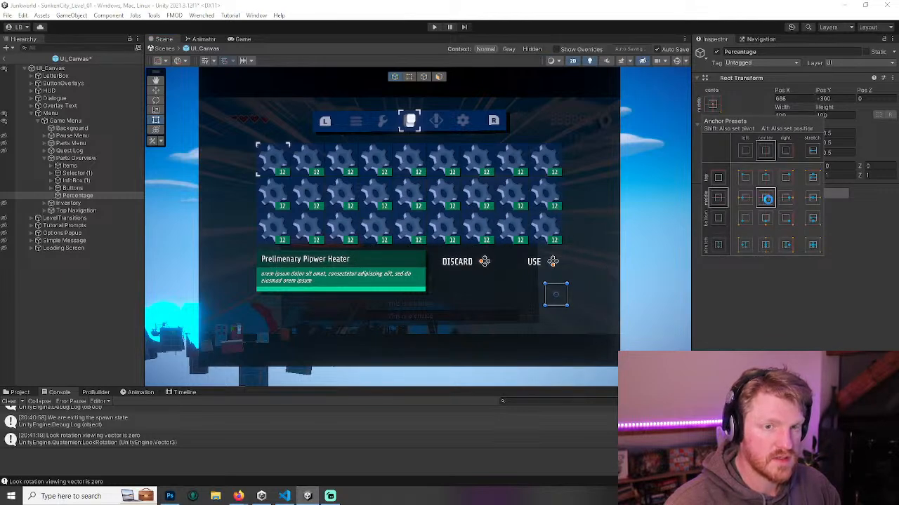
{"action": "left_click", "coordinate": [787, 220]}
{"action": "key", "text": "alt"}
{"action": "left_click", "coordinate": [789, 222], "text": "alt"}
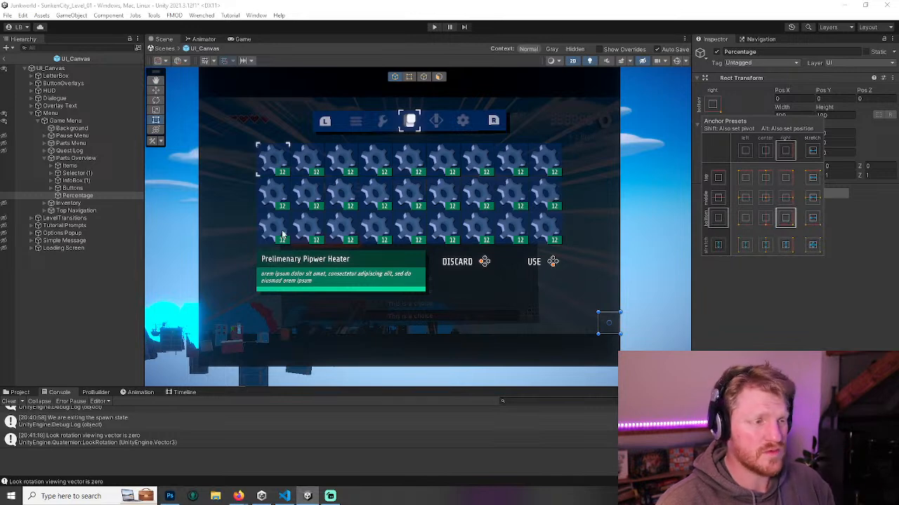
{"action": "left_click_drag", "start_coordinate": [598, 311], "coordinate": [340, 258]}
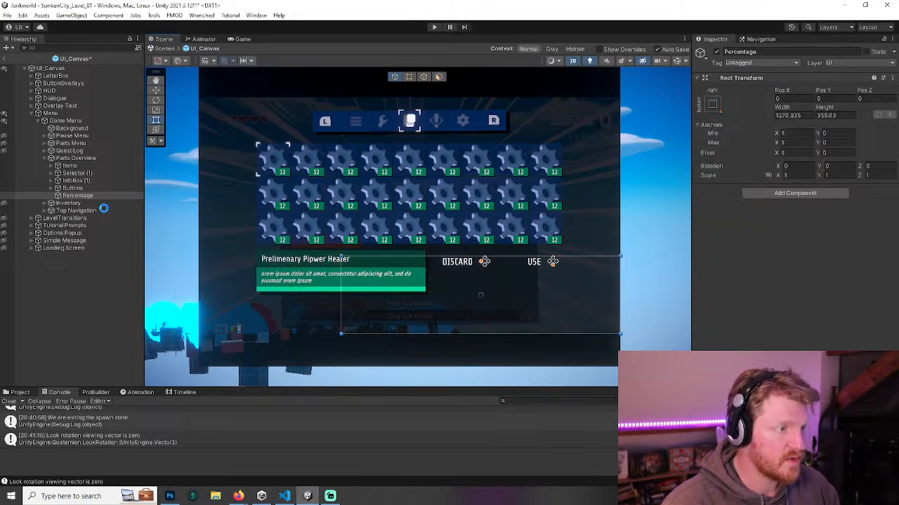
- Duplicate the green Image from the InfoBox (1) background, place the copy under Percentage and collapse InfoBox (1)
{"action": "left_click", "coordinate": [55, 181]}
{"action": "left_click", "coordinate": [64, 188]}
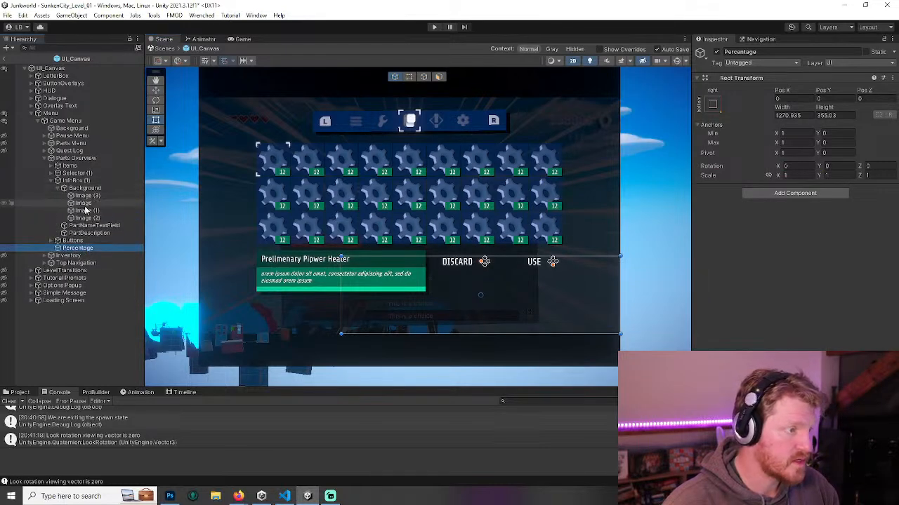
{"action": "left_click", "coordinate": [83, 203]}
{"action": "left_click", "coordinate": [90, 211]}
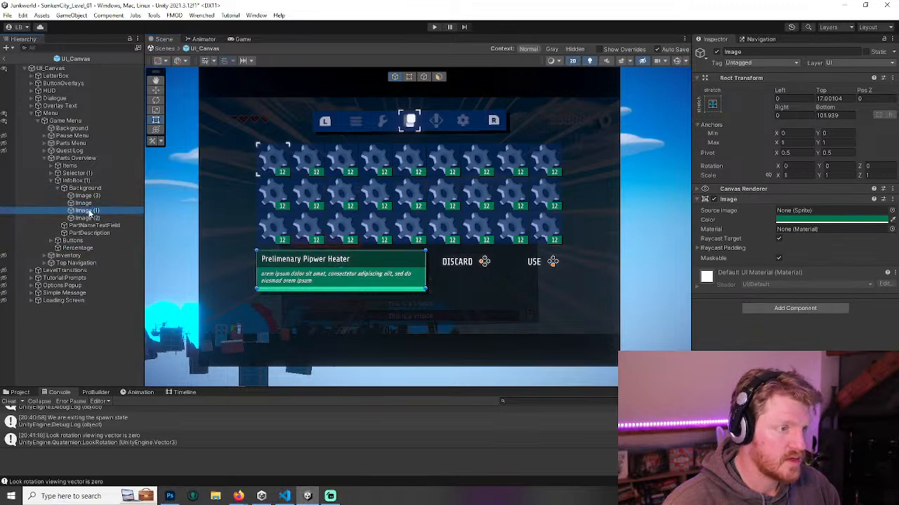
{"action": "left_click", "coordinate": [83, 203]}
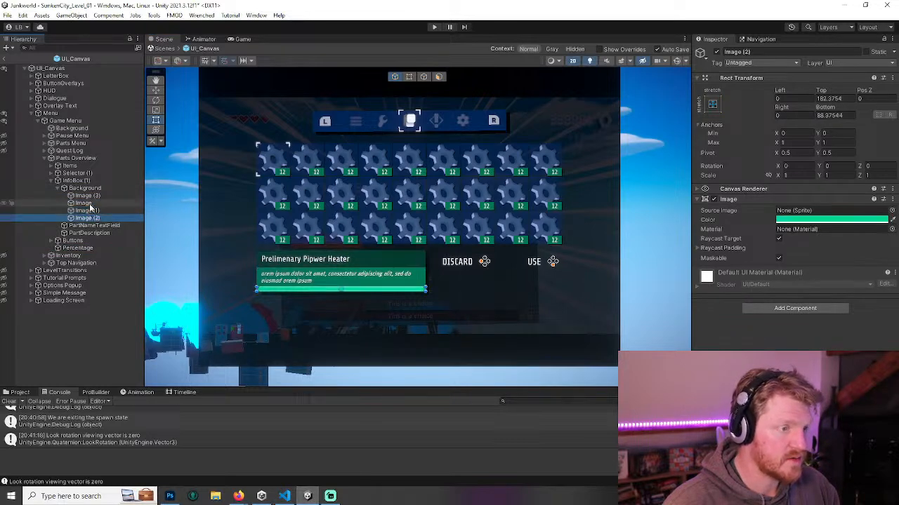
{"action": "left_click", "coordinate": [88, 202]}
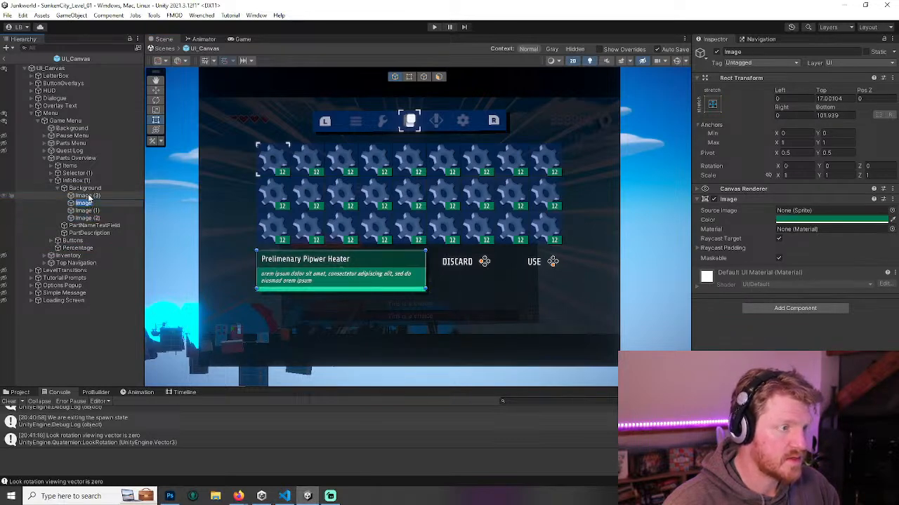
{"action": "left_click", "coordinate": [88, 196]}
{"action": "left_click", "coordinate": [88, 203]}
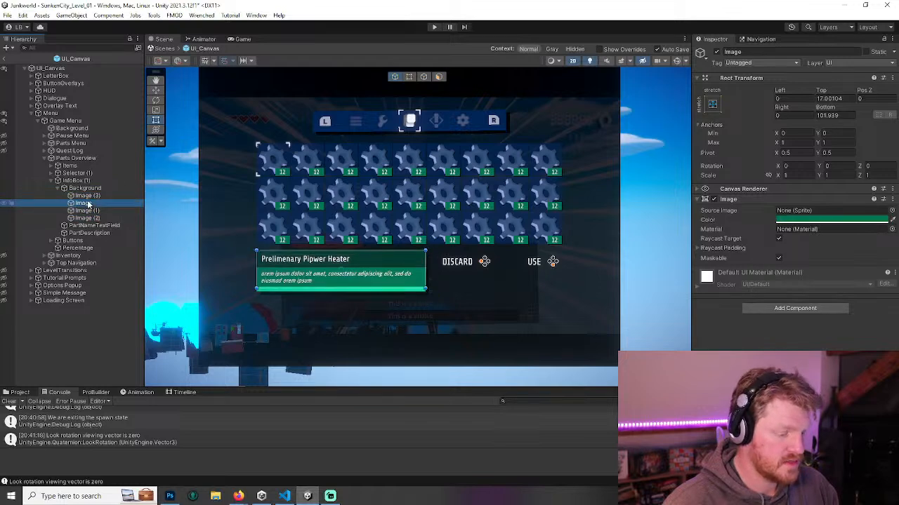
{"action": "key", "text": "ctrl+d"}
{"action": "left_click_drag", "start_coordinate": [84, 226], "coordinate": [77, 255]}
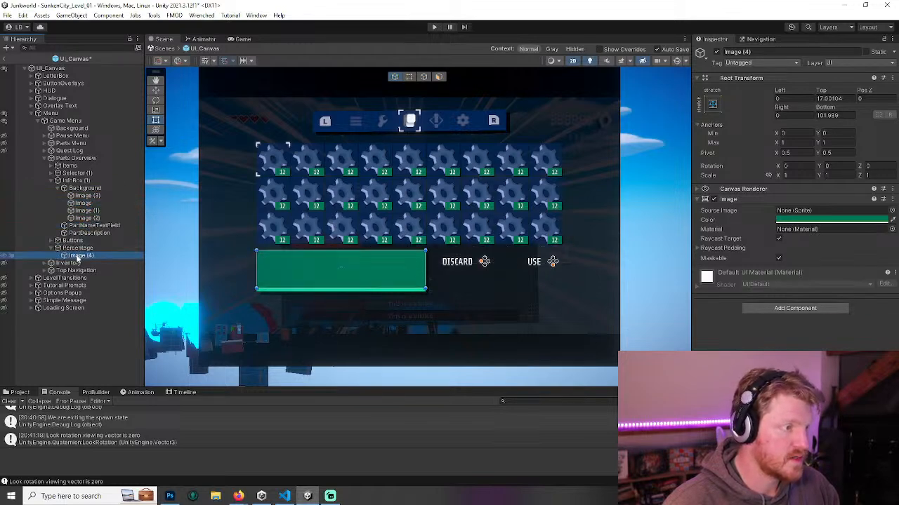
{"action": "left_click", "coordinate": [58, 187]}
{"action": "left_click", "coordinate": [48, 180]}
{"action": "left_click", "coordinate": [51, 180]}
- Anchor the copied green image and its pivot to Percentage's bottom-right corner and resize it to about 1110 by 424
{"action": "left_click", "coordinate": [79, 203]}
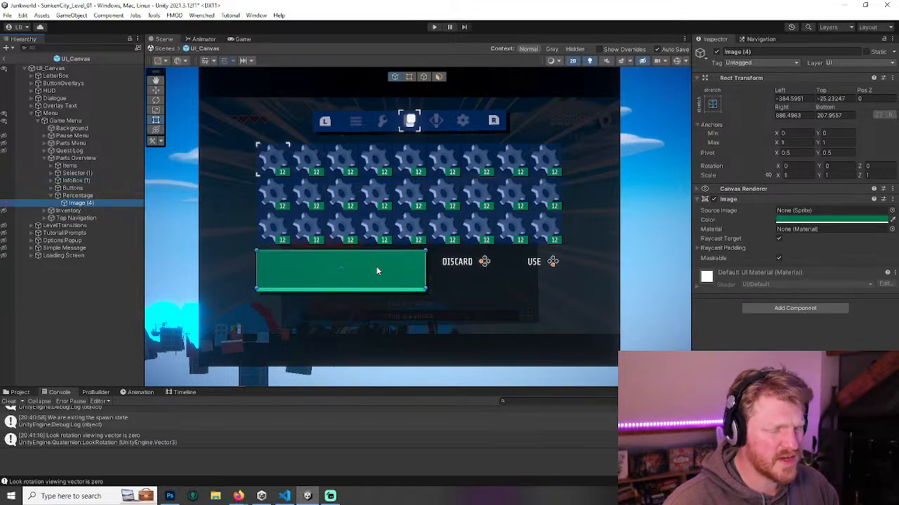
{"action": "left_click", "coordinate": [713, 104]}
{"action": "key", "text": "alt"}
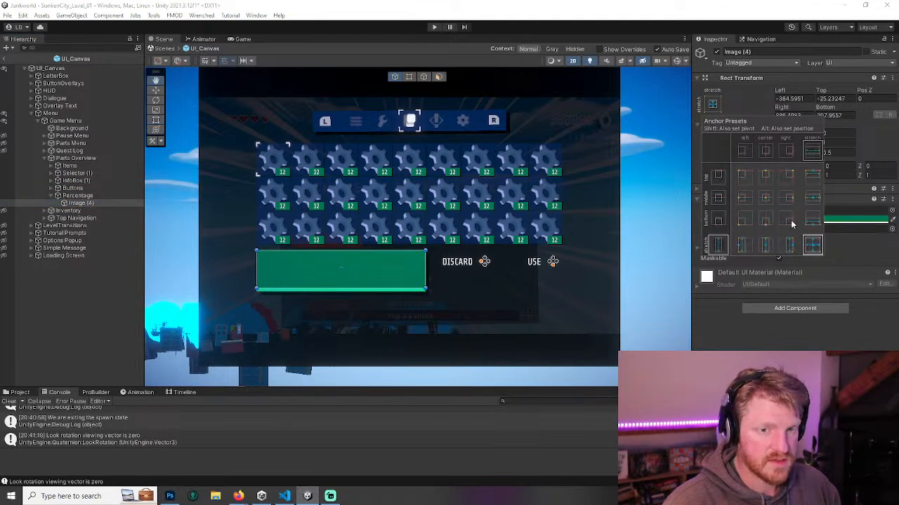
{"action": "left_click", "coordinate": [791, 220], "text": "alt"}
{"action": "left_click_drag", "start_coordinate": [620, 296], "coordinate": [698, 241]}
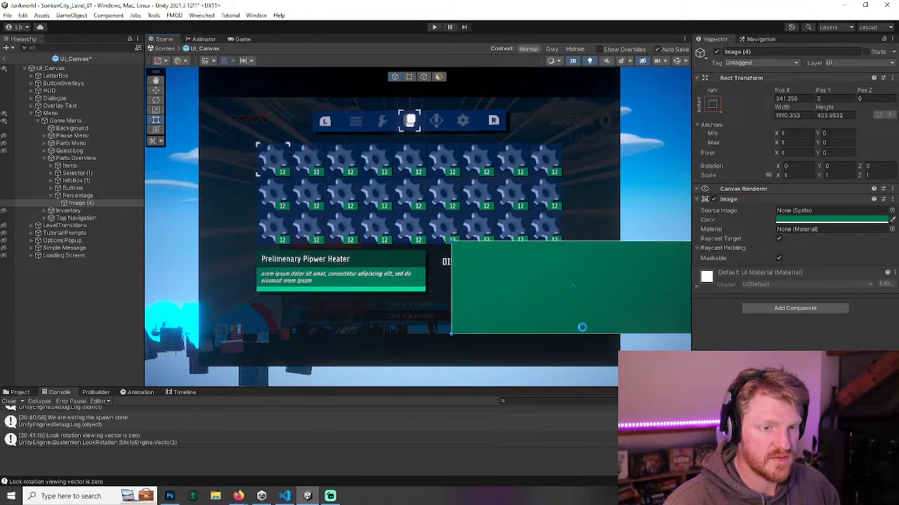
- Shift the green image past the menu corner to X 193, Y -125 and rotate it 12.55 degrees on Z
{"action": "scroll", "coordinate": [622, 260], "scroll_direction": "down", "scroll_amount": 2}
{"action": "left_click_drag", "start_coordinate": [614, 283], "coordinate": [602, 306]}
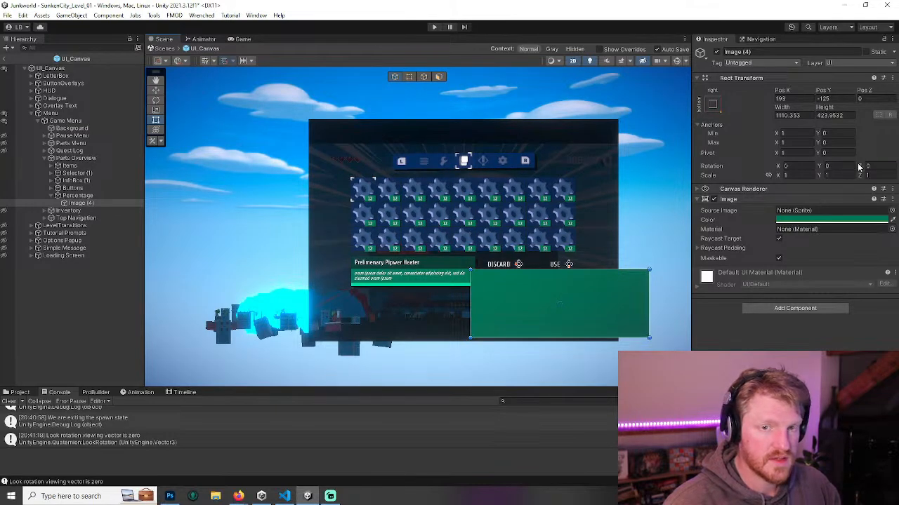
{"action": "left_click_drag", "start_coordinate": [860, 168], "coordinate": [167, 158]}
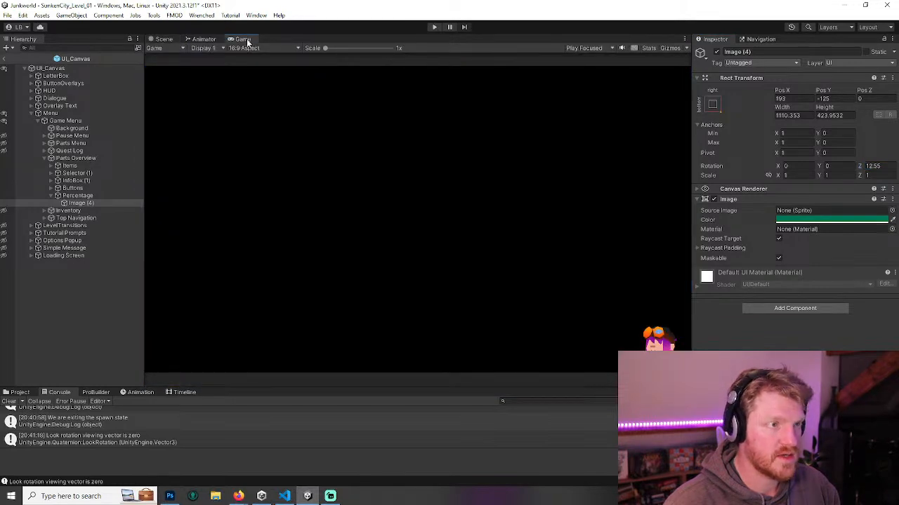
{"action": "left_click", "coordinate": [164, 40]}
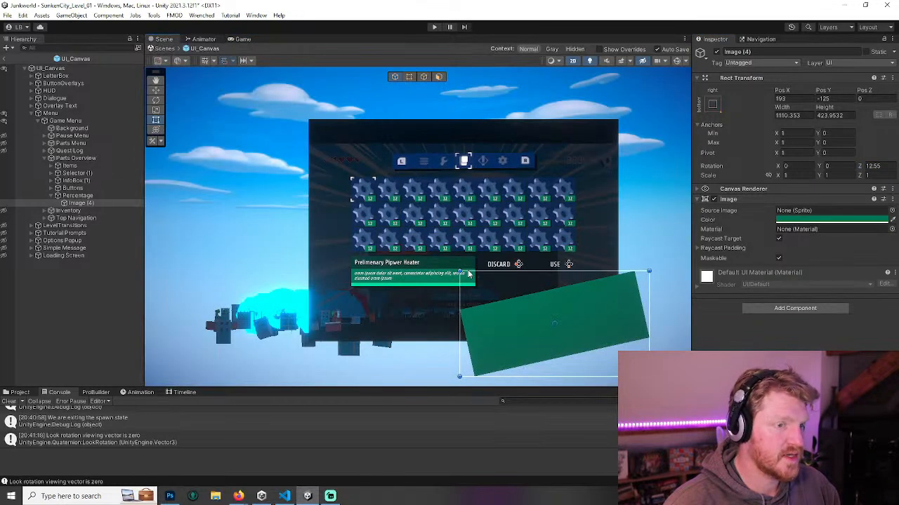
- Widen the tilted green image to about 1387 and move it to X 200, Y -84
{"action": "scroll", "coordinate": [540, 312], "scroll_direction": "up", "scroll_amount": 5}
{"action": "middle_click_drag", "start_coordinate": [564, 300], "coordinate": [493, 303]}
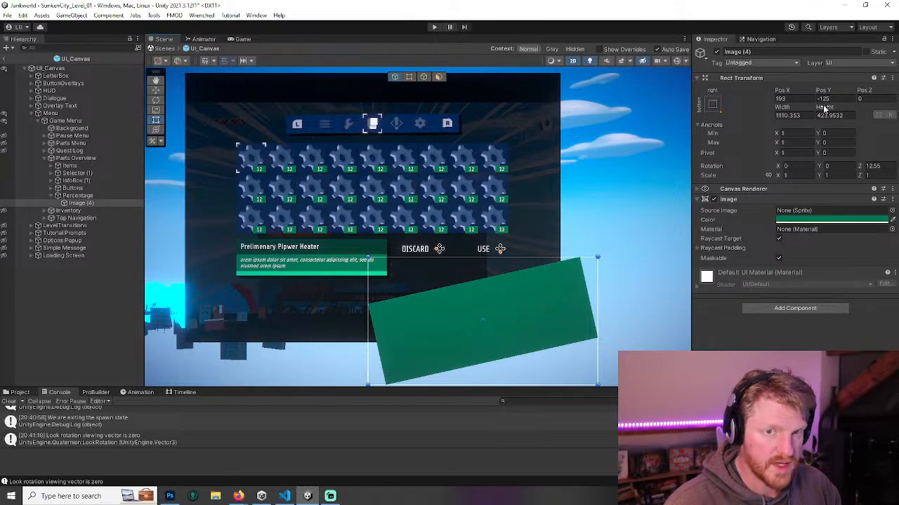
{"action": "left_click_drag", "start_coordinate": [787, 110], "coordinate": [606, 398]}
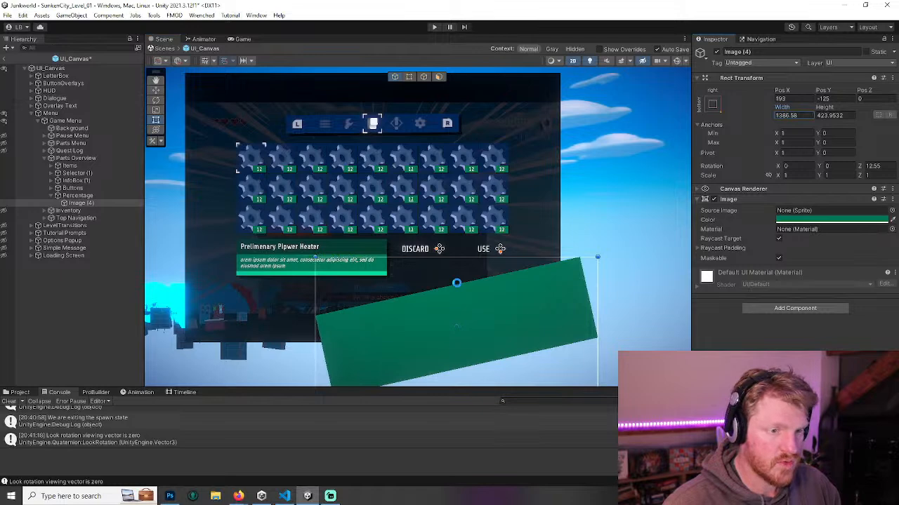
{"action": "left_click_drag", "start_coordinate": [523, 309], "coordinate": [530, 300]}
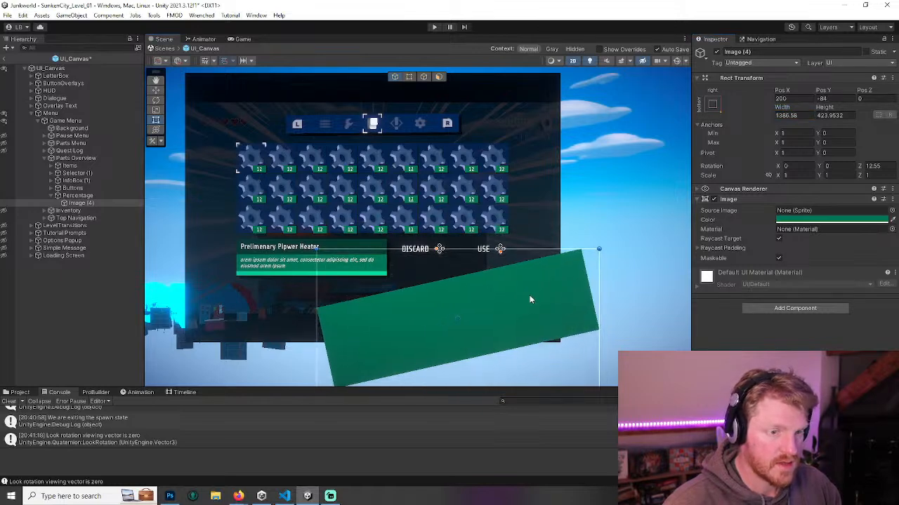
- Rename the green image under Percentage as background
{"action": "left_click", "coordinate": [58, 195]}
{"action": "left_click", "coordinate": [54, 197]}
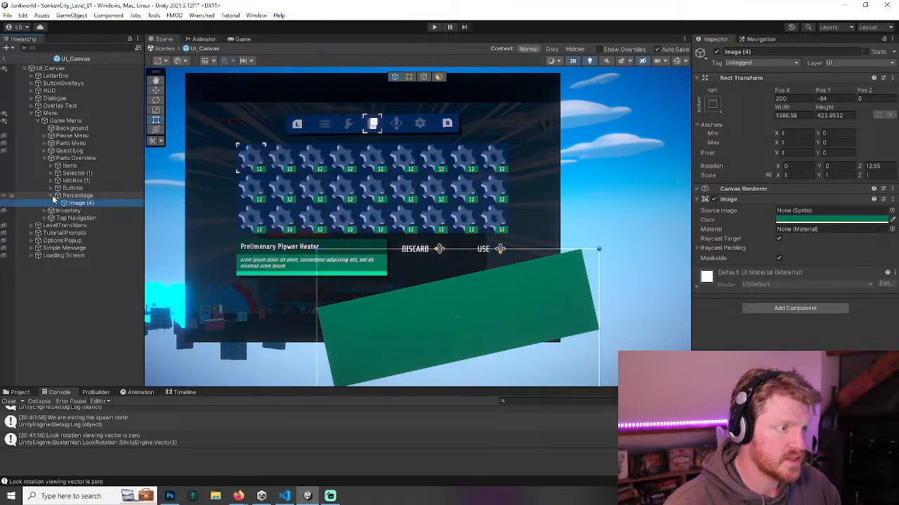
{"action": "left_click", "coordinate": [775, 53]}
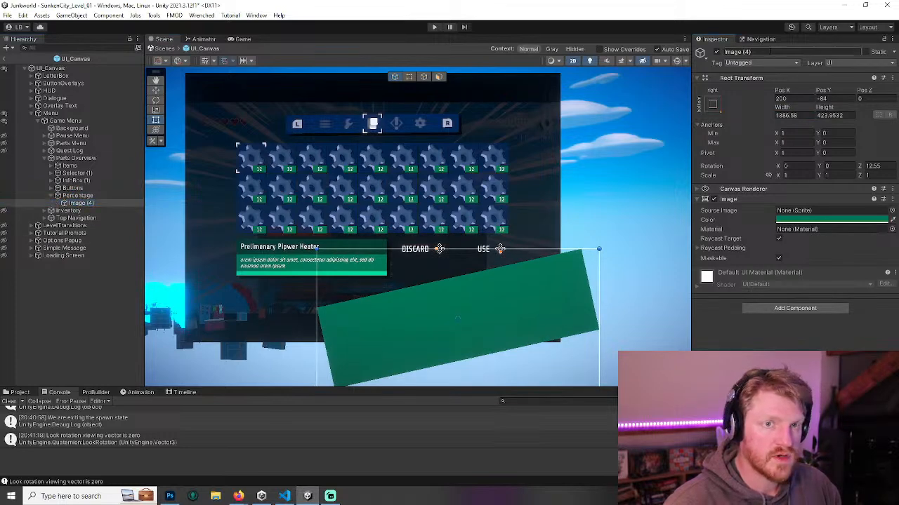
{"action": "type", "text": "background"}
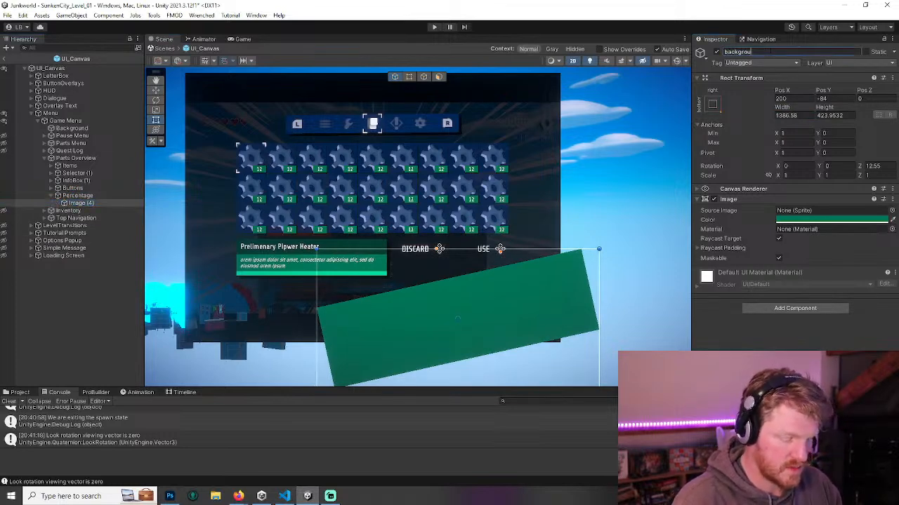
{"action": "key", "text": "Return"}
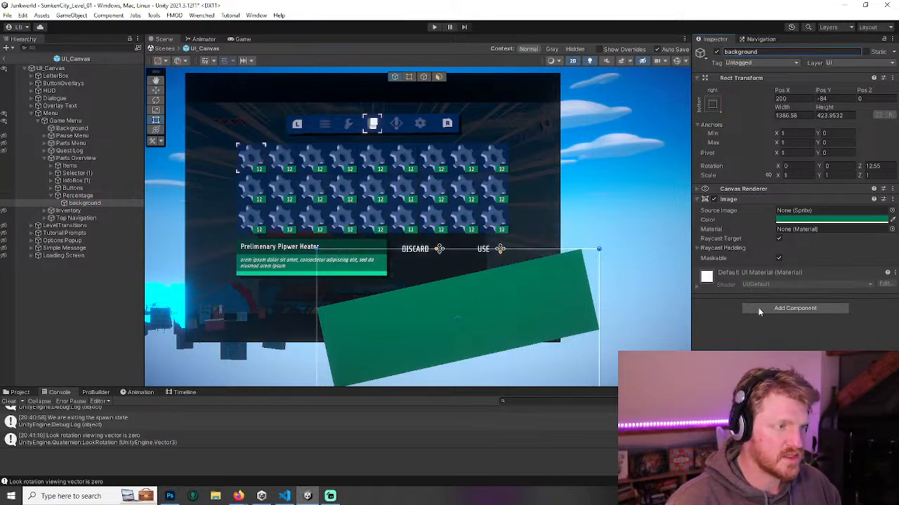
- Add a TextMeshPro text object as a child of Percentage
{"action": "left_click", "coordinate": [536, 284]}
{"action": "scroll", "coordinate": [535, 284], "scroll_direction": "up", "scroll_amount": 8}
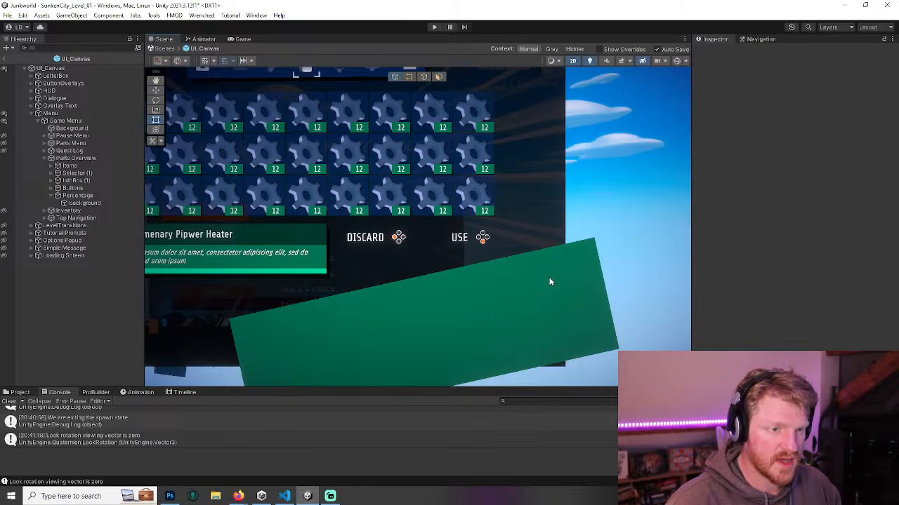
{"action": "scroll", "coordinate": [571, 229], "scroll_direction": "down", "scroll_amount": 10}
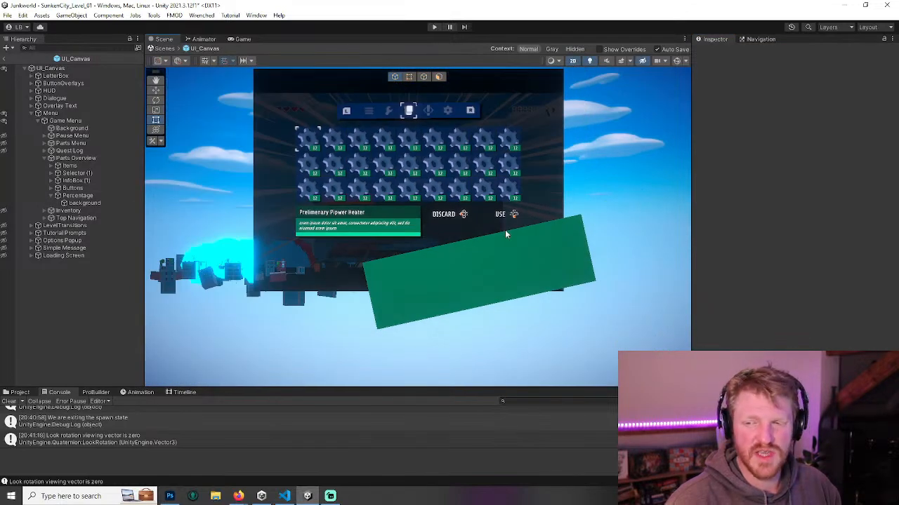
{"action": "right_click", "coordinate": [87, 196]}
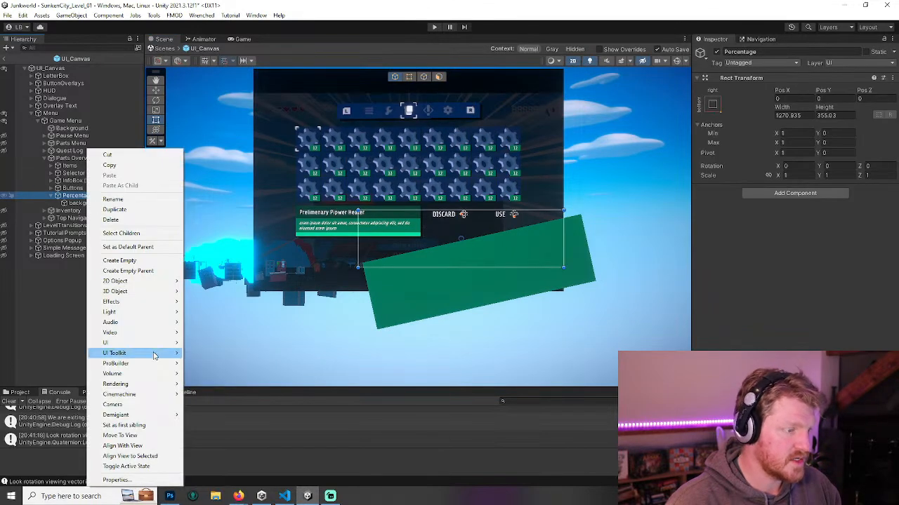
{"action": "mouse_move", "coordinate": [134, 342]}
{"action": "left_click", "coordinate": [231, 355]}
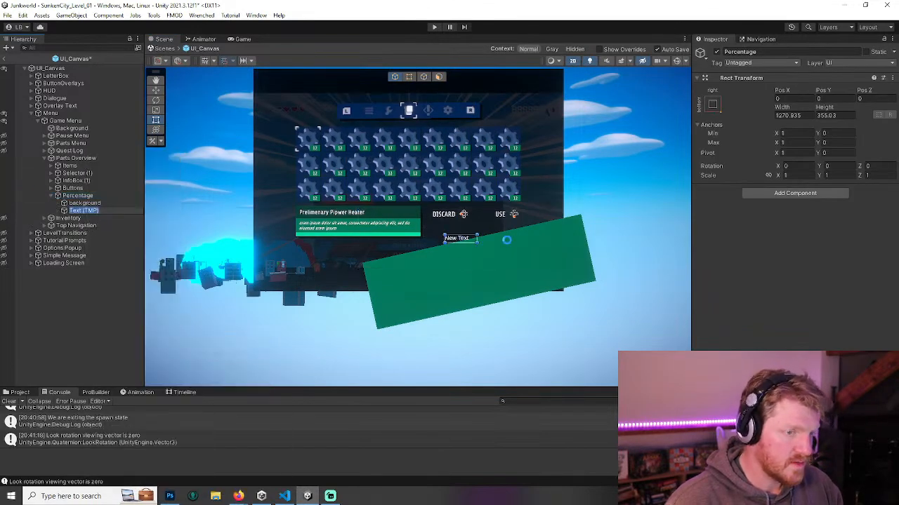
- Replace the new text object's placeholder content with 100%
{"action": "scroll", "coordinate": [494, 247], "scroll_direction": "up", "scroll_amount": 2}
{"action": "left_click", "coordinate": [714, 233]}
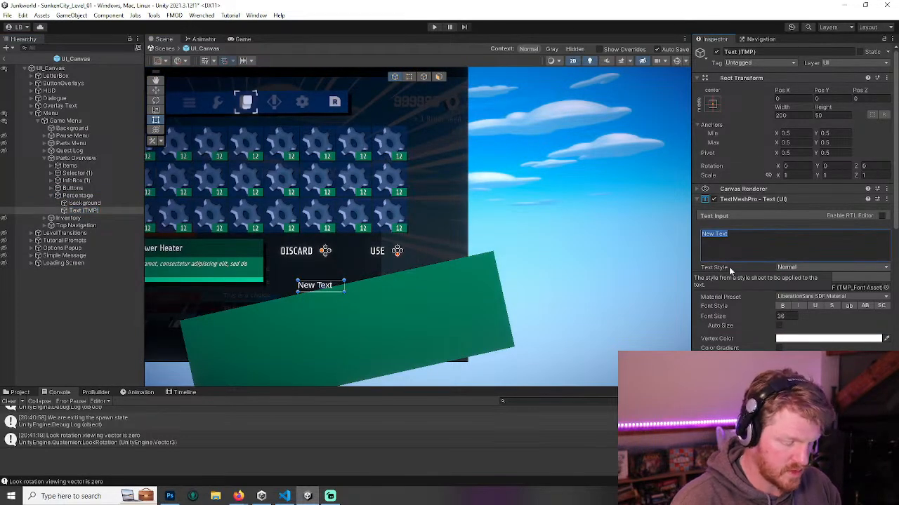
{"action": "type", "text": "100%"}
- Rename the text object under Percentage as PercentageTextfield
{"action": "left_click", "coordinate": [773, 51]}
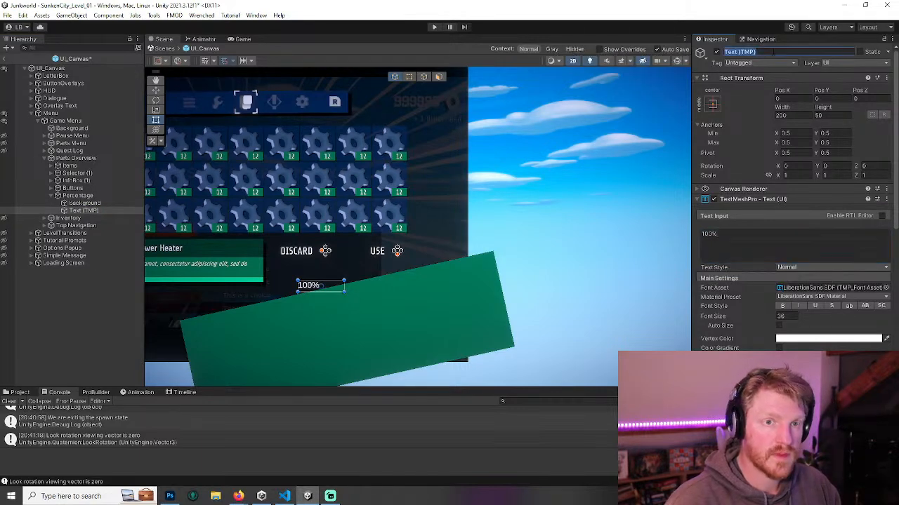
{"action": "type", "text": "PercentageT"}
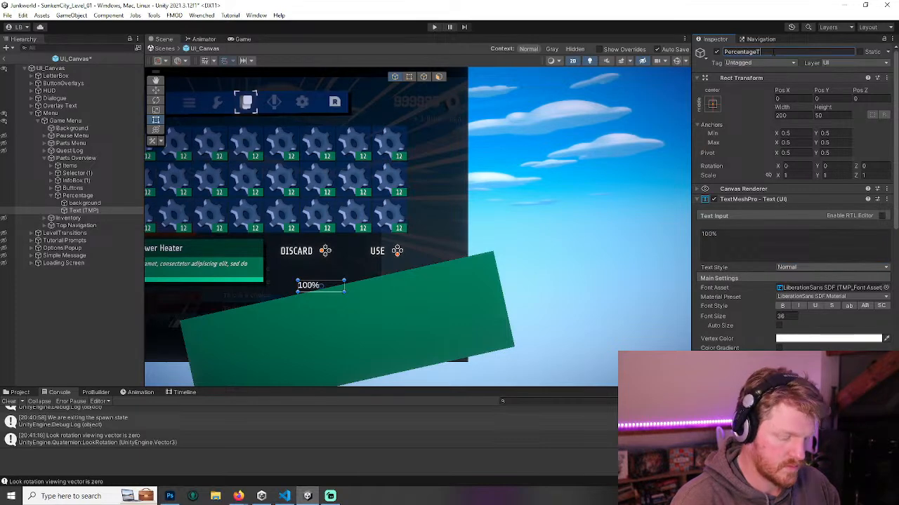
{"action": "type", "text": "extFie"}
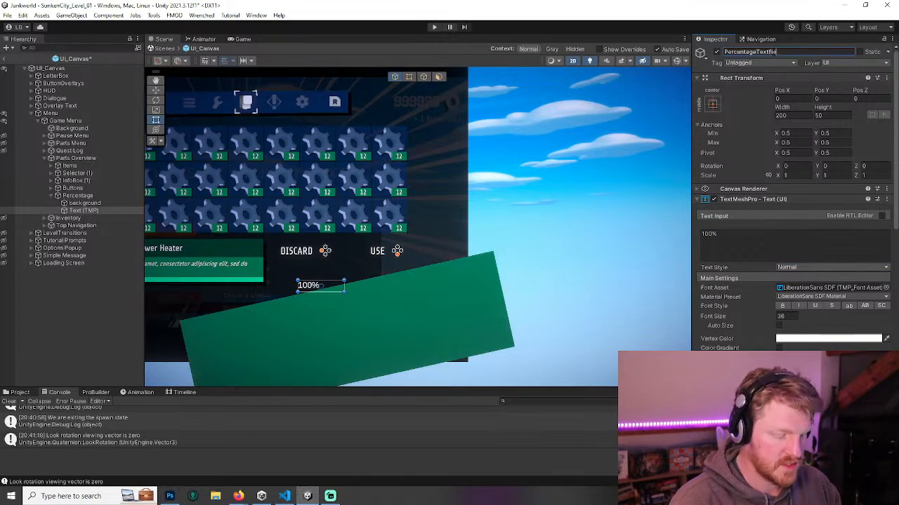
{"action": "type", "text": "ld"}
{"action": "key", "text": "Return"}
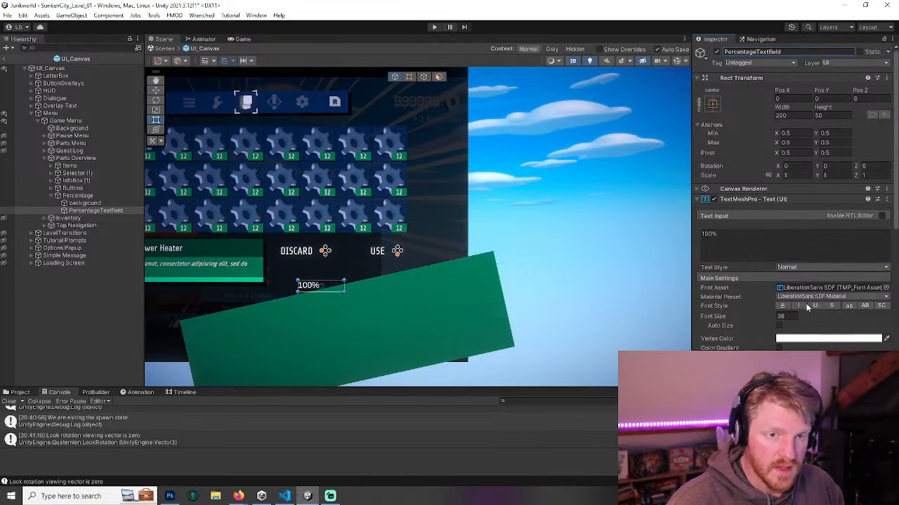
- Set the 100% text to the soupofjustice Menu Font and enlarge it to size 235.6 in a larger text box
{"action": "scroll", "coordinate": [807, 303], "scroll_direction": "down", "scroll_amount": 3}
{"action": "left_click", "coordinate": [792, 302]}
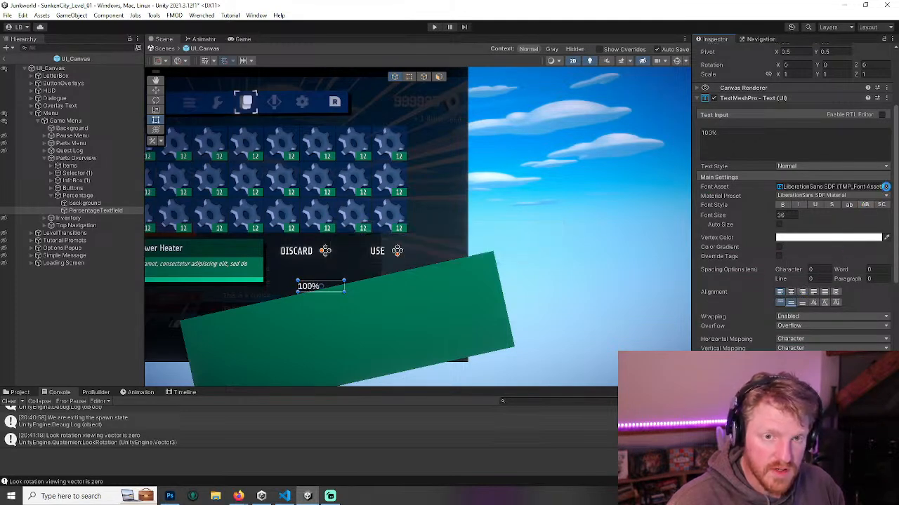
{"action": "left_click", "coordinate": [886, 187]}
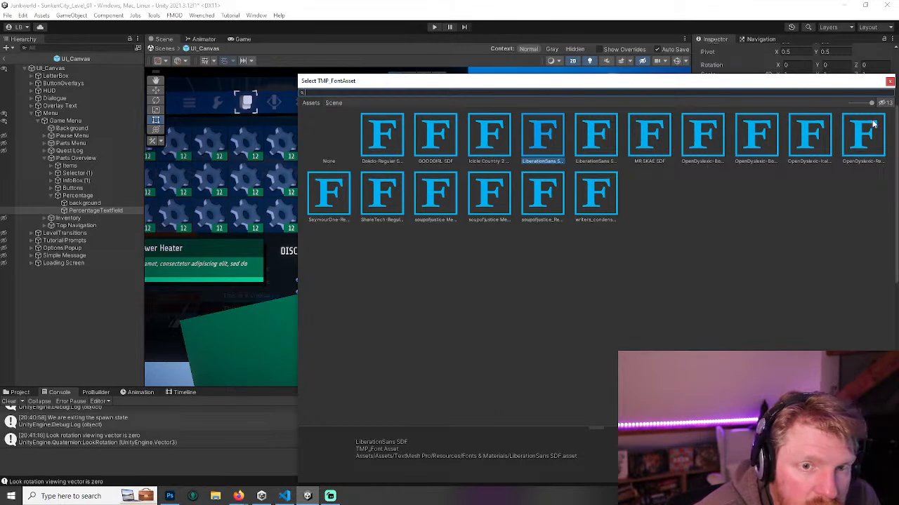
{"action": "left_click_drag", "start_coordinate": [873, 104], "coordinate": [800, 107]}
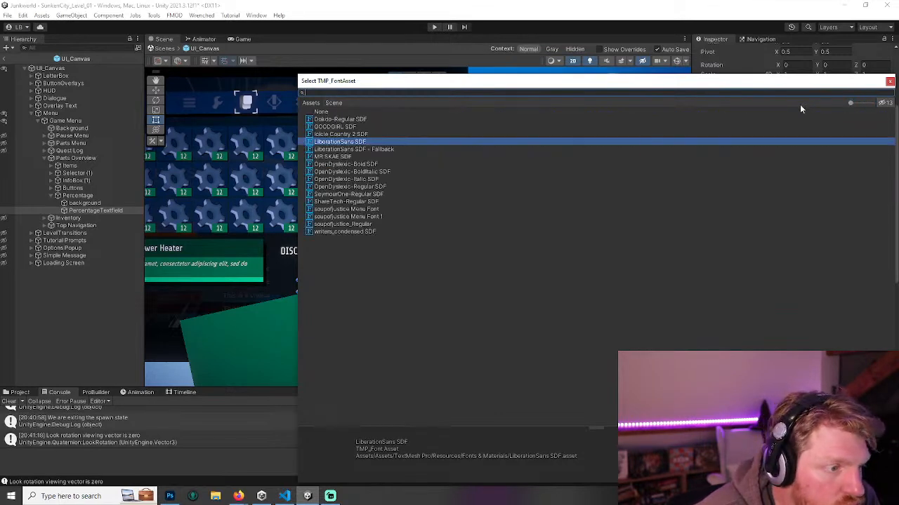
{"action": "double_click", "coordinate": [361, 211]}
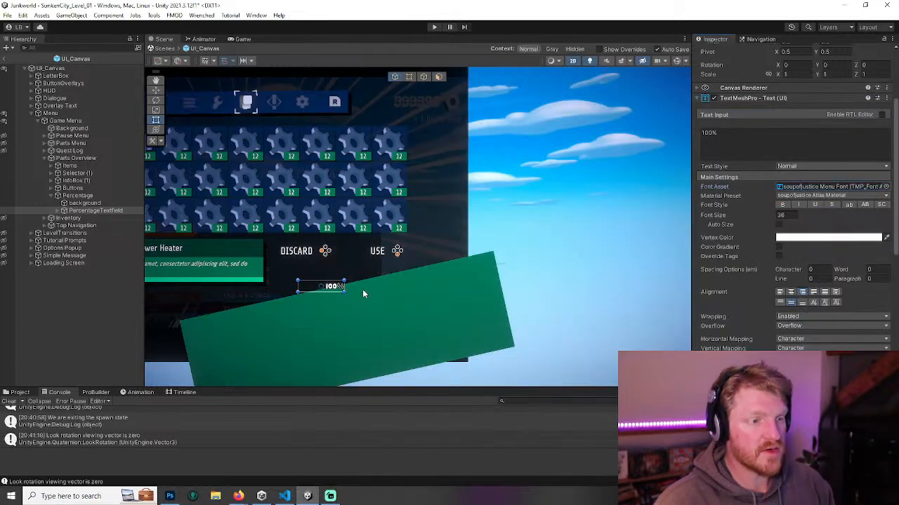
{"action": "left_click_drag", "start_coordinate": [343, 292], "coordinate": [463, 333]}
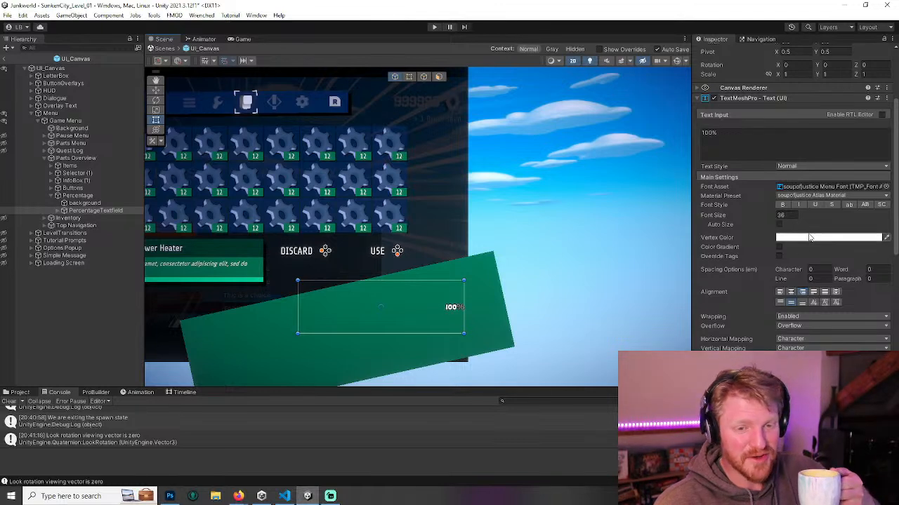
{"action": "left_click_drag", "start_coordinate": [776, 216], "coordinate": [877, 223]}
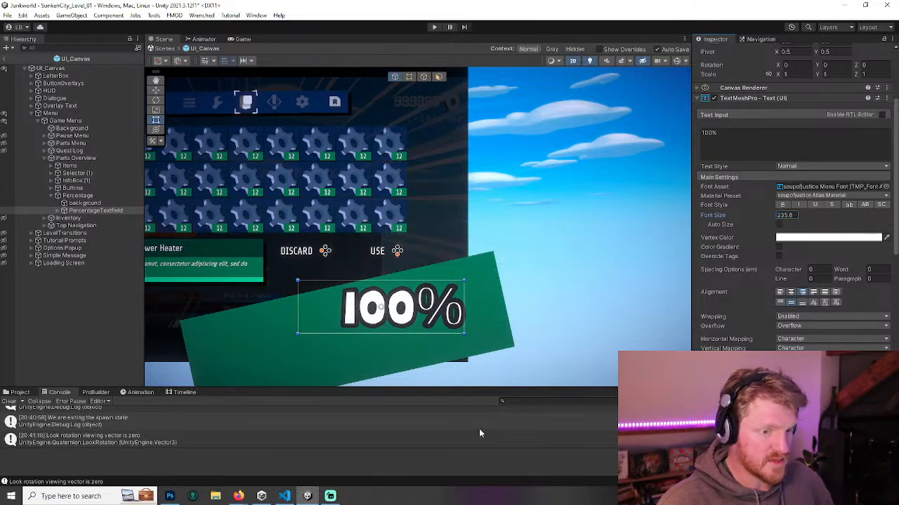
- Examine the font assets in the project's UI Font folder
{"action": "left_click", "coordinate": [520, 403]}
{"action": "type", "text": "wall"}
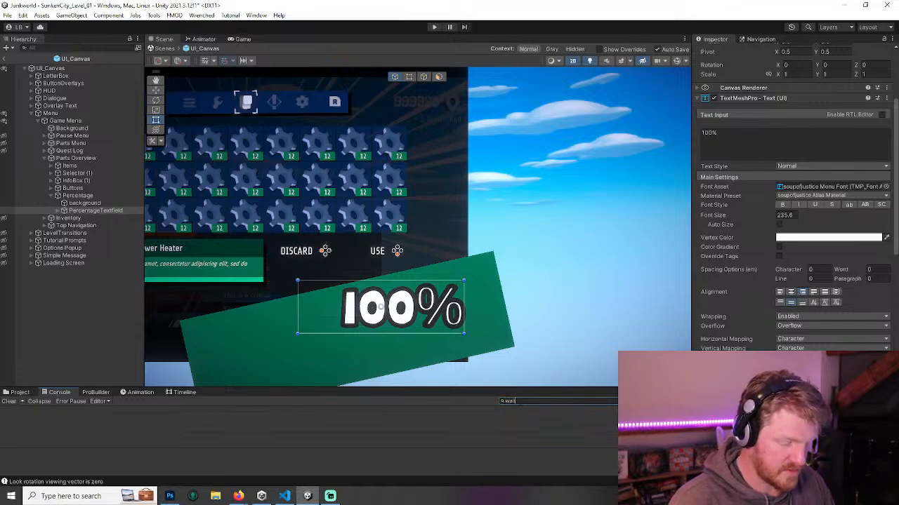
{"action": "left_click", "coordinate": [20, 393]}
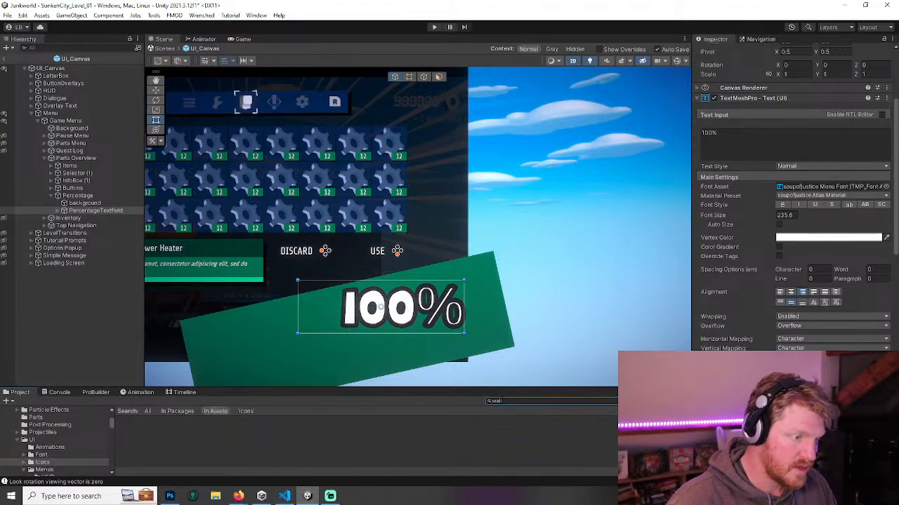
{"action": "left_click_drag", "start_coordinate": [309, 388], "coordinate": [325, 309]}
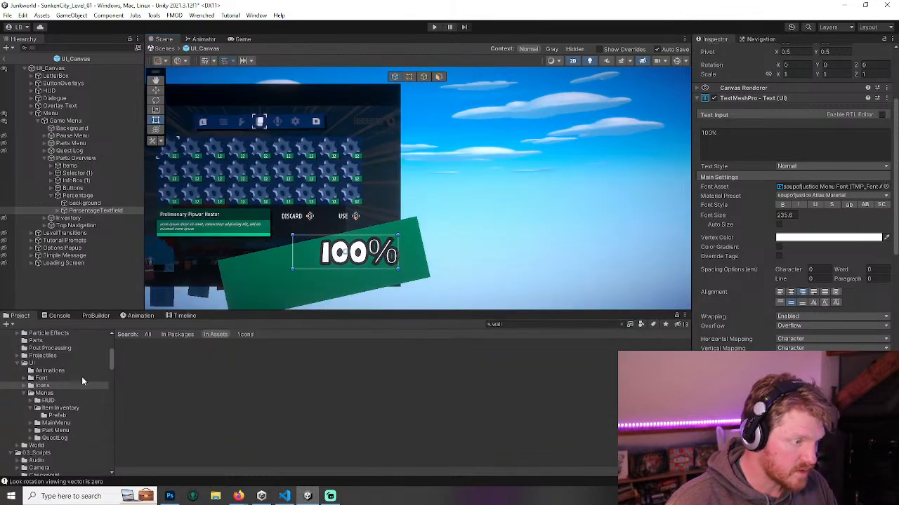
{"action": "left_click", "coordinate": [41, 379]}
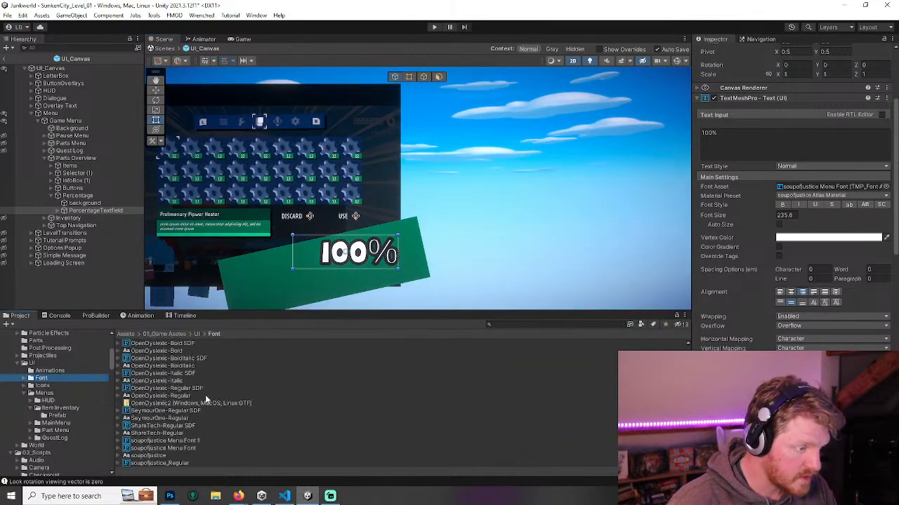
{"action": "scroll", "coordinate": [159, 446], "scroll_direction": "up", "scroll_amount": 2}
{"action": "scroll", "coordinate": [159, 446], "scroll_direction": "up", "scroll_amount": 2}
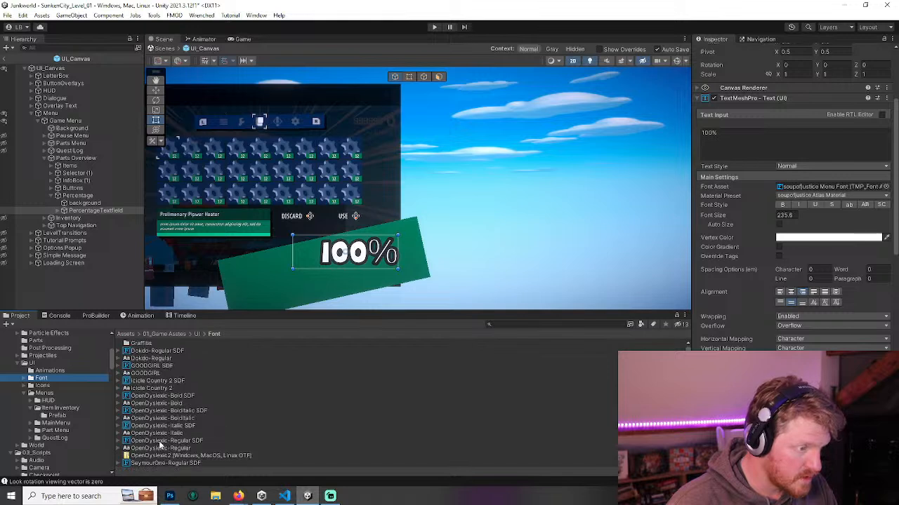
{"action": "scroll", "coordinate": [195, 433], "scroll_direction": "down", "scroll_amount": 4}
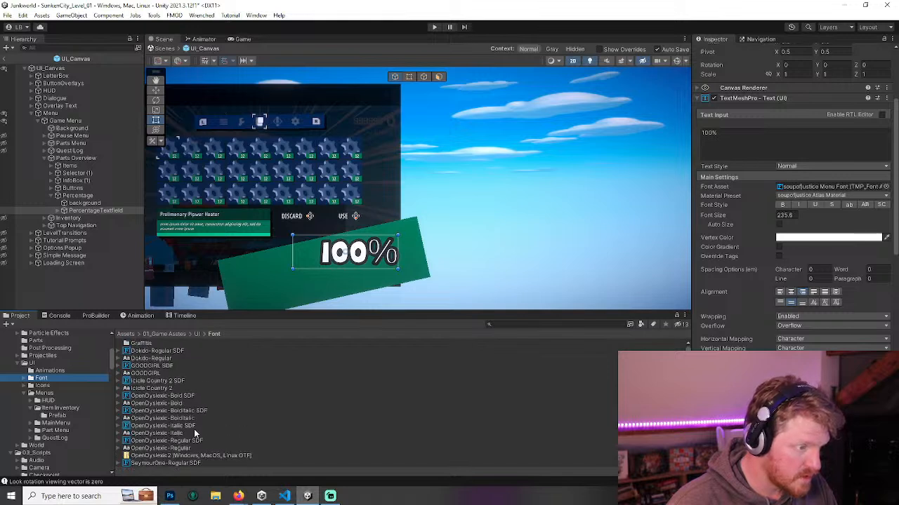
{"action": "scroll", "coordinate": [195, 434], "scroll_direction": "up", "scroll_amount": 4}
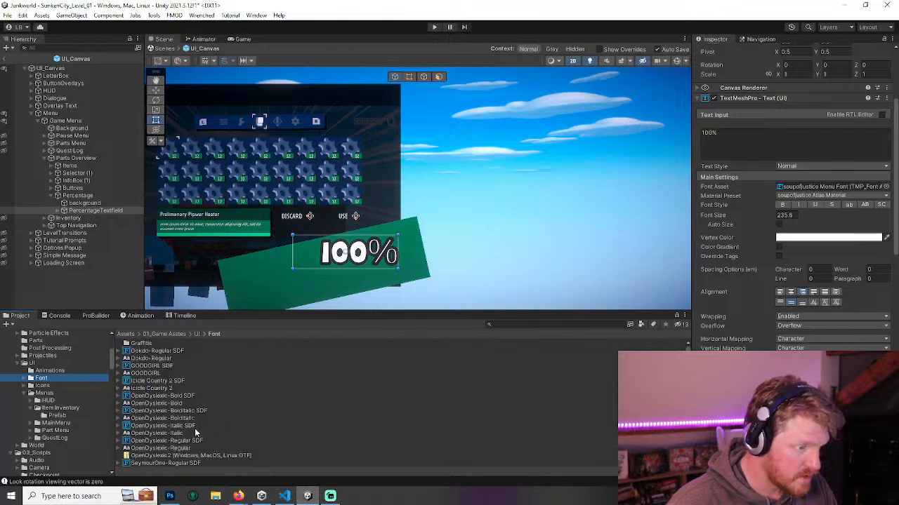
- Leave the UI_Canvas prefab and open MainMenuScene from the Production Scenes Menus folder
{"action": "left_click", "coordinate": [481, 245]}
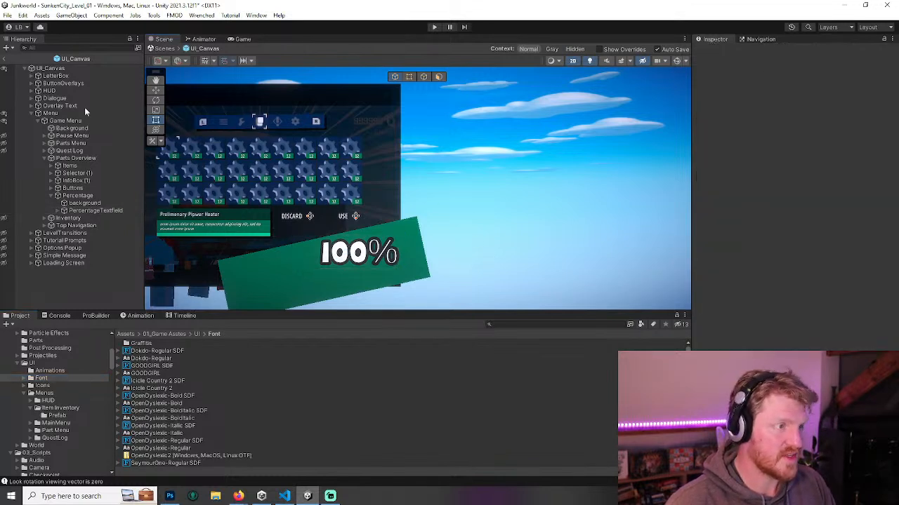
{"action": "left_click", "coordinate": [8, 59]}
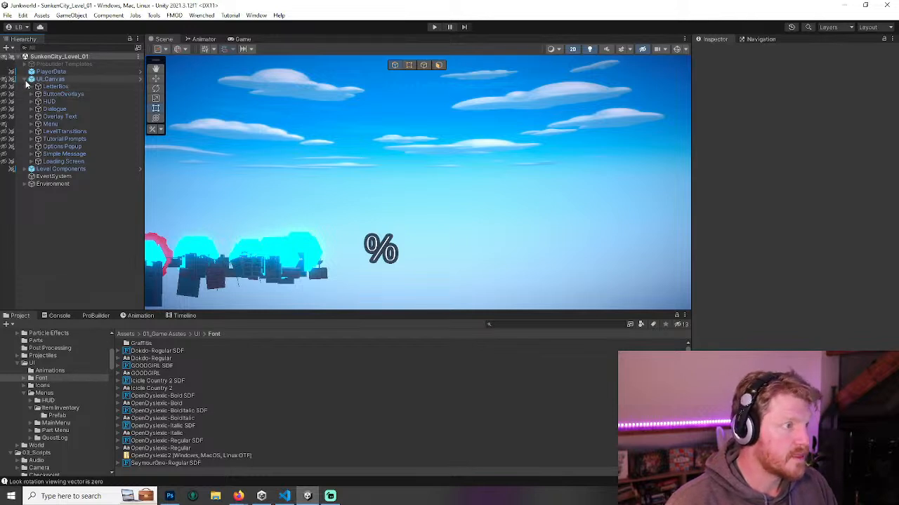
{"action": "left_click", "coordinate": [25, 80]}
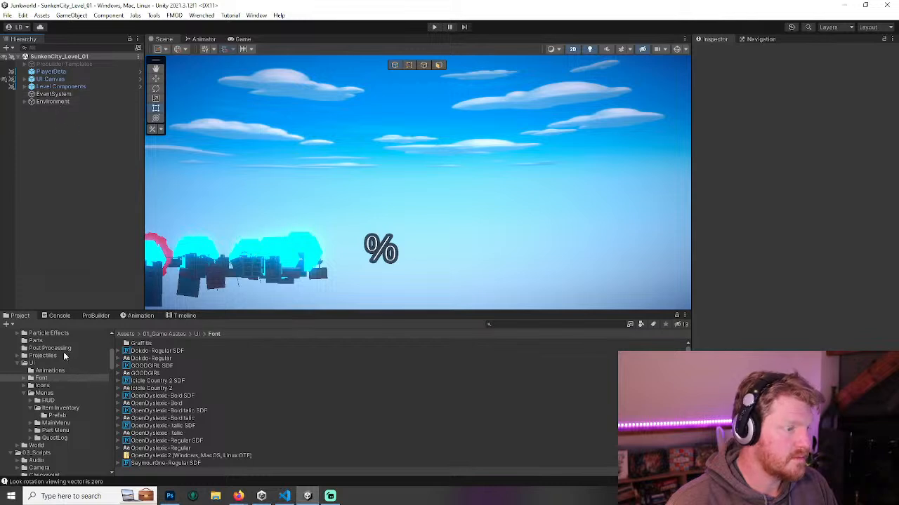
{"action": "scroll", "coordinate": [63, 369], "scroll_direction": "up", "scroll_amount": 5}
{"action": "left_click", "coordinate": [47, 402]}
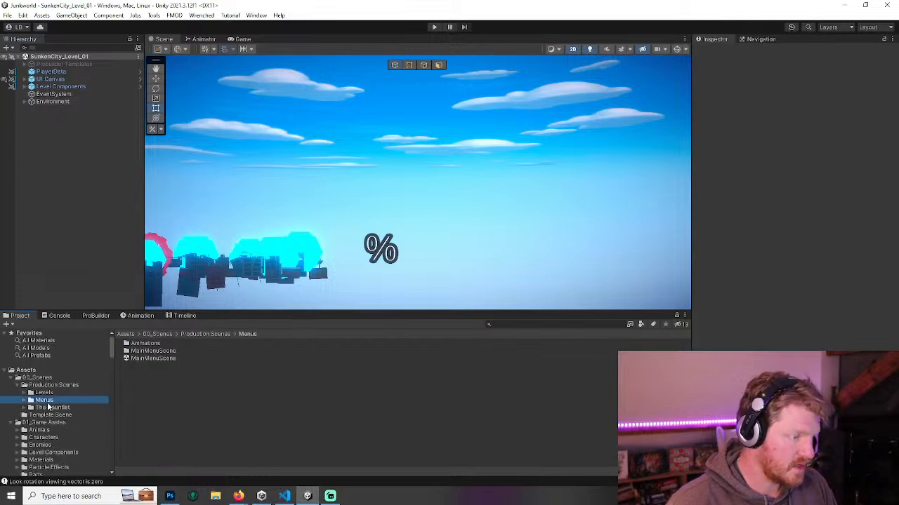
{"action": "left_click", "coordinate": [143, 359]}
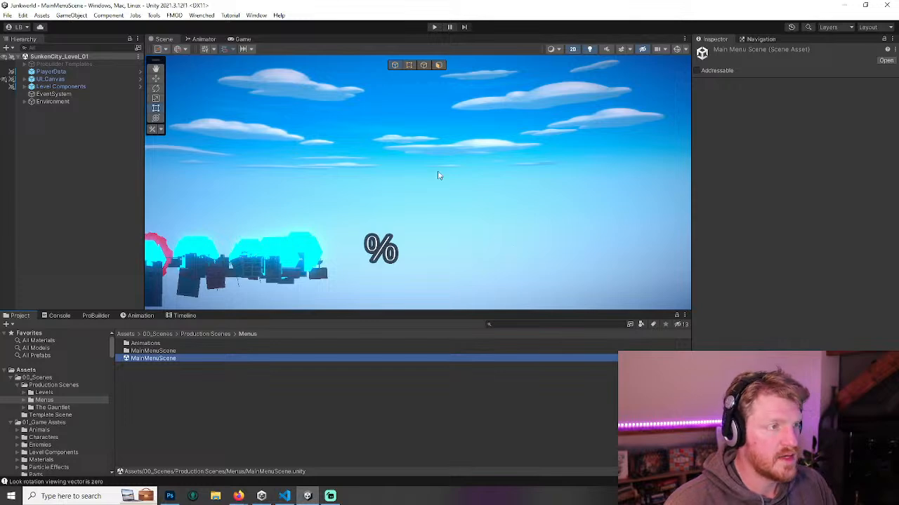
- Inspect the font settings of the Percentage Completed text in the first save slot under MainMenu_Canvas
{"action": "scroll", "coordinate": [333, 239], "scroll_direction": "up", "scroll_amount": 8}
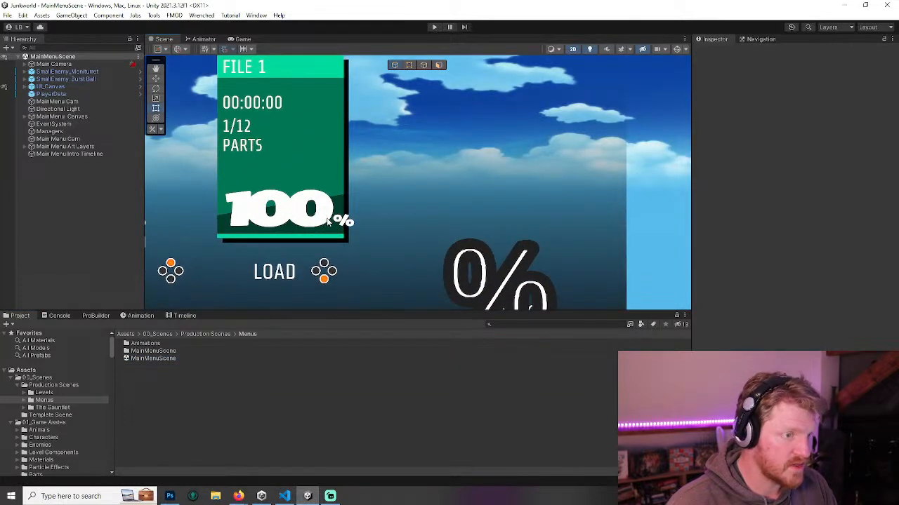
{"action": "scroll", "coordinate": [327, 219], "scroll_direction": "down", "scroll_amount": 1}
{"action": "middle_click_drag", "start_coordinate": [295, 221], "coordinate": [653, 215]}
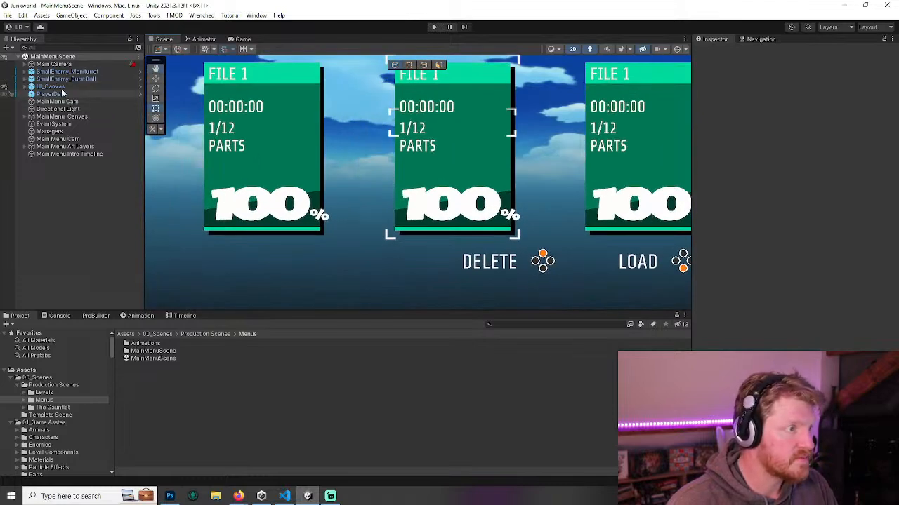
{"action": "left_click", "coordinate": [24, 117]}
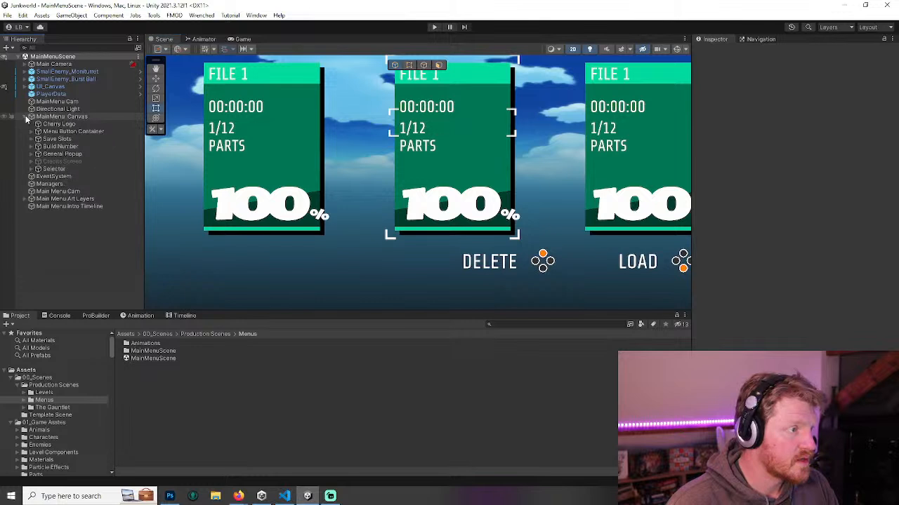
{"action": "left_click", "coordinate": [49, 139]}
{"action": "left_click", "coordinate": [39, 139]}
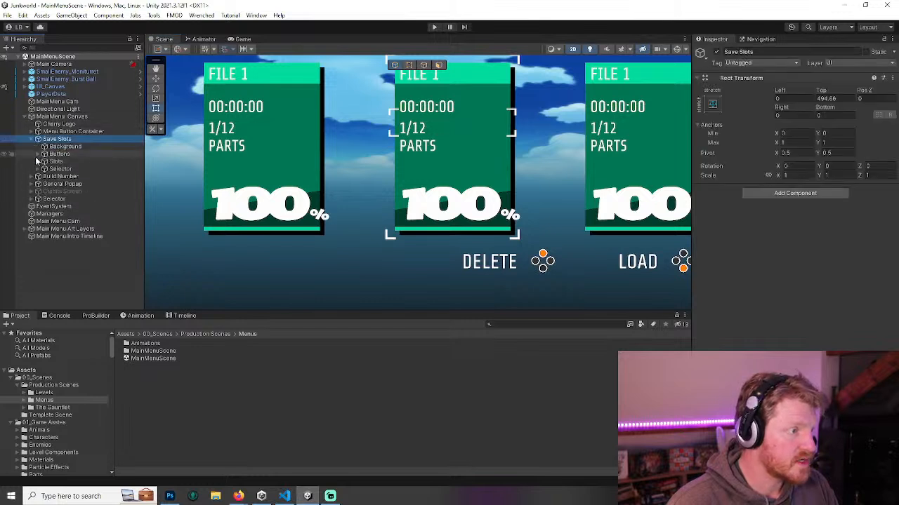
{"action": "left_click", "coordinate": [38, 161]}
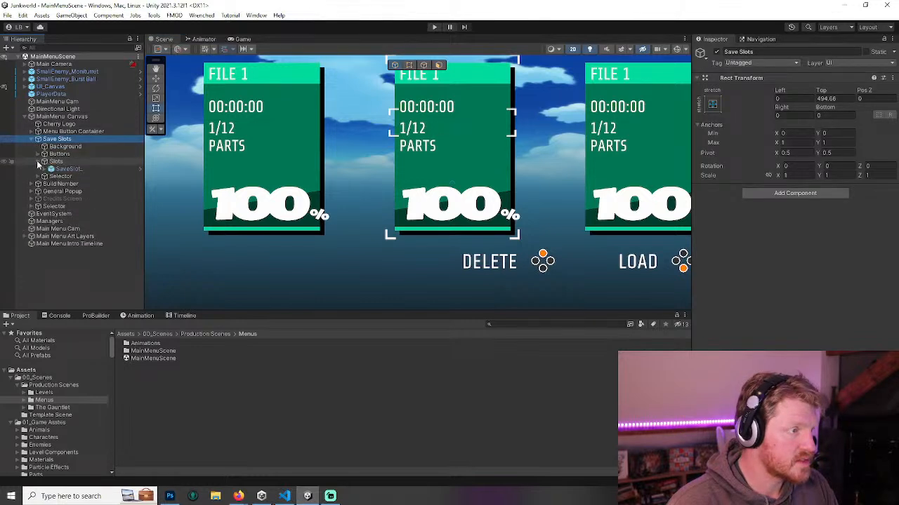
{"action": "left_click", "coordinate": [45, 169]}
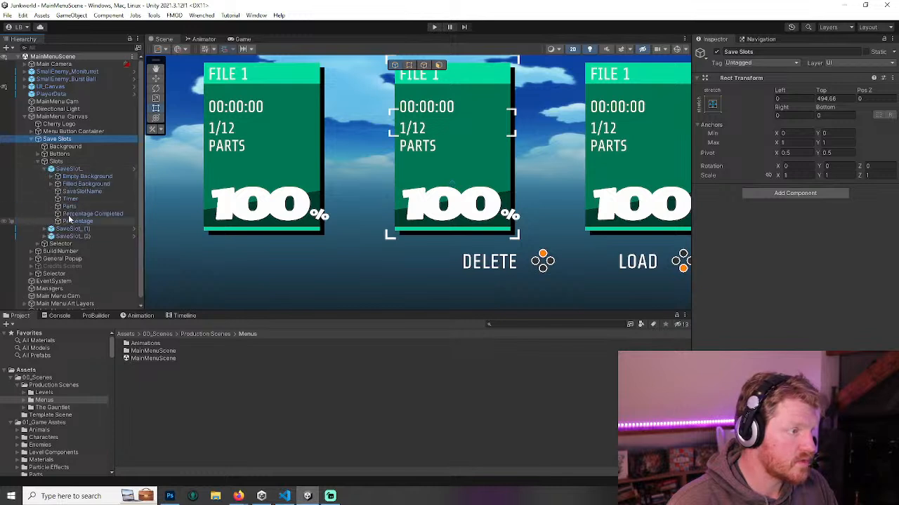
{"action": "left_click", "coordinate": [79, 214]}
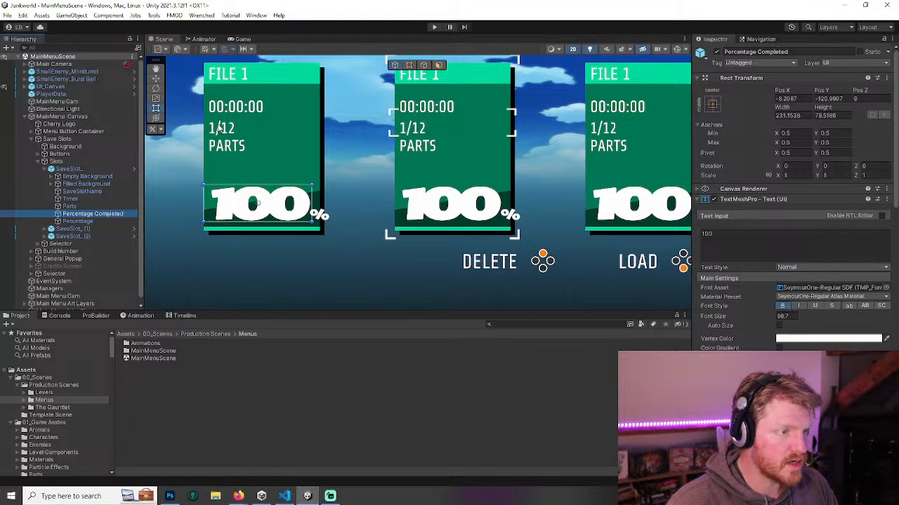
- Open The_Gauntlet scene from the Production Scenes folder
{"action": "left_click", "coordinate": [24, 56]}
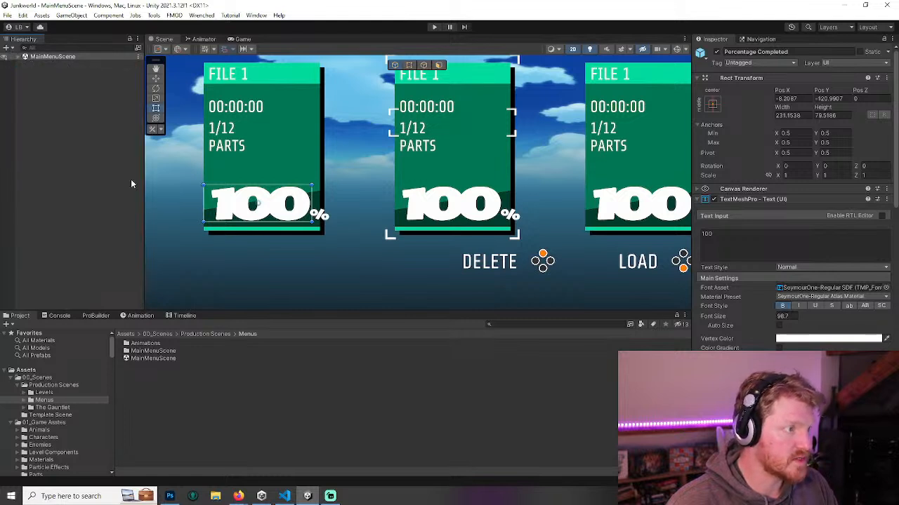
{"action": "scroll", "coordinate": [80, 420], "scroll_direction": "down", "scroll_amount": 3}
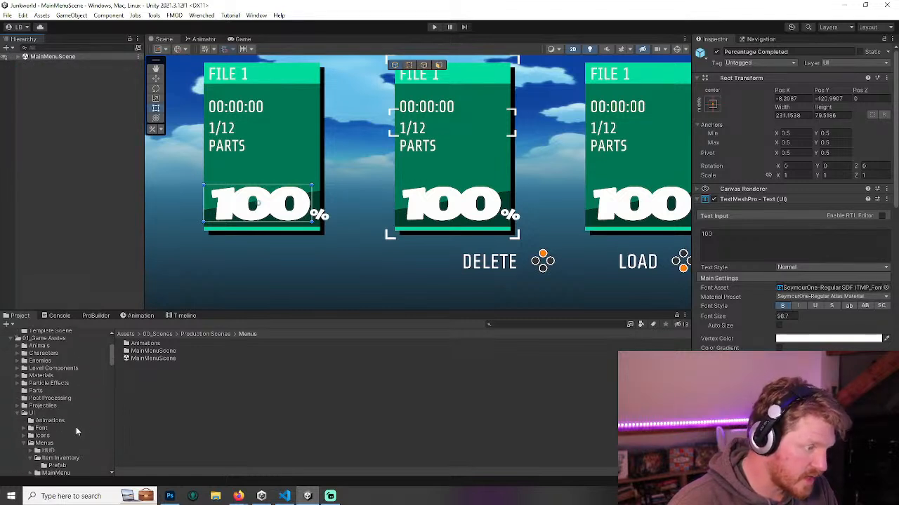
{"action": "scroll", "coordinate": [77, 418], "scroll_direction": "up", "scroll_amount": 3}
{"action": "scroll", "coordinate": [67, 422], "scroll_direction": "down", "scroll_amount": 1}
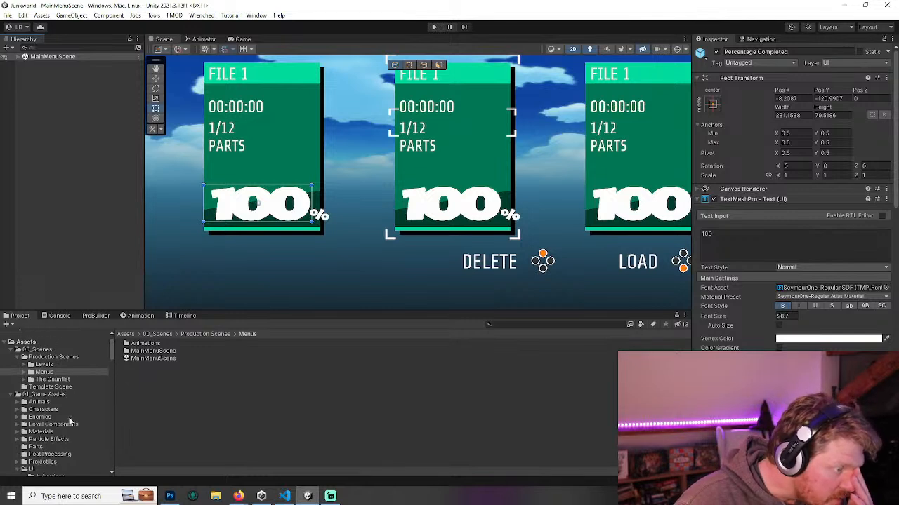
{"action": "left_click", "coordinate": [65, 358]}
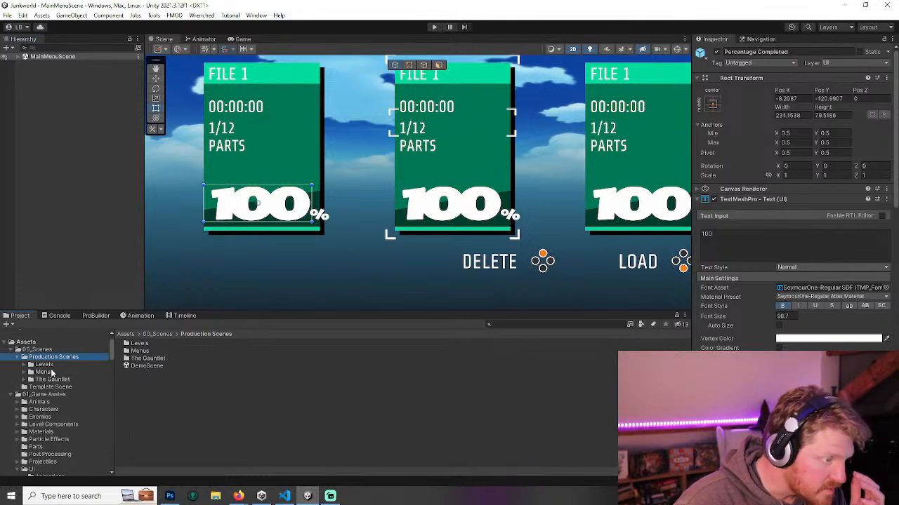
{"action": "double_click", "coordinate": [149, 358]}
{"action": "double_click", "coordinate": [149, 358]}
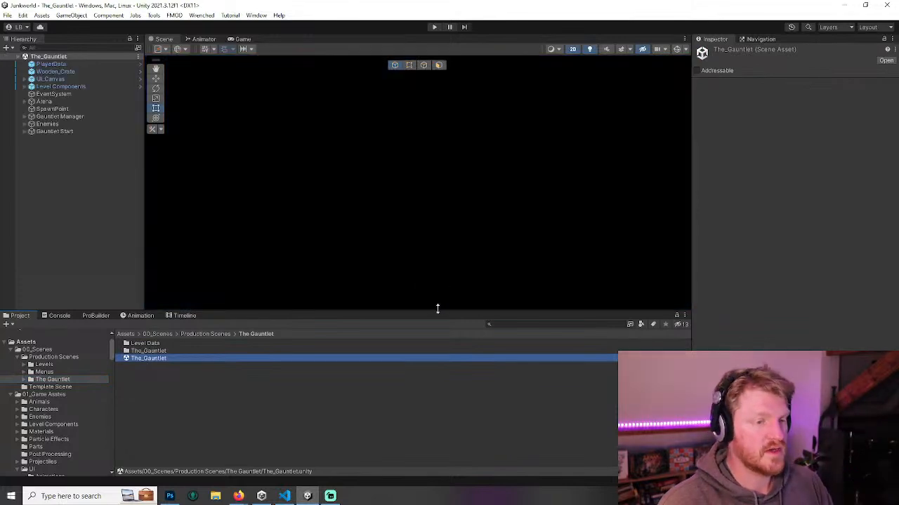
- Open the UI_Canvas prefab and hide Loading Screen, Simple Message, Options Popup, Tutorial Prompts and LevelTransitions in the scene view
{"action": "left_click_drag", "start_coordinate": [436, 309], "coordinate": [436, 382]}
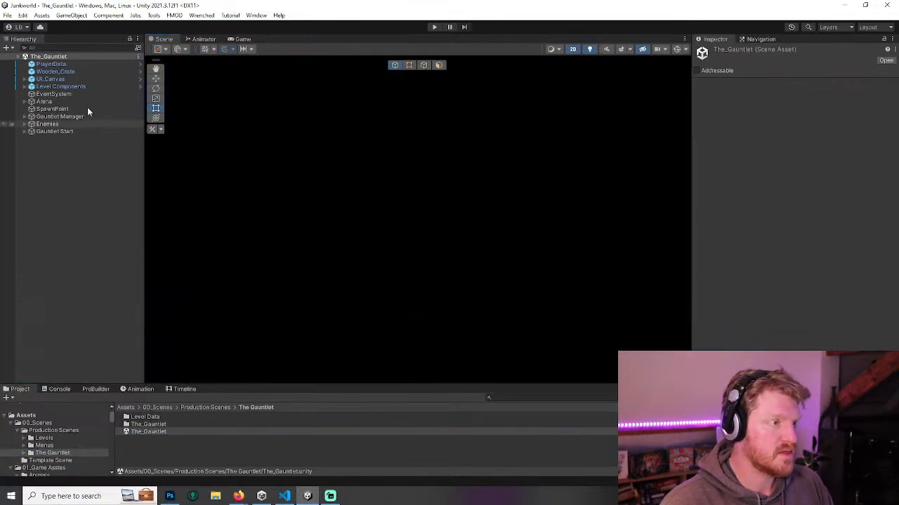
{"action": "left_click", "coordinate": [140, 78]}
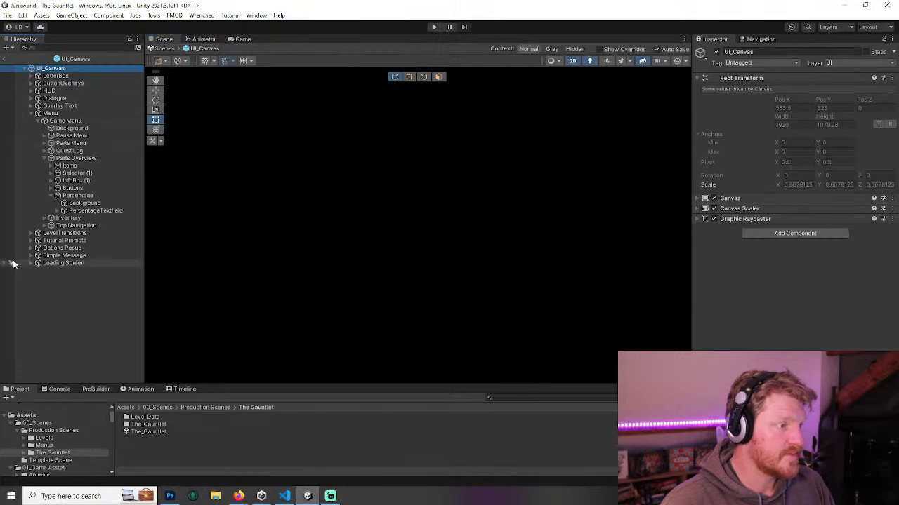
{"action": "left_click", "coordinate": [5, 264]}
{"action": "left_click", "coordinate": [4, 256]}
{"action": "left_click", "coordinate": [4, 248]}
{"action": "left_click", "coordinate": [4, 241]}
{"action": "left_click", "coordinate": [4, 233]}
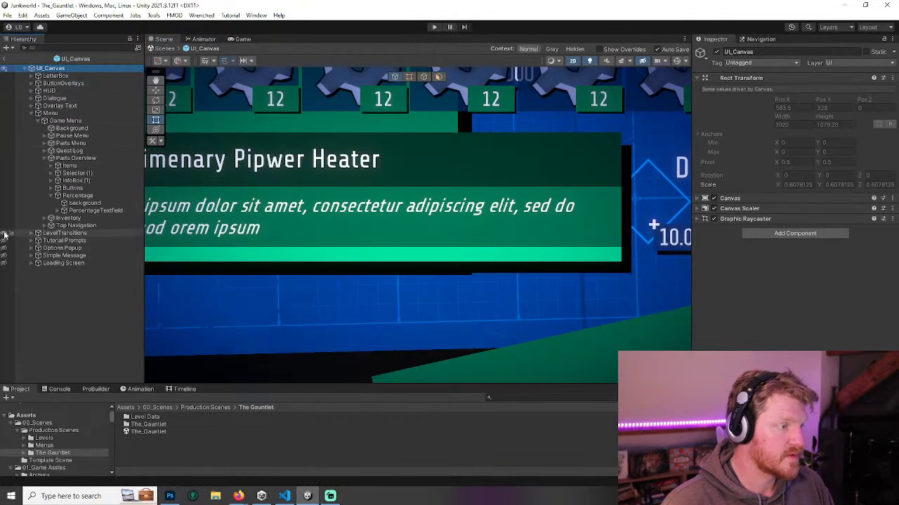
- Hide the Pause Menu, Parts Menu and Quest Log screens of the Game Menu in the scene view
{"action": "left_click", "coordinate": [4, 144]}
{"action": "left_click", "coordinate": [2, 144]}
{"action": "left_click", "coordinate": [3, 151]}
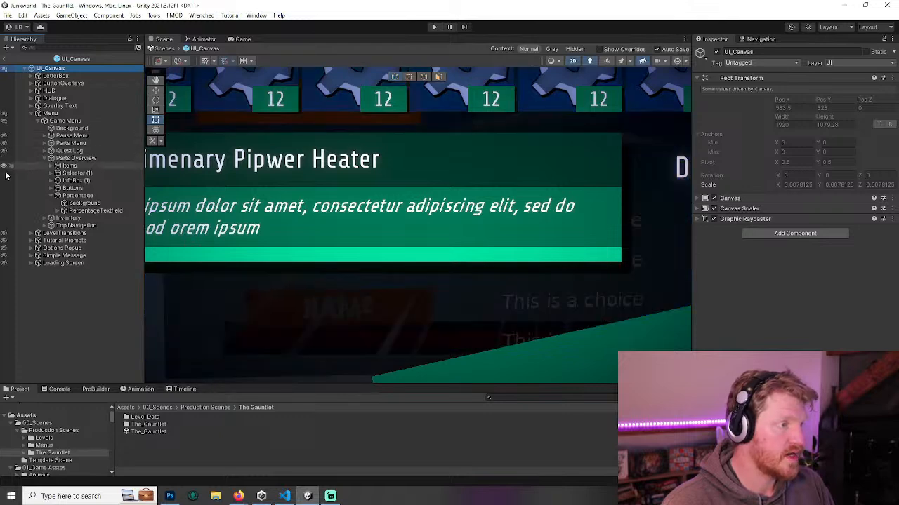
- Move the green background under Percentage down and outward to about X 224, Y -160
{"action": "scroll", "coordinate": [460, 207], "scroll_direction": "down", "scroll_amount": 5}
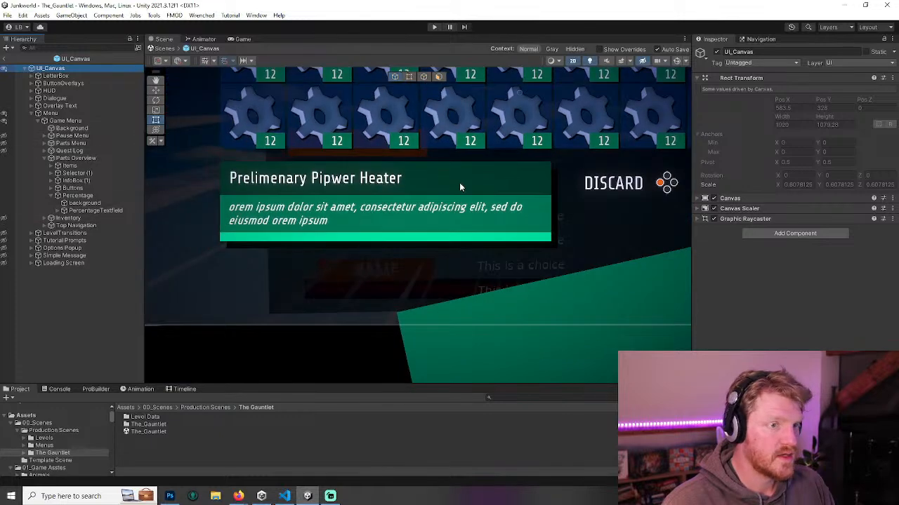
{"action": "middle_click_drag", "start_coordinate": [459, 182], "coordinate": [421, 356]}
{"action": "scroll", "coordinate": [539, 216], "scroll_direction": "down", "scroll_amount": 3}
{"action": "middle_click_drag", "start_coordinate": [547, 234], "coordinate": [448, 200]}
{"action": "scroll", "coordinate": [492, 239], "scroll_direction": "down", "scroll_amount": 3}
{"action": "scroll", "coordinate": [492, 240], "scroll_direction": "down", "scroll_amount": 5}
{"action": "scroll", "coordinate": [534, 274], "scroll_direction": "up", "scroll_amount": 6}
{"action": "scroll", "coordinate": [508, 260], "scroll_direction": "up", "scroll_amount": 2}
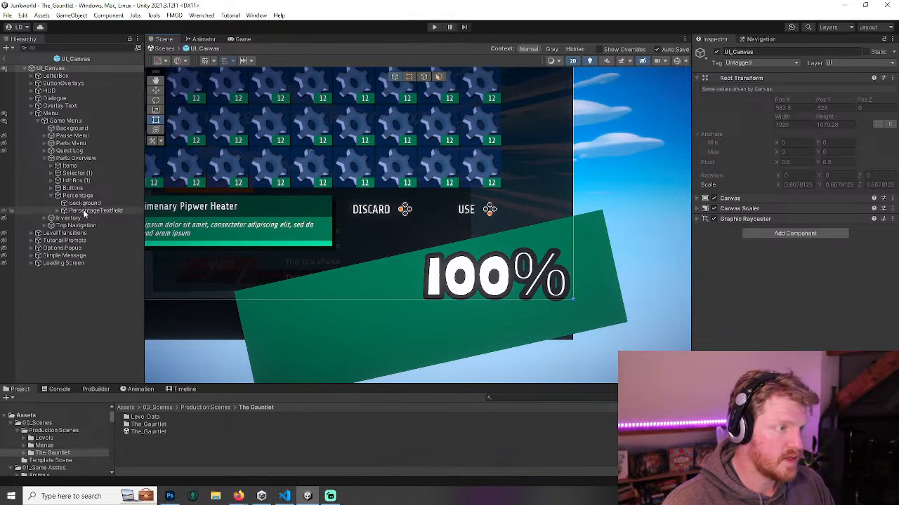
{"action": "left_click", "coordinate": [85, 212]}
{"action": "left_click", "coordinate": [82, 204]}
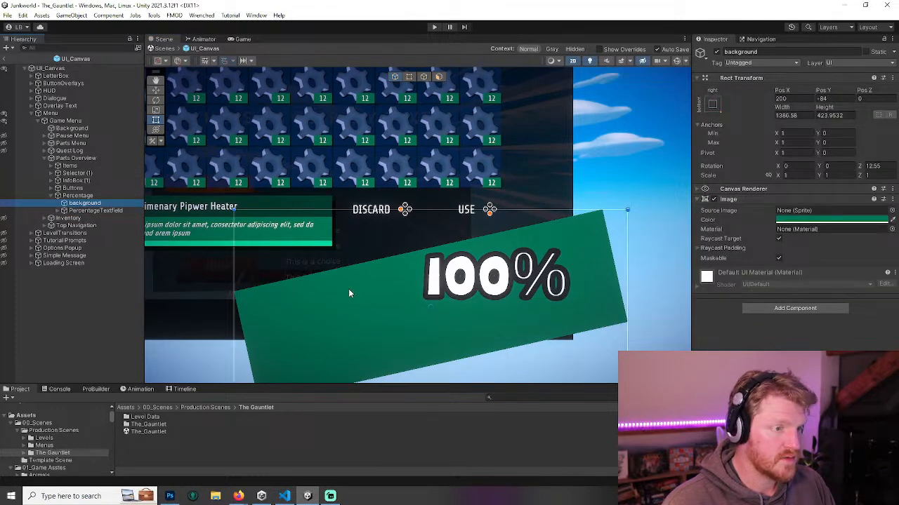
{"action": "left_click", "coordinate": [50, 114]}
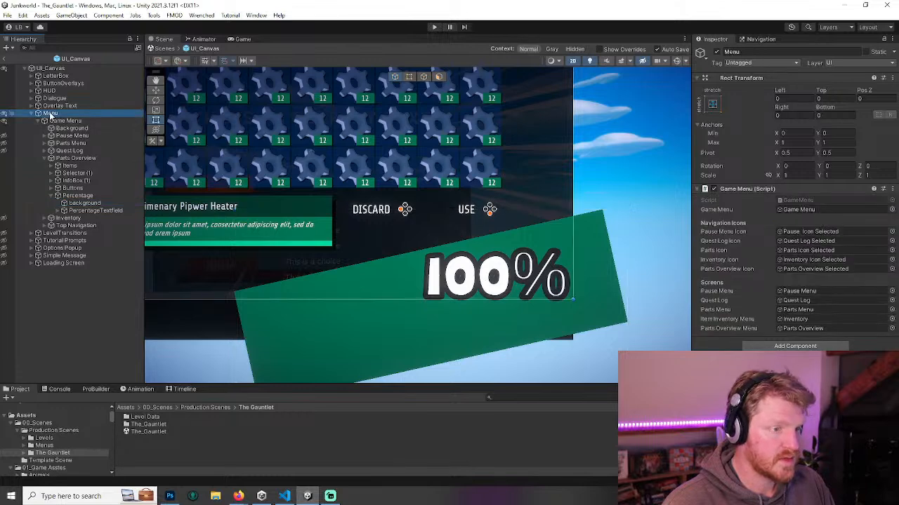
{"action": "left_click", "coordinate": [76, 203]}
{"action": "left_click_drag", "start_coordinate": [339, 314], "coordinate": [345, 336]}
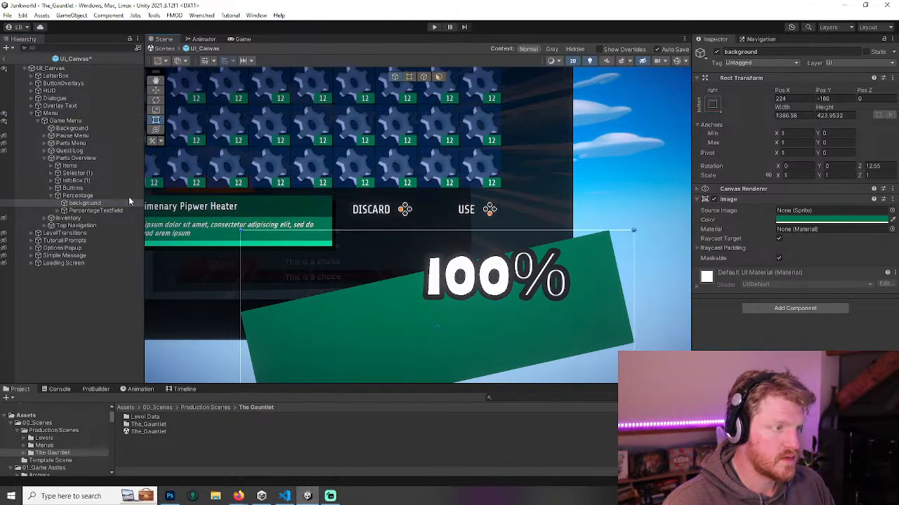
- Anchor PercentageTextfield to its parent's bottom-right corner and shrink its box to about 648 by 168
{"action": "left_click", "coordinate": [54, 116]}
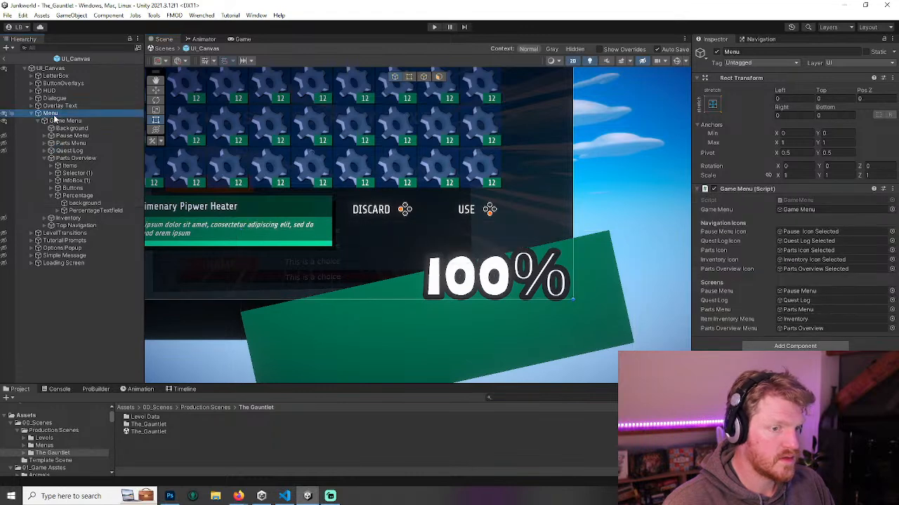
{"action": "left_click", "coordinate": [93, 210]}
{"action": "left_click_drag", "start_coordinate": [414, 301], "coordinate": [407, 278]}
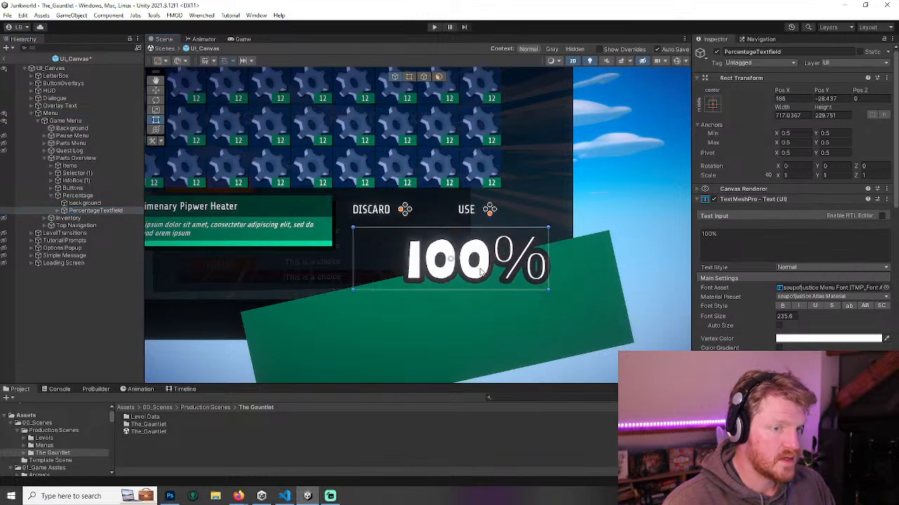
{"action": "left_click", "coordinate": [712, 104]}
{"action": "left_click", "coordinate": [785, 219], "text": "alt"}
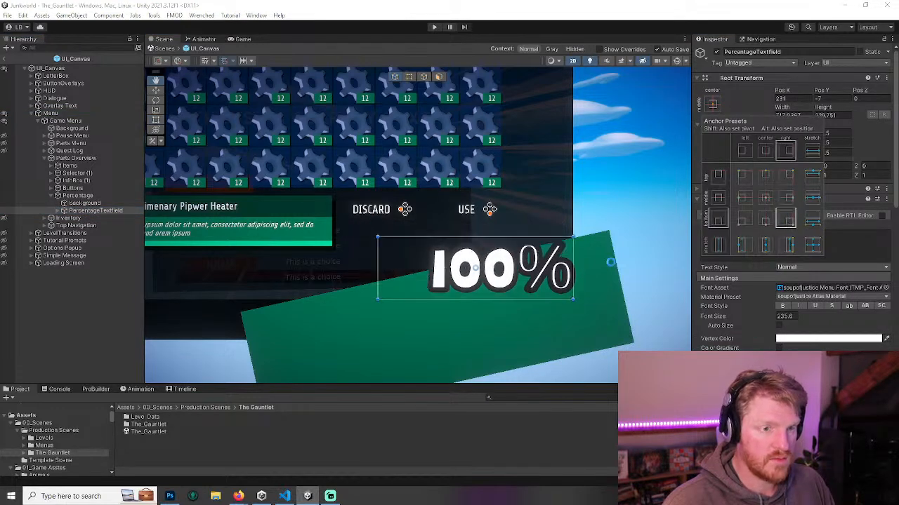
{"action": "left_click_drag", "start_coordinate": [574, 301], "coordinate": [554, 283]}
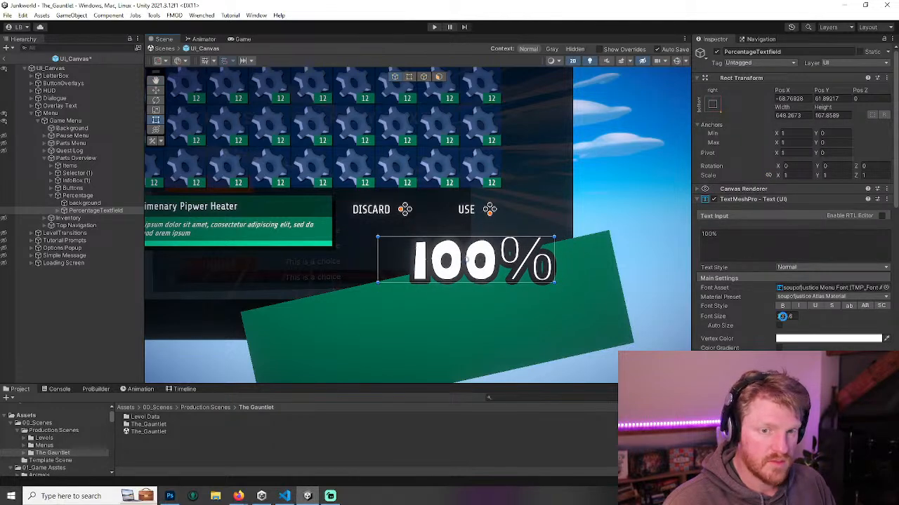
- Change the 100% text's font asset to SeymourOne-Regular SDF and its font size to 152.9
{"action": "left_click", "coordinate": [886, 288]}
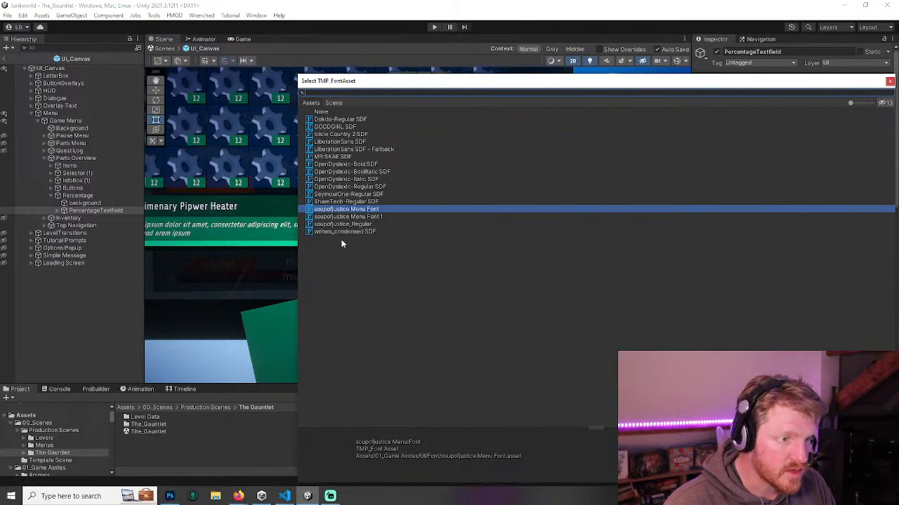
{"action": "double_click", "coordinate": [339, 195]}
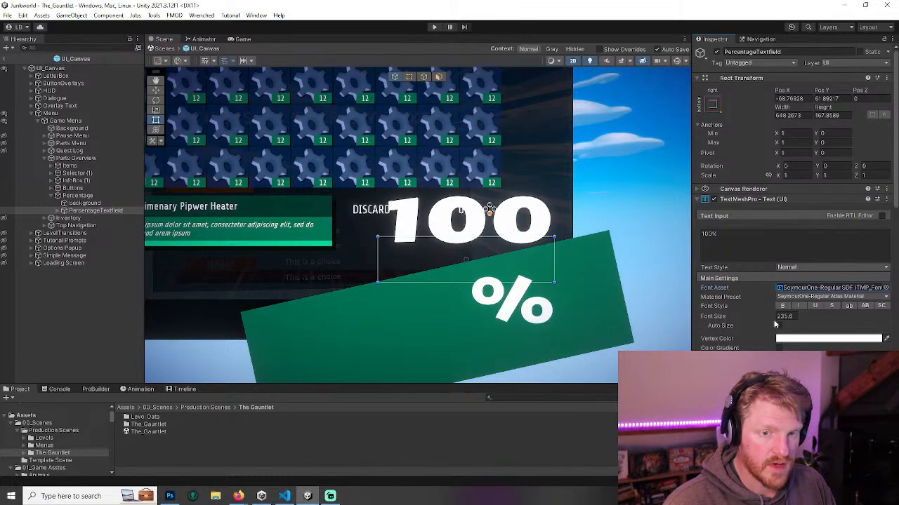
{"action": "left_click_drag", "start_coordinate": [775, 324], "coordinate": [552, 320]}
{"action": "left_click", "coordinate": [64, 211]}
{"action": "left_click", "coordinate": [526, 266]}
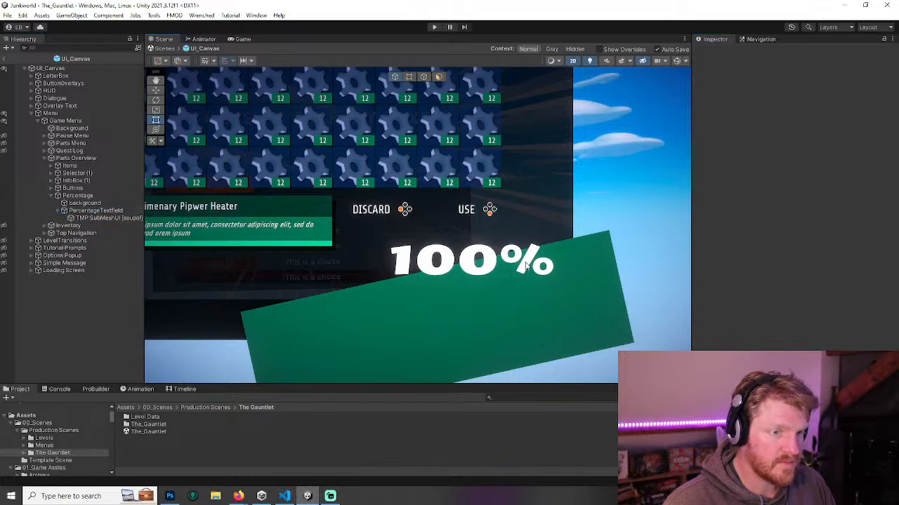
- Remove the percent sign from PercentageTextfield so it reads 100, and narrow its box to about 587
{"action": "left_click", "coordinate": [105, 210]}
{"action": "left_click", "coordinate": [716, 240]}
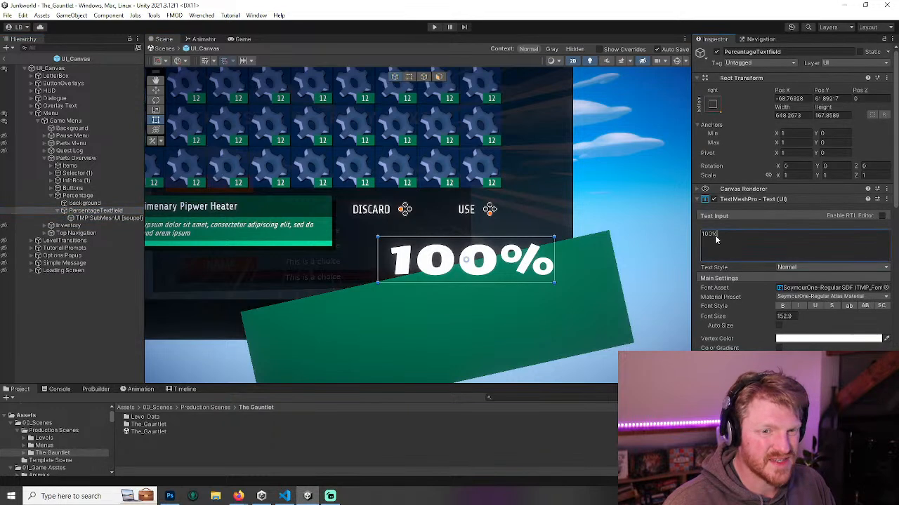
{"action": "key", "text": "BackSpace"}
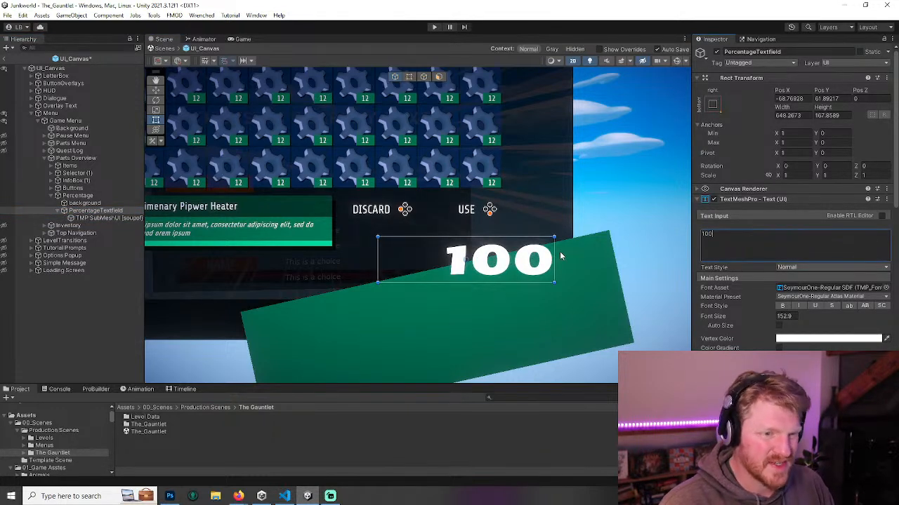
{"action": "left_click_drag", "start_coordinate": [554, 254], "coordinate": [532, 254]}
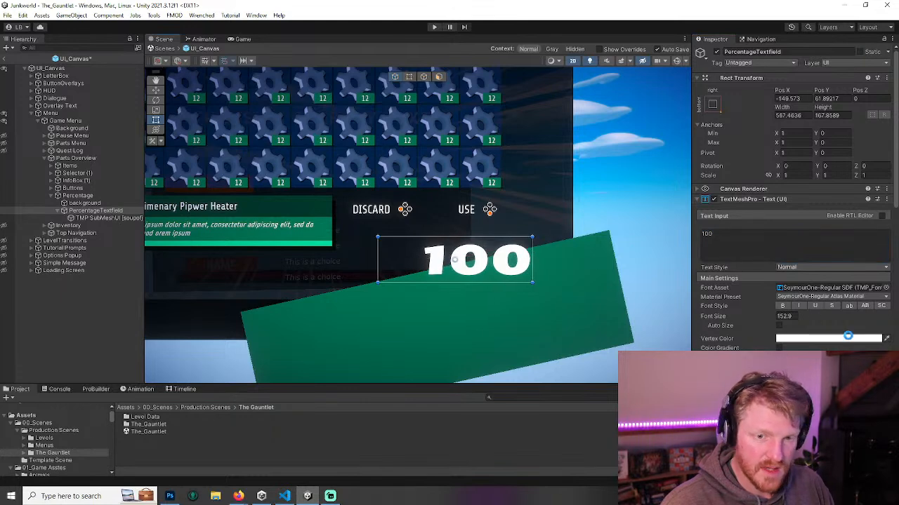
- Tighten the character spacing of the 100 text to -14.07
{"action": "scroll", "coordinate": [793, 210], "scroll_direction": "down", "scroll_amount": 2}
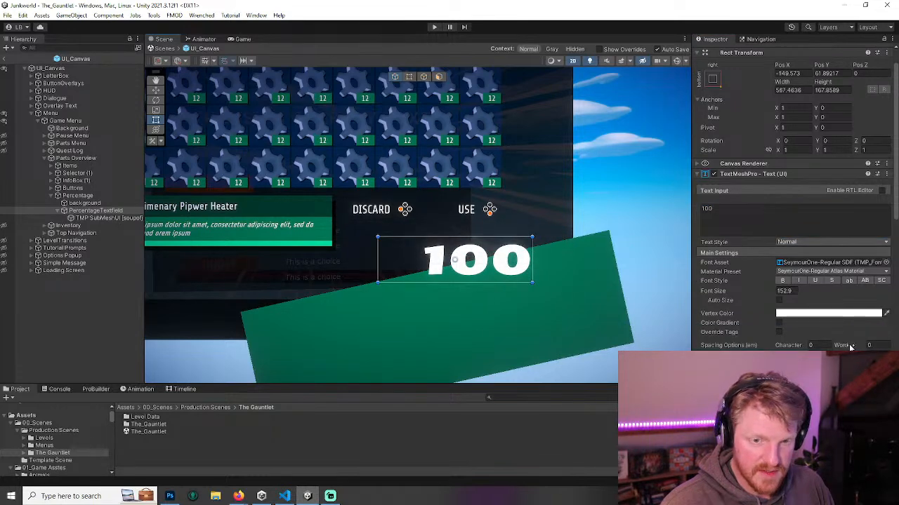
{"action": "left_click_drag", "start_coordinate": [844, 347], "coordinate": [571, 354]}
{"action": "key", "text": "ctrl+z"}
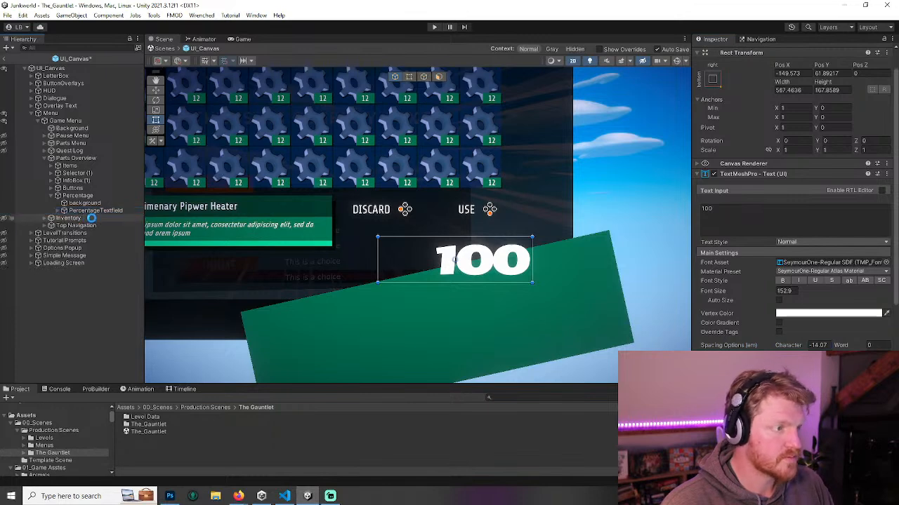
- Duplicate PercentageTextfield, shrink the copy's box to about 234 by 82, set font size 76 and change its text to %
{"action": "key", "text": "ctrl+d"}
{"action": "left_click_drag", "start_coordinate": [377, 239], "coordinate": [468, 259]}
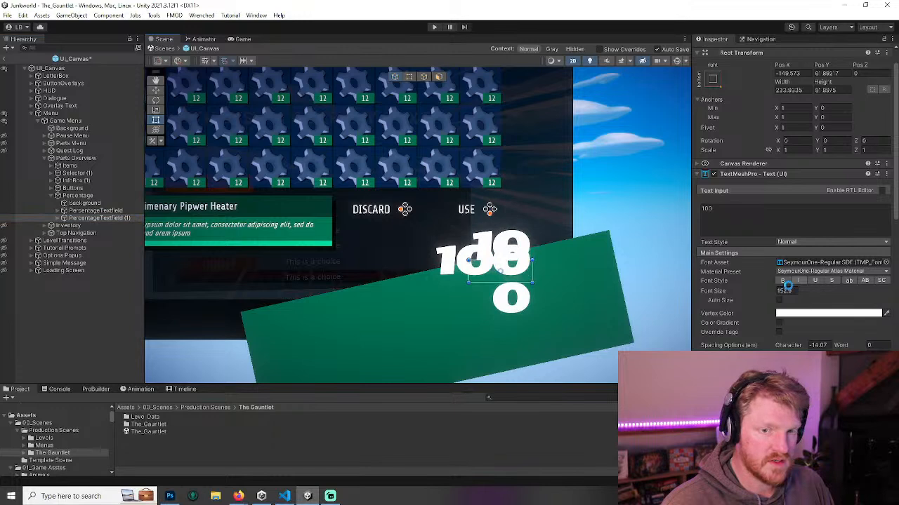
{"action": "left_click_drag", "start_coordinate": [773, 294], "coordinate": [737, 240]}
{"action": "left_click_drag", "start_coordinate": [700, 216], "coordinate": [715, 216]}
{"action": "type", "text": "%"}
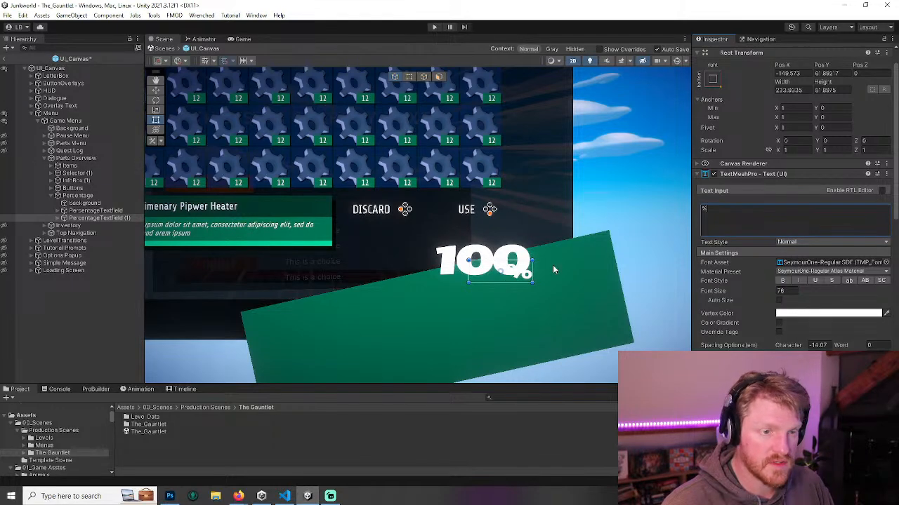
- Place the small % text directly beside the last zero of 100, at about X -55.8, Y 76
{"action": "left_click_drag", "start_coordinate": [523, 281], "coordinate": [553, 276]}
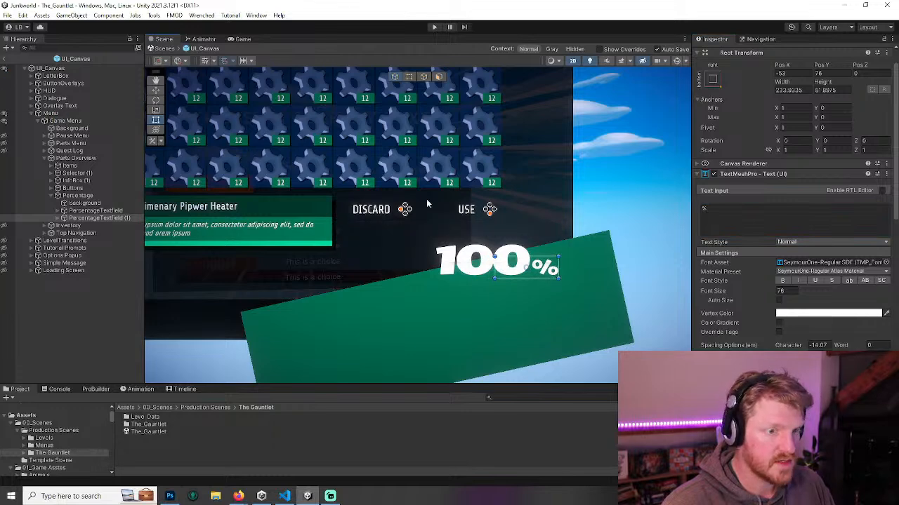
{"action": "scroll", "coordinate": [603, 276], "scroll_direction": "up", "scroll_amount": 15}
{"action": "left_click_drag", "start_coordinate": [485, 269], "coordinate": [390, 274]}
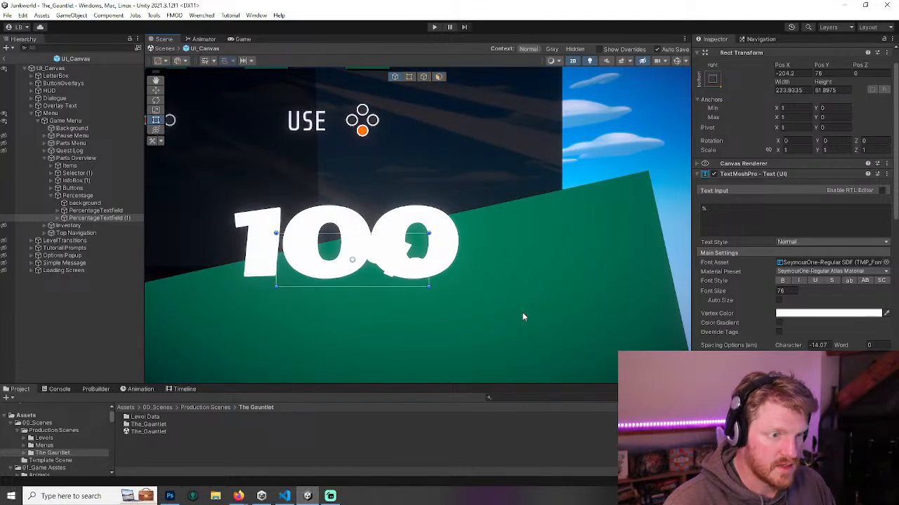
{"action": "left_click", "coordinate": [492, 291]}
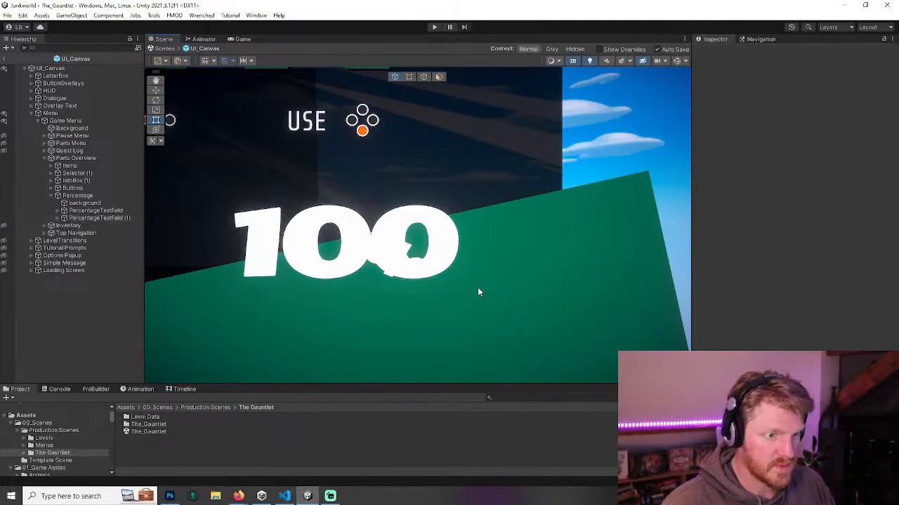
{"action": "left_click", "coordinate": [110, 217]}
{"action": "left_click_drag", "start_coordinate": [396, 277], "coordinate": [500, 277]}
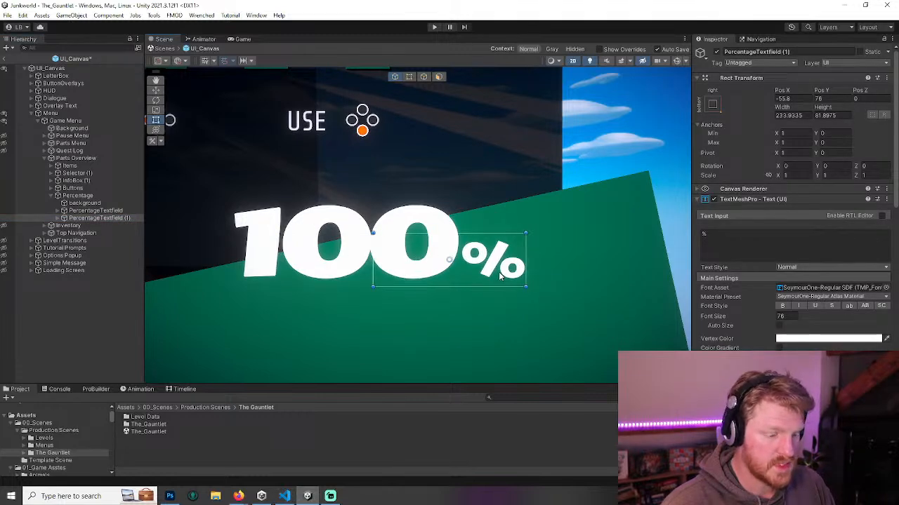
- Compare the whole screen's percentage corner with the Collection mockup in Photoshop, and return to Unity
{"action": "scroll", "coordinate": [572, 267], "scroll_direction": "down", "scroll_amount": 6}
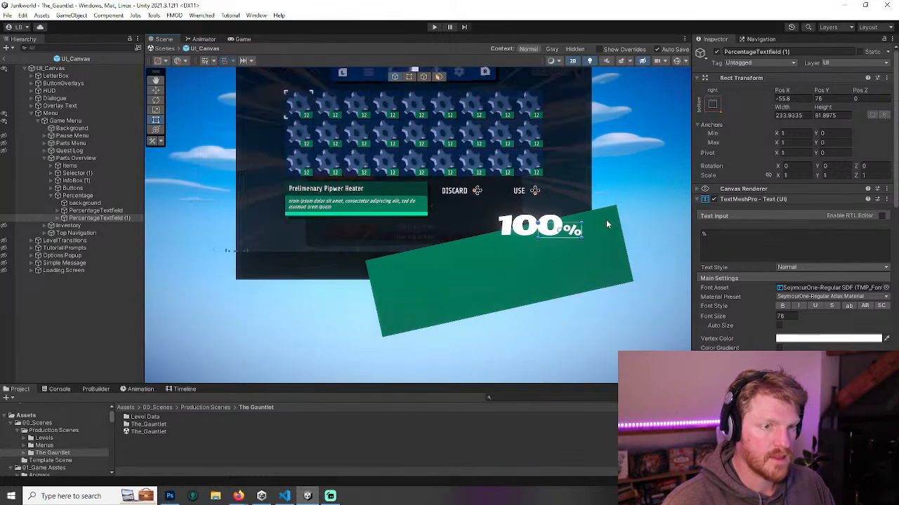
{"action": "left_click", "coordinate": [632, 179]}
{"action": "middle_click_drag", "start_coordinate": [631, 160], "coordinate": [583, 218]}
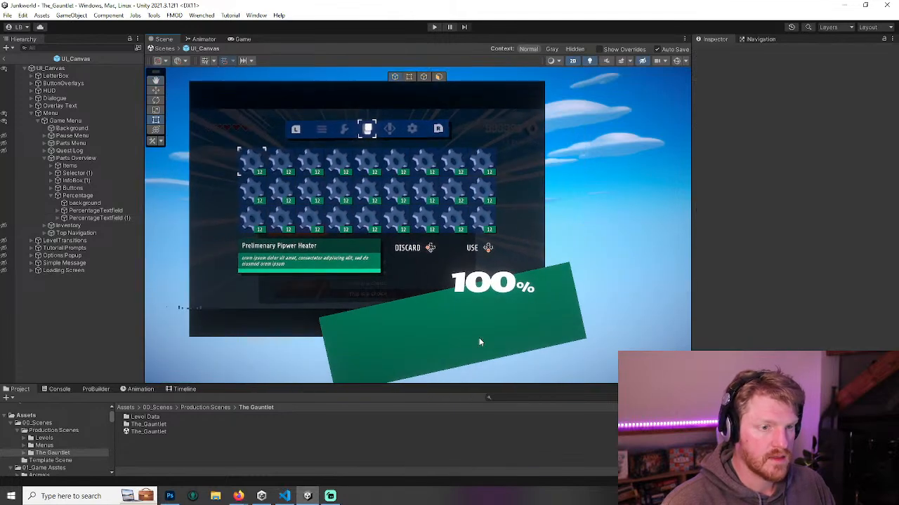
{"action": "left_click", "coordinate": [169, 497]}
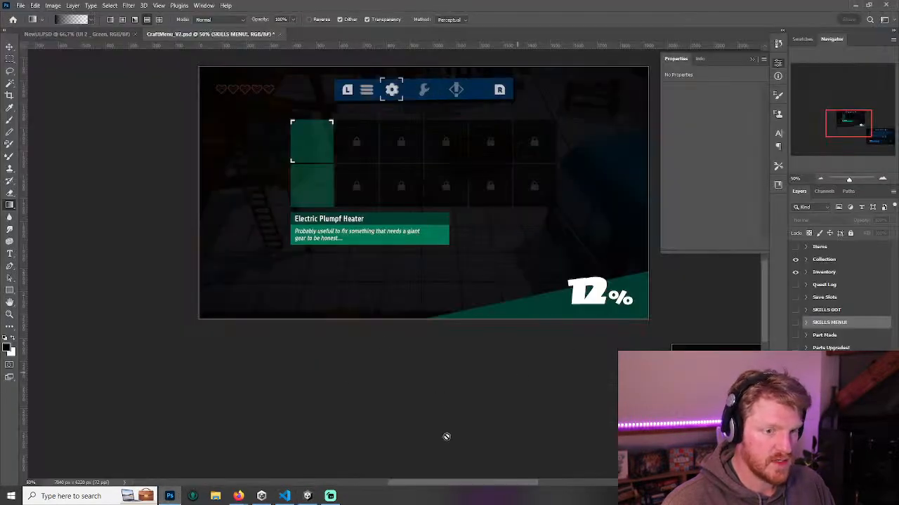
{"action": "mouse_move", "coordinate": [309, 498]}
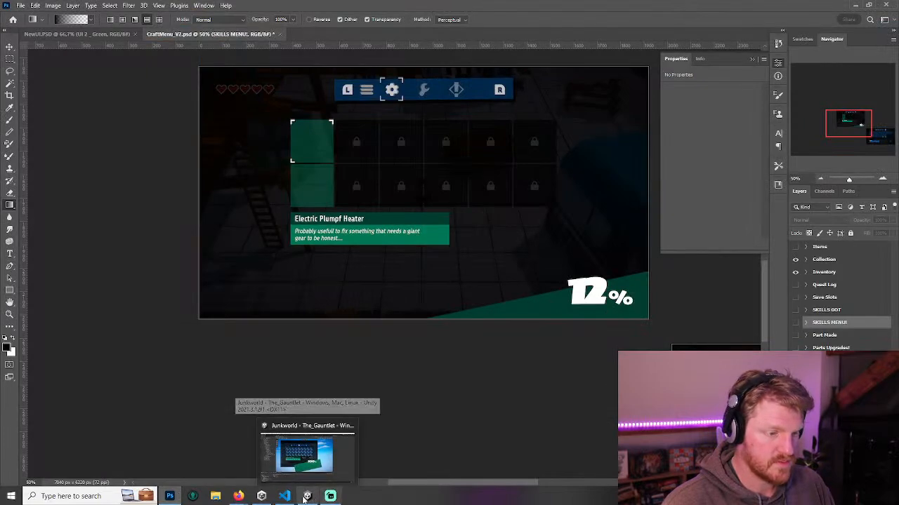
{"action": "left_click", "coordinate": [373, 439]}
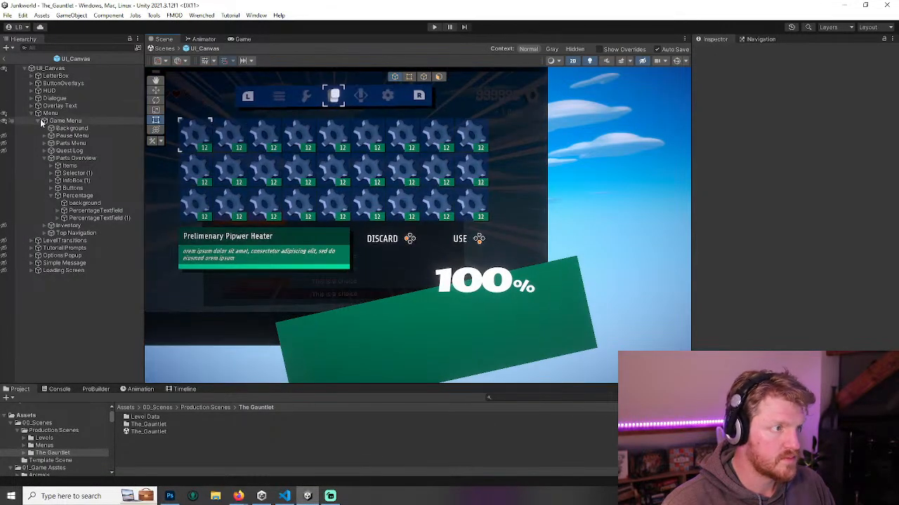
- Rename the PercentageTextfield (1) object inside the Percentage group to %
{"action": "left_click", "coordinate": [58, 196]}
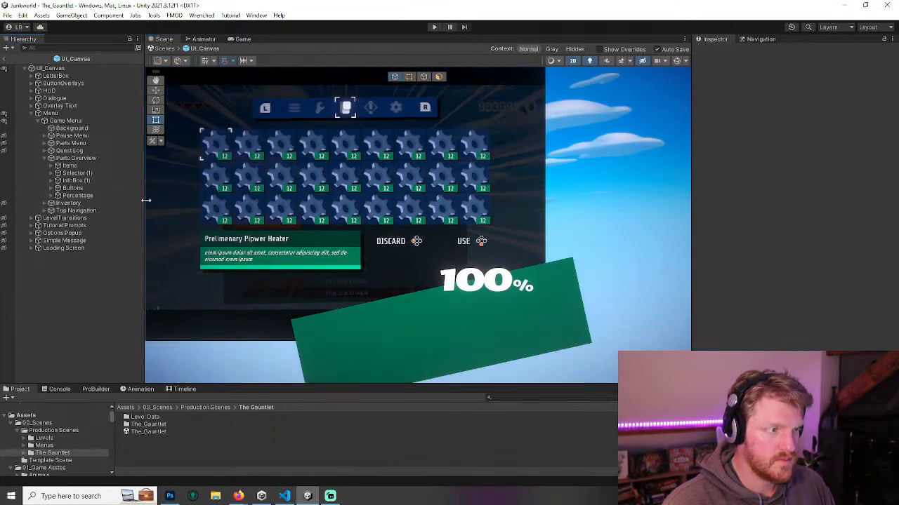
{"action": "left_click", "coordinate": [53, 196]}
{"action": "left_click", "coordinate": [87, 217]}
{"action": "left_click_drag", "start_coordinate": [783, 56], "coordinate": [724, 56]}
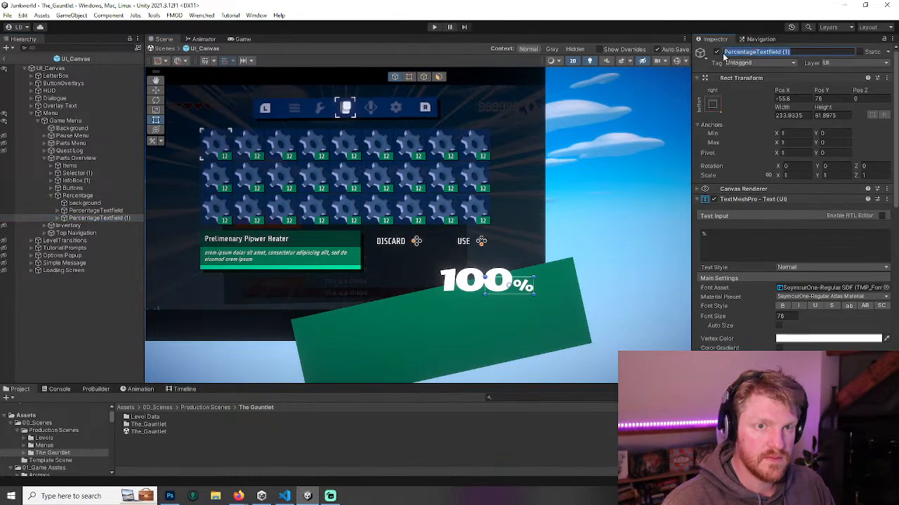
{"action": "type", "text": "%"}
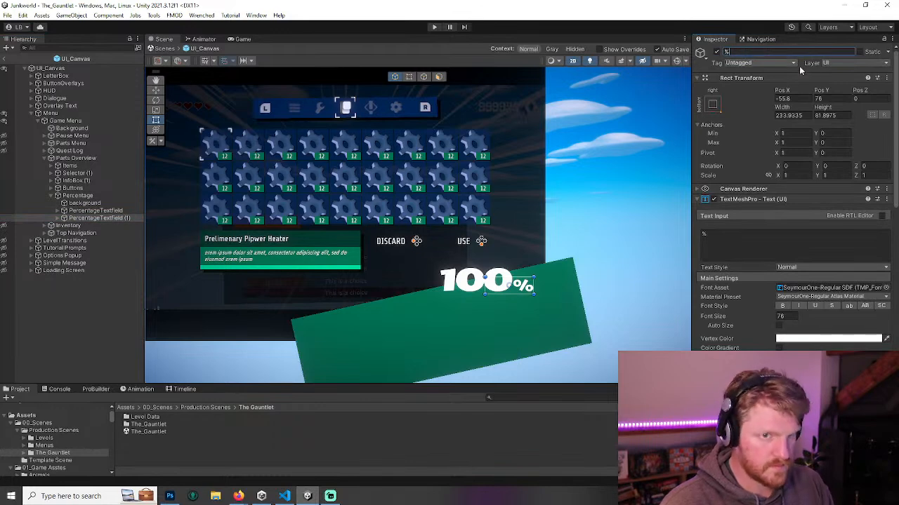
{"action": "key", "text": "Return"}
{"action": "left_click", "coordinate": [644, 121]}
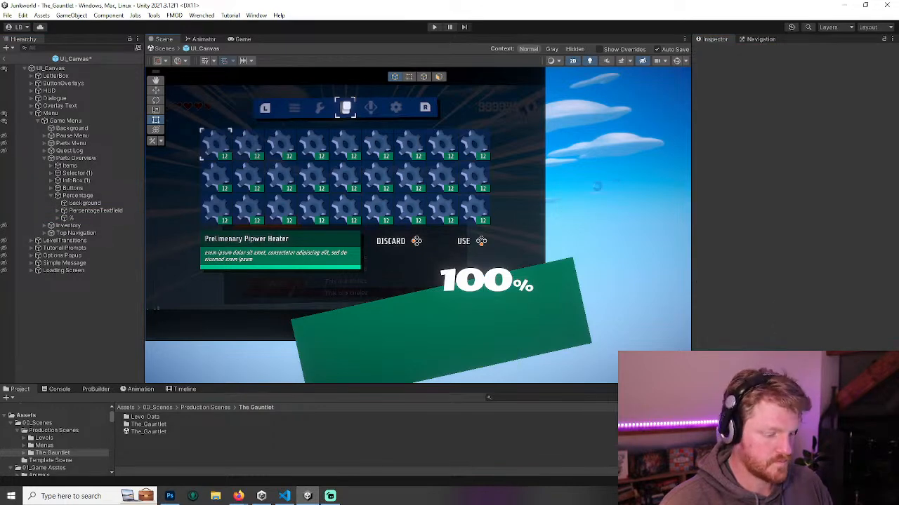
{"action": "left_click", "coordinate": [54, 195]}
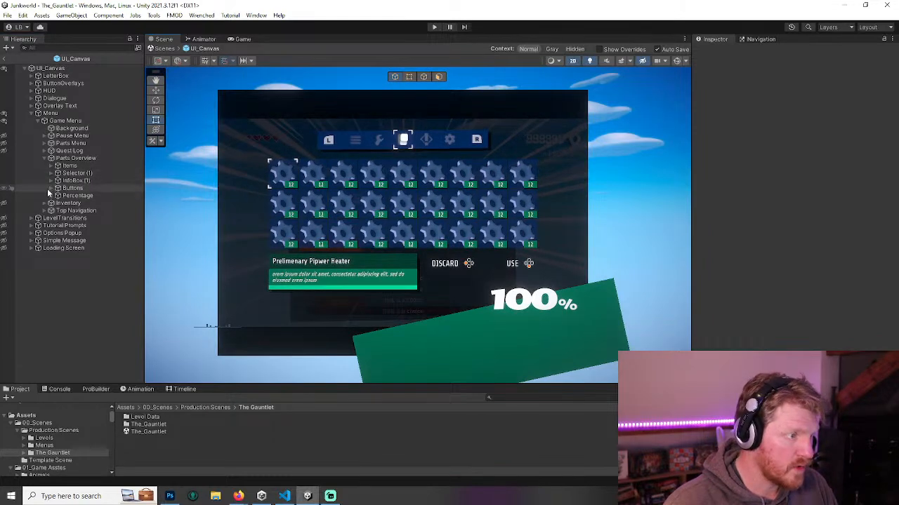
- Delete the Buttons group holding the DISCARD and USE prompts from Parts Overview
{"action": "left_click", "coordinate": [58, 188]}
{"action": "left_click", "coordinate": [70, 188]}
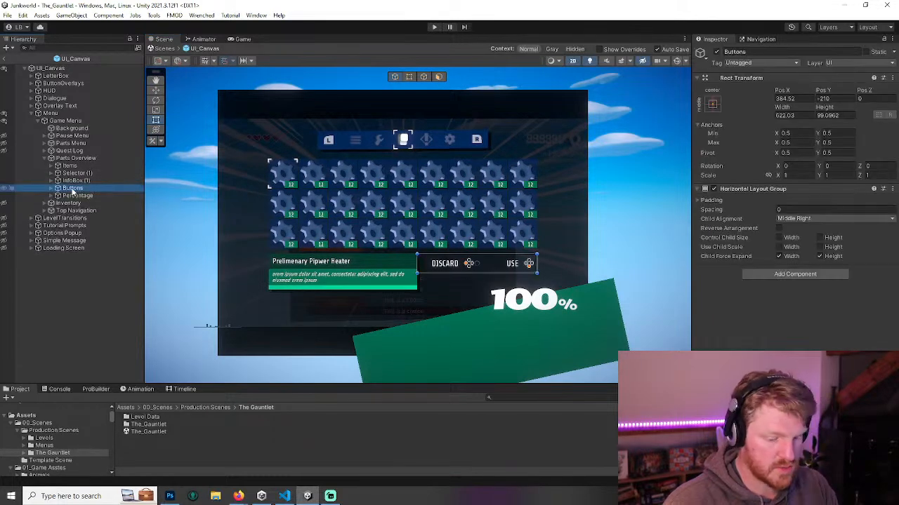
{"action": "key", "text": "Delete"}
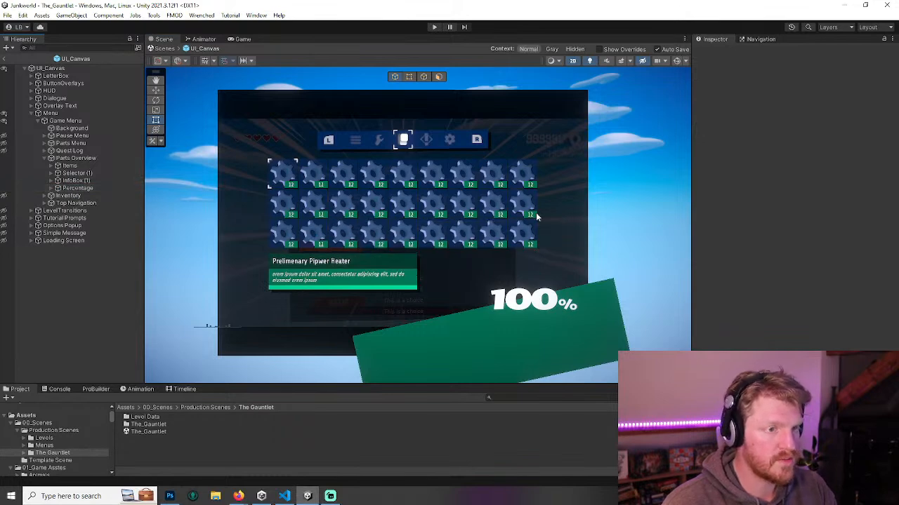
- Delete all the numbered ItemInventoryItemUI copies in the Parts Overview's Items grid, keeping only the first slot
{"action": "left_click", "coordinate": [51, 167]}
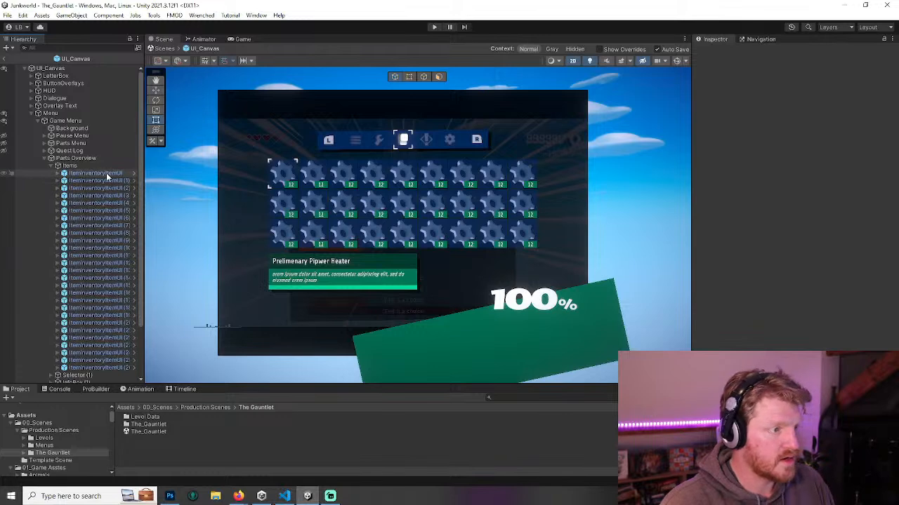
{"action": "left_click", "coordinate": [105, 174]}
{"action": "scroll", "coordinate": [106, 184], "scroll_direction": "down", "scroll_amount": 2}
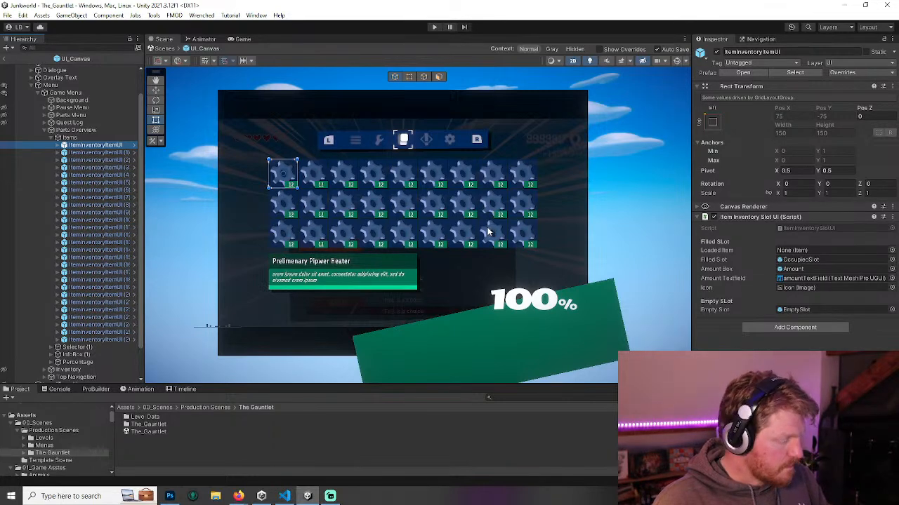
{"action": "left_click", "coordinate": [122, 153], "text": "shift"}
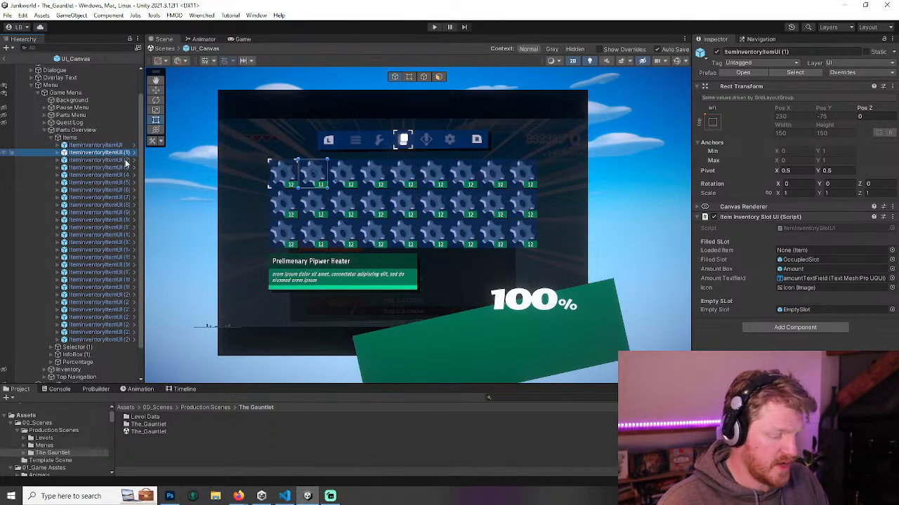
{"action": "left_click", "coordinate": [125, 340], "text": "shift"}
{"action": "key", "text": "Delete"}
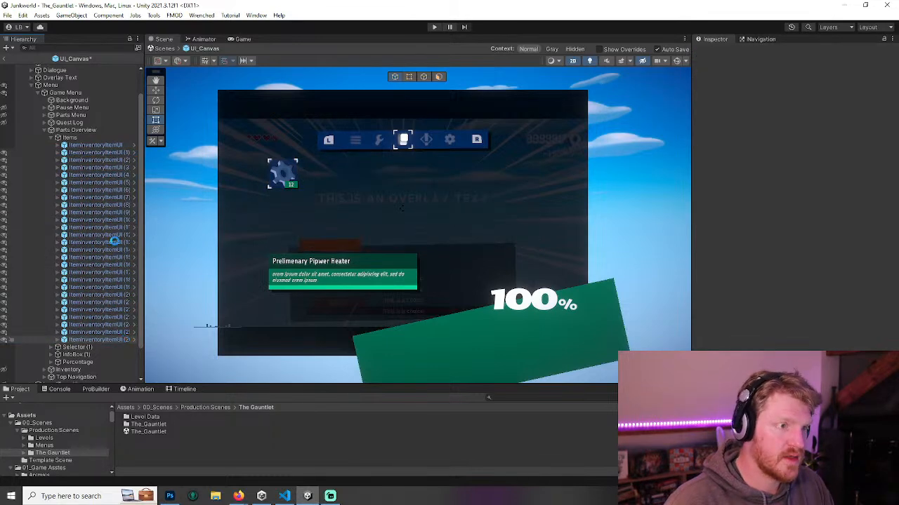
- Unpack the remaining ItemInventoryItemUI prefab instance in the Items grid of Parts Overview
{"action": "left_click", "coordinate": [70, 166]}
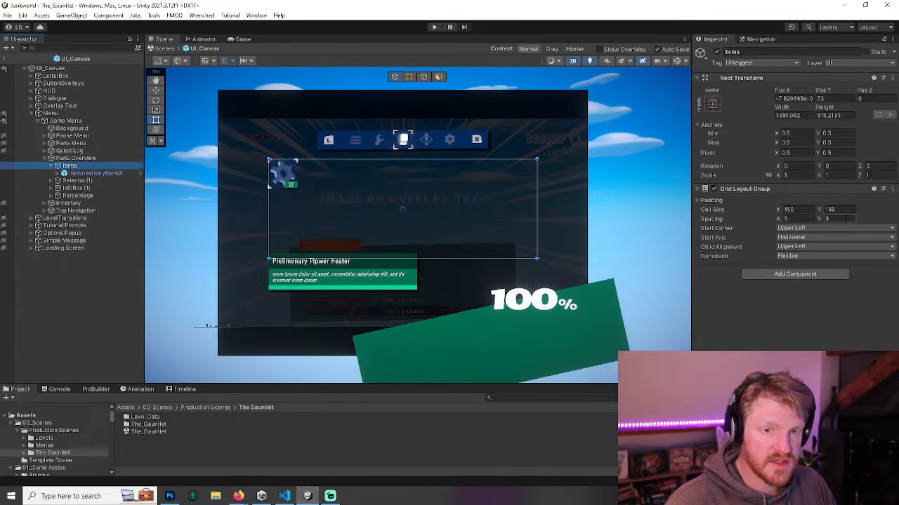
{"action": "scroll", "coordinate": [363, 171], "scroll_direction": "up", "scroll_amount": 3}
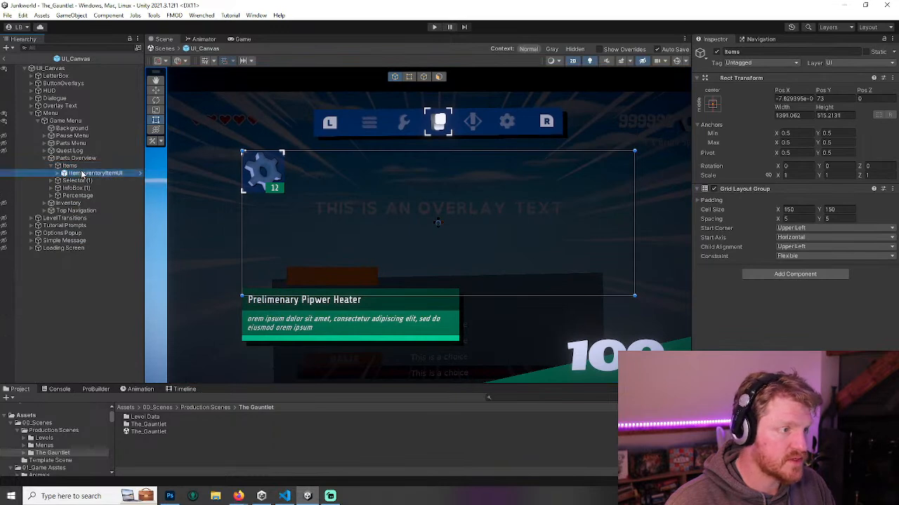
{"action": "left_click", "coordinate": [82, 174]}
{"action": "right_click", "coordinate": [104, 174]}
{"action": "mouse_move", "coordinate": [151, 259]}
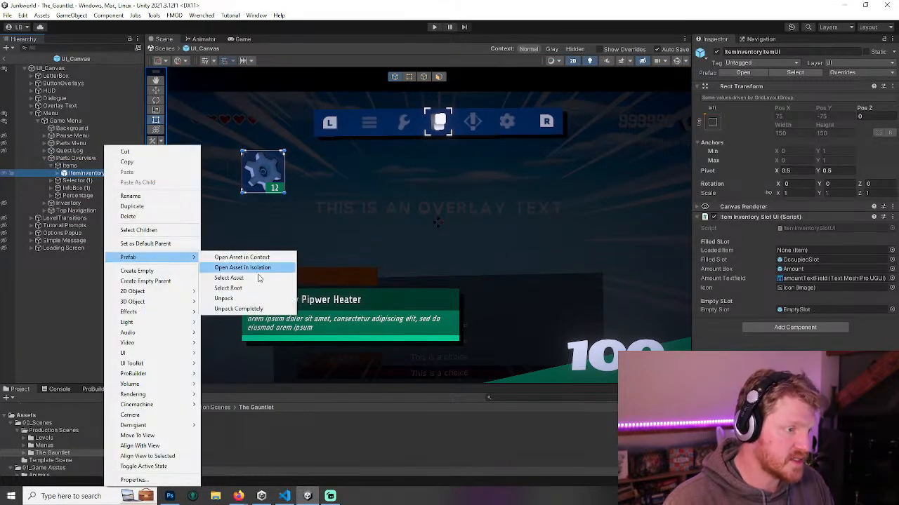
{"action": "left_click", "coordinate": [248, 299]}
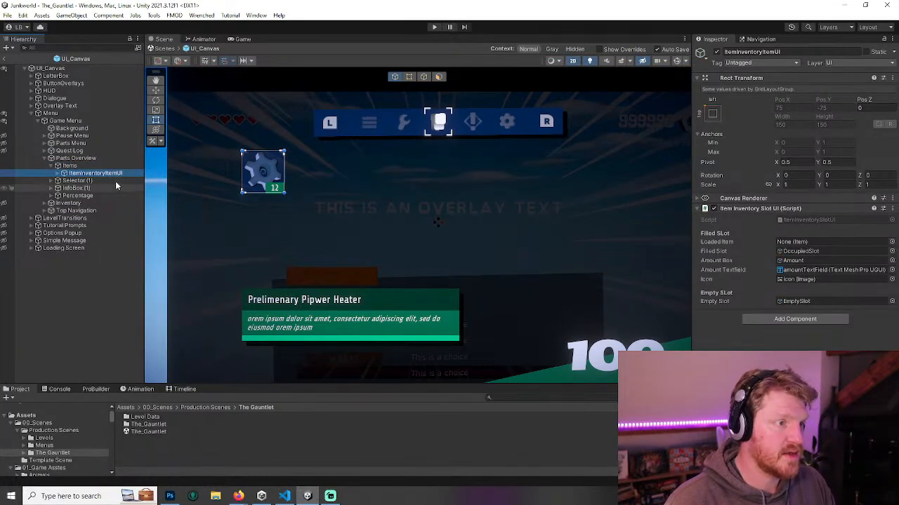
- Compare the slot's OccupiedSlot and EmptySlot looks by toggling their visibility, leaving only OccupiedSlot active
{"action": "left_click", "coordinate": [57, 173]}
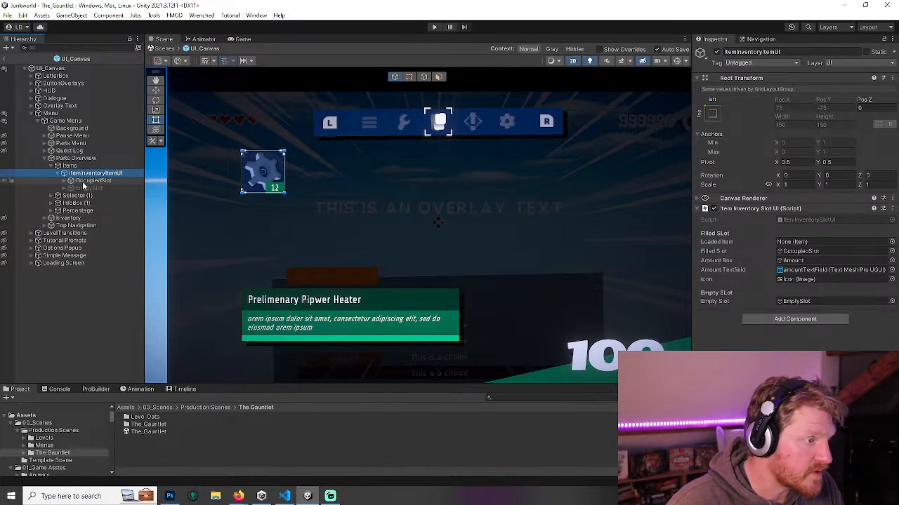
{"action": "left_click", "coordinate": [92, 182]}
{"action": "left_click", "coordinate": [92, 188]}
{"action": "left_click", "coordinate": [95, 182]}
{"action": "left_click", "coordinate": [95, 188]}
{"action": "left_click", "coordinate": [716, 53]}
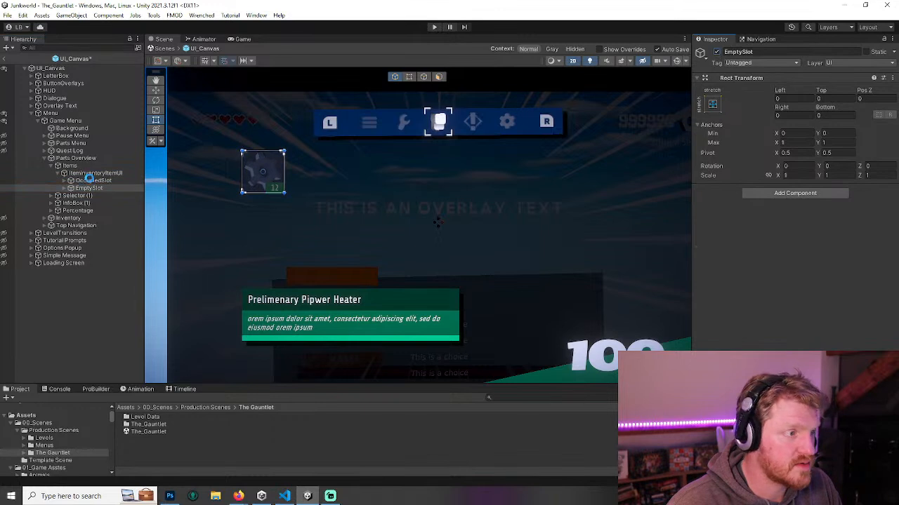
{"action": "left_click", "coordinate": [91, 180]}
{"action": "left_click", "coordinate": [716, 51]}
{"action": "left_click", "coordinate": [716, 52]}
{"action": "left_click", "coordinate": [87, 188]}
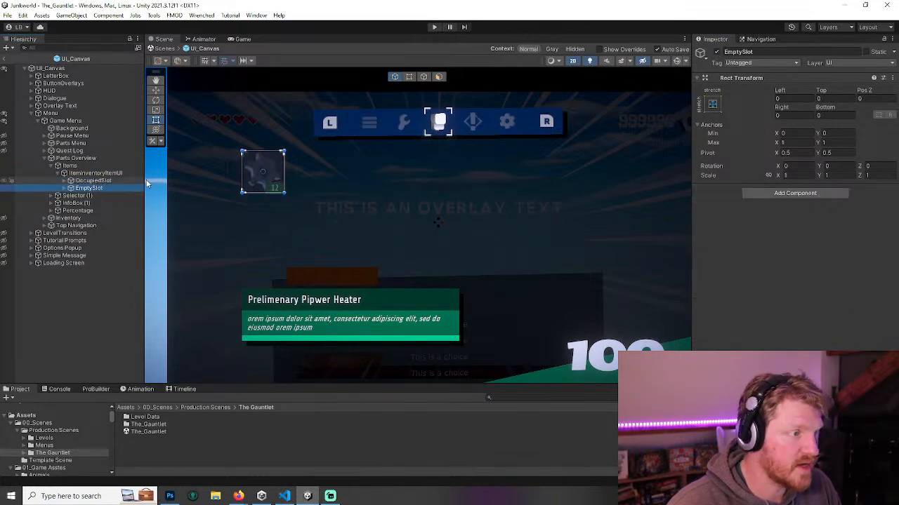
{"action": "left_click", "coordinate": [716, 52]}
- Delete the Amount badge from the slot's OccupiedSlot object
{"action": "left_click", "coordinate": [90, 181]}
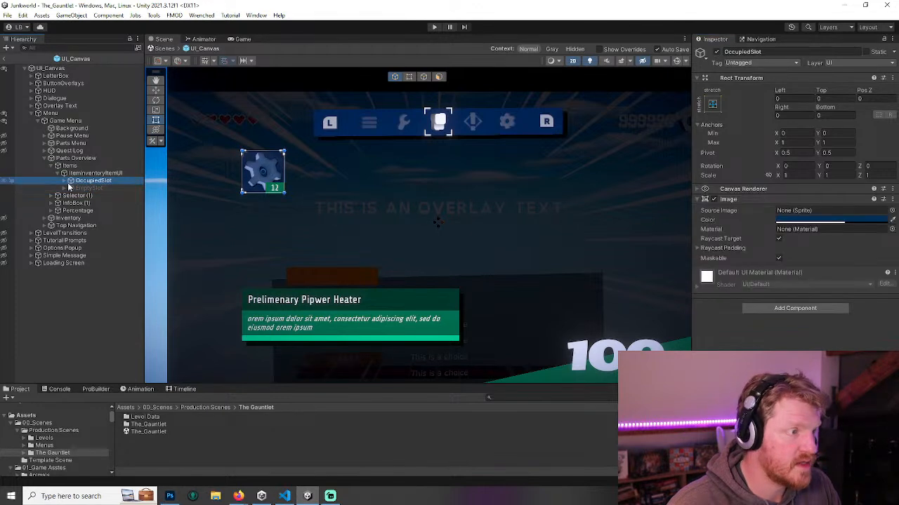
{"action": "left_click", "coordinate": [66, 181]}
{"action": "left_click", "coordinate": [88, 188]}
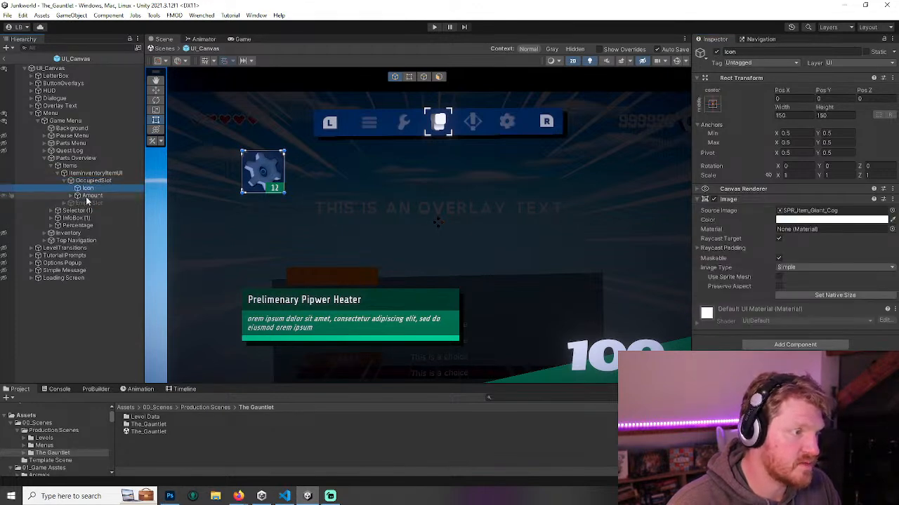
{"action": "left_click", "coordinate": [93, 196]}
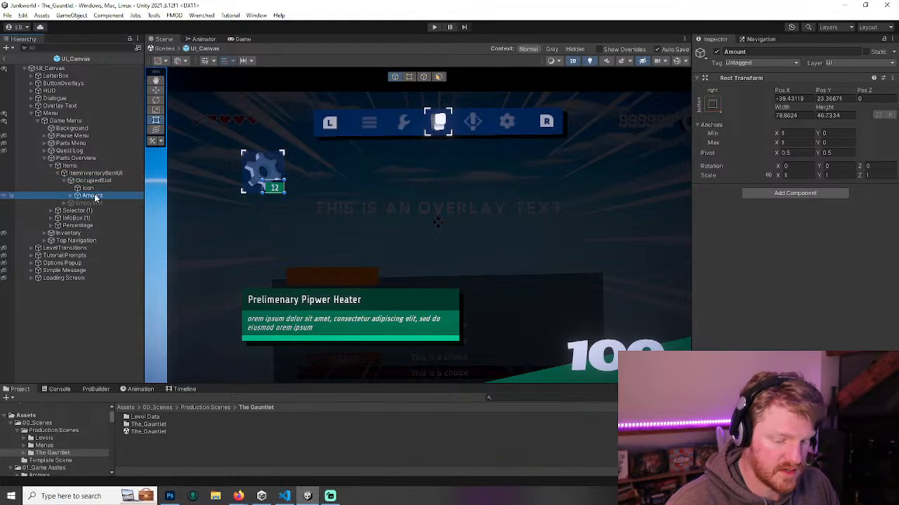
{"action": "key", "text": "Delete"}
{"action": "left_click", "coordinate": [65, 181]}
- Rename the ItemInventoryItemUI object in the Items grid to PartUI
{"action": "left_click", "coordinate": [60, 174]}
{"action": "left_click", "coordinate": [87, 173]}
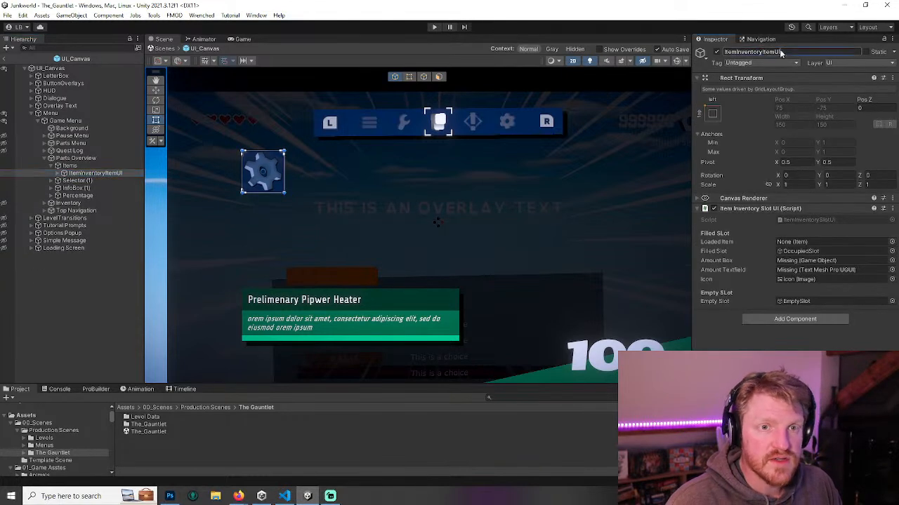
{"action": "left_click", "coordinate": [724, 52]}
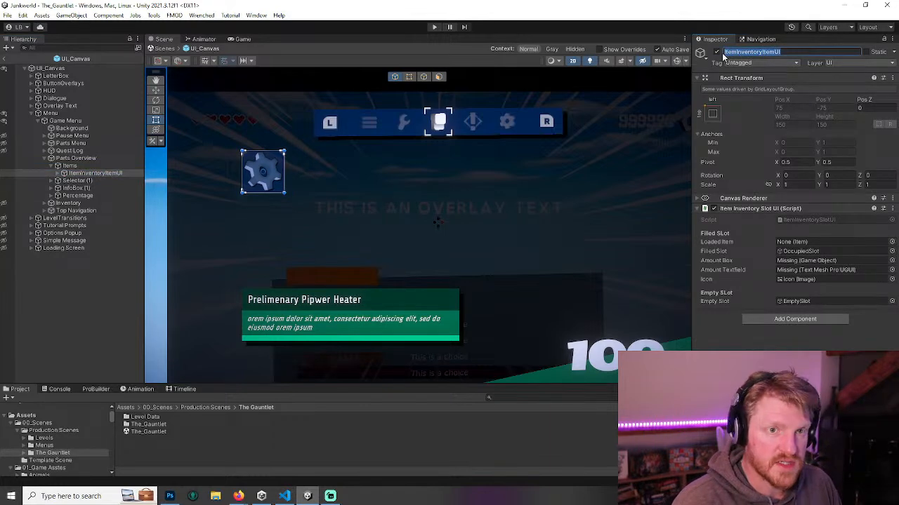
{"action": "type", "text": "I"}
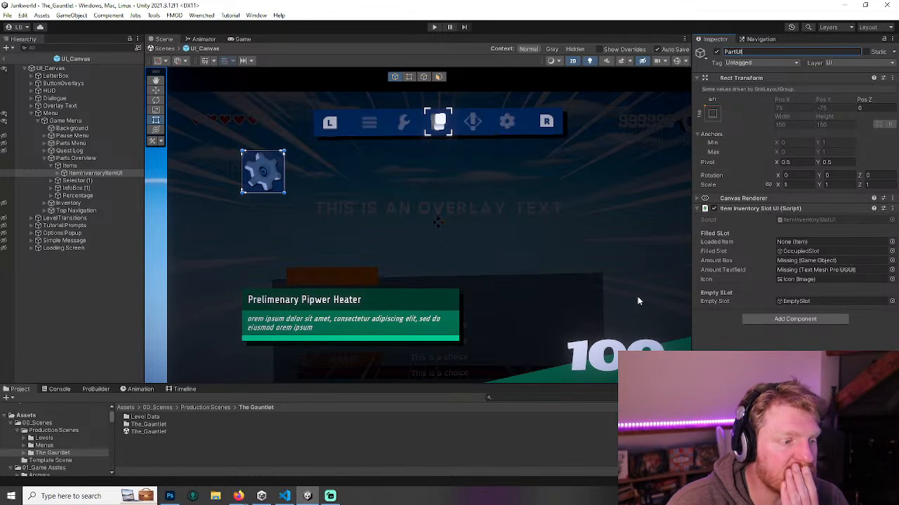
- Locate PartUI's ItemInventorySlotUI script file among the project assets and enlarge the asset browser
{"action": "left_click", "coordinate": [829, 221]}
{"action": "right_click", "coordinate": [827, 220]}
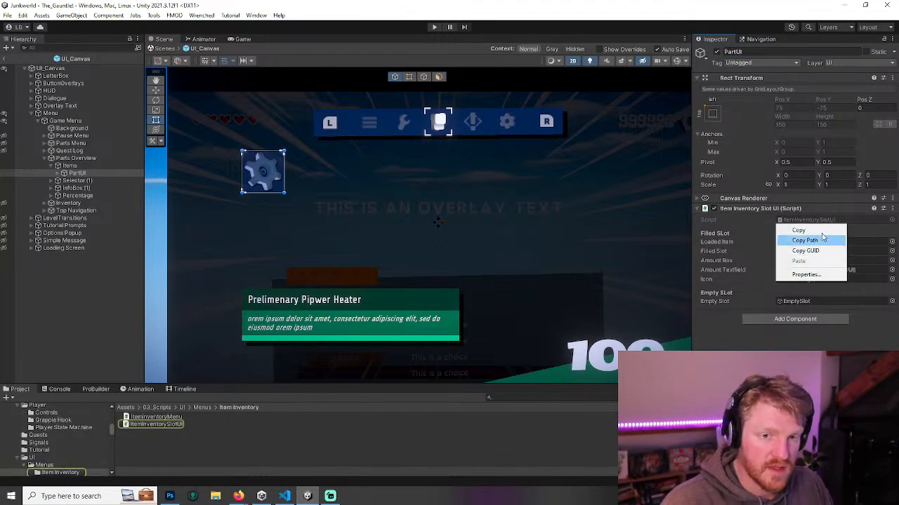
{"action": "left_click", "coordinate": [895, 209]}
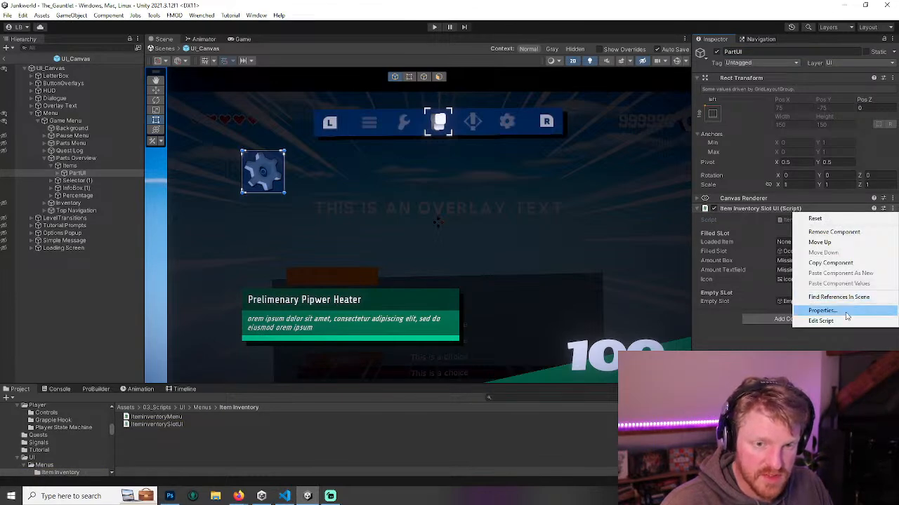
{"action": "left_click", "coordinate": [552, 405]}
{"action": "left_click_drag", "start_coordinate": [537, 384], "coordinate": [492, 257]}
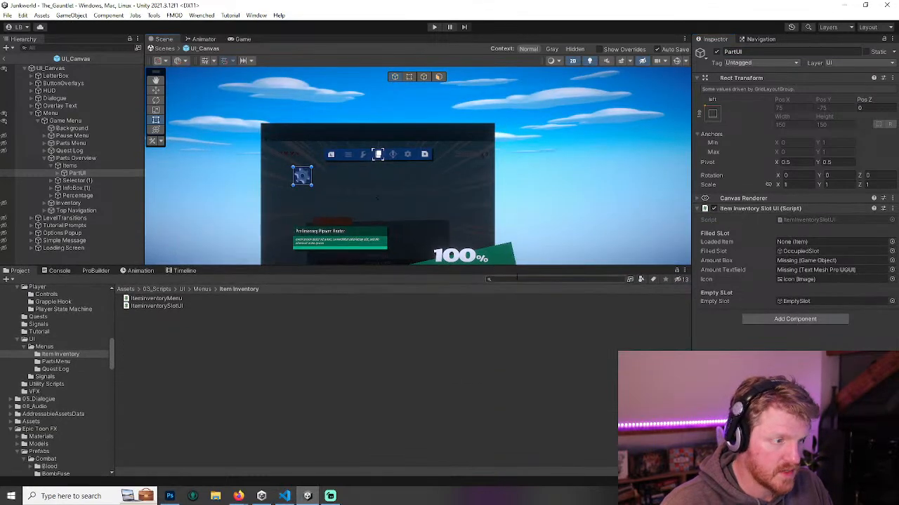
- Create a new folder in the scripts' UI/Menus folder and start its name with Parts
{"action": "left_click", "coordinate": [202, 290]}
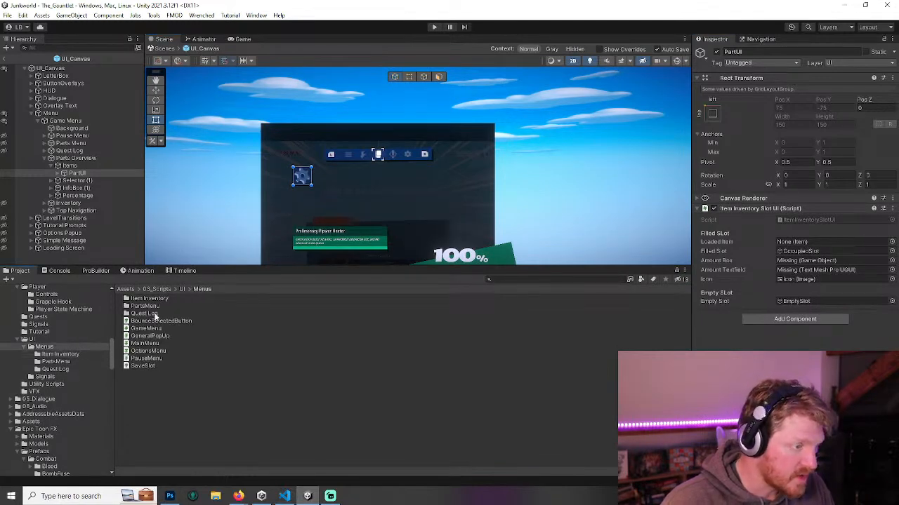
{"action": "right_click", "coordinate": [161, 396]}
{"action": "mouse_move", "coordinate": [210, 106]}
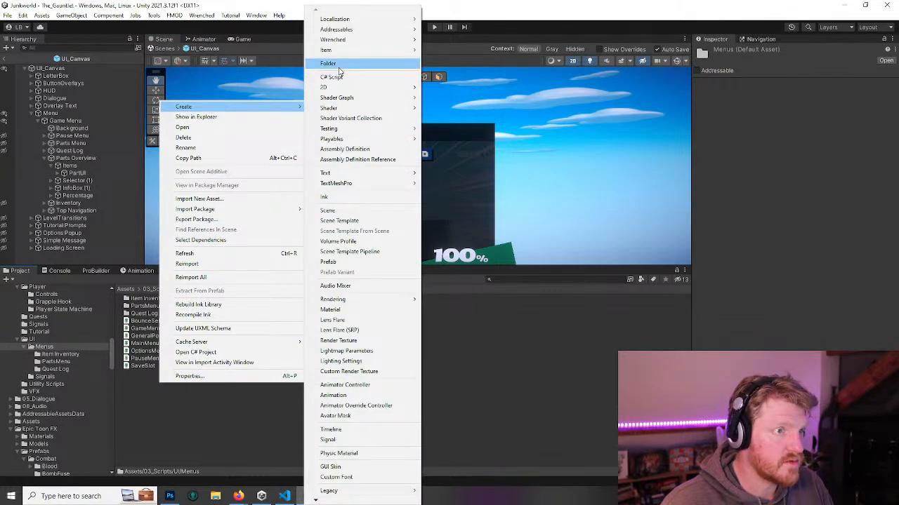
{"action": "left_click", "coordinate": [327, 64]}
{"action": "type", "text": "Parts"}
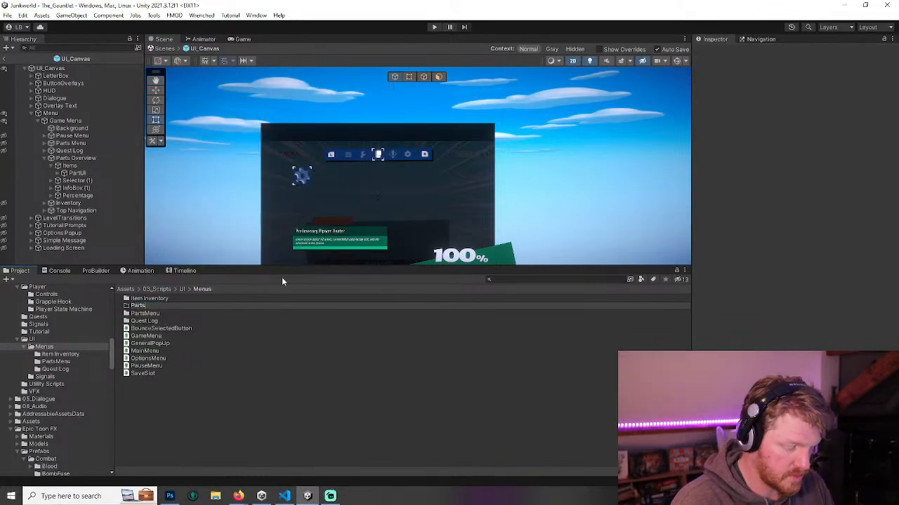
- Name the new folder in Menus PartsOverview and create a C# script called PartsUI inside it
{"action": "type", "text": "Overview"}
{"action": "key", "text": "Return"}
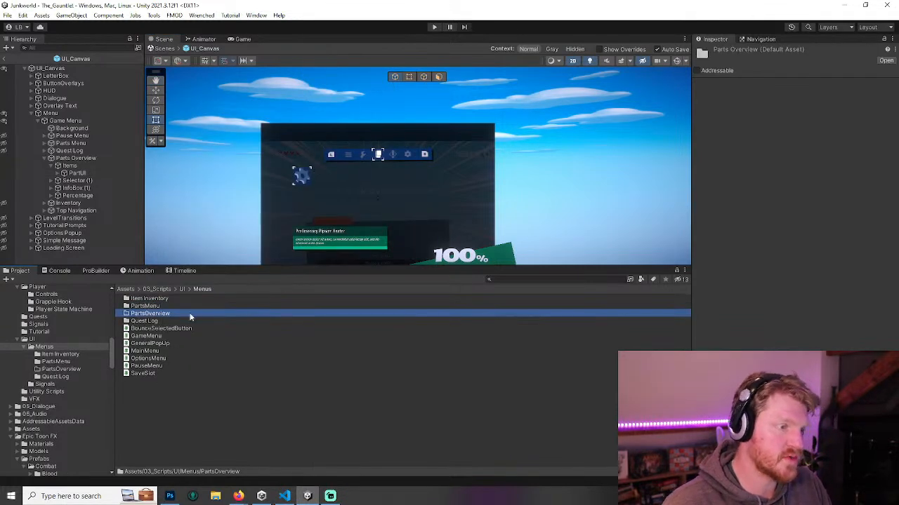
{"action": "double_click", "coordinate": [161, 313]}
{"action": "right_click", "coordinate": [168, 323]}
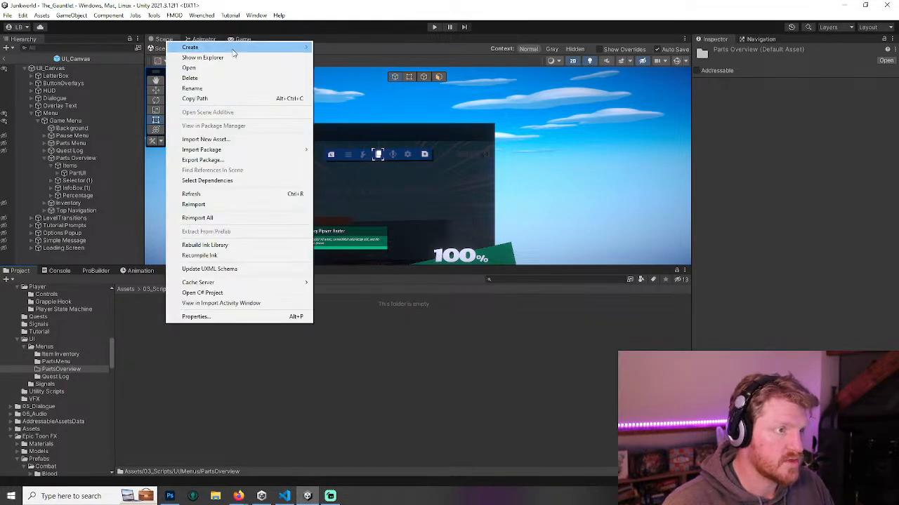
{"action": "mouse_move", "coordinate": [233, 47]}
{"action": "left_click", "coordinate": [338, 77]}
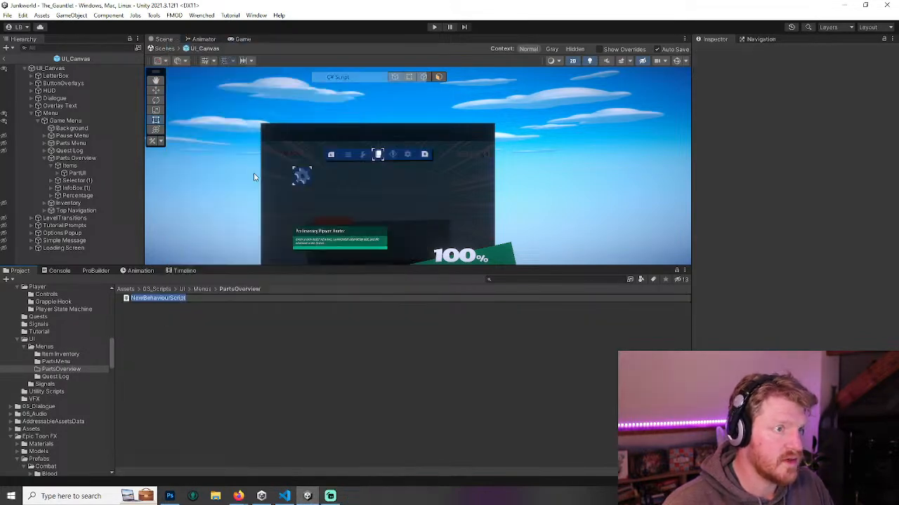
{"action": "type", "text": "Pa"}
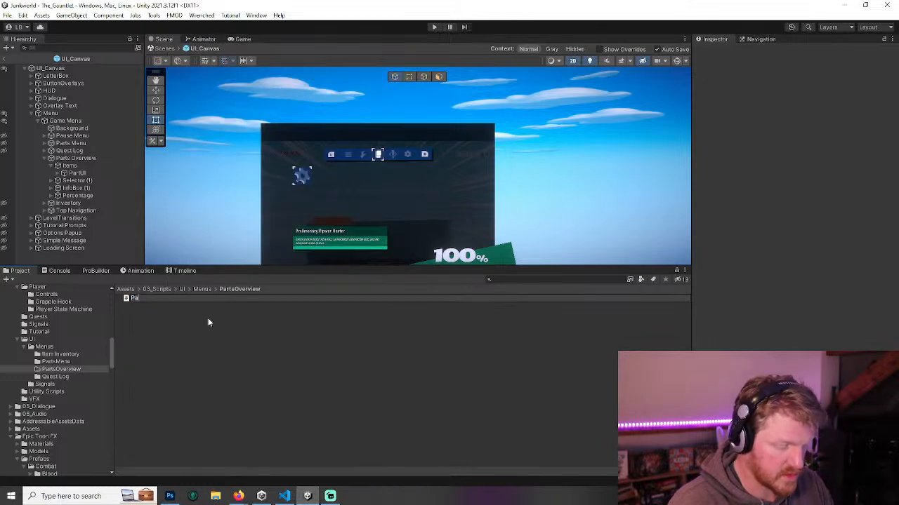
{"action": "type", "text": "rtsUI"}
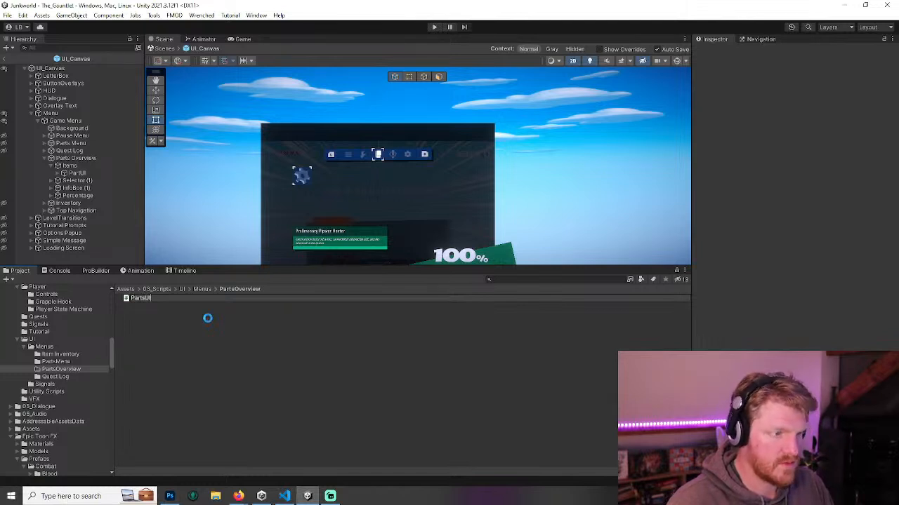
{"action": "key", "text": "Return"}
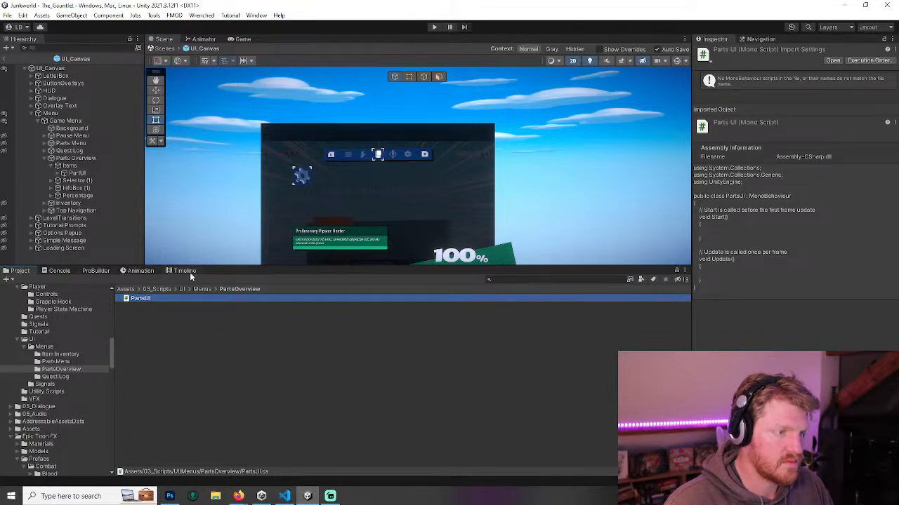
- Open the PartsUI script in Visual Studio Code, closing all other files, and bring up ItemInventorySlotUI.cs for reference
{"action": "left_click", "coordinate": [60, 271]}
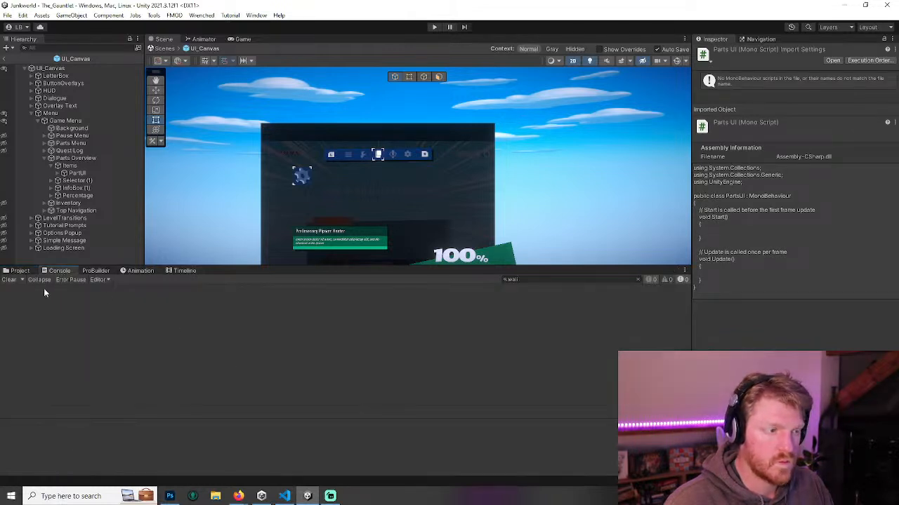
{"action": "left_click", "coordinate": [20, 271]}
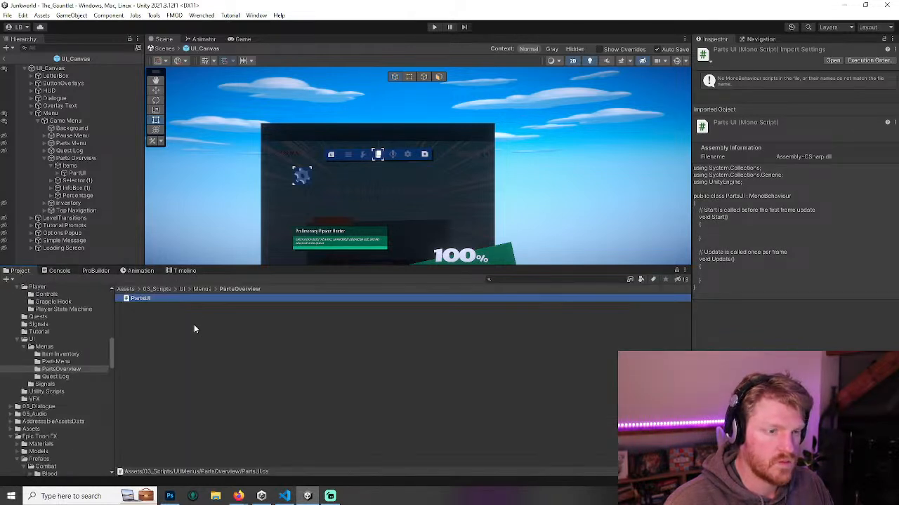
{"action": "double_click", "coordinate": [141, 297]}
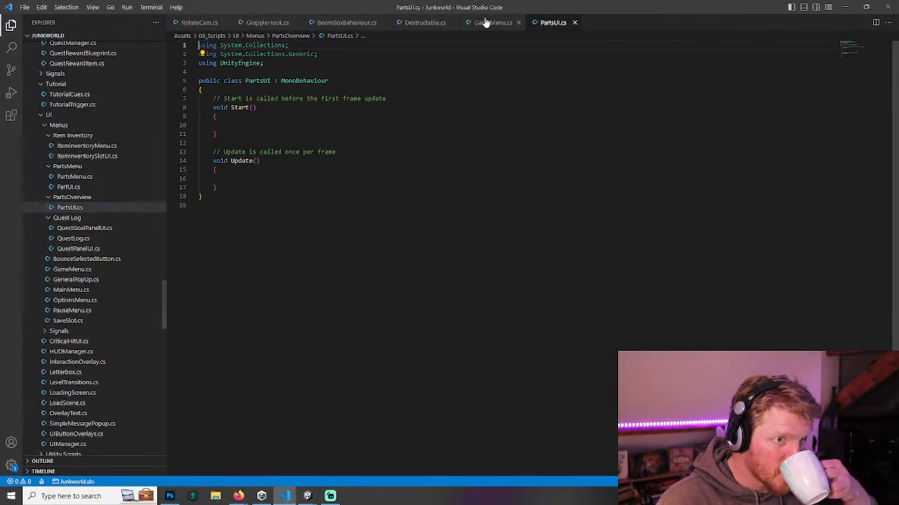
{"action": "right_click", "coordinate": [546, 23]}
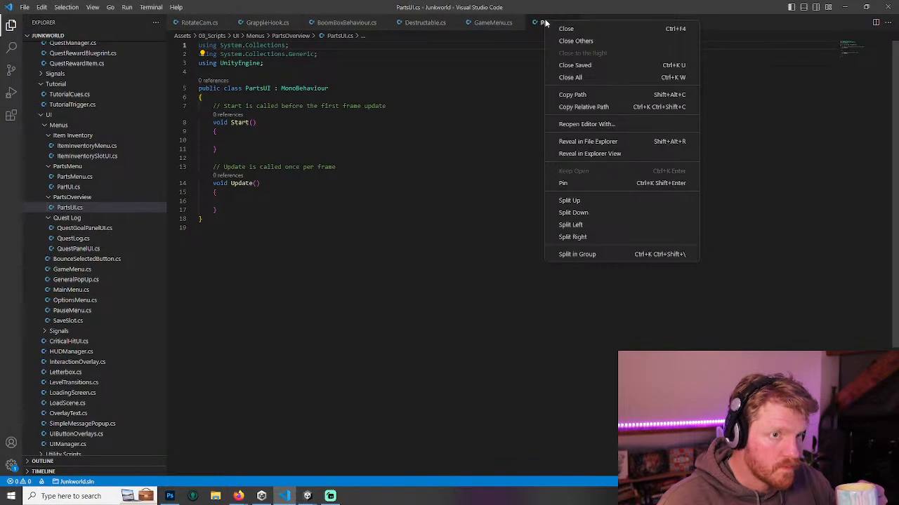
{"action": "left_click", "coordinate": [594, 43]}
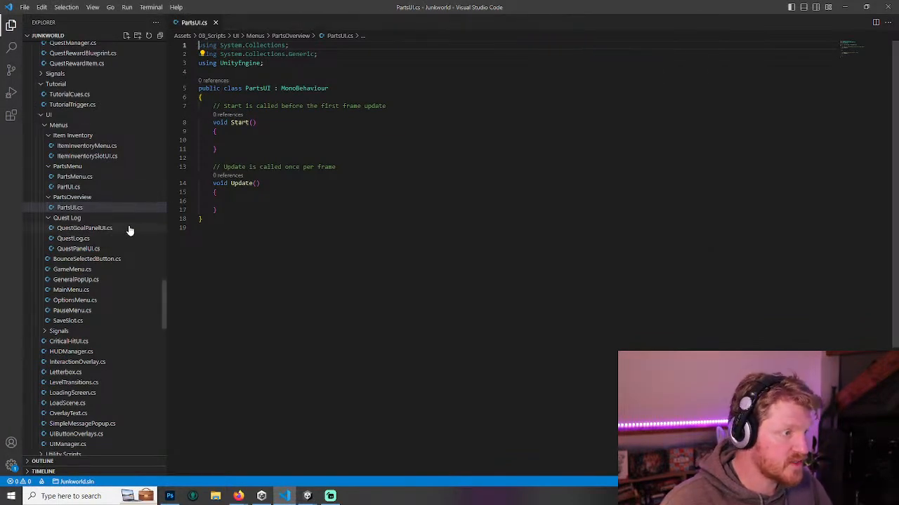
{"action": "left_click", "coordinate": [92, 156]}
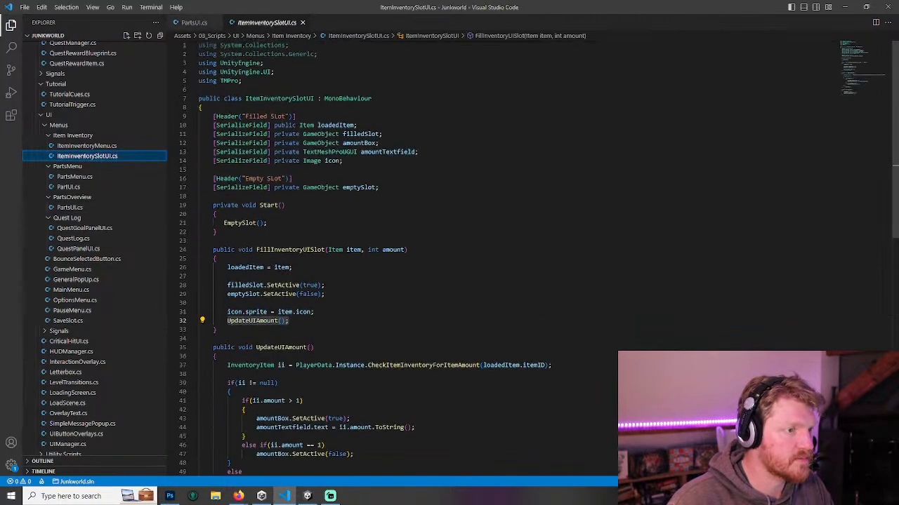
{"action": "left_click", "coordinate": [306, 497]}
{"action": "right_click", "coordinate": [146, 300]}
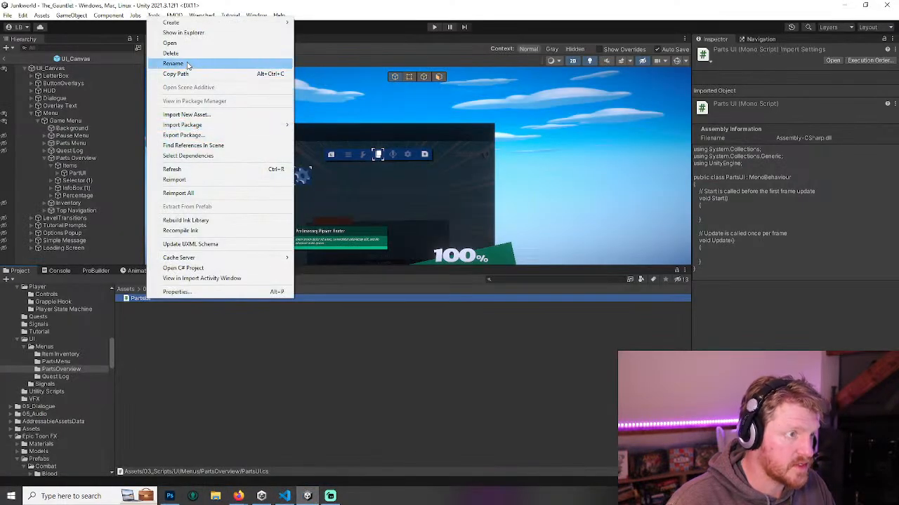
{"action": "left_click", "coordinate": [284, 497]}
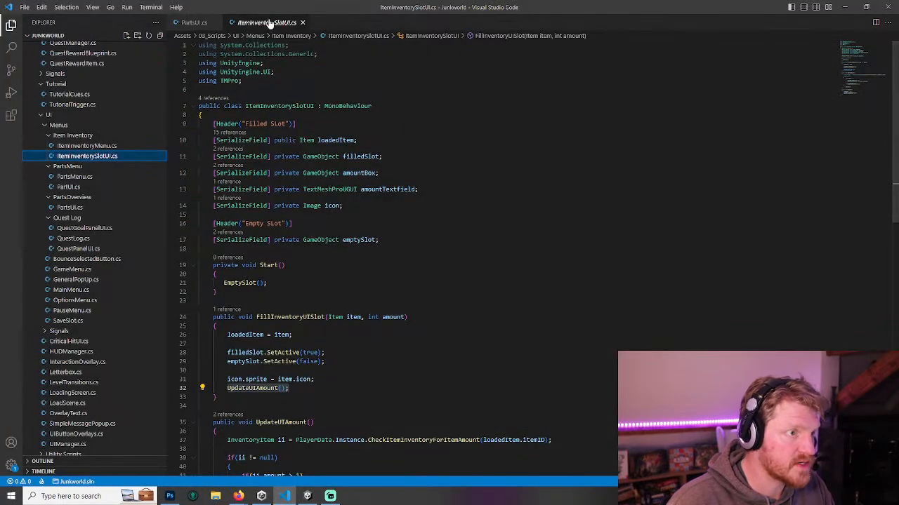
- Rename the PartsUI.cs script file in the PartsOverview folder to PartsSlotUI.cs
{"action": "left_click", "coordinate": [70, 208]}
{"action": "right_click", "coordinate": [70, 207]}
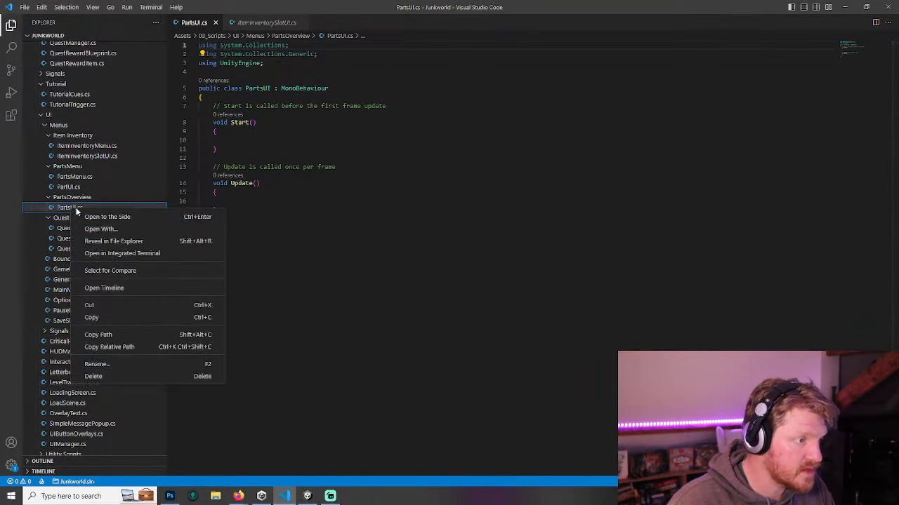
{"action": "left_click", "coordinate": [95, 365]}
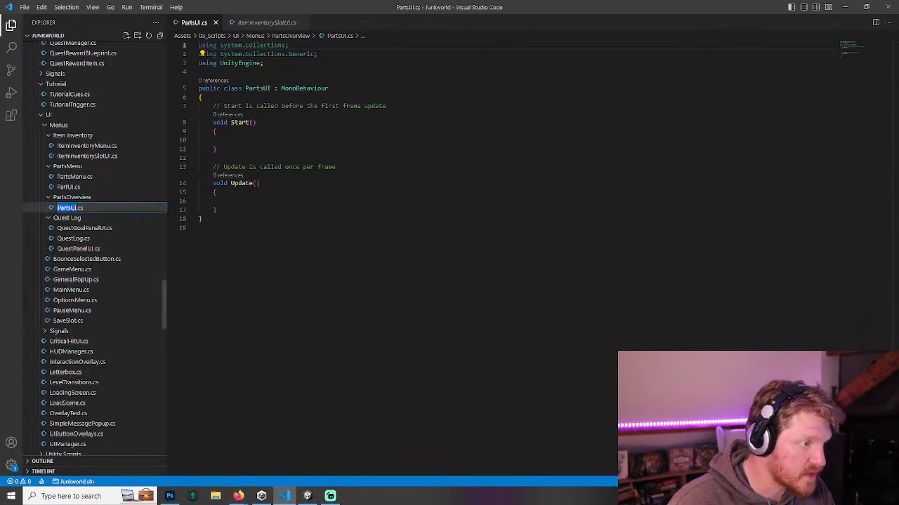
{"action": "type", "text": "Slot"}
{"action": "key", "text": "Return"}
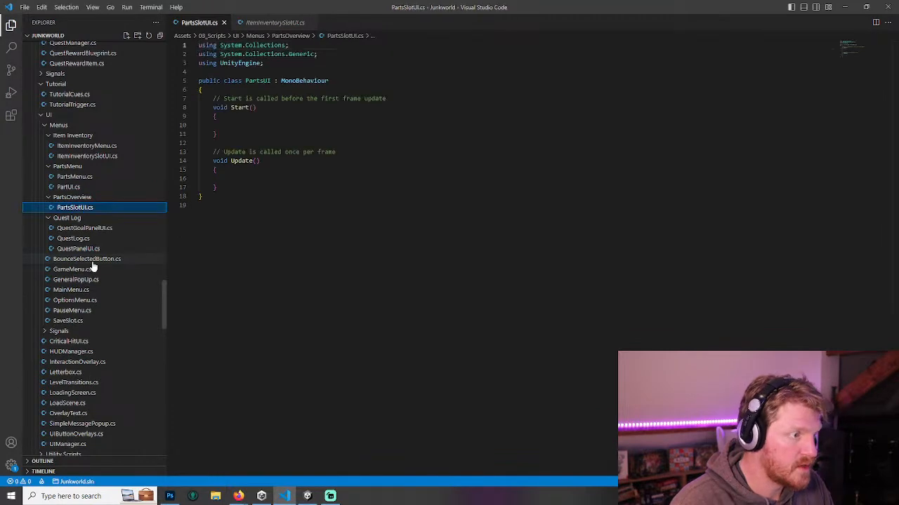
- Rename the script's class to PartsSlotUI to match the file name and save the file
{"action": "left_click", "coordinate": [260, 89]}
{"action": "type", "text": "Slot"}
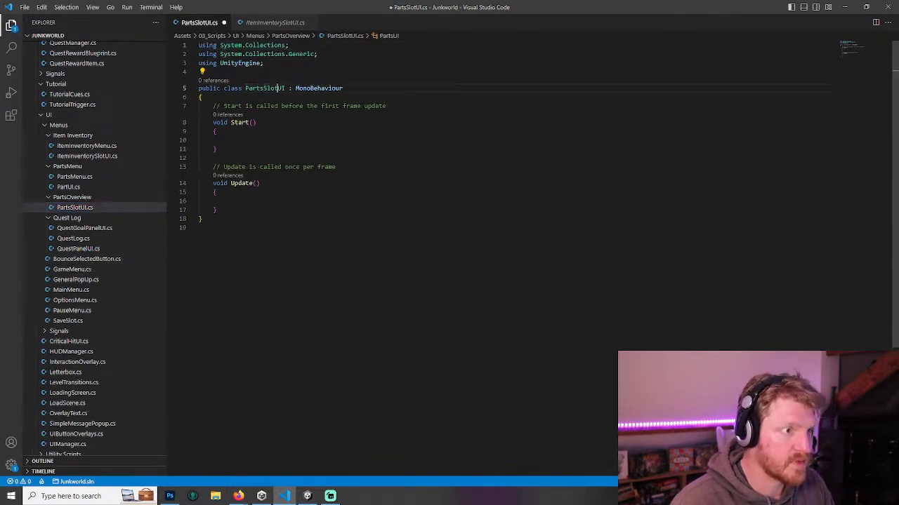
{"action": "left_click", "coordinate": [217, 210]}
{"action": "key", "text": "ctrl+s"}
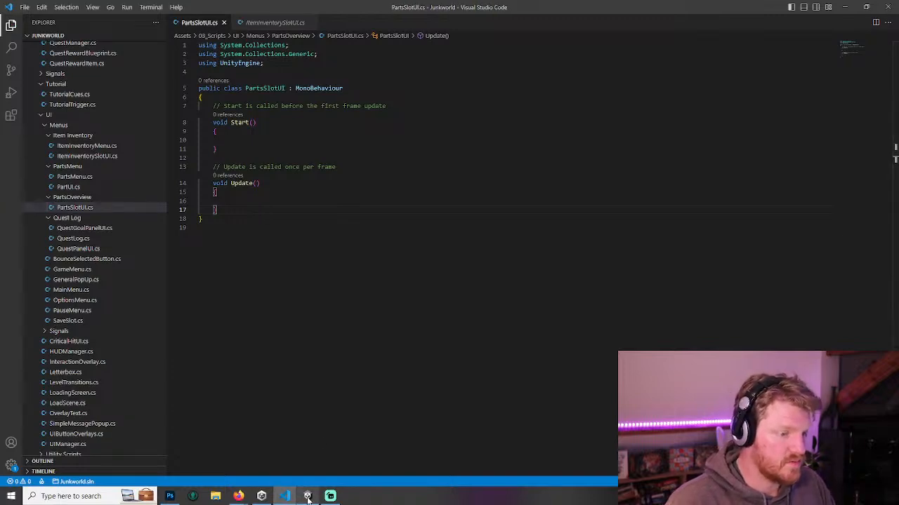
- Switch to Unity, attach the PartsSlotUI script to the PartUI object and remove its Item Inventory Slot UI component
{"action": "left_click", "coordinate": [261, 496]}
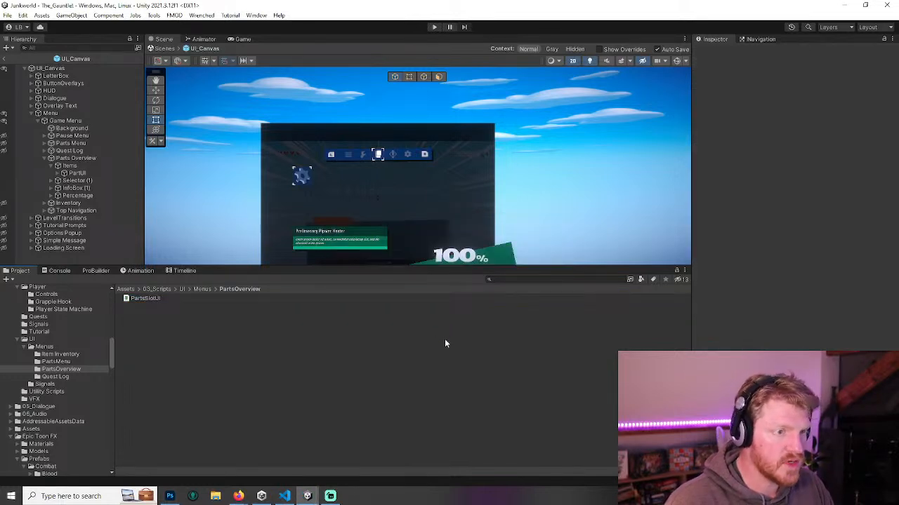
{"action": "left_click", "coordinate": [76, 173]}
{"action": "scroll", "coordinate": [322, 202], "scroll_direction": "up", "scroll_amount": 8}
{"action": "left_click_drag", "start_coordinate": [368, 265], "coordinate": [341, 389]}
{"action": "left_click_drag", "start_coordinate": [149, 422], "coordinate": [801, 309]}
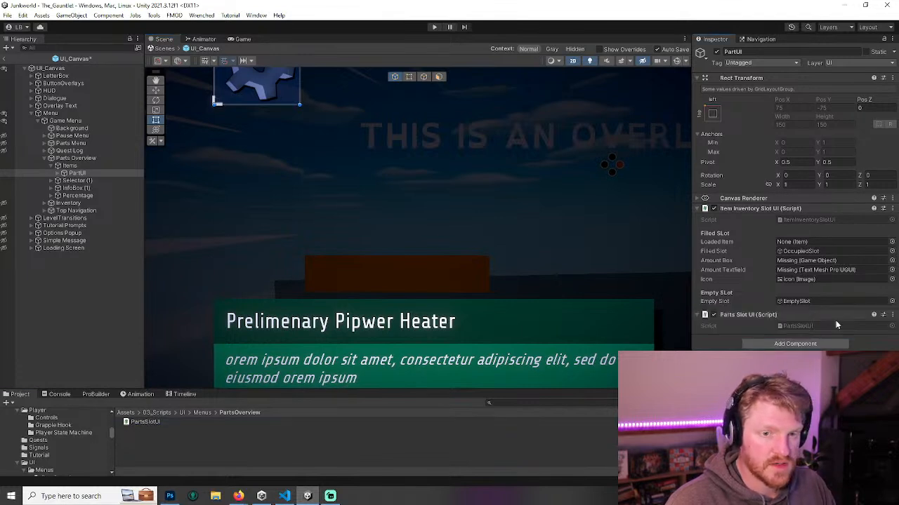
{"action": "right_click", "coordinate": [832, 209]}
{"action": "left_click", "coordinate": [834, 228]}
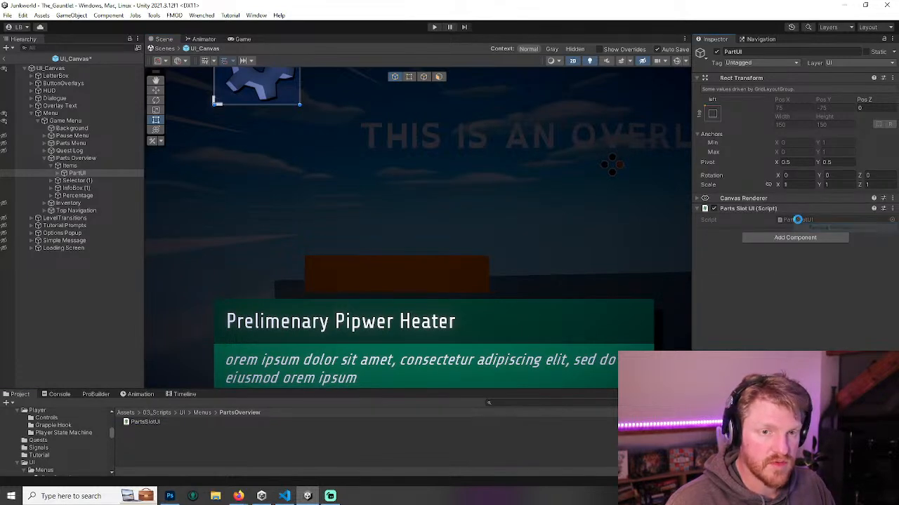
- Back in Visual Studio Code, examine the serialized fields in ItemInventorySlotUI.cs, especially loadedItem and filledSlot, and how they are used
{"action": "left_click", "coordinate": [284, 496]}
{"action": "left_click", "coordinate": [275, 22]}
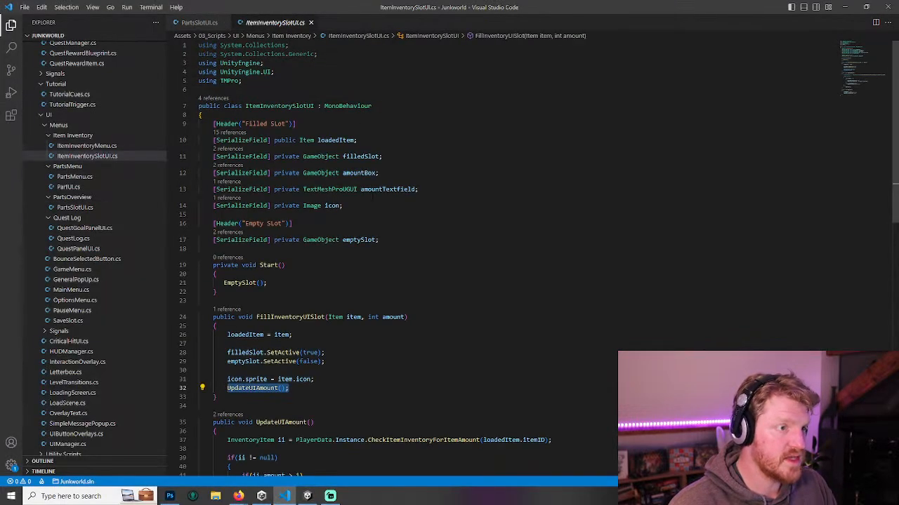
{"action": "left_click_drag", "start_coordinate": [214, 124], "coordinate": [359, 141]}
{"action": "left_click", "coordinate": [383, 157]}
{"action": "left_click_drag", "start_coordinate": [213, 140], "coordinate": [358, 140]}
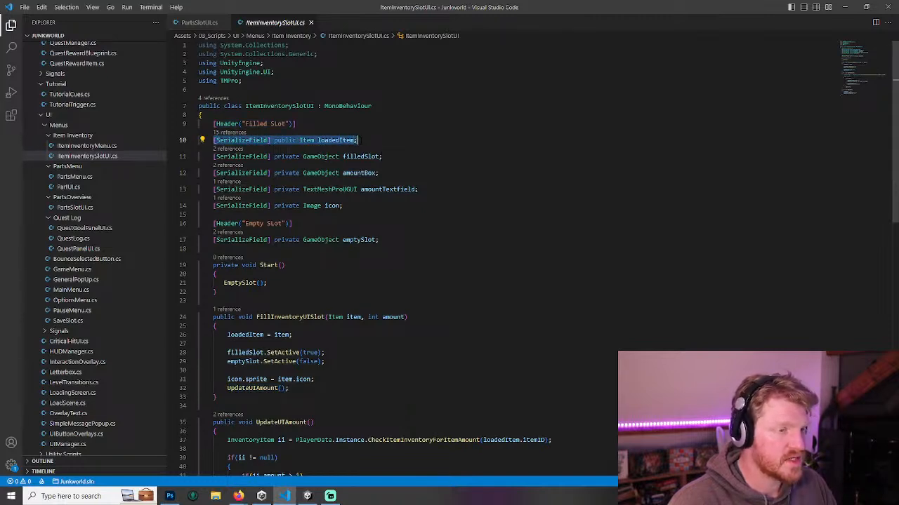
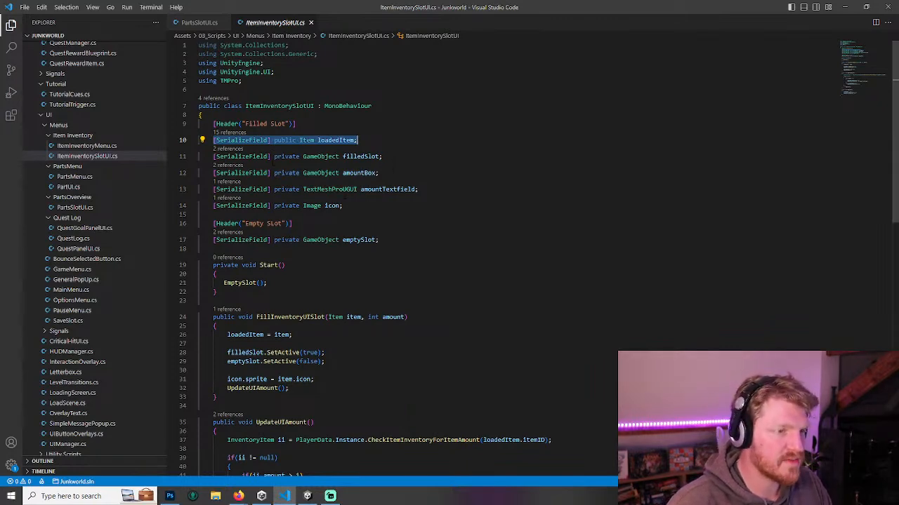
{"action": "double_click", "coordinate": [362, 156]}
{"action": "scroll", "coordinate": [430, 334], "scroll_direction": "down", "scroll_amount": 1}
{"action": "scroll", "coordinate": [430, 334], "scroll_direction": "up", "scroll_amount": 1}
{"action": "left_click_drag", "start_coordinate": [357, 140], "coordinate": [213, 140]}
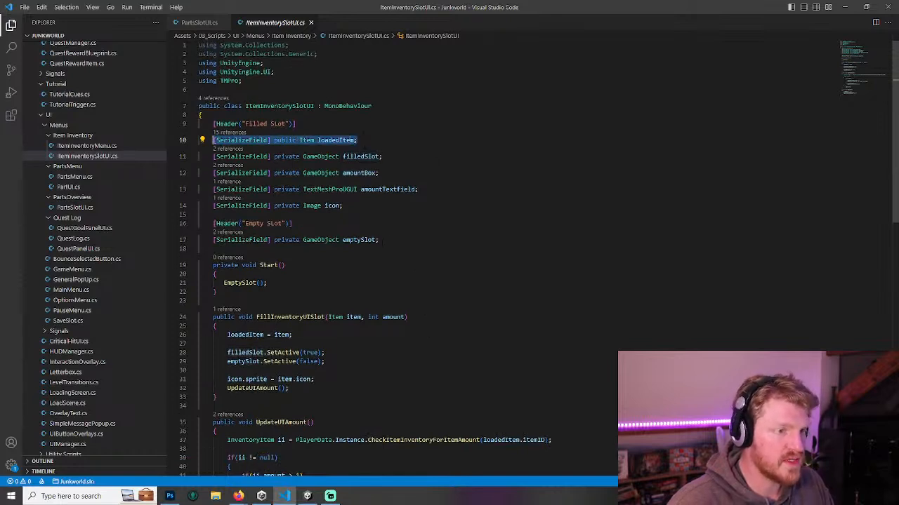
- Replace the default methods in PartsSlotUI.cs with the Filled Slot and Empty Slot fields and Start method copied from ItemInventorySlotUI.cs
{"action": "left_click_drag", "start_coordinate": [385, 240], "coordinate": [200, 124]}
{"action": "left_click_drag", "start_coordinate": [219, 292], "coordinate": [181, 128]}
{"action": "key", "text": "ctrl+c"}
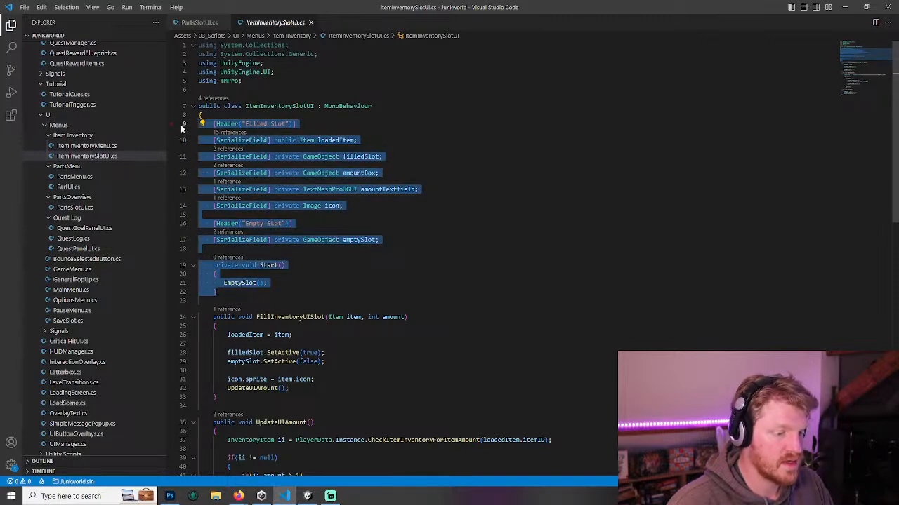
{"action": "left_click", "coordinate": [200, 23]}
{"action": "mouse_move", "coordinate": [212, 99]}
{"action": "left_mouse_down"}
{"action": "mouse_move", "coordinate": [224, 141]}
{"action": "mouse_move", "coordinate": [219, 210]}
{"action": "mouse_move", "coordinate": [209, 107]}
{"action": "left_mouse_up"}
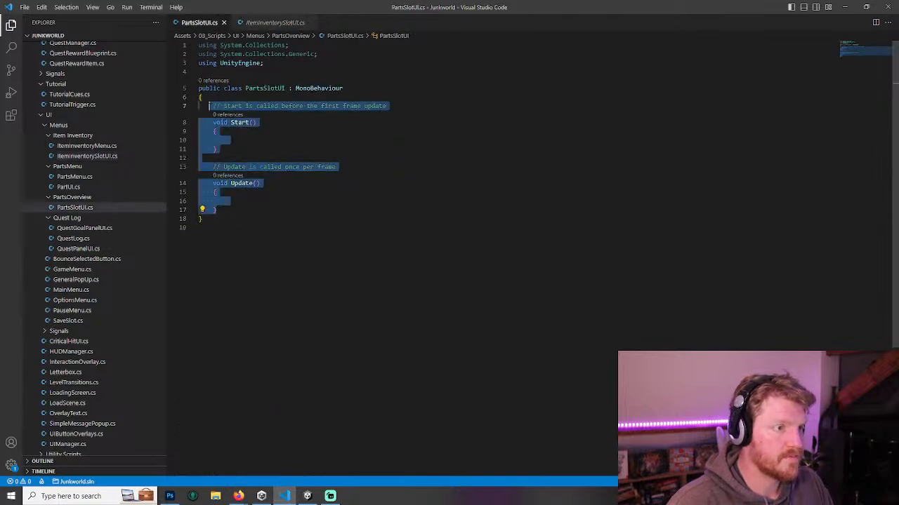
{"action": "key", "text": "ctrl+v"}
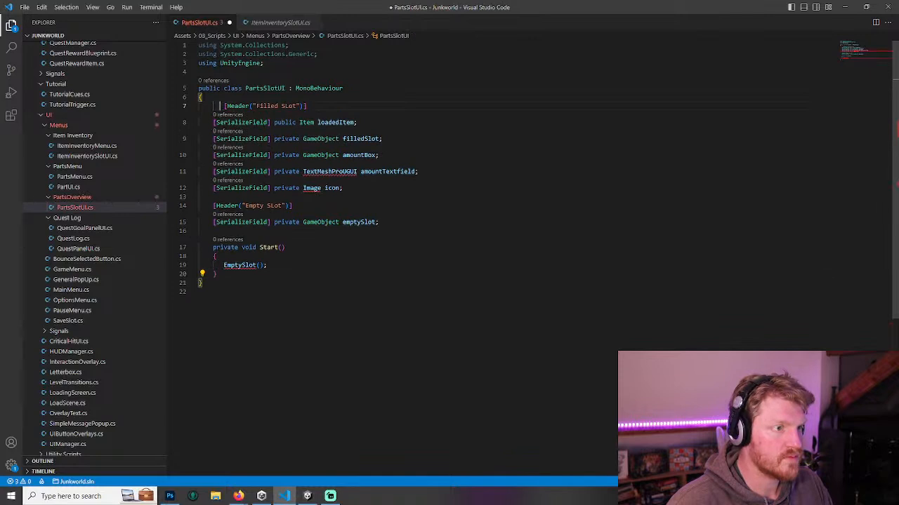
{"action": "key", "text": "BackSpace"}
- Add a using TMPro; directive below using UnityEngine; in PartsSlotUI.cs and save the file
{"action": "left_click", "coordinate": [351, 187]}
{"action": "left_click", "coordinate": [267, 63]}
{"action": "key", "text": "Return"}
{"action": "type", "text": "using TMPro"}
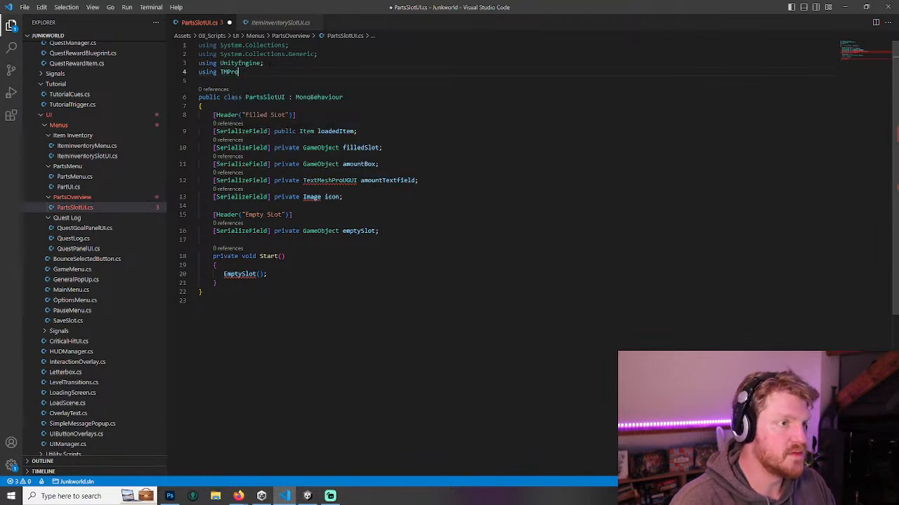
{"action": "type", "text": ";"}
{"action": "key", "text": "ctrl+s"}
- Delete the amountBox and amountTextfield fields from PartsSlotUI and align the icon field with the fields above it
{"action": "left_click_drag", "start_coordinate": [422, 184], "coordinate": [146, 168]}
{"action": "key", "text": "BackSpace"}
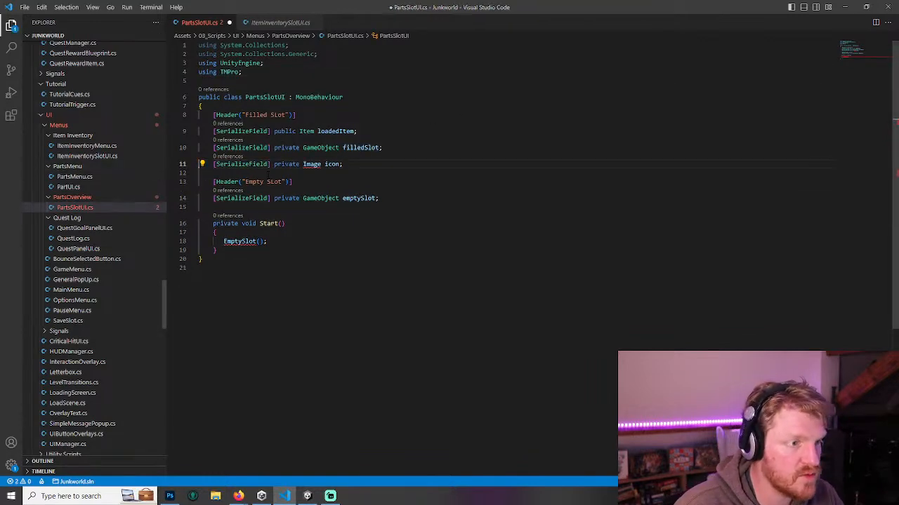
{"action": "key", "text": "BackSpace"}
{"action": "key", "text": "Return"}
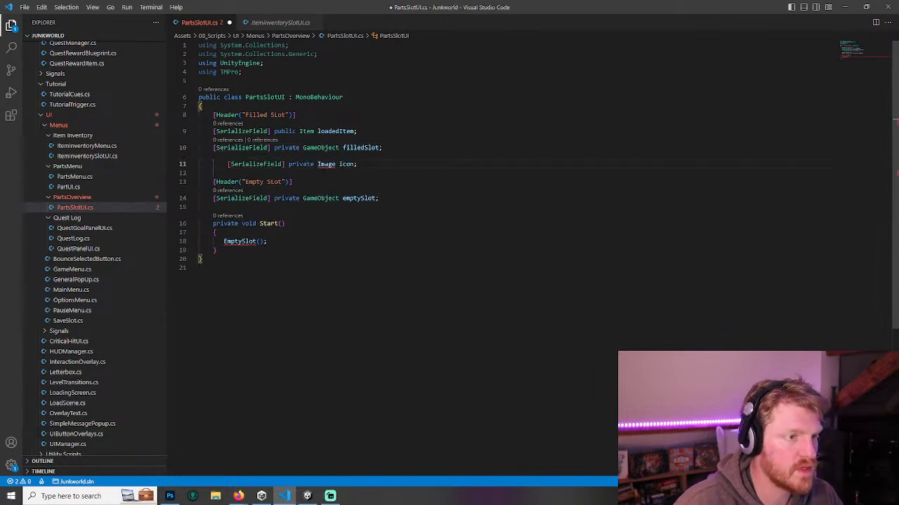
{"action": "key", "text": "Home"}
{"action": "key", "text": "BackSpace"}
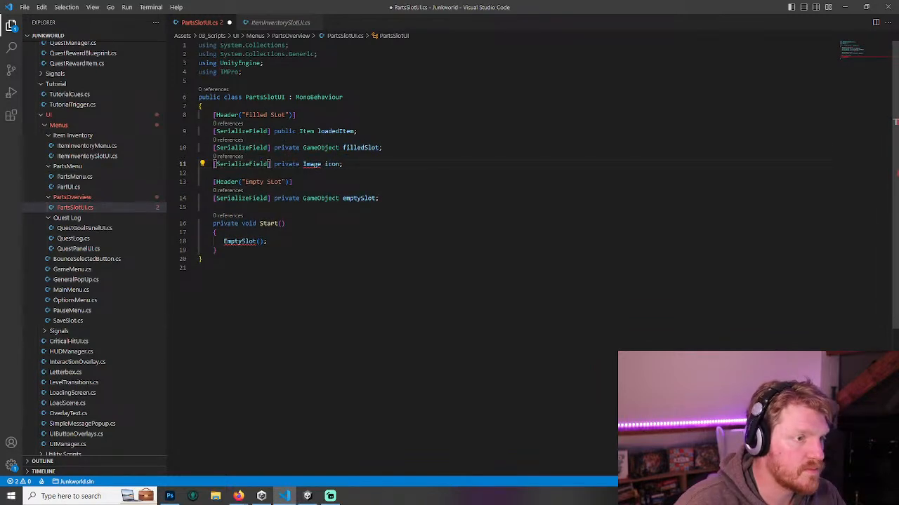
- Add a using UnityEngine.UI; directive below using UnityEngine; in PartsSlotUI.cs and save the file
{"action": "left_click_drag", "start_coordinate": [264, 63], "coordinate": [179, 65]}
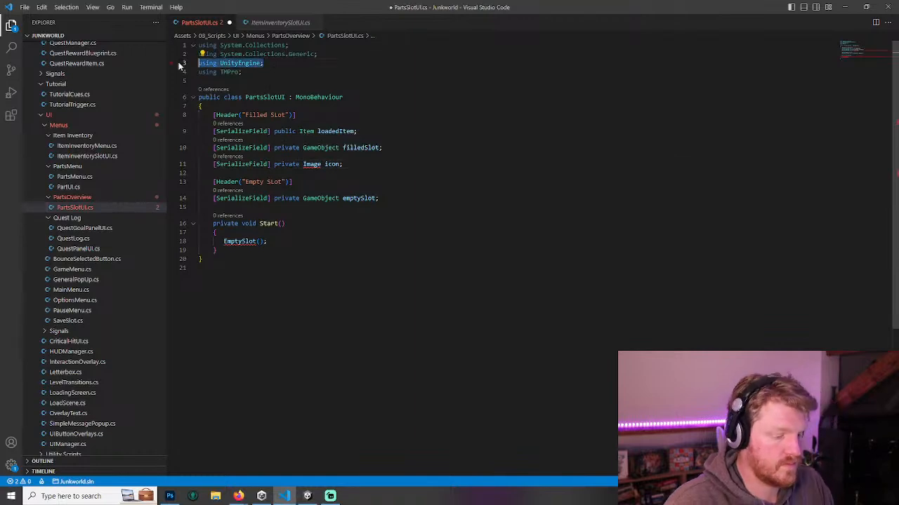
{"action": "key", "text": "ctrl+c"}
{"action": "left_click", "coordinate": [278, 64]}
{"action": "key", "text": "Return"}
{"action": "key", "text": "ctrl+v"}
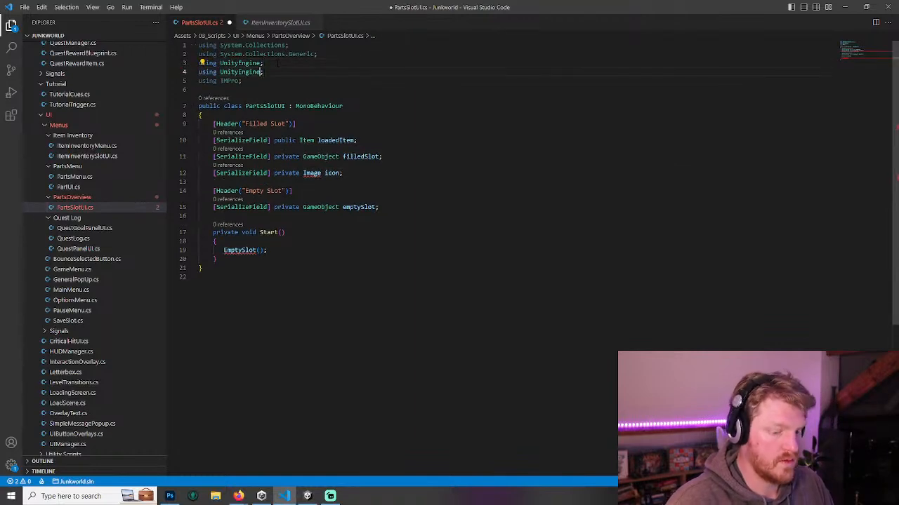
{"action": "key", "text": "Left"}
{"action": "type", "text": ".UI"}
{"action": "key", "text": "ctrl+s"}
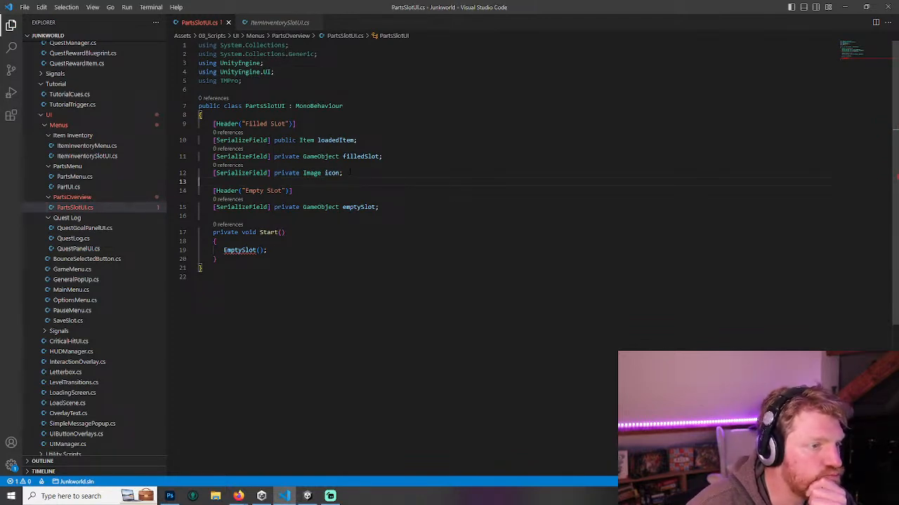
- Copy the FillInventoryUISlot method from ItemInventorySlotUI.cs into PartsSlotUI.cs below Start and align its indentation
{"action": "left_click_drag", "start_coordinate": [342, 172], "coordinate": [199, 173]}
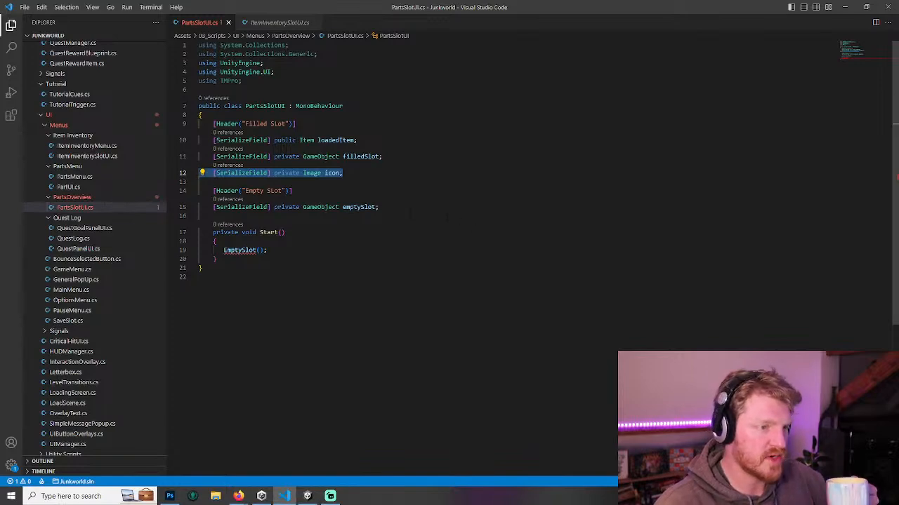
{"action": "left_click", "coordinate": [278, 24]}
{"action": "scroll", "coordinate": [408, 175], "scroll_direction": "down", "scroll_amount": 3}
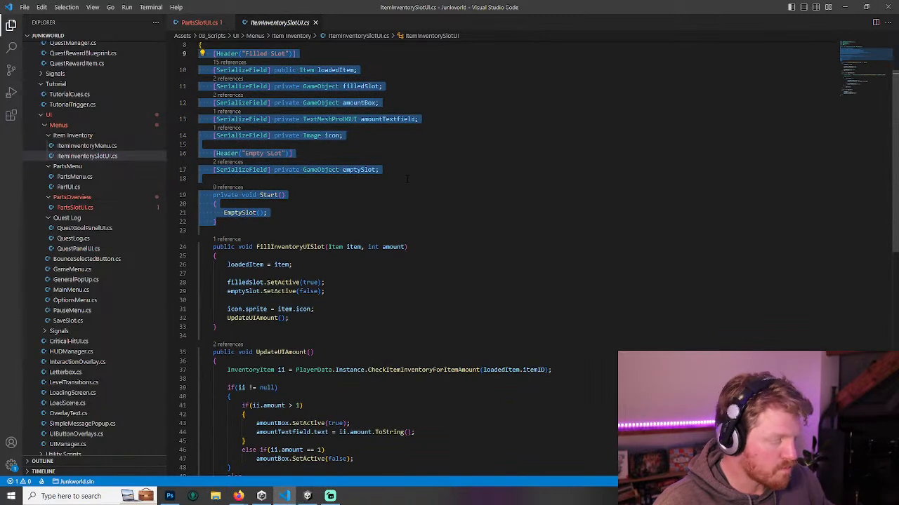
{"action": "left_click_drag", "start_coordinate": [218, 327], "coordinate": [198, 251]}
{"action": "scroll", "coordinate": [416, 236], "scroll_direction": "down", "scroll_amount": 5}
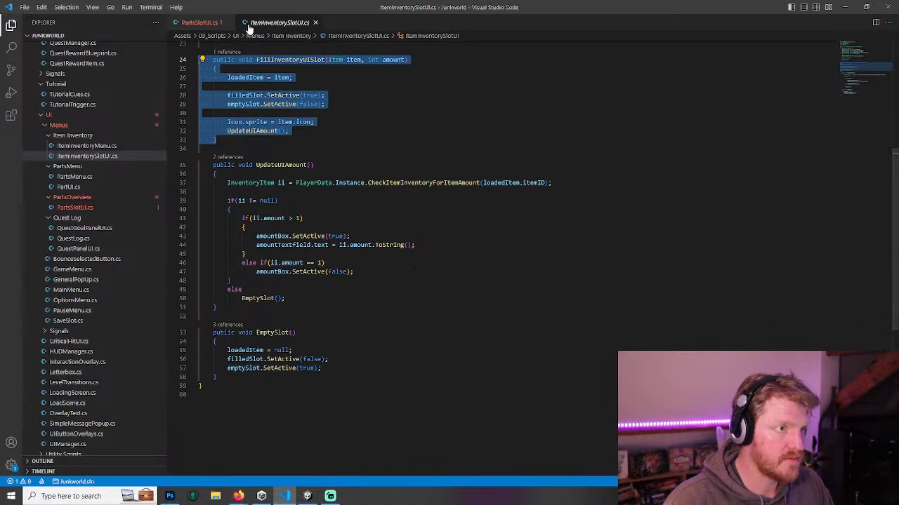
{"action": "left_click", "coordinate": [199, 22]}
{"action": "left_click", "coordinate": [230, 259]}
{"action": "key", "text": "Return"}
{"action": "key", "text": "Return"}
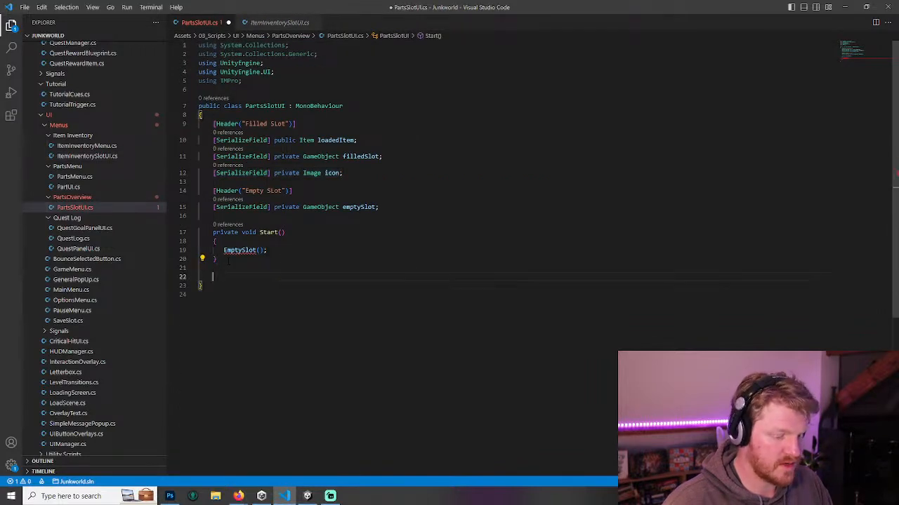
{"action": "key", "text": "ctrl+v"}
{"action": "key", "text": "BackSpace"}
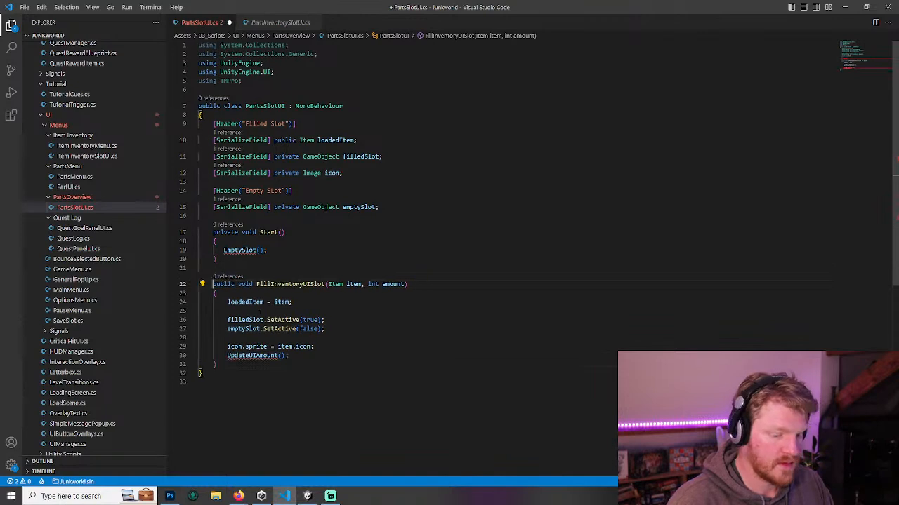
- Rename the copied method in PartsSlotUI.cs to FillPartUISlot and save the file
{"action": "left_click_drag", "start_coordinate": [303, 284], "coordinate": [271, 284]}
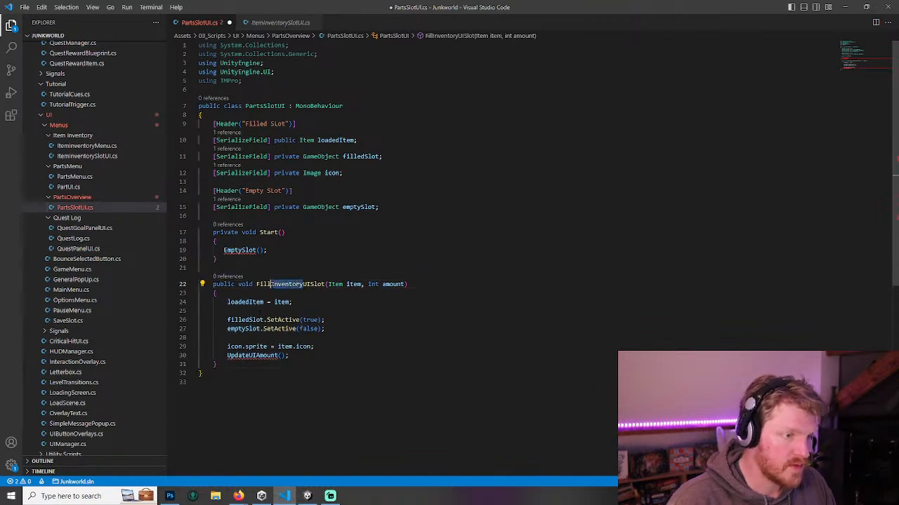
{"action": "type", "text": "Part"}
{"action": "key", "text": "ctrl+s"}
{"action": "left_click", "coordinate": [309, 251]}
- Remove the int amount parameter from FillPartUISlot so it takes only Item item, and save the file
{"action": "left_click", "coordinate": [330, 285]}
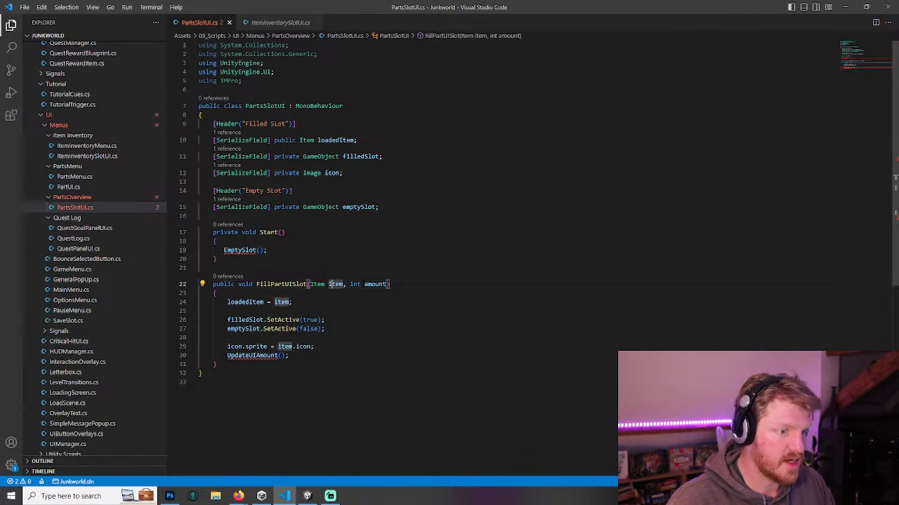
{"action": "key", "text": "ctrl+shift+Left"}
{"action": "key", "text": "ctrl+shift+Left"}
{"action": "key", "text": "shift+Left"}
{"action": "key", "text": "shift+Left"}
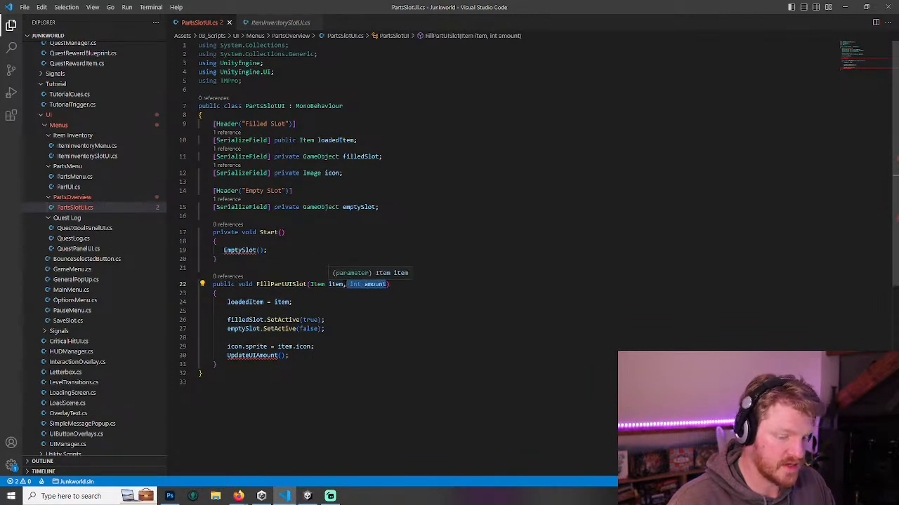
{"action": "key", "text": "BackSpace"}
{"action": "key", "text": "ctrl+s"}
{"action": "key", "text": "Up"}
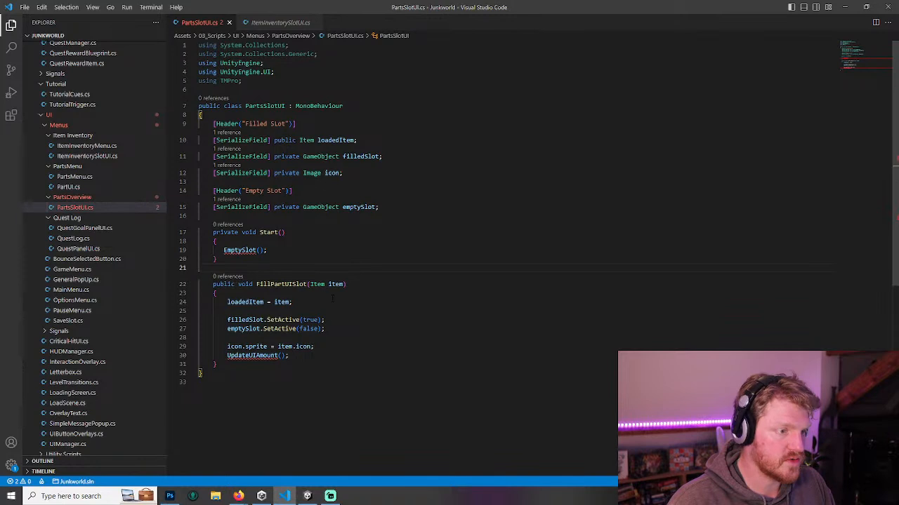
- Delete the UpdateUIAmount(); call from the end of FillPartUISlot
{"action": "left_click_drag", "start_coordinate": [290, 356], "coordinate": [146, 358]}
{"action": "key", "text": "BackSpace"}
{"action": "key", "text": "BackSpace"}
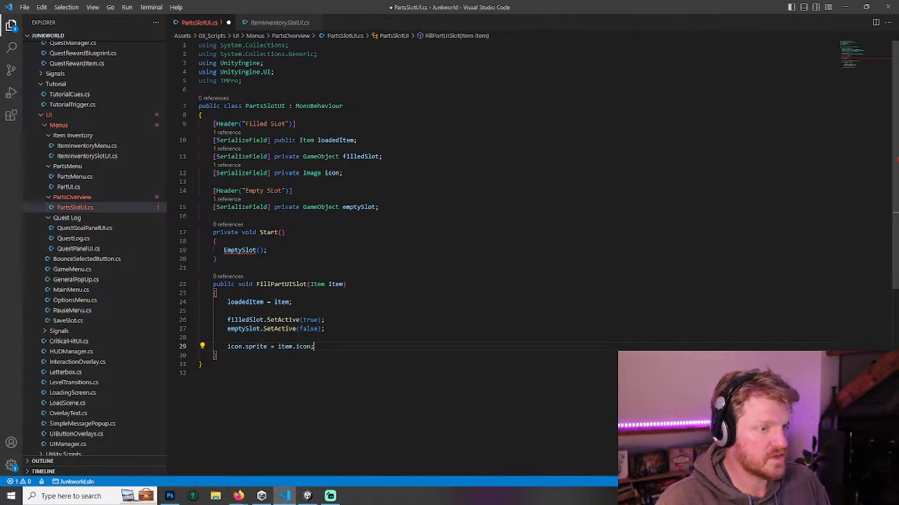
- Copy the EmptySlot method from ItemInventorySlotUI.cs into PartsSlotUI.cs below FillPartUISlot and align its declaration with the other methods
{"action": "left_click_drag", "start_coordinate": [293, 301], "coordinate": [176, 302]}
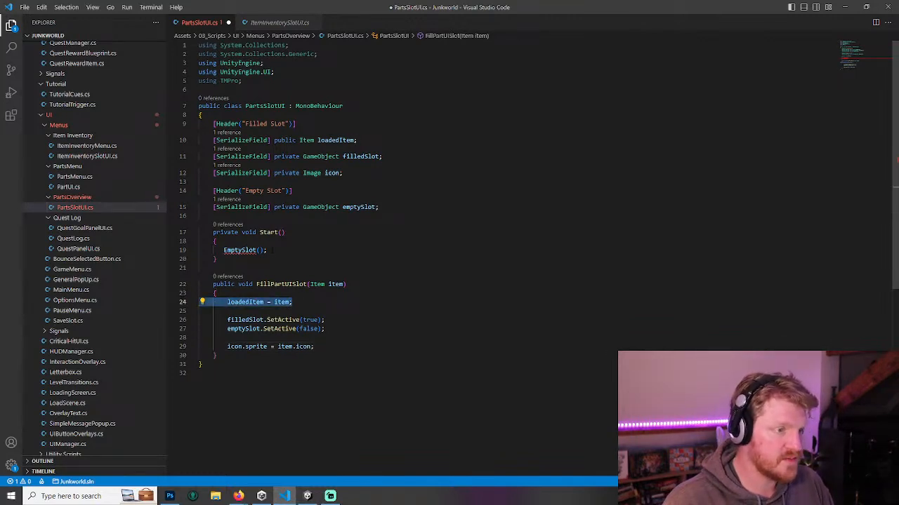
{"action": "left_click", "coordinate": [277, 22]}
{"action": "left_click_drag", "start_coordinate": [218, 377], "coordinate": [189, 337]}
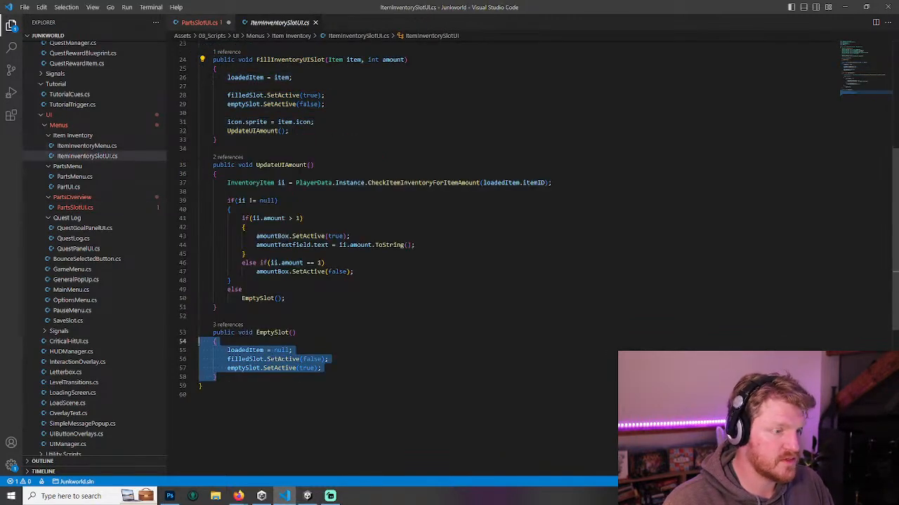
{"action": "left_click", "coordinate": [204, 23]}
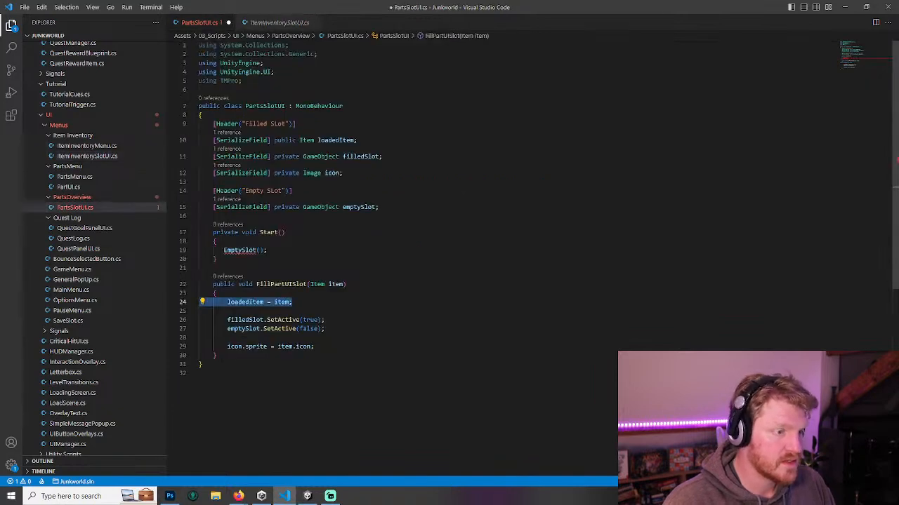
{"action": "left_click", "coordinate": [222, 356]}
{"action": "key", "text": "Return"}
{"action": "key", "text": "Return"}
{"action": "key", "text": "ctrl+v"}
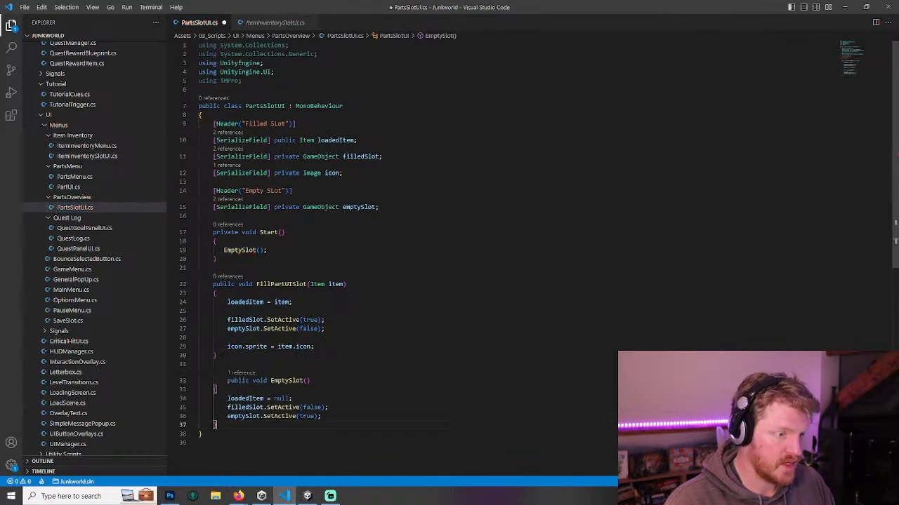
{"action": "left_click", "coordinate": [227, 381]}
{"action": "key", "text": "BackSpace"}
{"action": "left_click_drag", "start_coordinate": [326, 419], "coordinate": [227, 399]}
{"action": "left_click", "coordinate": [285, 407]}
{"action": "left_click_drag", "start_coordinate": [328, 407], "coordinate": [197, 408]}
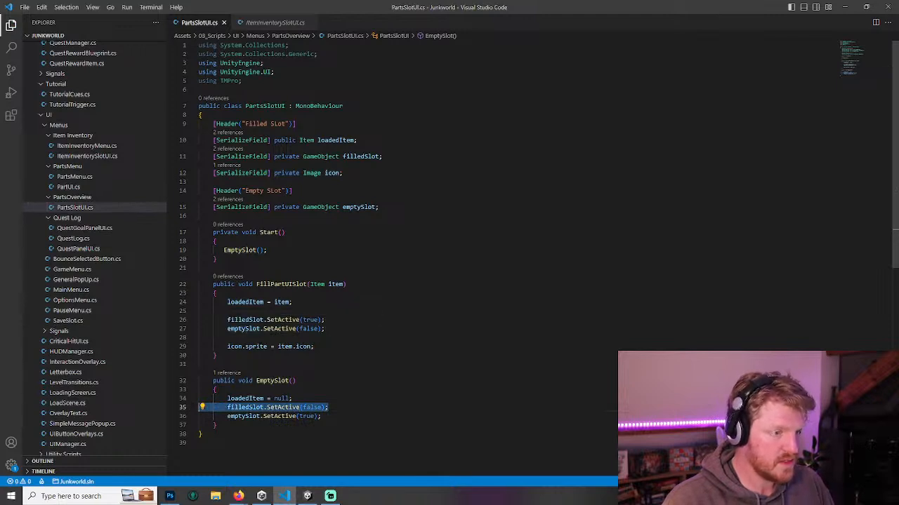
{"action": "left_click_drag", "start_coordinate": [314, 346], "coordinate": [198, 302]}
{"action": "left_click", "coordinate": [324, 320]}
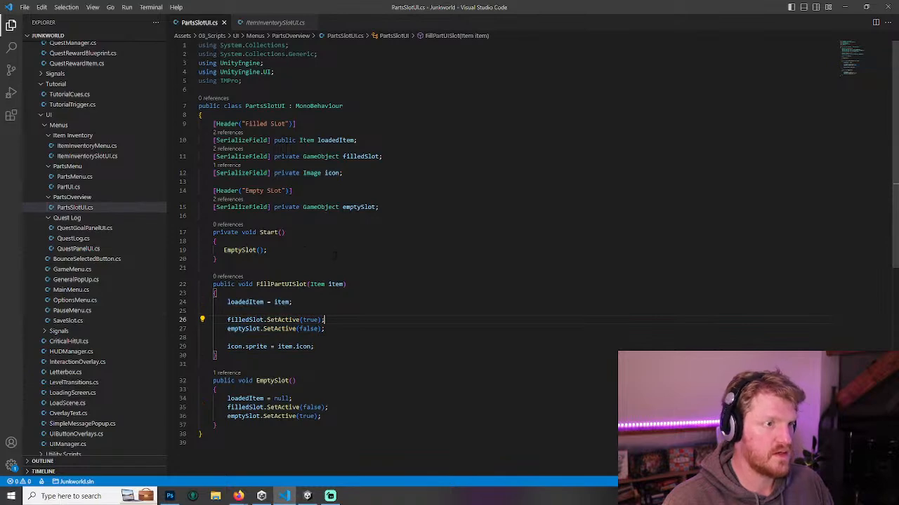
- In Unity, assign OccupiedSlot, Icon and EmptySlot to the Filled Slot, Icon and Empty Slot fields of PartUI's Parts Slot UI component
{"action": "left_click", "coordinate": [307, 495]}
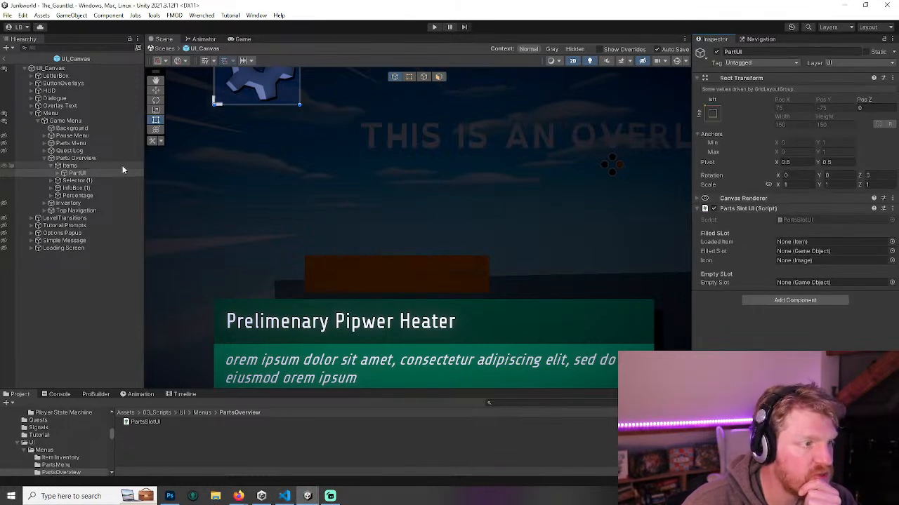
{"action": "left_click", "coordinate": [59, 172]}
{"action": "scroll", "coordinate": [358, 146], "scroll_direction": "down", "scroll_amount": 2}
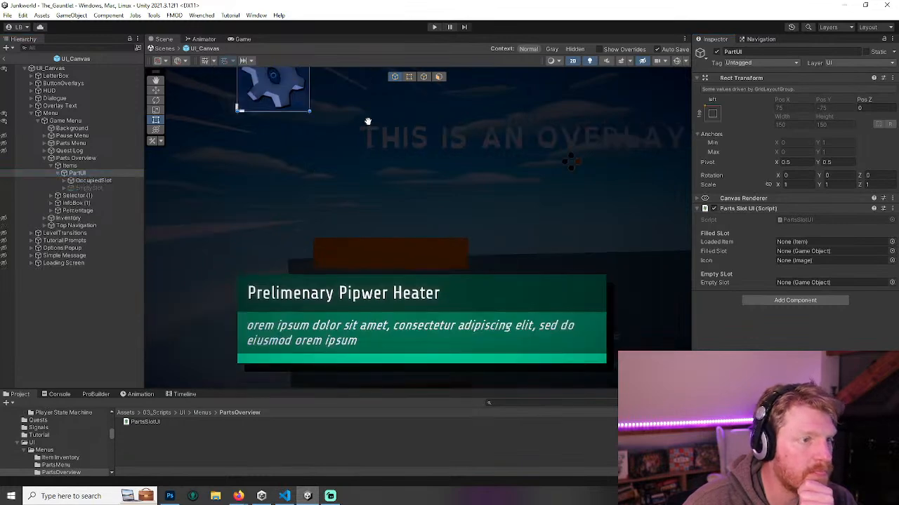
{"action": "middle_click_drag", "start_coordinate": [367, 125], "coordinate": [373, 213]}
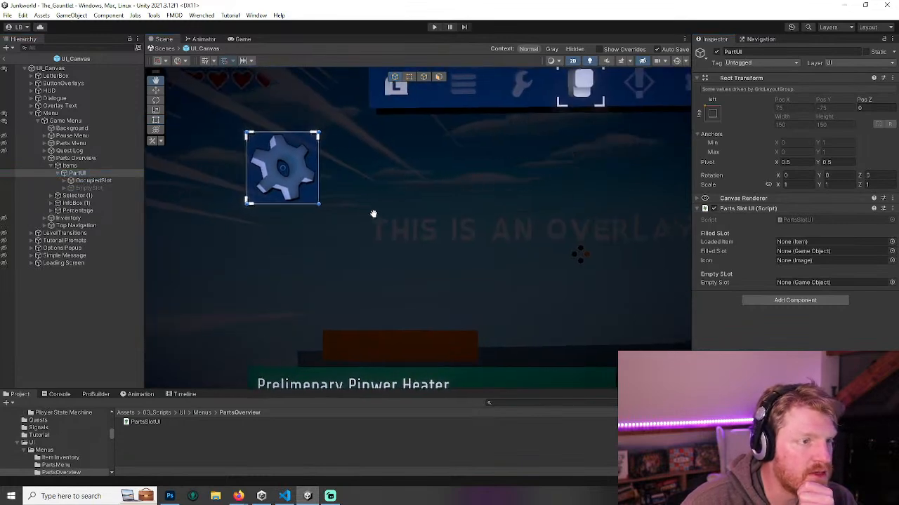
{"action": "left_click", "coordinate": [812, 252]}
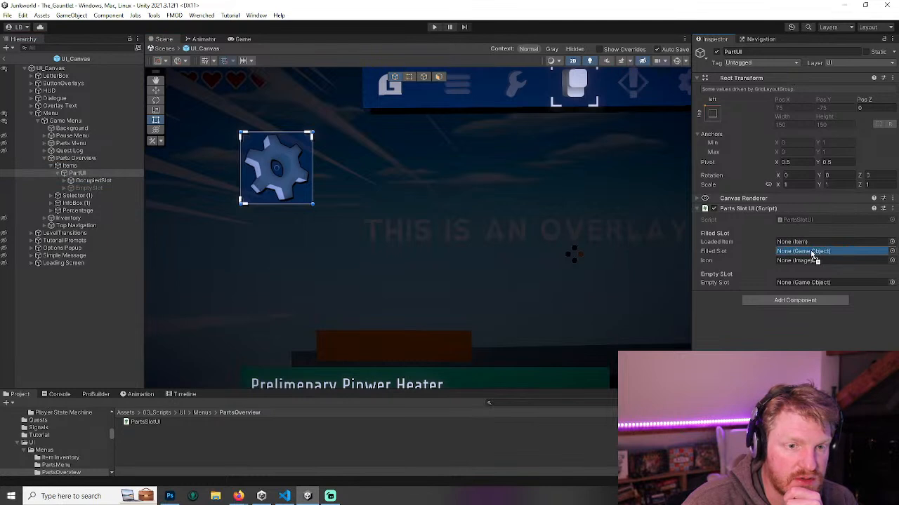
{"action": "left_click_drag", "start_coordinate": [83, 180], "coordinate": [804, 251]}
{"action": "left_click_drag", "start_coordinate": [819, 288], "coordinate": [808, 284]}
{"action": "left_click", "coordinate": [63, 180]}
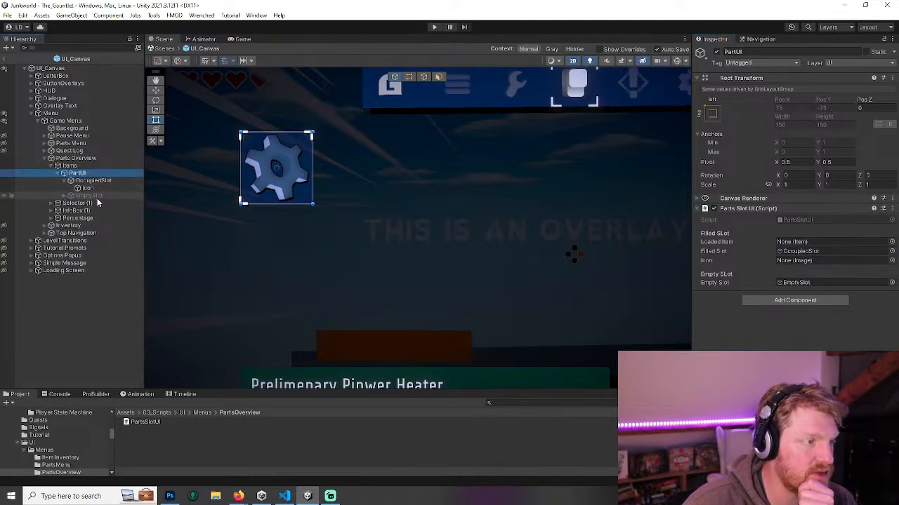
{"action": "left_click_drag", "start_coordinate": [88, 188], "coordinate": [802, 263]}
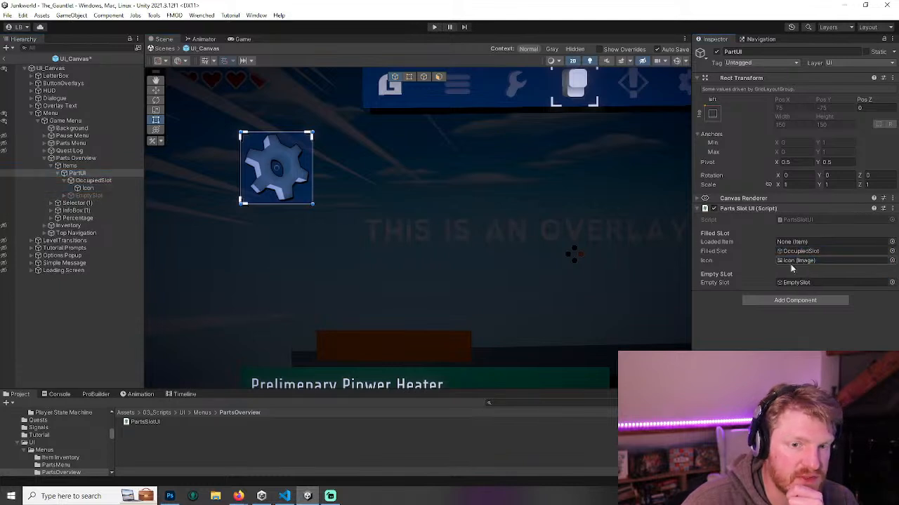
- Rename the PartUI object under Parts Overview's Items to PartSlotUI
{"action": "left_click", "coordinate": [57, 174]}
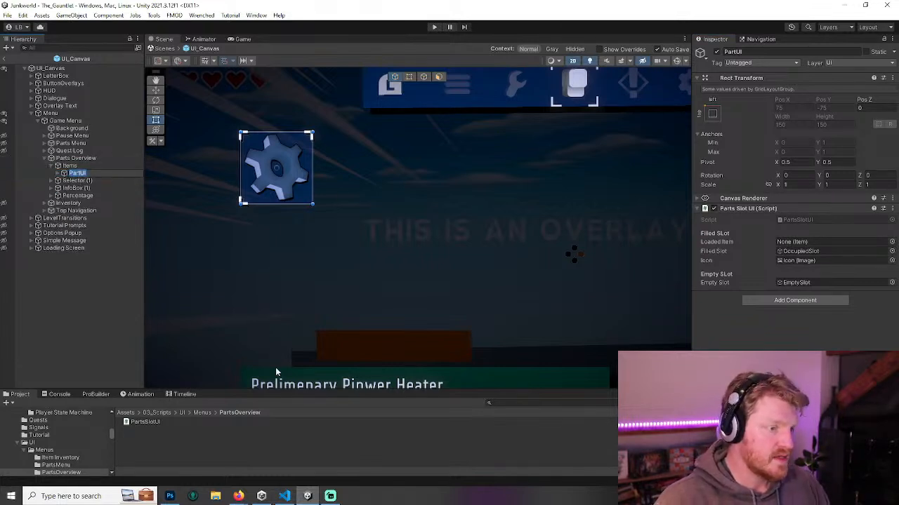
{"action": "left_click", "coordinate": [65, 175]}
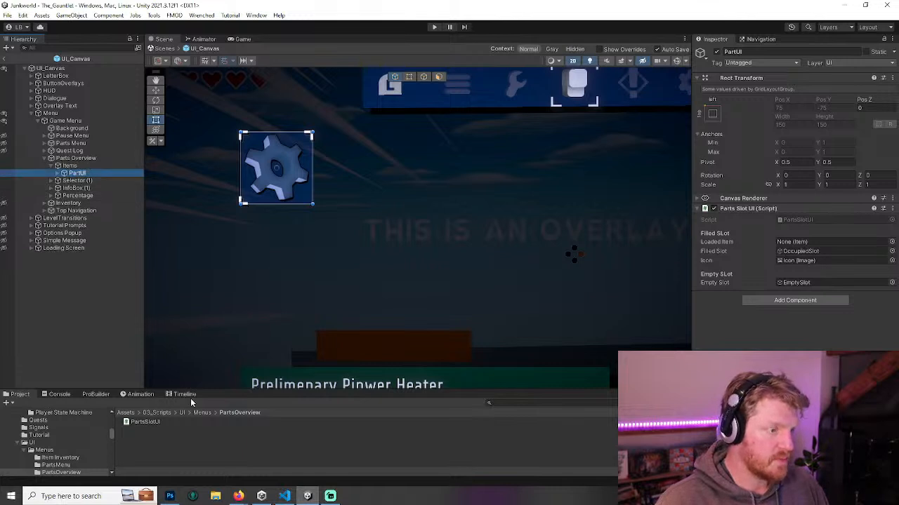
{"action": "left_click", "coordinate": [732, 51]}
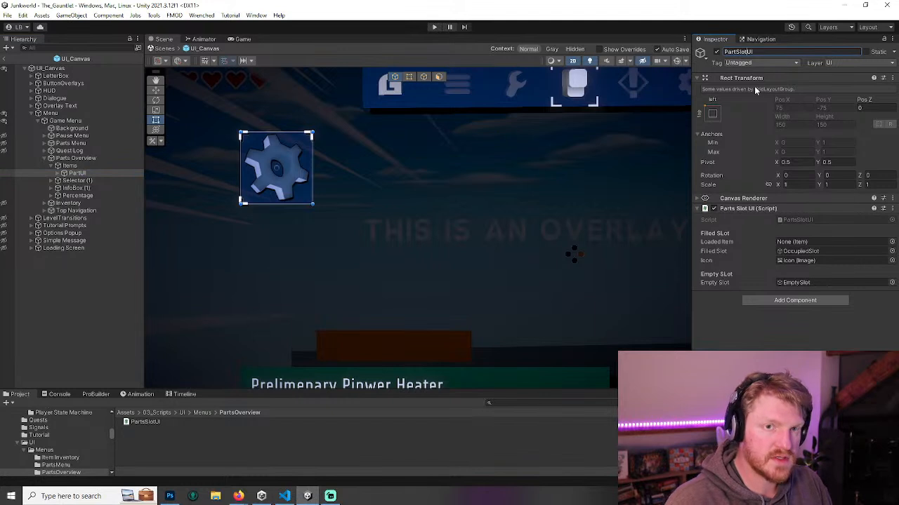
{"action": "key", "text": "Return"}
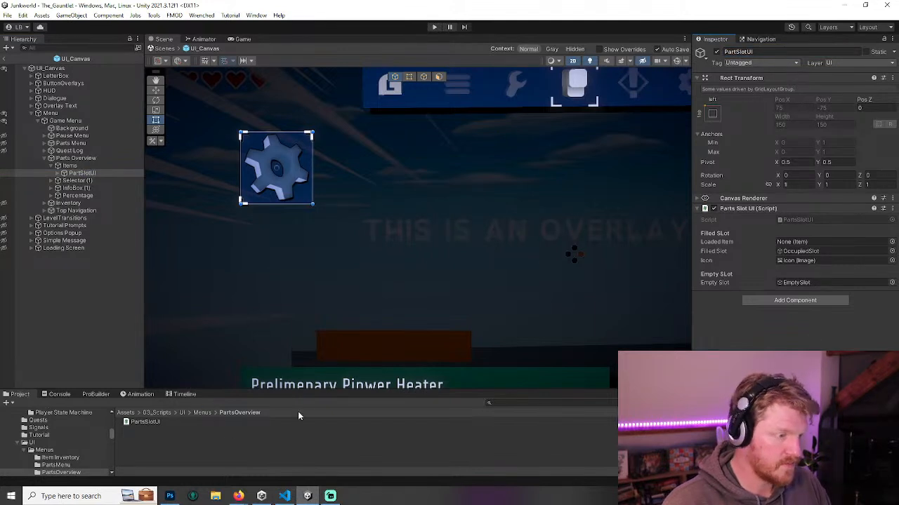
- Create a folder named PartsOverview in the UI > Menus folder under the game assets
{"action": "left_click_drag", "start_coordinate": [307, 391], "coordinate": [312, 300]}
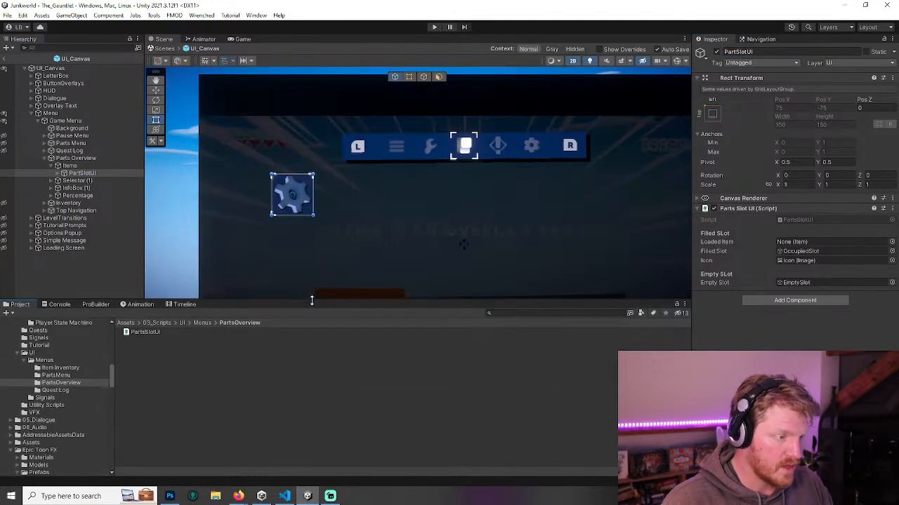
{"action": "left_click", "coordinate": [60, 368]}
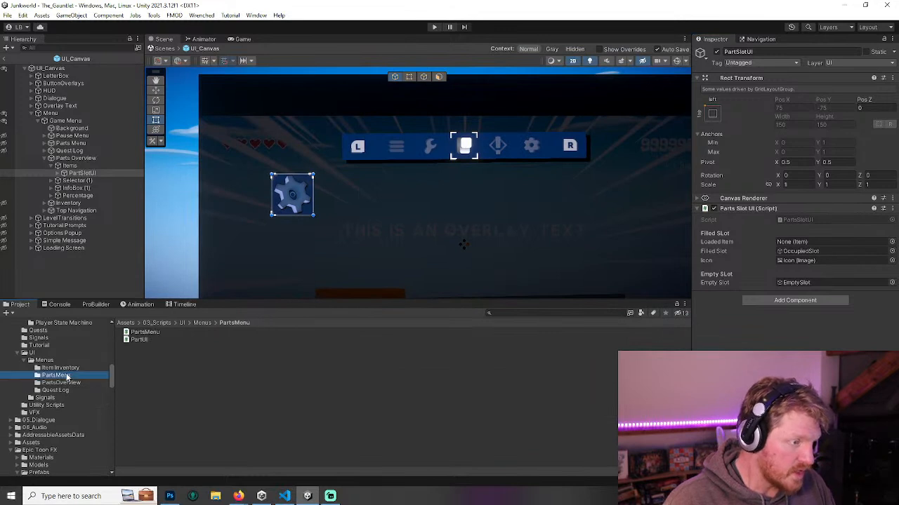
{"action": "scroll", "coordinate": [78, 369], "scroll_direction": "up", "scroll_amount": 8}
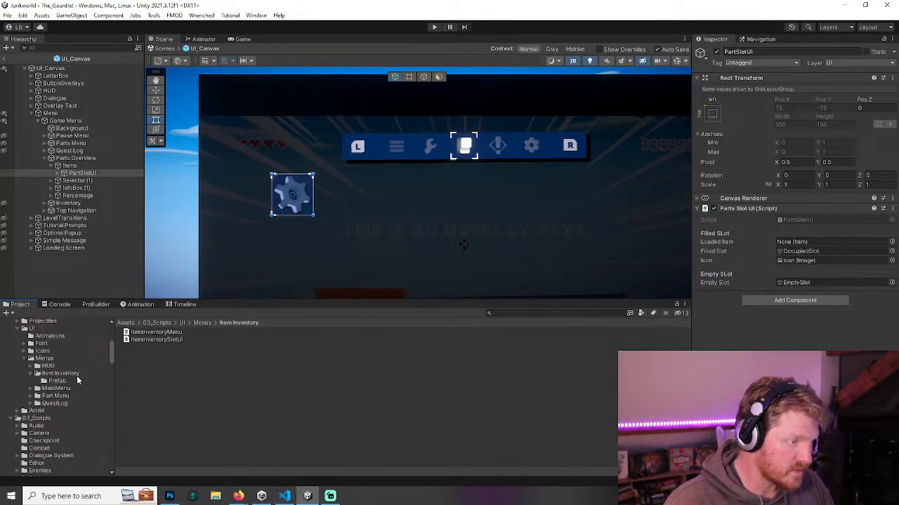
{"action": "scroll", "coordinate": [77, 377], "scroll_direction": "up", "scroll_amount": 2}
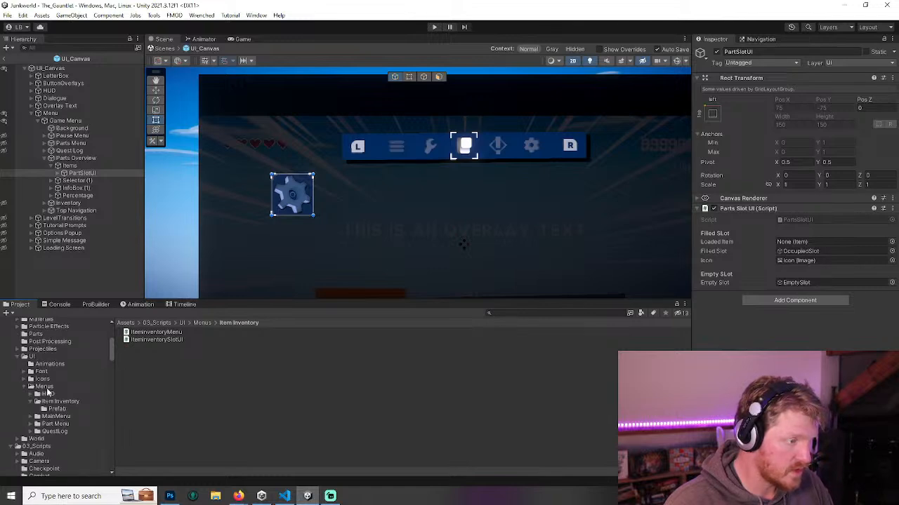
{"action": "left_click", "coordinate": [44, 386]}
{"action": "right_click", "coordinate": [161, 397]}
{"action": "mouse_move", "coordinate": [214, 123]}
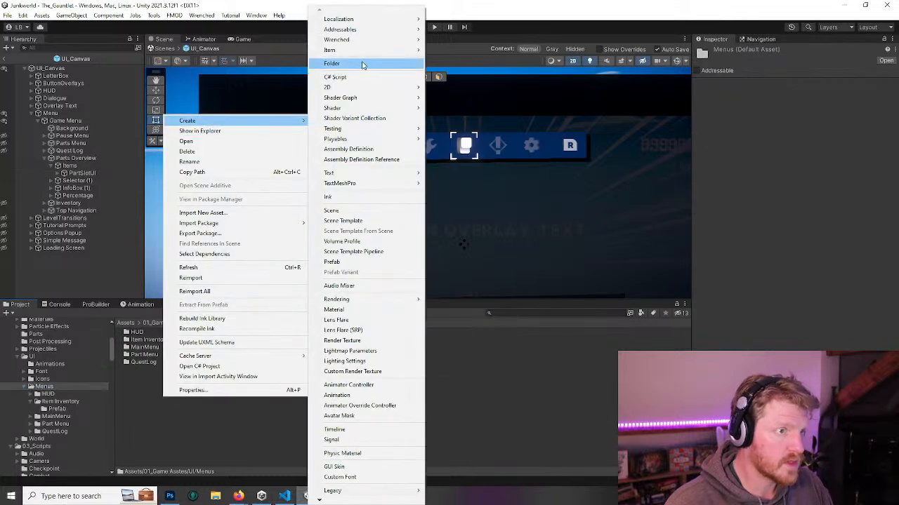
{"action": "left_click", "coordinate": [360, 64]}
{"action": "type", "text": "Parts"}
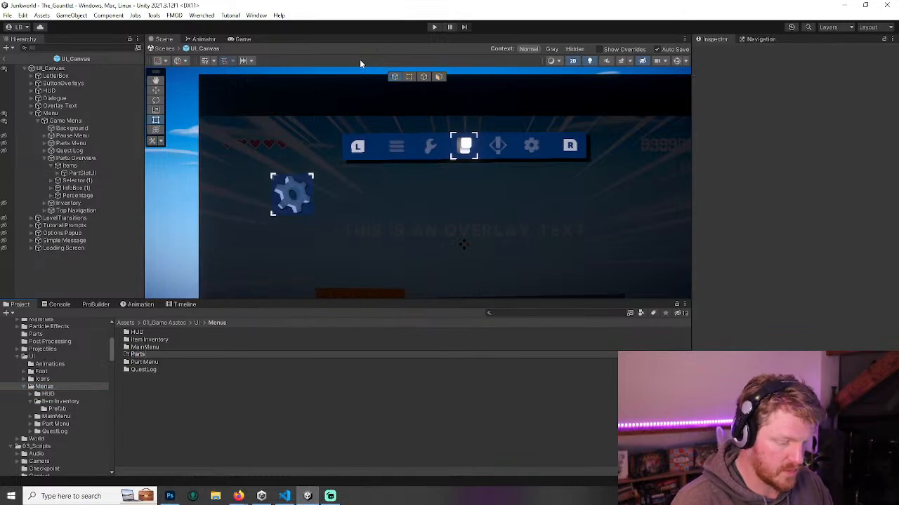
{"action": "type", "text": "Overview"}
{"action": "key", "text": "Return"}
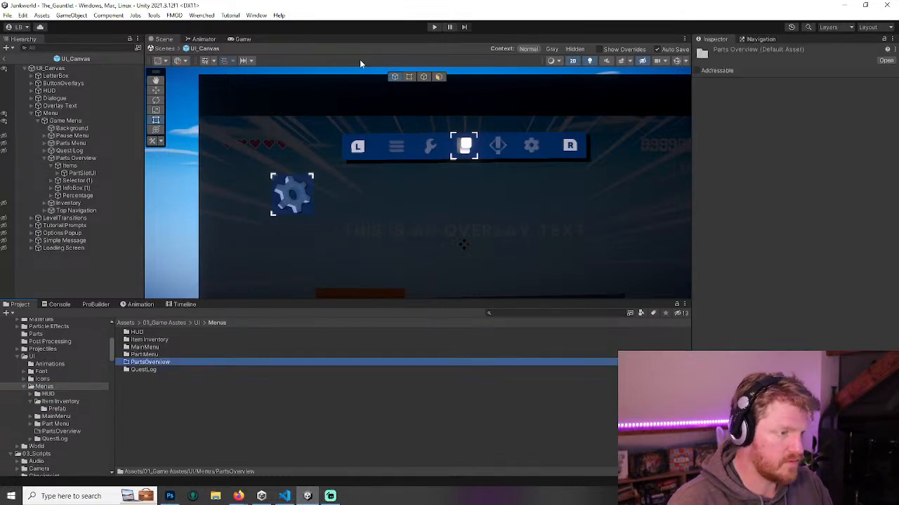
- Create a Prefabs folder inside PartsOverview and save the PartSlotUI object in it as a prefab
{"action": "double_click", "coordinate": [149, 362]}
{"action": "right_click", "coordinate": [161, 358]}
{"action": "mouse_move", "coordinate": [246, 81]}
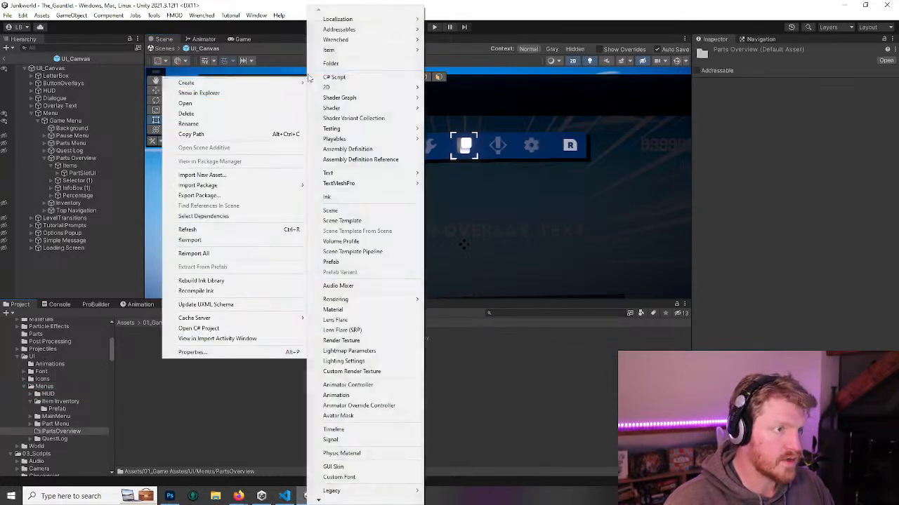
{"action": "left_click", "coordinate": [350, 65]}
{"action": "type", "text": "Prefabs"}
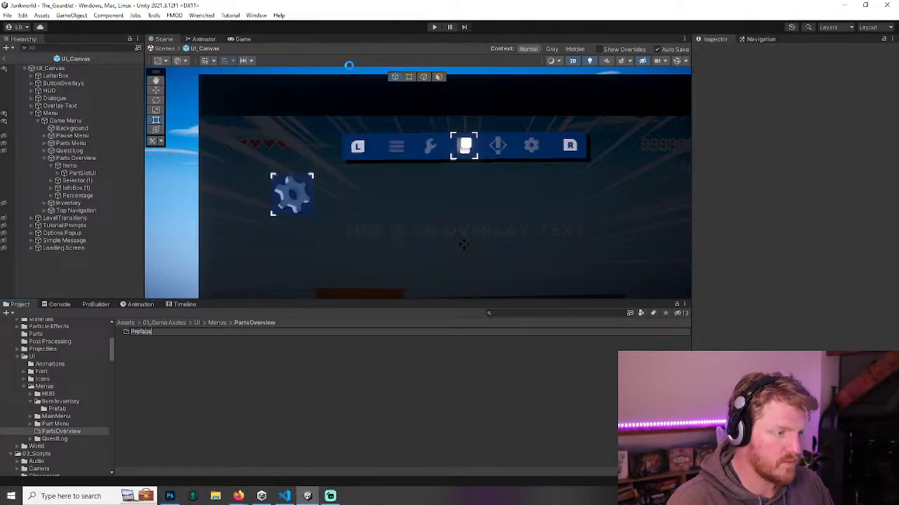
{"action": "key", "text": "Return"}
{"action": "left_click_drag", "start_coordinate": [141, 340], "coordinate": [267, 353]}
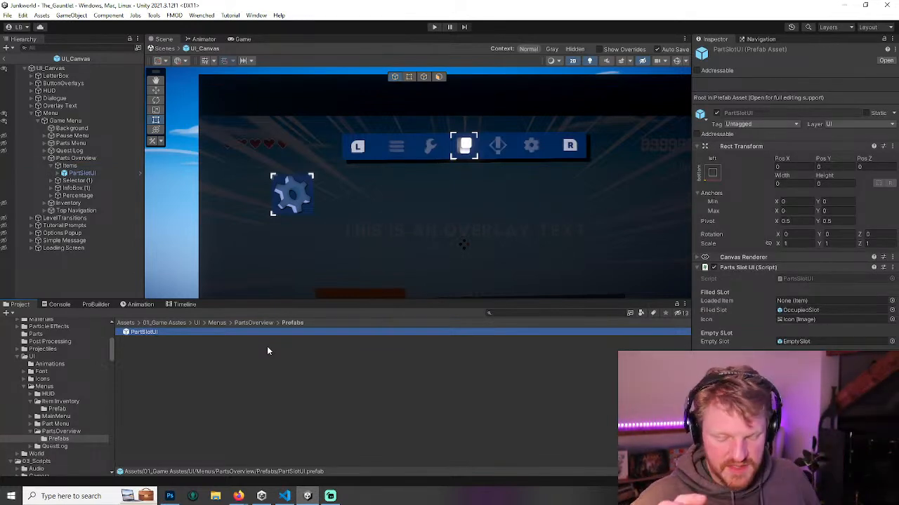
- Duplicate the PartSlotUI object under Parts Overview's Items until there are twelve slots
{"action": "left_click", "coordinate": [89, 158]}
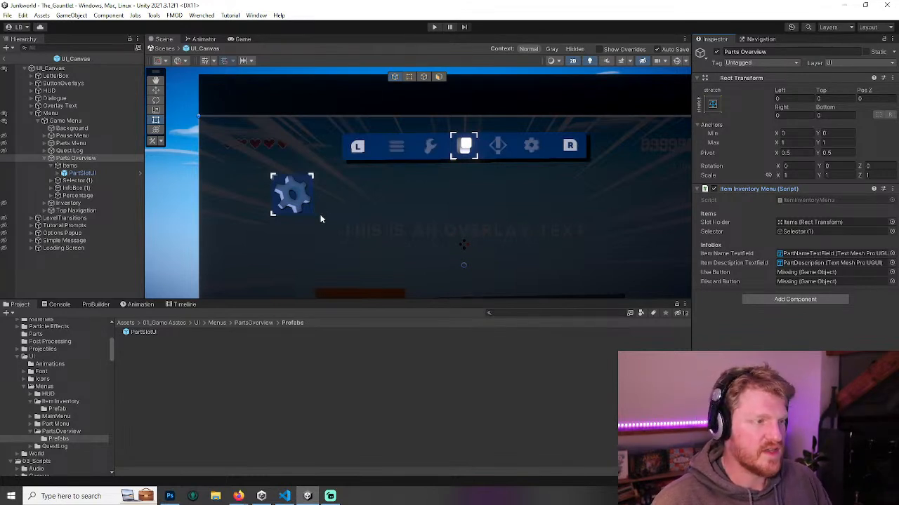
{"action": "left_click", "coordinate": [81, 173]}
{"action": "key", "text": "ctrl+d"}
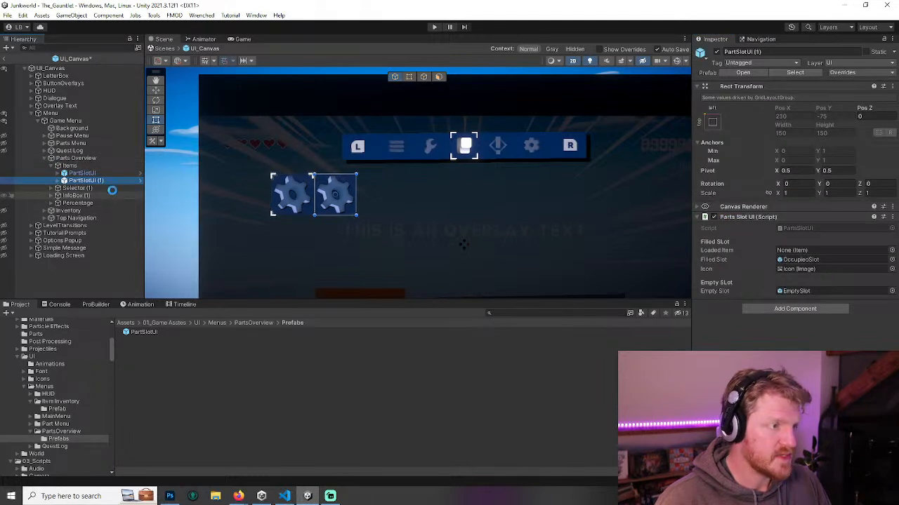
{"action": "key", "text": "ctrl+d"}
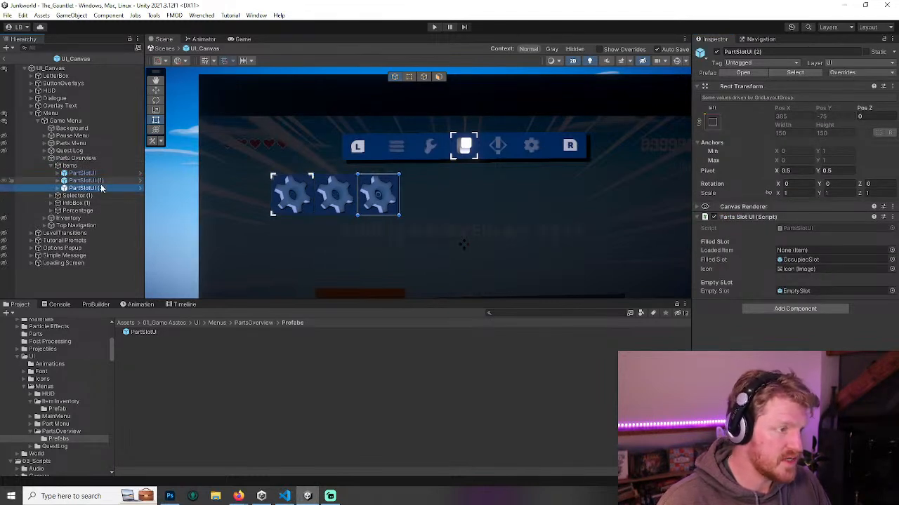
{"action": "left_click", "coordinate": [81, 173], "text": "shift"}
{"action": "key", "text": "ctrl+d"}
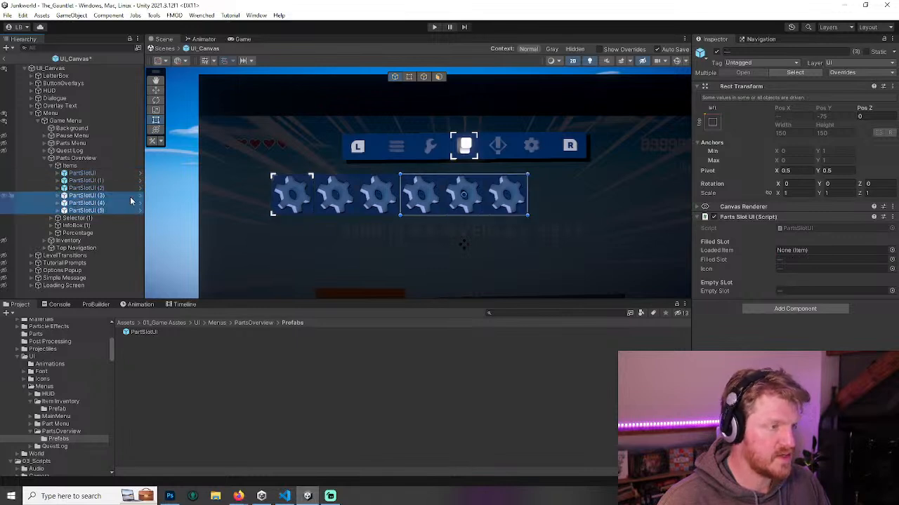
{"action": "key", "text": "ctrl+d"}
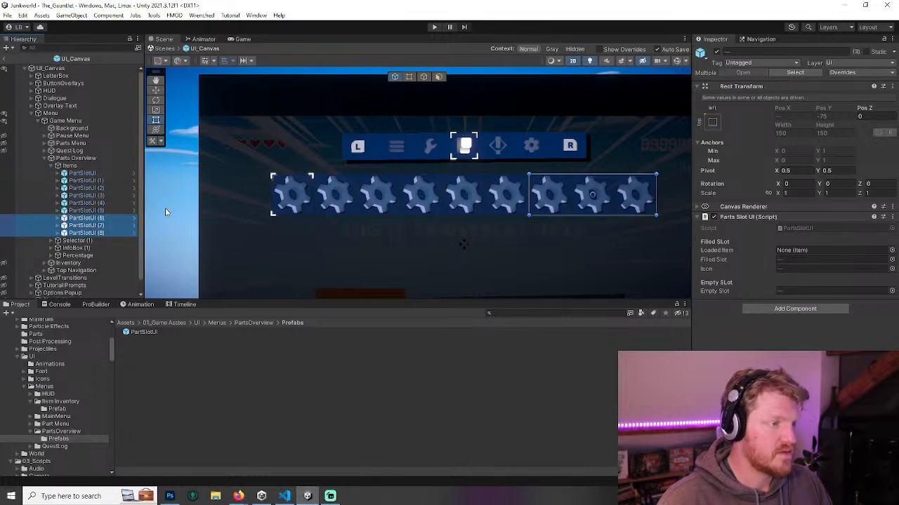
{"action": "key", "text": "ctrl+d"}
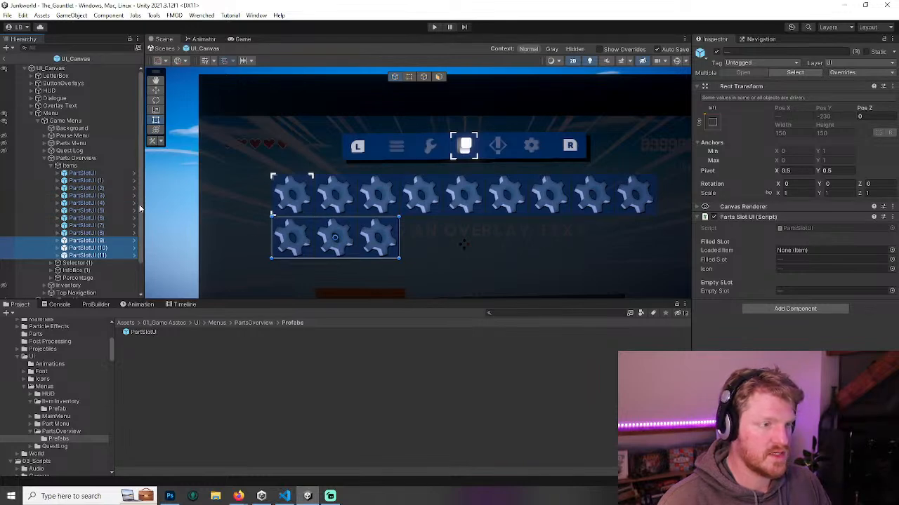
- Set the Grid Layout Group cell size of Items to 200 by 200
{"action": "left_click", "coordinate": [70, 165]}
{"action": "scroll", "coordinate": [669, 226], "scroll_direction": "down", "scroll_amount": 2}
{"action": "scroll", "coordinate": [655, 227], "scroll_direction": "up", "scroll_amount": 1}
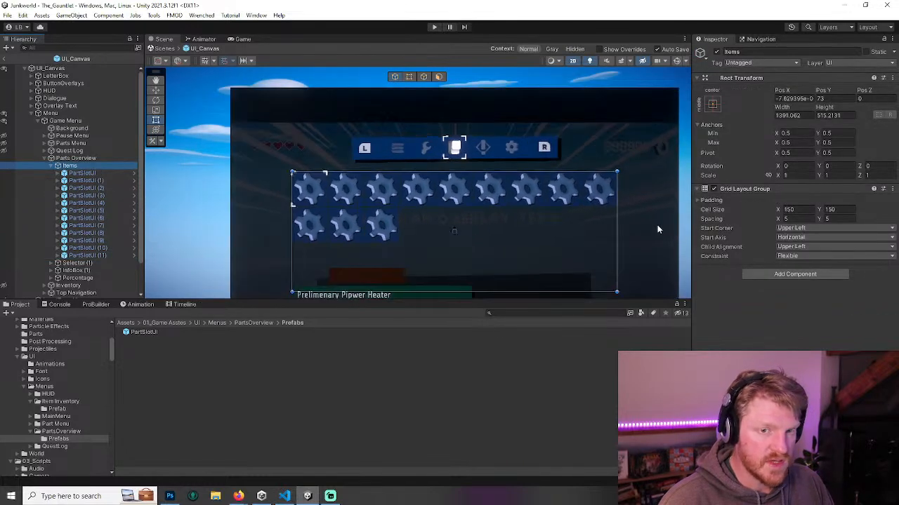
{"action": "left_click", "coordinate": [781, 210]}
{"action": "type", "text": "200"}
{"action": "key", "text": "Tab"}
{"action": "type", "text": "200"}
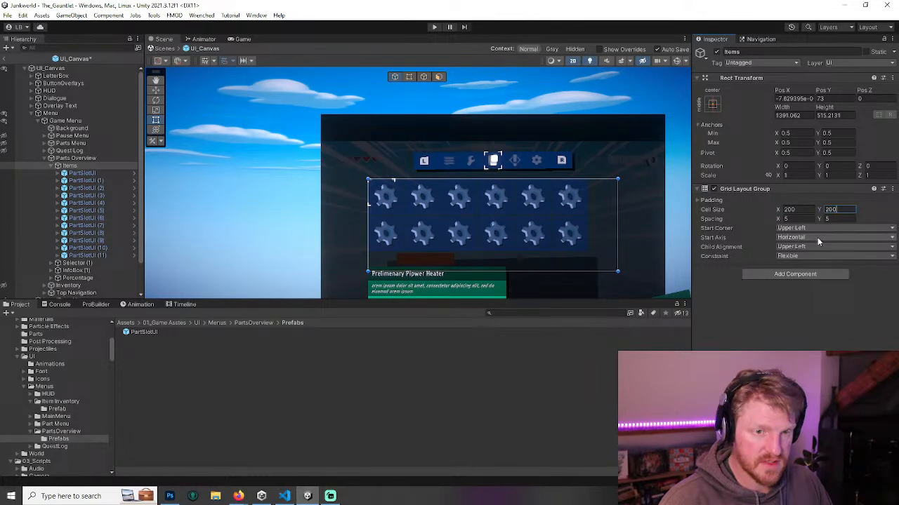
- Keep the Items grid's Start Corner at Upper Left and set its Child Alignment to Middle Center
{"action": "left_click", "coordinate": [811, 238]}
{"action": "left_click", "coordinate": [824, 231]}
{"action": "left_click", "coordinate": [824, 229]}
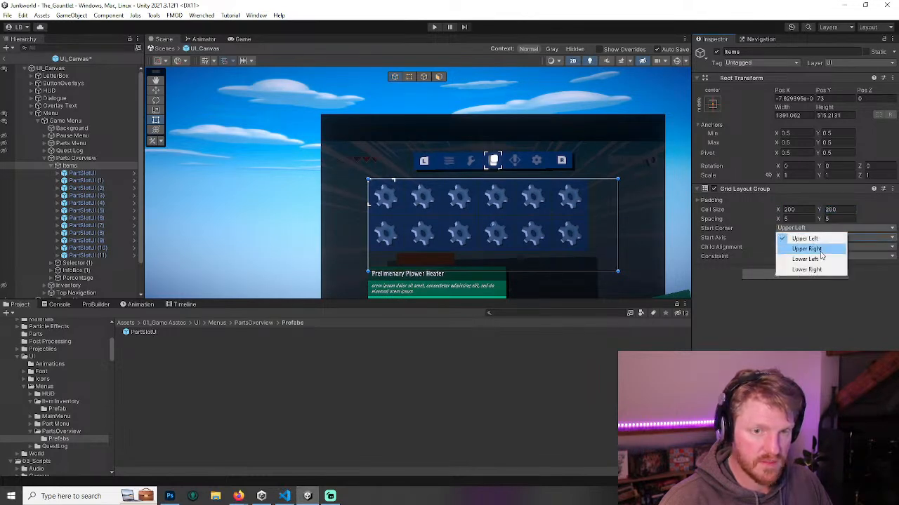
{"action": "left_click", "coordinate": [828, 241]}
{"action": "left_click", "coordinate": [835, 247]}
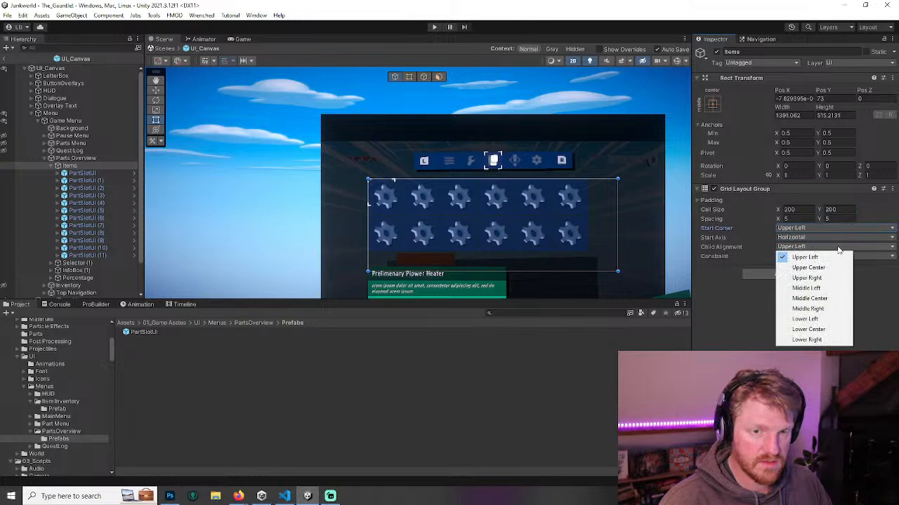
{"action": "left_click", "coordinate": [829, 299]}
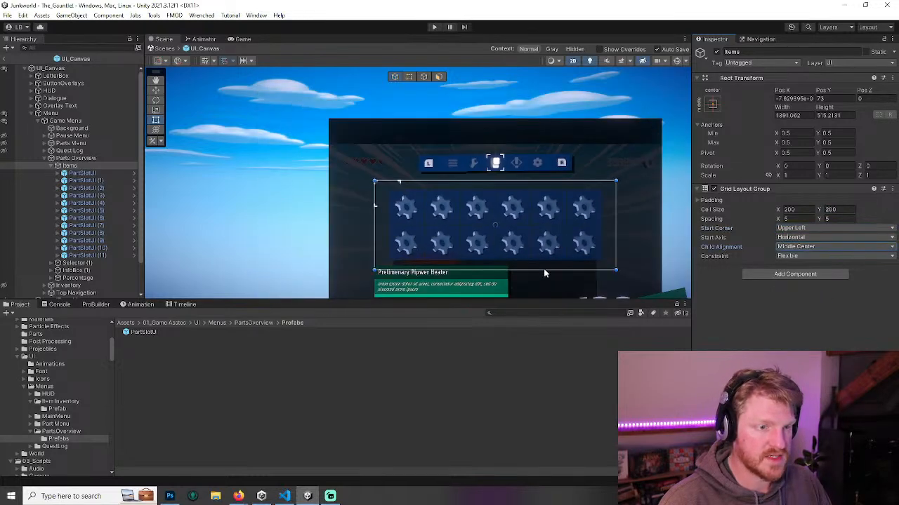
- Move the Items grid up to a Pos Y of about 115
{"action": "scroll", "coordinate": [543, 274], "scroll_direction": "down", "scroll_amount": 6}
{"action": "middle_click_drag", "start_coordinate": [545, 274], "coordinate": [481, 257]}
{"action": "scroll", "coordinate": [462, 197], "scroll_direction": "up", "scroll_amount": 6}
{"action": "scroll", "coordinate": [477, 239], "scroll_direction": "up", "scroll_amount": 2}
{"action": "left_click_drag", "start_coordinate": [463, 201], "coordinate": [464, 193]}
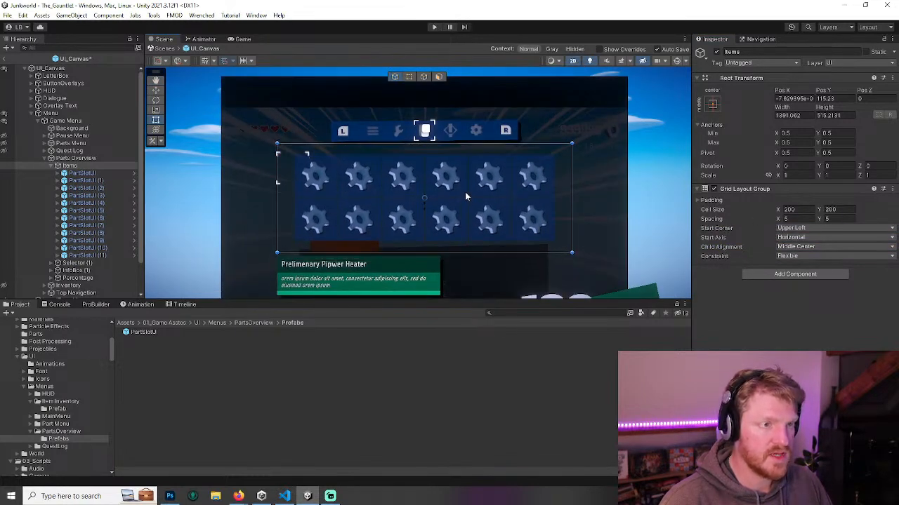
- Resize Selector (1) to 200 by 200 and place it over the first part slot, at about X -513, Y 216
{"action": "left_click", "coordinate": [51, 165]}
{"action": "left_click", "coordinate": [76, 173]}
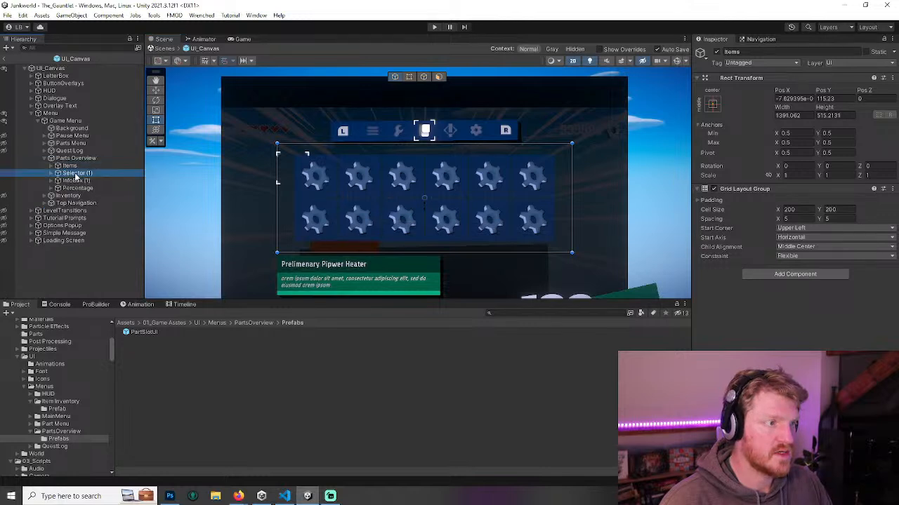
{"action": "left_click", "coordinate": [804, 115]}
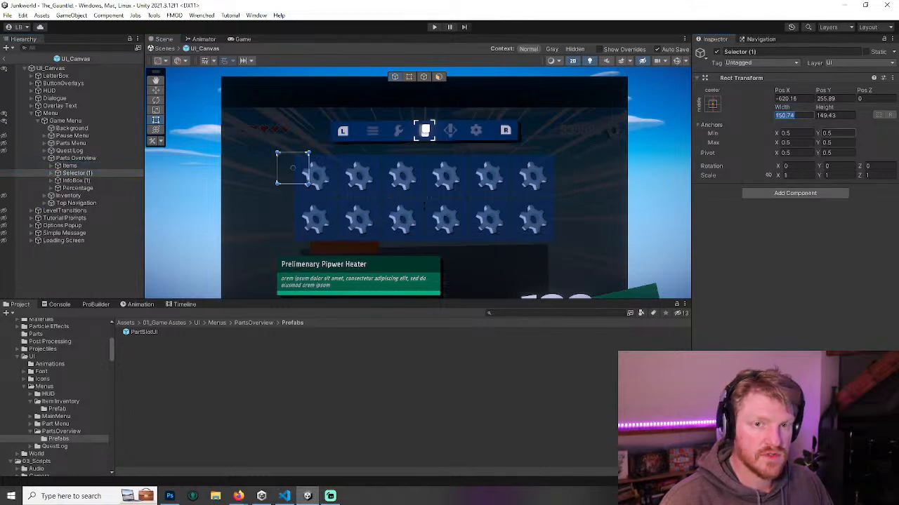
{"action": "type", "text": "200"}
{"action": "key", "text": "Tab"}
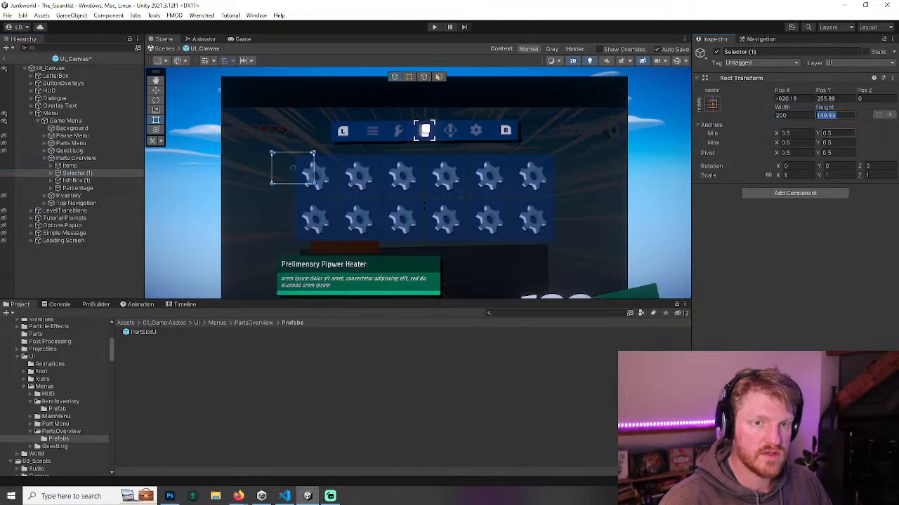
{"action": "type", "text": "200"}
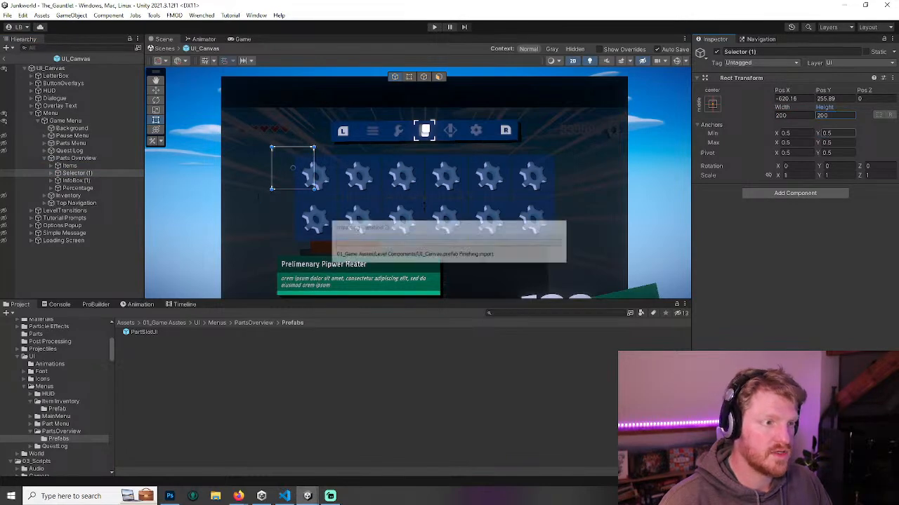
{"action": "scroll", "coordinate": [303, 169], "scroll_direction": "up", "scroll_amount": 2}
{"action": "left_click_drag", "start_coordinate": [303, 168], "coordinate": [333, 186]}
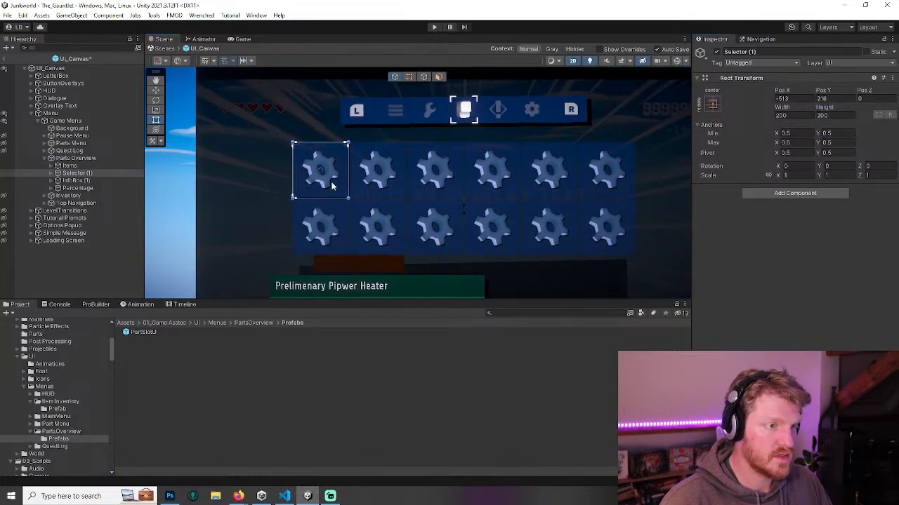
- Duplicate the Selector (1) object under Parts Overview
{"action": "key", "text": "ctrl+d"}
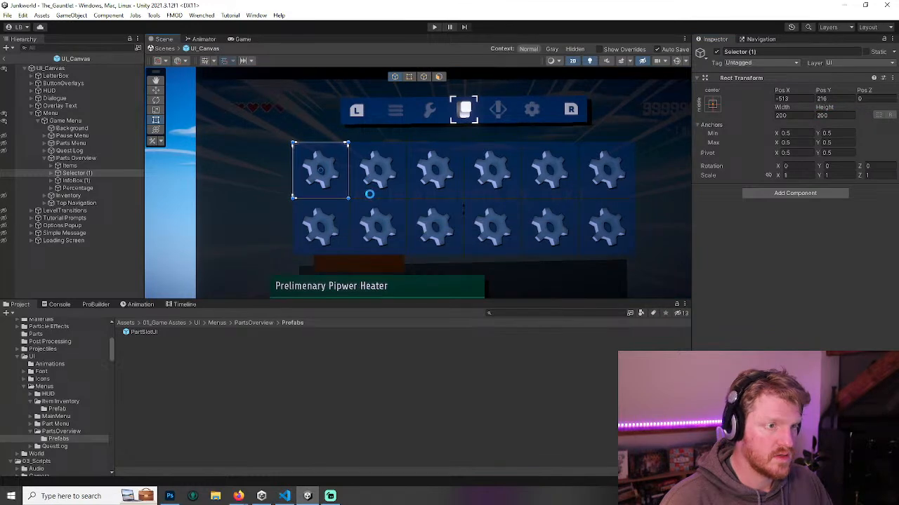
{"action": "scroll", "coordinate": [370, 193], "scroll_direction": "up", "scroll_amount": 3}
{"action": "scroll", "coordinate": [366, 190], "scroll_direction": "down", "scroll_amount": 2}
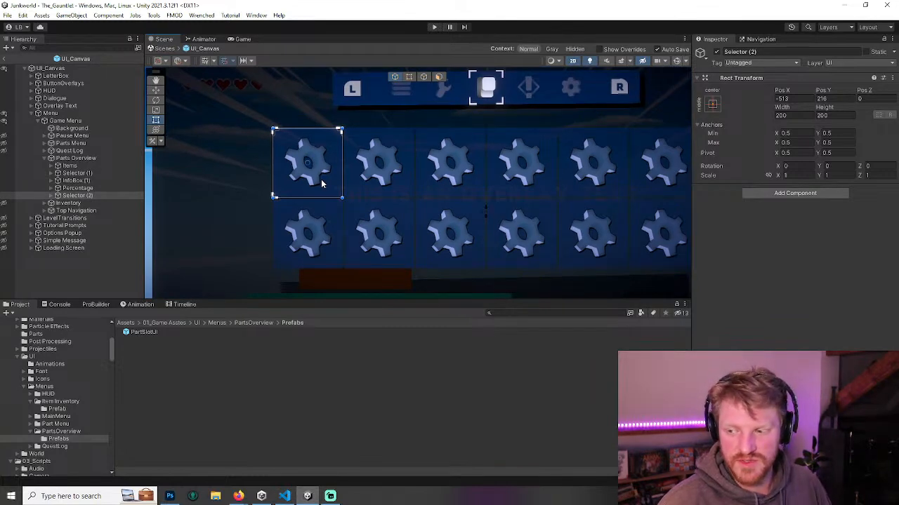
- Move InfoBox (1) just below the slot grid, aligned with its left edge, at about X -228, Y -244
{"action": "scroll", "coordinate": [455, 204], "scroll_direction": "down", "scroll_amount": 3}
{"action": "middle_click_drag", "start_coordinate": [535, 231], "coordinate": [510, 211]}
{"action": "left_click", "coordinate": [76, 181]}
{"action": "left_click_drag", "start_coordinate": [395, 255], "coordinate": [415, 245]}
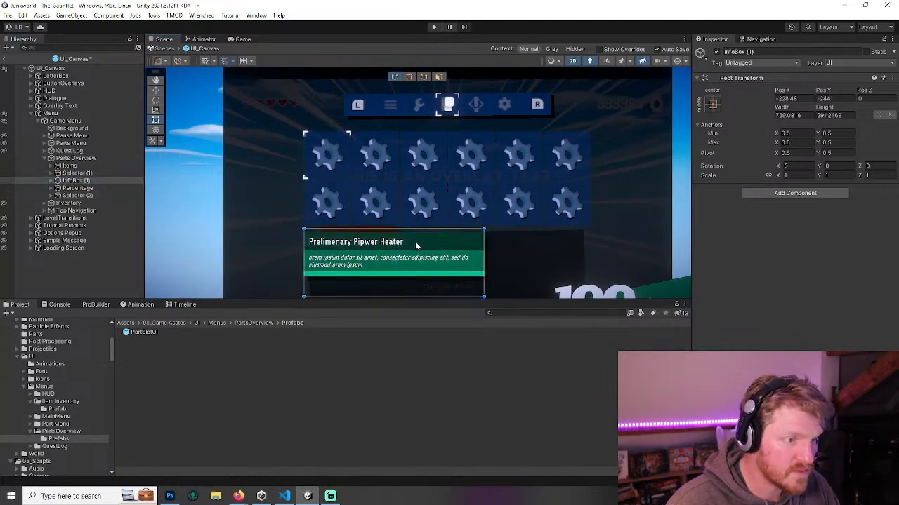
{"action": "left_click_drag", "start_coordinate": [567, 265], "coordinate": [331, 220]}
{"action": "scroll", "coordinate": [432, 249], "scroll_direction": "up", "scroll_amount": 3}
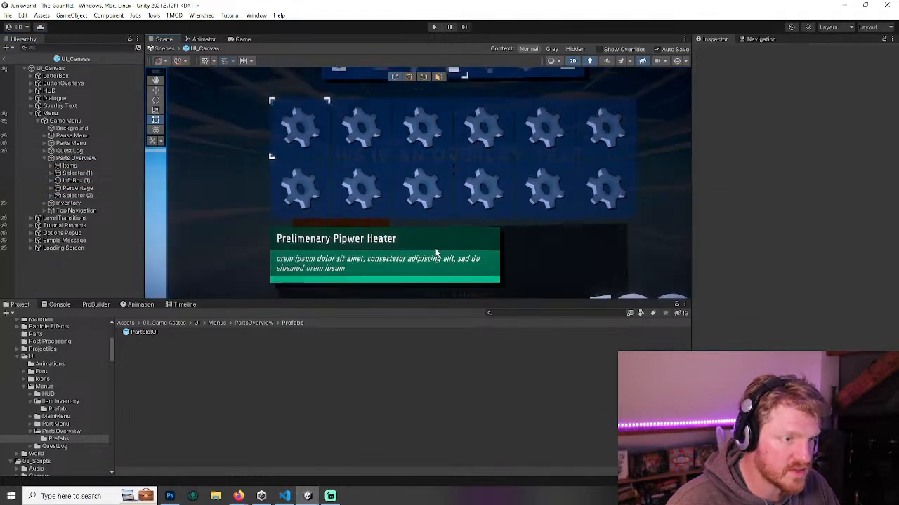
{"action": "scroll", "coordinate": [435, 249], "scroll_direction": "down", "scroll_amount": 3}
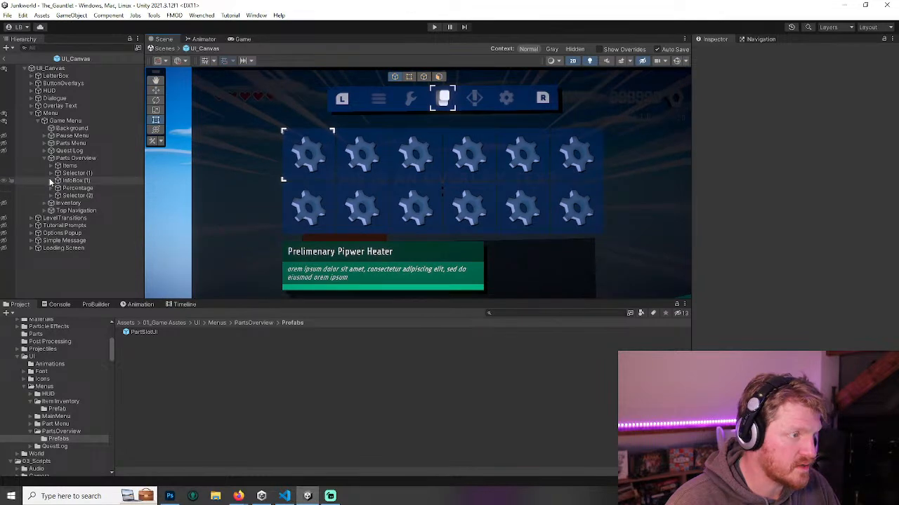
- Open the PartSlotUI prefab in isolation and inspect its root, OccupiedSlot and Icon objects
{"action": "double_click", "coordinate": [149, 331]}
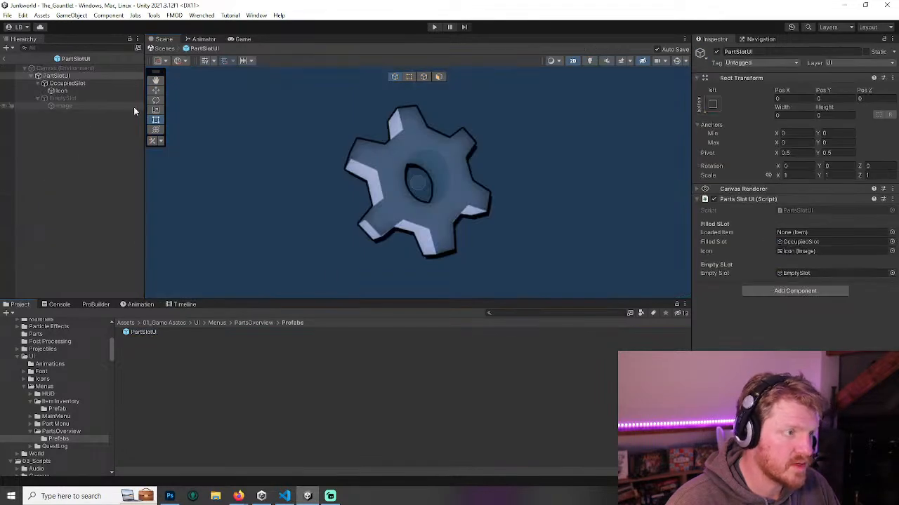
{"action": "scroll", "coordinate": [407, 179], "scroll_direction": "down", "scroll_amount": 10}
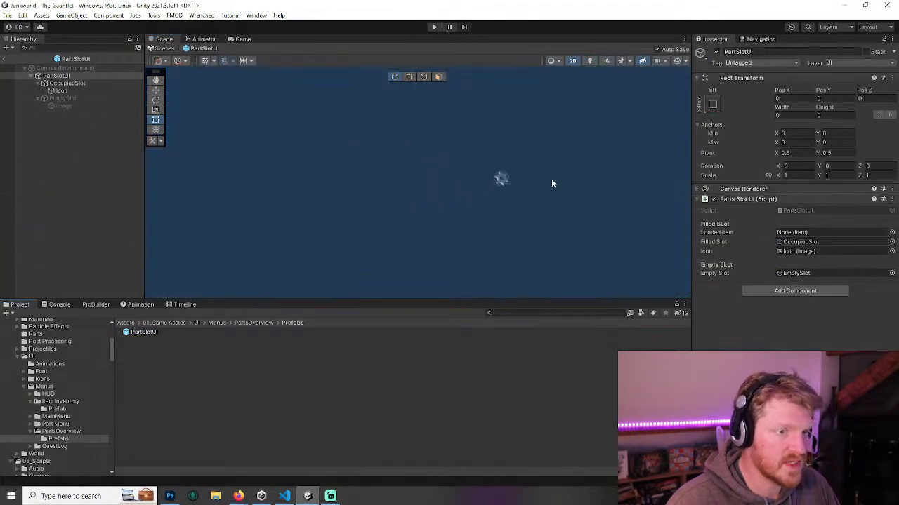
{"action": "left_click", "coordinate": [86, 83]}
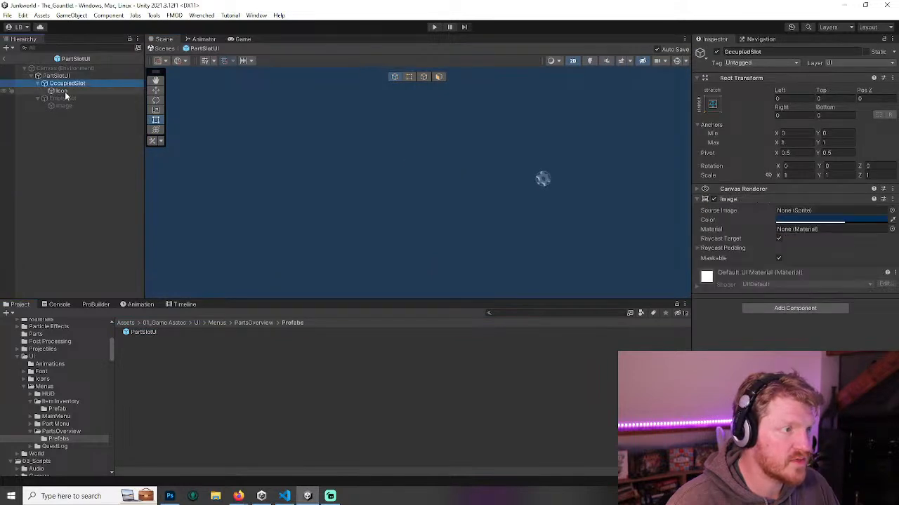
{"action": "scroll", "coordinate": [585, 181], "scroll_direction": "down", "scroll_amount": 5}
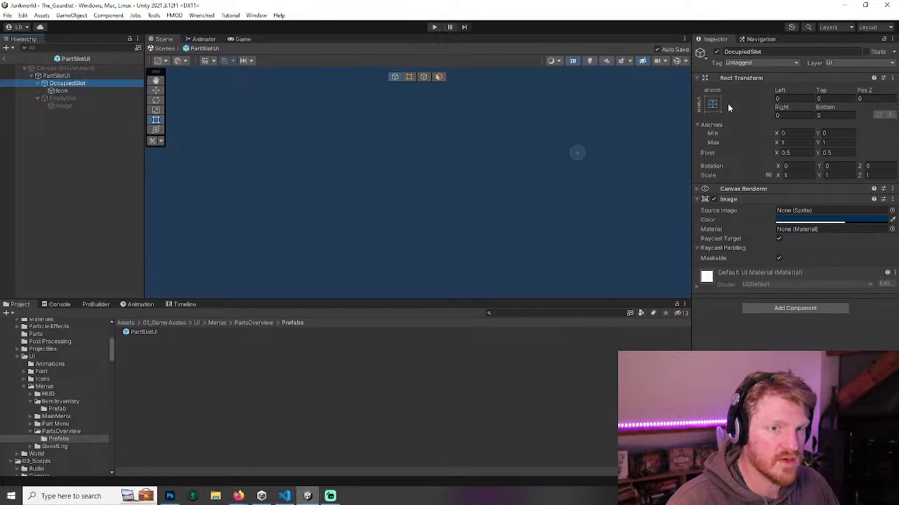
{"action": "middle_click_drag", "start_coordinate": [605, 149], "coordinate": [458, 179]}
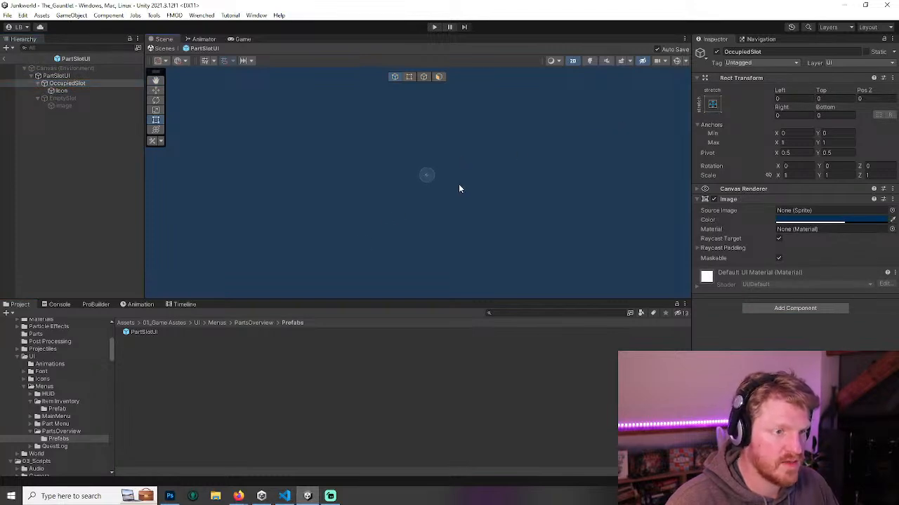
{"action": "scroll", "coordinate": [454, 186], "scroll_direction": "up", "scroll_amount": 10}
{"action": "left_click", "coordinate": [70, 92]}
{"action": "left_click", "coordinate": [69, 82]}
{"action": "left_click", "coordinate": [66, 71]}
{"action": "left_click", "coordinate": [66, 76]}
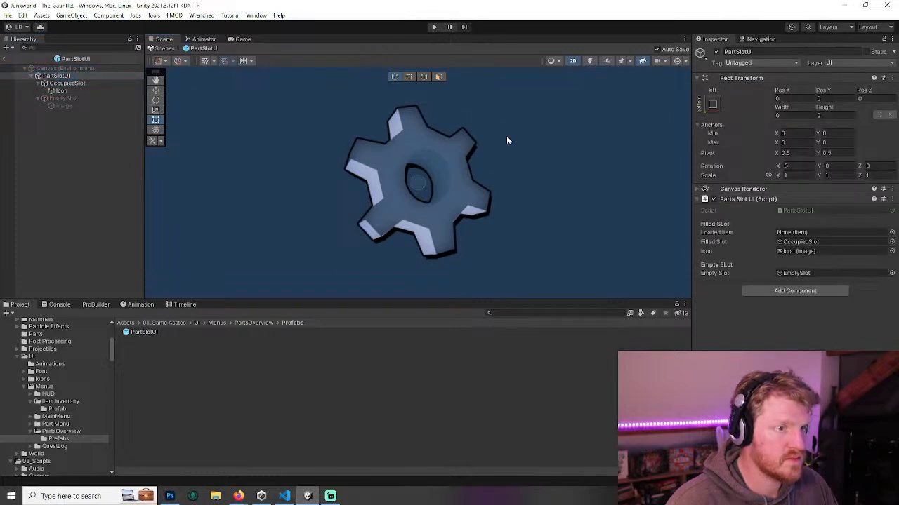
{"action": "left_click", "coordinate": [520, 189]}
{"action": "left_click", "coordinate": [59, 77]}
{"action": "left_click", "coordinate": [517, 164]}
{"action": "left_click", "coordinate": [4, 59]}
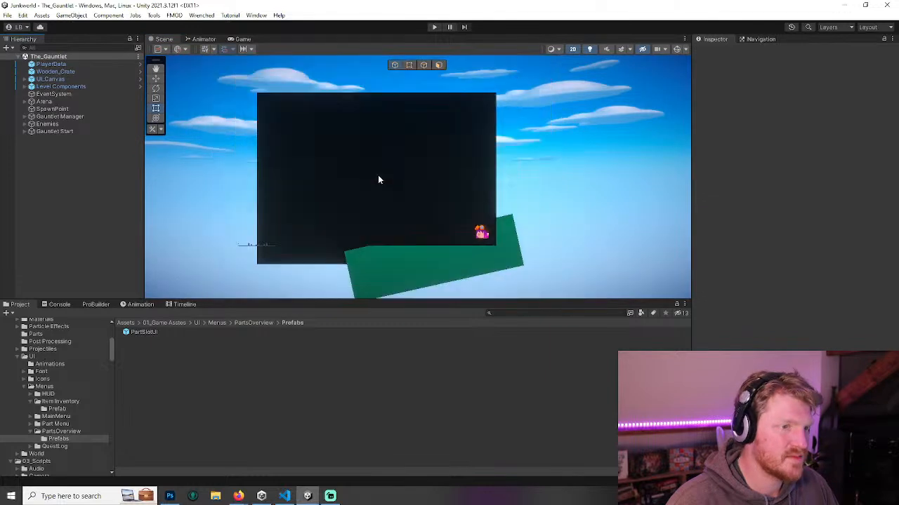
- Open the UI_Canvas prefab and hide the Pause Menu, Parts Menu, Quest Log and Inventory, leaving Parts Overview visible
{"action": "left_click", "coordinate": [139, 87]}
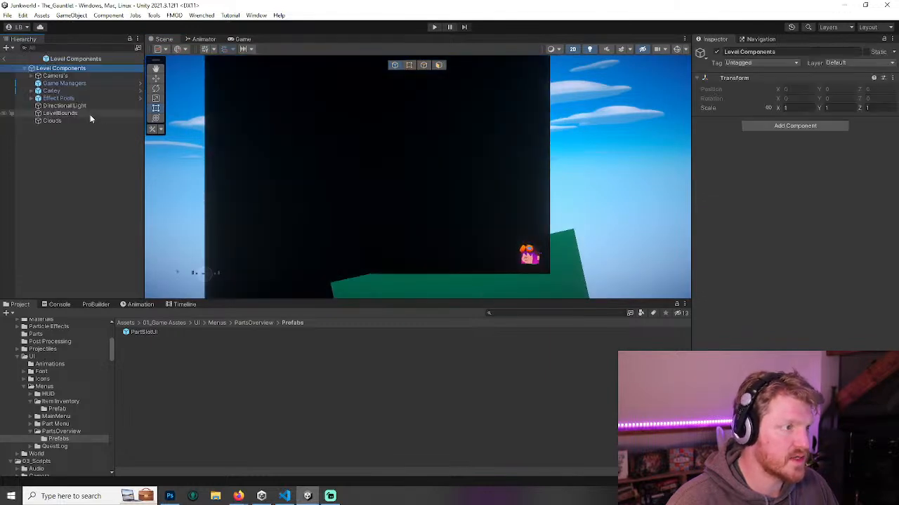
{"action": "left_click", "coordinate": [4, 59]}
{"action": "left_click", "coordinate": [139, 79]}
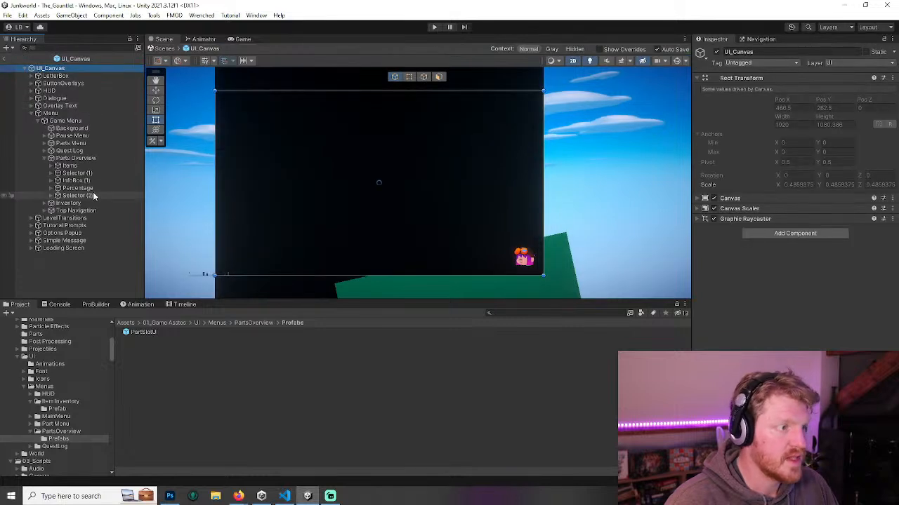
{"action": "left_click", "coordinate": [4, 241]}
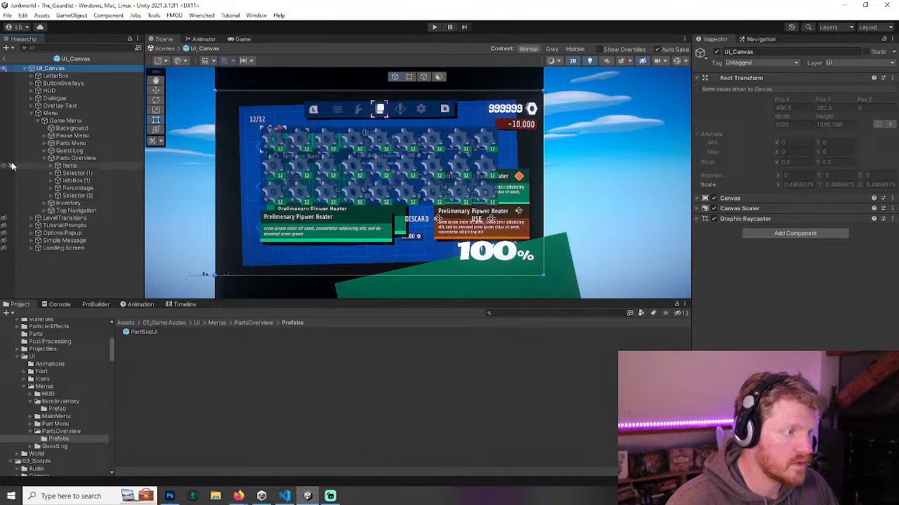
{"action": "left_click", "coordinate": [5, 137]}
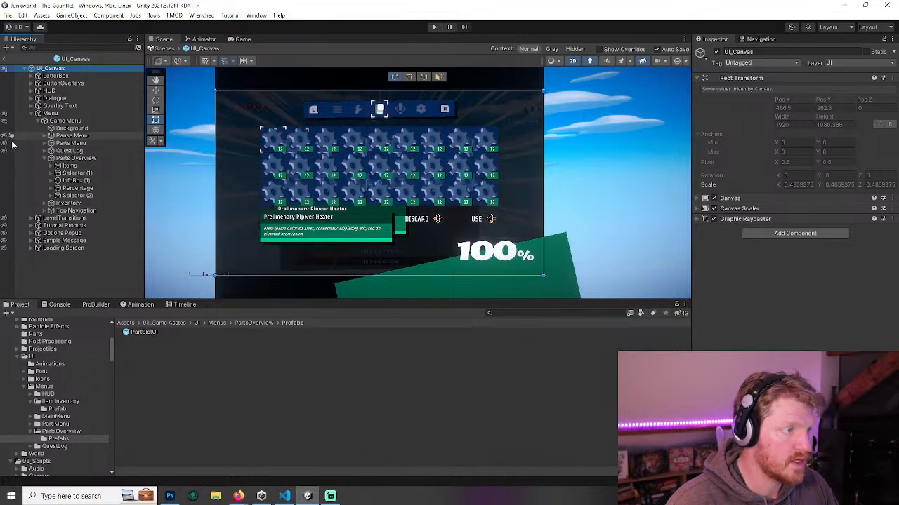
{"action": "left_click", "coordinate": [53, 166]}
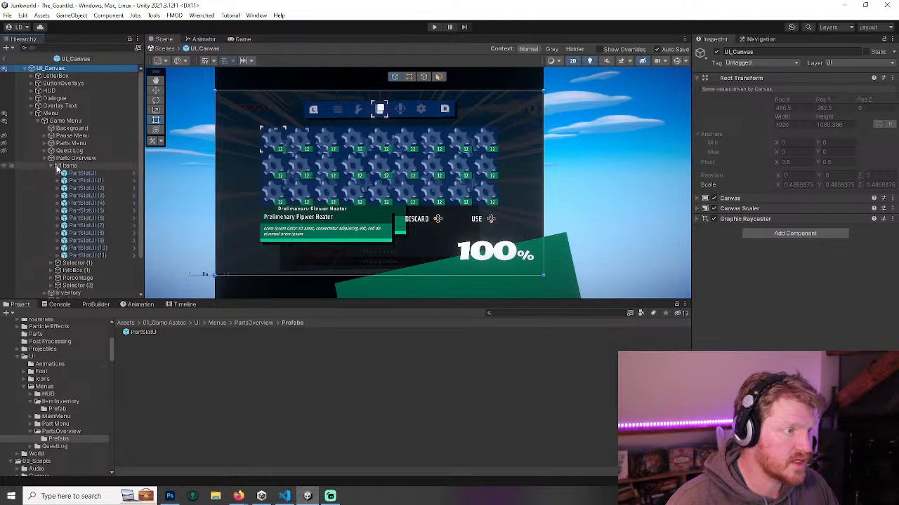
{"action": "left_click", "coordinate": [134, 173]}
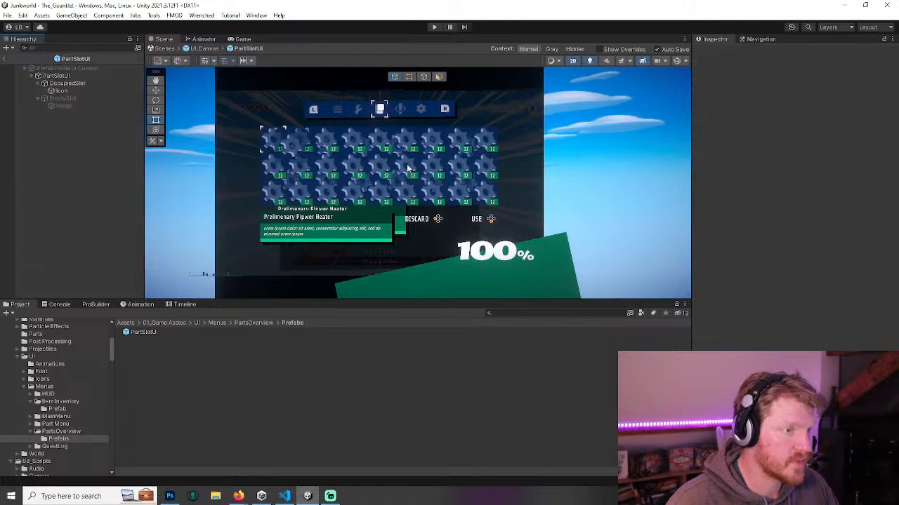
{"action": "left_click", "coordinate": [5, 58]}
{"action": "scroll", "coordinate": [28, 175], "scroll_direction": "down", "scroll_amount": 2}
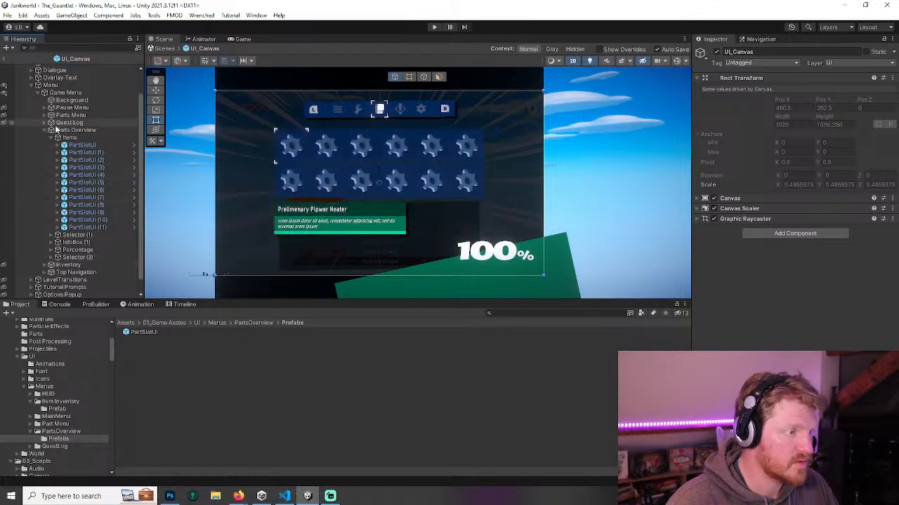
- Open the first PartSlotUI in context and recolour the OccupiedSlot image with the dark green sampled from the info box header
{"action": "scroll", "coordinate": [325, 158], "scroll_direction": "up", "scroll_amount": 3}
{"action": "scroll", "coordinate": [329, 152], "scroll_direction": "up", "scroll_amount": 1}
{"action": "middle_click_drag", "start_coordinate": [328, 152], "coordinate": [425, 151]}
{"action": "scroll", "coordinate": [405, 134], "scroll_direction": "up", "scroll_amount": 3}
{"action": "left_click_drag", "start_coordinate": [404, 300], "coordinate": [388, 404]}
{"action": "scroll", "coordinate": [393, 230], "scroll_direction": "down", "scroll_amount": 4}
{"action": "middle_click_drag", "start_coordinate": [416, 188], "coordinate": [407, 262]}
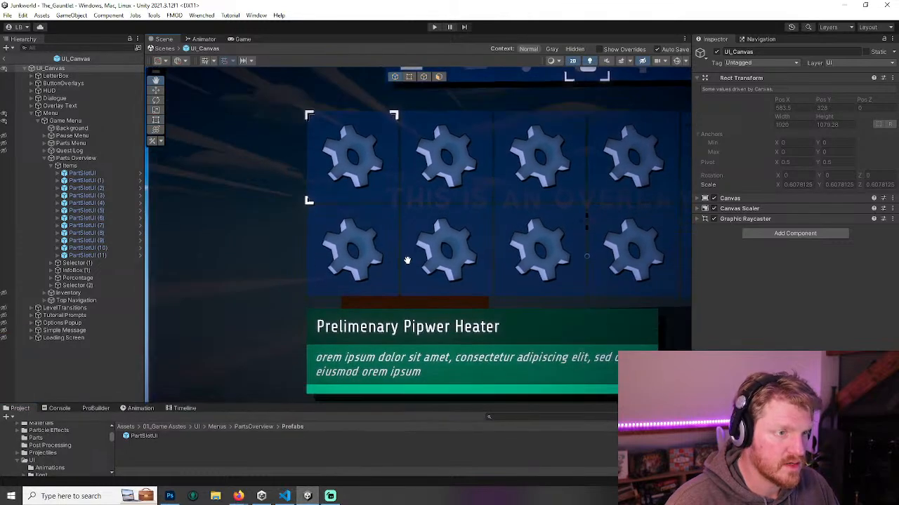
{"action": "left_click", "coordinate": [139, 173]}
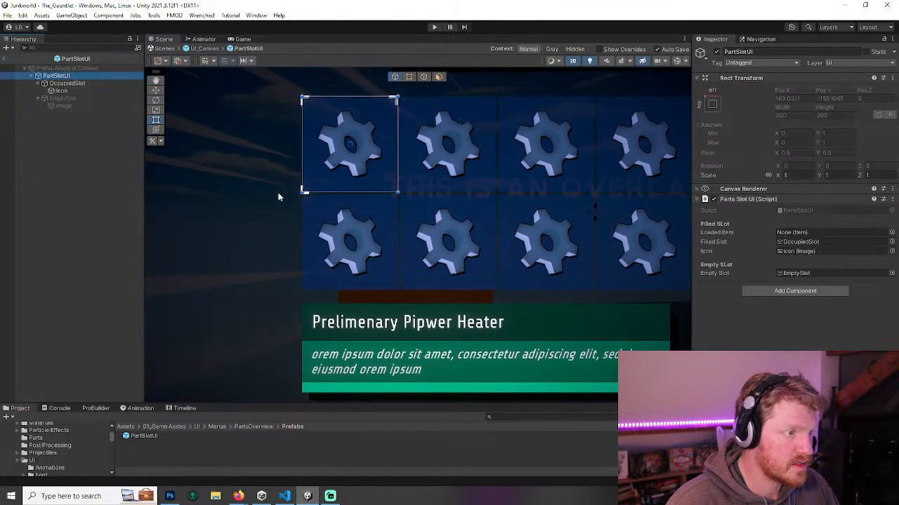
{"action": "left_click", "coordinate": [68, 84]}
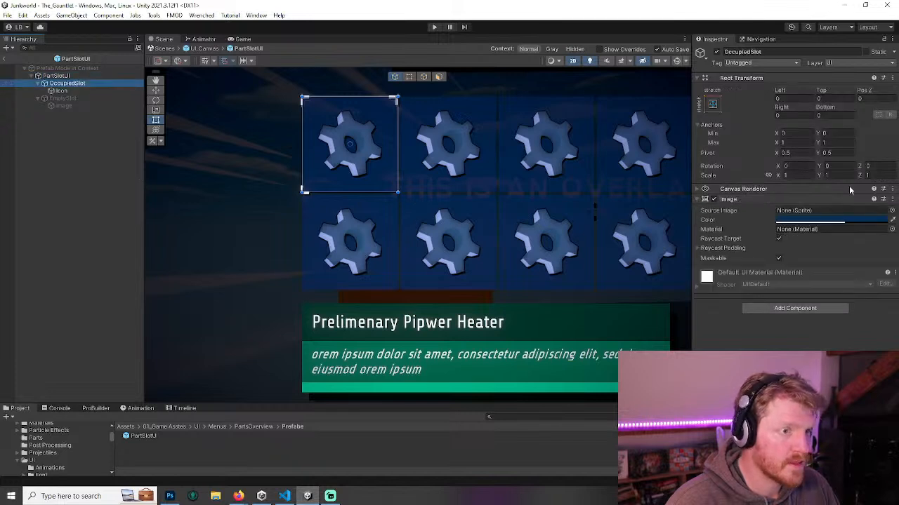
{"action": "left_click", "coordinate": [892, 220]}
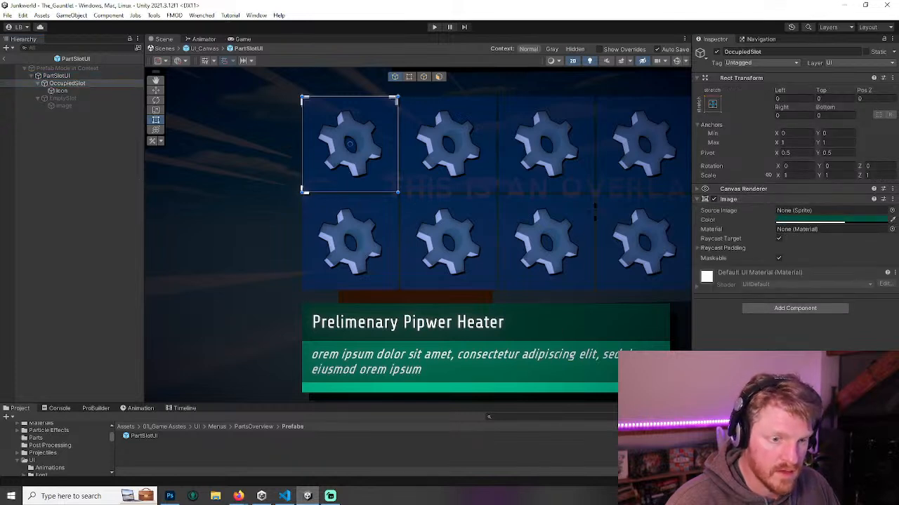
{"action": "left_click", "coordinate": [562, 330]}
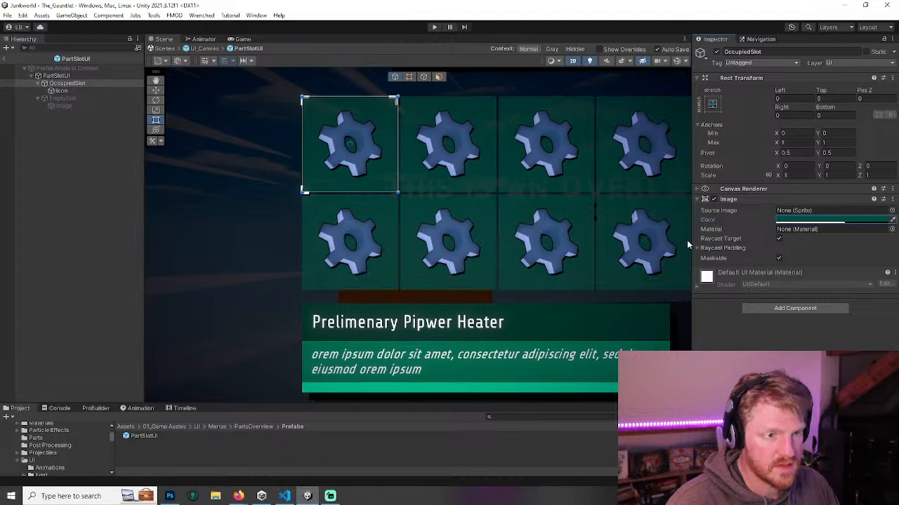
- Switch to Photoshop to compare the slots with the CraftMenu_V2.psd mock-up, and return to the UI_Canvas prefab in Unity
{"action": "left_click", "coordinate": [169, 496]}
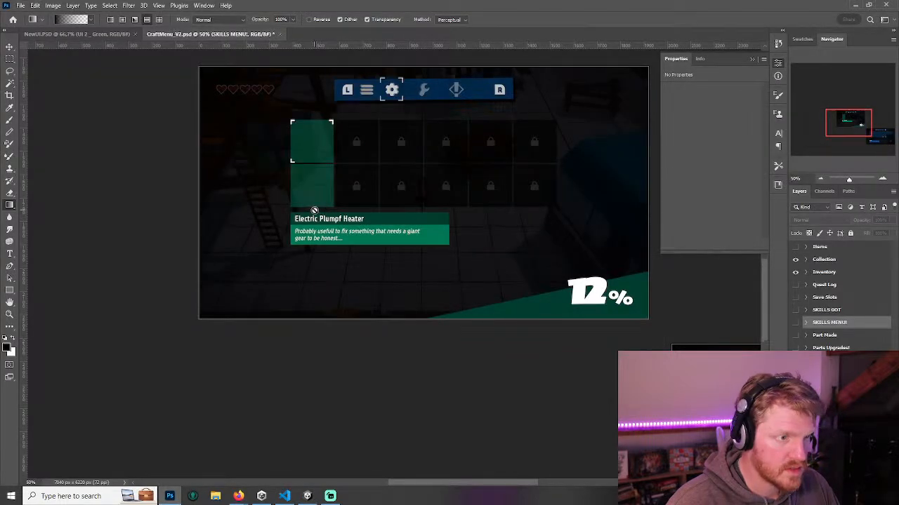
{"action": "left_click", "coordinate": [307, 496]}
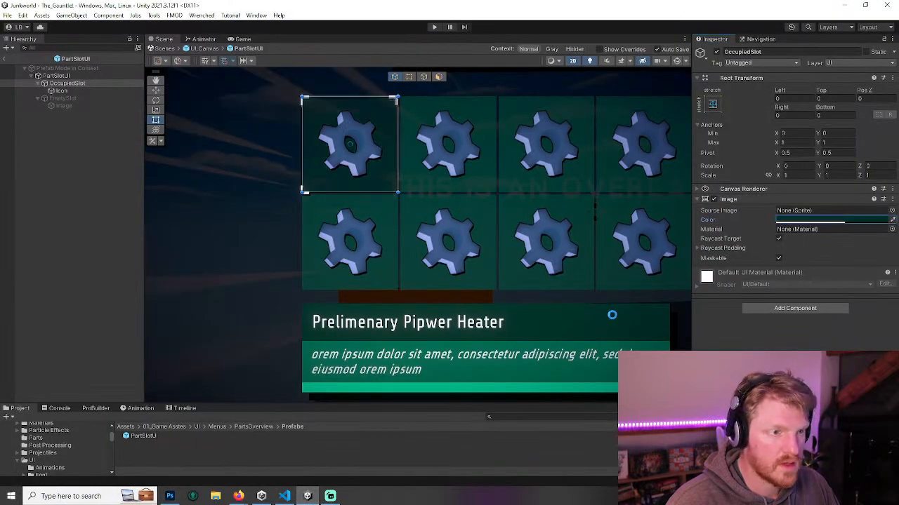
{"action": "left_click", "coordinate": [6, 59]}
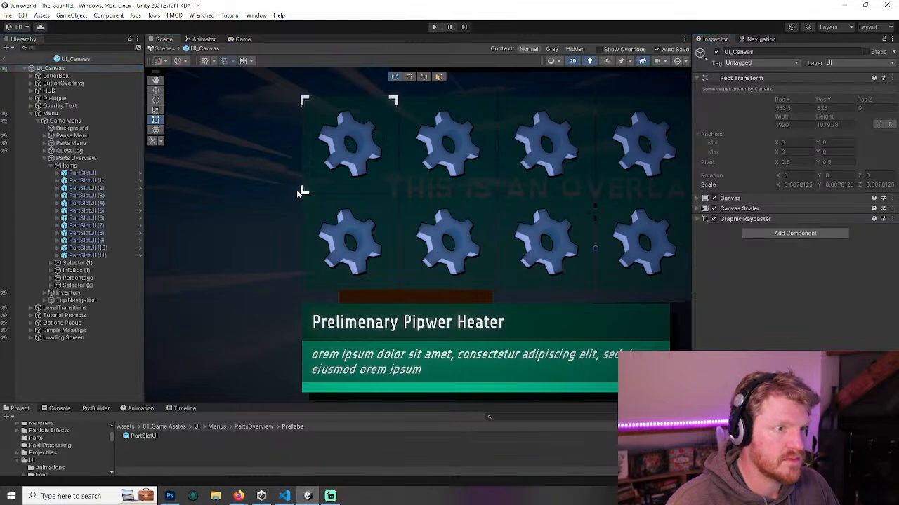
- Review the whole Parts Overview layout on the canvas, including the slot grid, info box and percentage
{"action": "scroll", "coordinate": [563, 206], "scroll_direction": "down", "scroll_amount": 2}
{"action": "scroll", "coordinate": [534, 211], "scroll_direction": "up", "scroll_amount": 2}
{"action": "scroll", "coordinate": [491, 225], "scroll_direction": "down", "scroll_amount": 2}
{"action": "scroll", "coordinate": [462, 237], "scroll_direction": "up", "scroll_amount": 1}
{"action": "middle_click_drag", "start_coordinate": [461, 237], "coordinate": [466, 236]}
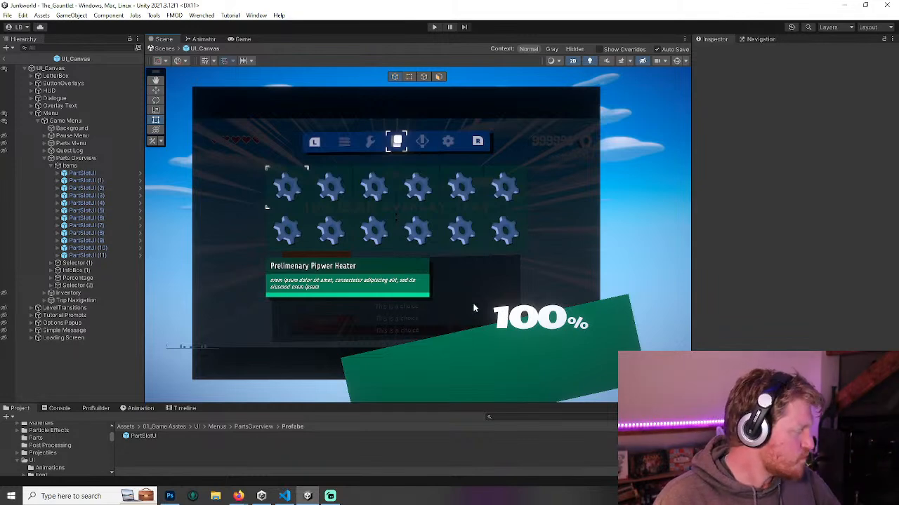
{"action": "scroll", "coordinate": [483, 276], "scroll_direction": "up", "scroll_amount": 3}
{"action": "scroll", "coordinate": [473, 281], "scroll_direction": "down", "scroll_amount": 2}
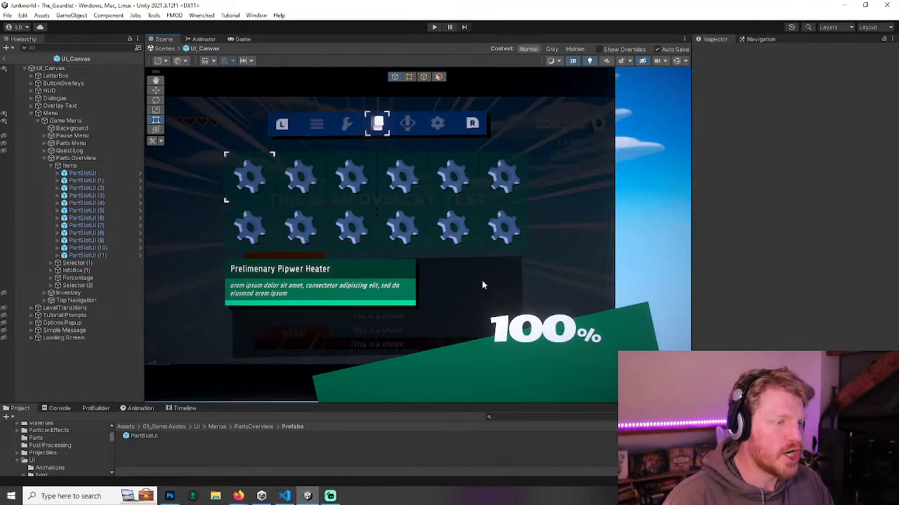
{"action": "scroll", "coordinate": [481, 281], "scroll_direction": "down", "scroll_amount": 3}
{"action": "scroll", "coordinate": [426, 273], "scroll_direction": "up", "scroll_amount": 3}
{"action": "left_click", "coordinate": [49, 158]}
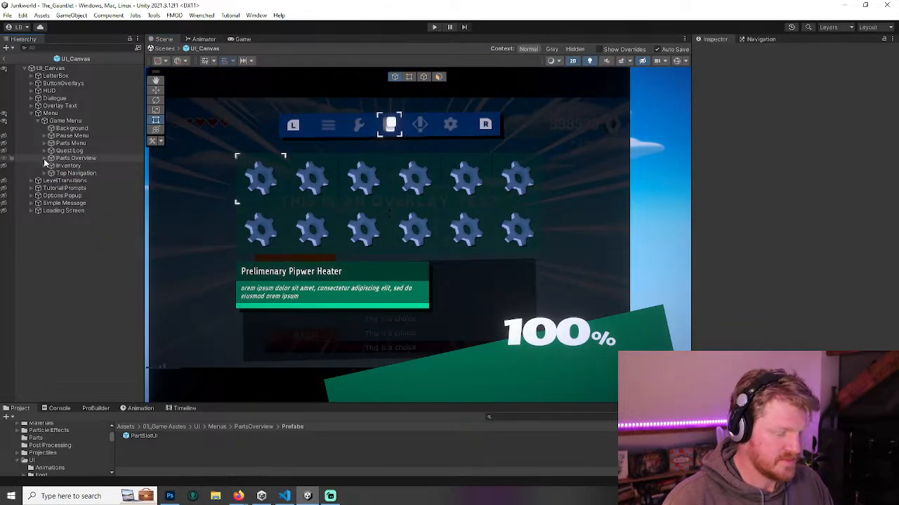
{"action": "scroll", "coordinate": [523, 257], "scroll_direction": "down", "scroll_amount": 2}
{"action": "scroll", "coordinate": [528, 257], "scroll_direction": "up", "scroll_amount": 3}
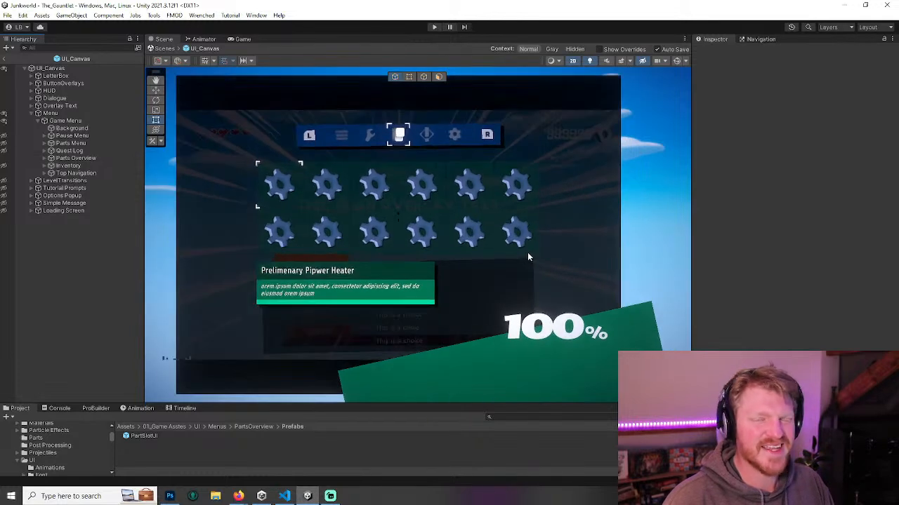
{"action": "scroll", "coordinate": [528, 258], "scroll_direction": "down", "scroll_amount": 2}
{"action": "scroll", "coordinate": [528, 257], "scroll_direction": "up", "scroll_amount": 3}
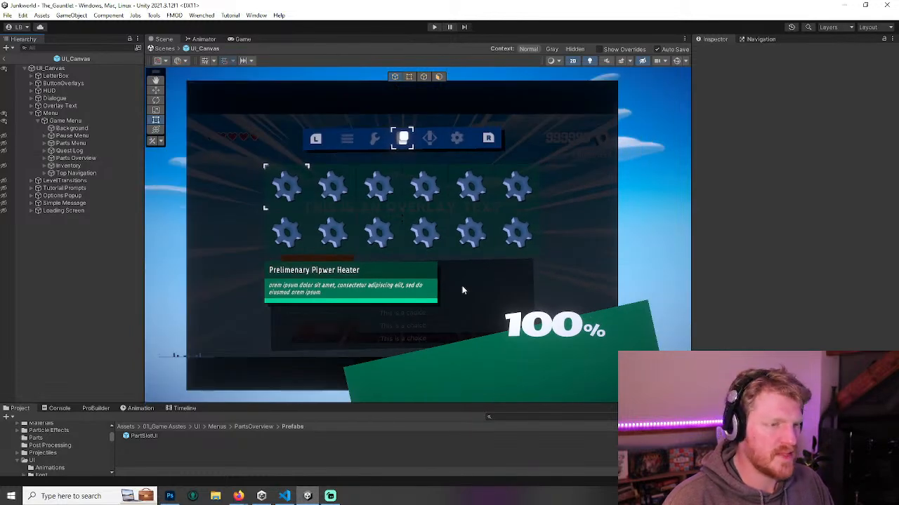
{"action": "middle_click_drag", "start_coordinate": [476, 268], "coordinate": [517, 280]}
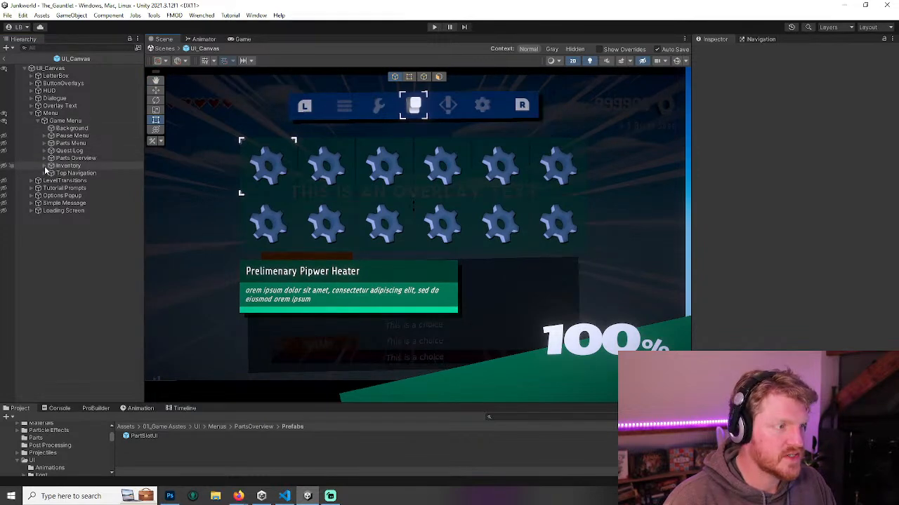
- Remove the Item Inventory Menu script component from the Inventory object
{"action": "left_click", "coordinate": [45, 166]}
{"action": "left_click", "coordinate": [69, 166]}
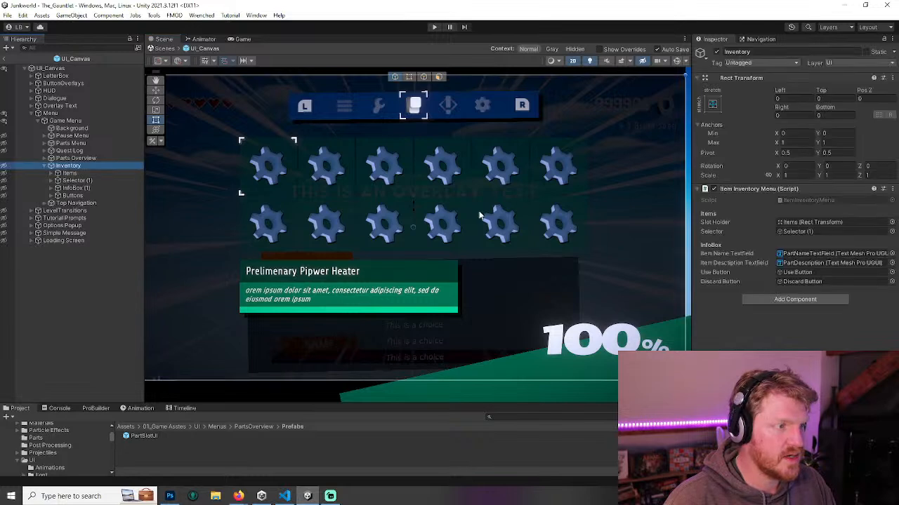
{"action": "right_click", "coordinate": [787, 194]}
{"action": "left_click", "coordinate": [827, 210]}
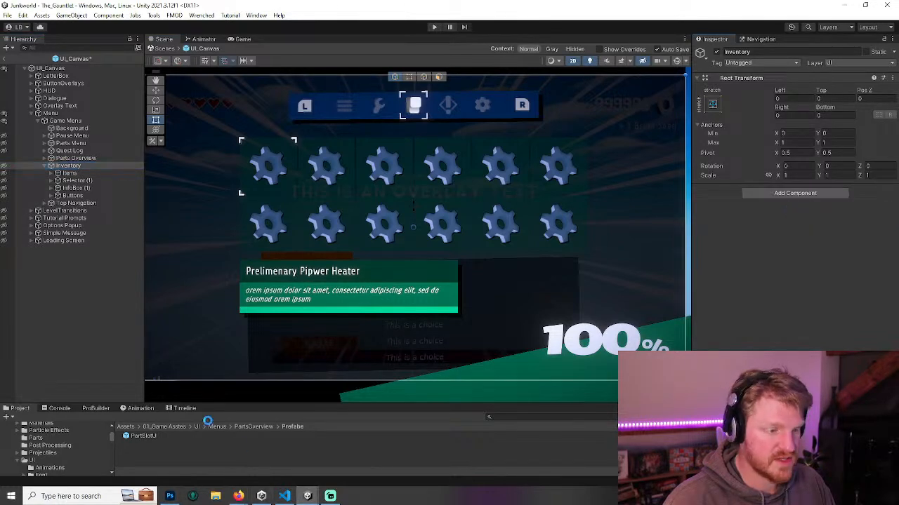
- Create a C# script named PartsOverviewMenu in the 03_Scripts/UI/Menus/PartsOverview folder
{"action": "left_click_drag", "start_coordinate": [282, 364], "coordinate": [280, 278]}
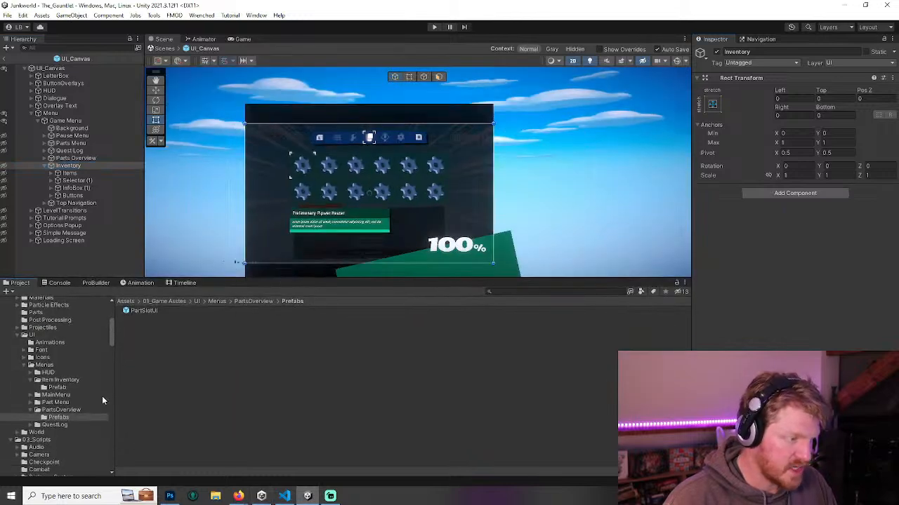
{"action": "scroll", "coordinate": [62, 390], "scroll_direction": "down", "scroll_amount": 10}
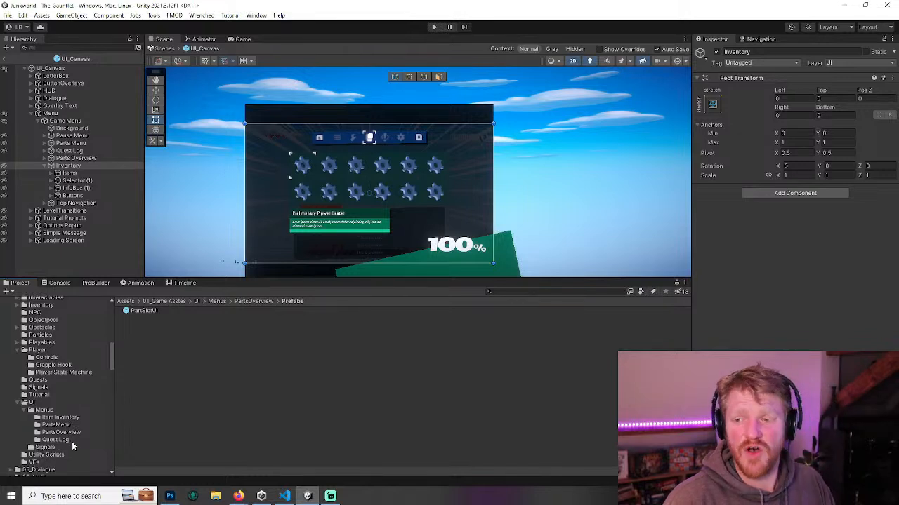
{"action": "left_click", "coordinate": [61, 433]}
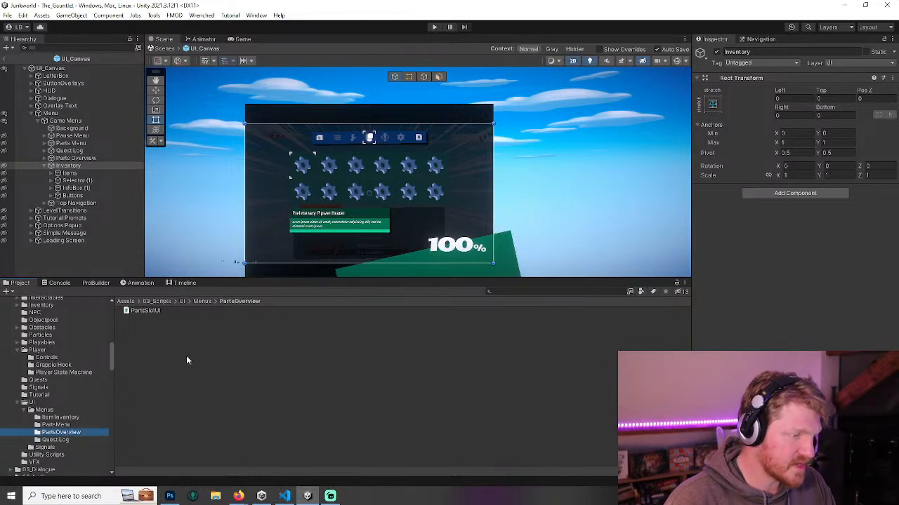
{"action": "right_click", "coordinate": [124, 336]}
{"action": "mouse_move", "coordinate": [148, 58]}
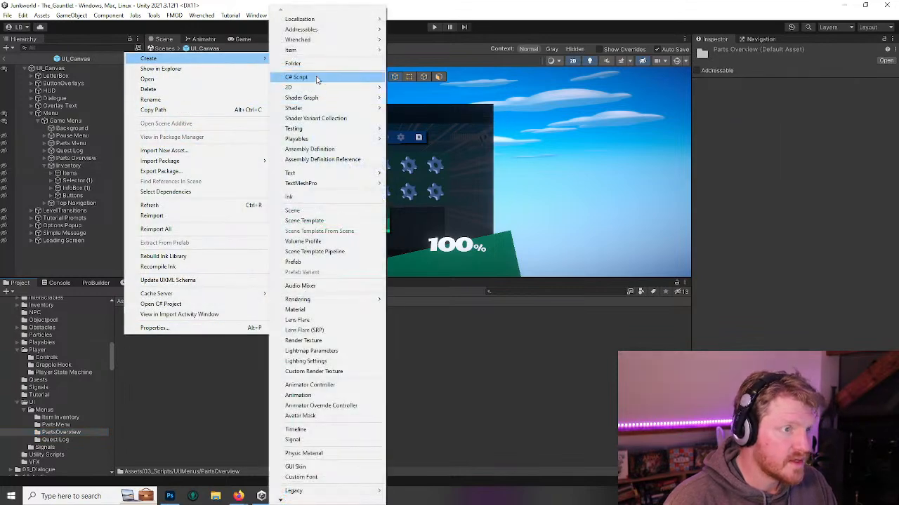
{"action": "left_click", "coordinate": [295, 76]}
{"action": "type", "text": "PartsO"}
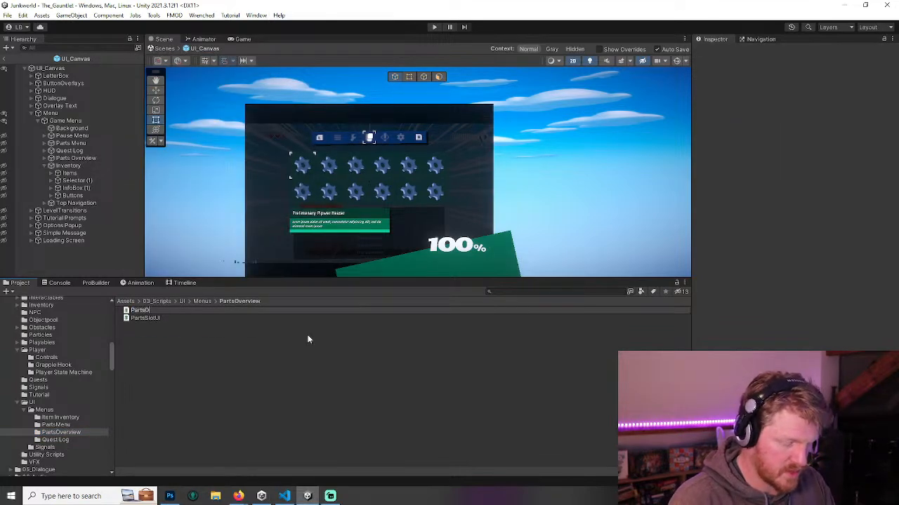
{"action": "type", "text": "verviewMenu"}
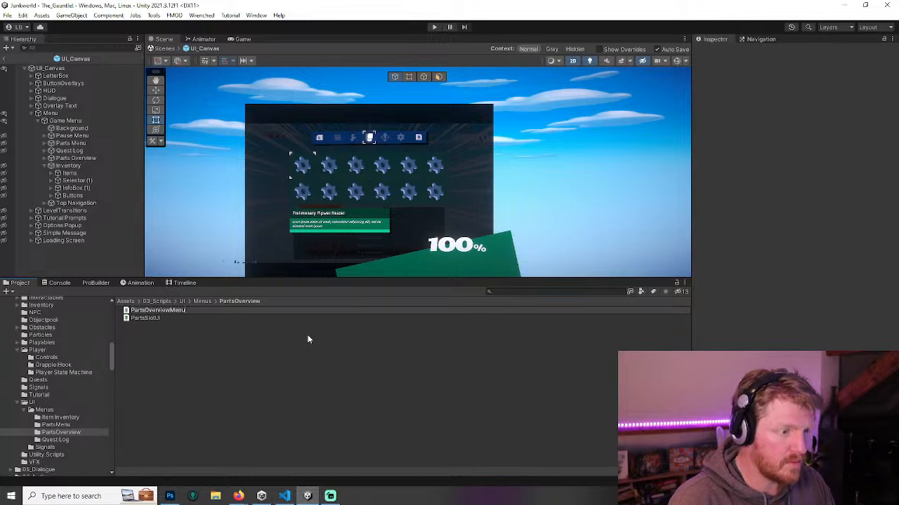
{"action": "key", "text": "BackSpace"}
{"action": "key", "text": "BackSpace"}
{"action": "key", "text": "BackSpace"}
{"action": "key", "text": "BackSpace"}
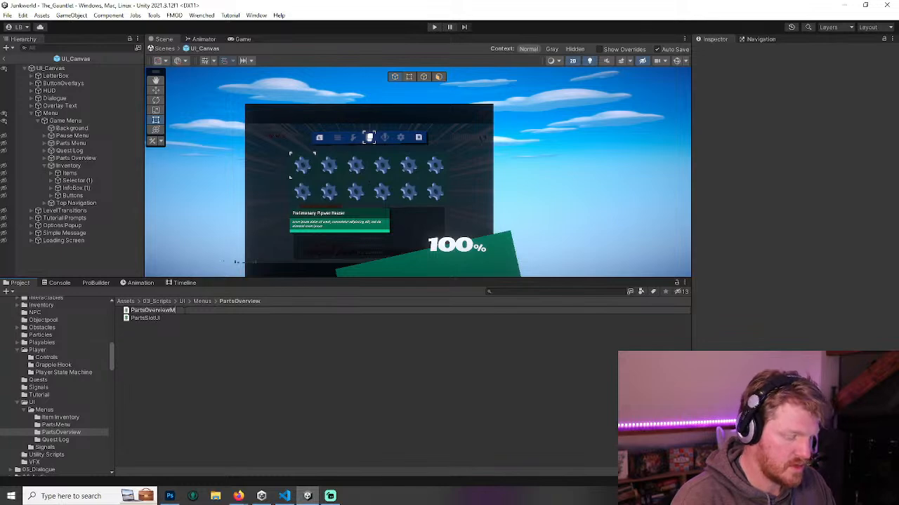
{"action": "key", "text": "Return"}
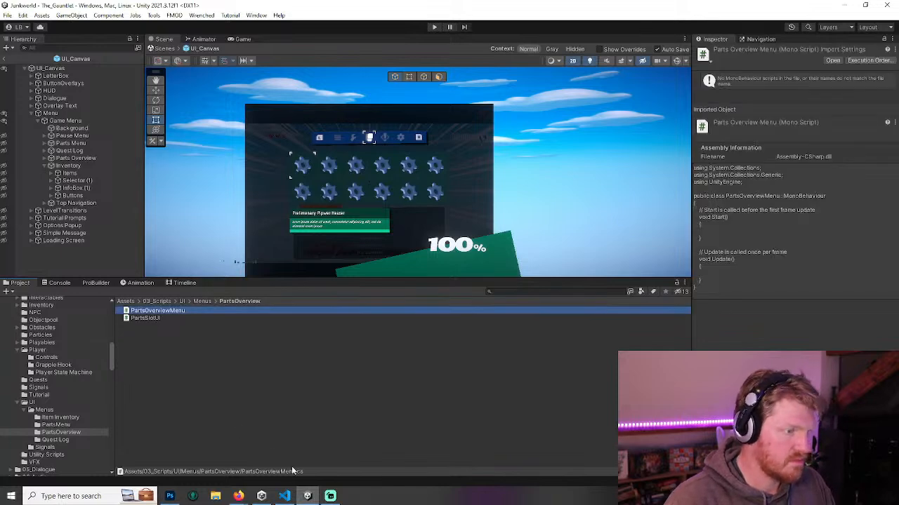
- Switch to Visual Studio Code, open PartsOverviewMenu.cs and delete its default Start and Update methods
{"action": "left_click", "coordinate": [284, 496]}
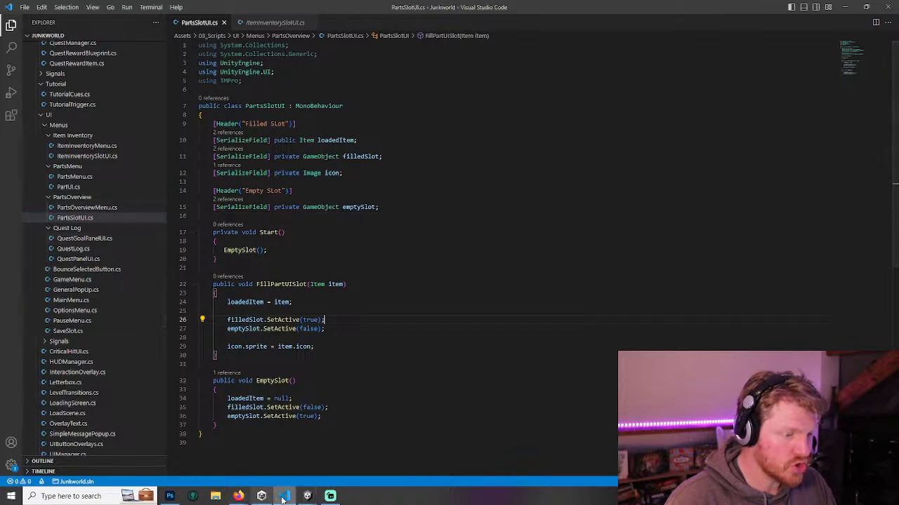
{"action": "left_click", "coordinate": [102, 208]}
{"action": "left_click_drag", "start_coordinate": [219, 187], "coordinate": [208, 98]}
{"action": "key", "text": "BackSpace"}
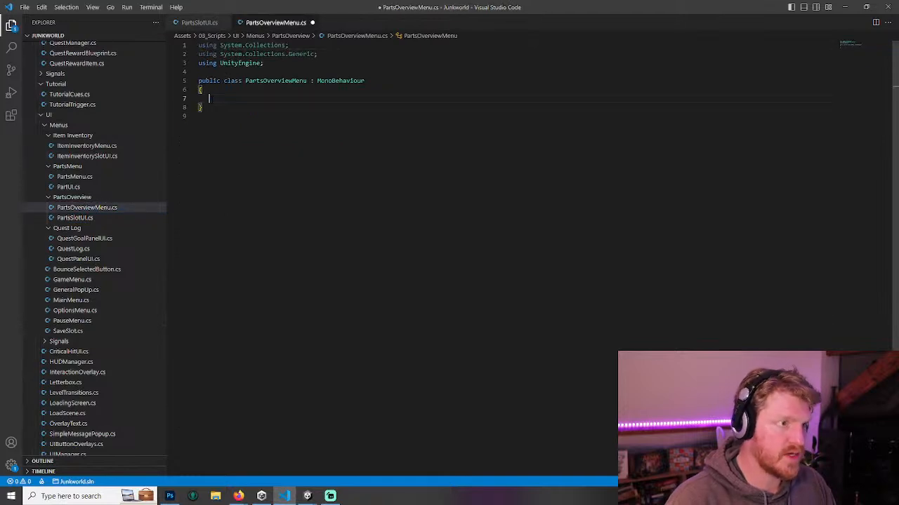
- Read through ItemInventoryMenu.cs, examining its fields, selection handling, item display, discard and closing methods
{"action": "left_click", "coordinate": [95, 146]}
{"action": "left_click", "coordinate": [256, 187]}
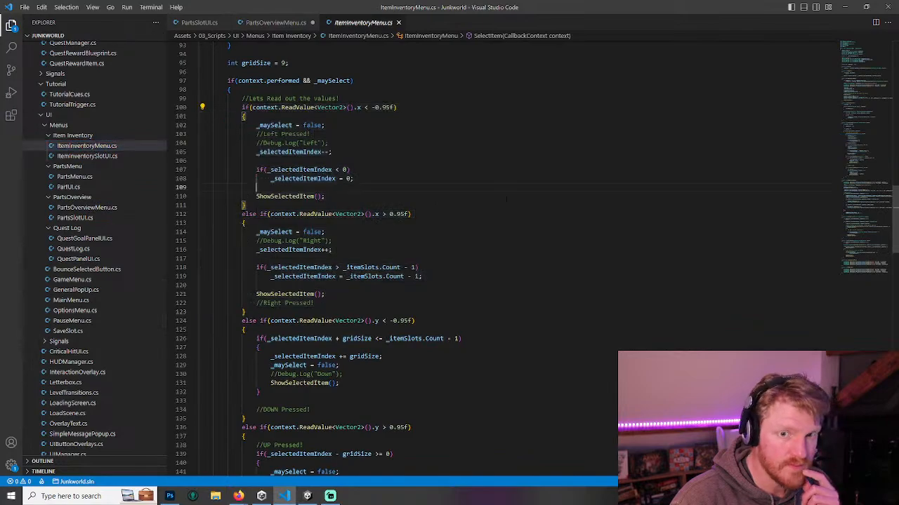
{"action": "scroll", "coordinate": [422, 253], "scroll_direction": "up", "scroll_amount": 20}
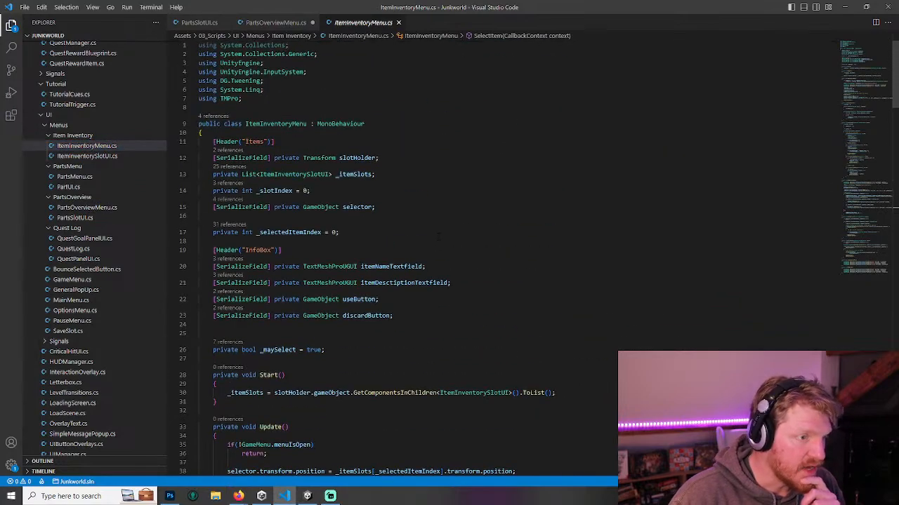
{"action": "scroll", "coordinate": [438, 236], "scroll_direction": "down", "scroll_amount": 20}
{"action": "scroll", "coordinate": [457, 239], "scroll_direction": "down", "scroll_amount": 16}
{"action": "scroll", "coordinate": [457, 239], "scroll_direction": "down", "scroll_amount": 11}
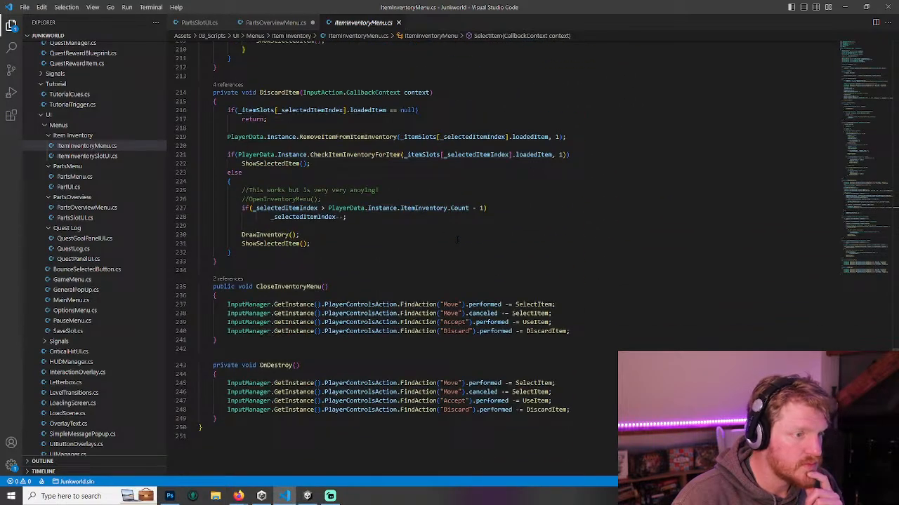
{"action": "scroll", "coordinate": [457, 239], "scroll_direction": "up", "scroll_amount": 20}
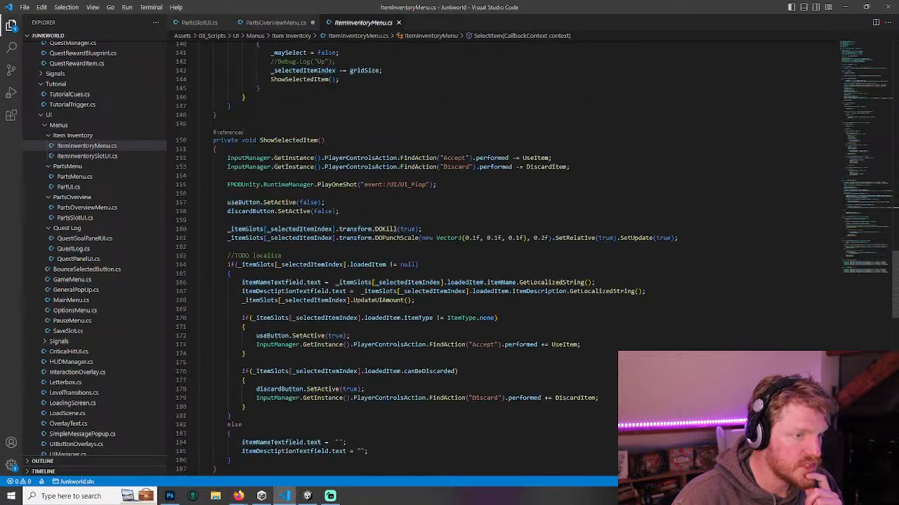
{"action": "scroll", "coordinate": [457, 239], "scroll_direction": "up", "scroll_amount": 20}
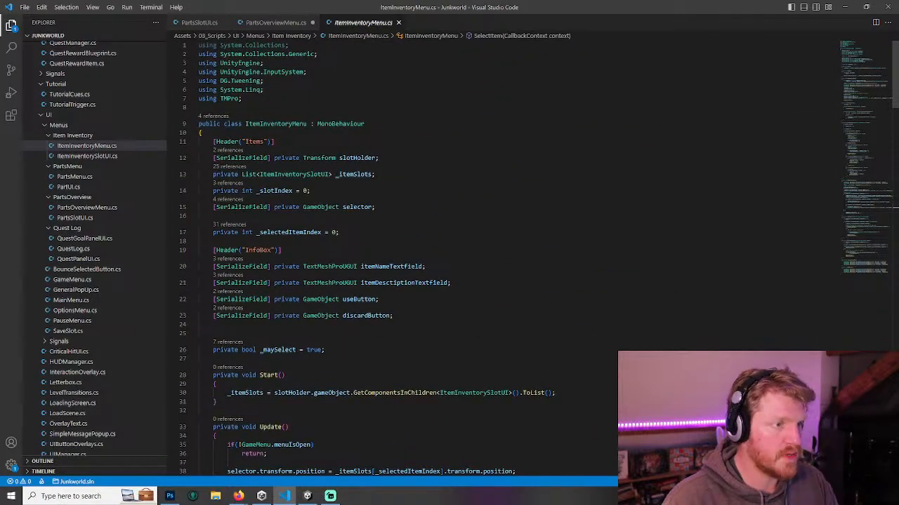
- Copy the ItemInventoryMenu fields from the Items header through itemDesctiptionTextfield into the PartsOverviewMenu class and fix the header's indentation
{"action": "left_click_drag", "start_coordinate": [375, 174], "coordinate": [199, 141]}
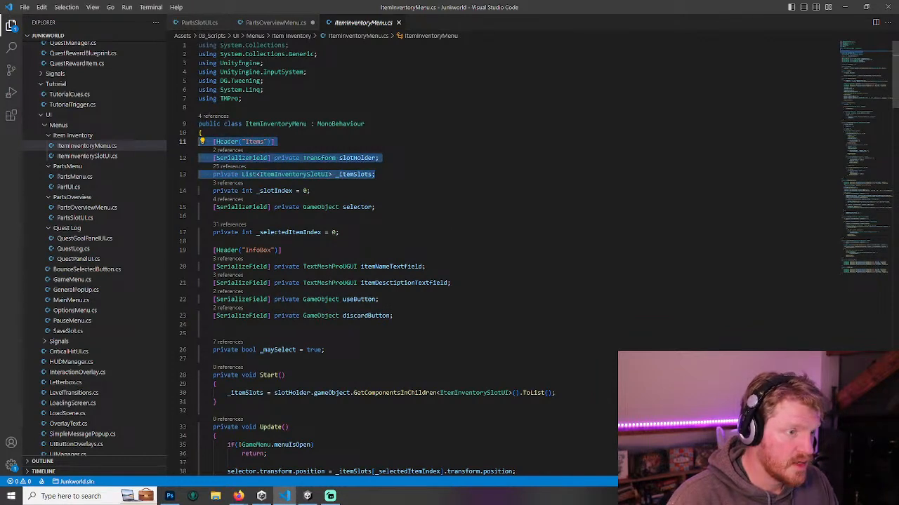
{"action": "left_click_drag", "start_coordinate": [385, 206], "coordinate": [200, 142]}
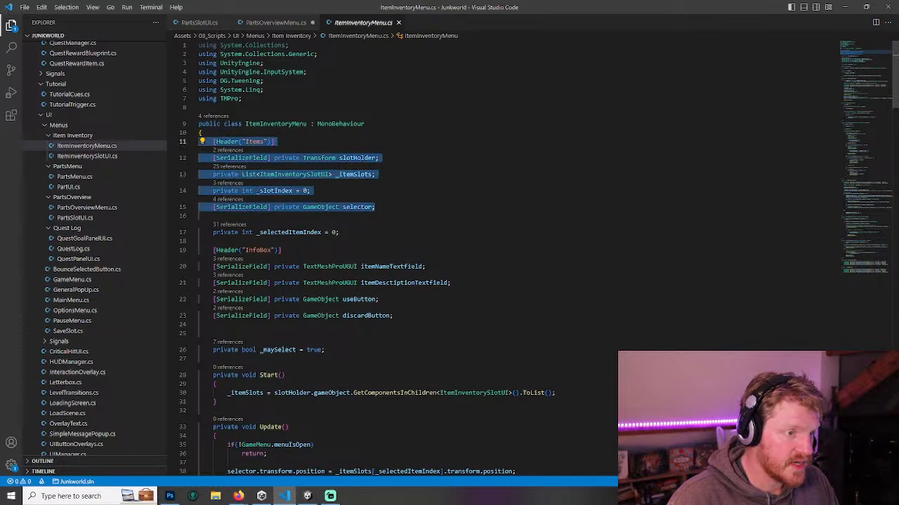
{"action": "left_click_drag", "start_coordinate": [469, 286], "coordinate": [200, 142]}
{"action": "key", "text": "ctrl+c"}
{"action": "left_click", "coordinate": [276, 22]}
{"action": "key", "text": "ctrl+v"}
{"action": "left_click", "coordinate": [224, 106]}
{"action": "key", "text": "shift+Tab"}
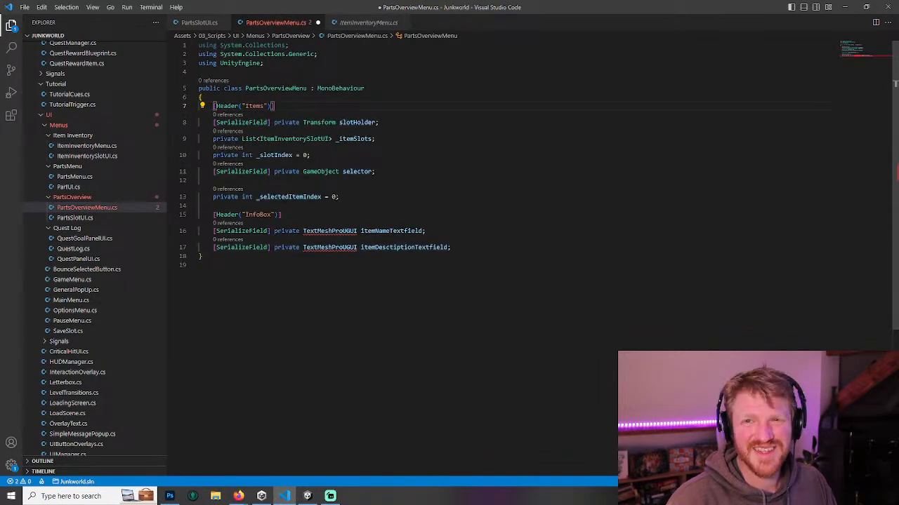
- Add the using TMPro; directive below using UnityEngine; in PartsOverviewMenu.cs and save the script
{"action": "left_click", "coordinate": [279, 63]}
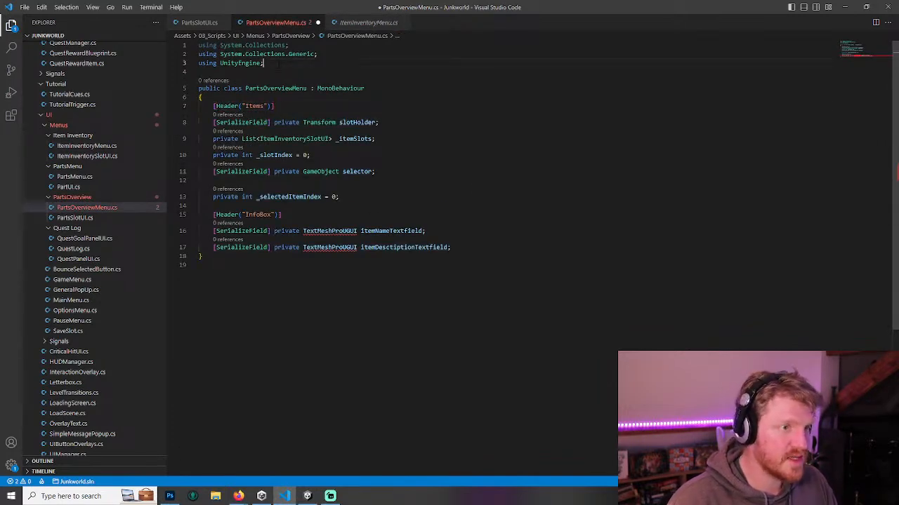
{"action": "key", "text": "Return"}
{"action": "type", "text": "using TMP"}
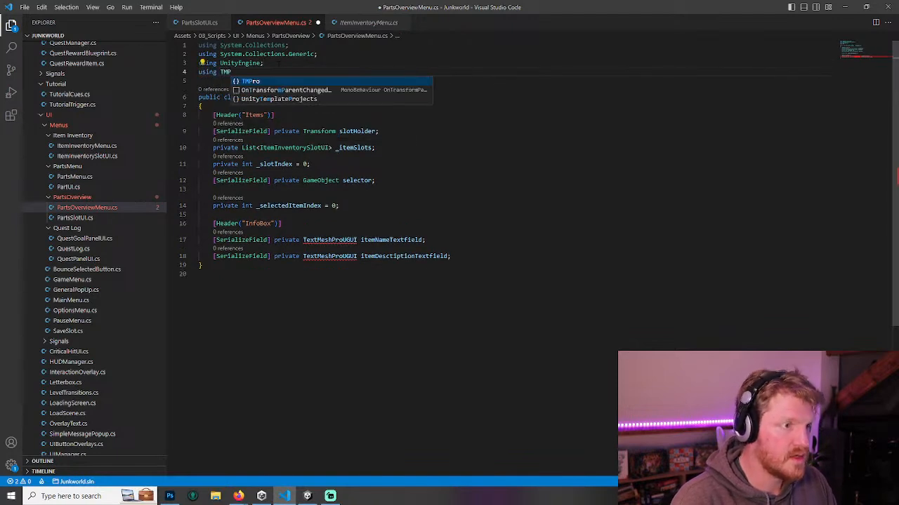
{"action": "key", "text": "Tab"}
{"action": "type", "text": ";"}
{"action": "key", "text": "ctrl+s"}
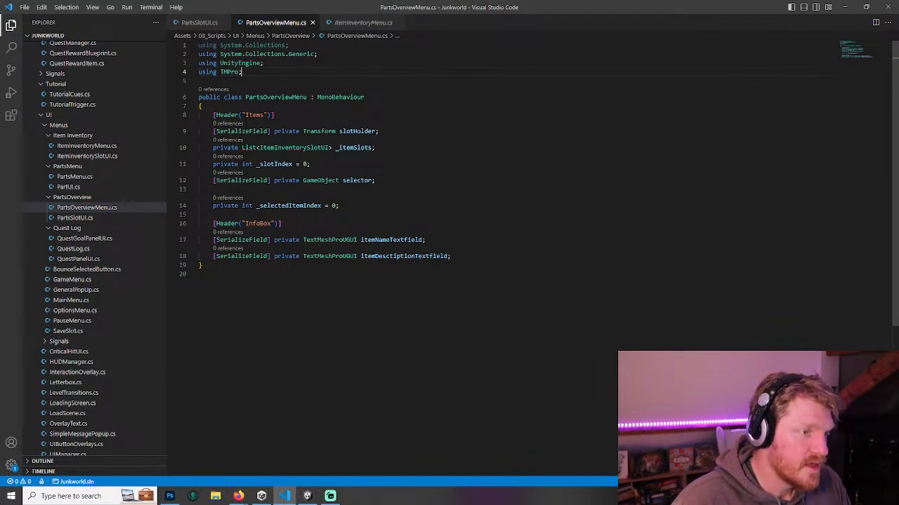
- Rename the _itemSlots list in PartsOverviewMenu to _partsSlots and change its element type to PartsSlotUI
{"action": "left_click", "coordinate": [338, 148]}
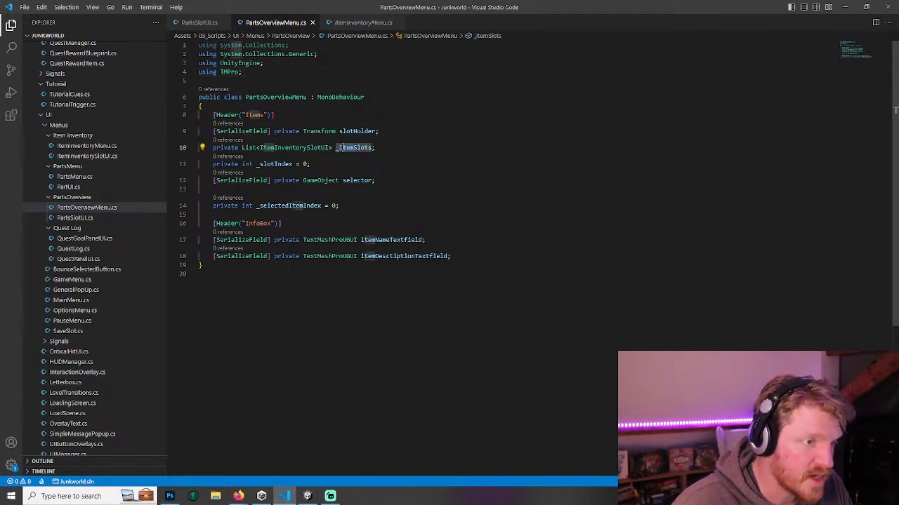
{"action": "key", "text": "Delete"}
{"action": "key", "text": "Delete"}
{"action": "key", "text": "Delete"}
{"action": "key", "text": "Delete"}
{"action": "type", "text": "parts"}
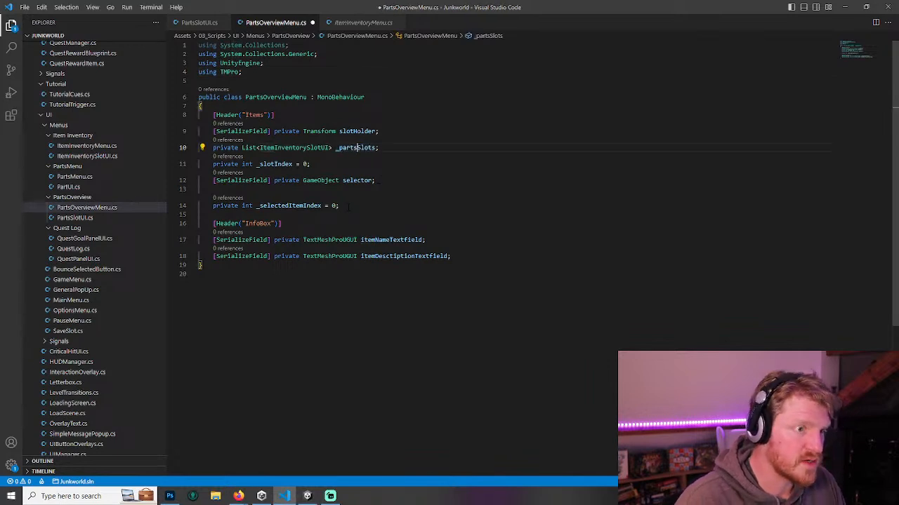
{"action": "left_click_drag", "start_coordinate": [306, 148], "coordinate": [260, 148]}
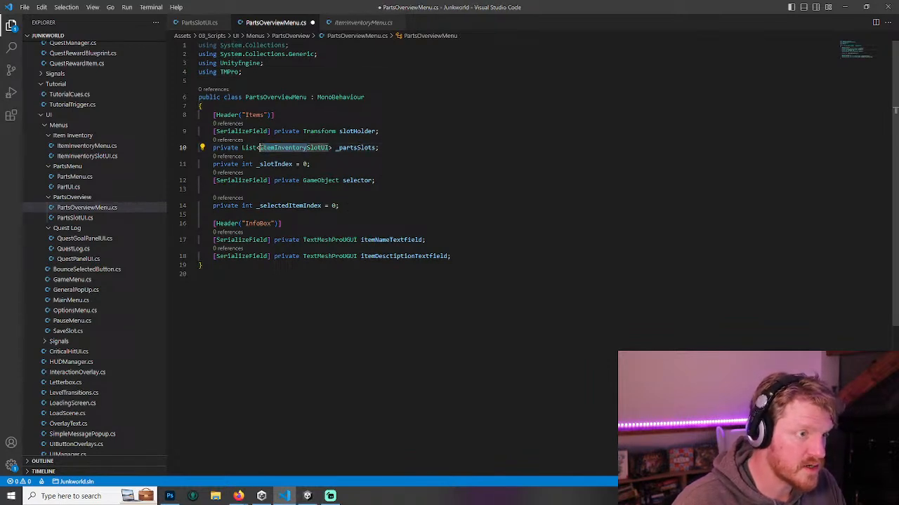
{"action": "key", "text": "BackSpace"}
{"action": "type", "text": "Parts"}
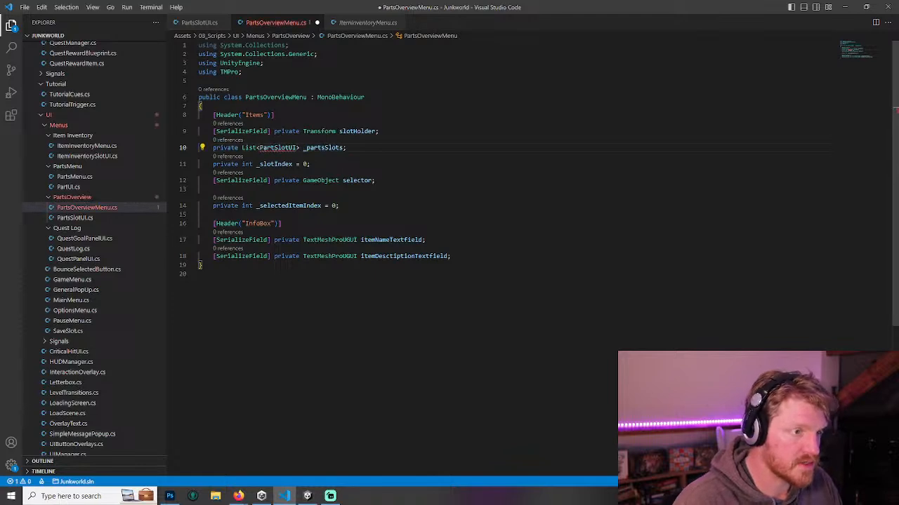
{"action": "left_click_drag", "start_coordinate": [296, 147], "coordinate": [289, 147]}
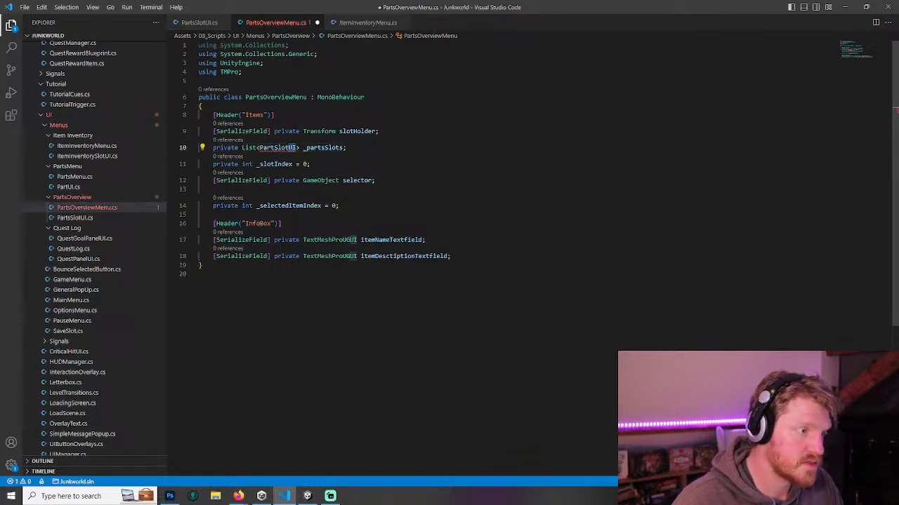
{"action": "left_click", "coordinate": [274, 147]}
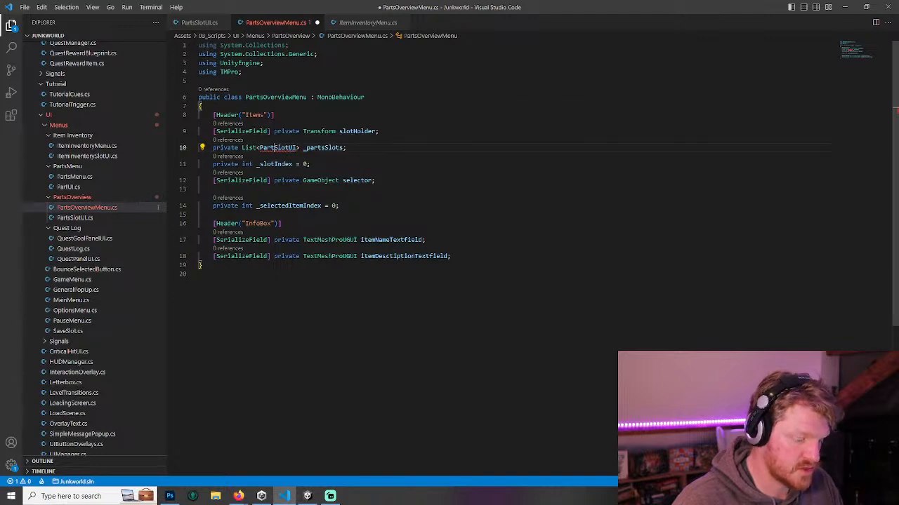
{"action": "type", "text": "s"}
{"action": "left_click", "coordinate": [385, 168]}
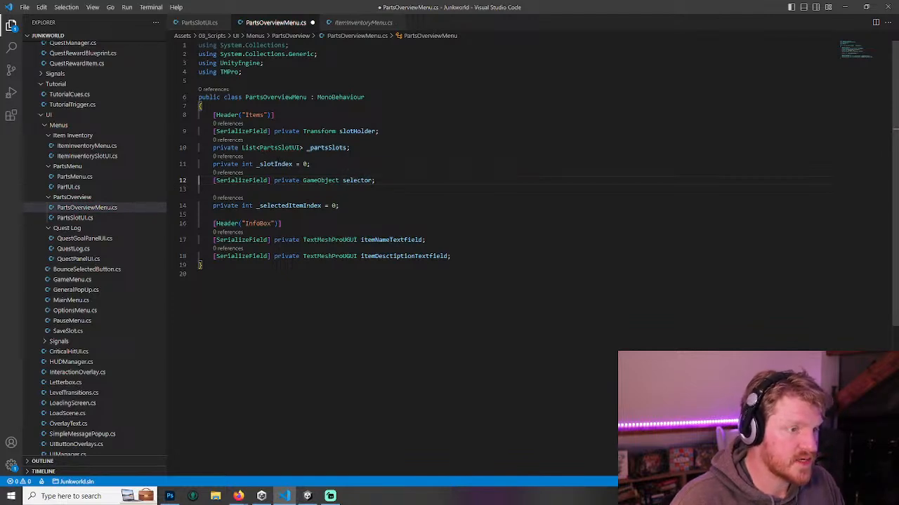
- Rename the selection index to _selectedPartIndex and the info box text fields to partNameTextfield and partsDesctiptionTextfield, and save the script
{"action": "left_click", "coordinate": [287, 205]}
{"action": "type", "text": "Part"}
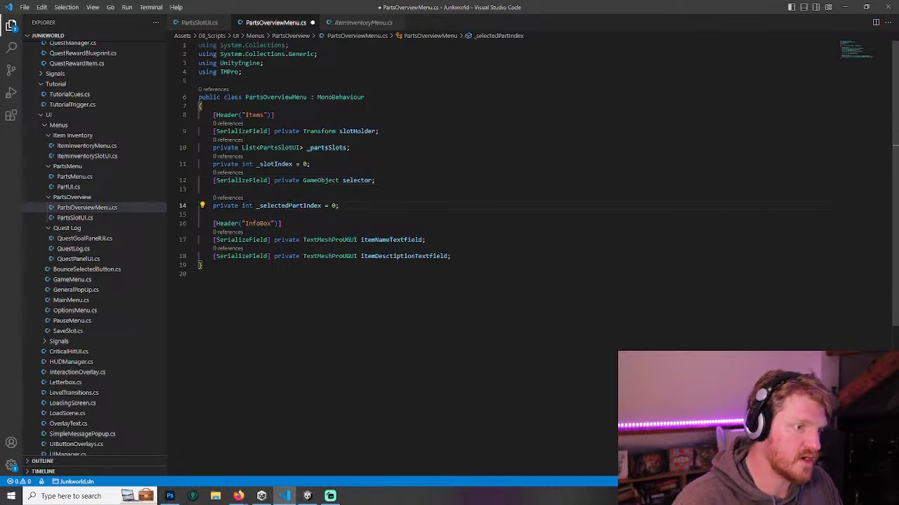
{"action": "key", "text": "ctrl+s"}
{"action": "mouse_move", "coordinate": [361, 240]}
{"action": "left_mouse_down"}
{"action": "mouse_move", "coordinate": [374, 239]}
{"action": "mouse_move", "coordinate": [360, 256]}
{"action": "left_mouse_up"}
{"action": "type", "text": "partparts"}
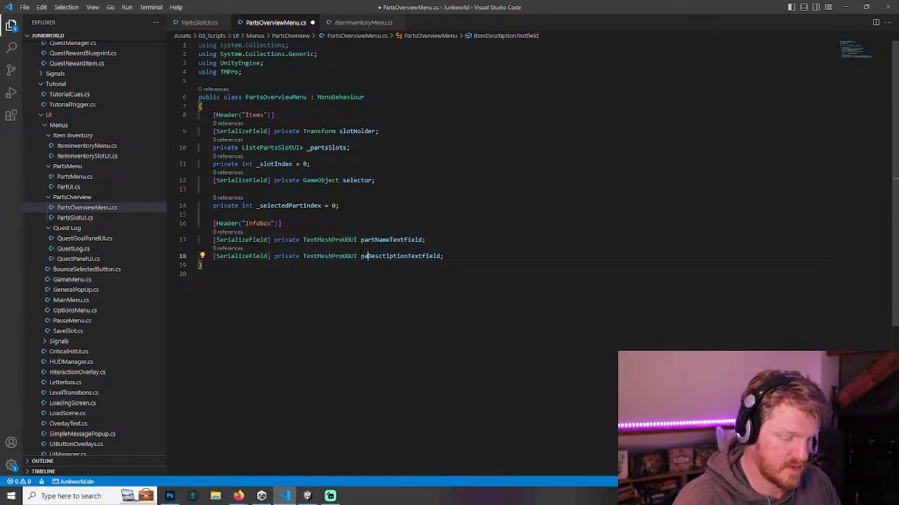
{"action": "key", "text": "ctrl+s"}
{"action": "left_click", "coordinate": [411, 230]}
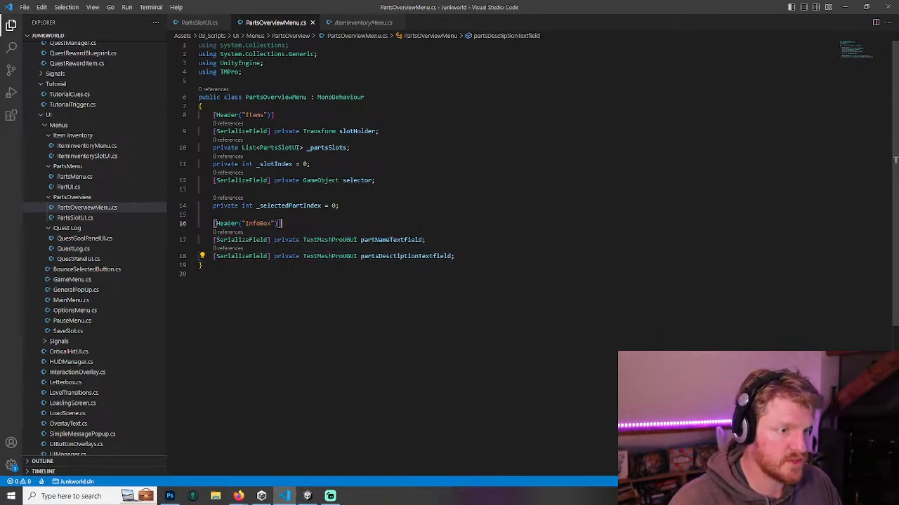
{"action": "left_click", "coordinate": [350, 132]}
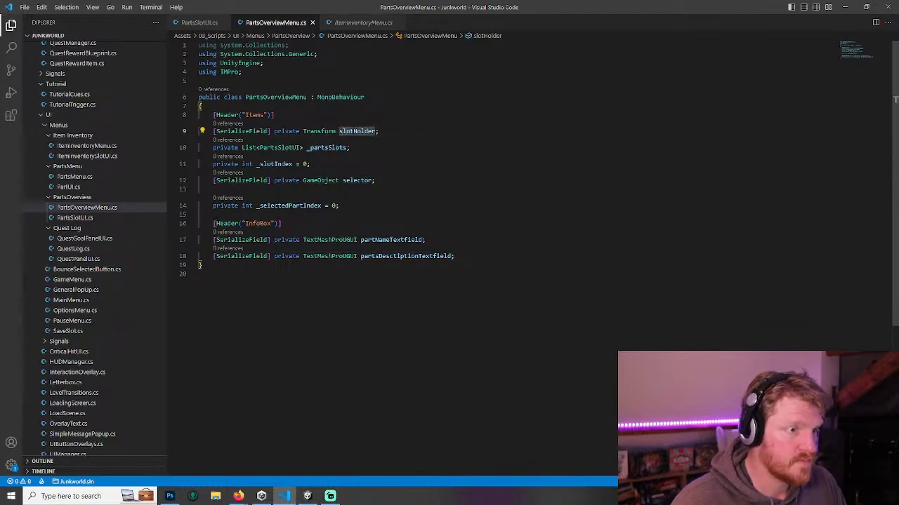
{"action": "left_click_drag", "start_coordinate": [370, 148], "coordinate": [223, 132]}
{"action": "left_click", "coordinate": [384, 131]}
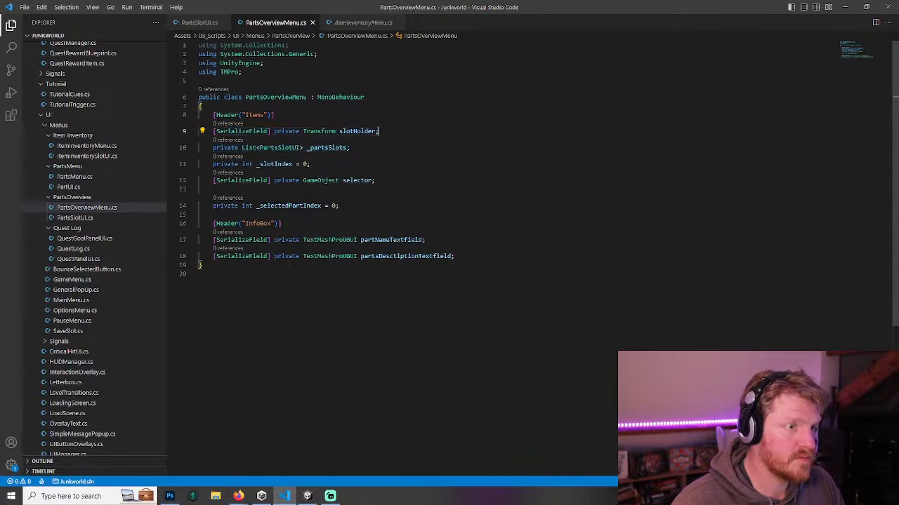
- Copy the _maySelect field and Start() method from ItemInventoryMenu below the info box fields in PartsOverviewMenu, fix the indentation and save
{"action": "left_click", "coordinate": [364, 23]}
{"action": "scroll", "coordinate": [313, 266], "scroll_direction": "down", "scroll_amount": 5}
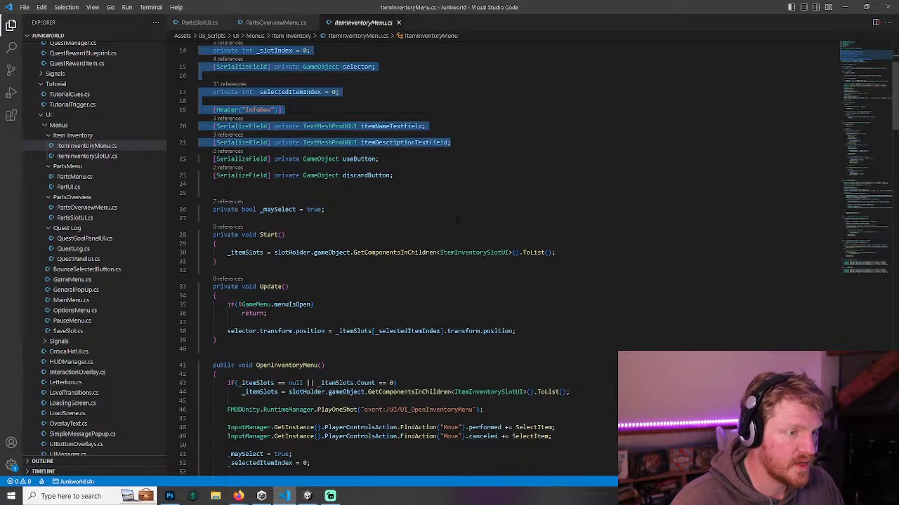
{"action": "left_click_drag", "start_coordinate": [216, 261], "coordinate": [203, 235]}
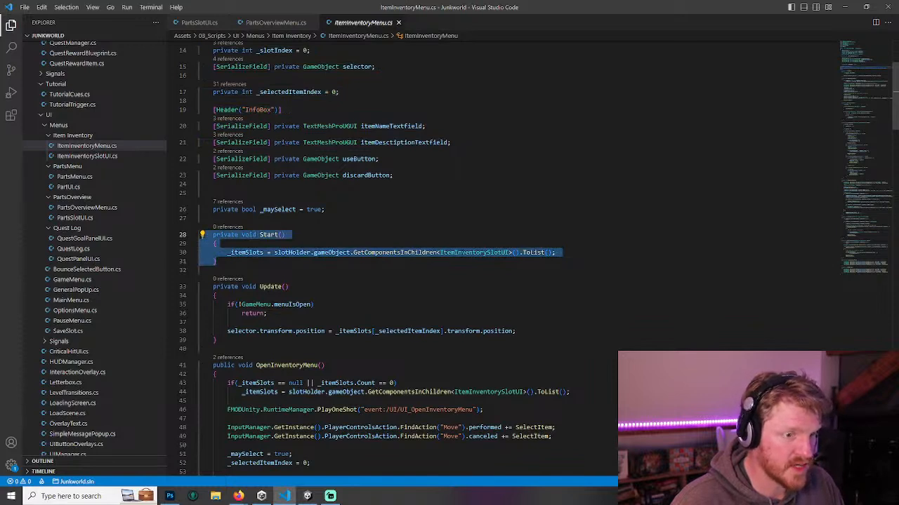
{"action": "left_click_drag", "start_coordinate": [217, 261], "coordinate": [203, 209]}
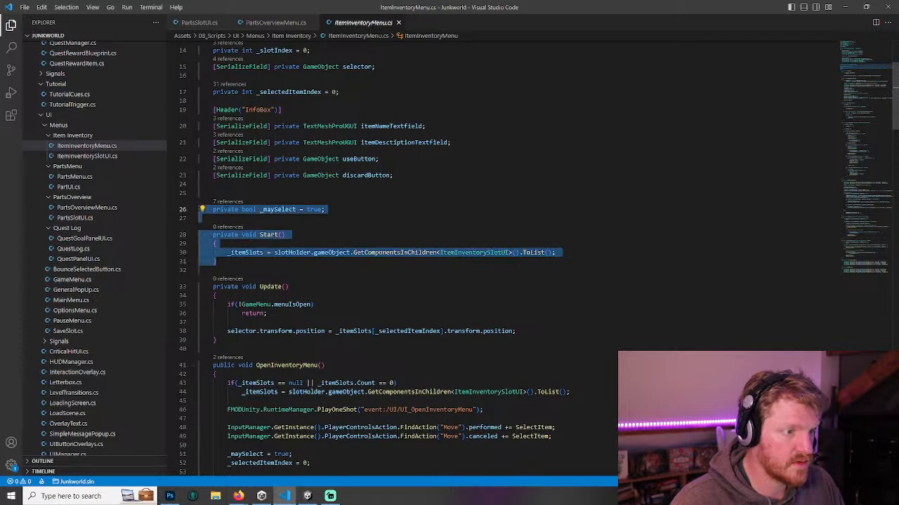
{"action": "left_click", "coordinate": [259, 22]}
{"action": "left_click", "coordinate": [466, 257]}
{"action": "key", "text": "Return"}
{"action": "key", "text": "Return"}
{"action": "key", "text": "ctrl+v"}
{"action": "left_click", "coordinate": [228, 282]}
{"action": "key", "text": "BackSpace"}
{"action": "key", "text": "ctrl+s"}
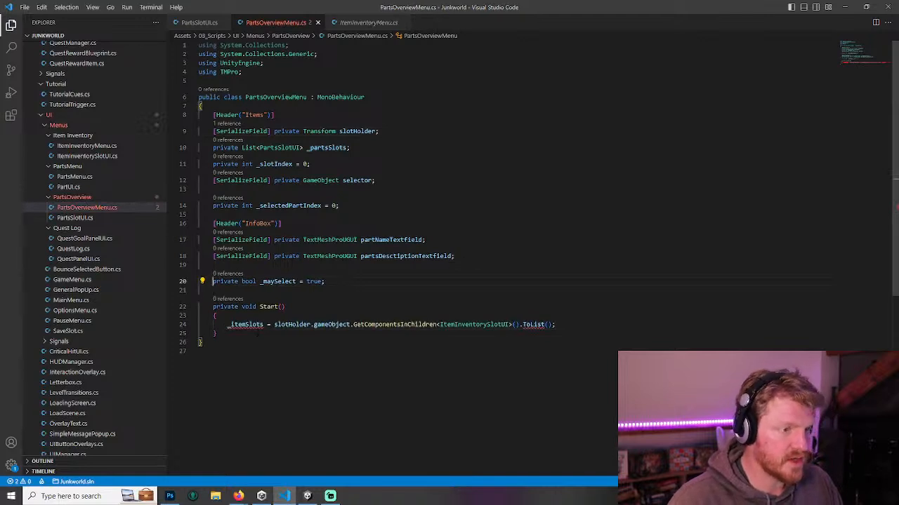
- Replace _itemSlots with _partsSlots in the Start() method of PartsOverviewMenu
{"action": "double_click", "coordinate": [277, 164]}
{"action": "double_click", "coordinate": [325, 148]}
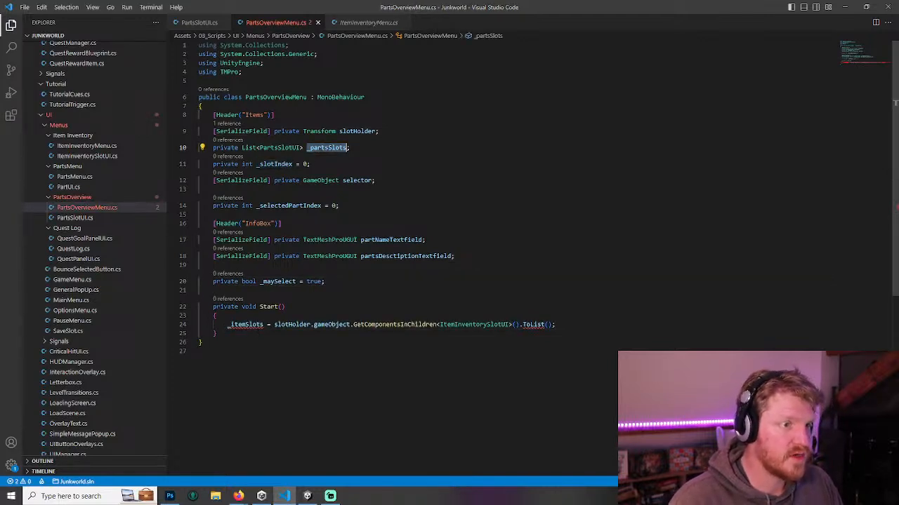
{"action": "key", "text": "ctrl+c"}
{"action": "double_click", "coordinate": [247, 324]}
{"action": "key", "text": "ctrl+v"}
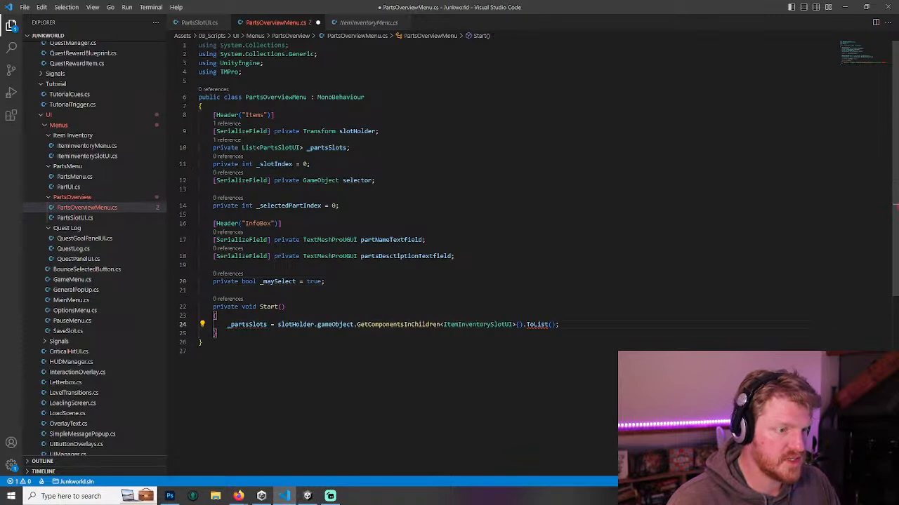
- Copy the using System.Linq; directive from ItemInventoryMenu.cs below using UnityEngine; in PartsOverviewMenu.cs and save the script
{"action": "mouse_move", "coordinate": [537, 325]}
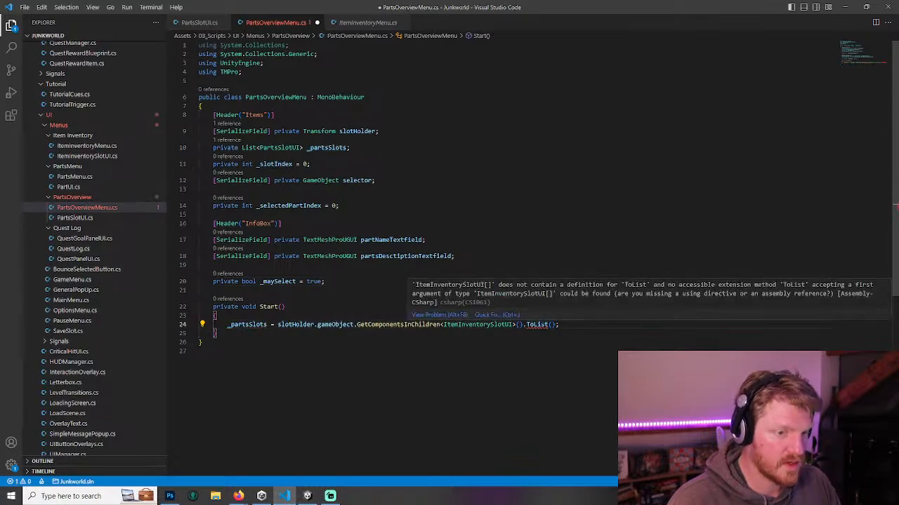
{"action": "left_click", "coordinate": [367, 22]}
{"action": "left_click", "coordinate": [182, 89]}
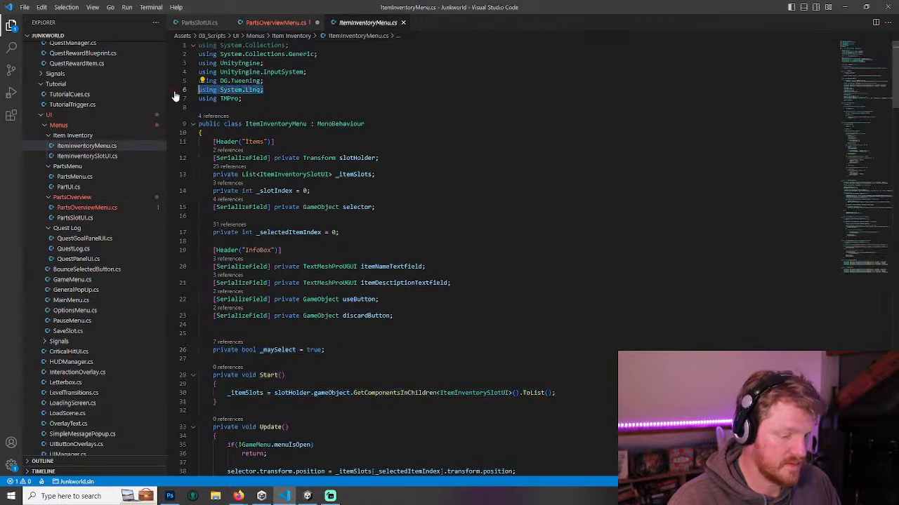
{"action": "left_click", "coordinate": [276, 23]}
{"action": "left_click", "coordinate": [263, 62]}
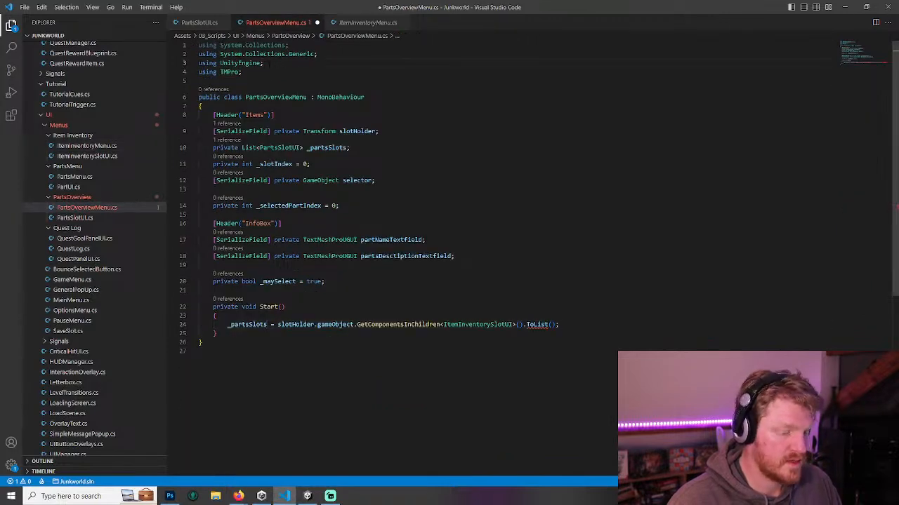
{"action": "key", "text": "Return"}
{"action": "key", "text": "ctrl+v"}
{"action": "key", "text": "ctrl+s"}
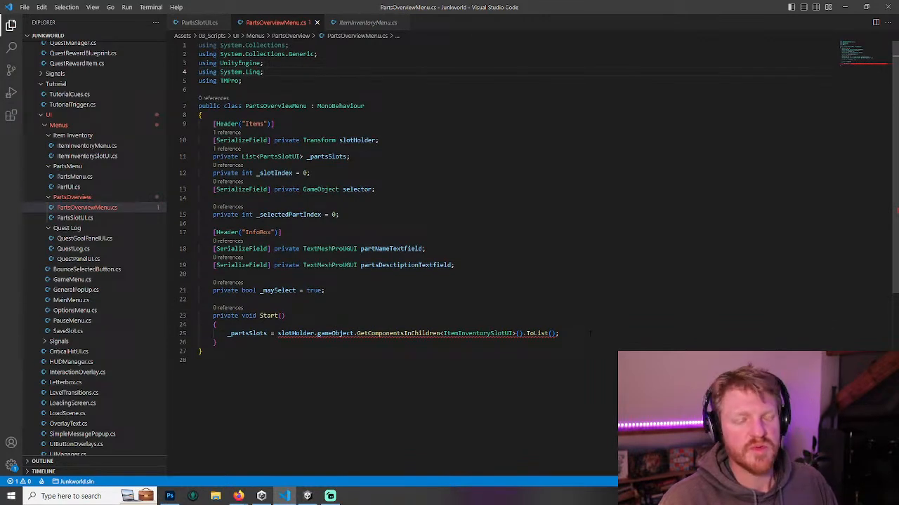
- Change the GetComponentsInChildren type in Start() to PartsSlotUI and save the script
{"action": "left_click", "coordinate": [516, 292]}
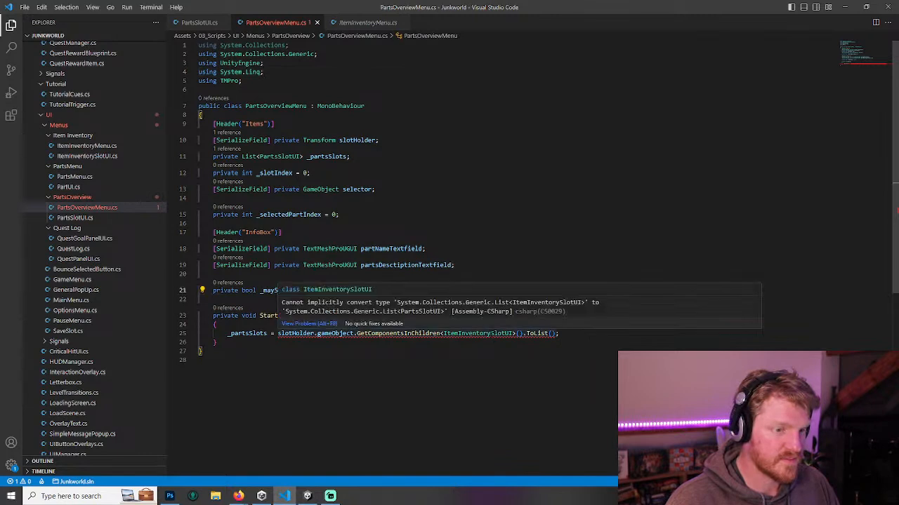
{"action": "double_click", "coordinate": [478, 334]}
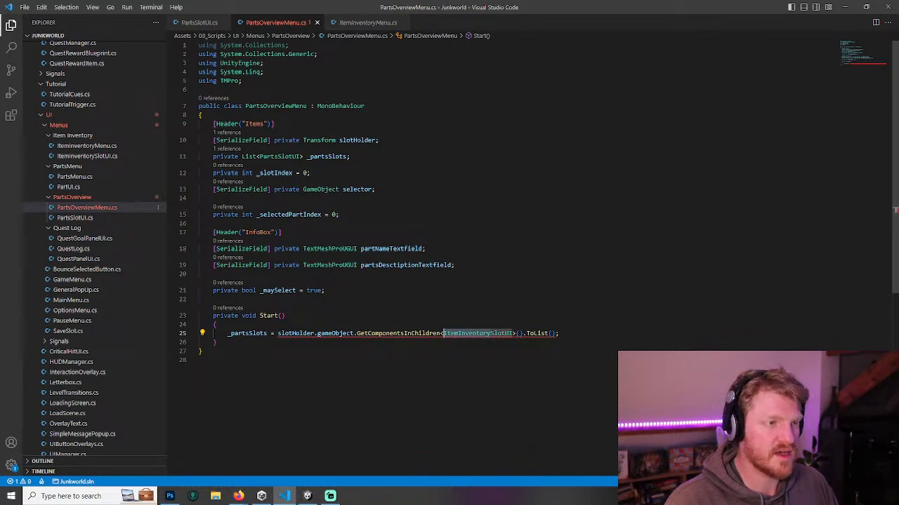
{"action": "type", "text": "PartsSlotUI"}
{"action": "key", "text": "ctrl+s"}
{"action": "scroll", "coordinate": [515, 300], "scroll_direction": "down", "scroll_amount": 1}
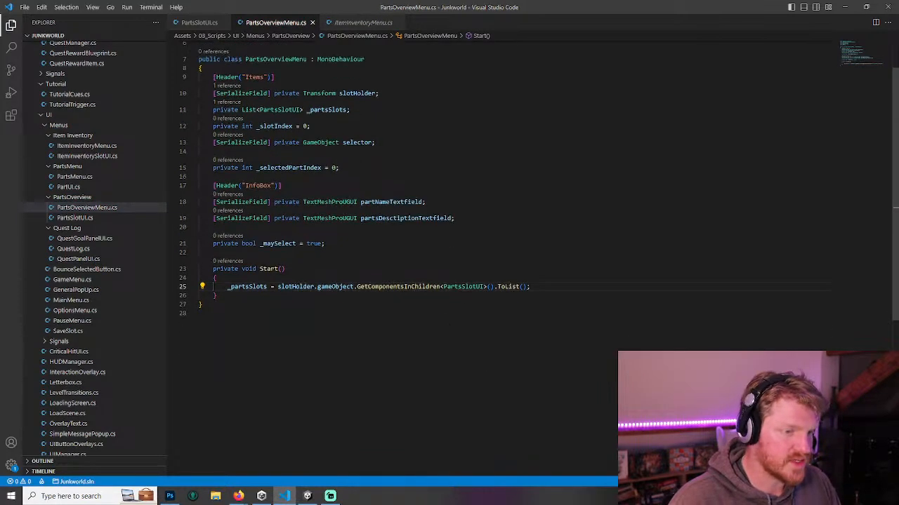
{"action": "key", "text": "shift+Home"}
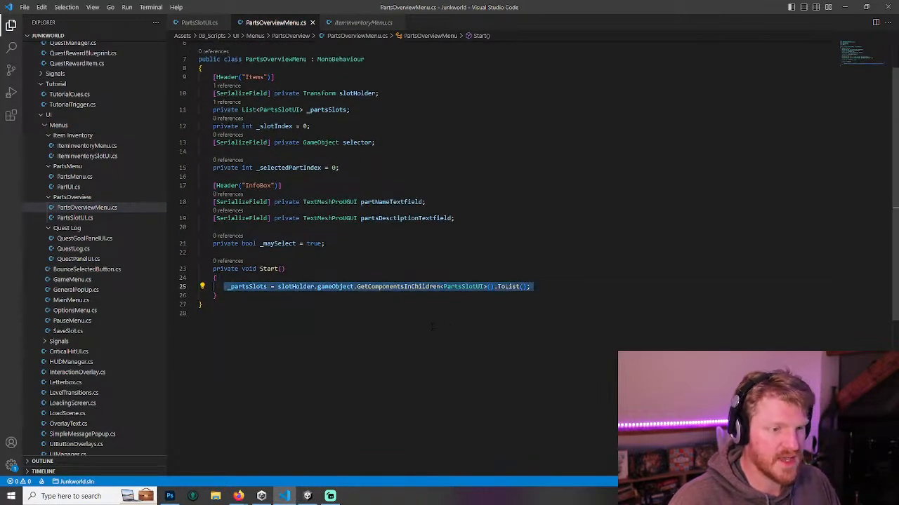
{"action": "key", "text": "alt+Tab"}
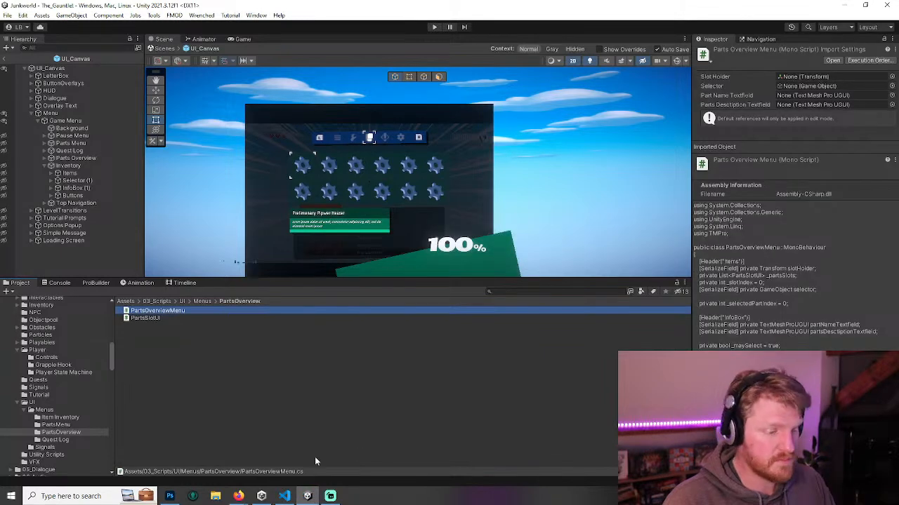
{"action": "left_click", "coordinate": [285, 496]}
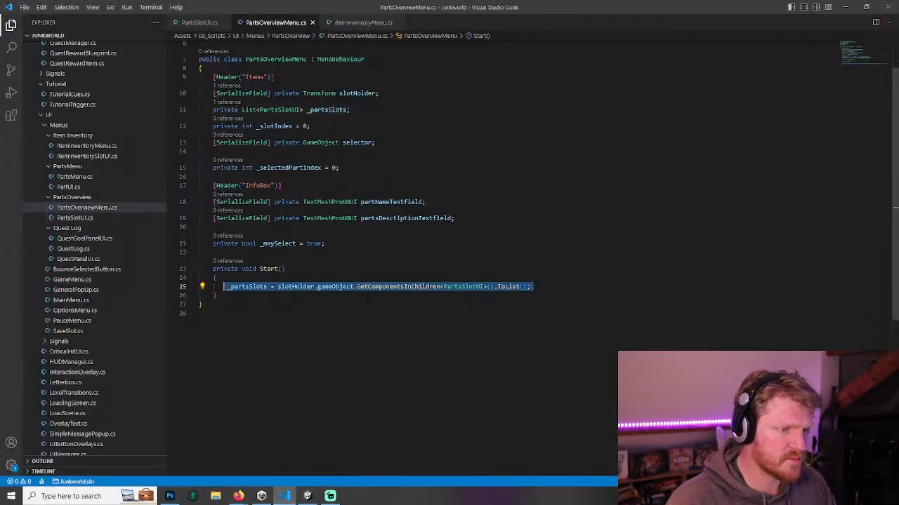
- Copy the Update() method from ItemInventoryMenu into PartsOverviewMenu below Start() and fix its indentation
{"action": "left_click", "coordinate": [363, 23]}
{"action": "scroll", "coordinate": [497, 237], "scroll_direction": "down", "scroll_amount": 5}
{"action": "left_click_drag", "start_coordinate": [220, 200], "coordinate": [213, 146]}
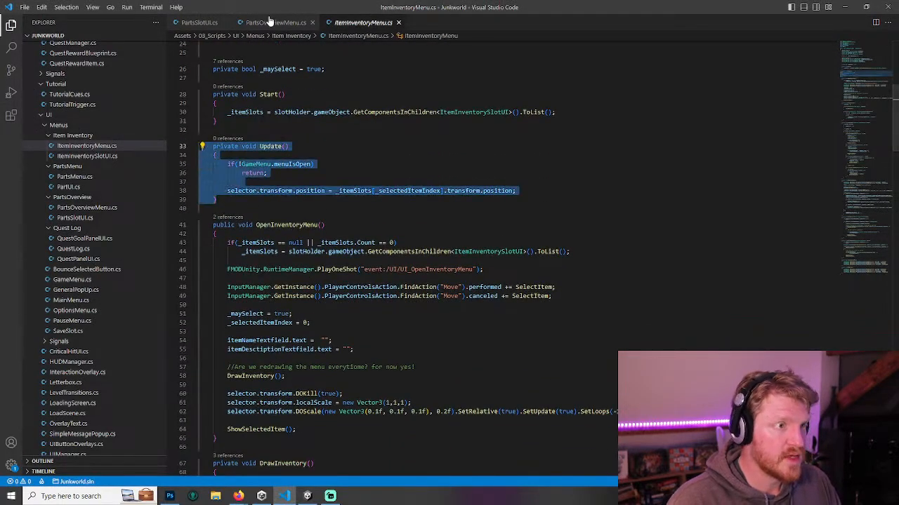
{"action": "left_click", "coordinate": [272, 22]}
{"action": "left_click", "coordinate": [225, 296]}
{"action": "key", "text": "Return"}
{"action": "key", "text": "ctrl+v"}
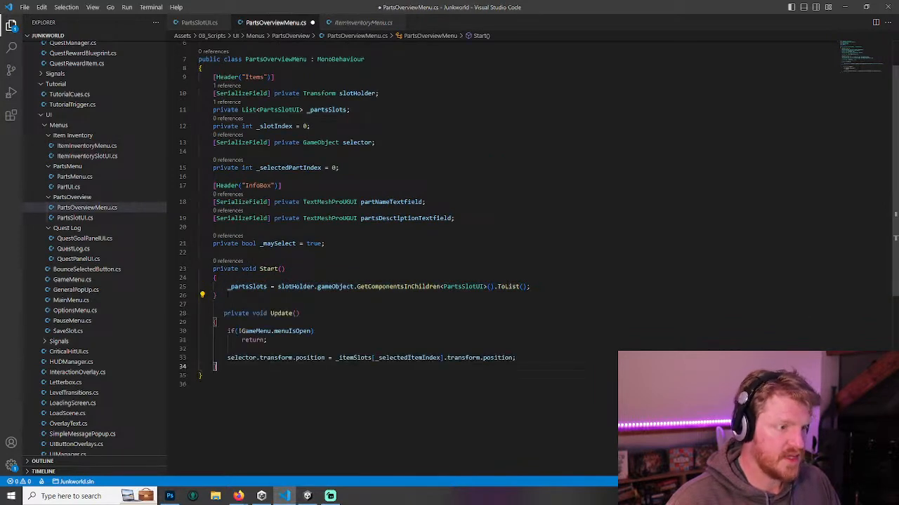
{"action": "key", "text": "BackSpace"}
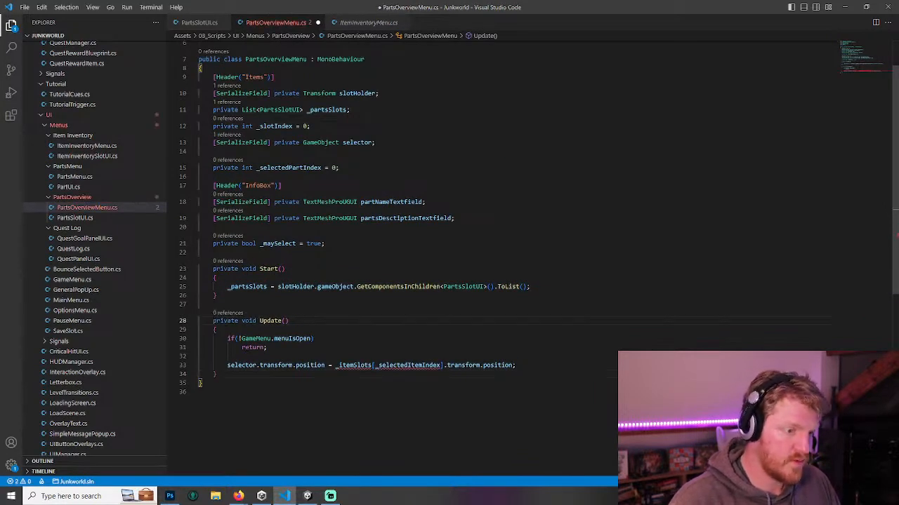
- Make the selector position line in Update() use _partsSlots and _selectedPartIndex, and save the script
{"action": "double_click", "coordinate": [327, 110]}
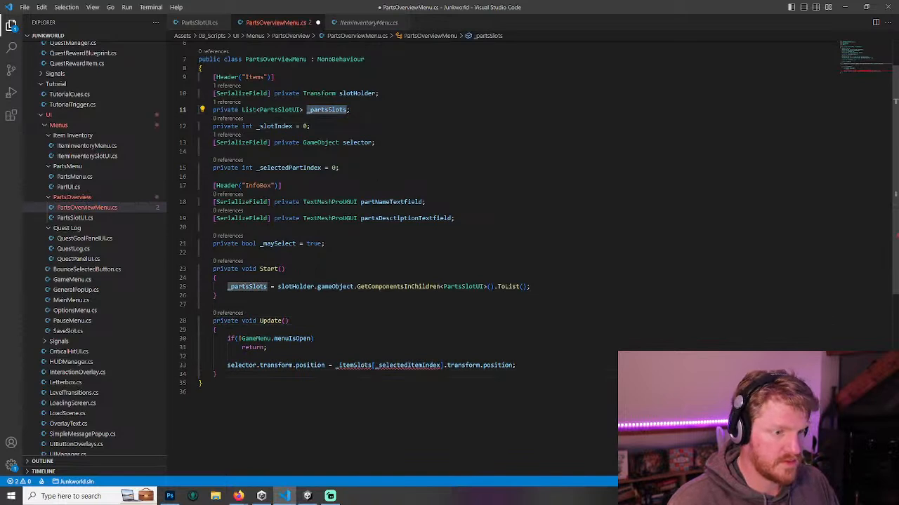
{"action": "double_click", "coordinate": [355, 365]}
{"action": "key", "text": "ctrl+v"}
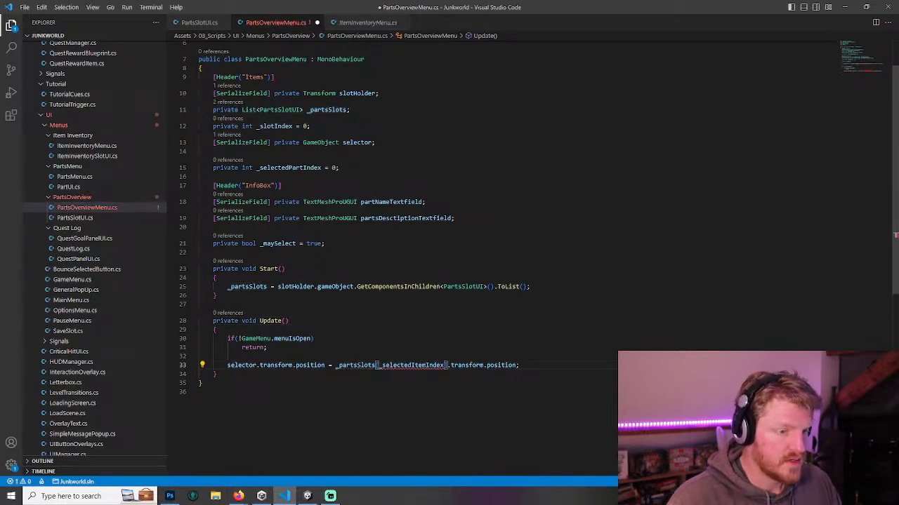
{"action": "left_click_drag", "start_coordinate": [427, 365], "coordinate": [411, 365]}
{"action": "type", "text": "Part"}
{"action": "key", "text": "ctrl+s"}
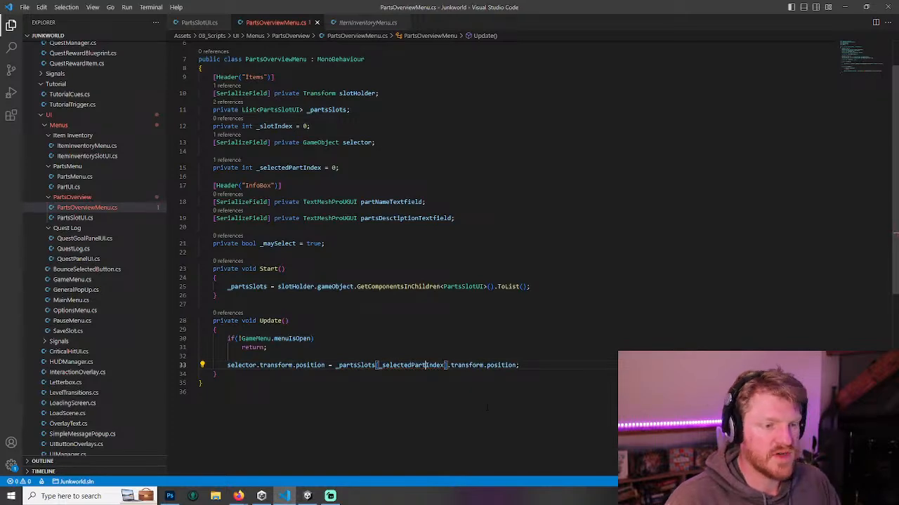
- Examine the parts slot grid in Unity, and review the selector position line and _selectedPartIndex field back in Visual Studio Code
{"action": "left_click", "coordinate": [309, 491]}
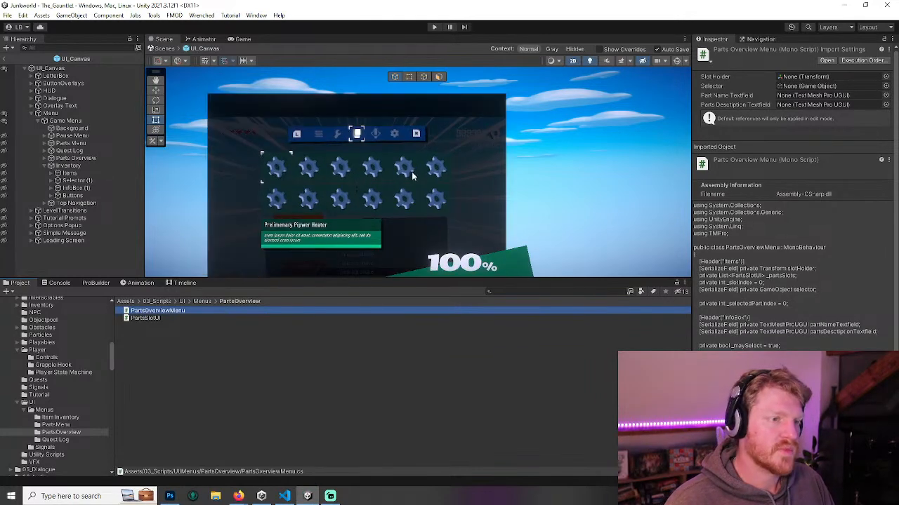
{"action": "scroll", "coordinate": [413, 166], "scroll_direction": "up", "scroll_amount": 2}
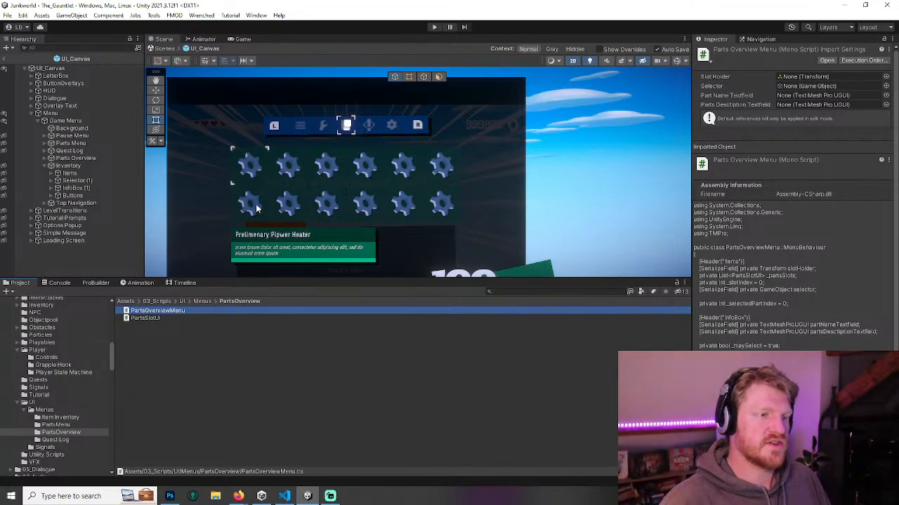
{"action": "mouse_move", "coordinate": [318, 495]}
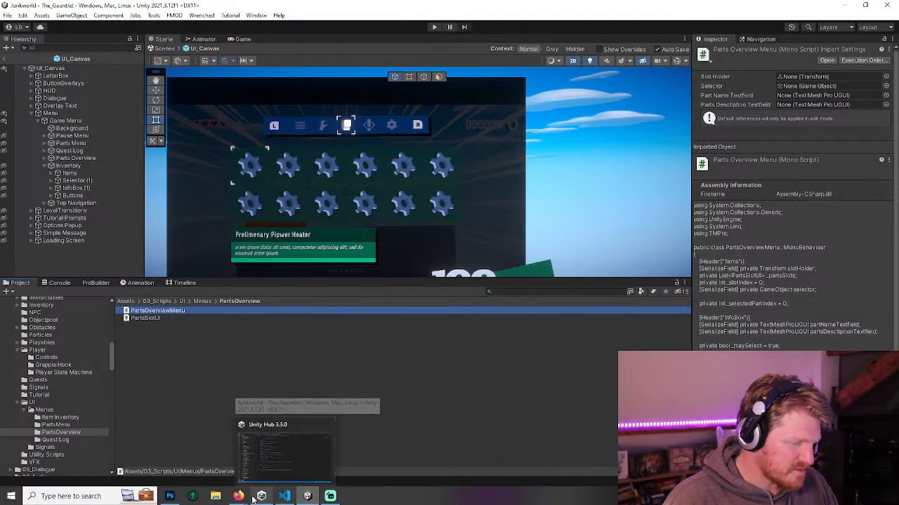
{"action": "left_click", "coordinate": [284, 496]}
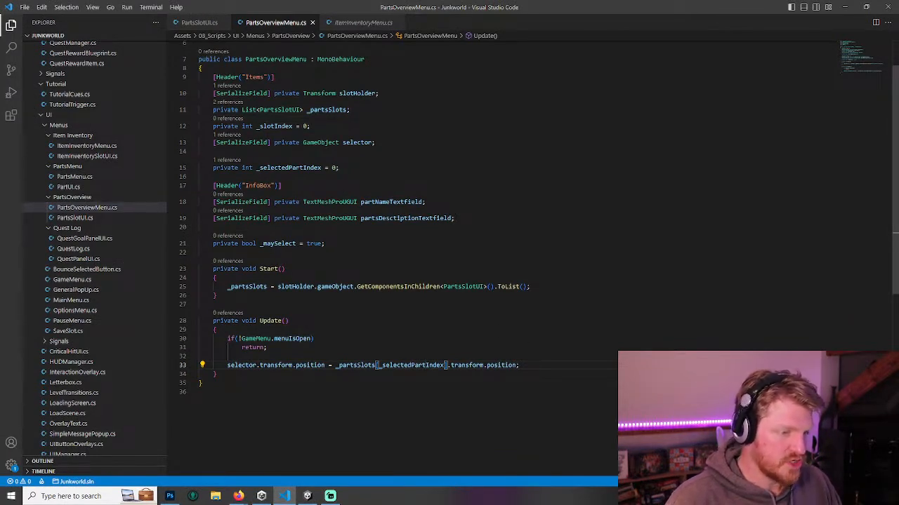
{"action": "left_click_drag", "start_coordinate": [520, 365], "coordinate": [229, 365]}
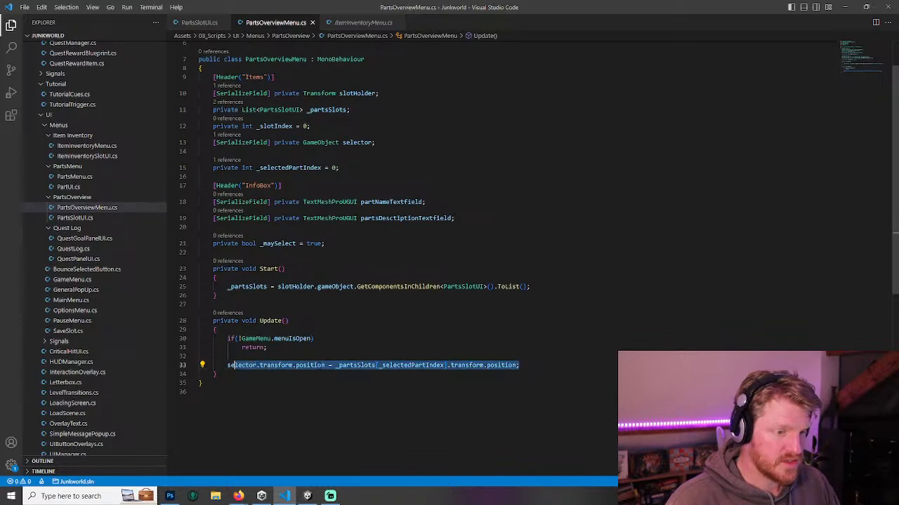
{"action": "double_click", "coordinate": [420, 365]}
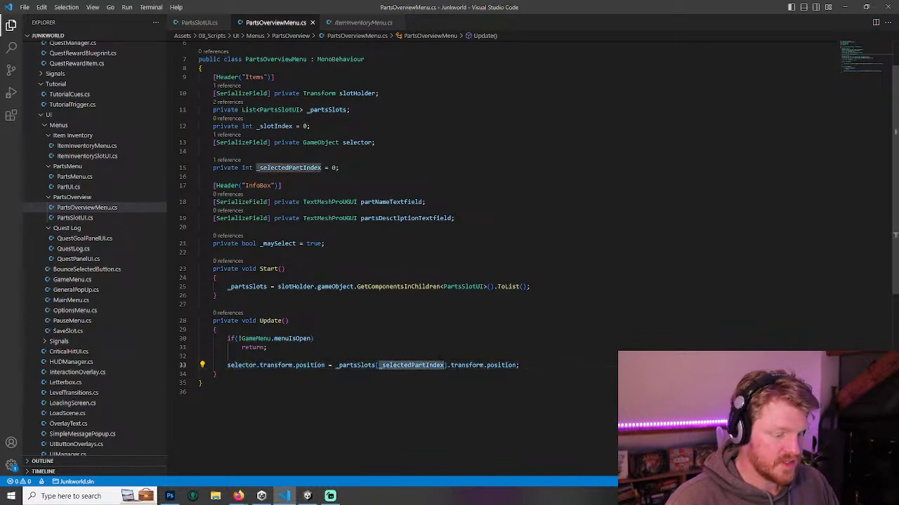
{"action": "left_click_drag", "start_coordinate": [340, 167], "coordinate": [213, 168]}
{"action": "left_click", "coordinate": [372, 169]}
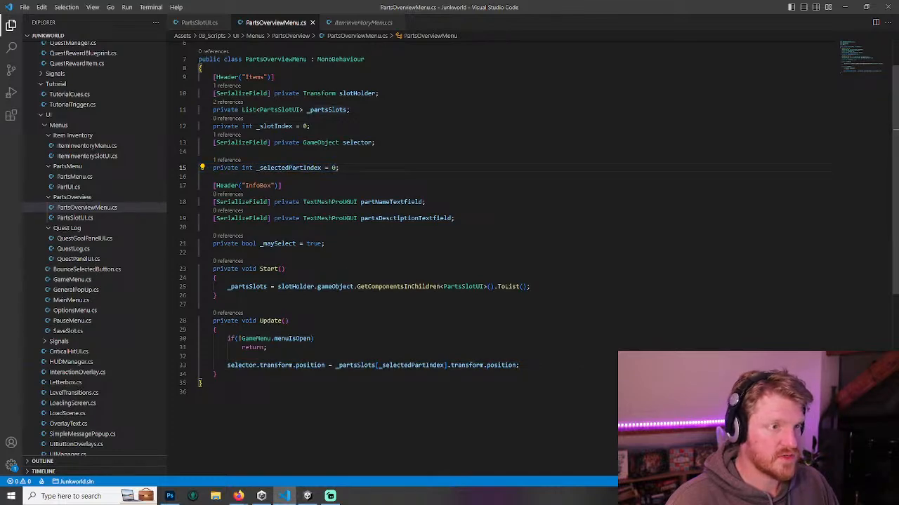
- Examine OpenInventoryMenu() in ItemInventoryMenu: the slot list check, opening sound, Move input callbacks, index reset and DrawInventory() call
{"action": "left_click", "coordinate": [361, 23]}
{"action": "scroll", "coordinate": [449, 246], "scroll_direction": "down", "scroll_amount": 3}
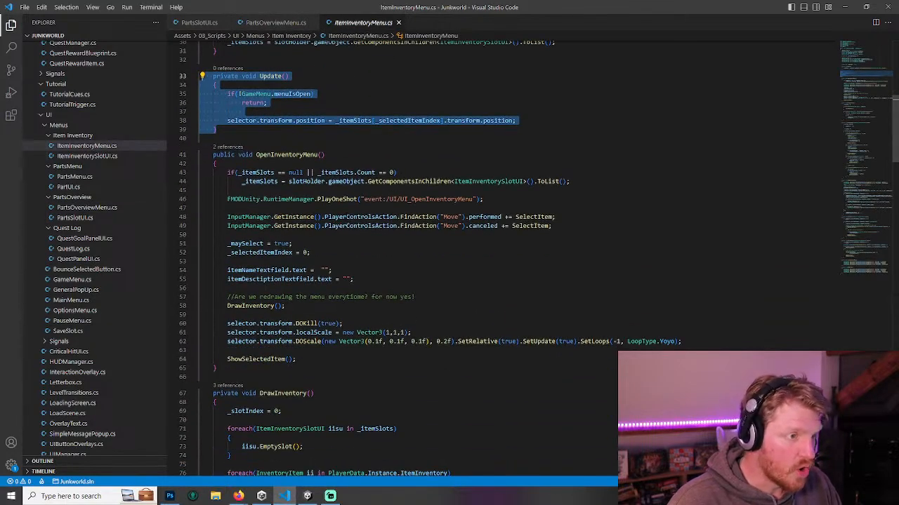
{"action": "left_click_drag", "start_coordinate": [212, 155], "coordinate": [569, 181]}
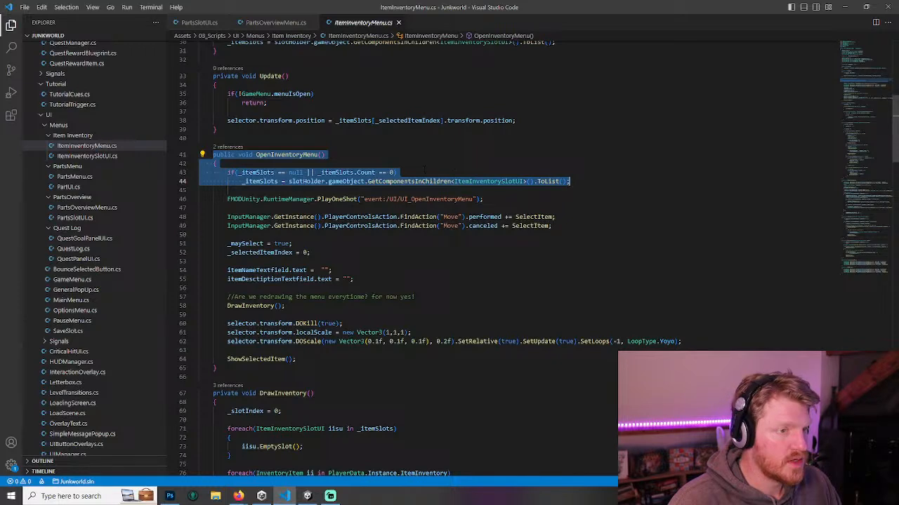
{"action": "left_click", "coordinate": [483, 198]}
{"action": "left_click_drag", "start_coordinate": [570, 181], "coordinate": [227, 172]}
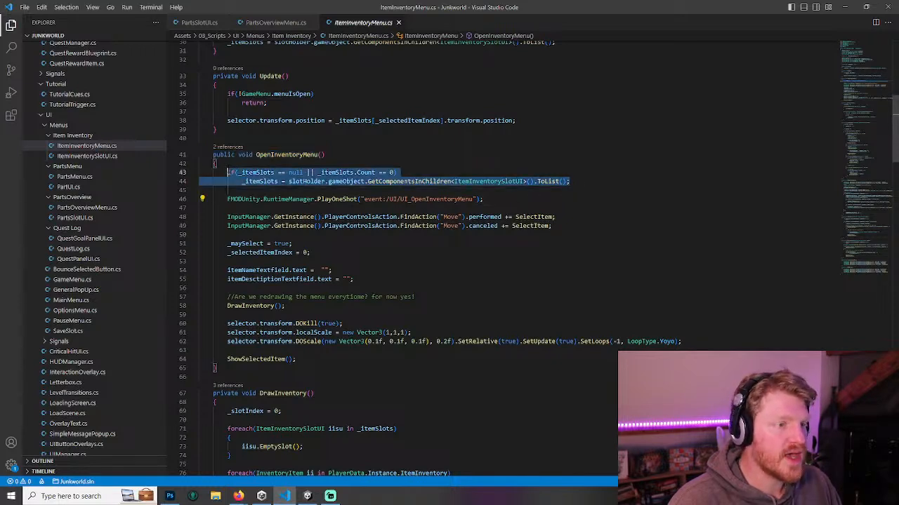
{"action": "left_click", "coordinate": [566, 199]}
{"action": "scroll", "coordinate": [566, 203], "scroll_direction": "down", "scroll_amount": 1}
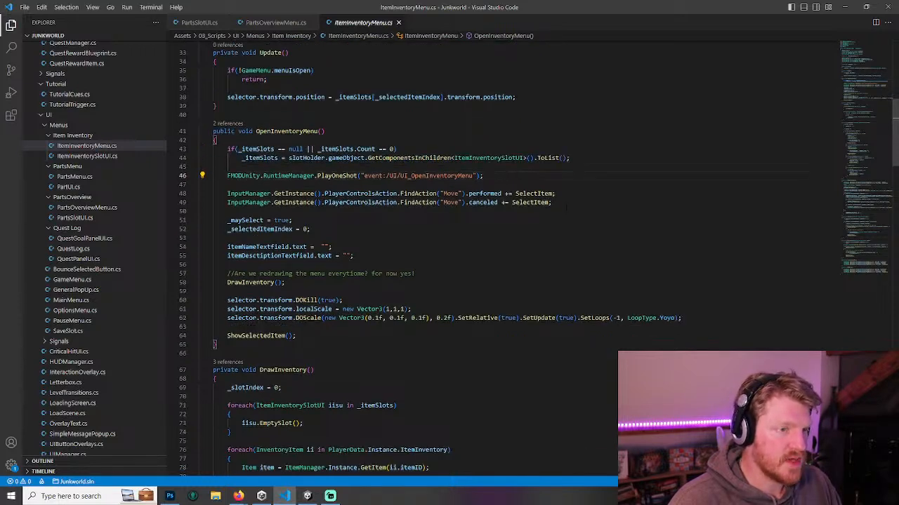
{"action": "left_click_drag", "start_coordinate": [483, 176], "coordinate": [228, 175]}
{"action": "left_click_drag", "start_coordinate": [552, 203], "coordinate": [229, 193]}
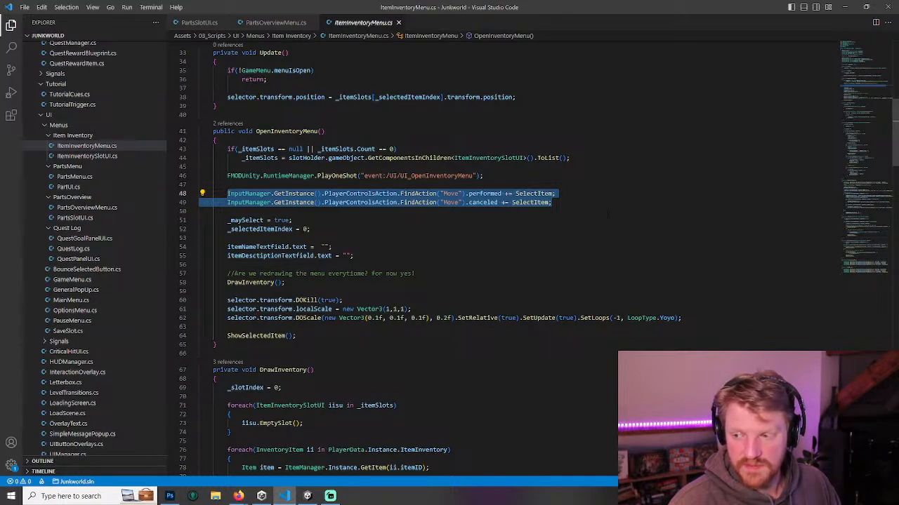
{"action": "left_click", "coordinate": [386, 231]}
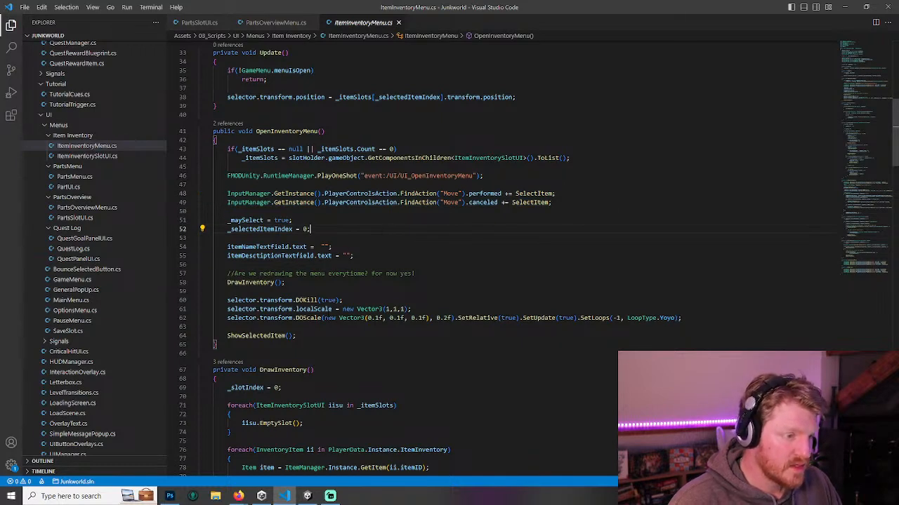
{"action": "left_click_drag", "start_coordinate": [295, 283], "coordinate": [199, 274]}
{"action": "left_click", "coordinate": [449, 284]}
{"action": "scroll", "coordinate": [506, 290], "scroll_direction": "down", "scroll_amount": 3}
{"action": "scroll", "coordinate": [506, 289], "scroll_direction": "down", "scroll_amount": 2}
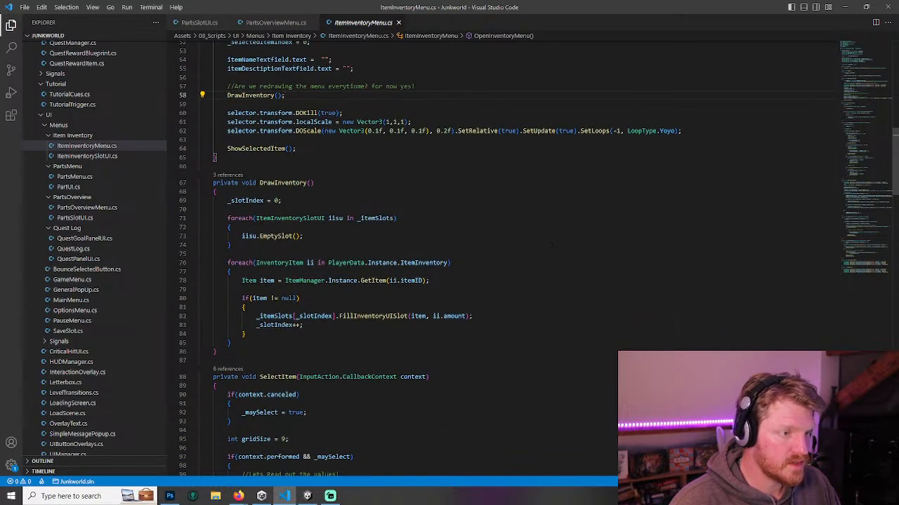
- Copy the SelectItem() method from ItemInventoryMenu into PartsOverviewMenu below Update()
{"action": "scroll", "coordinate": [551, 246], "scroll_direction": "down", "scroll_amount": 5}
{"action": "scroll", "coordinate": [552, 246], "scroll_direction": "down", "scroll_amount": 13}
{"action": "mouse_move", "coordinate": [218, 395]}
{"action": "left_mouse_down"}
{"action": "mouse_move", "coordinate": [203, 271]}
{"action": "mouse_move", "coordinate": [201, 286]}
{"action": "mouse_move", "coordinate": [201, 190]}
{"action": "left_mouse_up"}
{"action": "left_click", "coordinate": [269, 27]}
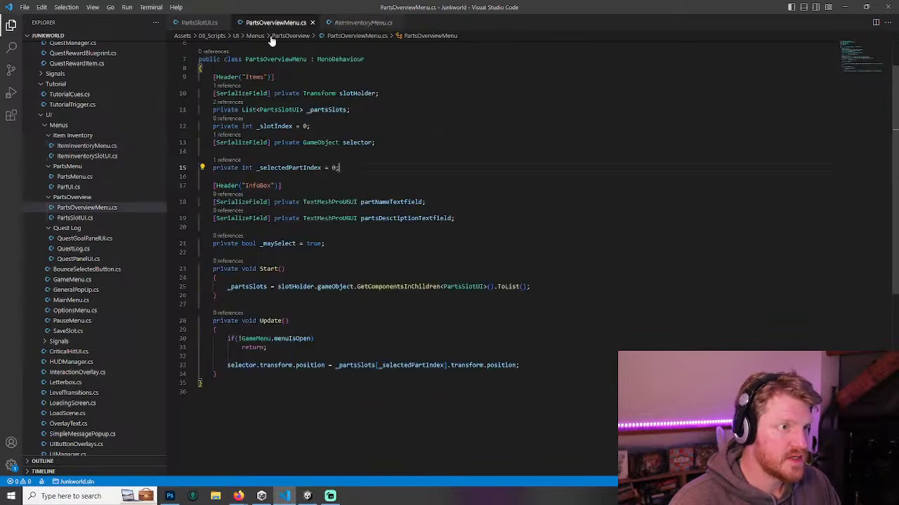
{"action": "left_click", "coordinate": [218, 375]}
{"action": "key", "text": "Return"}
{"action": "key", "text": "ctrl+v"}
{"action": "scroll", "coordinate": [215, 462], "scroll_direction": "up", "scroll_amount": 8}
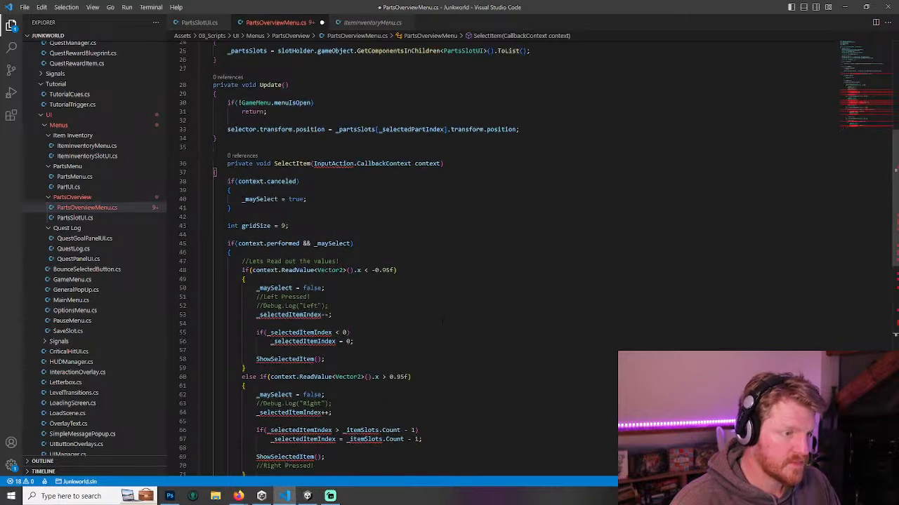
{"action": "scroll", "coordinate": [421, 258], "scroll_direction": "up", "scroll_amount": 4}
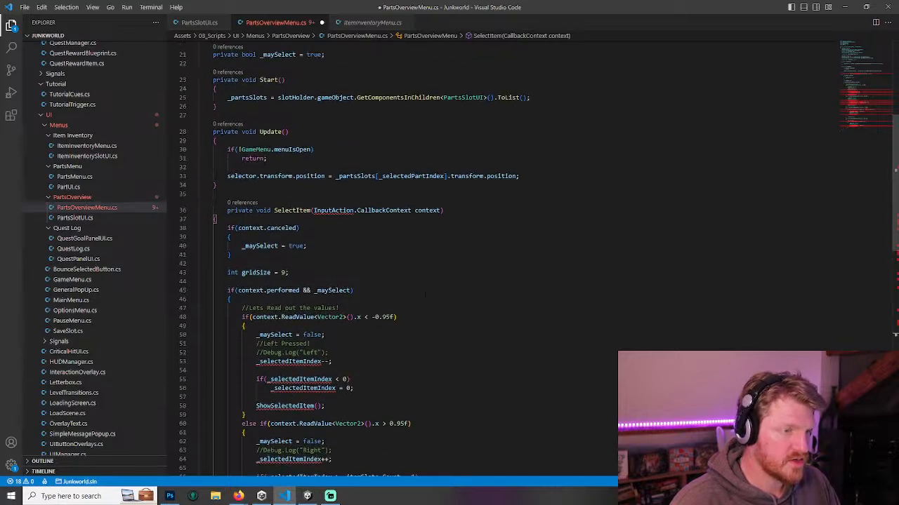
{"action": "scroll", "coordinate": [421, 259], "scroll_direction": "down", "scroll_amount": 6}
{"action": "right_click", "coordinate": [285, 268]}
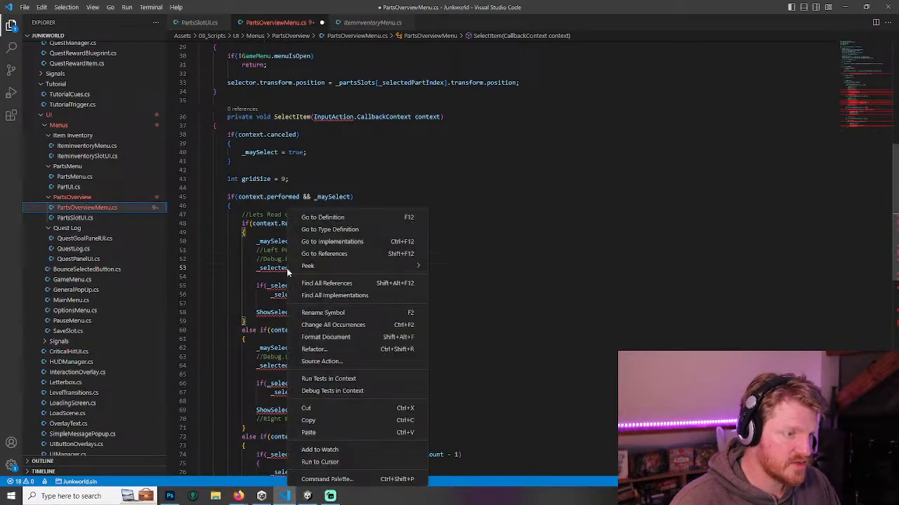
{"action": "key", "text": "Escape"}
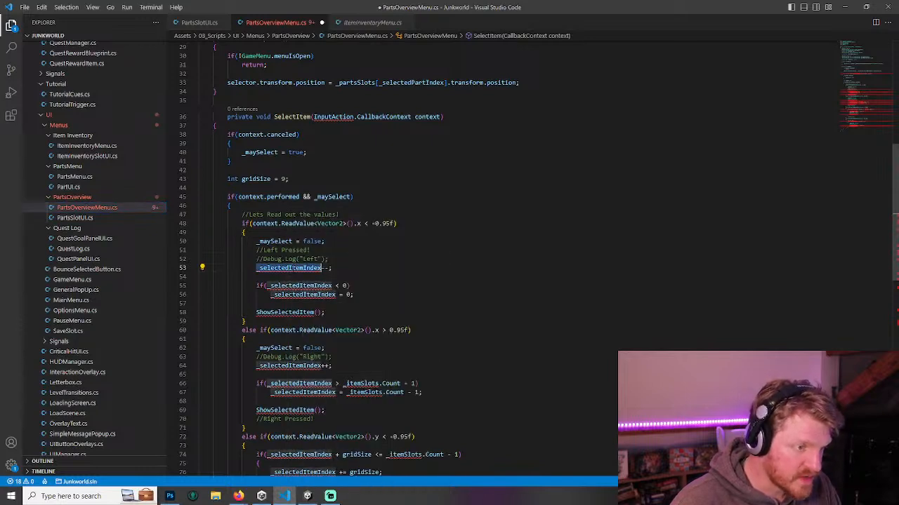
{"action": "right_click", "coordinate": [293, 268]}
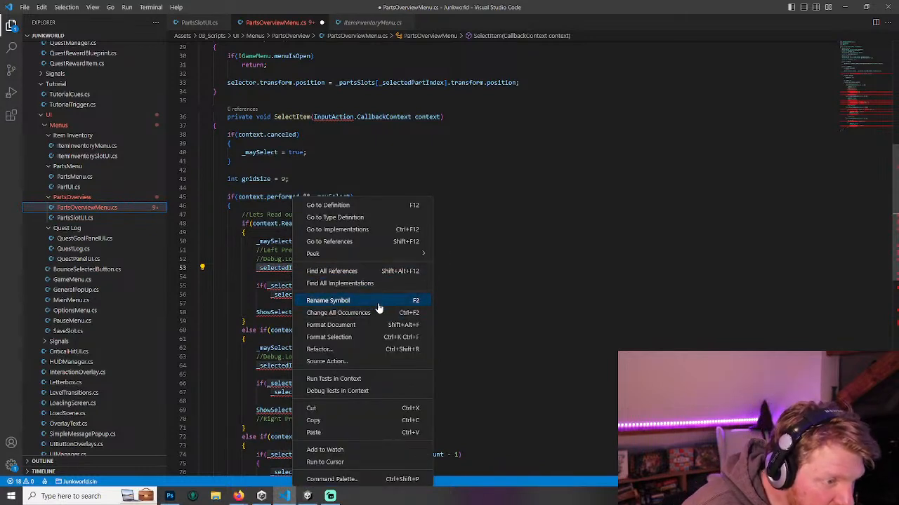
{"action": "left_click", "coordinate": [358, 350]}
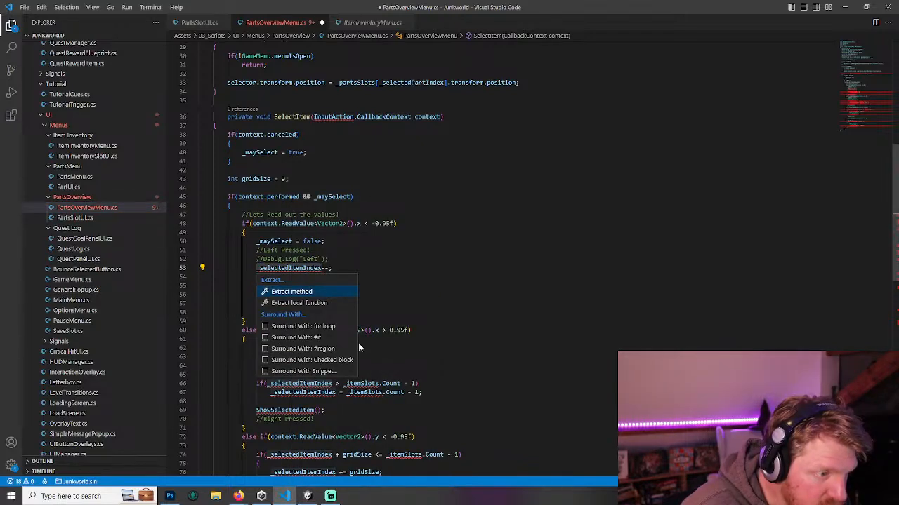
{"action": "key", "text": "Escape"}
{"action": "right_click", "coordinate": [294, 270]}
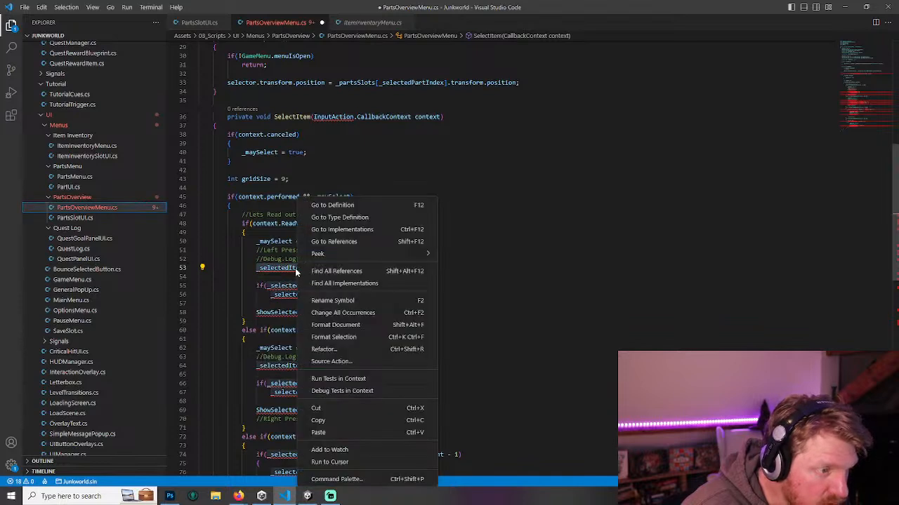
{"action": "left_click", "coordinate": [359, 271]}
{"action": "left_click", "coordinate": [12, 30]}
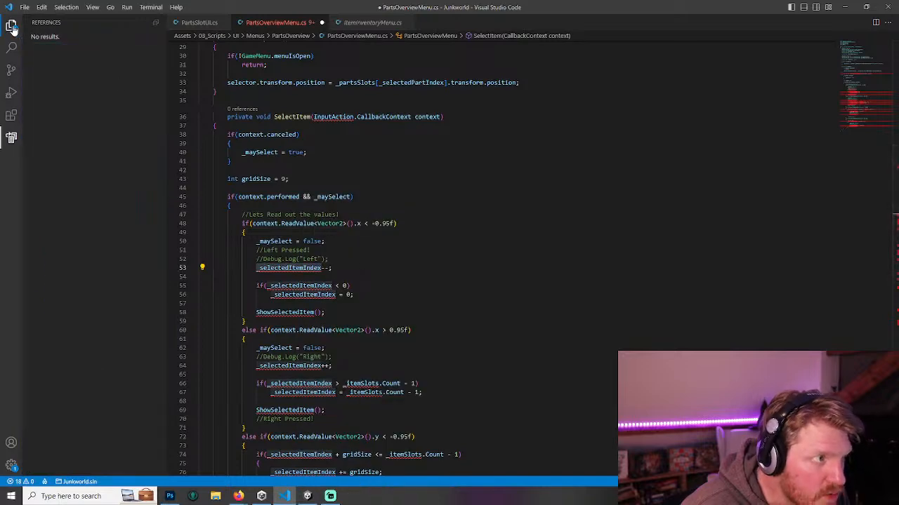
{"action": "left_click", "coordinate": [482, 242]}
- Fix the indentation of the SelectItem() method header in PartsOverviewMenu so it aligns with Update()
{"action": "scroll", "coordinate": [450, 253], "scroll_direction": "up", "scroll_amount": 9}
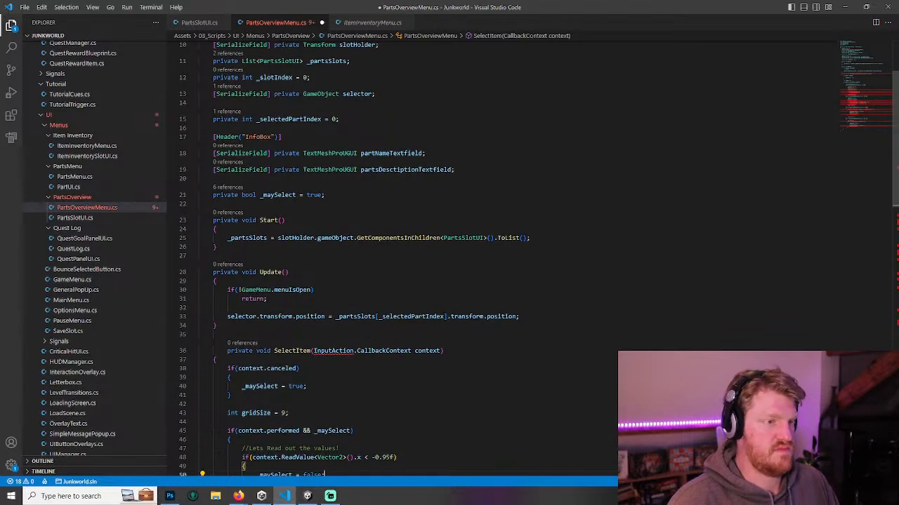
{"action": "left_click", "coordinate": [228, 351]}
{"action": "key", "text": "BackSpace"}
- Replace PartsOverviewMenu's using directives with those from ItemInventoryMenu, including UnityEngine.InputSystem and DG.Tweening, and save the script
{"action": "scroll", "coordinate": [449, 252], "scroll_direction": "up", "scroll_amount": 4}
{"action": "left_click", "coordinate": [371, 23]}
{"action": "scroll", "coordinate": [449, 281], "scroll_direction": "up", "scroll_amount": 15}
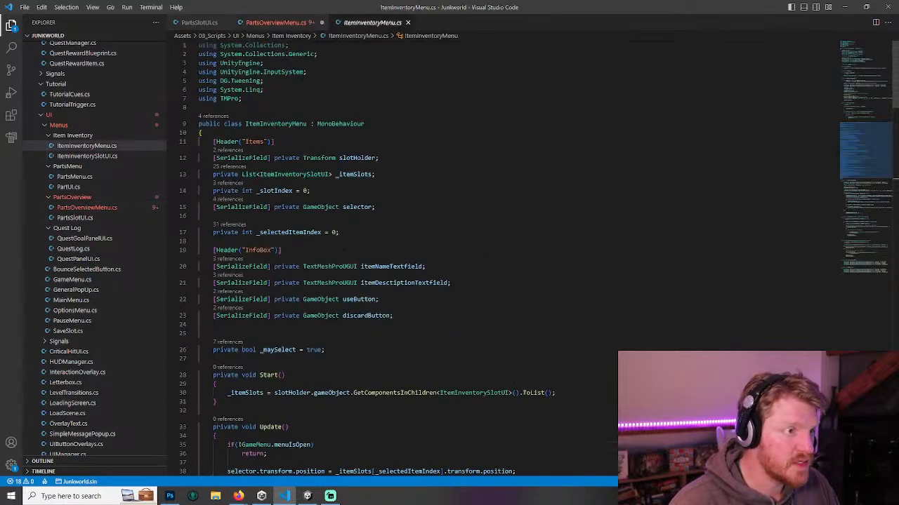
{"action": "left_click_drag", "start_coordinate": [306, 71], "coordinate": [198, 72]}
{"action": "left_click_drag", "start_coordinate": [242, 99], "coordinate": [200, 47]}
{"action": "key", "text": "ctrl+c"}
{"action": "left_click", "coordinate": [288, 23]}
{"action": "left_click_drag", "start_coordinate": [242, 81], "coordinate": [198, 45]}
{"action": "key", "text": "ctrl+v"}
{"action": "left_click", "coordinate": [373, 93]}
{"action": "key", "text": "ctrl+s"}
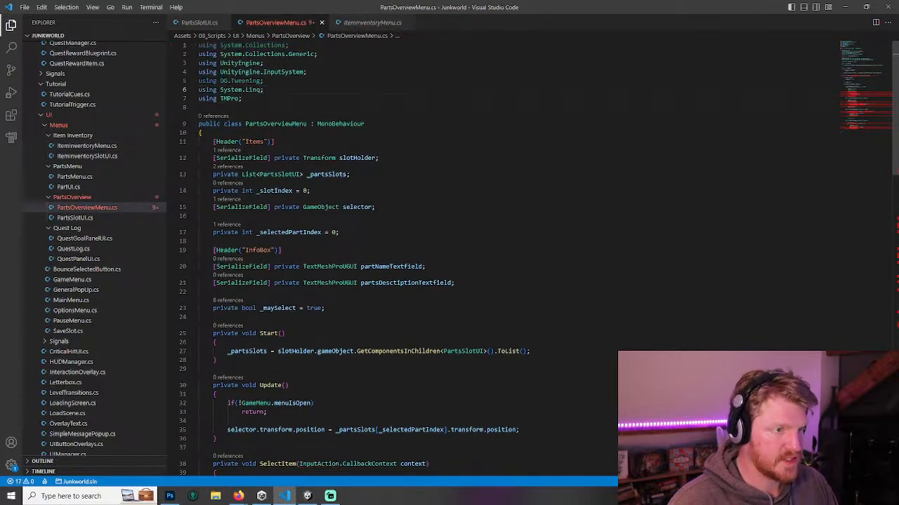
- Replace _selectedItemIndex with _selectedPartIndex throughout the left-input branch of SelectItem(), keeping the ShowSelectedItem() call
{"action": "scroll", "coordinate": [342, 172], "scroll_direction": "down", "scroll_amount": 8}
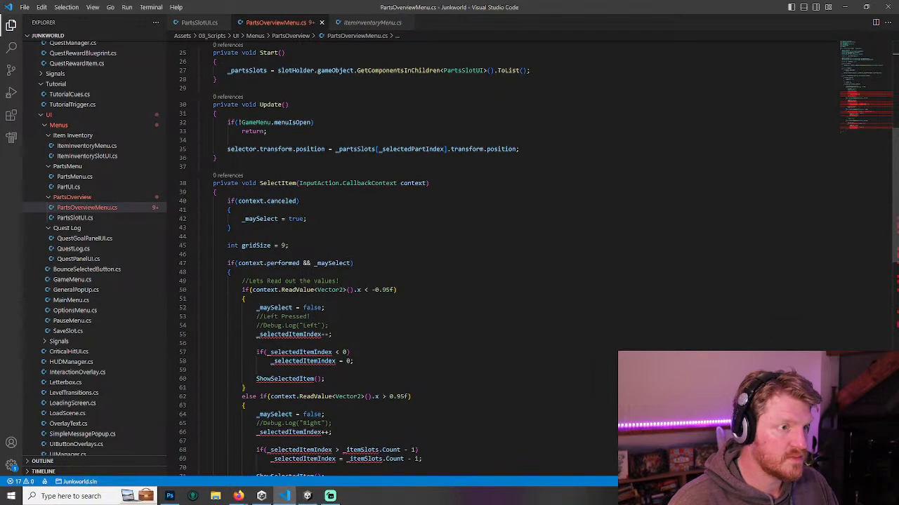
{"action": "scroll", "coordinate": [312, 139], "scroll_direction": "up", "scroll_amount": 2}
{"action": "double_click", "coordinate": [414, 219]}
{"action": "key", "text": "ctrl+c"}
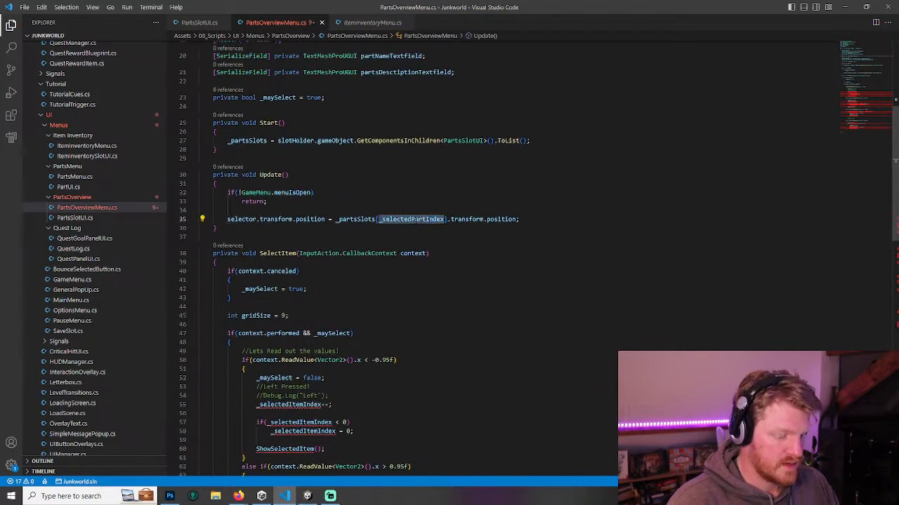
{"action": "scroll", "coordinate": [422, 224], "scroll_direction": "down", "scroll_amount": 6}
{"action": "double_click", "coordinate": [290, 241]}
{"action": "key", "text": "ctrl+v"}
{"action": "double_click", "coordinate": [301, 258]}
{"action": "key", "text": "ctrl+v"}
{"action": "double_click", "coordinate": [305, 267]}
{"action": "key", "text": "ctrl+v"}
{"action": "double_click", "coordinate": [288, 285]}
{"action": "key", "text": "ctrl+v"}
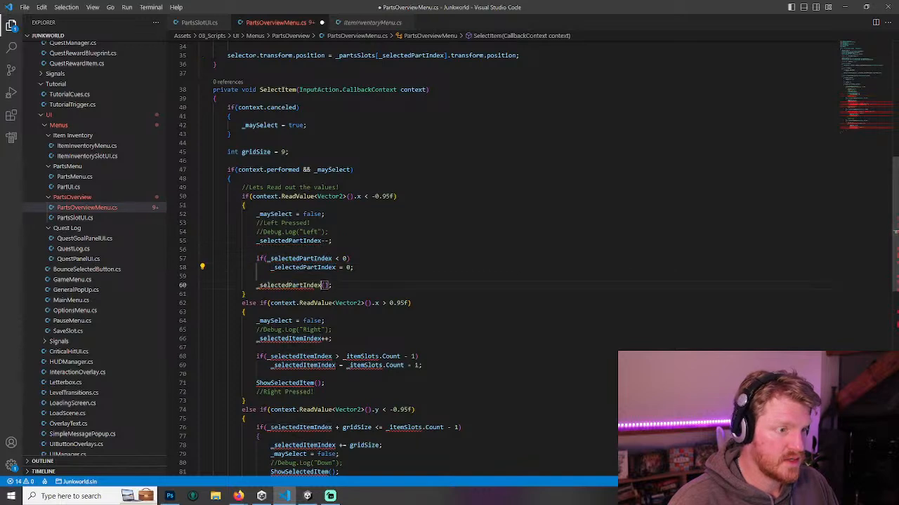
{"action": "key", "text": "ctrl+z"}
- Replace all three _selectedItemIndex references with _selectedPartIndex in the right-input branch of SelectItem()
{"action": "double_click", "coordinate": [289, 338]}
{"action": "key", "text": "ctrl+v"}
{"action": "double_click", "coordinate": [301, 356]}
{"action": "key", "text": "ctrl+v"}
{"action": "double_click", "coordinate": [305, 365]}
{"action": "key", "text": "ctrl+v"}
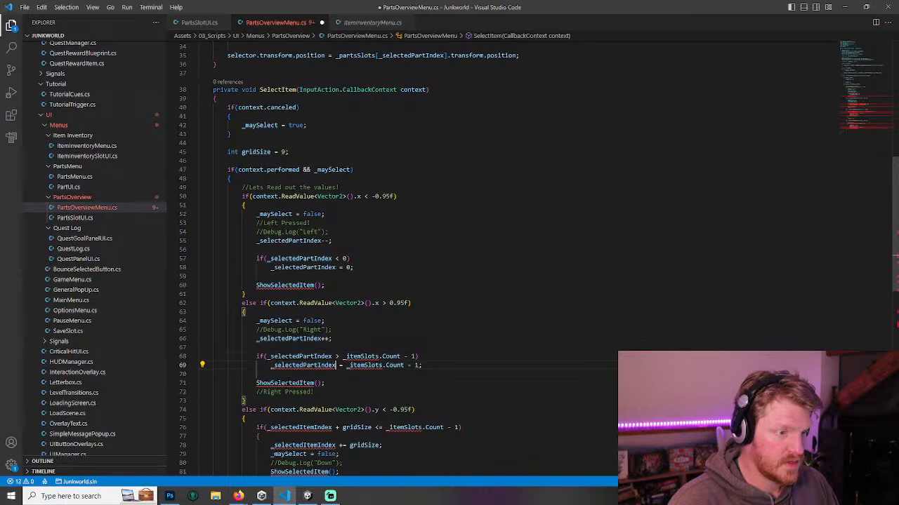
- Replace both _selectedItemIndex references with _selectedPartIndex in the down-input branch of SelectItem(), keeping its ShowSelectedItem() call
{"action": "scroll", "coordinate": [323, 376], "scroll_direction": "down", "scroll_amount": 4}
{"action": "double_click", "coordinate": [300, 310]}
{"action": "key", "text": "ctrl+v"}
{"action": "double_click", "coordinate": [304, 328]}
{"action": "key", "text": "ctrl+v"}
{"action": "double_click", "coordinate": [299, 355]}
{"action": "key", "text": "ctrl+v"}
{"action": "scroll", "coordinate": [372, 356], "scroll_direction": "down", "scroll_amount": 4}
{"action": "key", "text": "ctrl+z"}
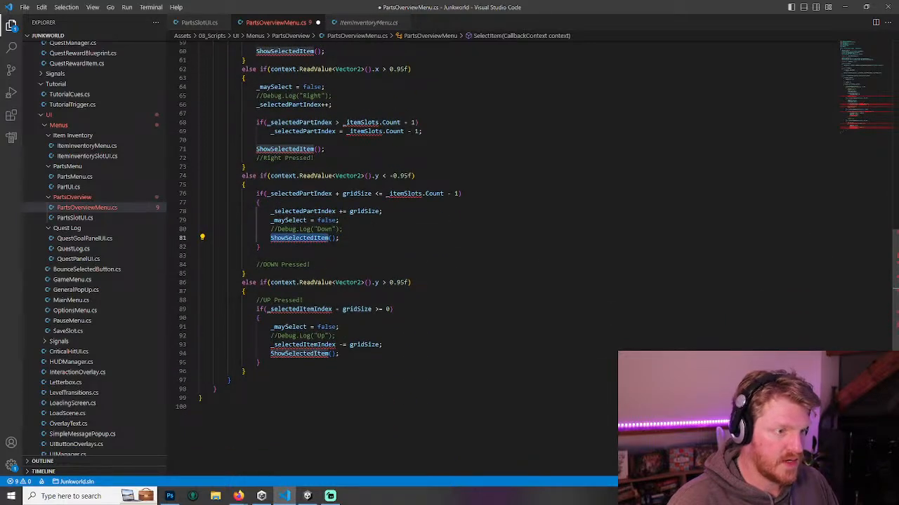
- Replace both _selectedItemIndex references with _selectedPartIndex in the up-input branch of SelectItem()
{"action": "double_click", "coordinate": [302, 309]}
{"action": "key", "text": "ctrl+v"}
{"action": "double_click", "coordinate": [305, 344]}
{"action": "key", "text": "ctrl+v"}
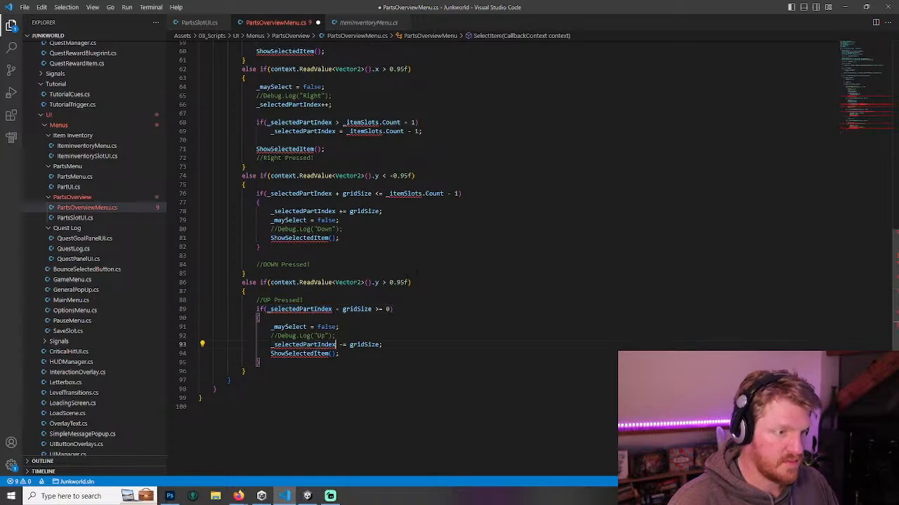
- Comment out the ShowSelectedItem() calls in all four direction branches of SelectItem()
{"action": "scroll", "coordinate": [305, 345], "scroll_direction": "up", "scroll_amount": 3}
{"action": "scroll", "coordinate": [393, 253], "scroll_direction": "down", "scroll_amount": 4}
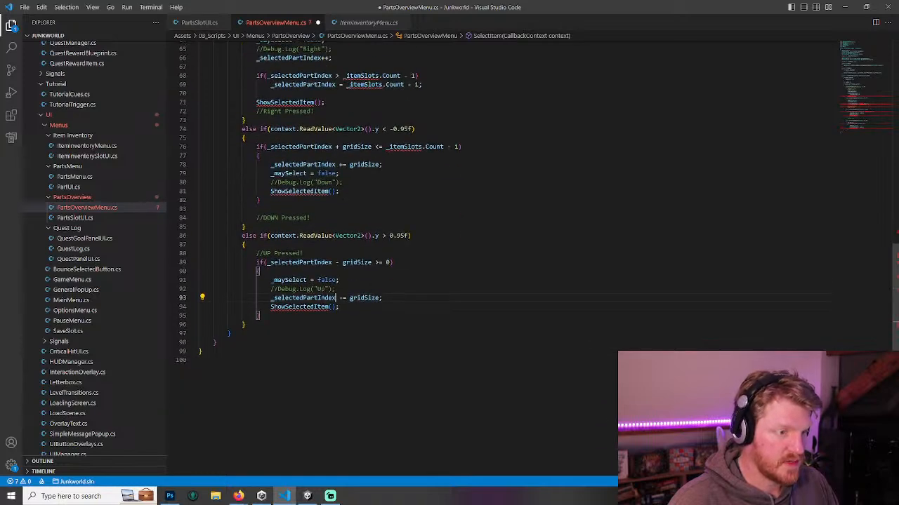
{"action": "left_click", "coordinate": [271, 307]}
{"action": "type", "text": "//"}
{"action": "left_click", "coordinate": [271, 191]}
{"action": "type", "text": "//"}
{"action": "left_click", "coordinate": [256, 102]}
{"action": "type", "text": "//"}
{"action": "scroll", "coordinate": [449, 253], "scroll_direction": "up", "scroll_amount": 5}
{"action": "left_click", "coordinate": [256, 145]}
{"action": "type", "text": "//"}
- Replace the three _itemSlots references in the right and down branches of SelectItem() with _partsSlots
{"action": "scroll", "coordinate": [271, 166], "scroll_direction": "up", "scroll_amount": 6}
{"action": "scroll", "coordinate": [449, 252], "scroll_direction": "down", "scroll_amount": 6}
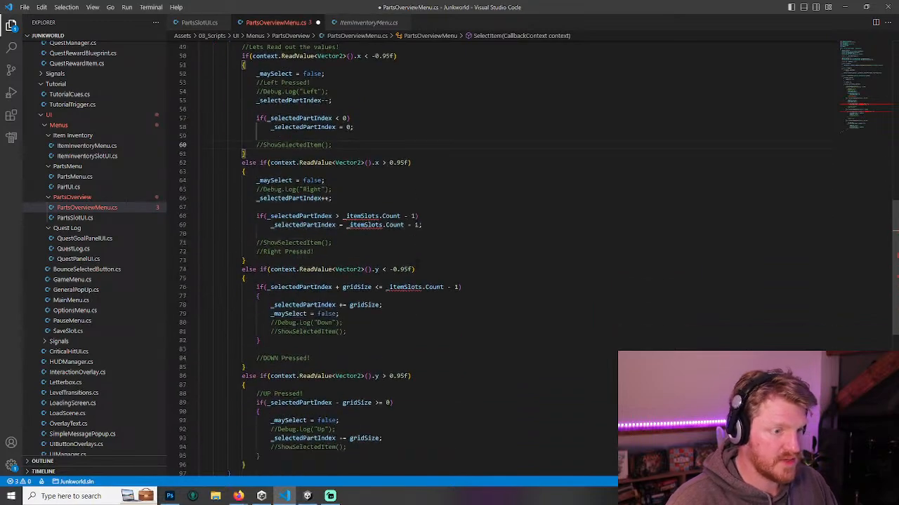
{"action": "scroll", "coordinate": [450, 252], "scroll_direction": "up", "scroll_amount": 10}
{"action": "double_click", "coordinate": [355, 219]}
{"action": "scroll", "coordinate": [356, 332], "scroll_direction": "down", "scroll_amount": 6}
{"action": "double_click", "coordinate": [361, 332]}
{"action": "type", "text": "_partsSlots"}
{"action": "double_click", "coordinate": [365, 342]}
{"action": "type", "text": "_partsSlots"}
{"action": "double_click", "coordinate": [404, 405]}
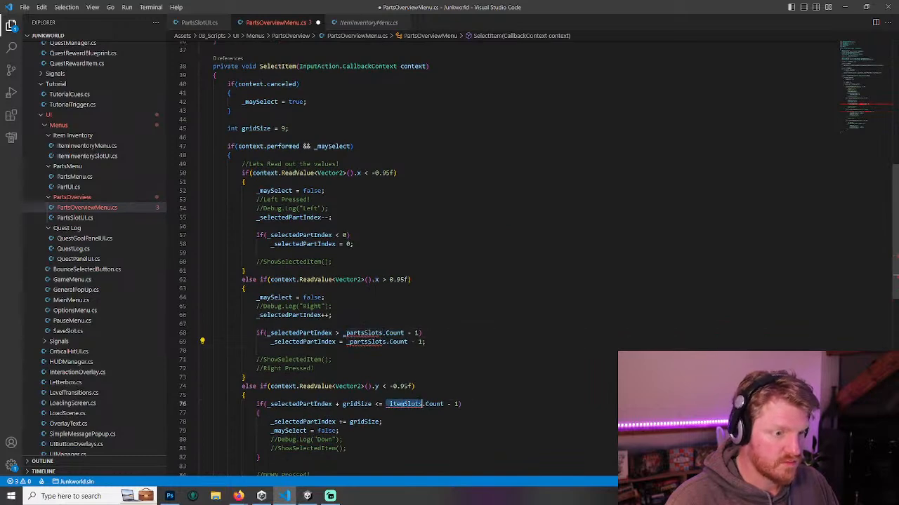
{"action": "type", "text": "_partsSlots"}
- Set gridSize in SelectItem() to 12 and save the PartsOverviewMenu script
{"action": "scroll", "coordinate": [404, 404], "scroll_direction": "down", "scroll_amount": 7}
{"action": "scroll", "coordinate": [404, 405], "scroll_direction": "up", "scroll_amount": 9}
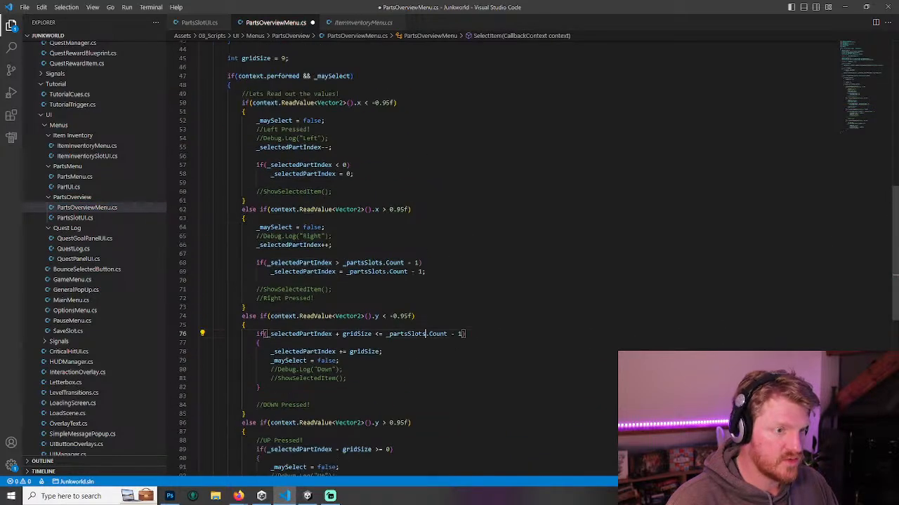
{"action": "scroll", "coordinate": [425, 473], "scroll_direction": "down", "scroll_amount": 1}
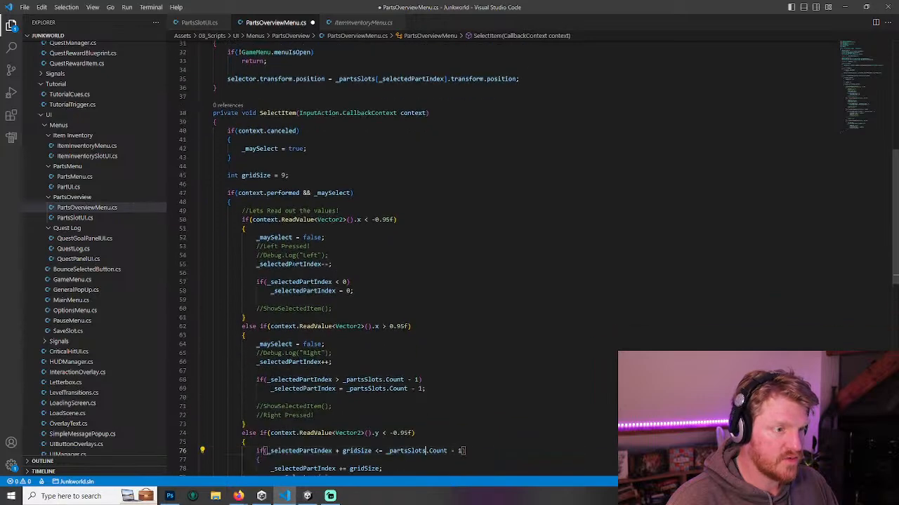
{"action": "left_click_drag", "start_coordinate": [329, 256], "coordinate": [131, 248]}
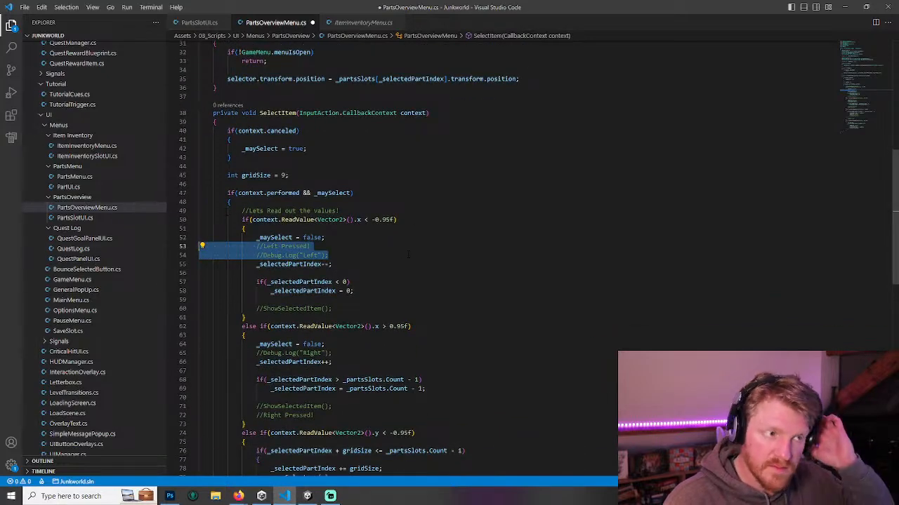
{"action": "left_click", "coordinate": [282, 175]}
{"action": "type", "text": "12"}
{"action": "left_click", "coordinate": [350, 265]}
{"action": "key", "text": "ctrl+s"}
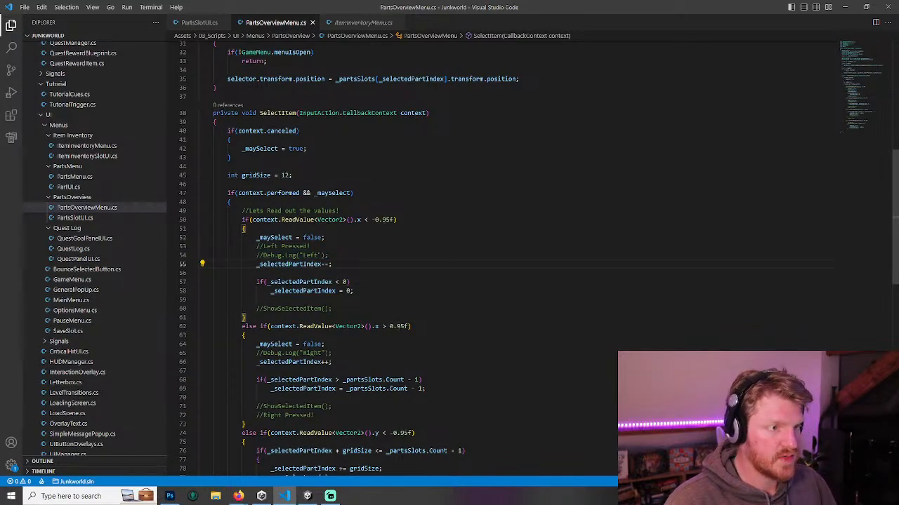
- Using the ItemInventoryMenu script as reference, set gridSize in SelectItem() of PartsOverviewMenu to 6 and save the script
{"action": "left_click", "coordinate": [363, 22]}
{"action": "scroll", "coordinate": [449, 253], "scroll_direction": "down", "scroll_amount": 3}
{"action": "scroll", "coordinate": [431, 209], "scroll_direction": "down", "scroll_amount": 15}
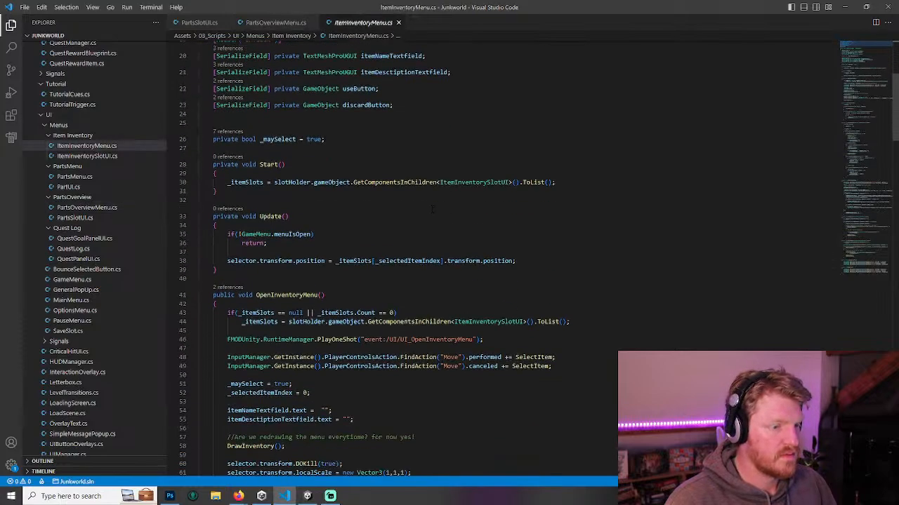
{"action": "scroll", "coordinate": [432, 209], "scroll_direction": "down", "scroll_amount": 3}
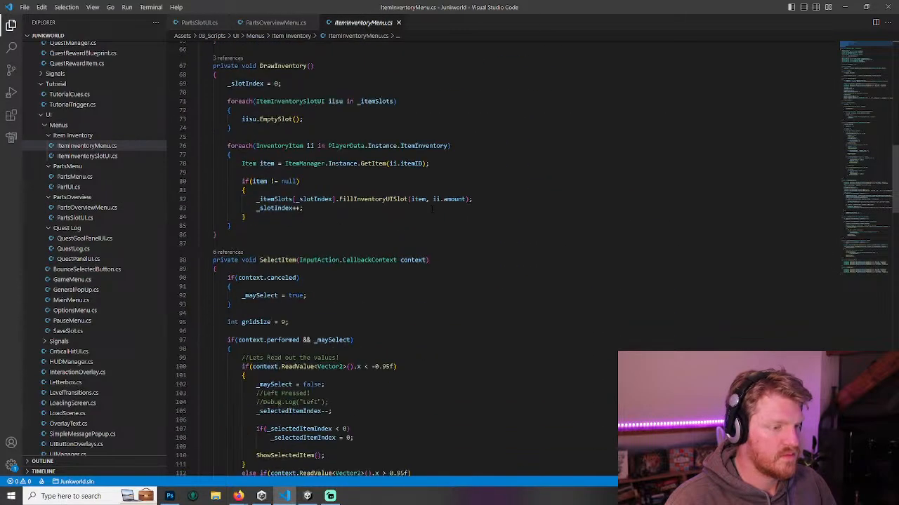
{"action": "scroll", "coordinate": [432, 209], "scroll_direction": "down", "scroll_amount": 5}
{"action": "scroll", "coordinate": [432, 209], "scroll_direction": "up", "scroll_amount": 7}
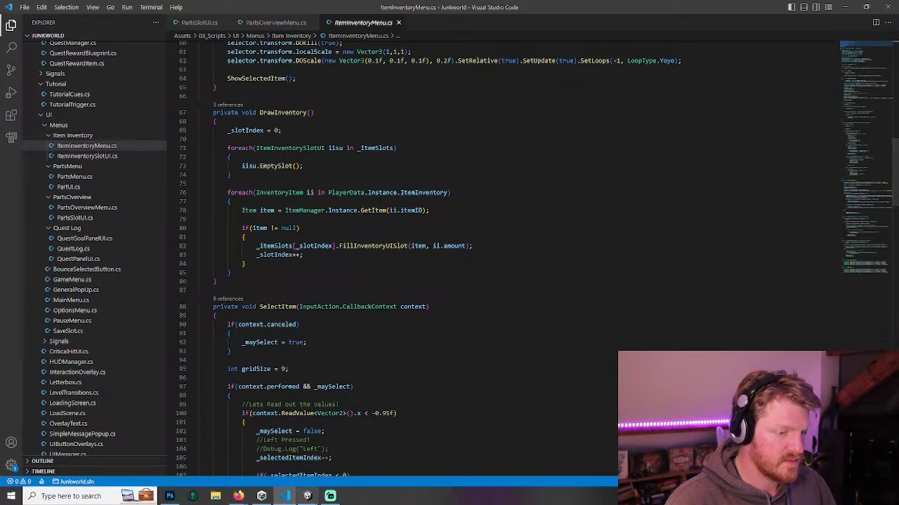
{"action": "mouse_move", "coordinate": [284, 496]}
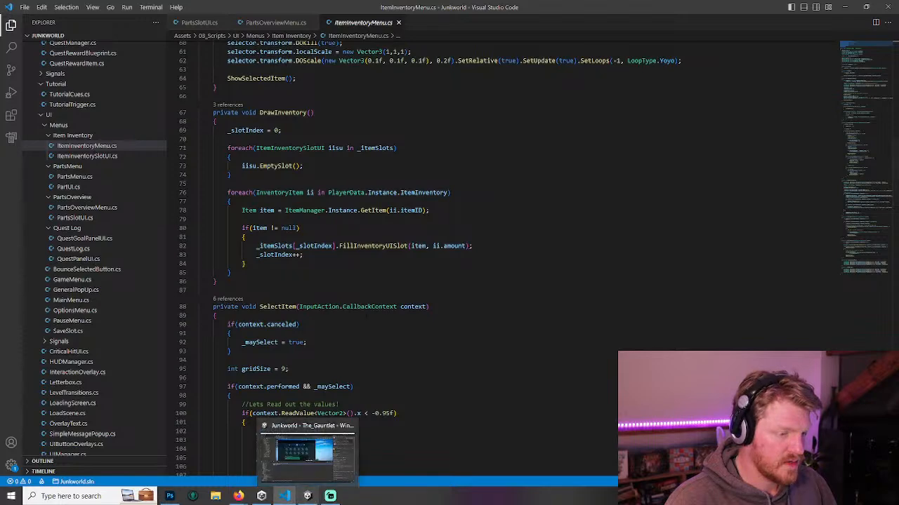
{"action": "left_click", "coordinate": [274, 22]}
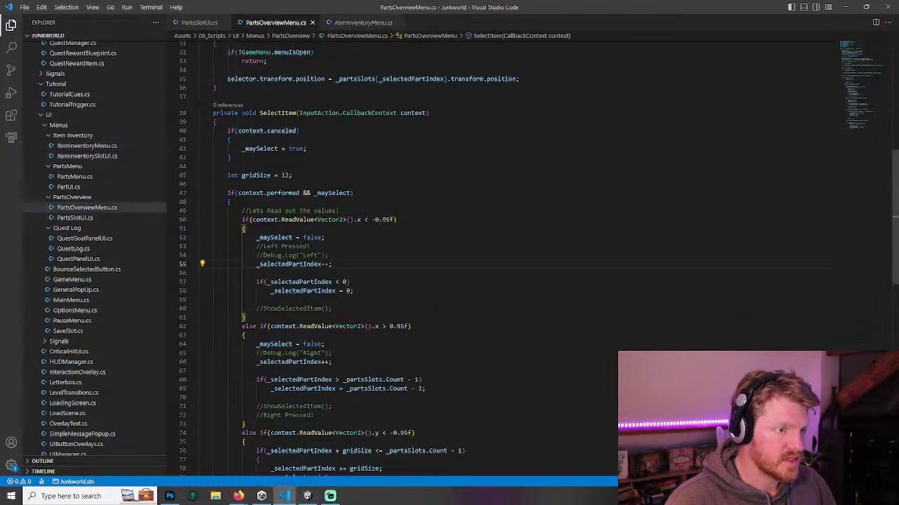
{"action": "left_click_drag", "start_coordinate": [289, 176], "coordinate": [281, 176]}
{"action": "type", "text": "6"}
{"action": "key", "text": "ctrl+s"}
{"action": "left_click", "coordinate": [393, 184]}
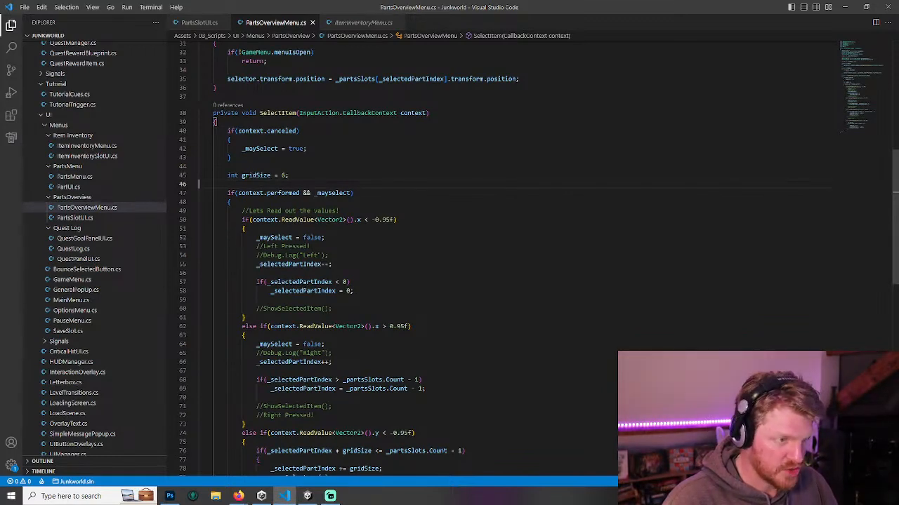
{"action": "left_click", "coordinate": [300, 281]}
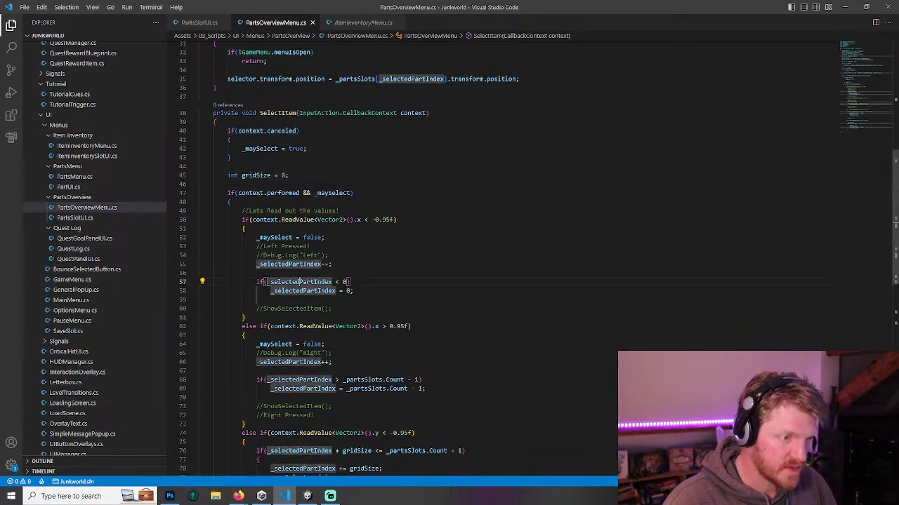
{"action": "double_click", "coordinate": [300, 282]}
{"action": "key", "text": "ctrl+r"}
{"action": "key", "text": "ctrl+r"}
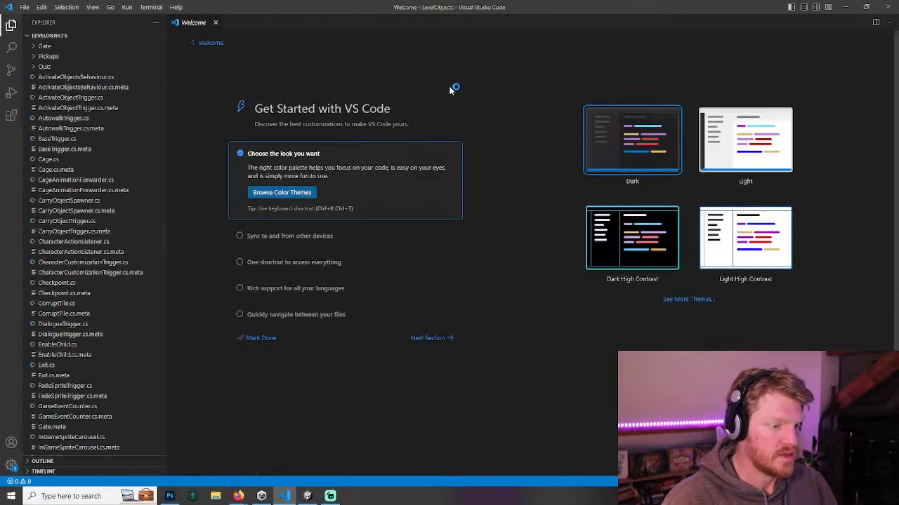
{"action": "left_click_drag", "start_coordinate": [577, 7], "coordinate": [438, 72]}
{"action": "left_click", "coordinate": [642, 66]}
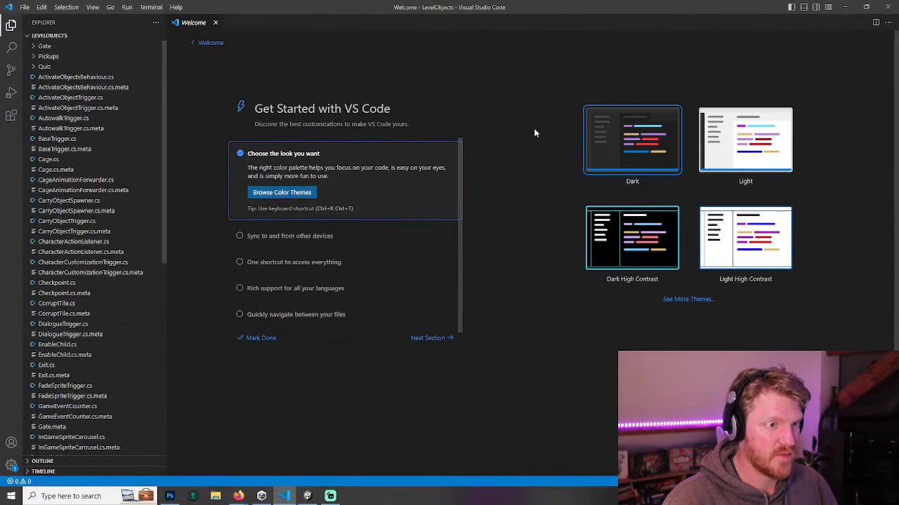
{"action": "scroll", "coordinate": [107, 202], "scroll_direction": "down", "scroll_amount": 10}
{"action": "scroll", "coordinate": [107, 202], "scroll_direction": "up", "scroll_amount": 10}
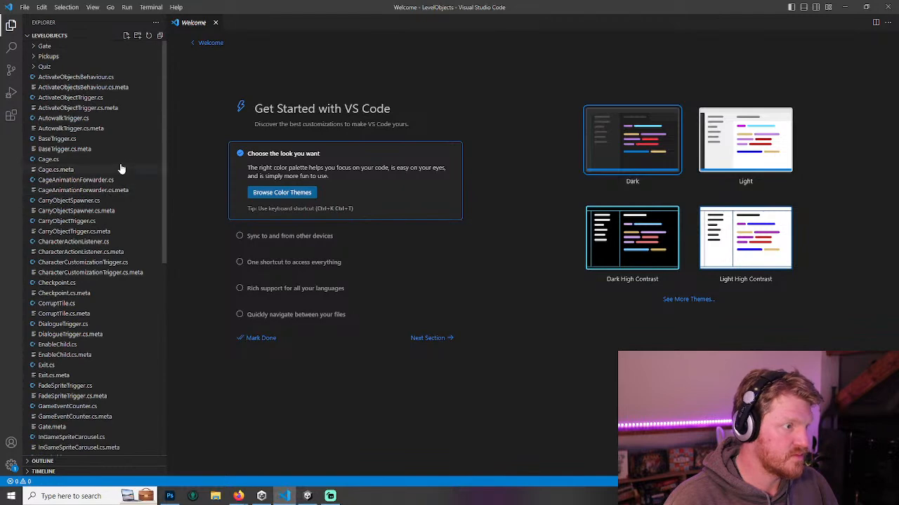
- Close the LevelObjects window and reopen the PartsOverviewMenu script from the Unity project
{"action": "left_click", "coordinate": [888, 7]}
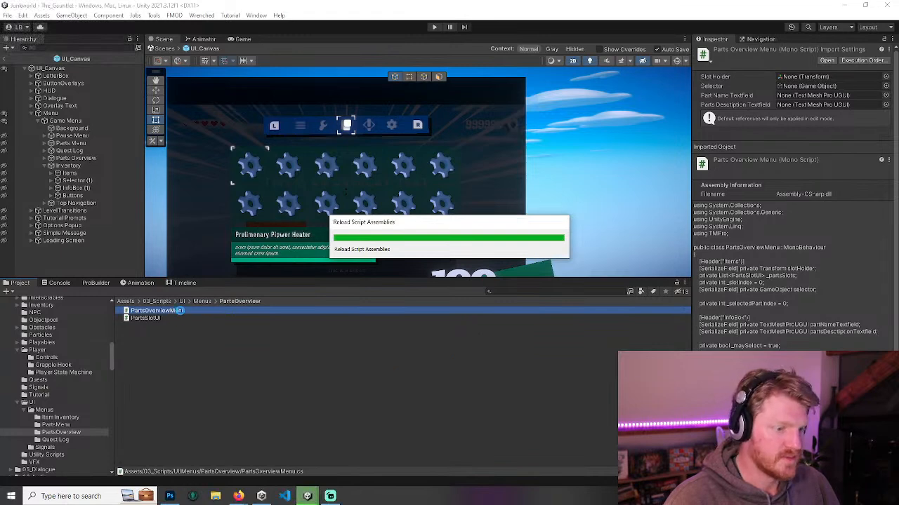
{"action": "mouse_move", "coordinate": [309, 497]}
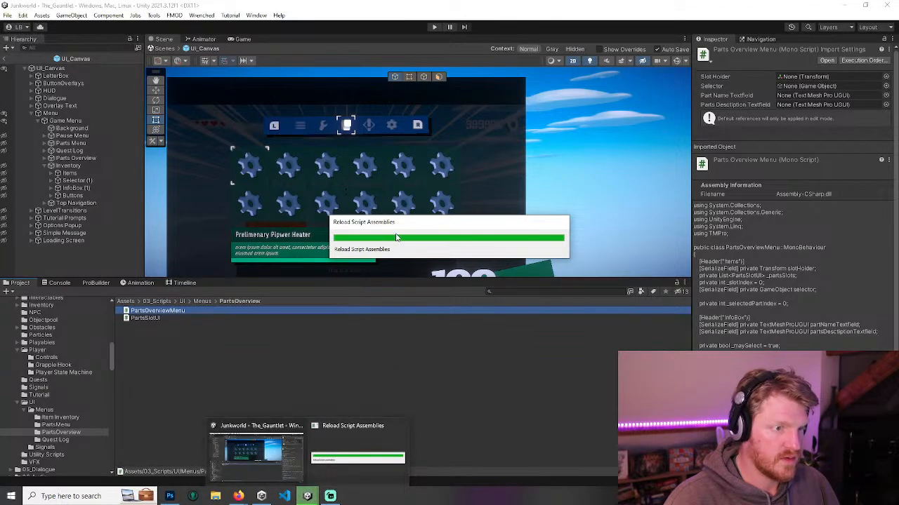
{"action": "left_click", "coordinate": [310, 495]}
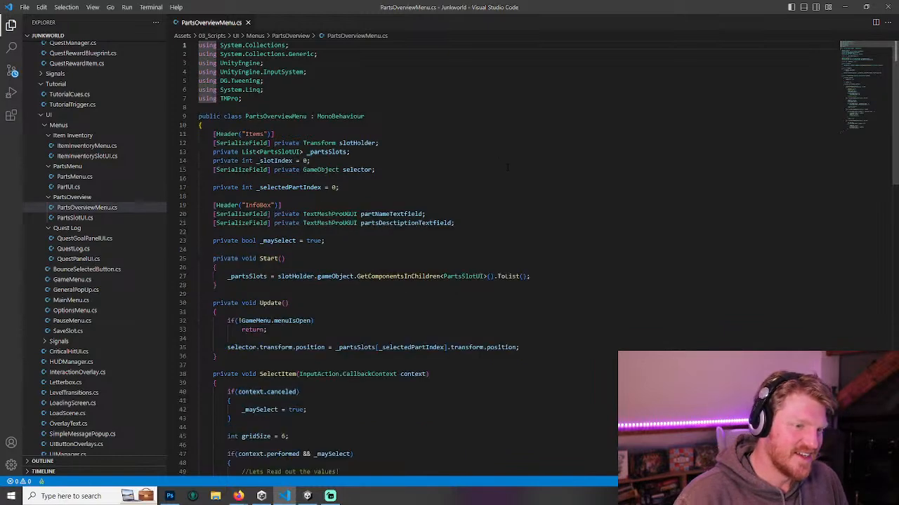
- Delete the "Left Pressed!" comment and the commented-out Debug.Log lines in the left and right branches of SelectItem(), leaving a blank line in each
{"action": "scroll", "coordinate": [480, 179], "scroll_direction": "down", "scroll_amount": 4}
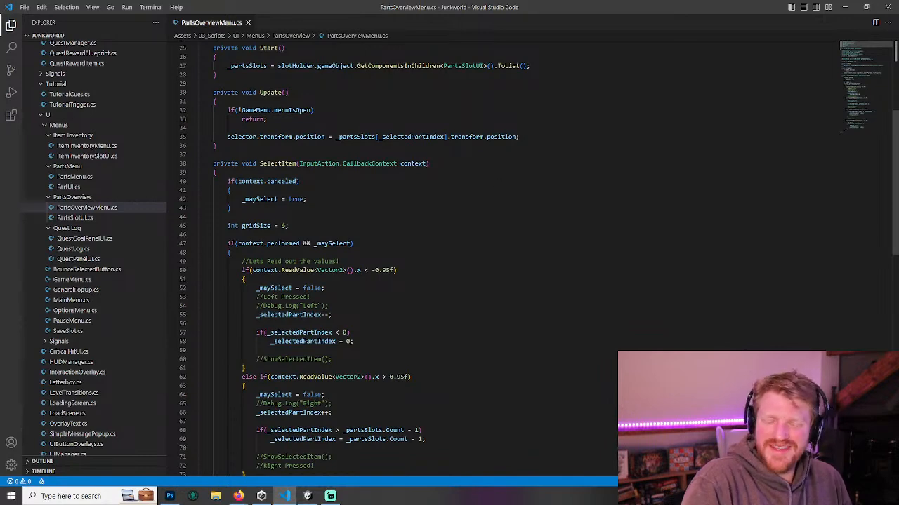
{"action": "scroll", "coordinate": [449, 253], "scroll_direction": "down", "scroll_amount": 3}
{"action": "left_click_drag", "start_coordinate": [328, 212], "coordinate": [198, 203]}
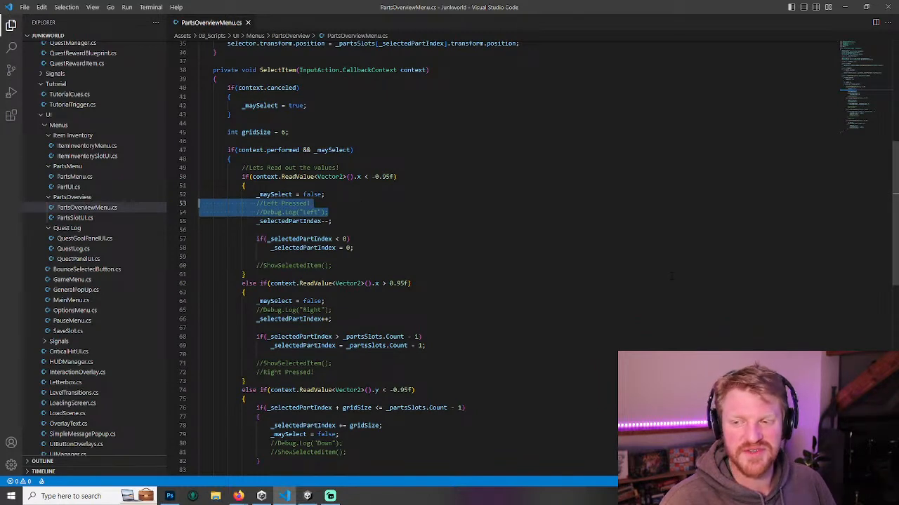
{"action": "scroll", "coordinate": [489, 300], "scroll_direction": "down", "scroll_amount": 1}
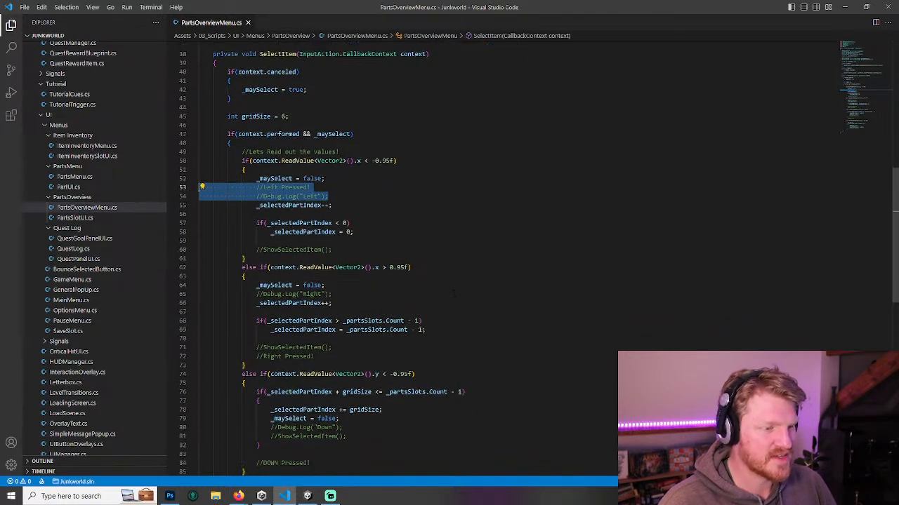
{"action": "key", "text": "Delete"}
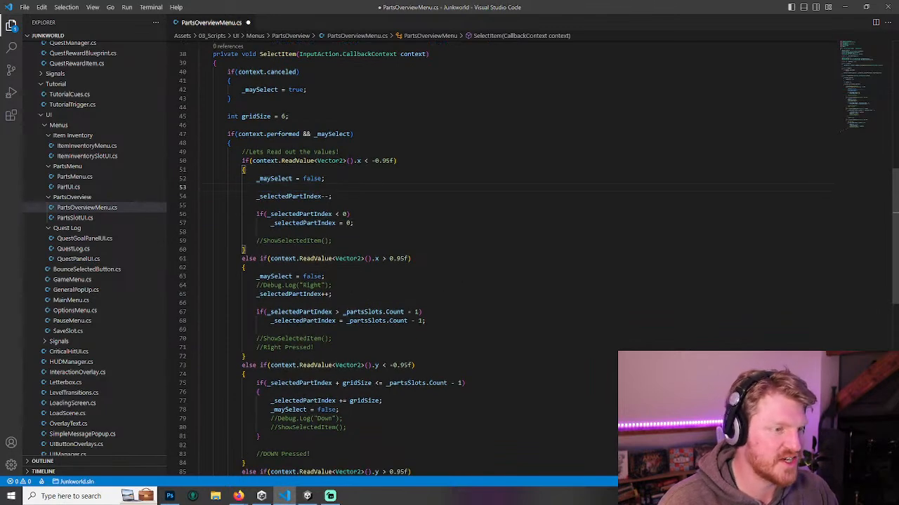
{"action": "left_click_drag", "start_coordinate": [333, 285], "coordinate": [211, 285]}
{"action": "key", "text": "BackSpace"}
{"action": "key", "text": "BackSpace"}
{"action": "scroll", "coordinate": [379, 325], "scroll_direction": "down", "scroll_amount": 3}
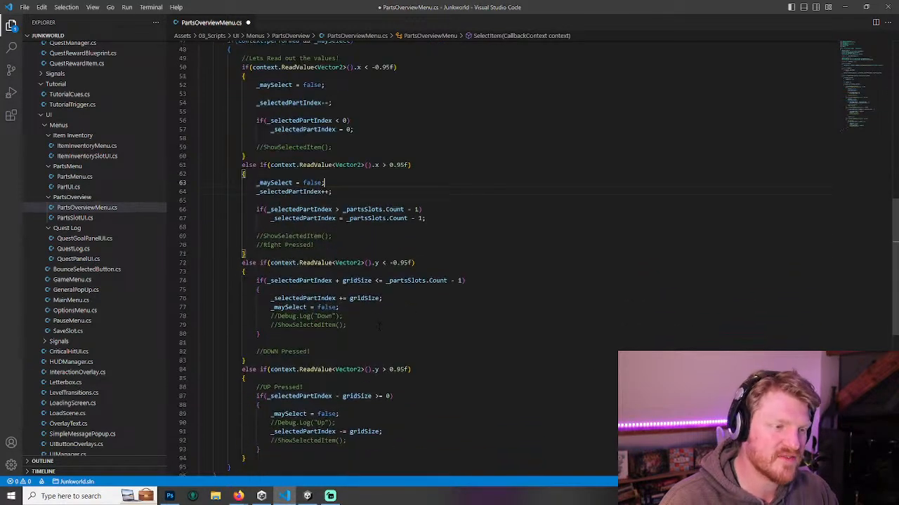
{"action": "key", "text": "Return"}
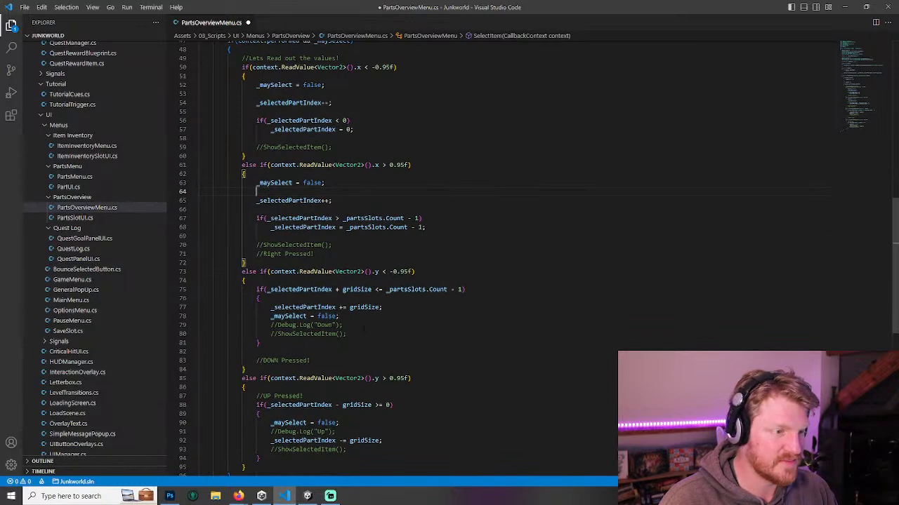
- Delete the commented-out Debug.Log lines in the down and up branches, leave a blank line before each ShowSelectedItem() comment, and save the script
{"action": "scroll", "coordinate": [335, 278], "scroll_direction": "down", "scroll_amount": 3}
{"action": "left_click_drag", "start_coordinate": [342, 255], "coordinate": [199, 255]}
{"action": "key", "text": "BackSpace"}
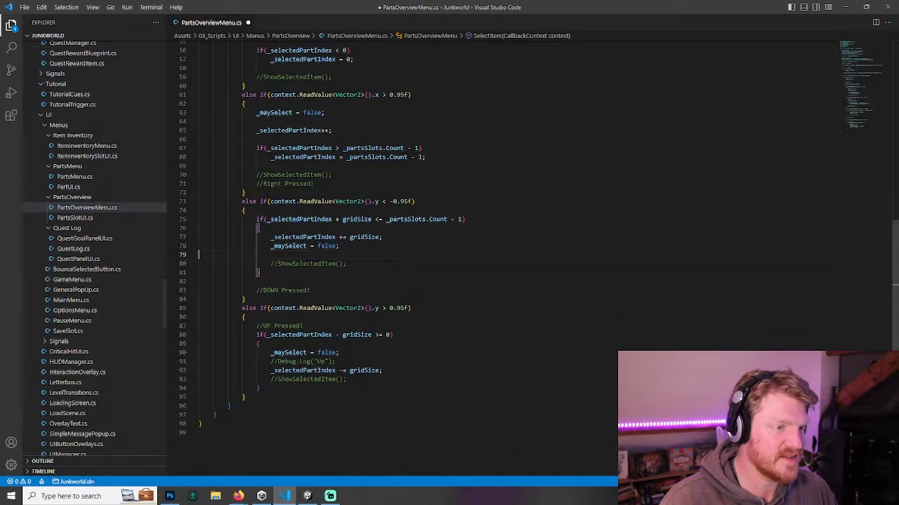
{"action": "left_click_drag", "start_coordinate": [337, 362], "coordinate": [168, 369]}
{"action": "key", "text": "BackSpace"}
{"action": "key", "text": "Delete"}
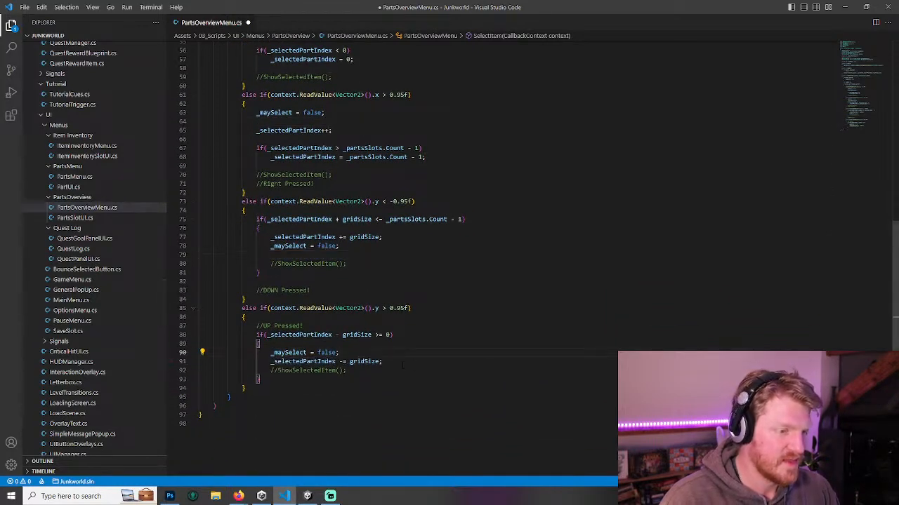
{"action": "key", "text": "End"}
{"action": "key", "text": "Return"}
{"action": "key", "text": "ctrl+s"}
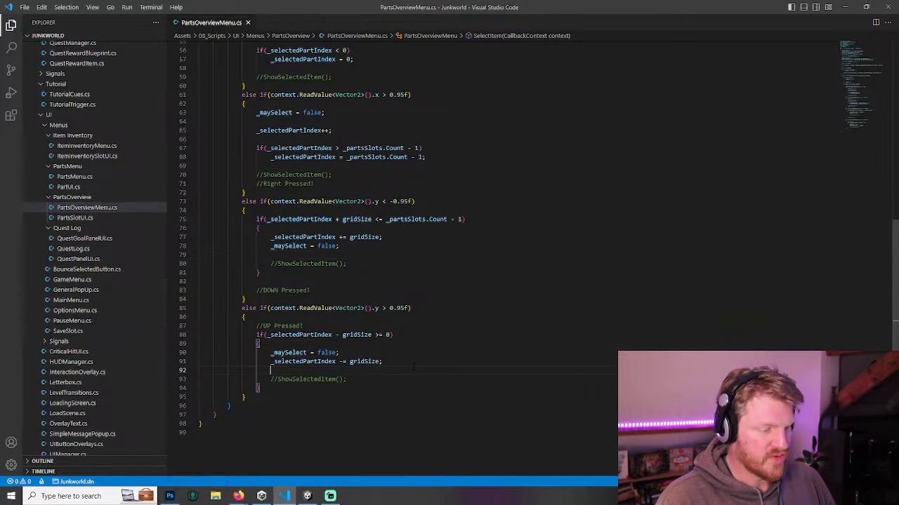
{"action": "scroll", "coordinate": [415, 366], "scroll_direction": "up", "scroll_amount": 7}
{"action": "scroll", "coordinate": [338, 221], "scroll_direction": "down", "scroll_amount": 4}
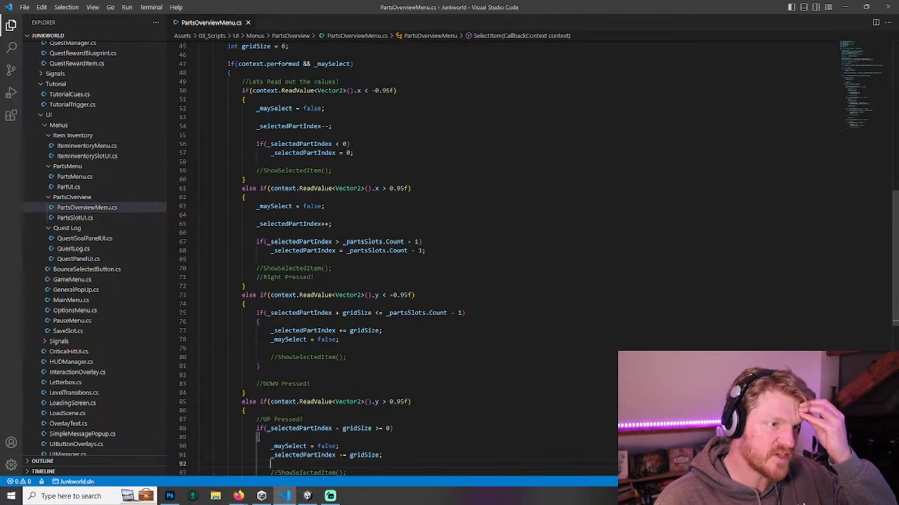
{"action": "scroll", "coordinate": [338, 221], "scroll_direction": "up", "scroll_amount": 5}
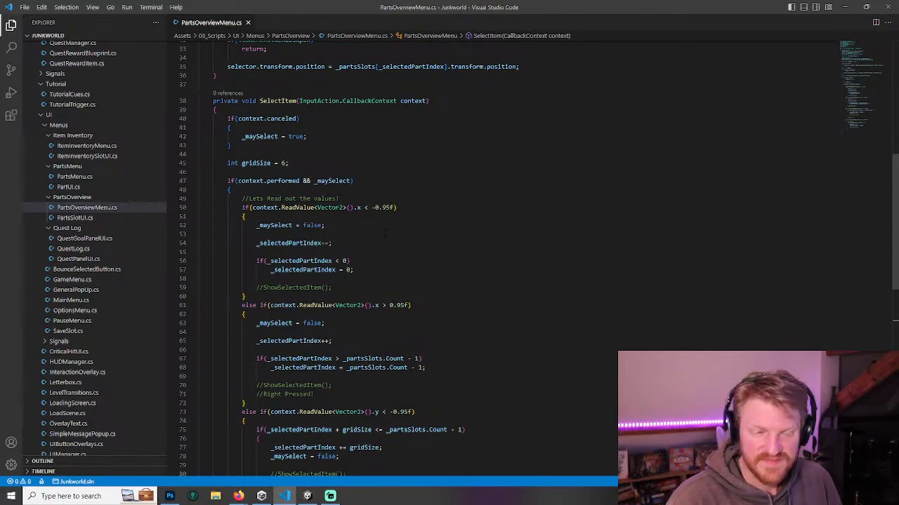
{"action": "scroll", "coordinate": [396, 237], "scroll_direction": "up", "scroll_amount": 3}
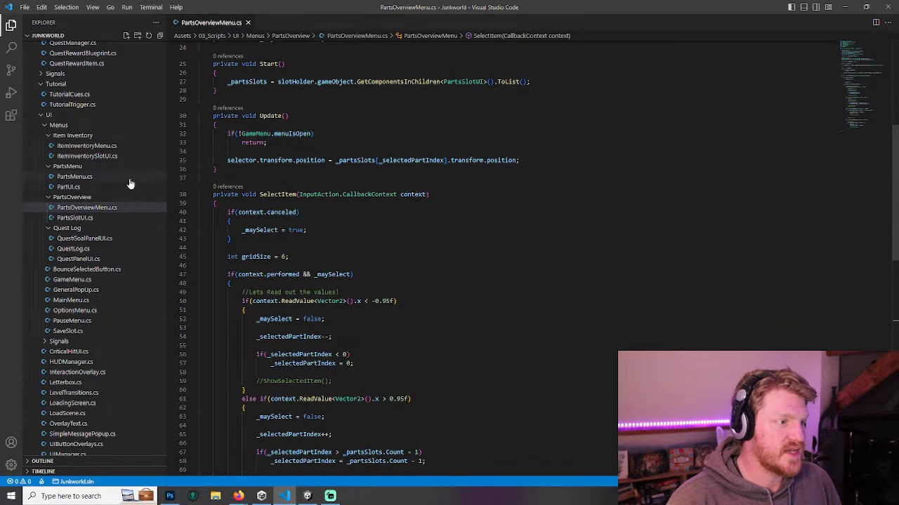
- Copy the CloseInventoryMenu() and OnDestroy() methods from ItemInventoryMenu into PartsOverviewMenu below SelectItem() and fix the first line's indentation
{"action": "left_click", "coordinate": [87, 146]}
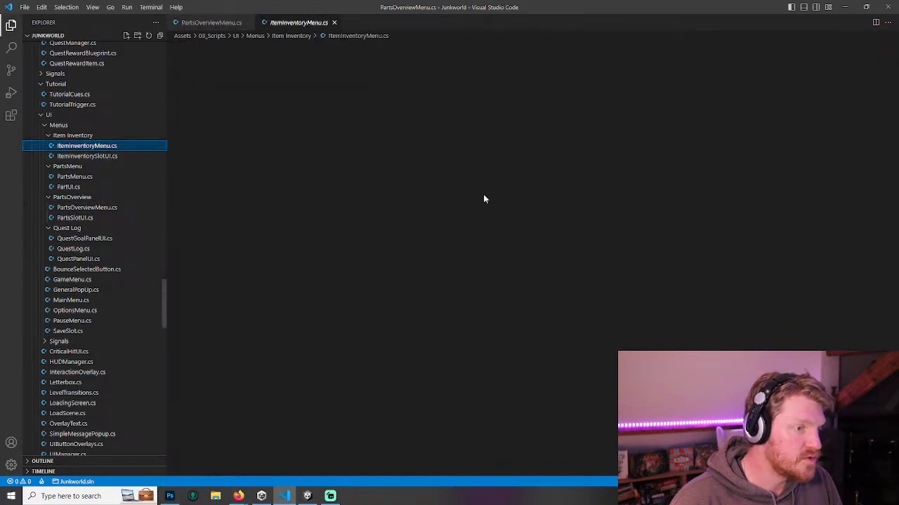
{"action": "scroll", "coordinate": [480, 204], "scroll_direction": "down", "scroll_amount": 5}
{"action": "scroll", "coordinate": [478, 211], "scroll_direction": "down", "scroll_amount": 10}
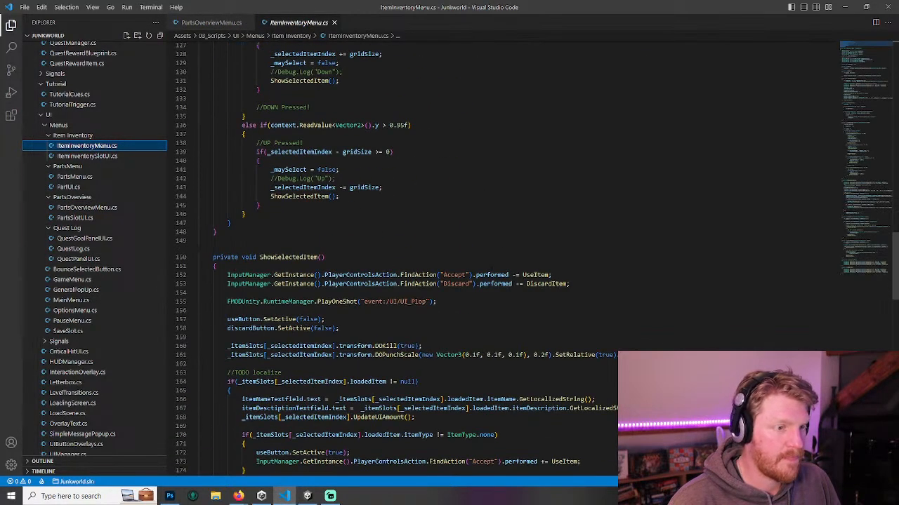
{"action": "scroll", "coordinate": [478, 211], "scroll_direction": "down", "scroll_amount": 2}
{"action": "scroll", "coordinate": [615, 256], "scroll_direction": "down", "scroll_amount": 20}
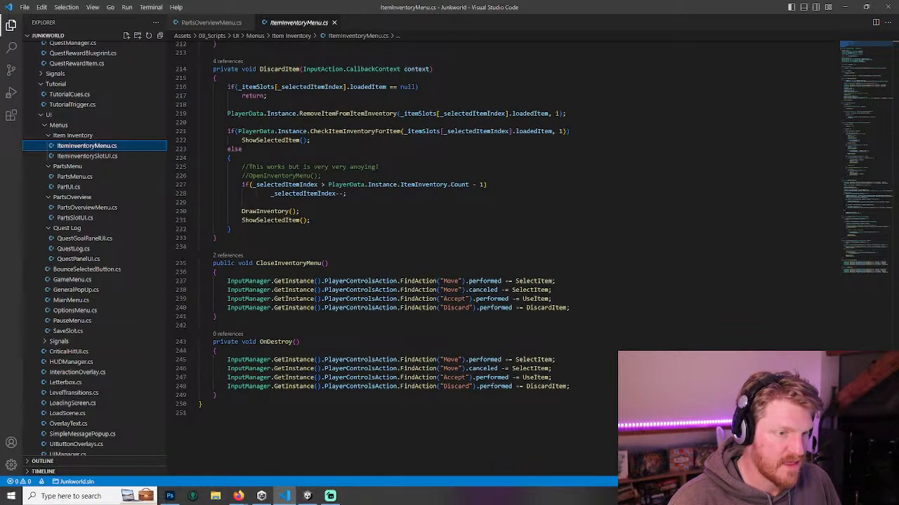
{"action": "left_click_drag", "start_coordinate": [231, 395], "coordinate": [167, 265]}
{"action": "key", "text": "ctrl+c"}
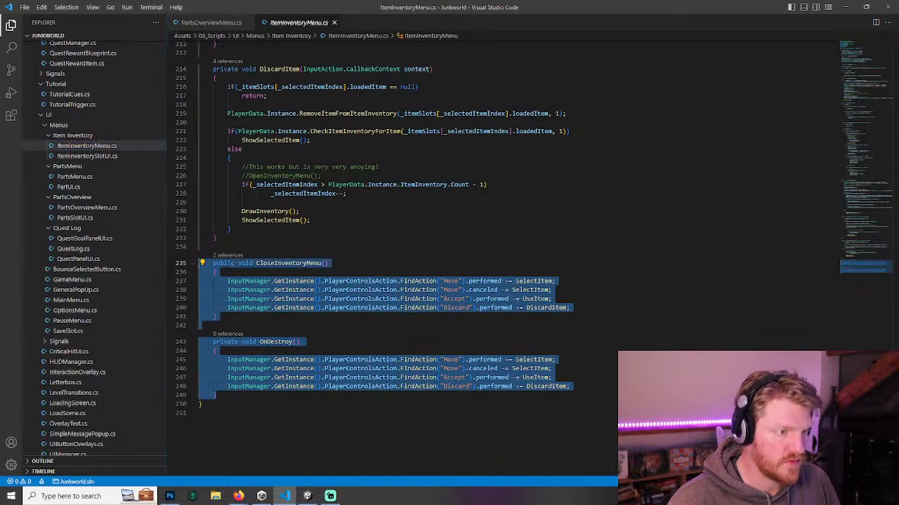
{"action": "left_click", "coordinate": [197, 22]}
{"action": "scroll", "coordinate": [215, 181], "scroll_direction": "down", "scroll_amount": 5}
{"action": "left_click", "coordinate": [214, 180]}
{"action": "key", "text": "ctrl+v"}
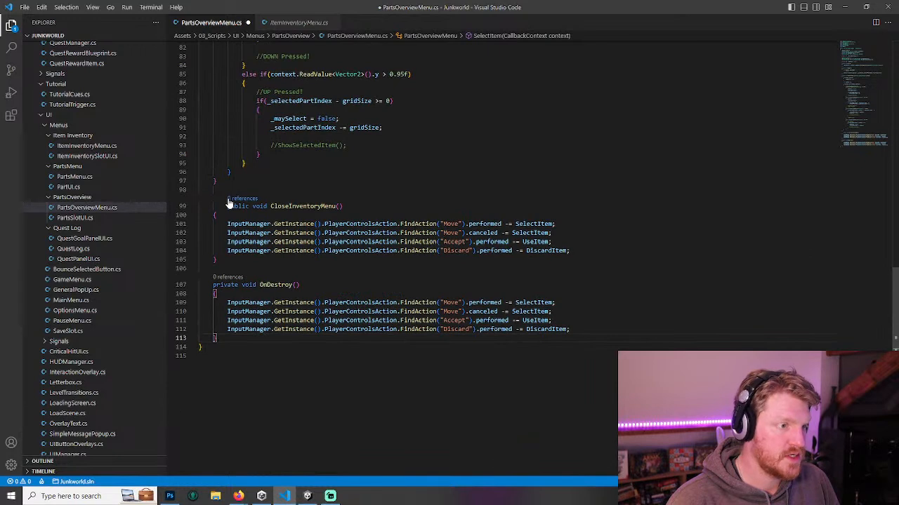
{"action": "key", "text": "shift+Tab"}
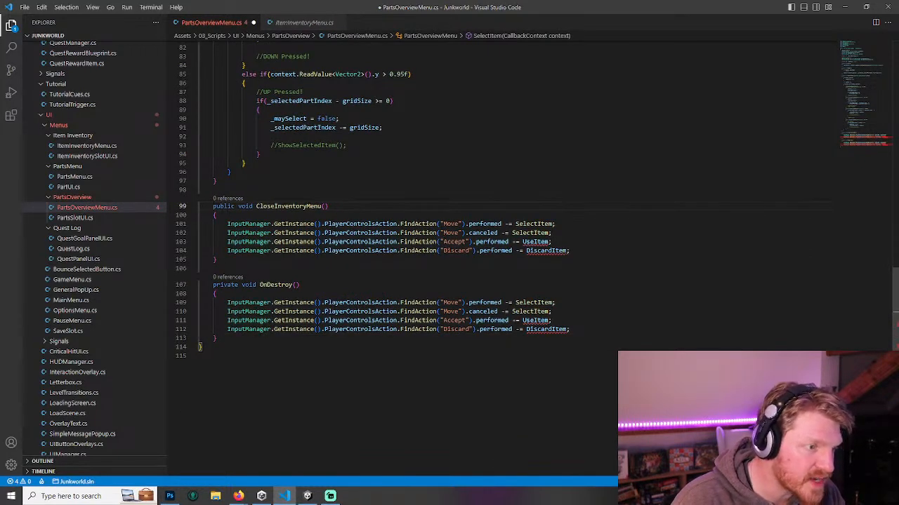
- Rename CloseInventoryMenu() to ClosePartsOverviewMenu() and delete the Accept and Discard unsubscribe lines from it and from OnDestroy()
{"action": "left_click_drag", "start_coordinate": [307, 206], "coordinate": [274, 207]}
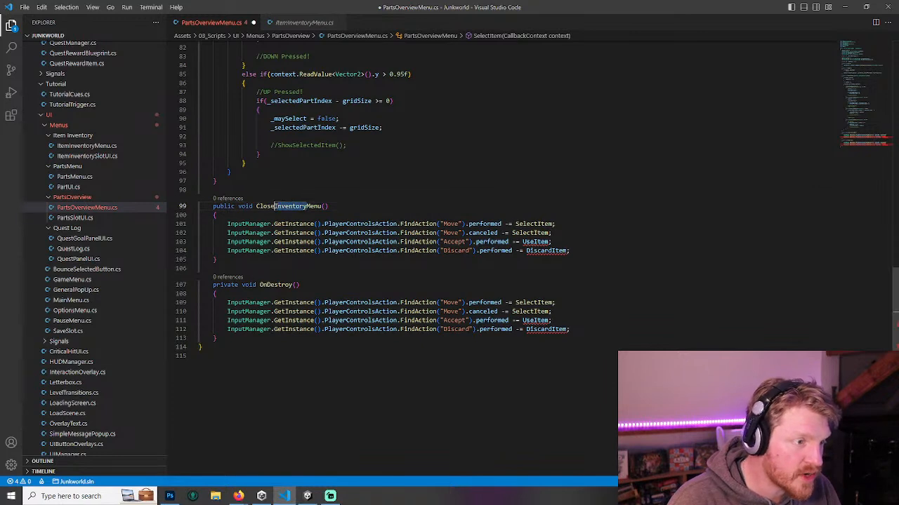
{"action": "type", "text": "PartsOverview"}
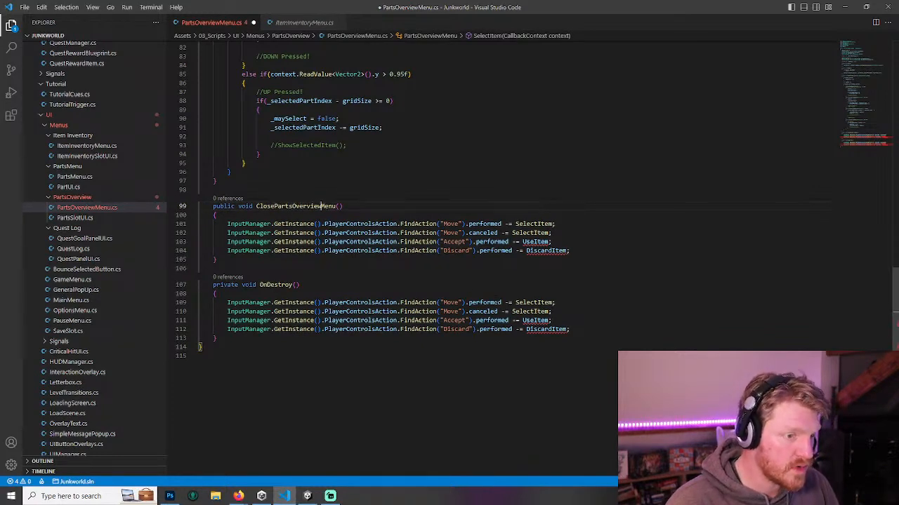
{"action": "left_click_drag", "start_coordinate": [582, 328], "coordinate": [150, 323]}
{"action": "key", "text": "BackSpace"}
{"action": "key", "text": "BackSpace"}
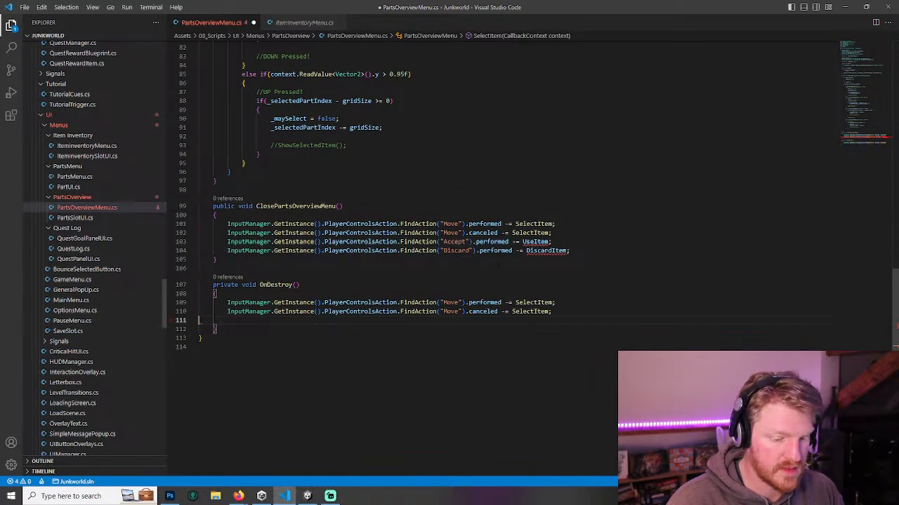
{"action": "left_click_drag", "start_coordinate": [570, 250], "coordinate": [168, 241]}
{"action": "key", "text": "BackSpace"}
{"action": "key", "text": "BackSpace"}
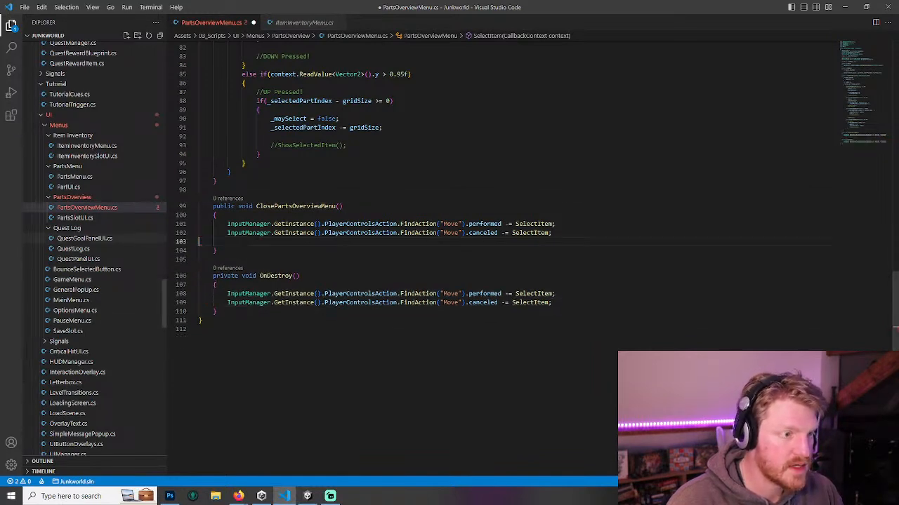
- Save the script, then copy the OpenInventoryMenu() method from ItemInventoryMenu into PartsOverviewMenu below Start() and fix its first line's indentation
{"action": "key", "text": "ctrl+s"}
{"action": "scroll", "coordinate": [449, 245], "scroll_direction": "up", "scroll_amount": 15}
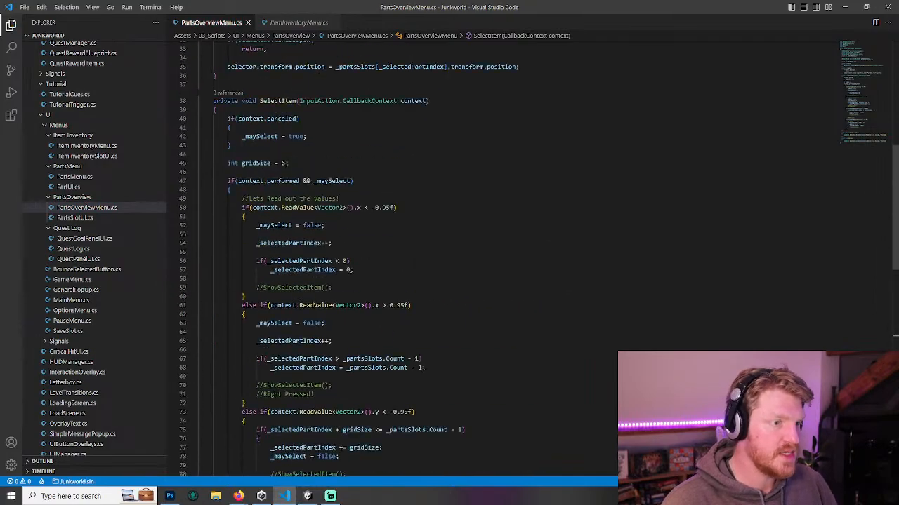
{"action": "left_click", "coordinate": [284, 22]}
{"action": "scroll", "coordinate": [414, 211], "scroll_direction": "down", "scroll_amount": 8}
{"action": "scroll", "coordinate": [415, 211], "scroll_direction": "up", "scroll_amount": 16}
{"action": "scroll", "coordinate": [414, 245], "scroll_direction": "up", "scroll_amount": 15}
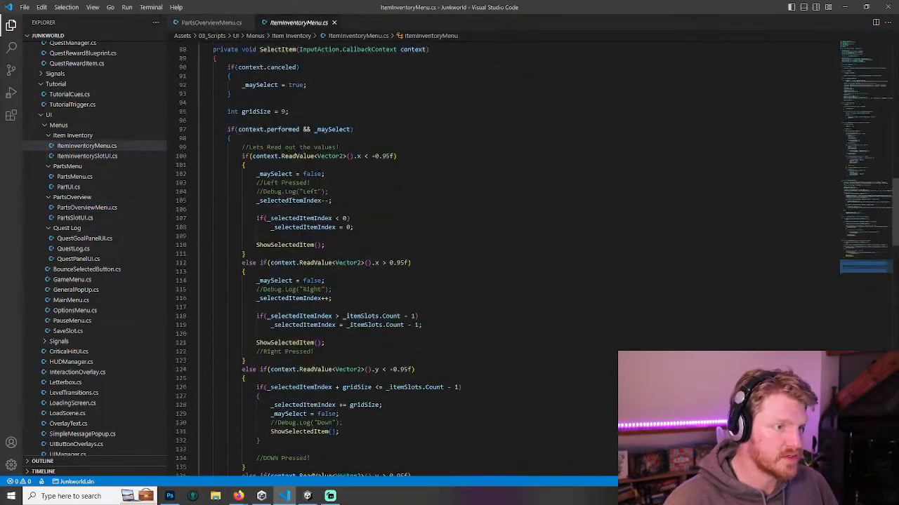
{"action": "scroll", "coordinate": [415, 246], "scroll_direction": "up", "scroll_amount": 7}
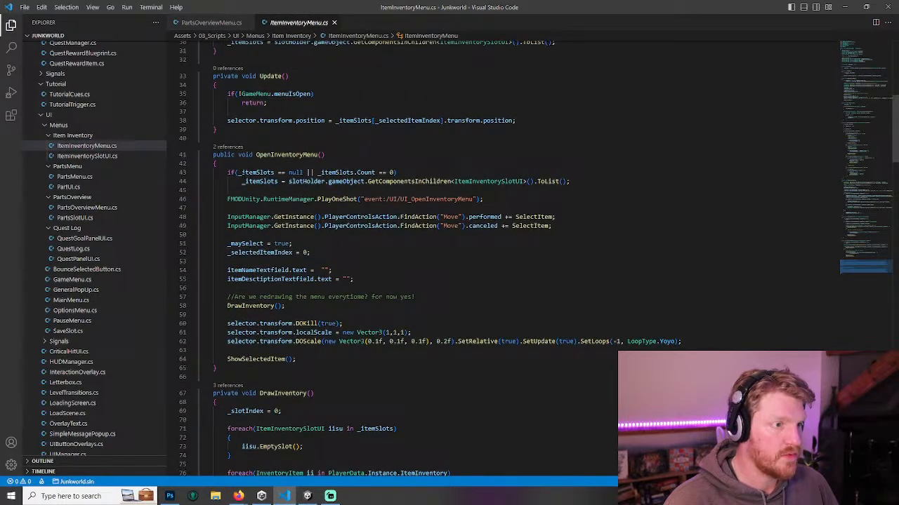
{"action": "mouse_move", "coordinate": [199, 154]}
{"action": "left_mouse_down"}
{"action": "mouse_move", "coordinate": [199, 377]}
{"action": "mouse_move", "coordinate": [199, 154]}
{"action": "left_mouse_up"}
{"action": "key", "text": "ctrl+c"}
{"action": "left_click", "coordinate": [199, 377]}
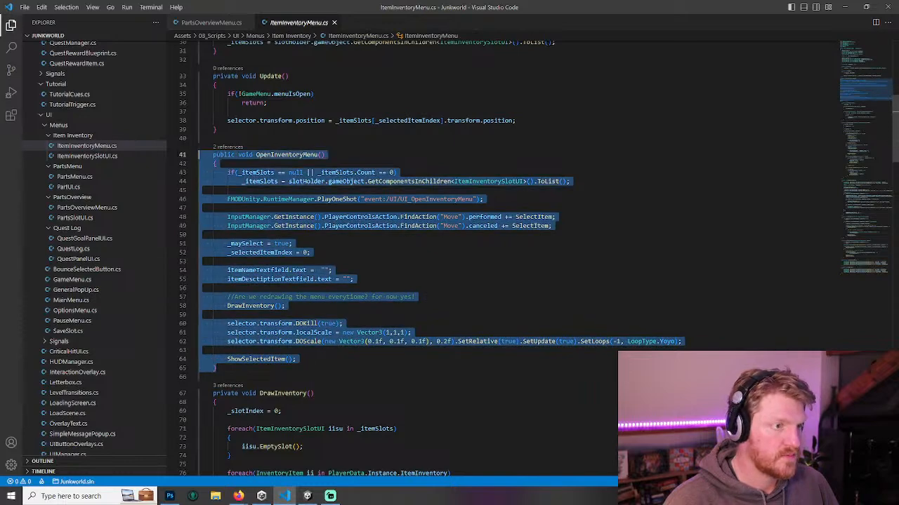
{"action": "left_click", "coordinate": [222, 24]}
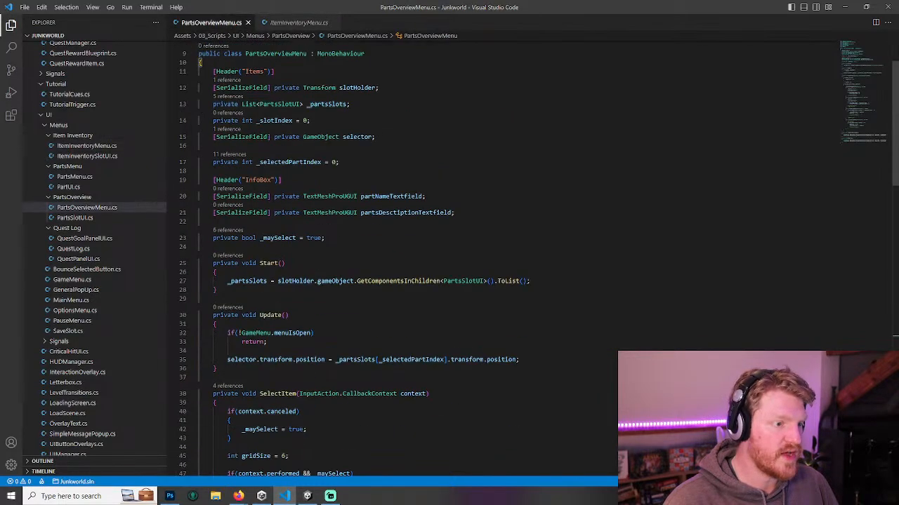
{"action": "left_click", "coordinate": [235, 290]}
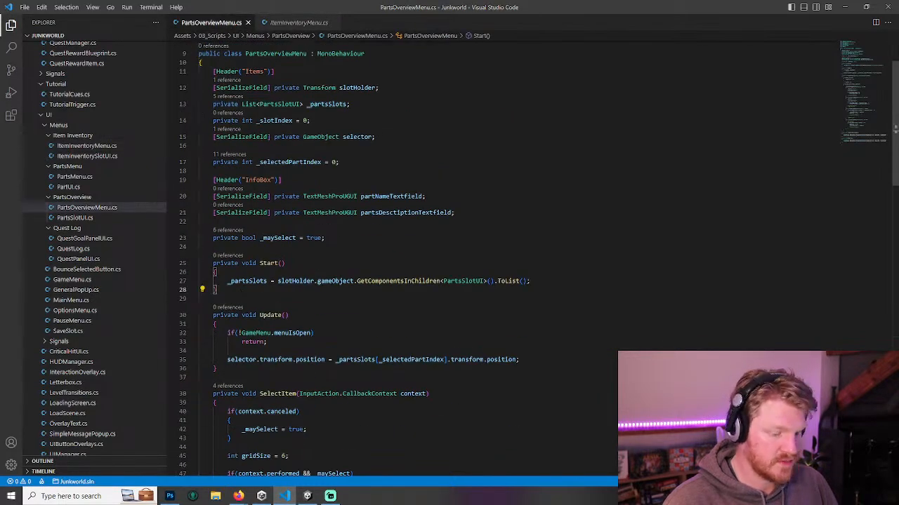
{"action": "key", "text": "Return"}
{"action": "key", "text": "Return"}
{"action": "key", "text": "ctrl+v"}
{"action": "left_click", "coordinate": [227, 210]}
{"action": "key", "text": "BackSpace"}
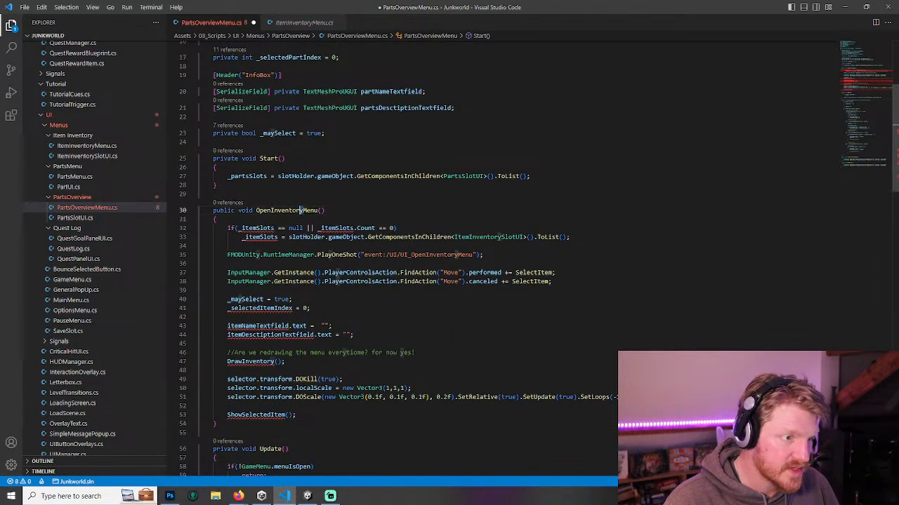
- Rename the pasted OpenInventoryMenu() method to OpenPartsOverviewMenu() and save the script
{"action": "left_click_drag", "start_coordinate": [304, 210], "coordinate": [271, 210]}
{"action": "type", "text": "PartsOverview"}
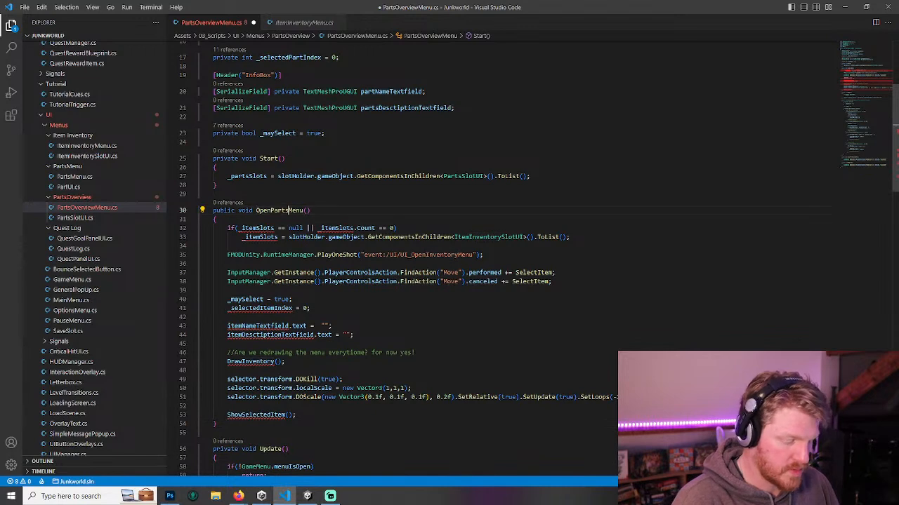
{"action": "type", "text": "ew"}
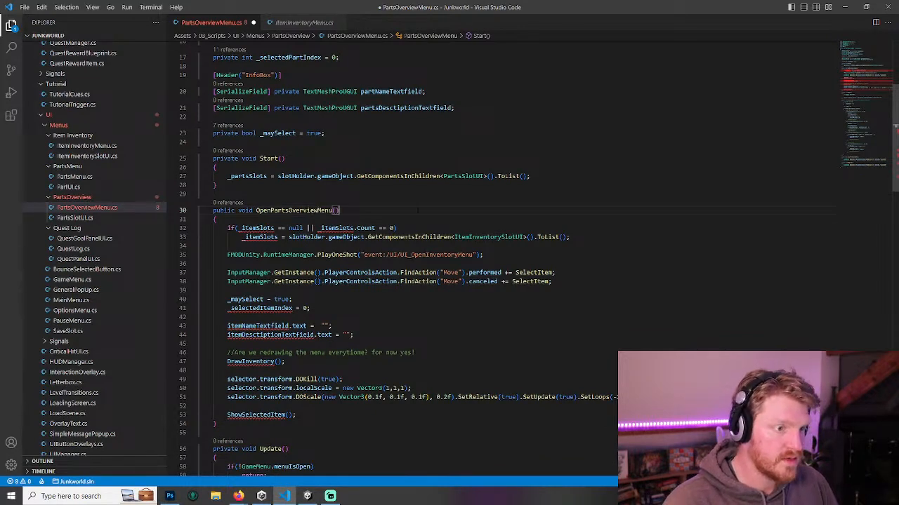
{"action": "key", "text": "ctrl+s"}
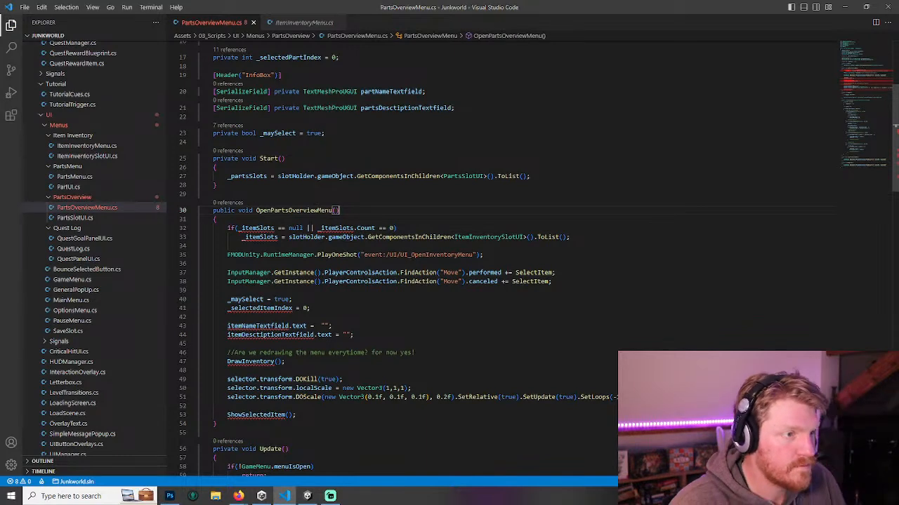
- Replace the three _itemSlots references at the start of OpenPartsOverviewMenu() with _partsSlots
{"action": "double_click", "coordinate": [247, 176]}
{"action": "key", "text": "ctrl+c"}
{"action": "double_click", "coordinate": [257, 228]}
{"action": "key", "text": "ctrl+v"}
{"action": "double_click", "coordinate": [355, 228]}
{"action": "key", "text": "ctrl+v"}
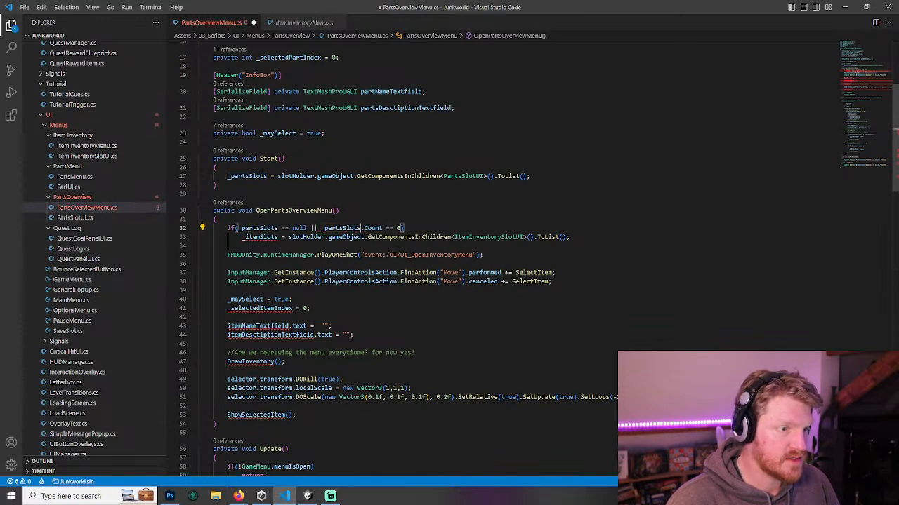
{"action": "double_click", "coordinate": [261, 238]}
{"action": "key", "text": "ctrl+v"}
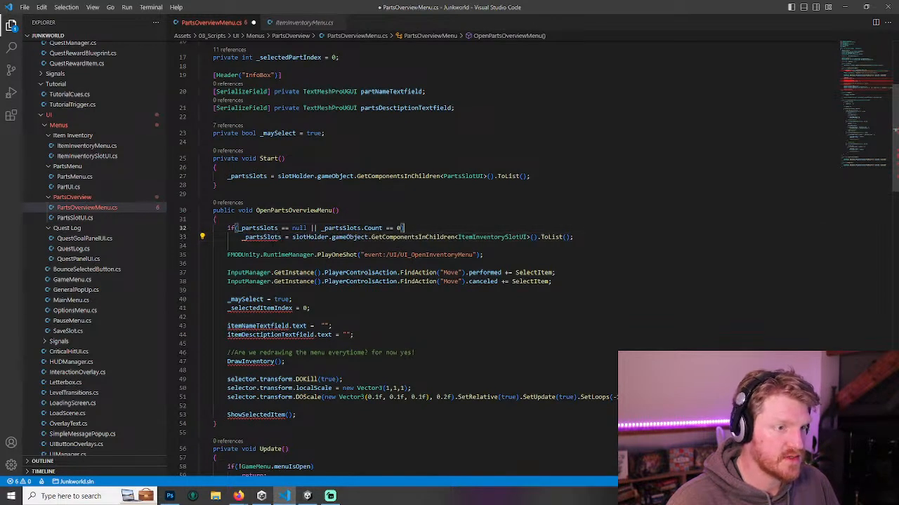
- Replace ItemInventorySlotUI with PartsSlotUI in the GetComponentsInChildren call of OpenPartsOverviewMenu()
{"action": "double_click", "coordinate": [464, 177]}
{"action": "key", "text": "ctrl+c"}
{"action": "double_click", "coordinate": [502, 237]}
{"action": "key", "text": "ctrl+v"}
{"action": "left_click", "coordinate": [483, 255]}
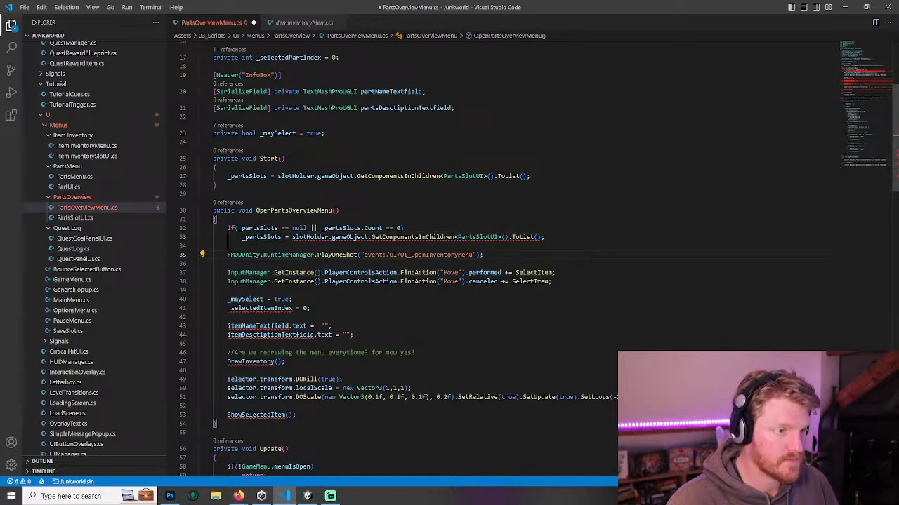
- Change _selectedItemIndex to _selectedPartIndex in the index reset line of OpenPartsOverviewMenu()
{"action": "left_click_drag", "start_coordinate": [483, 255], "coordinate": [226, 255]}
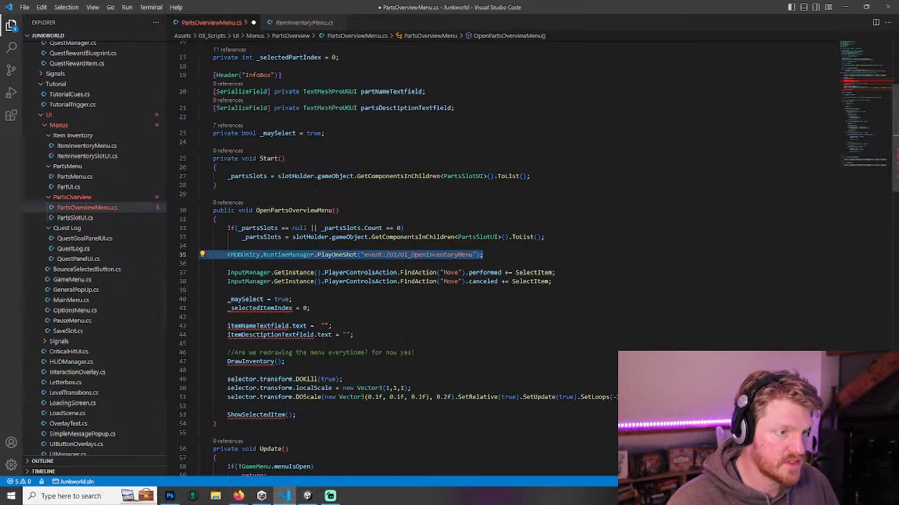
{"action": "left_click_drag", "start_coordinate": [552, 282], "coordinate": [199, 272]}
{"action": "scroll", "coordinate": [200, 272], "scroll_direction": "down", "scroll_amount": 2}
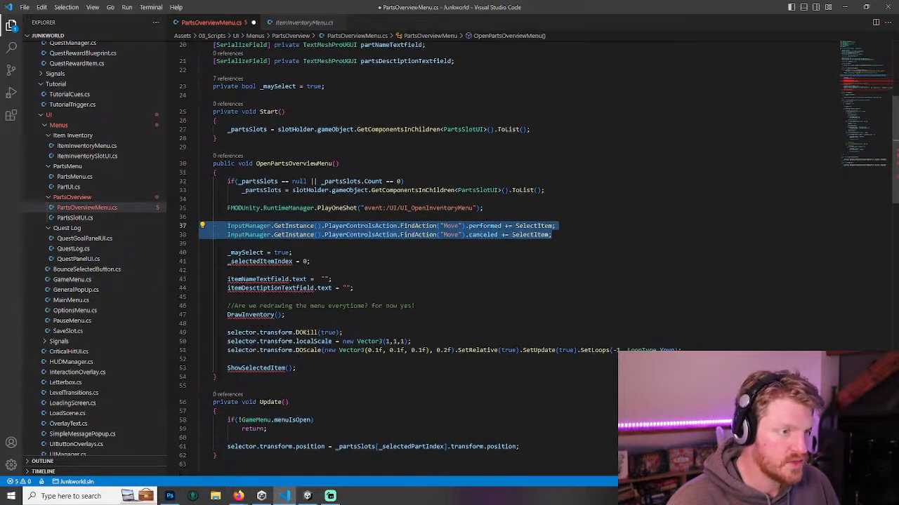
{"action": "mouse_move", "coordinate": [267, 261]}
{"action": "left_click_drag", "start_coordinate": [278, 261], "coordinate": [262, 261]}
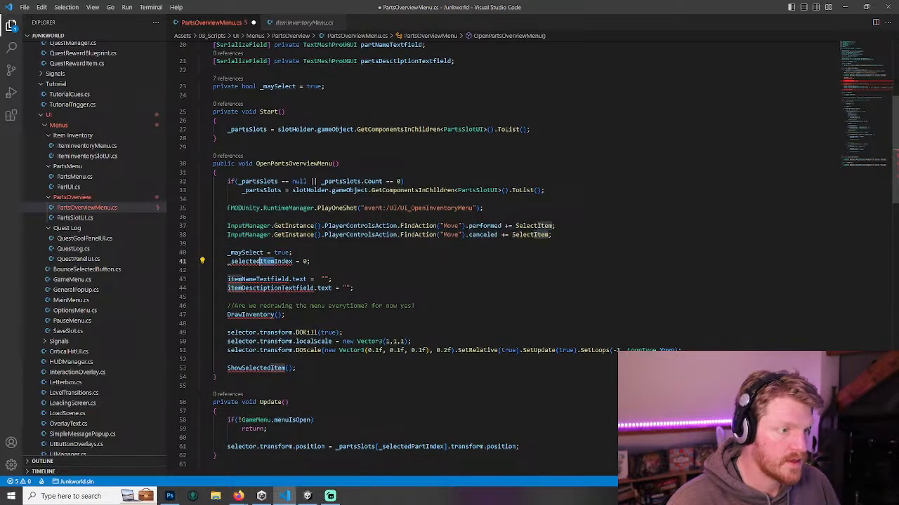
{"action": "key", "text": "BackSpace"}
{"action": "type", "text": "Part"}
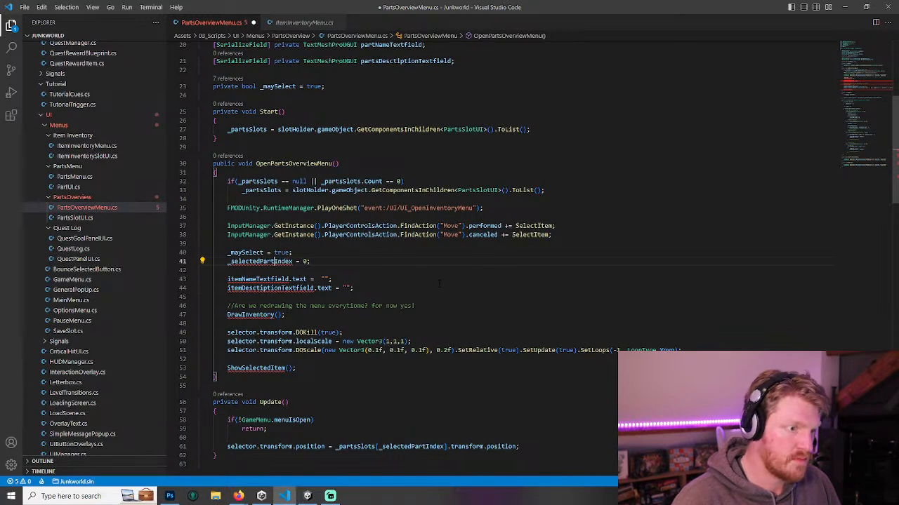
- Change the cleared text fields to partNameTextfield and partsDesctiptionTextfield and comment out the DrawInventory() call in OpenPartsOverviewMenu()
{"action": "left_click_drag", "start_coordinate": [228, 279], "coordinate": [242, 278]}
{"action": "type", "text": "part"}
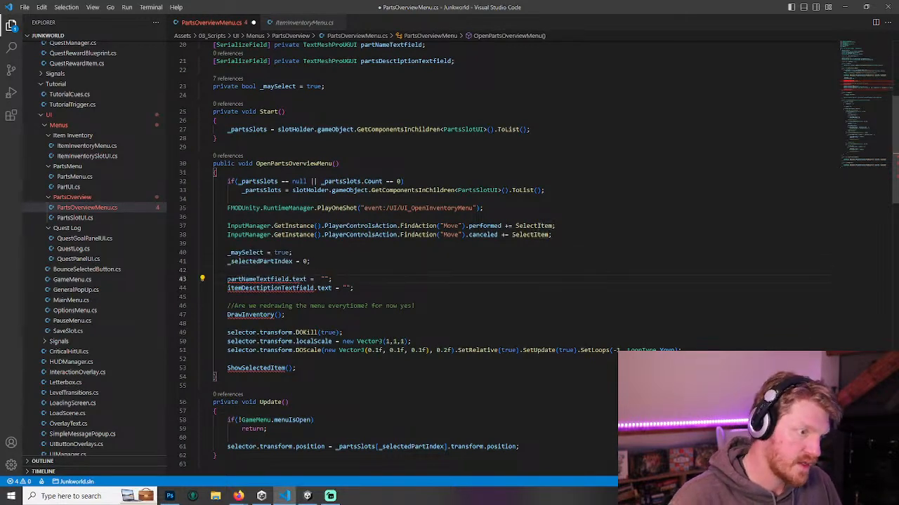
{"action": "left_click_drag", "start_coordinate": [242, 287], "coordinate": [228, 288]}
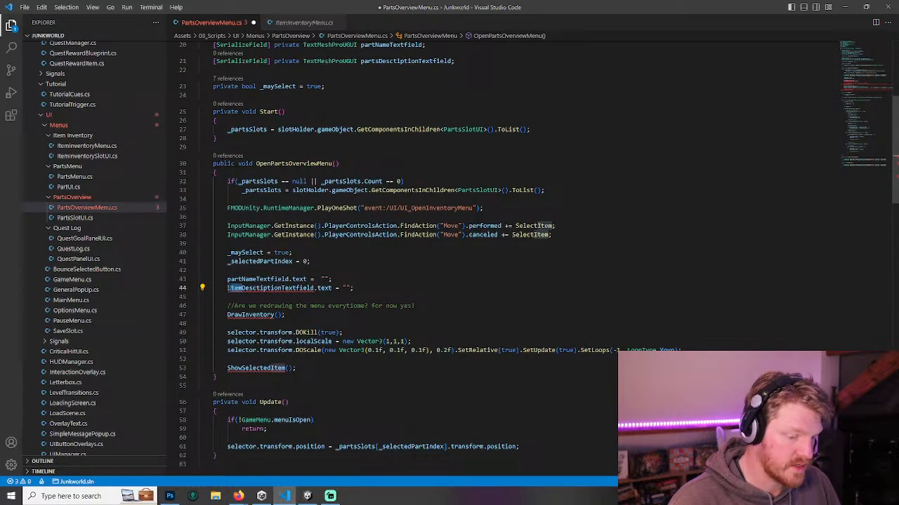
{"action": "type", "text": "parts"}
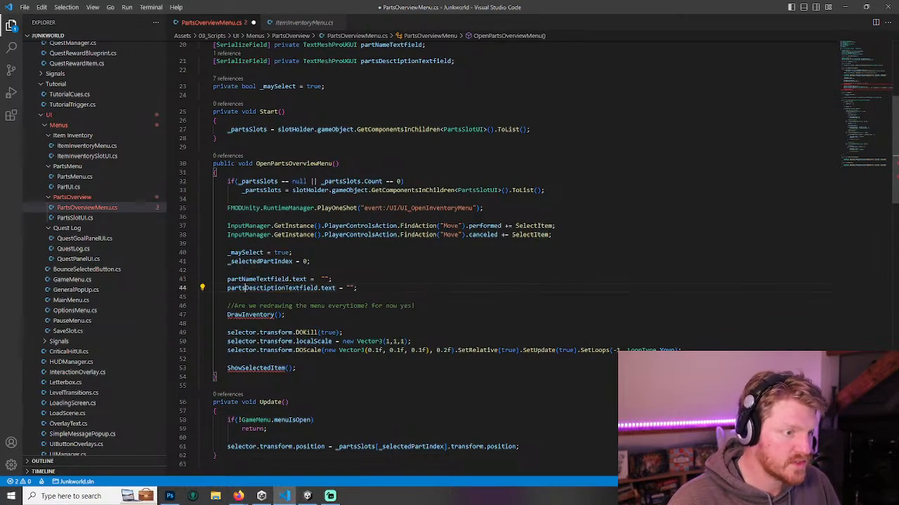
{"action": "left_click", "coordinate": [227, 315]}
{"action": "type", "text": "//"}
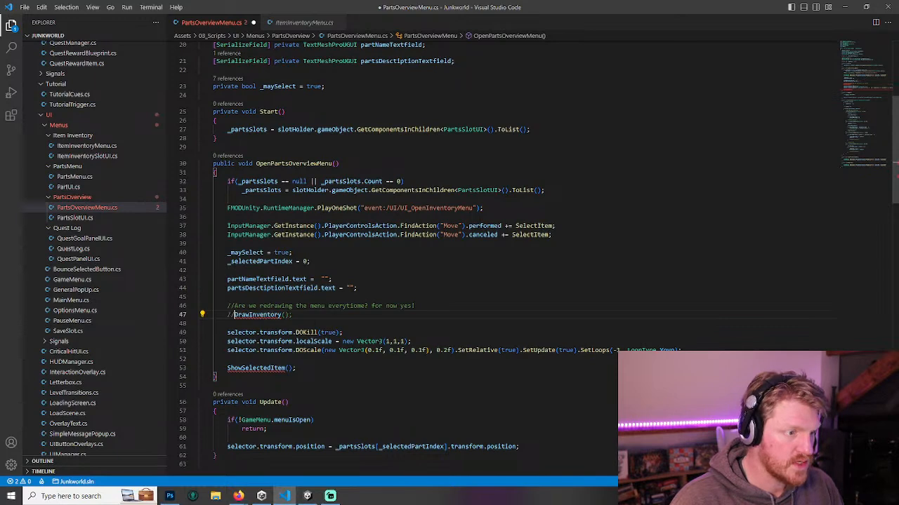
- Examine how DrawInventory() in ItemInventoryMenu empties and fills the slots, and compare it with FillPartUISlot() in PartsSlotUI
{"action": "left_click", "coordinate": [303, 22]}
{"action": "scroll", "coordinate": [421, 246], "scroll_direction": "down", "scroll_amount": 5}
{"action": "left_click", "coordinate": [314, 253]}
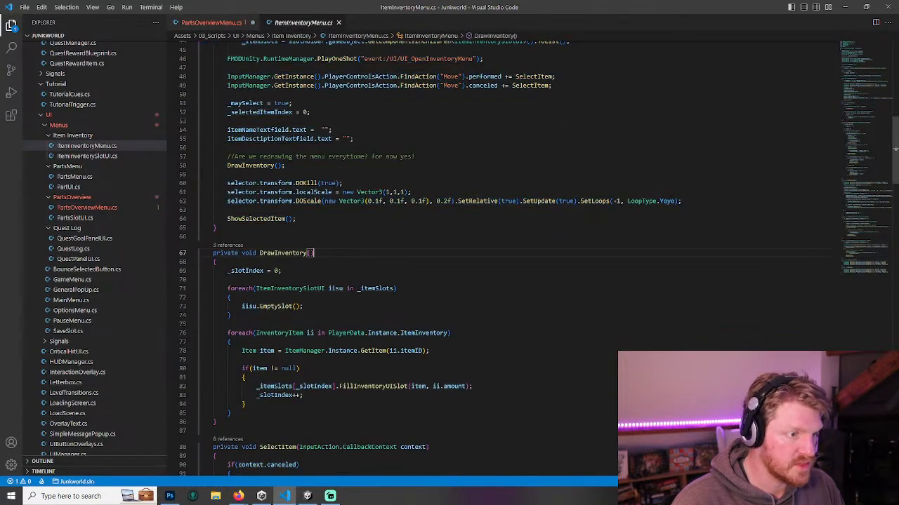
{"action": "left_click_drag", "start_coordinate": [220, 288], "coordinate": [324, 317]}
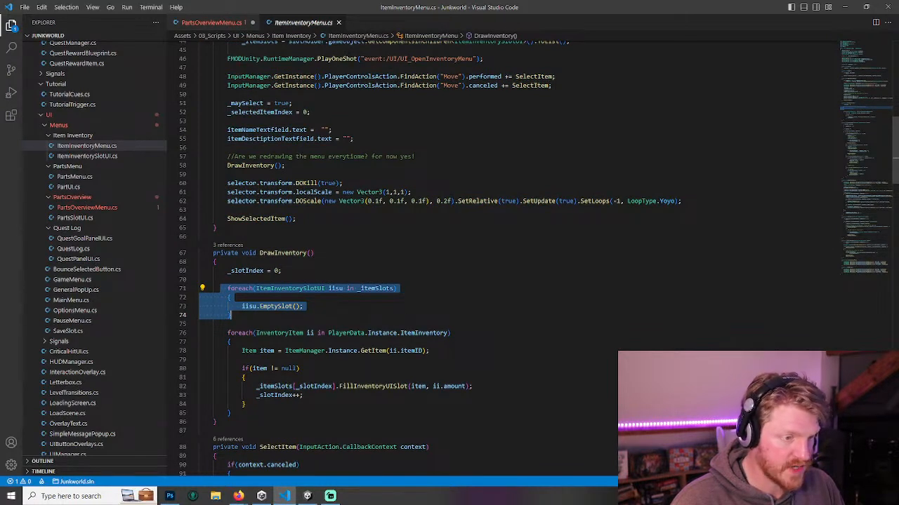
{"action": "left_click", "coordinate": [407, 386]}
{"action": "left_click_drag", "start_coordinate": [256, 386], "coordinate": [468, 387]}
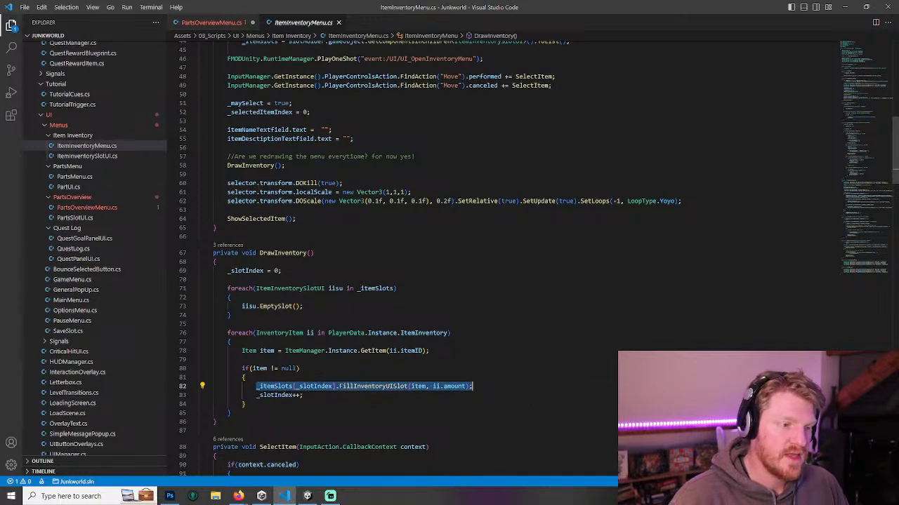
{"action": "double_click", "coordinate": [388, 386]}
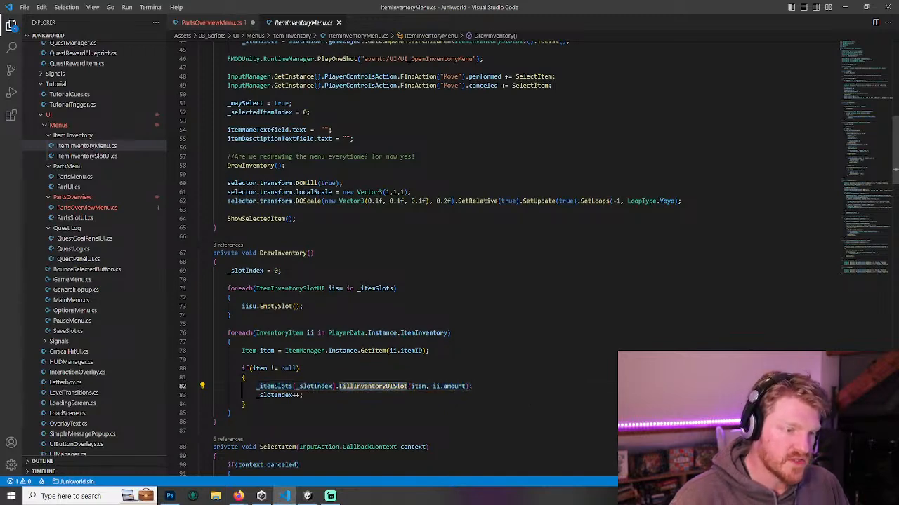
{"action": "left_click", "coordinate": [75, 218]}
{"action": "left_click_drag", "start_coordinate": [231, 284], "coordinate": [346, 284]}
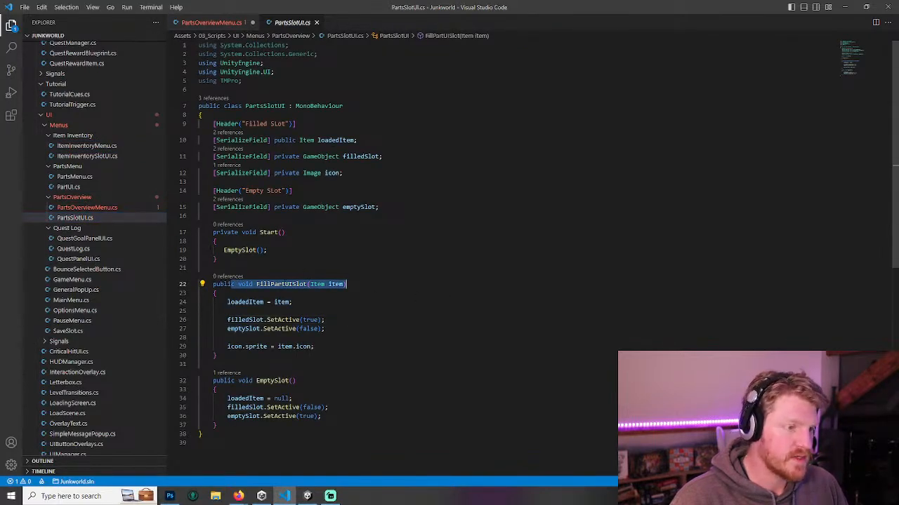
- Comment out the ShowSelectedItem() call at the end of OpenPartsOverviewMenu() in PartsOverviewMenu and save the script
{"action": "left_click", "coordinate": [101, 208]}
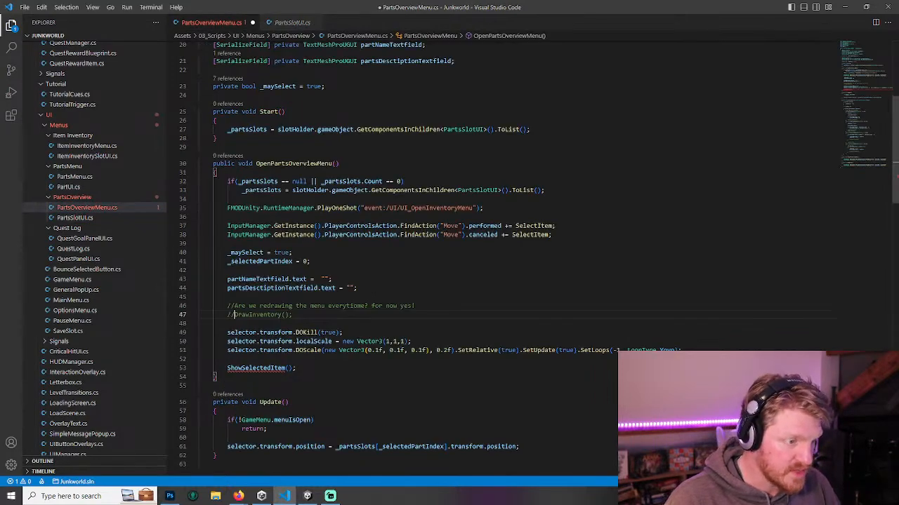
{"action": "left_click_drag", "start_coordinate": [681, 350], "coordinate": [200, 332]}
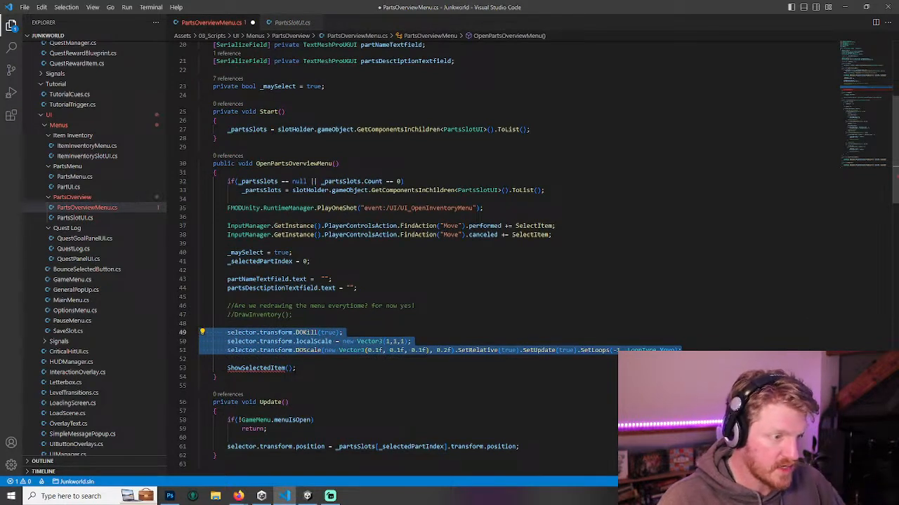
{"action": "left_click", "coordinate": [322, 370]}
{"action": "key", "text": "ctrl+slash"}
{"action": "key", "text": "ctrl+s"}
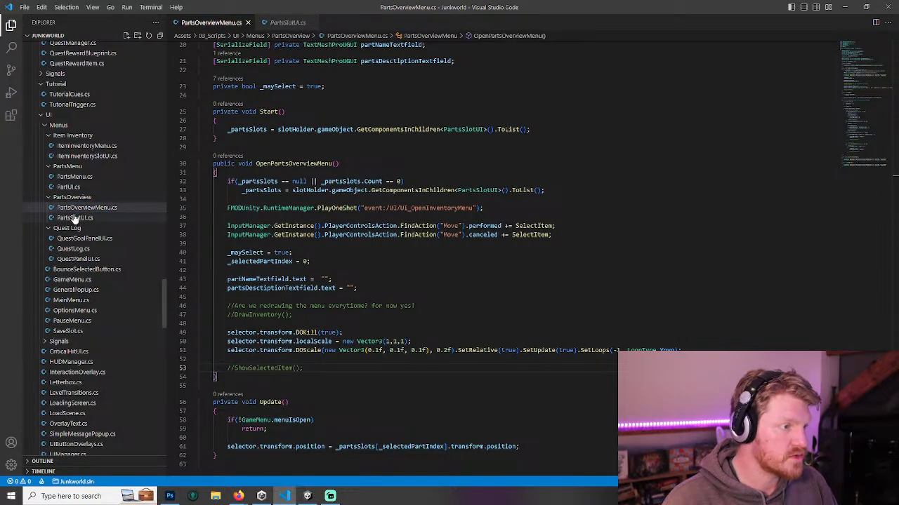
- Examine ShowSelectedItem() in ItemInventoryMenu, including its Accept and Discard unsubscribe lines and the loadedItem null check block
{"action": "left_click", "coordinate": [83, 156]}
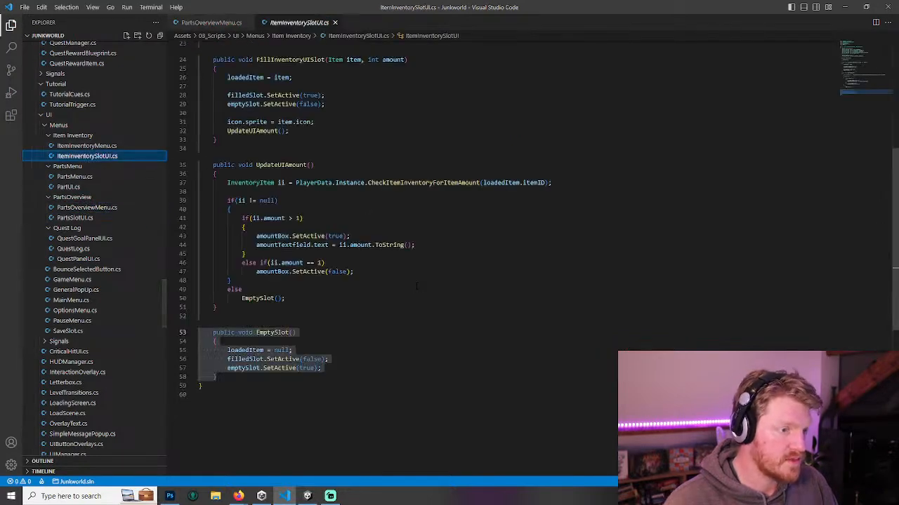
{"action": "scroll", "coordinate": [419, 286], "scroll_direction": "up", "scroll_amount": 4}
{"action": "left_click", "coordinate": [101, 146]}
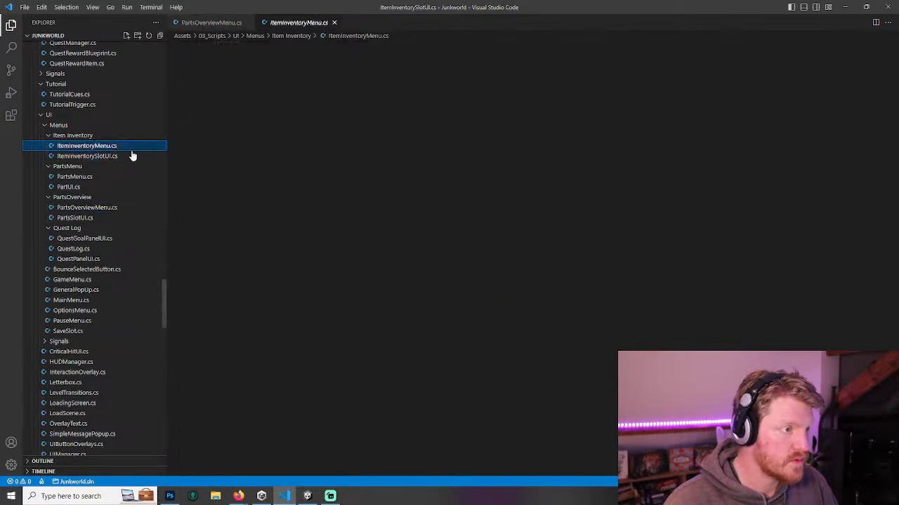
{"action": "scroll", "coordinate": [450, 259], "scroll_direction": "down", "scroll_amount": 12}
{"action": "scroll", "coordinate": [450, 259], "scroll_direction": "up", "scroll_amount": 2}
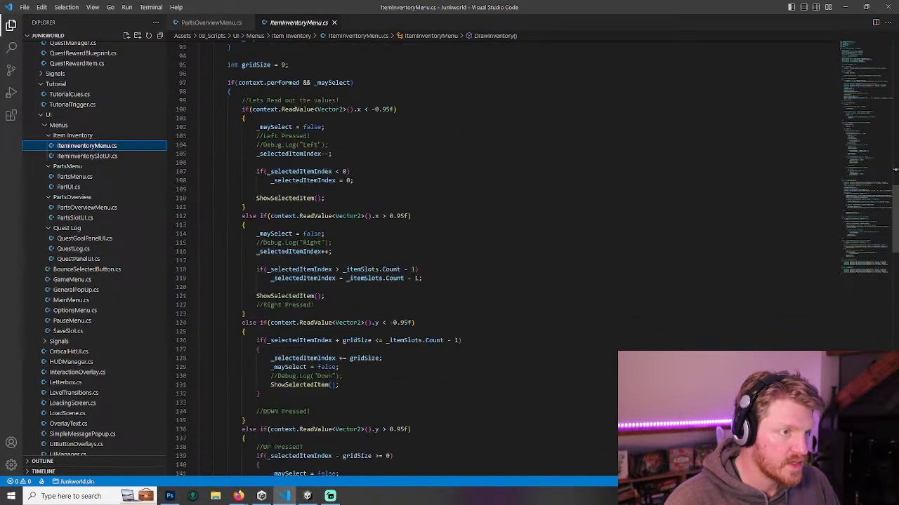
{"action": "scroll", "coordinate": [449, 260], "scroll_direction": "down", "scroll_amount": 17}
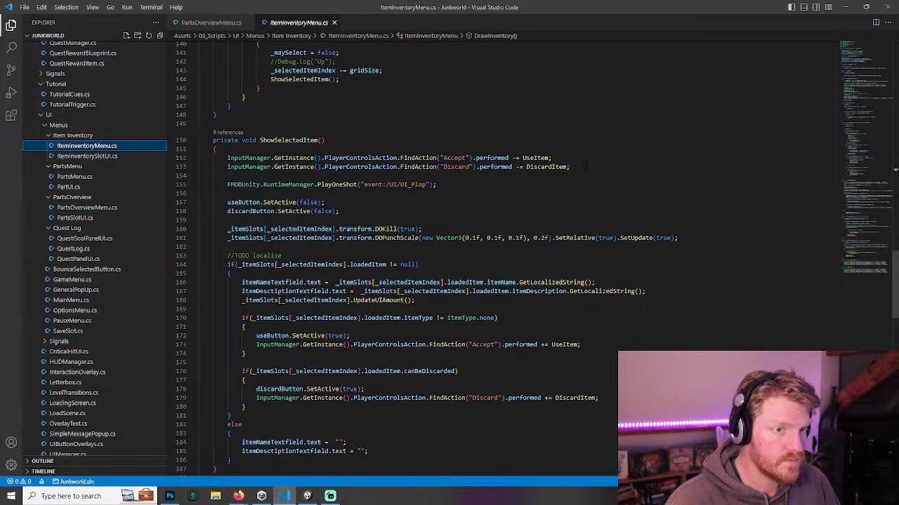
{"action": "left_click_drag", "start_coordinate": [584, 167], "coordinate": [226, 157]}
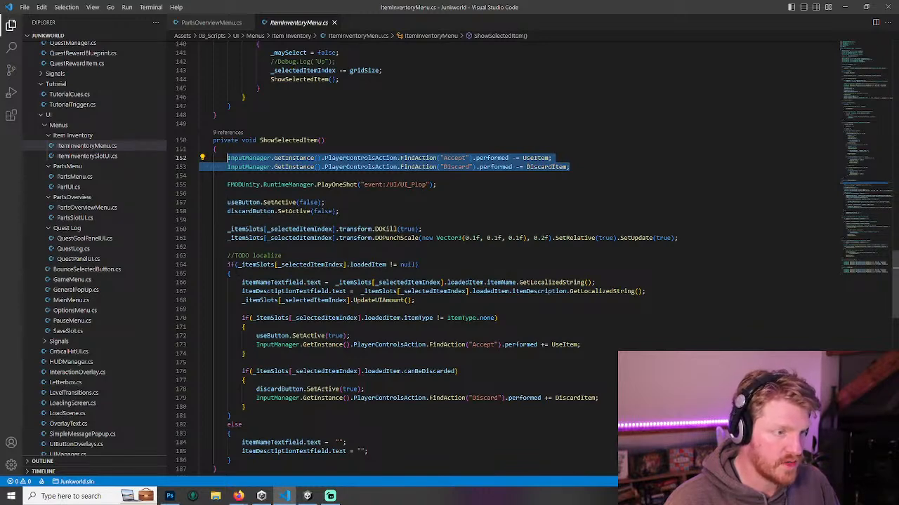
{"action": "left_click_drag", "start_coordinate": [227, 265], "coordinate": [453, 414]}
{"action": "scroll", "coordinate": [454, 413], "scroll_direction": "down", "scroll_amount": 3}
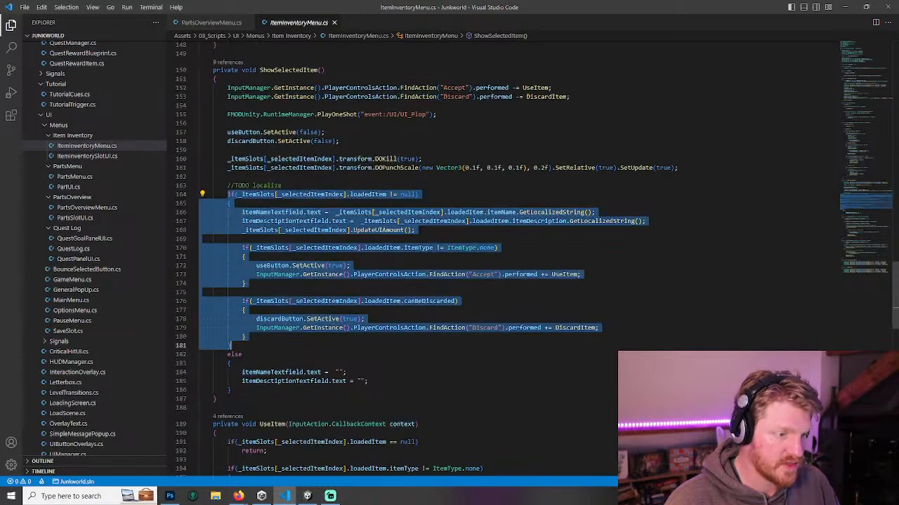
- Close the ItemInventoryMenu script and look through the commented-out ShowSelectedItem() calls in PartsOverviewMenu
{"action": "scroll", "coordinate": [454, 400], "scroll_direction": "down", "scroll_amount": 2}
{"action": "scroll", "coordinate": [454, 393], "scroll_direction": "up", "scroll_amount": 4}
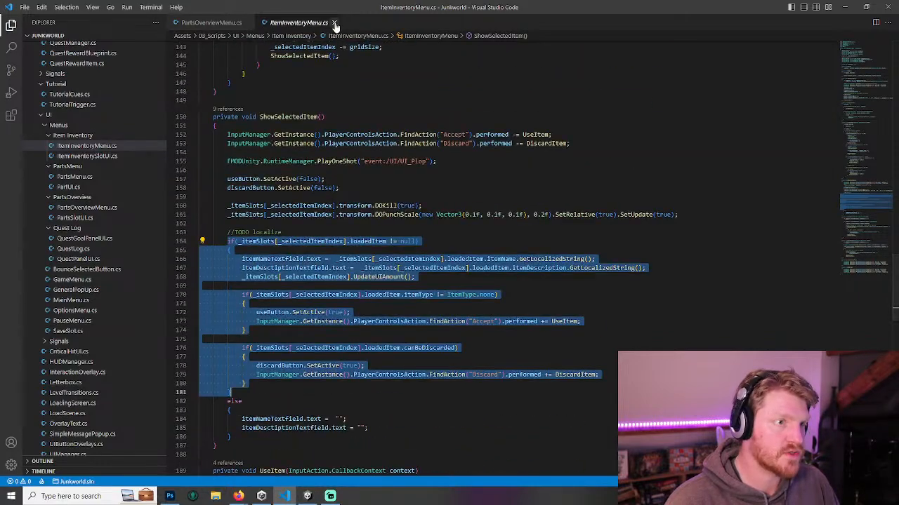
{"action": "left_click", "coordinate": [335, 24]}
{"action": "scroll", "coordinate": [235, 368], "scroll_direction": "down", "scroll_amount": 13}
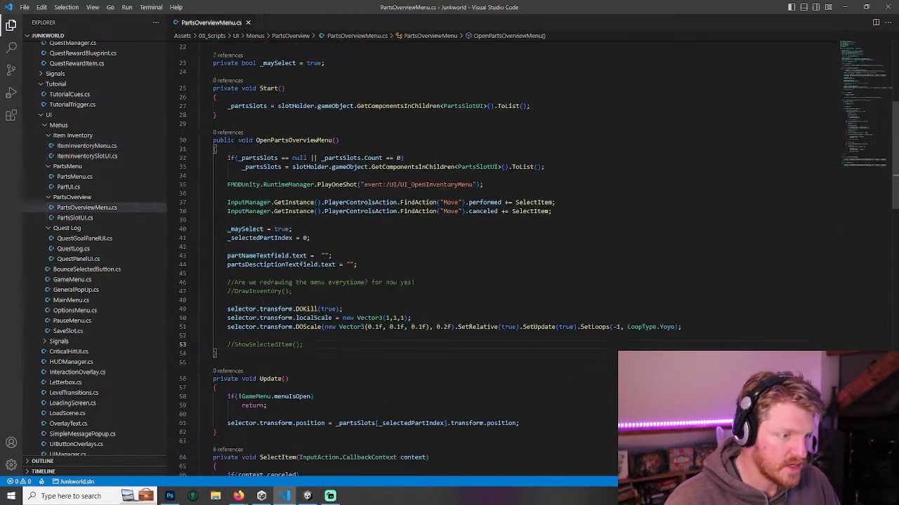
{"action": "left_click_drag", "start_coordinate": [251, 367], "coordinate": [333, 367]}
{"action": "scroll", "coordinate": [333, 367], "scroll_direction": "up", "scroll_amount": 2}
{"action": "scroll", "coordinate": [399, 298], "scroll_direction": "down", "scroll_amount": 10}
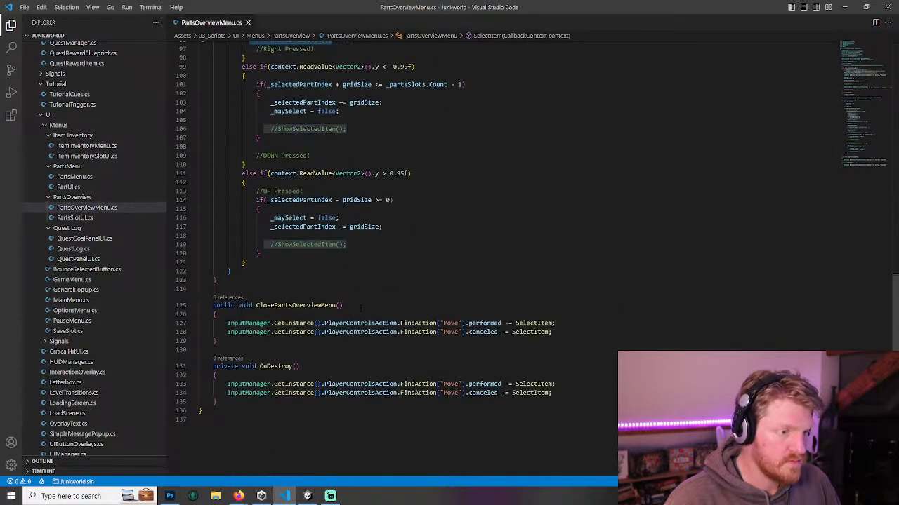
- Add an empty private void ShowPartInfo() method between SelectItem() and ClosePartsOverviewMenu() and save the script
{"action": "left_click", "coordinate": [245, 281]}
{"action": "key", "text": "Return"}
{"action": "key", "text": "Return"}
{"action": "type", "text": "pu"}
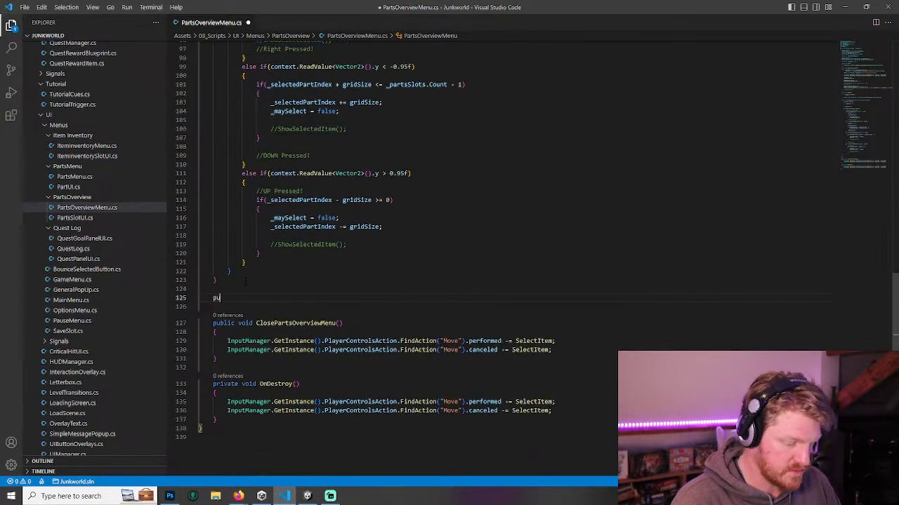
{"action": "type", "text": "blic"}
{"action": "key", "text": "BackSpace"}
{"action": "key", "text": "BackSpace"}
{"action": "key", "text": "BackSpace"}
{"action": "key", "text": "BackSpace"}
{"action": "key", "text": "BackSpace"}
{"action": "type", "text": "rivate void ShowPartInfo"}
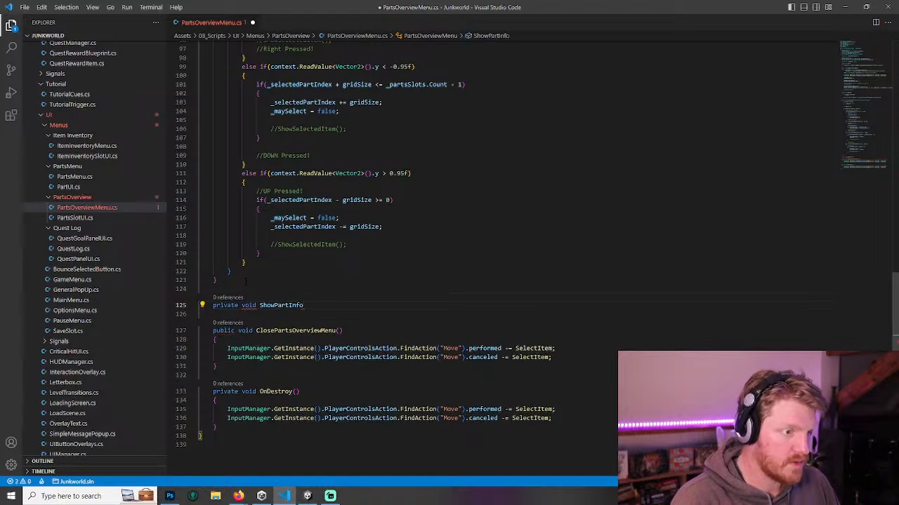
{"action": "type", "text": "()"}
{"action": "key", "text": "Return"}
{"action": "type", "text": "{"}
{"action": "key", "text": "Return"}
{"action": "key", "text": "ctrl+s"}
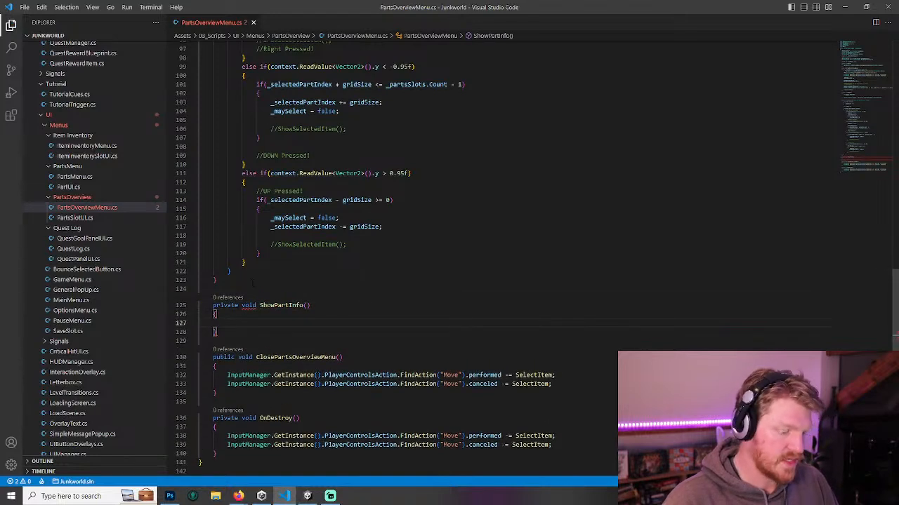
- Replace the commented-out ShowSelectedItem() call in the UP branch of SelectItem() with an active ShowPartInfo() call
{"action": "double_click", "coordinate": [282, 305]}
{"action": "key", "text": "ctrl+c"}
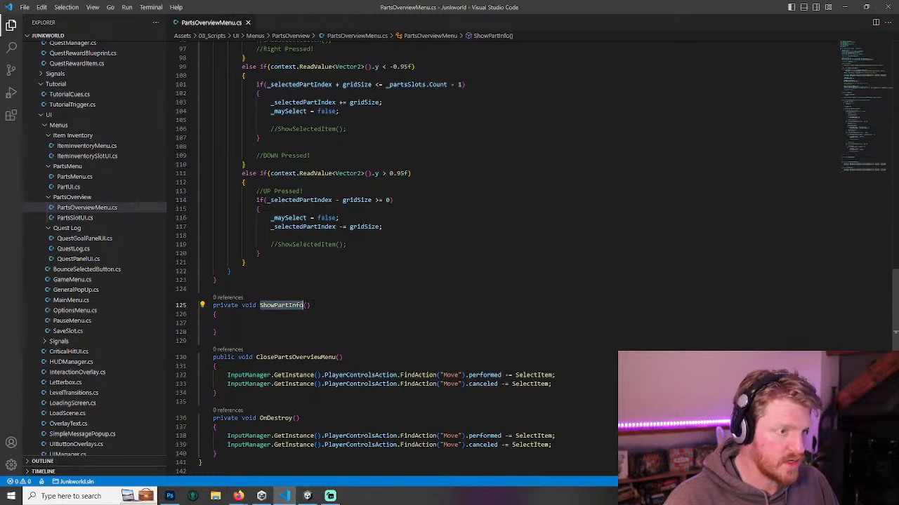
{"action": "left_click_drag", "start_coordinate": [310, 306], "coordinate": [271, 306]}
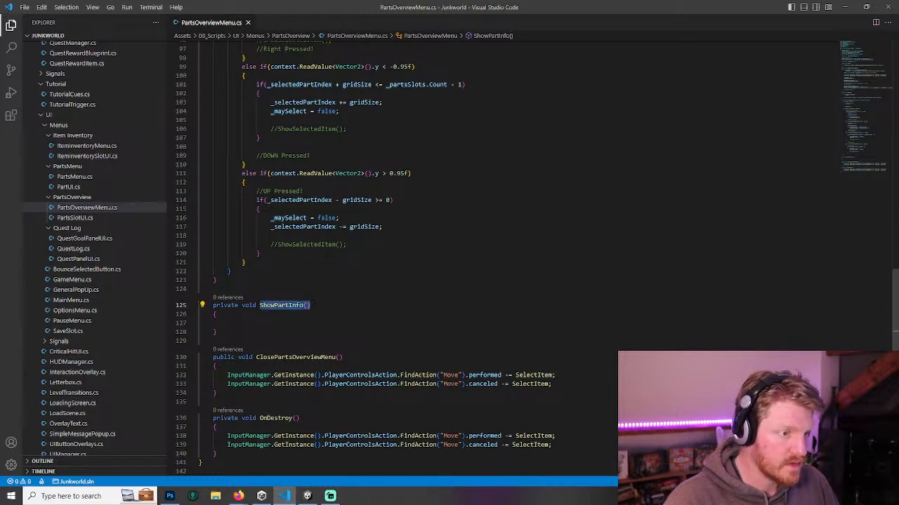
{"action": "double_click", "coordinate": [307, 244]}
{"action": "key", "text": "ctrl+v"}
{"action": "key", "text": "BackSpace"}
{"action": "key", "text": "BackSpace"}
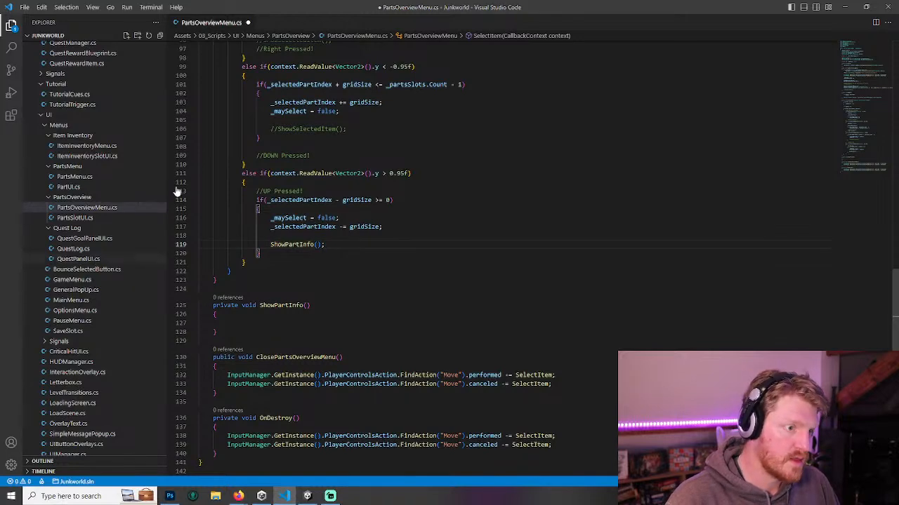
- Replace the commented-out ShowSelectedItem() calls in the down, right and left branches of SelectItem() with ShowPartInfo();
{"action": "scroll", "coordinate": [193, 178], "scroll_direction": "up", "scroll_amount": 3}
{"action": "key", "text": "shift+Home"}
{"action": "key", "text": "ctrl+c"}
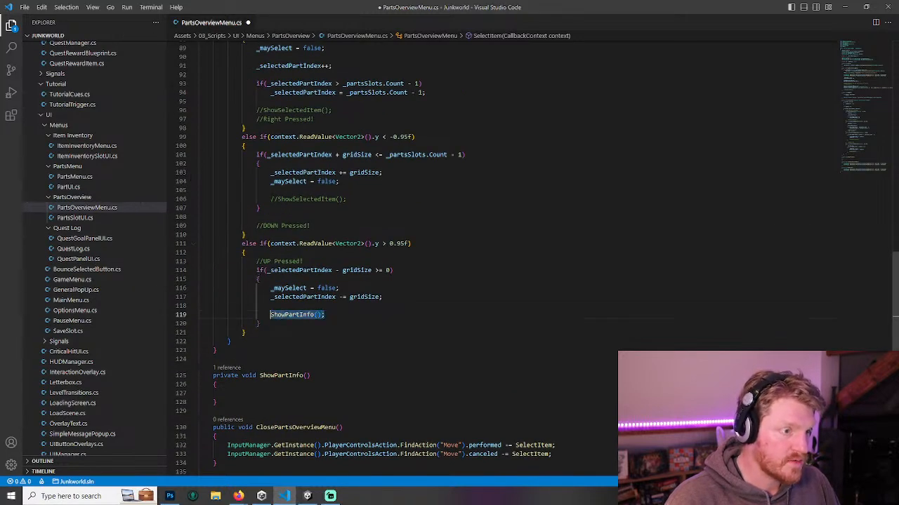
{"action": "left_click_drag", "start_coordinate": [347, 199], "coordinate": [271, 200]}
{"action": "key", "text": "ctrl+v"}
{"action": "scroll", "coordinate": [271, 200], "scroll_direction": "up", "scroll_amount": 4}
{"action": "left_click_drag", "start_coordinate": [331, 204], "coordinate": [260, 204]}
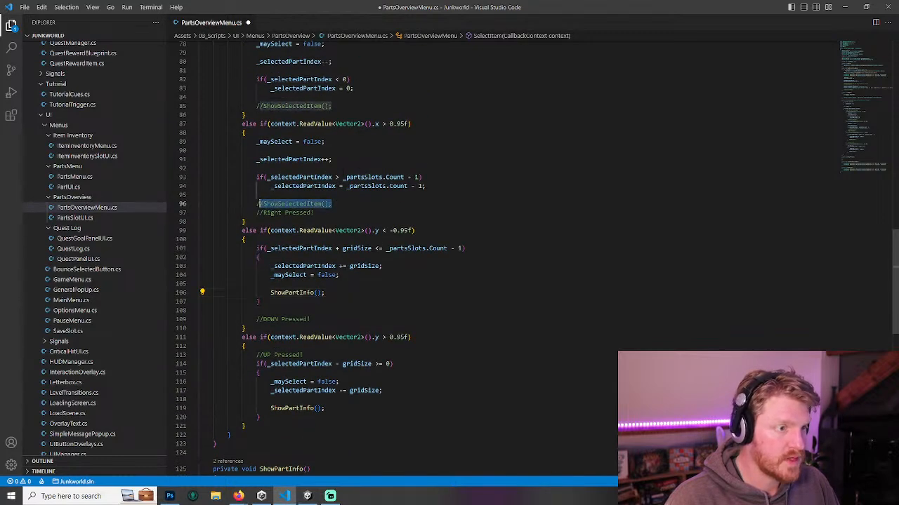
{"action": "key", "text": "ctrl+v"}
{"action": "left_click_drag", "start_coordinate": [332, 106], "coordinate": [270, 106]}
{"action": "key", "text": "ctrl+v"}
- Replace the commented-out ShowSelectedItem() call at the end of OpenPartsOverviewMenu() with ShowPartInfo();
{"action": "scroll", "coordinate": [257, 106], "scroll_direction": "up", "scroll_amount": 17}
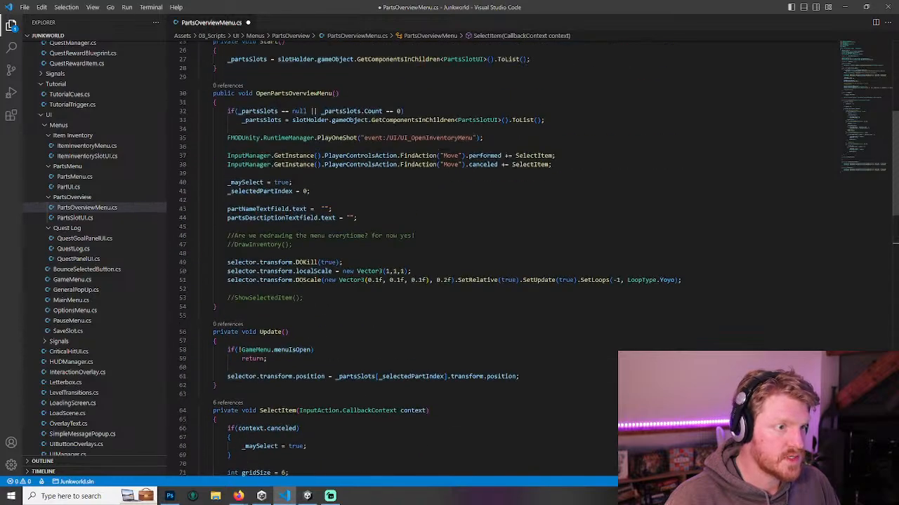
{"action": "left_click_drag", "start_coordinate": [303, 298], "coordinate": [226, 298]}
{"action": "key", "text": "ctrl+v"}
- Write the comment "//Show some info of the part" inside ShowPartInfo() and save the script
{"action": "scroll", "coordinate": [267, 298], "scroll_direction": "down", "scroll_amount": 20}
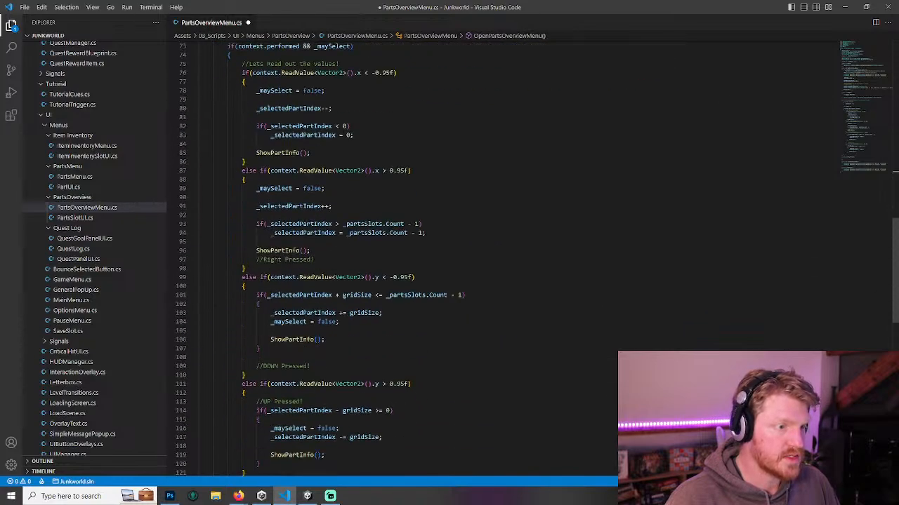
{"action": "scroll", "coordinate": [267, 281], "scroll_direction": "down", "scroll_amount": 2}
{"action": "left_click", "coordinate": [198, 229]}
{"action": "type", "text": "//Show some info of the part"}
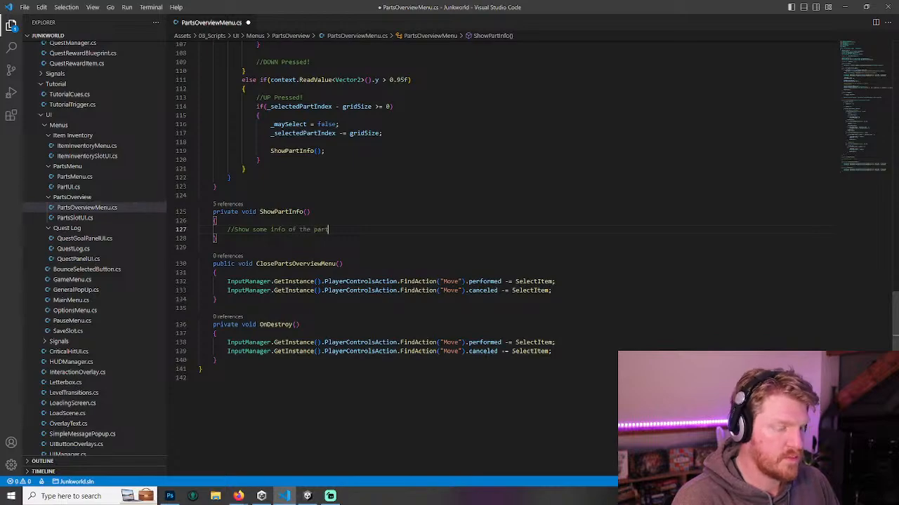
{"action": "key", "text": "ctrl+s"}
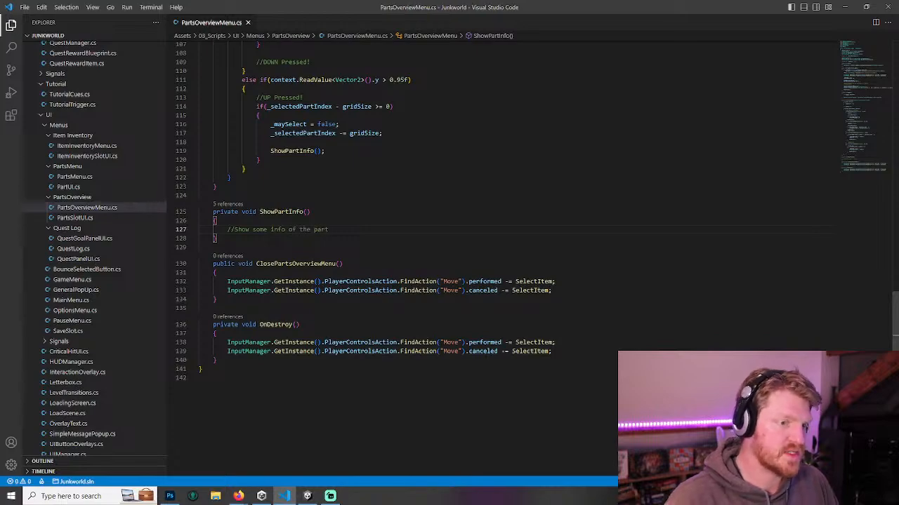
- Rename the SelectItem(InputAction.CallbackContext context) method to SelectPart and save the script
{"action": "scroll", "coordinate": [896, 336], "scroll_direction": "up", "scroll_amount": 20}
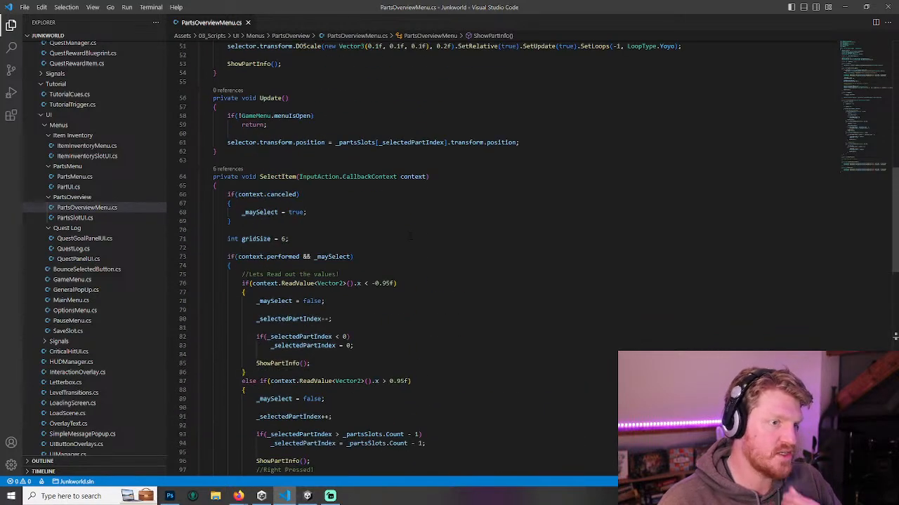
{"action": "scroll", "coordinate": [895, 337], "scroll_direction": "down", "scroll_amount": 5}
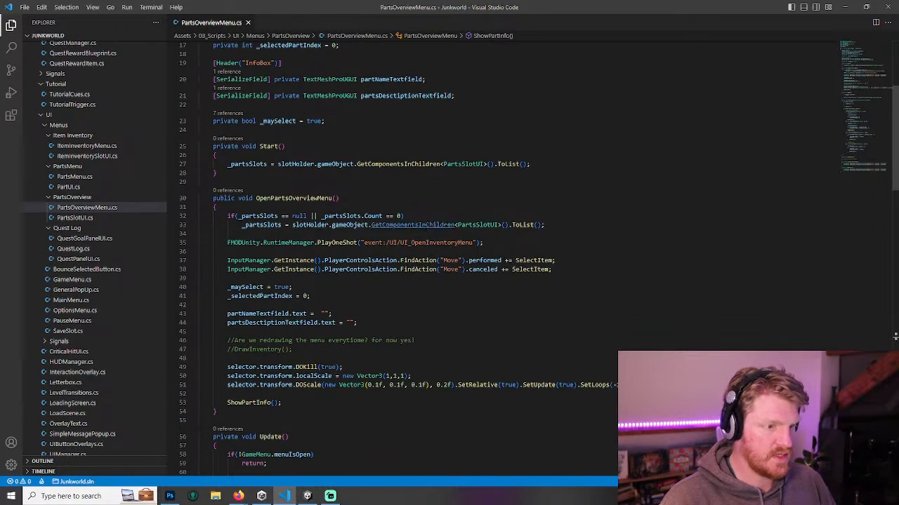
{"action": "scroll", "coordinate": [895, 337], "scroll_direction": "down", "scroll_amount": 9}
{"action": "scroll", "coordinate": [895, 337], "scroll_direction": "down", "scroll_amount": 20}
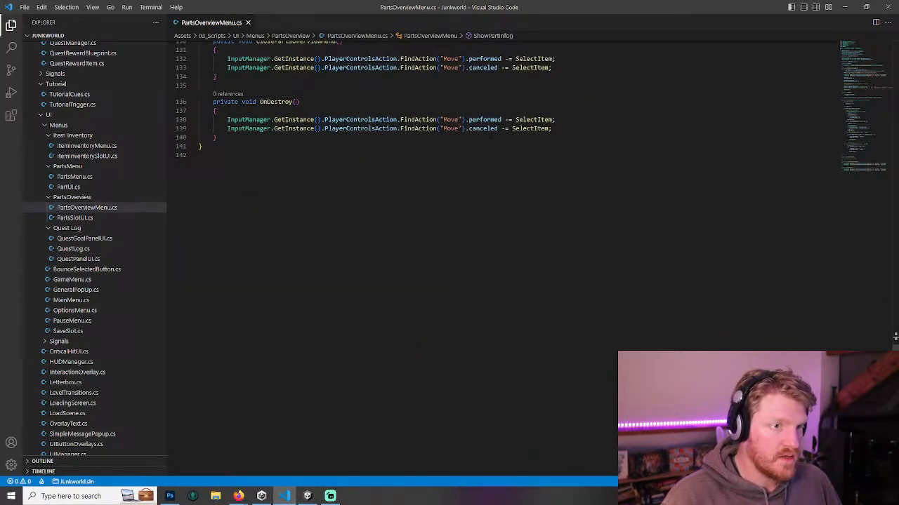
{"action": "scroll", "coordinate": [894, 337], "scroll_direction": "up", "scroll_amount": 20}
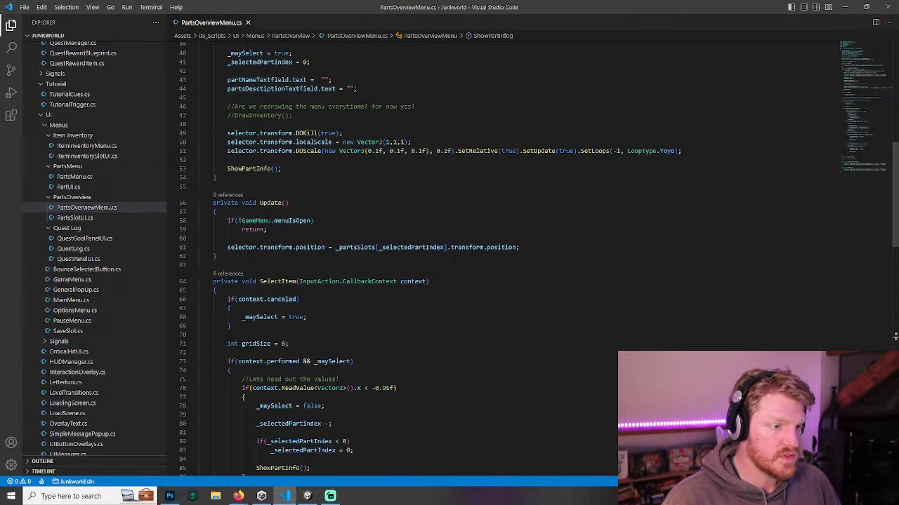
{"action": "scroll", "coordinate": [894, 337], "scroll_direction": "down", "scroll_amount": 3}
{"action": "left_click", "coordinate": [283, 210]}
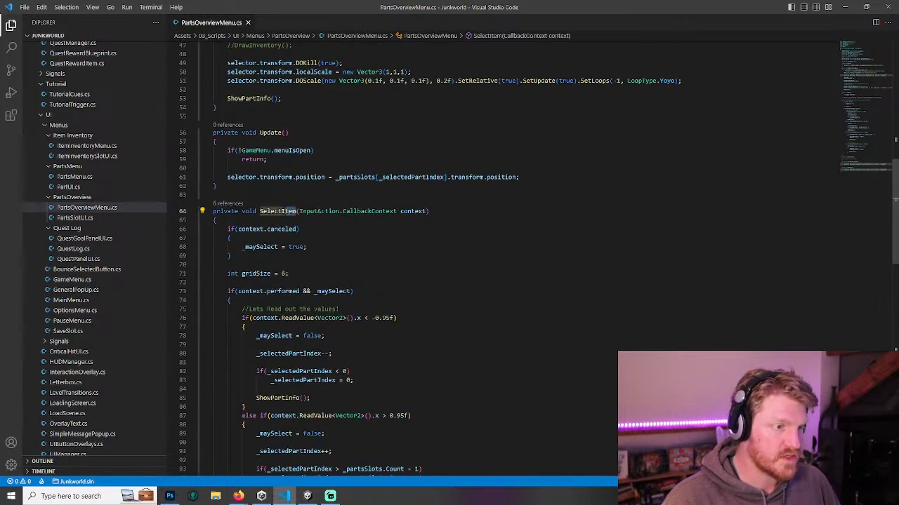
{"action": "type", "text": "Part"}
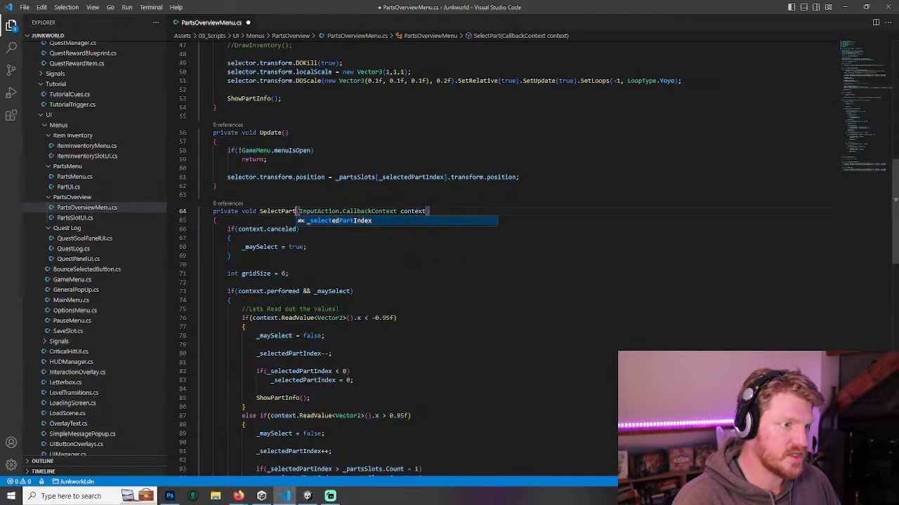
{"action": "key", "text": "Escape"}
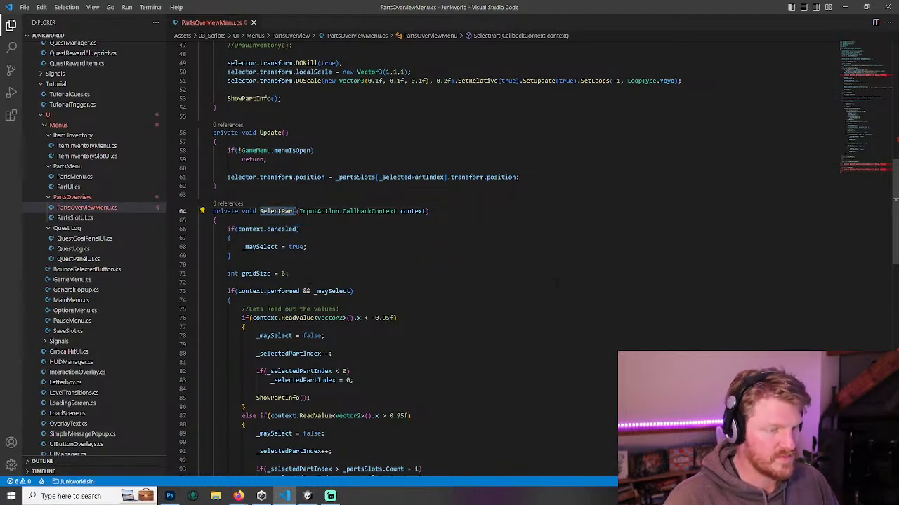
- Change both Move action subscriptions in OpenPartsOverviewMenu() to use SelectPart
{"action": "scroll", "coordinate": [556, 283], "scroll_direction": "up", "scroll_amount": 10}
{"action": "double_click", "coordinate": [535, 308]}
{"action": "type", "text": "SelectPart"}
{"action": "double_click", "coordinate": [532, 316]}
{"action": "type", "text": "SelectPart"}
- Change the Move unsubscribe lines in ClosePartsOverviewMenu() and OnDestroy() to SelectPart and save the script
{"action": "scroll", "coordinate": [531, 315], "scroll_direction": "down", "scroll_amount": 15}
{"action": "scroll", "coordinate": [531, 316], "scroll_direction": "down", "scroll_amount": 20}
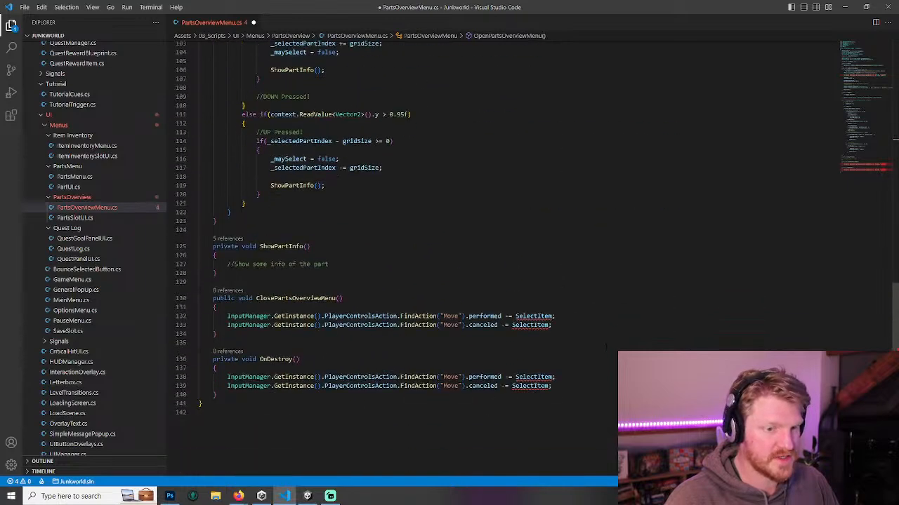
{"action": "double_click", "coordinate": [533, 151]}
{"action": "type", "text": "SelectPart"}
{"action": "double_click", "coordinate": [530, 161]}
{"action": "type", "text": "SelectPart"}
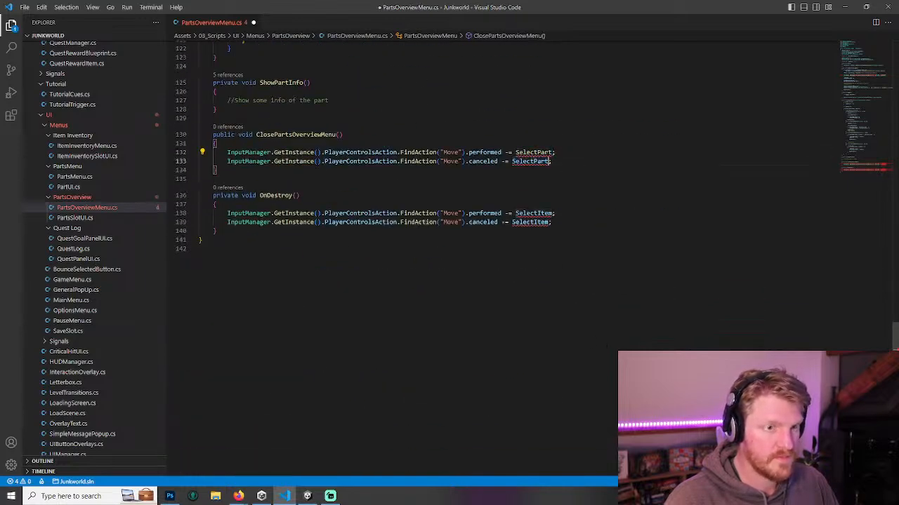
{"action": "double_click", "coordinate": [534, 213]}
{"action": "type", "text": "SelectPart"}
{"action": "double_click", "coordinate": [530, 222]}
{"action": "type", "text": "SelectPart"}
{"action": "key", "text": "ctrl+s"}
{"action": "scroll", "coordinate": [608, 270], "scroll_direction": "up", "scroll_amount": 10}
{"action": "scroll", "coordinate": [608, 270], "scroll_direction": "up", "scroll_amount": 20}
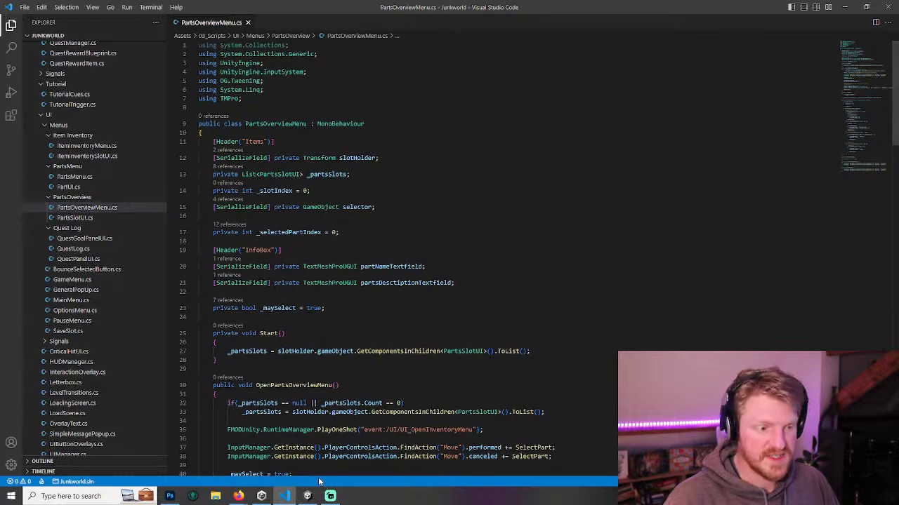
- Switch to Unity and compare the components and children of the Parts Overview object with those of the Inventory object
{"action": "left_click", "coordinate": [306, 496]}
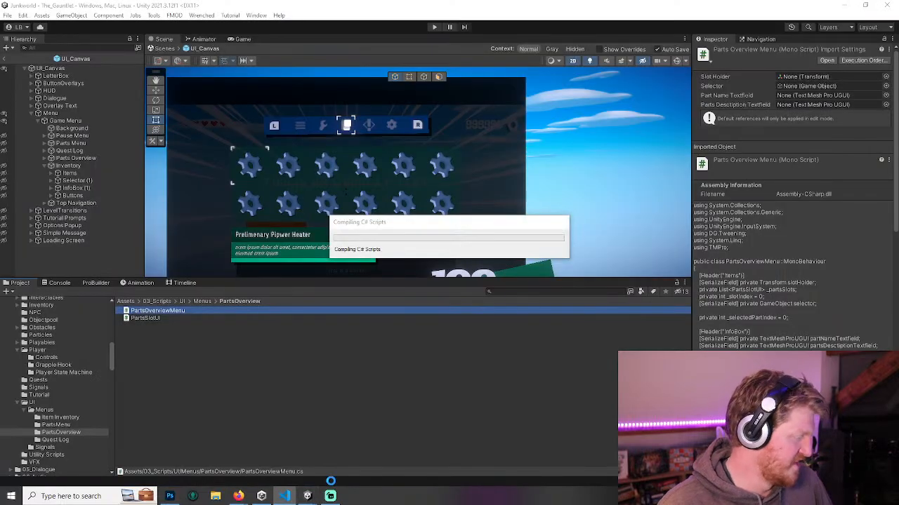
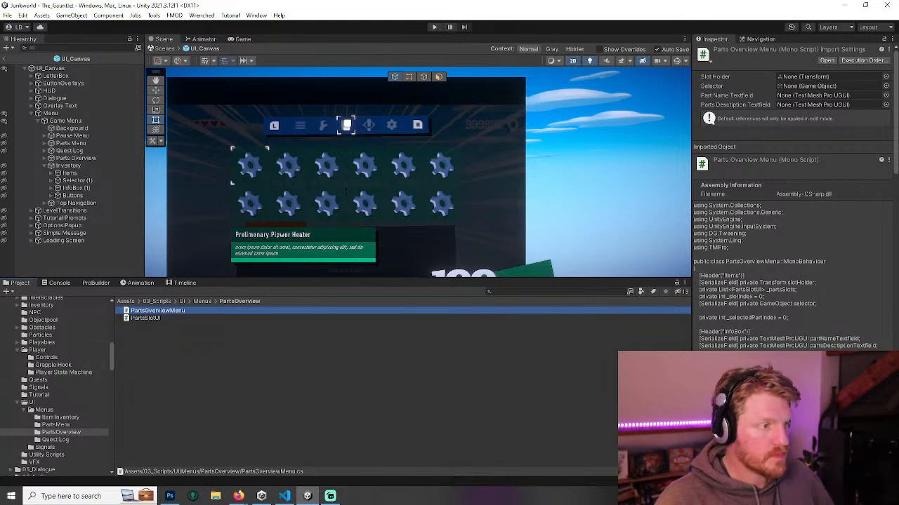
{"action": "left_click", "coordinate": [76, 157]}
{"action": "left_click", "coordinate": [46, 164]}
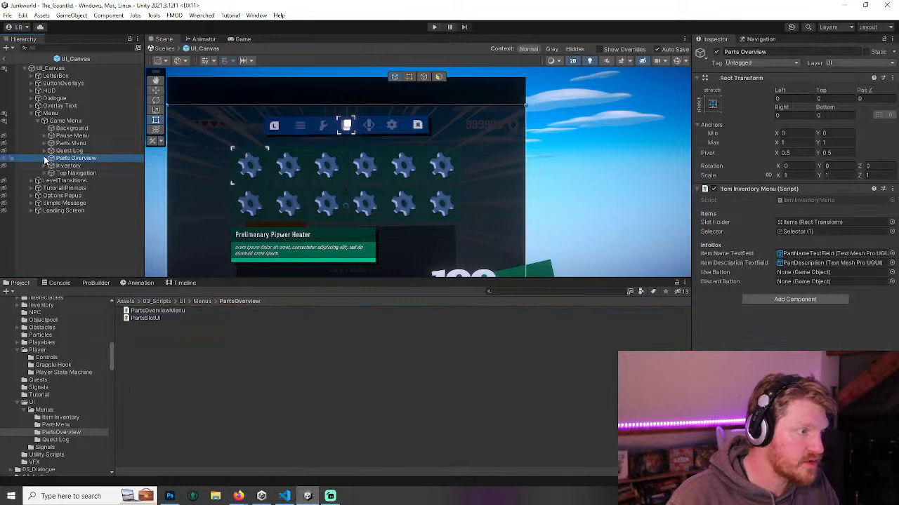
{"action": "left_click", "coordinate": [46, 158]}
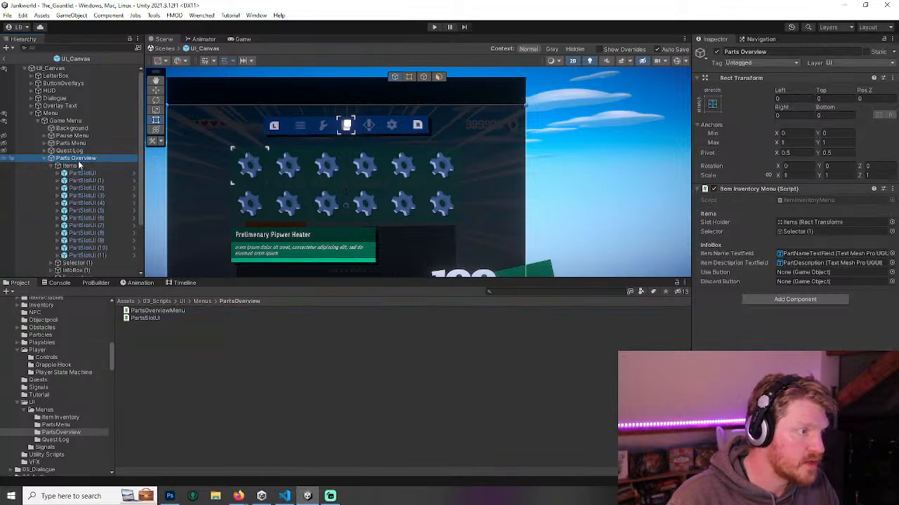
{"action": "right_click", "coordinate": [768, 190]}
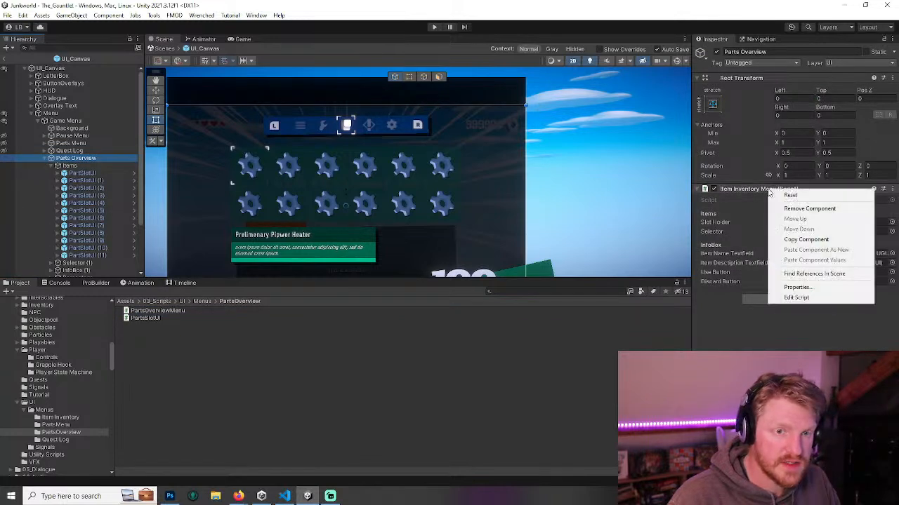
{"action": "left_click", "coordinate": [46, 161]}
{"action": "left_click", "coordinate": [64, 167]}
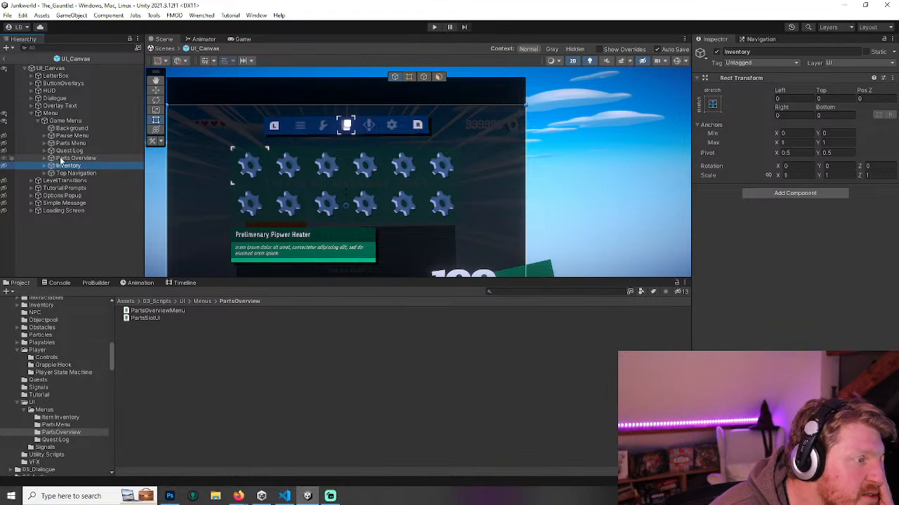
{"action": "left_click", "coordinate": [44, 166]}
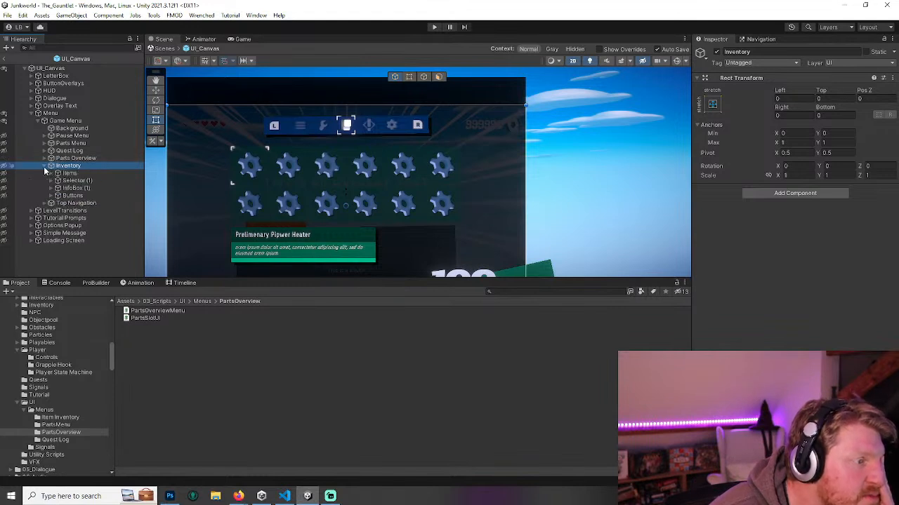
- Copy the Item Inventory Menu component from the Parts Overview object onto the Inventory object as a new component
{"action": "left_click", "coordinate": [46, 158]}
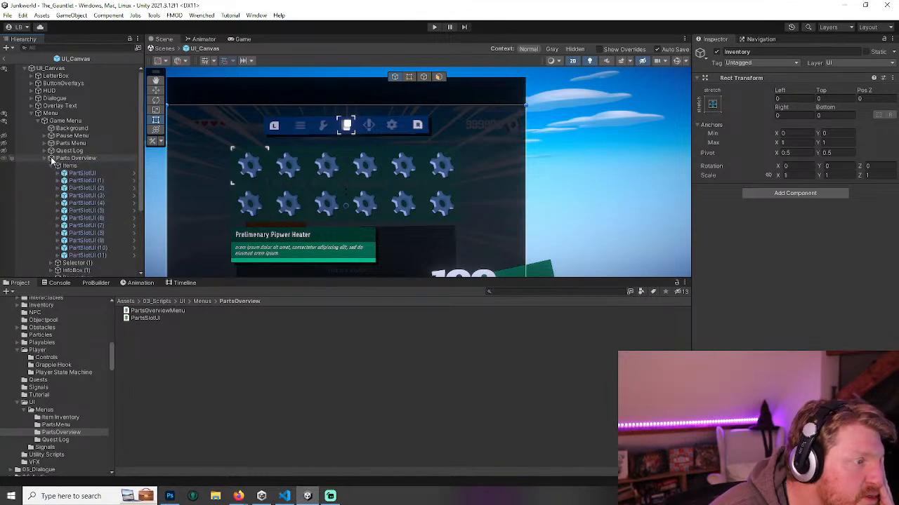
{"action": "left_click", "coordinate": [45, 160]}
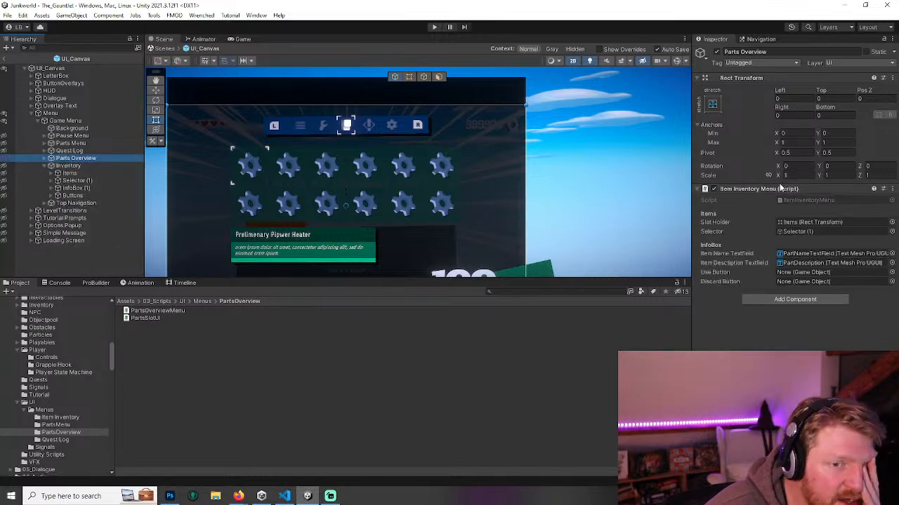
{"action": "left_click", "coordinate": [71, 167]}
{"action": "left_click", "coordinate": [71, 166]}
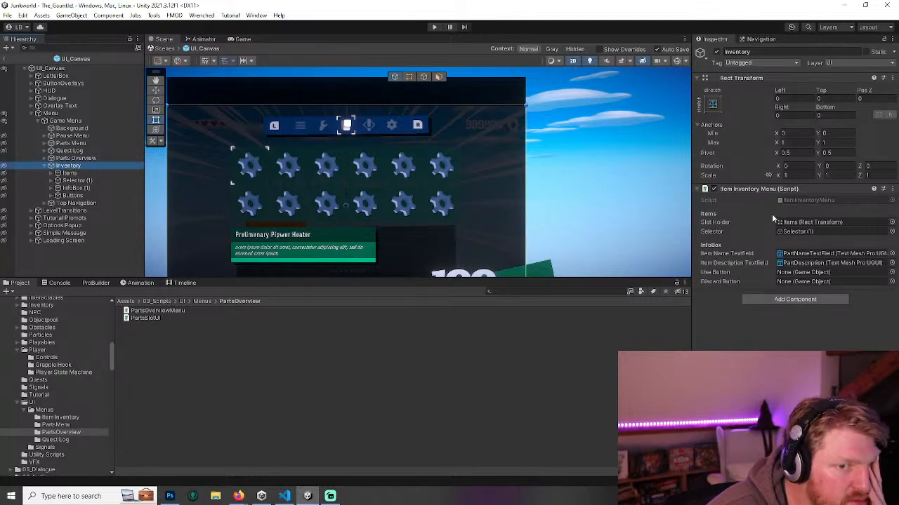
- Assign Inventory's own Items and Selector (1) children to Slot Holder and Selector in its Item Inventory Menu component
{"action": "left_click", "coordinate": [803, 221]}
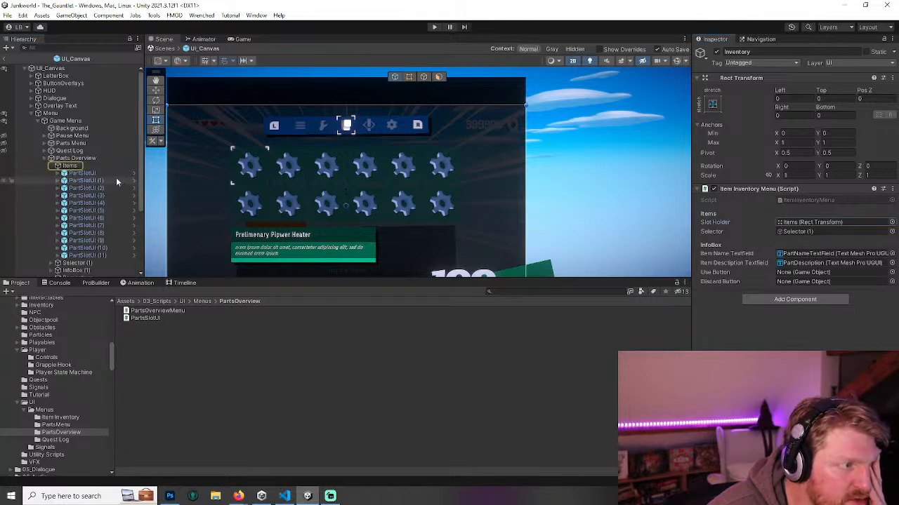
{"action": "left_click", "coordinate": [44, 159]}
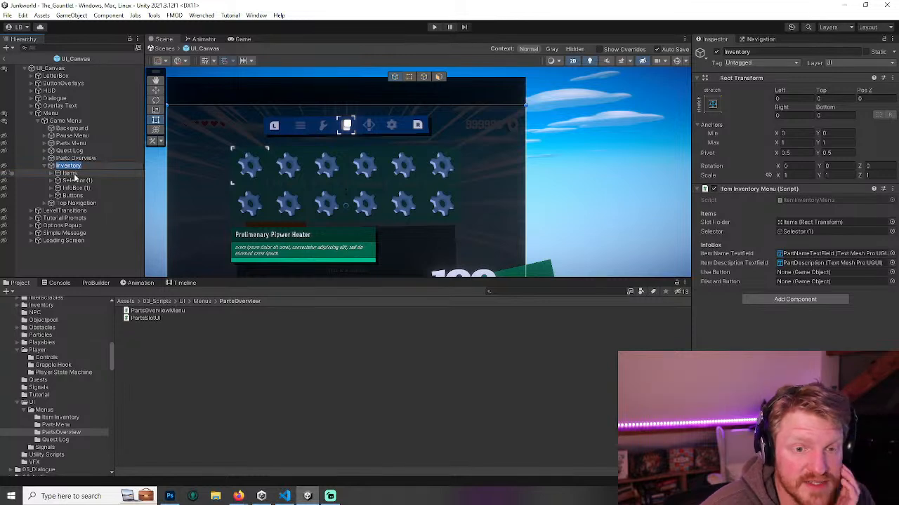
{"action": "left_click", "coordinate": [71, 173]}
{"action": "left_click", "coordinate": [69, 166]}
{"action": "left_click_drag", "start_coordinate": [68, 174], "coordinate": [834, 224]}
{"action": "left_click_drag", "start_coordinate": [90, 180], "coordinate": [802, 239]}
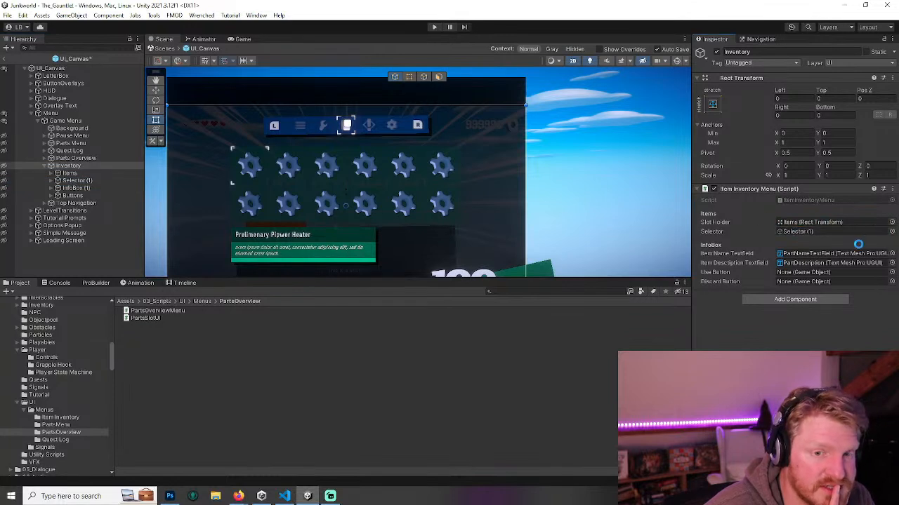
- Assign PartNameTextField from Inventory's InfoBox (1) to Item Name Textfield in the Item Inventory Menu component
{"action": "left_click", "coordinate": [74, 190]}
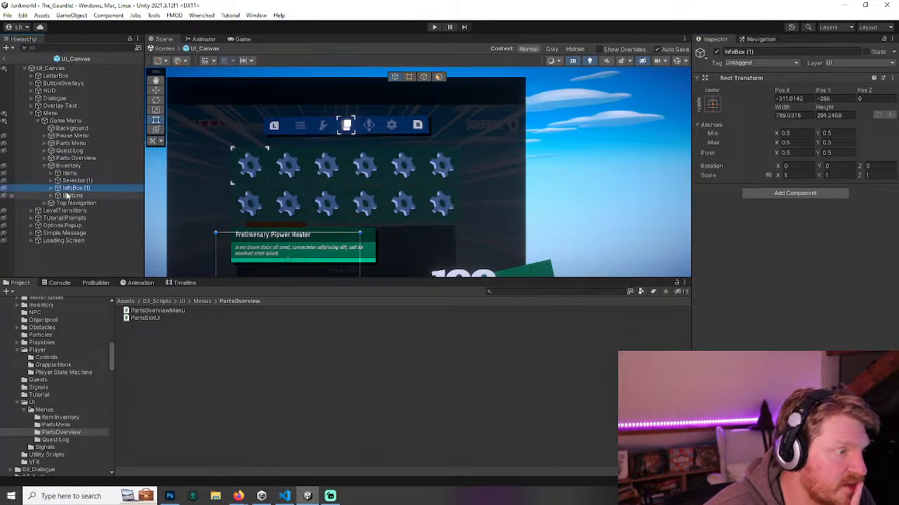
{"action": "left_click", "coordinate": [51, 189]}
{"action": "left_click", "coordinate": [70, 166]}
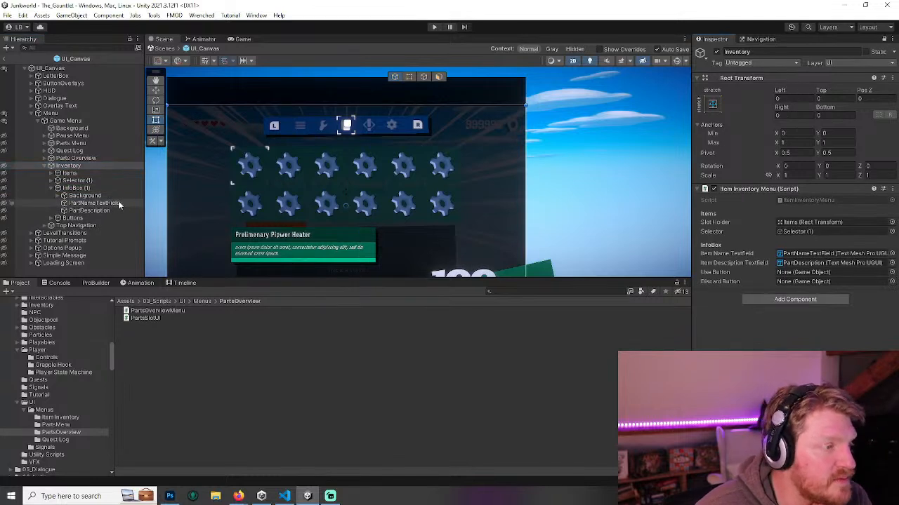
{"action": "left_click_drag", "start_coordinate": [88, 203], "coordinate": [764, 226]}
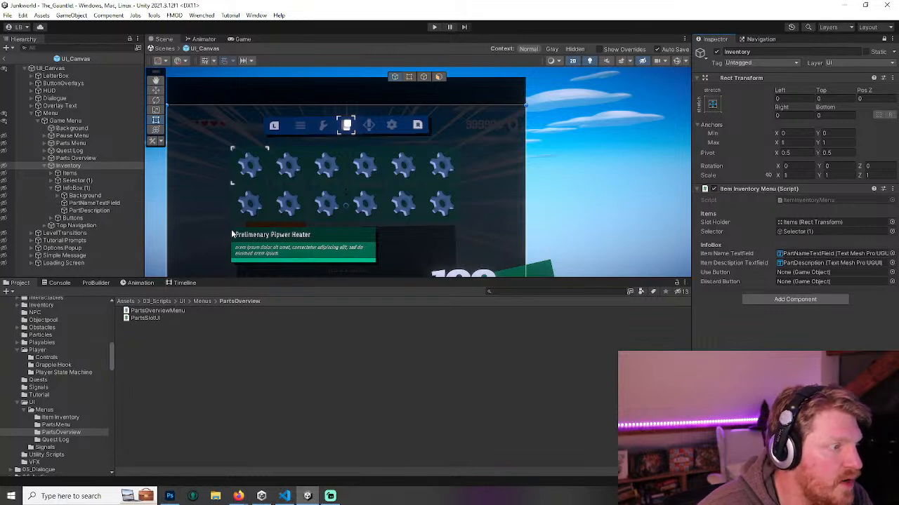
- Compare the InfoBox (1) and Percentage children of Parts Overview with the child objects of Inventory
{"action": "left_click", "coordinate": [63, 164]}
{"action": "left_click", "coordinate": [45, 158]}
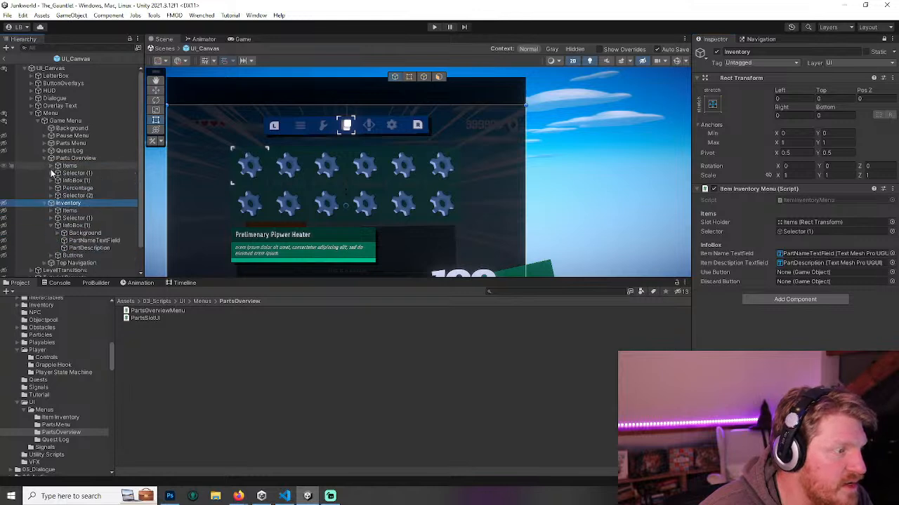
{"action": "left_click", "coordinate": [57, 188]}
{"action": "left_click", "coordinate": [56, 180]}
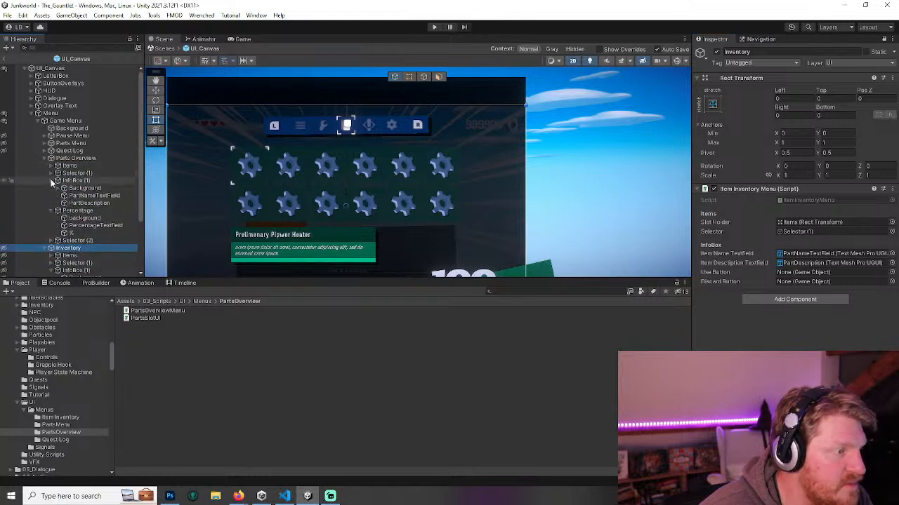
{"action": "left_click", "coordinate": [51, 179]}
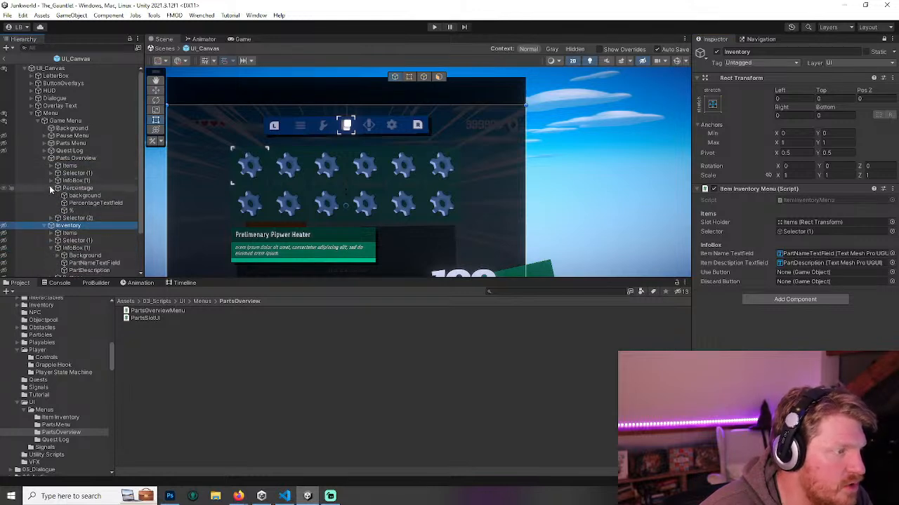
{"action": "left_click", "coordinate": [50, 180]}
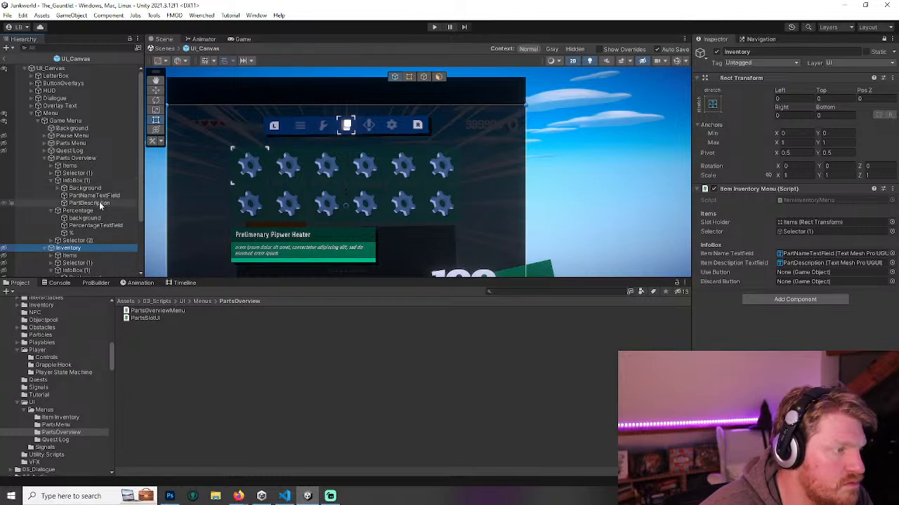
{"action": "scroll", "coordinate": [99, 201], "scroll_direction": "down", "scroll_amount": 3}
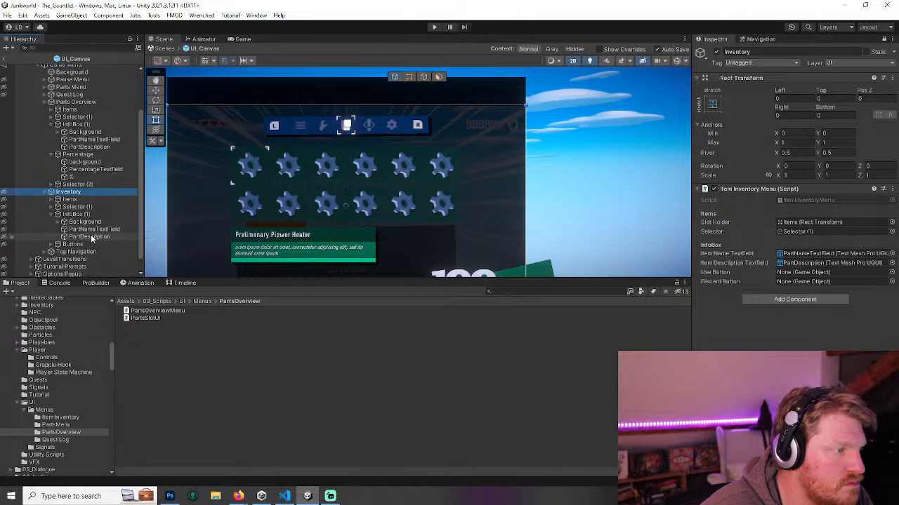
{"action": "left_click", "coordinate": [55, 124]}
{"action": "left_click", "coordinate": [5, 176]}
{"action": "left_click", "coordinate": [4, 176]}
{"action": "left_click", "coordinate": [50, 139]}
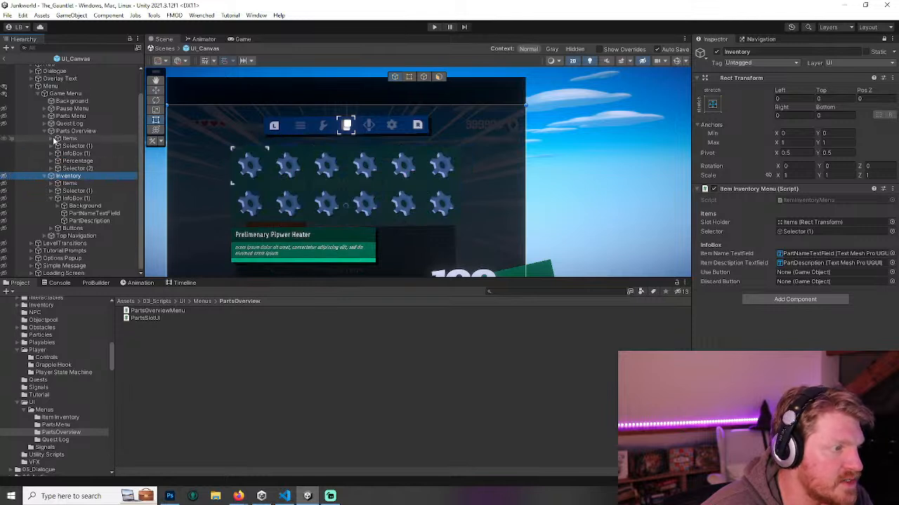
{"action": "left_click", "coordinate": [44, 132]}
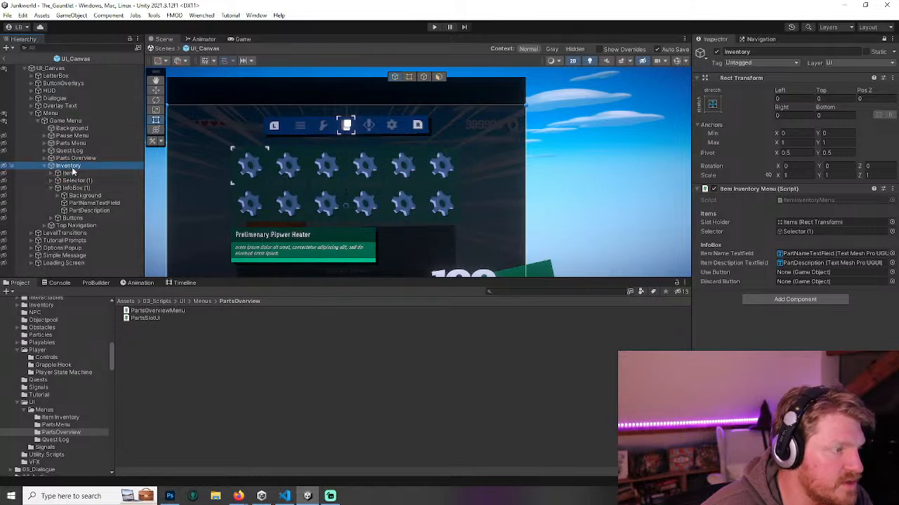
- Assign the Inventory InfoBox's PartNameTextField and PartDescription as the Item Inventory Menu script's name and description text fields
{"action": "left_click", "coordinate": [70, 173]}
{"action": "left_click", "coordinate": [70, 167]}
{"action": "left_click_drag", "start_coordinate": [84, 204], "coordinate": [838, 255]}
{"action": "left_click_drag", "start_coordinate": [90, 211], "coordinate": [816, 265]}
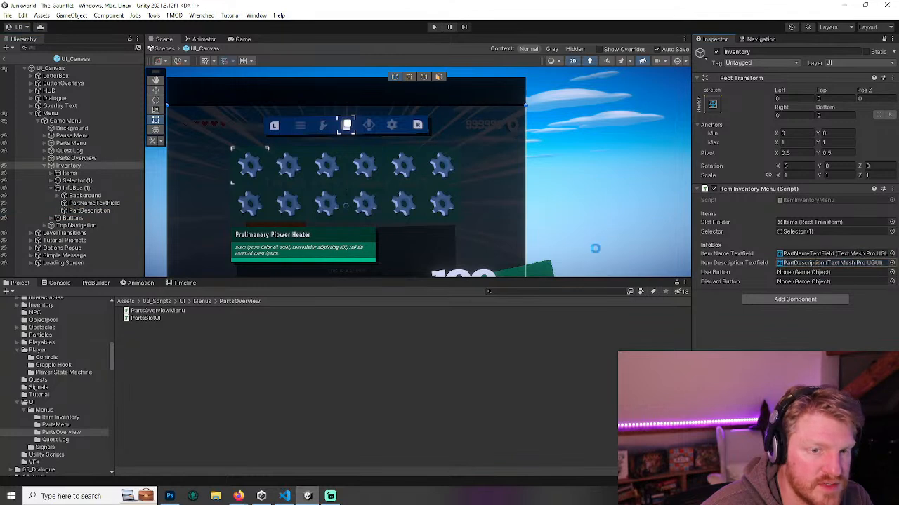
- Assign the Inventory's Use Button and Discard Button objects to the matching slots of its Item Inventory Menu script
{"action": "left_click", "coordinate": [58, 217]}
{"action": "left_click_drag", "start_coordinate": [79, 227], "coordinate": [790, 287]}
{"action": "left_click_drag", "start_coordinate": [84, 233], "coordinate": [807, 272]}
{"action": "left_click", "coordinate": [57, 234]}
{"action": "left_click", "coordinate": [55, 232]}
{"action": "left_click", "coordinate": [52, 219]}
{"action": "left_click", "coordinate": [52, 190]}
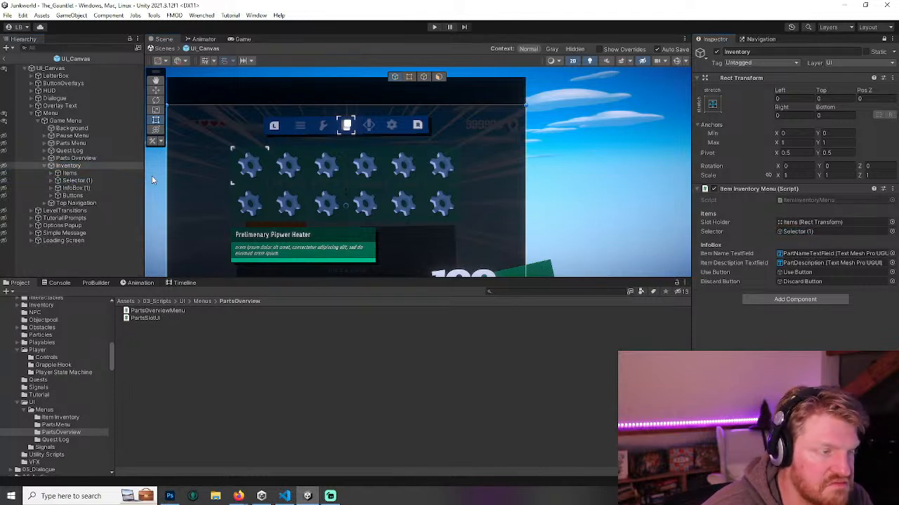
- Add the PartsOverviewMenu script to the Parts Overview object
{"action": "left_click", "coordinate": [43, 166]}
{"action": "left_click", "coordinate": [43, 158]}
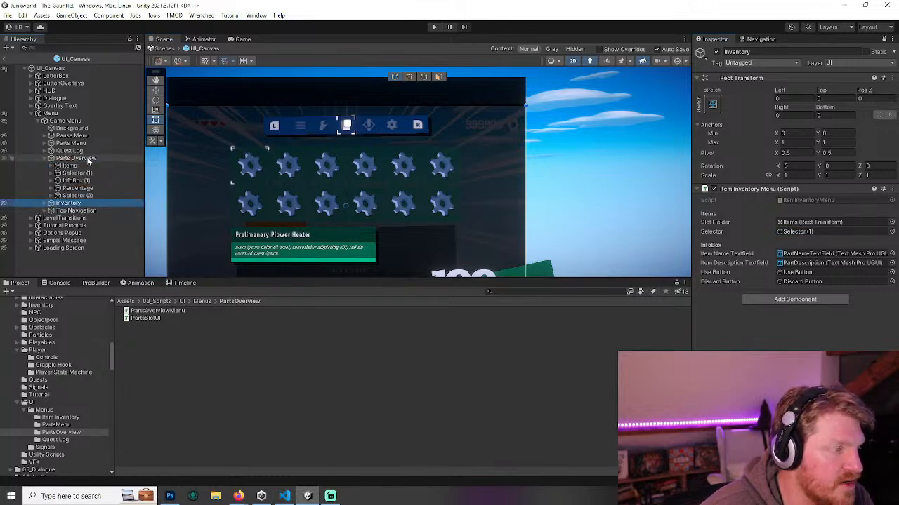
{"action": "left_click", "coordinate": [73, 158]}
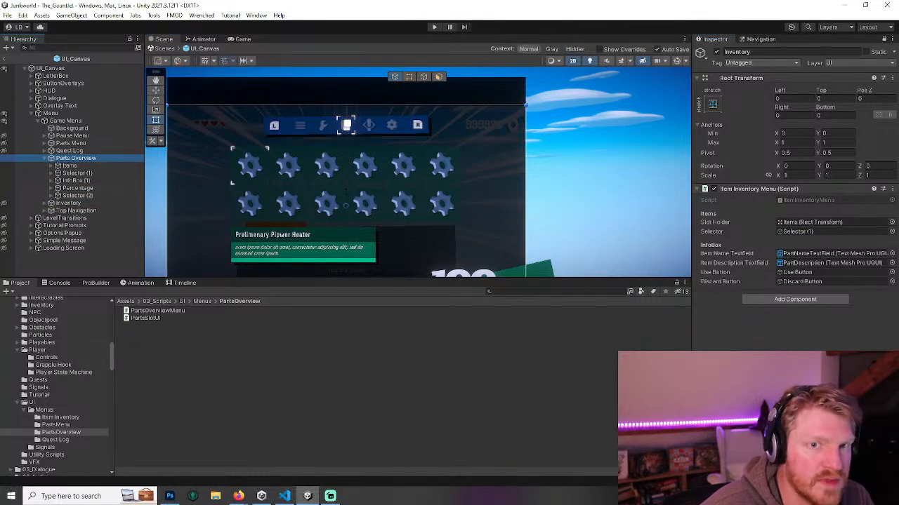
{"action": "left_click", "coordinate": [883, 39]}
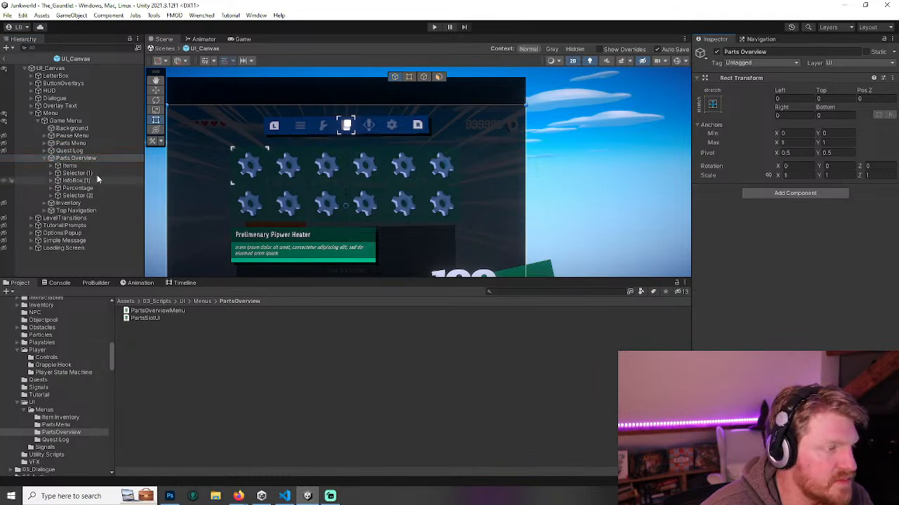
{"action": "left_click_drag", "start_coordinate": [154, 310], "coordinate": [811, 258]}
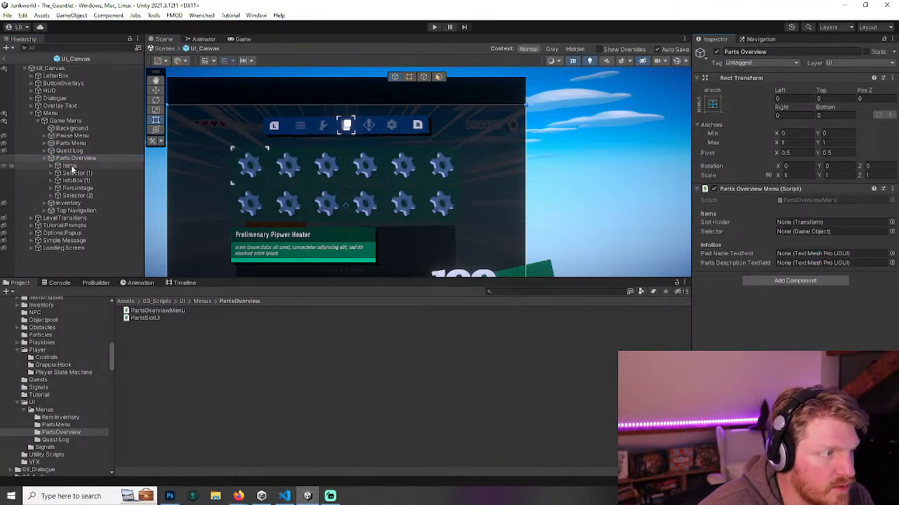
- Fill the Parts Overview Menu script's references with its own Items as slot holder, Selector (1), PartNameTextField and PartDescription
{"action": "left_click_drag", "start_coordinate": [820, 214], "coordinate": [801, 221]}
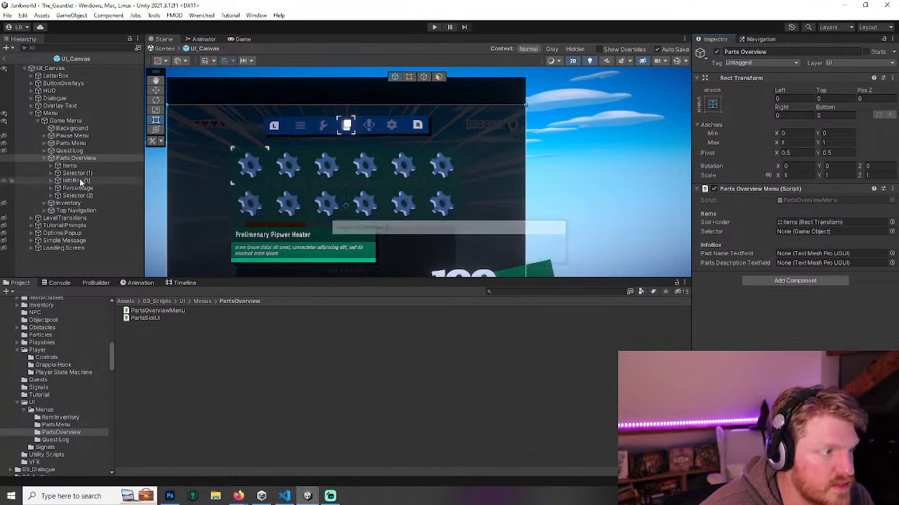
{"action": "left_click_drag", "start_coordinate": [498, 205], "coordinate": [822, 233]}
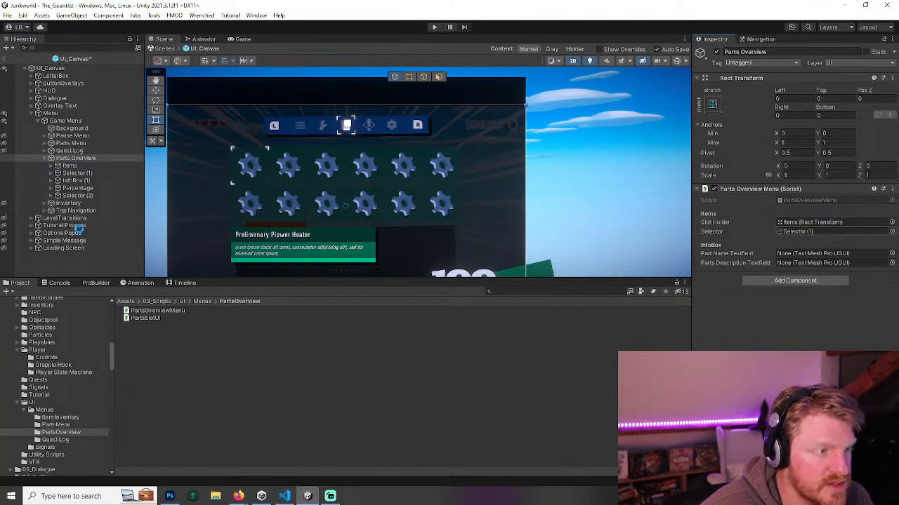
{"action": "left_click", "coordinate": [58, 181]}
{"action": "left_click_drag", "start_coordinate": [89, 195], "coordinate": [831, 254]}
{"action": "left_click_drag", "start_coordinate": [90, 201], "coordinate": [828, 262]}
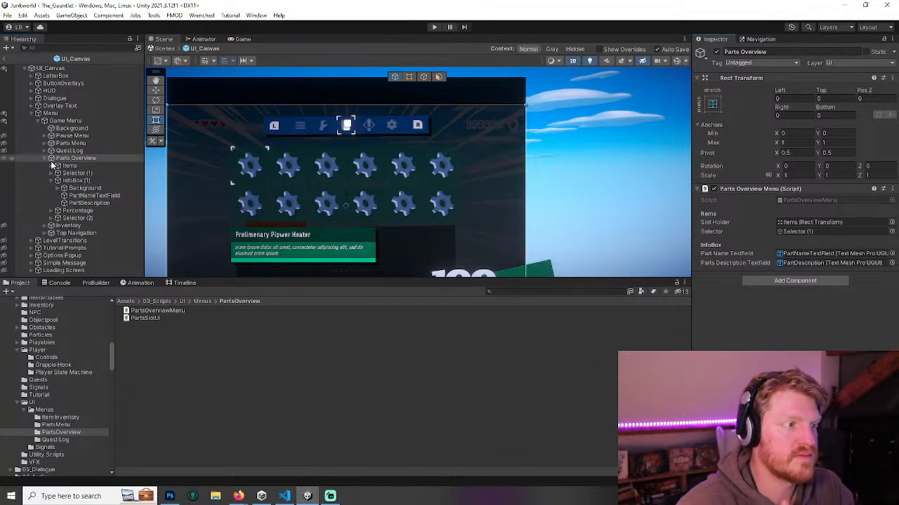
- Leave the UI_Canvas prefab, run The_Gauntlet scene and open the in-game menu to test it
{"action": "left_click", "coordinate": [31, 114]}
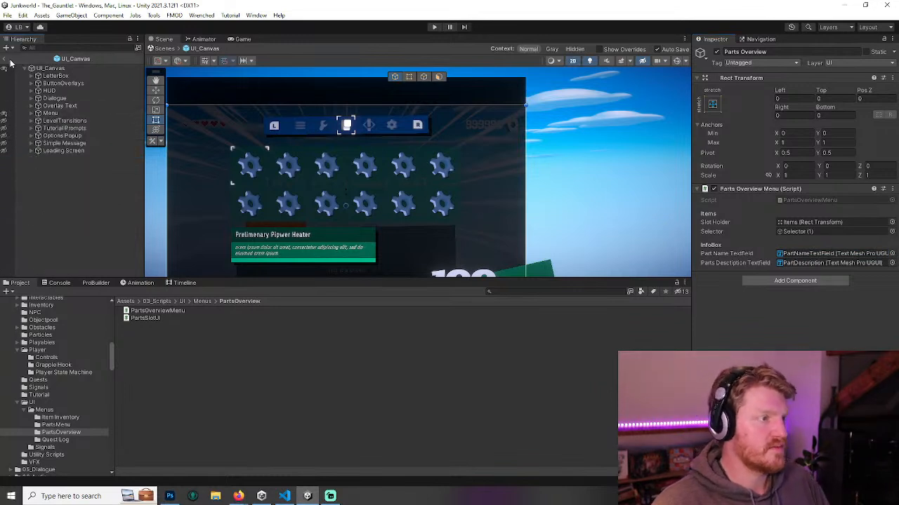
{"action": "left_click", "coordinate": [8, 60]}
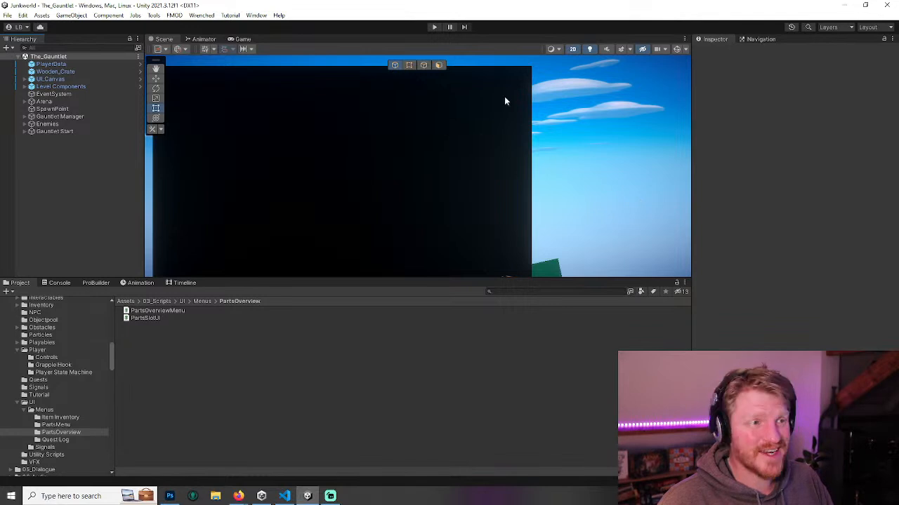
{"action": "left_click", "coordinate": [434, 28]}
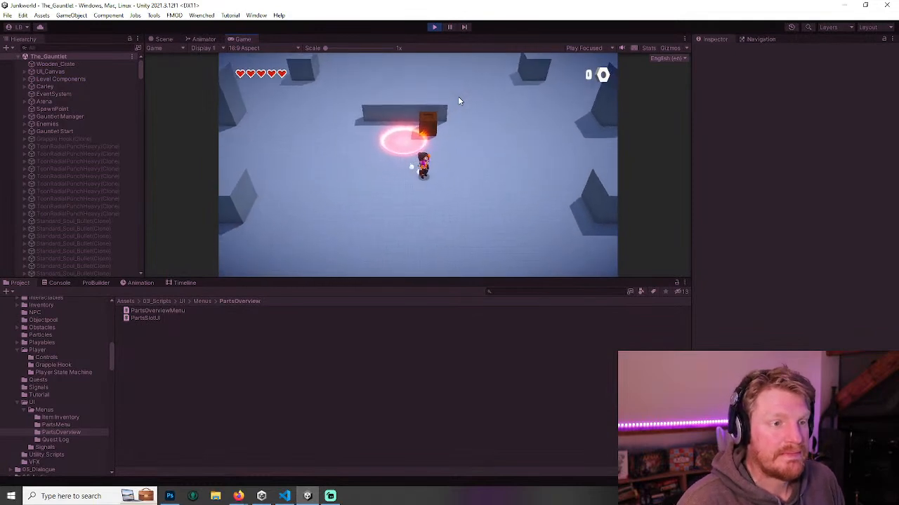
{"action": "key", "text": "Escape"}
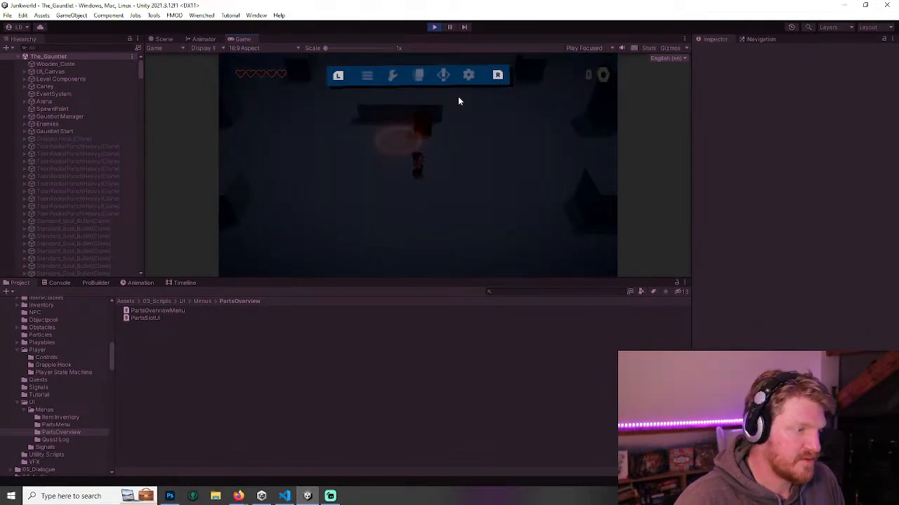
- Clear the console's search filter and open the GameMenu.cs line 178 referenced by the NullReferenceException
{"action": "left_click", "coordinate": [60, 283]}
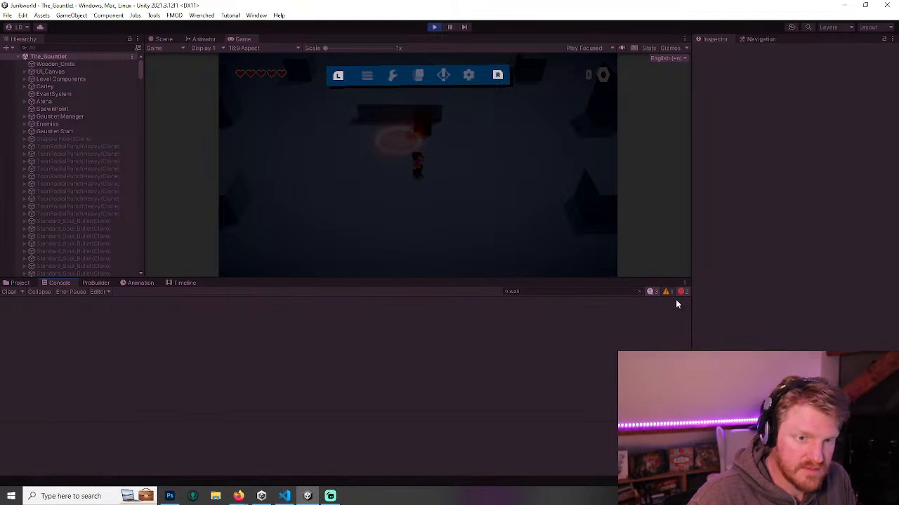
{"action": "left_click", "coordinate": [639, 291]}
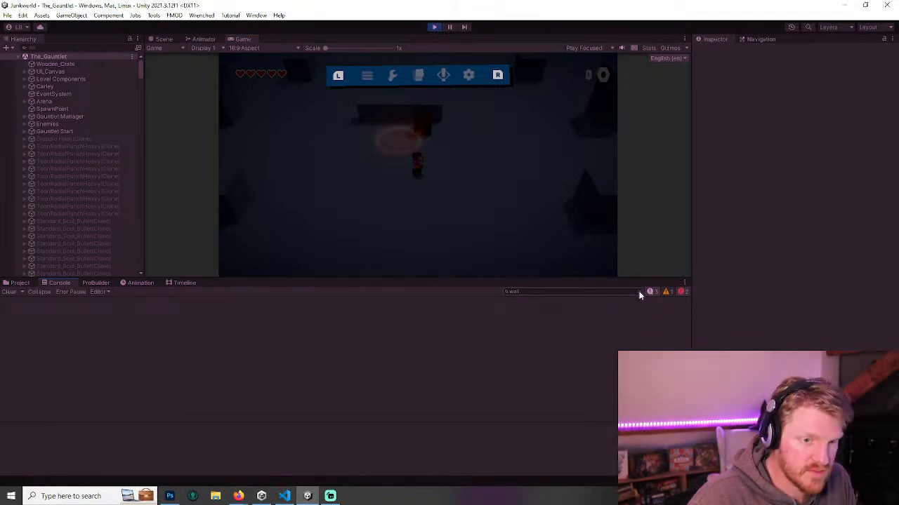
{"action": "left_click", "coordinate": [157, 358]}
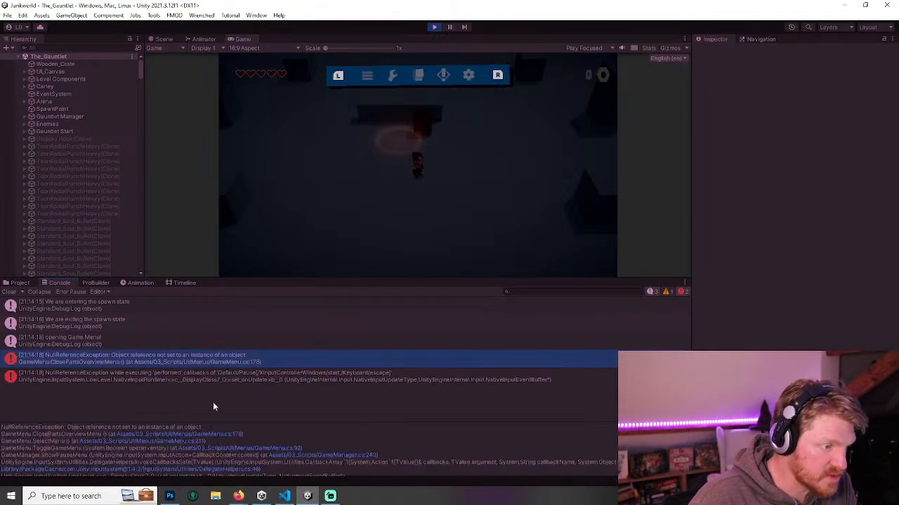
{"action": "left_click", "coordinate": [211, 434]}
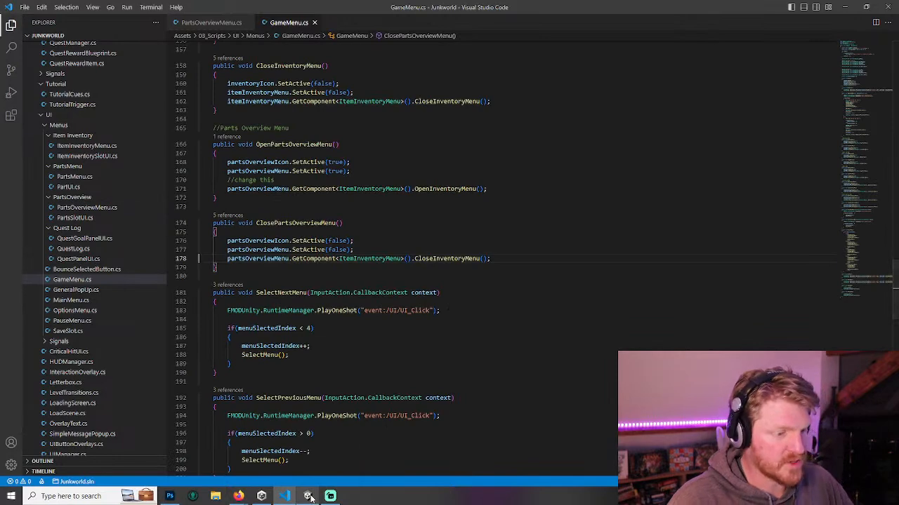
- Stop the running game in Unity and switch back to GameMenu.cs in Visual Studio Code
{"action": "left_click", "coordinate": [307, 496]}
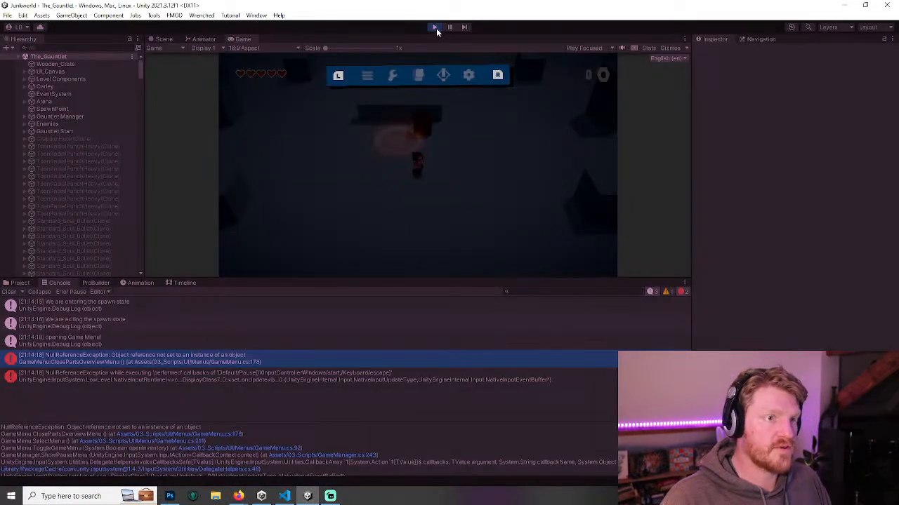
{"action": "left_click", "coordinate": [436, 28]}
{"action": "mouse_move", "coordinate": [285, 499]}
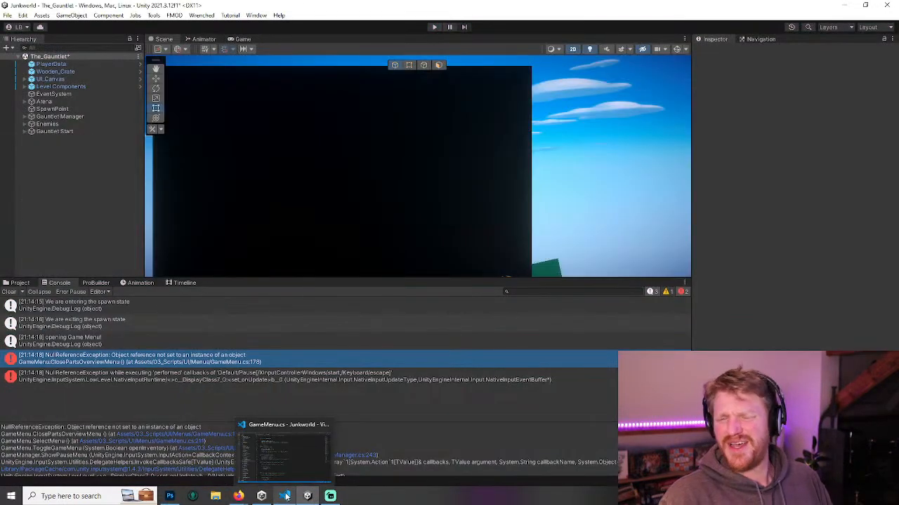
{"action": "left_click", "coordinate": [287, 497]}
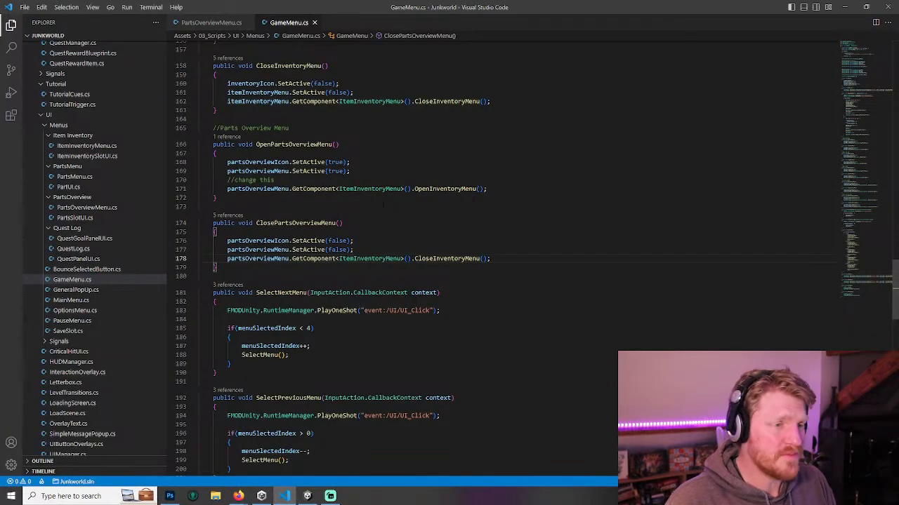
- In the OpenPartsOverviewMenu method, replace the GetComponent type ItemInventoryMenu with PartsOverviewMenu
{"action": "left_click_drag", "start_coordinate": [257, 144], "coordinate": [339, 144]}
{"action": "left_click", "coordinate": [403, 188]}
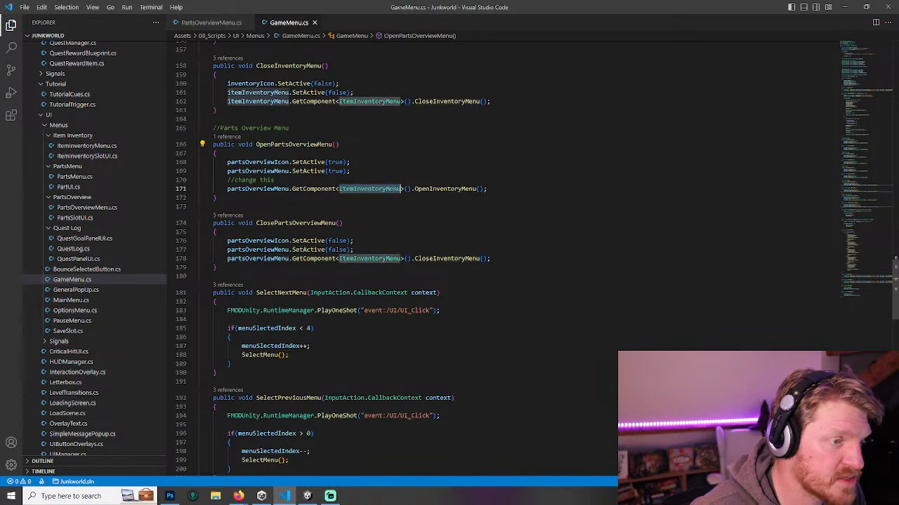
{"action": "key", "text": "ctrl+BackSpace"}
{"action": "type", "text": "PartsOver"}
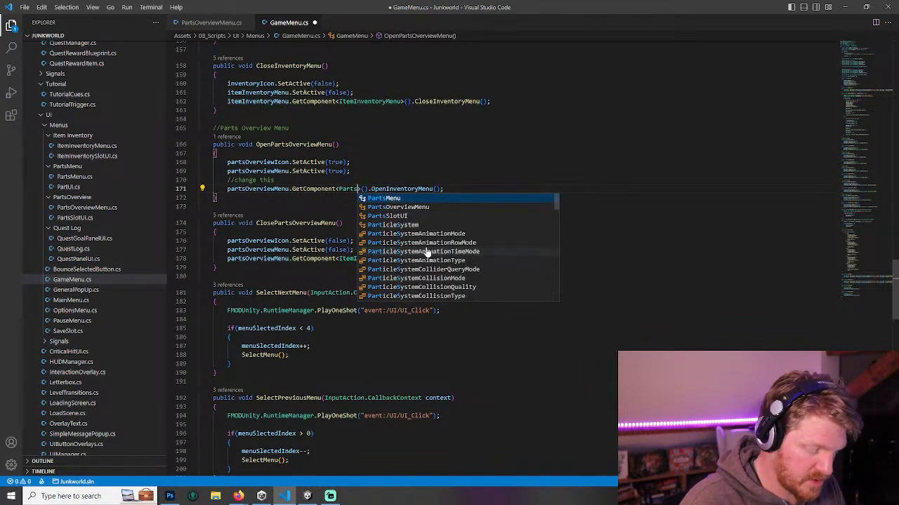
{"action": "key", "text": "Tab"}
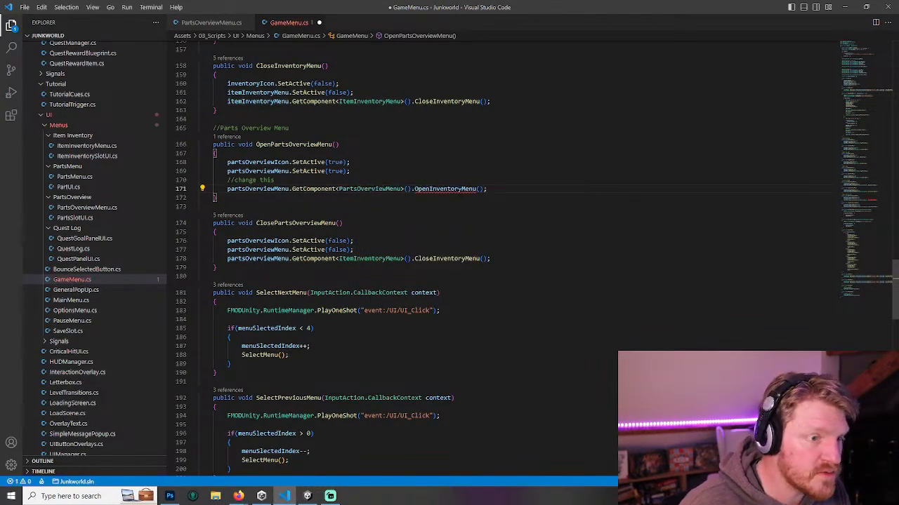
- Change the OpenInventoryMenu call on line 171 to OpenPartsOverviewMenu() and save GameMenu.cs
{"action": "left_click", "coordinate": [430, 188]}
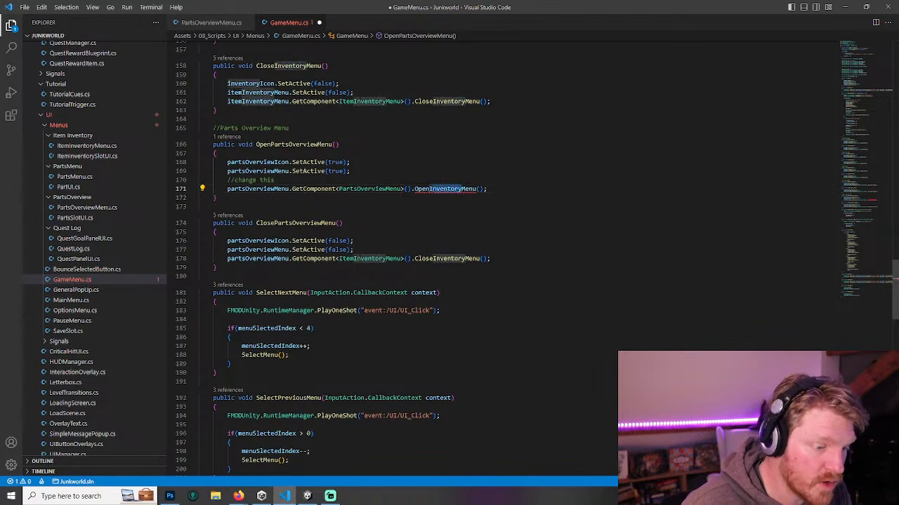
{"action": "key", "text": "Delete"}
{"action": "key", "text": "Delete"}
{"action": "key", "text": "Delete"}
{"action": "key", "text": "Delete"}
{"action": "key", "text": "Delete"}
{"action": "key", "text": "Delete"}
{"action": "key", "text": "Delete"}
{"action": "key", "text": "Delete"}
{"action": "key", "text": "Delete"}
{"action": "type", "text": "Parts"}
{"action": "key", "text": "BackSpace"}
{"action": "key", "text": "BackSpace"}
{"action": "key", "text": "BackSpace"}
{"action": "key", "text": "BackSpace"}
{"action": "key", "text": "shift+End"}
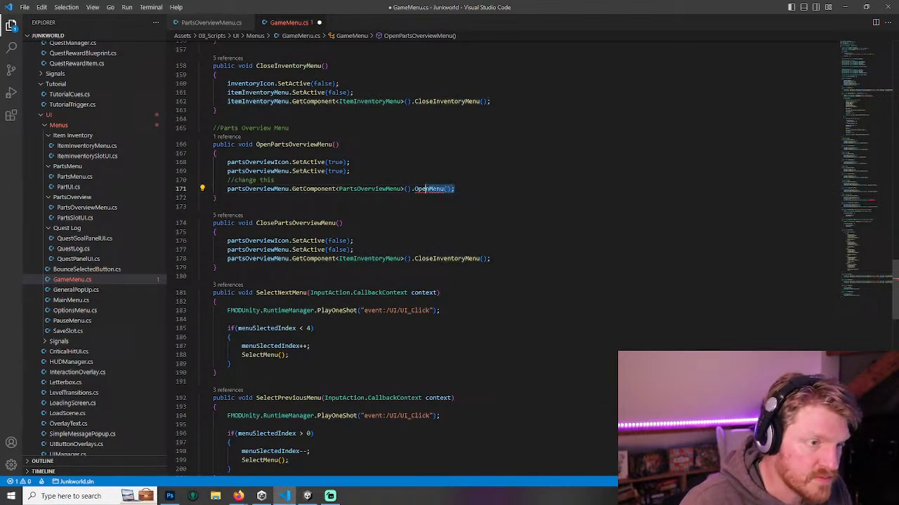
{"action": "type", "text": "Parts"}
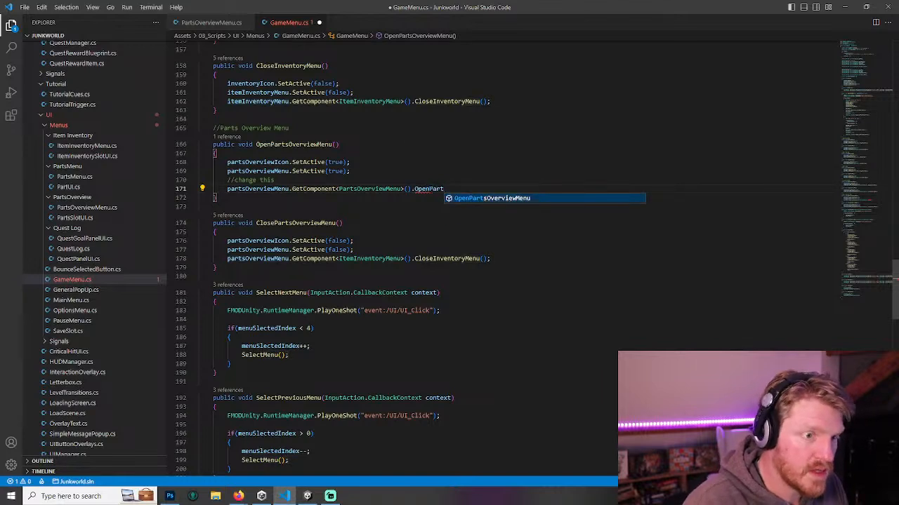
{"action": "key", "text": "Tab"}
{"action": "type", "text": ");"}
{"action": "key", "text": "ctrl+s"}
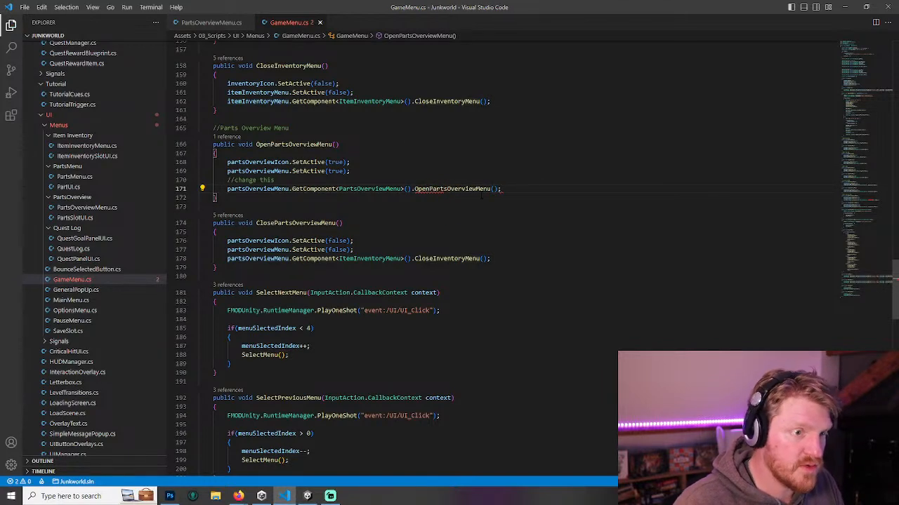
- In the ClosePartsOverviewMenu method, use the PartsOverviewMenu component and call ClosePartsOverviewMenu() on it, and save the script
{"action": "double_click", "coordinate": [384, 189]}
{"action": "key", "text": "ctrl+c"}
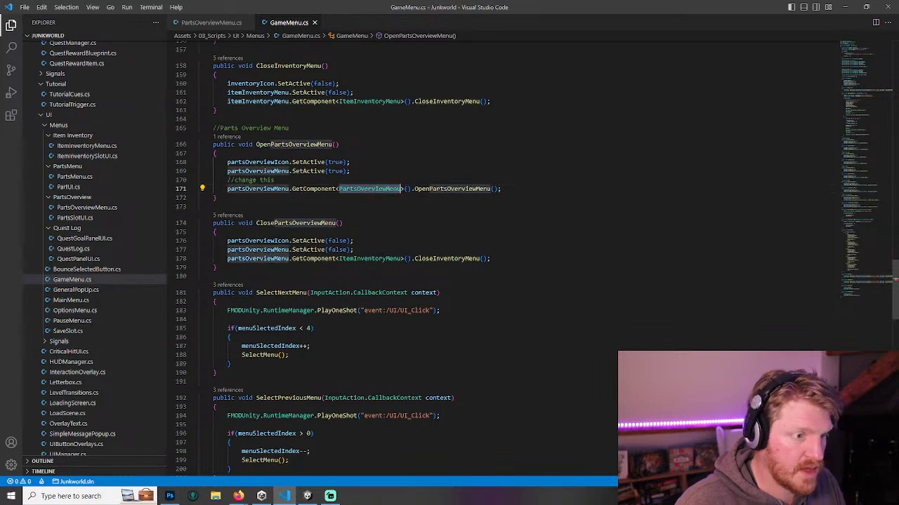
{"action": "double_click", "coordinate": [379, 259]}
{"action": "key", "text": "ctrl+v"}
{"action": "double_click", "coordinate": [440, 258]}
{"action": "type", "text": "ClosePartsOverviewMenu"}
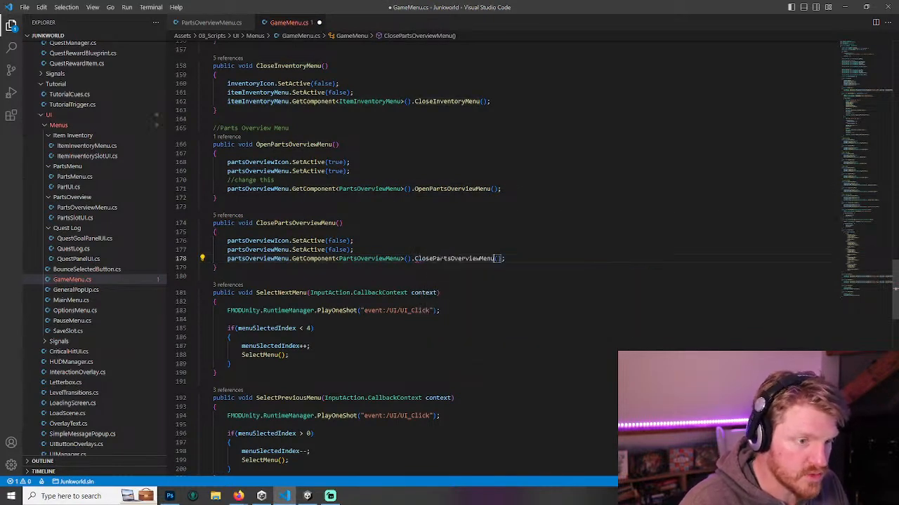
{"action": "key", "text": "ctrl+s"}
{"action": "left_click", "coordinate": [217, 232]}
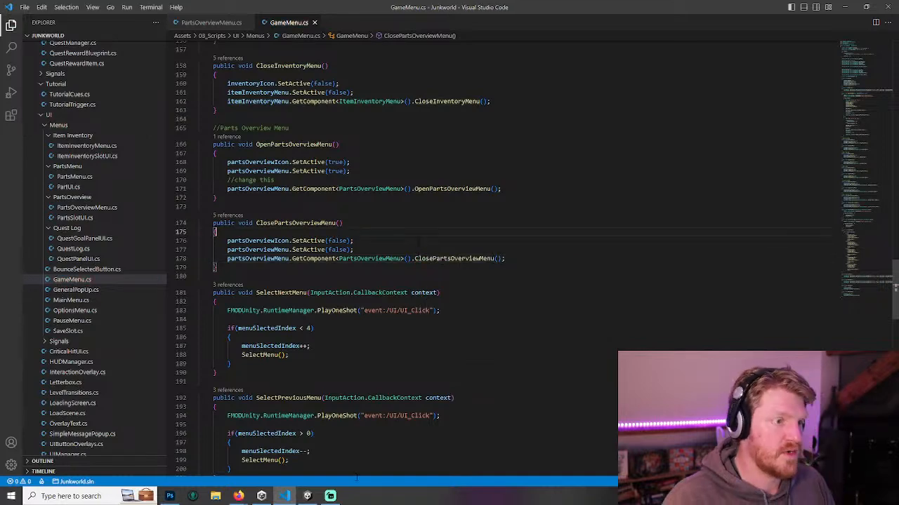
- Switch to Unity, run the game and go to the parts overview page (gear icon) of the in-game menu
{"action": "key", "text": "alt+Tab"}
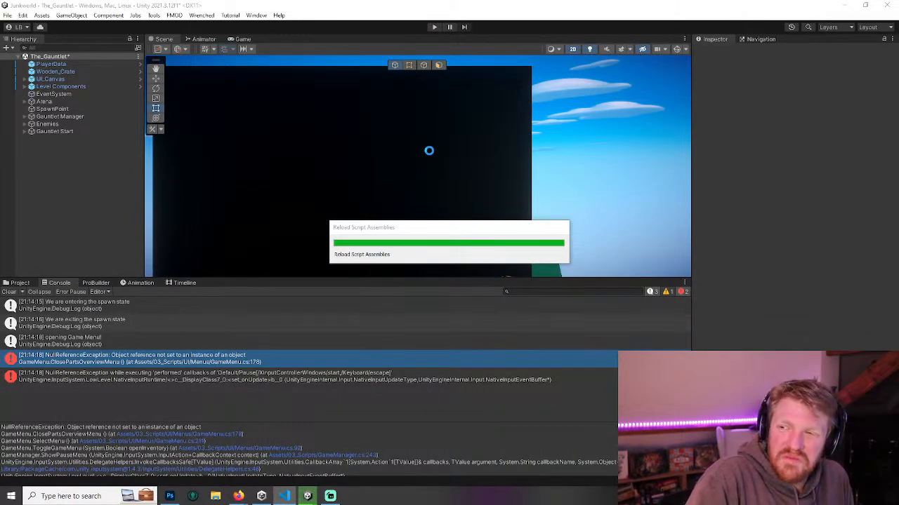
{"action": "left_click", "coordinate": [436, 27]}
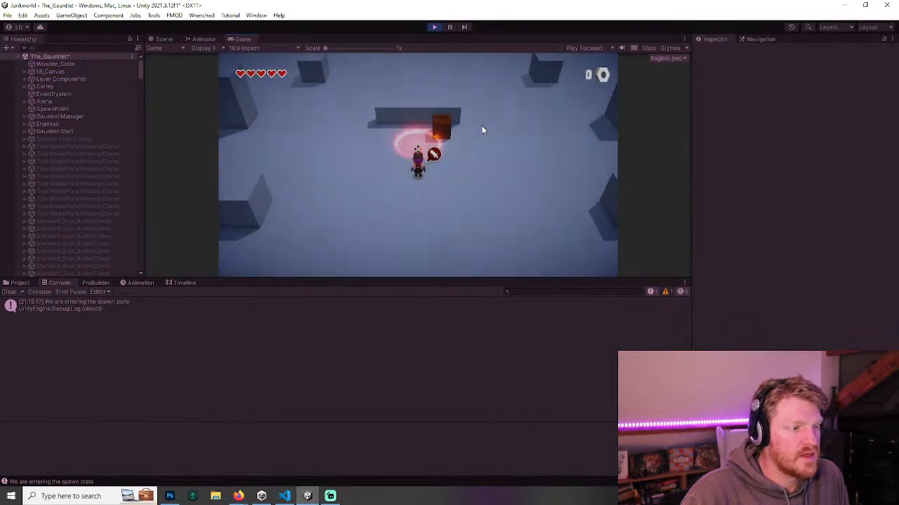
{"action": "key", "text": "Escape"}
{"action": "key", "text": "e"}
{"action": "key", "text": "e"}
{"action": "key", "text": "e"}
{"action": "key", "text": "e"}
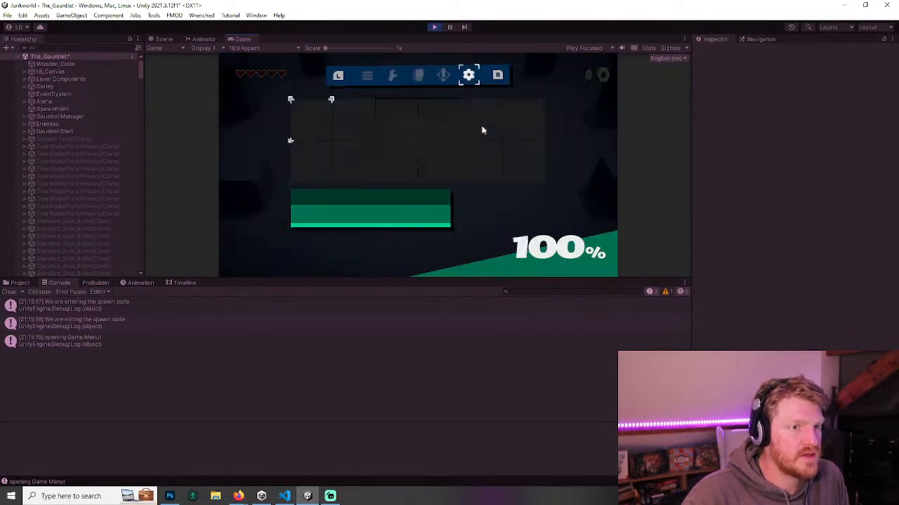
- Move the selector in all directions across the parts overview slots to test the navigation
{"action": "key", "text": "s"}
{"action": "key", "text": "a"}
{"action": "key", "text": "a"}
{"action": "key", "text": "a"}
{"action": "key", "text": "a"}
{"action": "key", "text": "d"}
{"action": "key", "text": "d"}
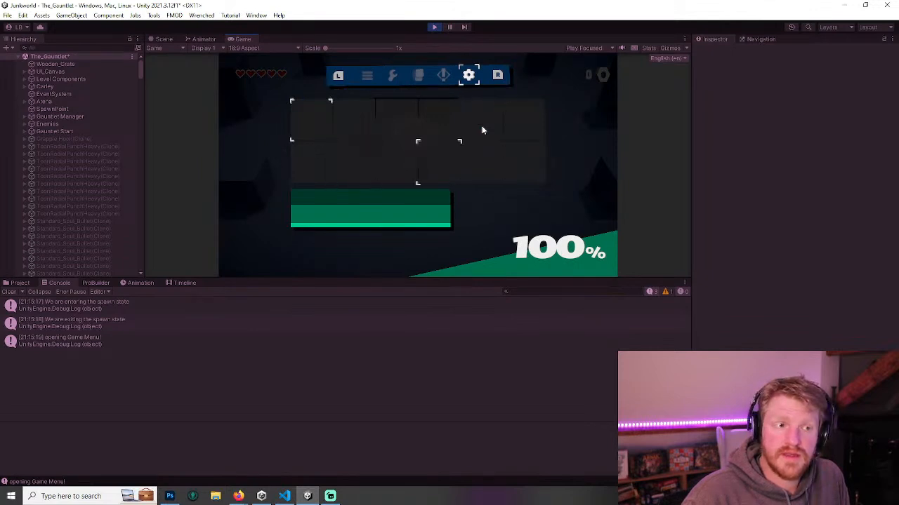
{"action": "key", "text": "w"}
{"action": "key", "text": "a"}
{"action": "key", "text": "s"}
{"action": "key", "text": "d"}
{"action": "key", "text": "w"}
{"action": "key", "text": "a"}
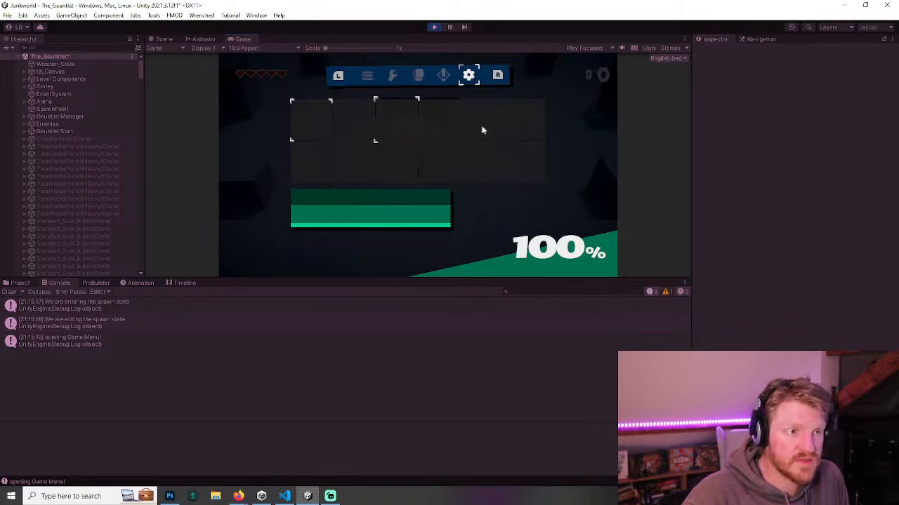
- Page back through the in-game menu, move the selector around there, and return to the parts overview page
{"action": "key", "text": "q"}
{"action": "key", "text": "q"}
{"action": "key", "text": "d"}
{"action": "key", "text": "d"}
{"action": "key", "text": "d"}
{"action": "key", "text": "s"}
{"action": "key", "text": "s"}
{"action": "key", "text": "a"}
{"action": "key", "text": "w"}
{"action": "key", "text": "d"}
{"action": "key", "text": "e"}
{"action": "key", "text": "e"}
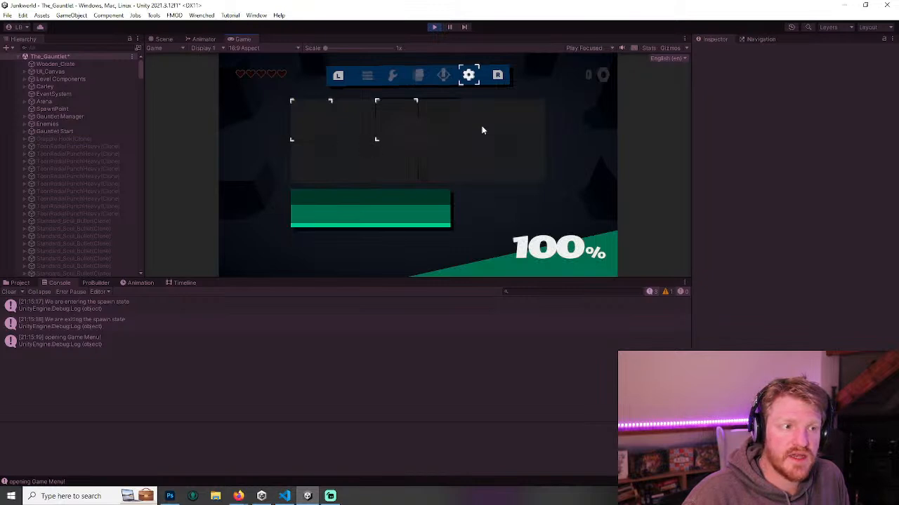
- Move the selector across both rows of parts overview slots once more, and stop the running game
{"action": "key", "text": "d"}
{"action": "key", "text": "s"}
{"action": "key", "text": "a"}
{"action": "key", "text": "a"}
{"action": "key", "text": "a"}
{"action": "key", "text": "a"}
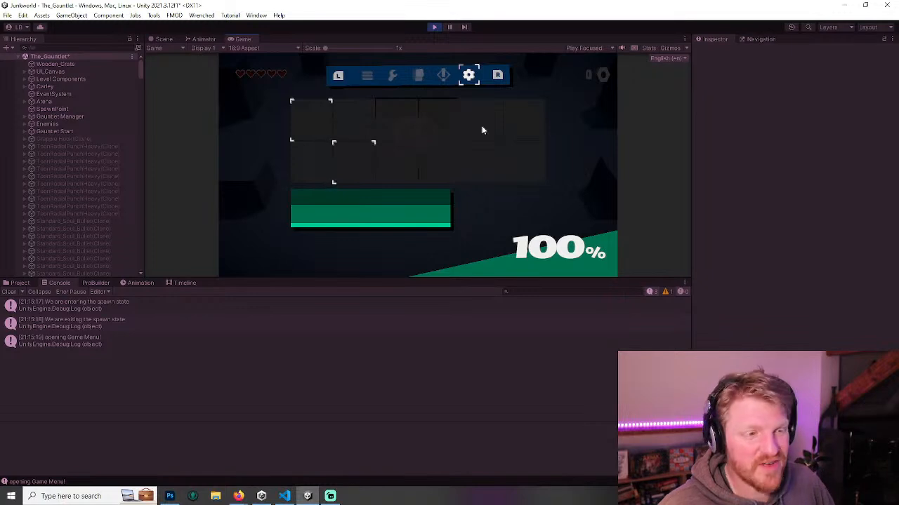
{"action": "left_click", "coordinate": [434, 28]}
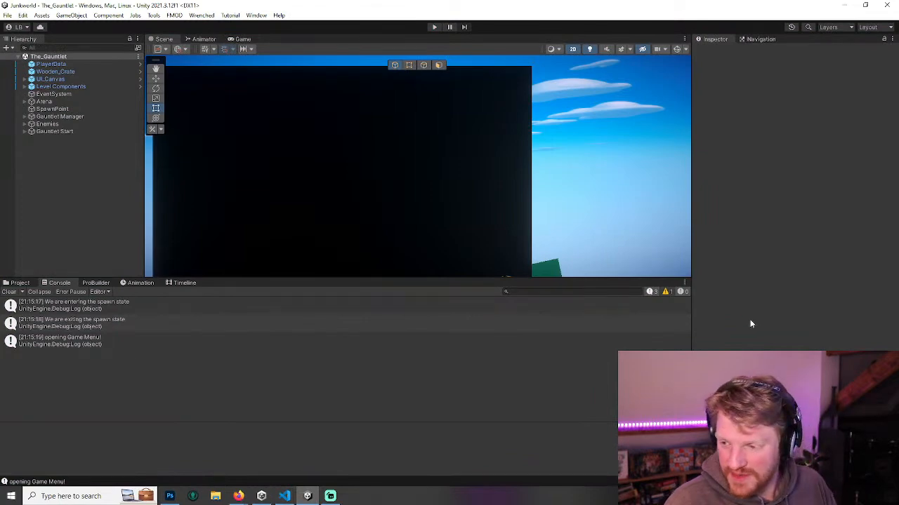
- After a check of PartsOverviewMenu.cs, open the UI_Canvas prefab in Unity and delete Selector (2) from Parts Overview in the Game Menu
{"action": "left_click", "coordinate": [284, 496]}
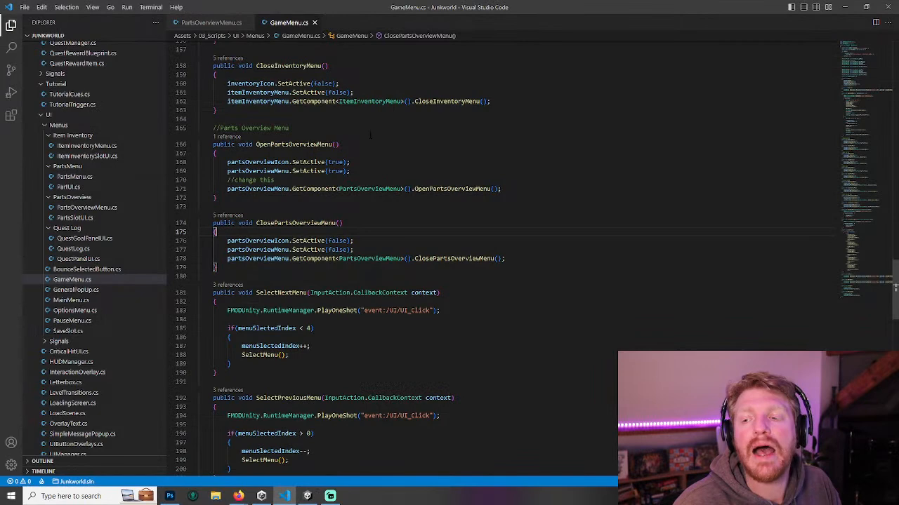
{"action": "left_click", "coordinate": [211, 23]}
{"action": "scroll", "coordinate": [421, 281], "scroll_direction": "down", "scroll_amount": 5}
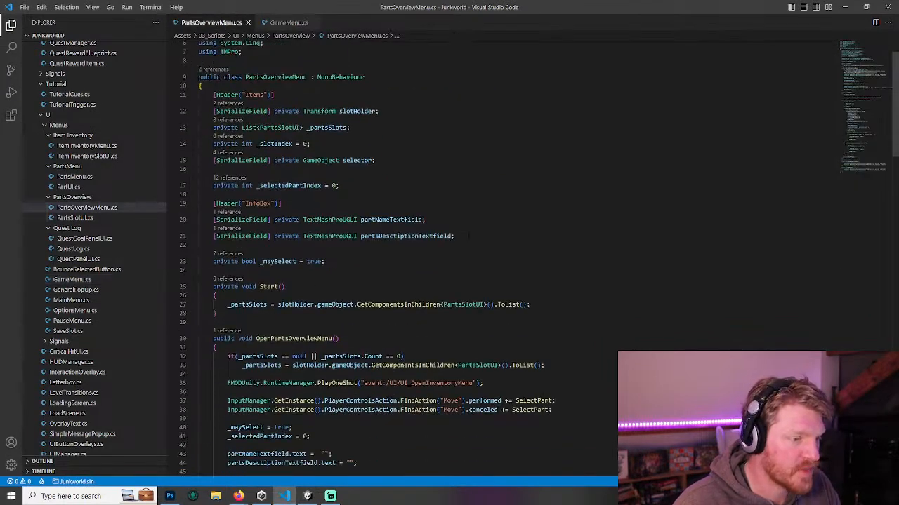
{"action": "key", "text": "alt+Tab"}
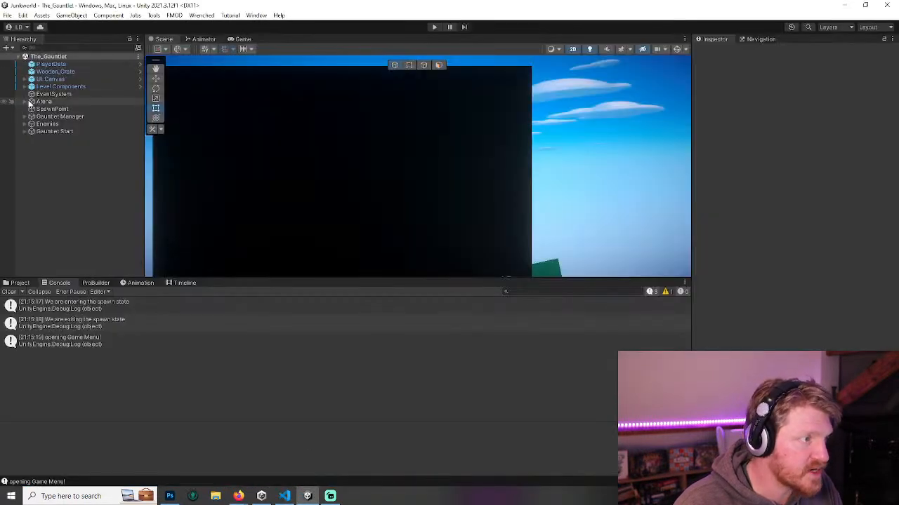
{"action": "left_click", "coordinate": [138, 78]}
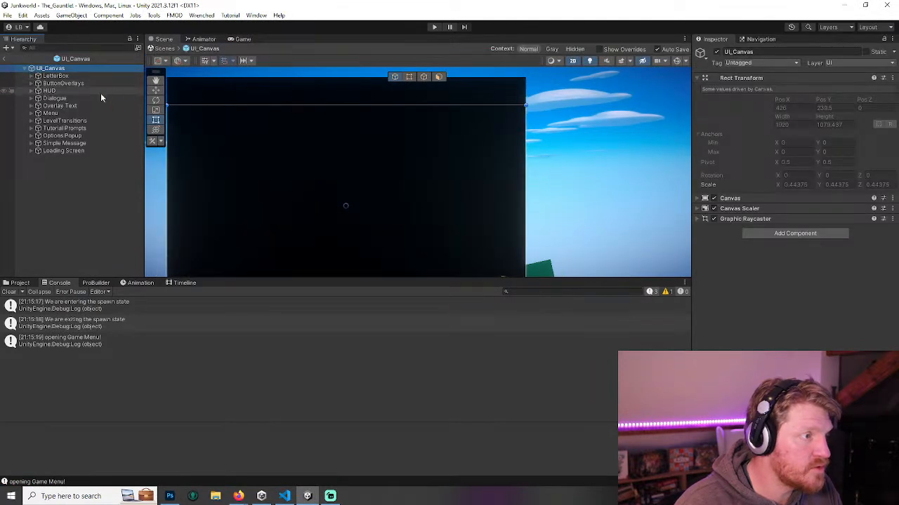
{"action": "left_click", "coordinate": [30, 113]}
{"action": "left_click", "coordinate": [38, 121]}
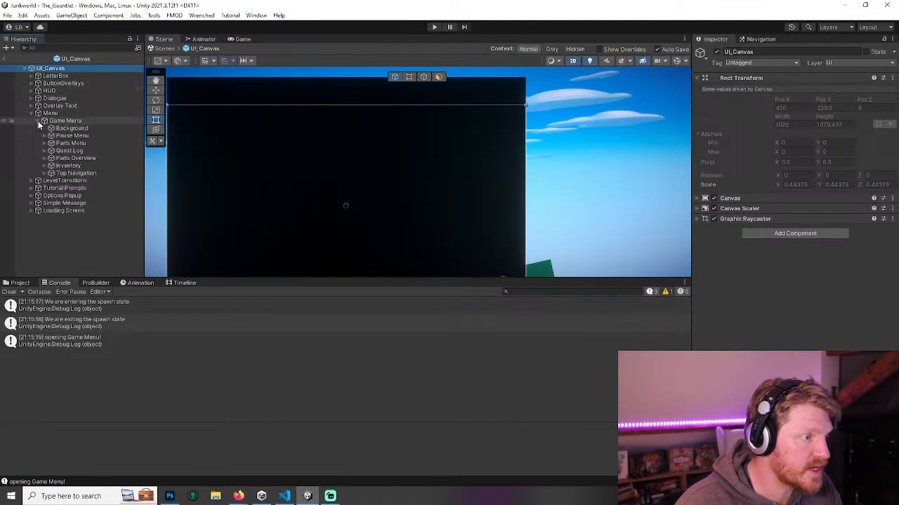
{"action": "left_click", "coordinate": [44, 158]}
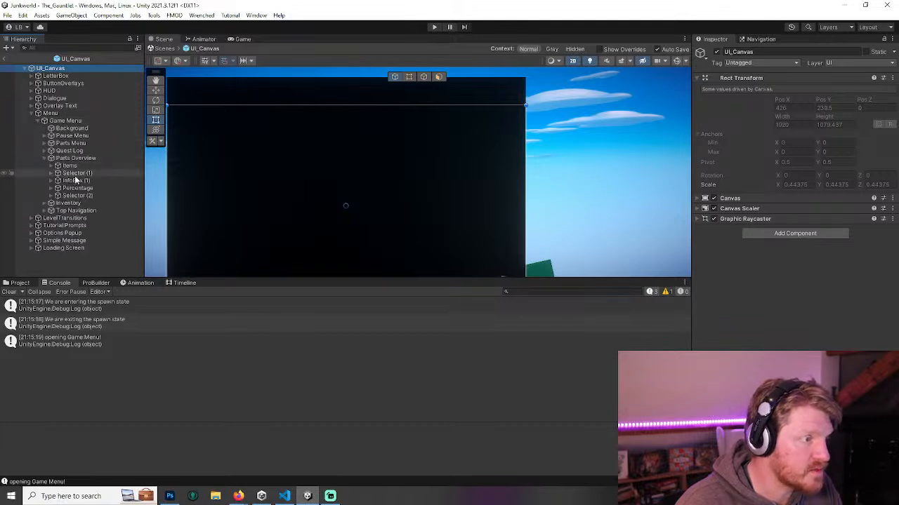
{"action": "left_click", "coordinate": [85, 196]}
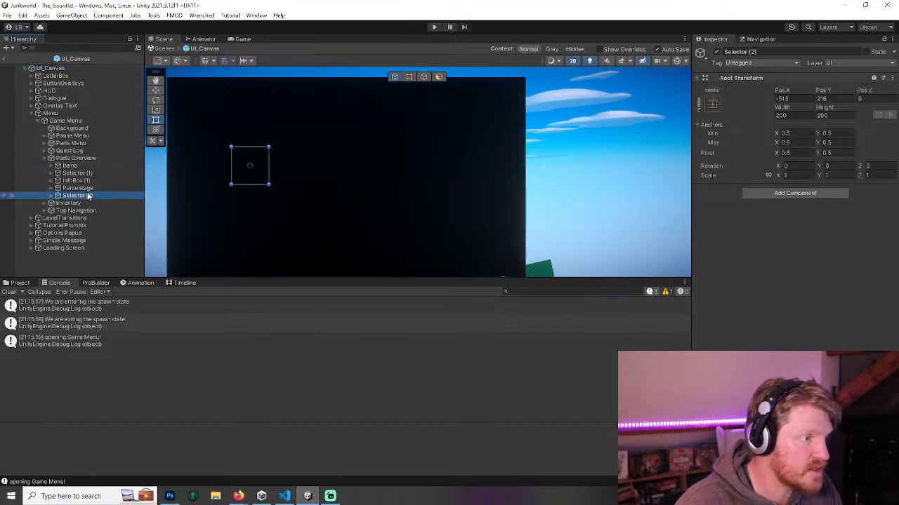
{"action": "key", "text": "Delete"}
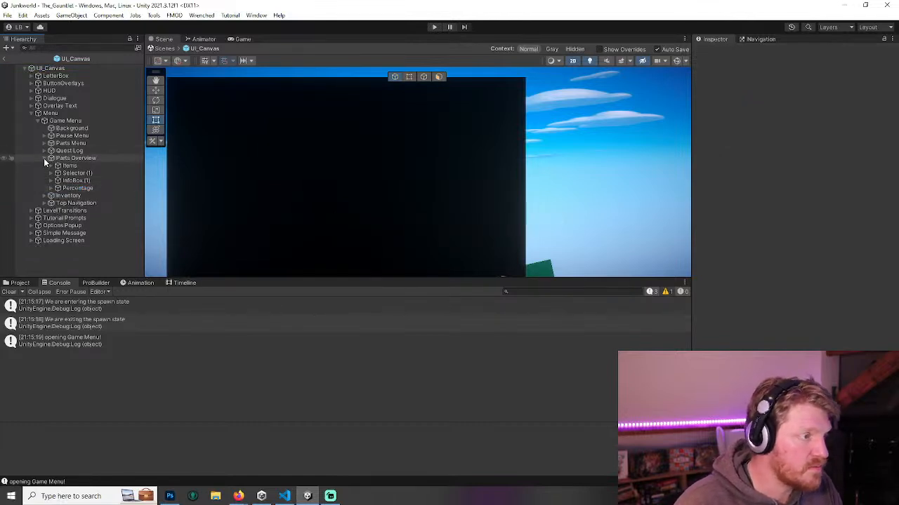
- Return to Visual Studio Code and close the GameMenu.cs script
{"action": "key", "text": "alt+Tab"}
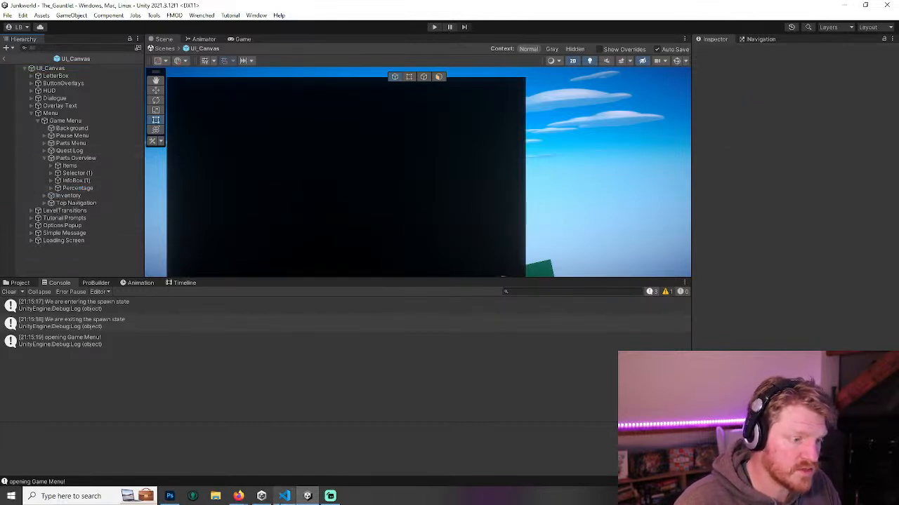
{"action": "scroll", "coordinate": [450, 253], "scroll_direction": "up", "scroll_amount": 2}
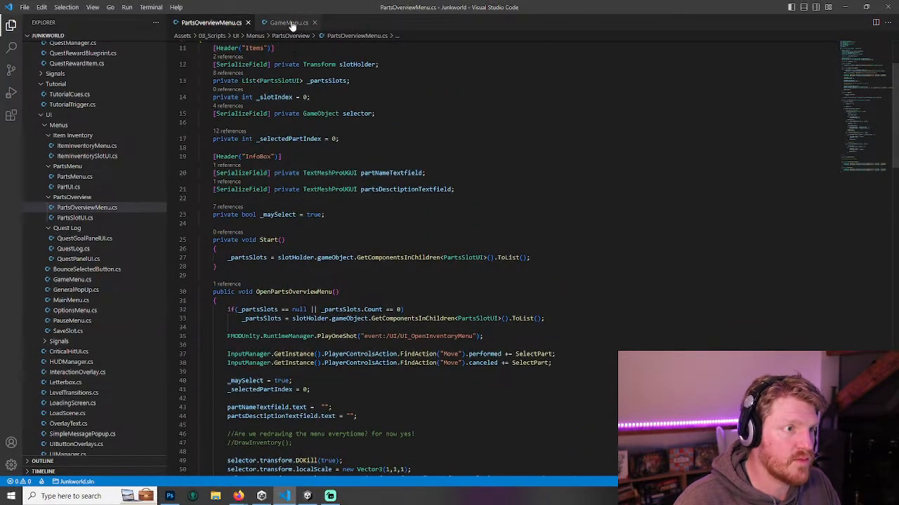
{"action": "left_click", "coordinate": [314, 22]}
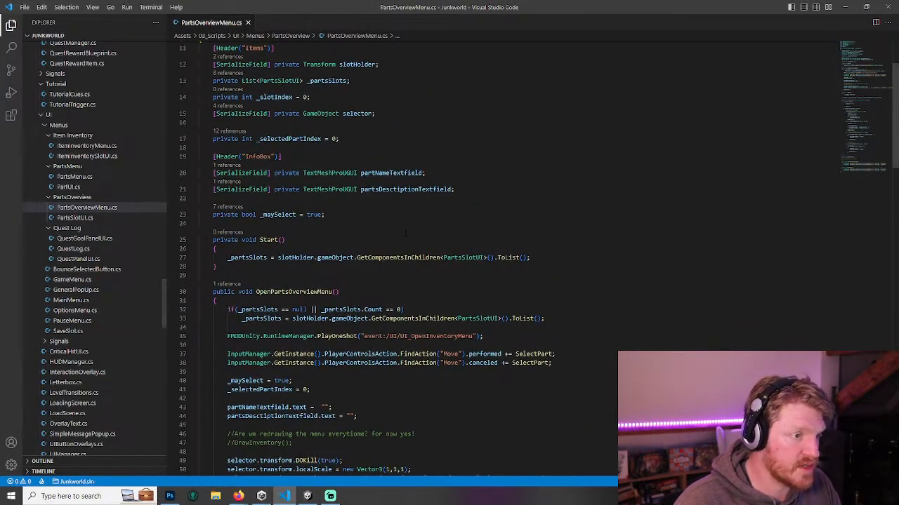
- Below the selector field in PartsOverviewMenu.cs, add a serialized private TextMeshProUGUI field named percentageTextfield and save the script
{"action": "scroll", "coordinate": [449, 253], "scroll_direction": "up", "scroll_amount": 3}
{"action": "left_click", "coordinate": [388, 208]}
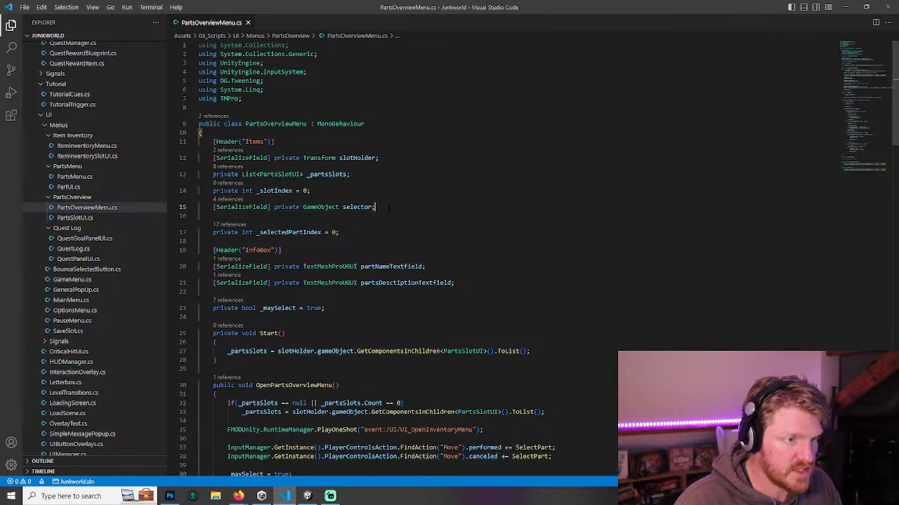
{"action": "key", "text": "Return"}
{"action": "key", "text": "Return"}
{"action": "type", "text": "["}
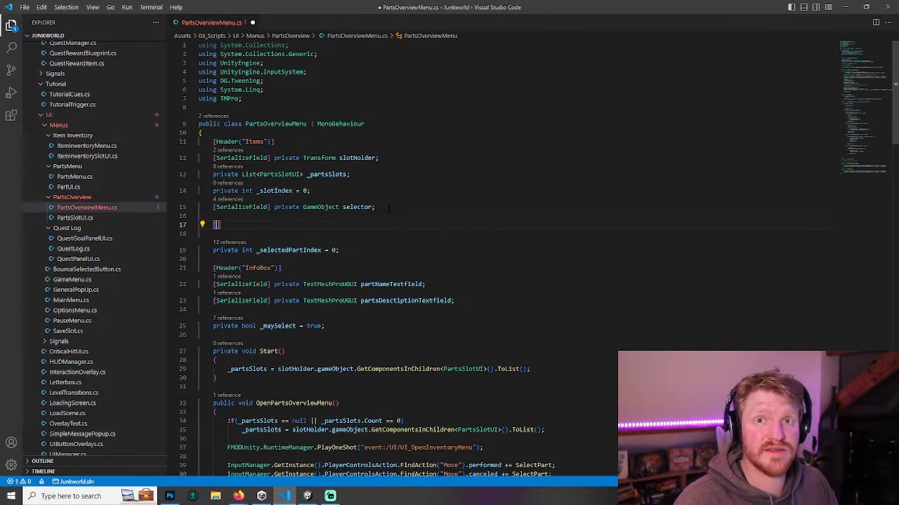
{"action": "type", "text": "SerializeField"}
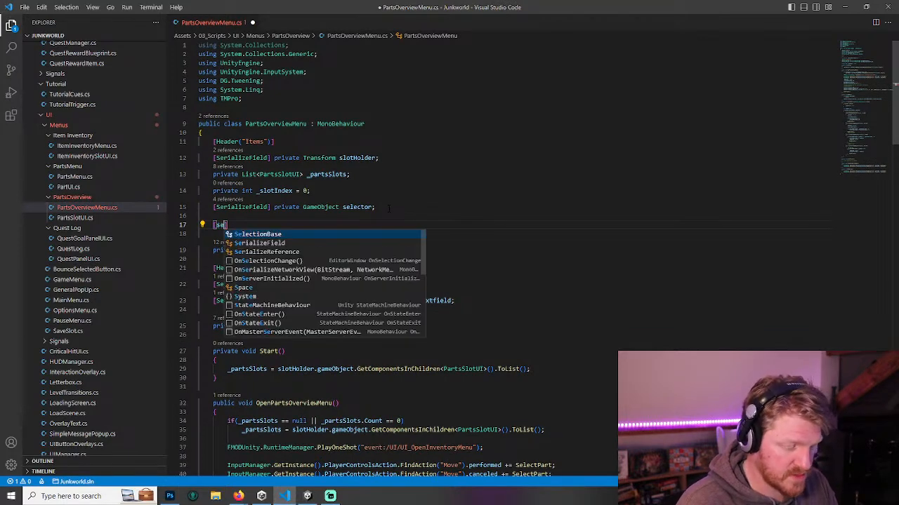
{"action": "type", "text": "] private "}
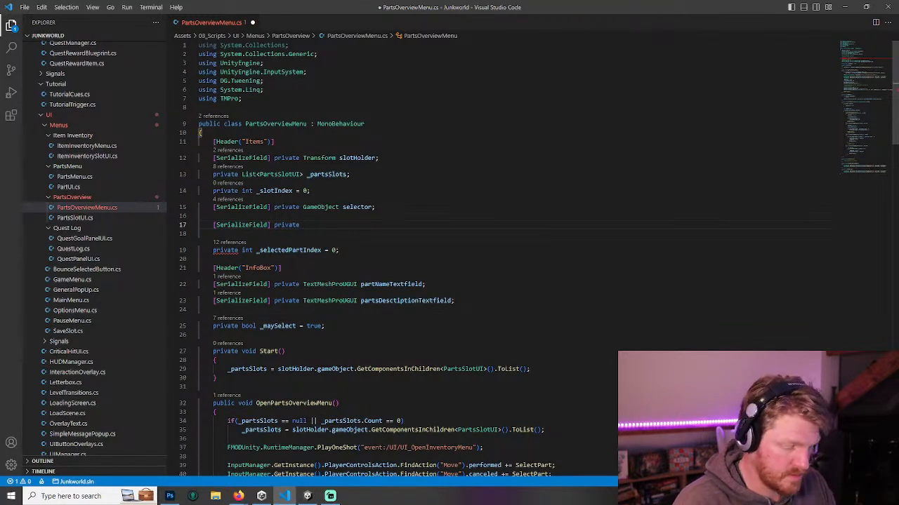
{"action": "type", "text": "TextMeshProUGUI "}
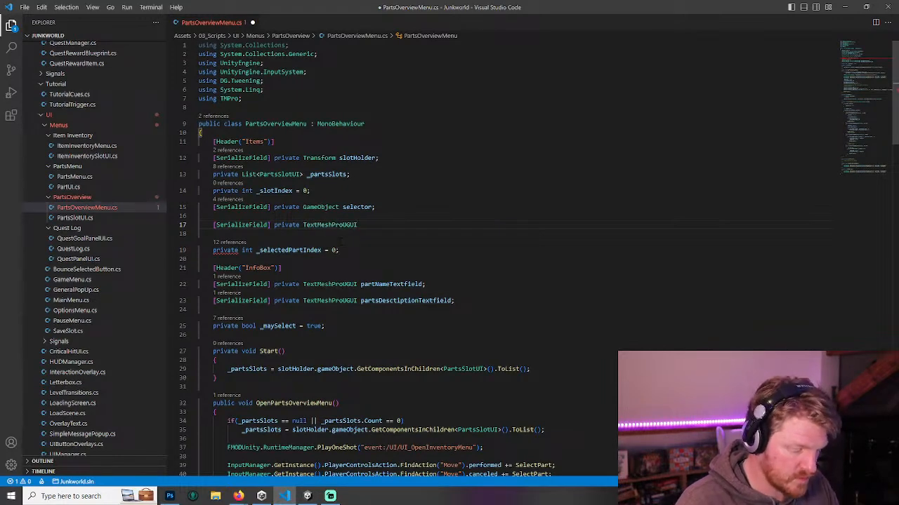
{"action": "type", "text": "percent"}
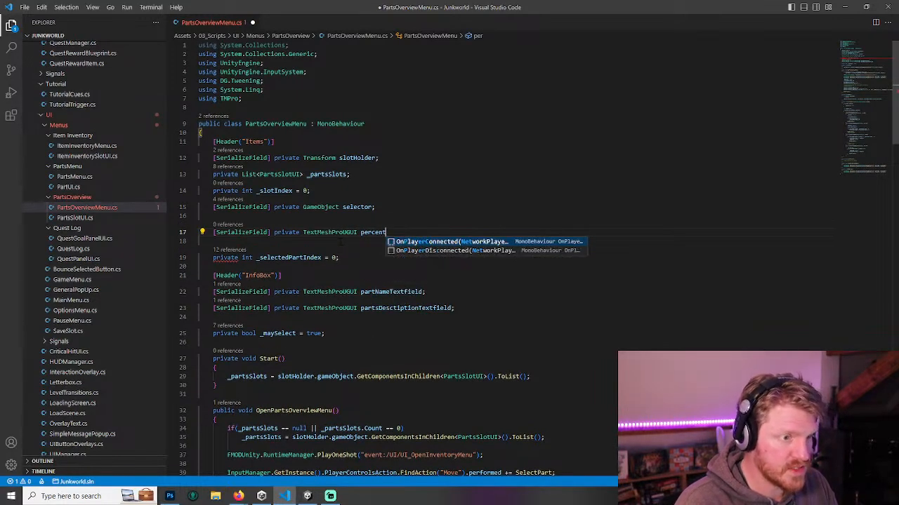
{"action": "type", "text": "ageText"}
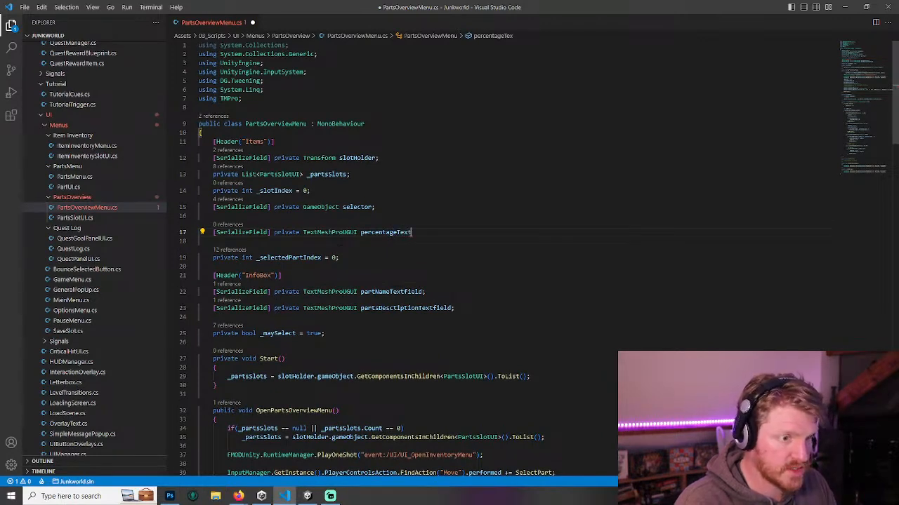
{"action": "type", "text": "field;"}
{"action": "key", "text": "ctrl+s"}
- In the Start method, add a line setting percentageTextfield.text to "0" after the _partsSlots assignment, and save
{"action": "scroll", "coordinate": [405, 257], "scroll_direction": "down", "scroll_amount": 3}
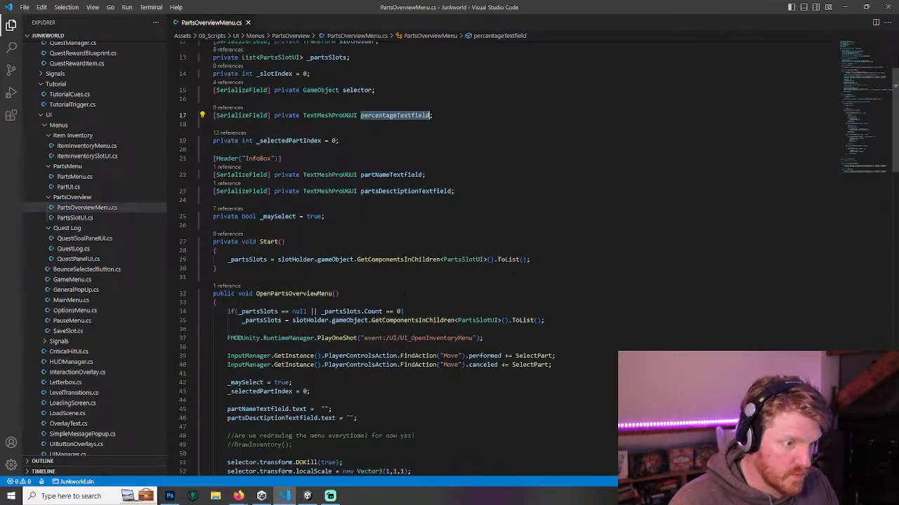
{"action": "left_click", "coordinate": [532, 260]}
{"action": "key", "text": "Return"}
{"action": "type", "text": "percentageTextfield"}
{"action": "type", "text": ".text"}
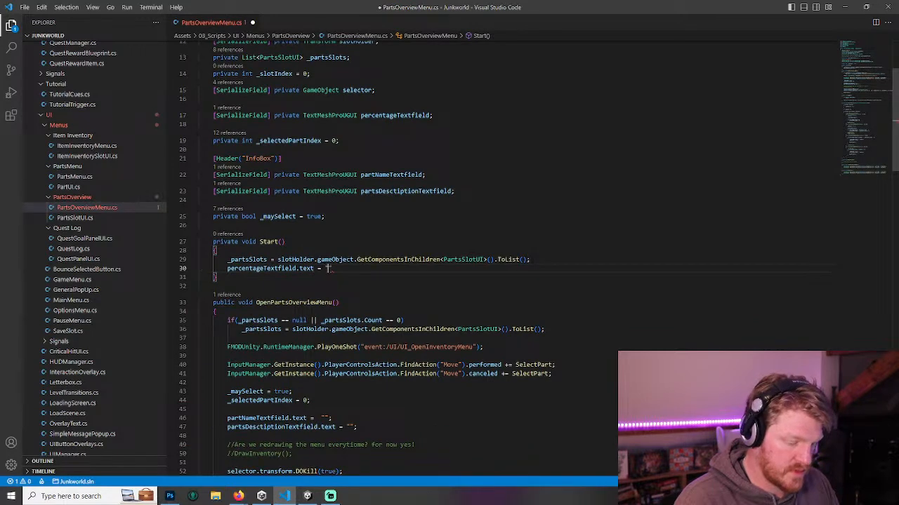
{"action": "type", "text": " = \"0\";"}
{"action": "key", "text": "ctrl+s"}
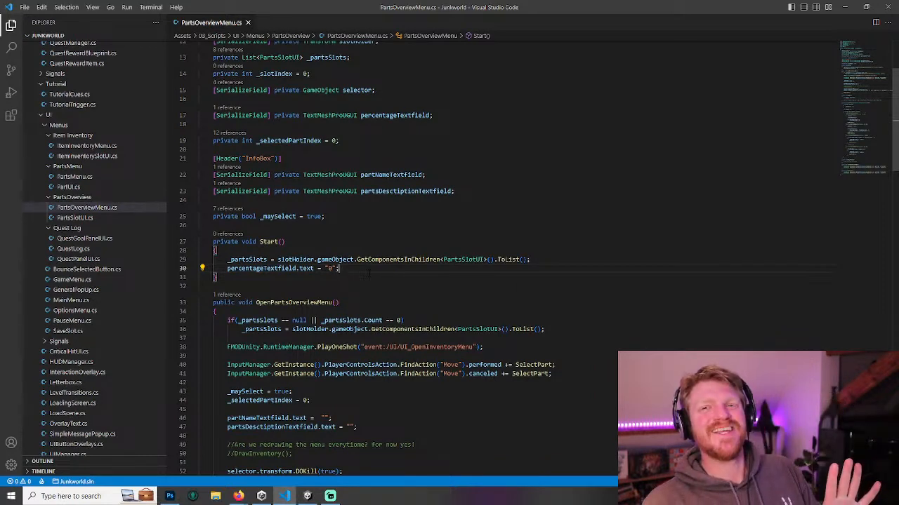
- Replace the "0" assigned to percentageTextfield.text with a reference to PlayerData.Instance followed by a dot
{"action": "key", "text": "shift+Left"}
{"action": "key", "text": "shift+Left"}
{"action": "key", "text": "shift+Left"}
{"action": "key", "text": "shift+Left"}
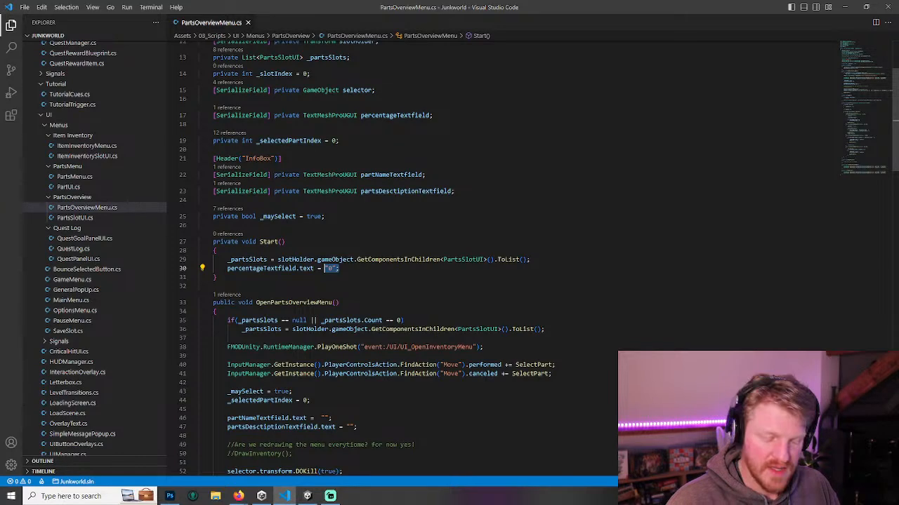
{"action": "type", "text": "Player"}
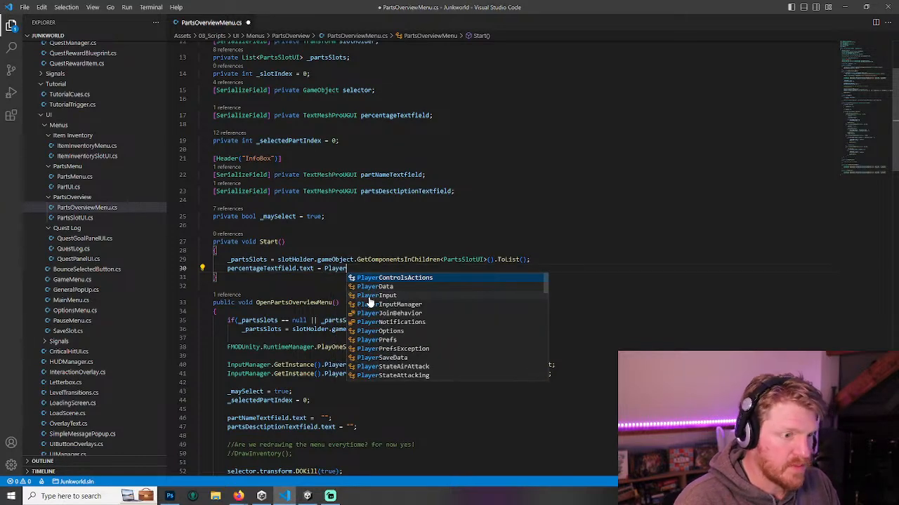
{"action": "type", "text": "Data.Instance"}
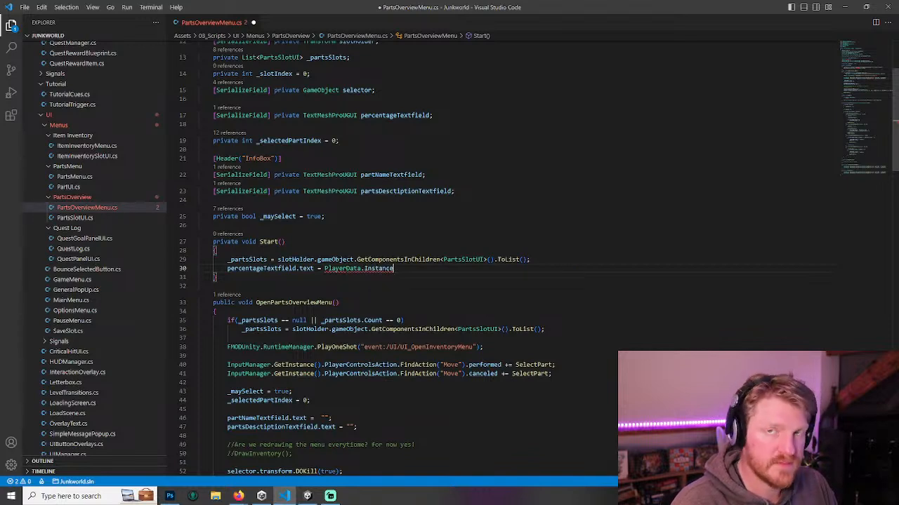
{"action": "type", "text": "."}
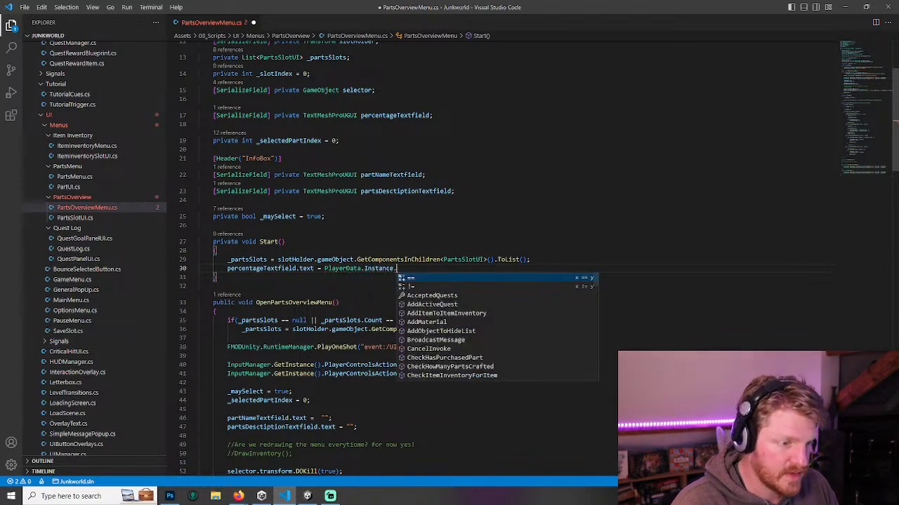
- Look through the suggested members of PlayerData.Instance for one that supplies the parts percentage
{"action": "key", "text": "Down"}
{"action": "key", "text": "Down"}
{"action": "key", "text": "Down"}
{"action": "key", "text": "Down"}
{"action": "key", "text": "Down"}
{"action": "key", "text": "Down"}
{"action": "key", "text": "Down"}
{"action": "key", "text": "Down"}
{"action": "key", "text": "Down"}
{"action": "key", "text": "Down"}
{"action": "key", "text": "Down"}
{"action": "key", "text": "Down"}
{"action": "key", "text": "Down"}
{"action": "key", "text": "Down"}
{"action": "key", "text": "Down"}
{"action": "key", "text": "Down"}
{"action": "key", "text": "Down"}
{"action": "key", "text": "Down"}
{"action": "key", "text": "Down"}
{"action": "key", "text": "Down"}
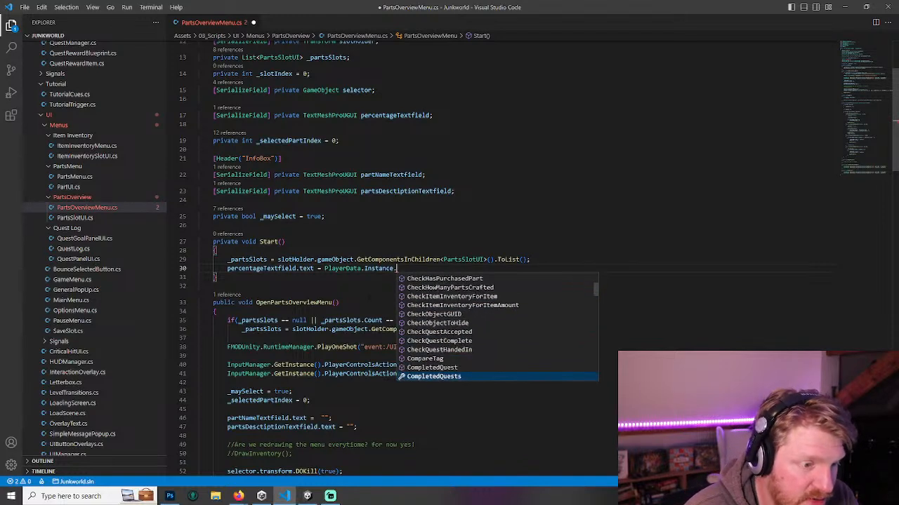
{"action": "key", "text": "Down"}
{"action": "key", "text": "Down"}
{"action": "key", "text": "Down"}
{"action": "key", "text": "Down"}
{"action": "key", "text": "Down"}
{"action": "key", "text": "Down"}
{"action": "key", "text": "Down"}
{"action": "key", "text": "Down"}
{"action": "key", "text": "Up"}
{"action": "key", "text": "Up"}
{"action": "key", "text": "Up"}
{"action": "key", "text": "Up"}
{"action": "key", "text": "Up"}
{"action": "key", "text": "Up"}
{"action": "key", "text": "Down"}
{"action": "key", "text": "Down"}
{"action": "key", "text": "Down"}
{"action": "key", "text": "Down"}
{"action": "key", "text": "Down"}
{"action": "key", "text": "Down"}
{"action": "key", "text": "Down"}
{"action": "key", "text": "Down"}
{"action": "key", "text": "Down"}
{"action": "key", "text": "Down"}
{"action": "key", "text": "Down"}
{"action": "key", "text": "Down"}
{"action": "key", "text": "Down"}
{"action": "key", "text": "Down"}
{"action": "key", "text": "Down"}
{"action": "key", "text": "Down"}
{"action": "key", "text": "Down"}
{"action": "key", "text": "Down"}
{"action": "key", "text": "Down"}
{"action": "key", "text": "Down"}
{"action": "key", "text": "Down"}
{"action": "key", "text": "Down"}
{"action": "key", "text": "Down"}
{"action": "key", "text": "Down"}
{"action": "key", "text": "Down"}
{"action": "key", "text": "Down"}
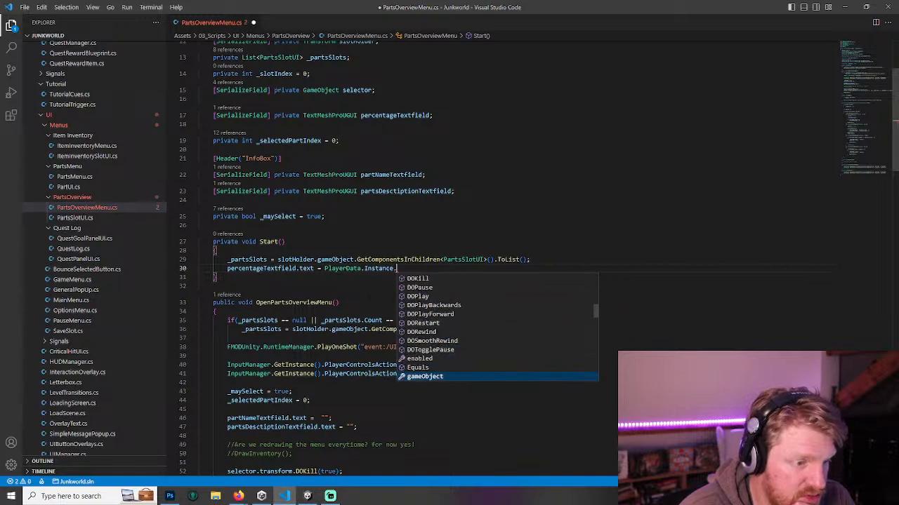
{"action": "key", "text": "Up"}
{"action": "key", "text": "Up"}
{"action": "key", "text": "Up"}
{"action": "key", "text": "Up"}
{"action": "key", "text": "Up"}
{"action": "key", "text": "Up"}
{"action": "key", "text": "Down"}
{"action": "key", "text": "Down"}
{"action": "key", "text": "Down"}
{"action": "key", "text": "Down"}
{"action": "key", "text": "Down"}
{"action": "key", "text": "Down"}
{"action": "key", "text": "Down"}
{"action": "key", "text": "Down"}
{"action": "key", "text": "Down"}
{"action": "key", "text": "Down"}
{"action": "key", "text": "Down"}
{"action": "key", "text": "Down"}
{"action": "key", "text": "Down"}
{"action": "key", "text": "Down"}
{"action": "key", "text": "Down"}
{"action": "key", "text": "Down"}
{"action": "key", "text": "Down"}
{"action": "key", "text": "Down"}
{"action": "key", "text": "Down"}
{"action": "key", "text": "Down"}
{"action": "key", "text": "Down"}
- Filter the PlayerData.Instance members by "per" and look through the matches for a percentage value
{"action": "type", "text": "per"}
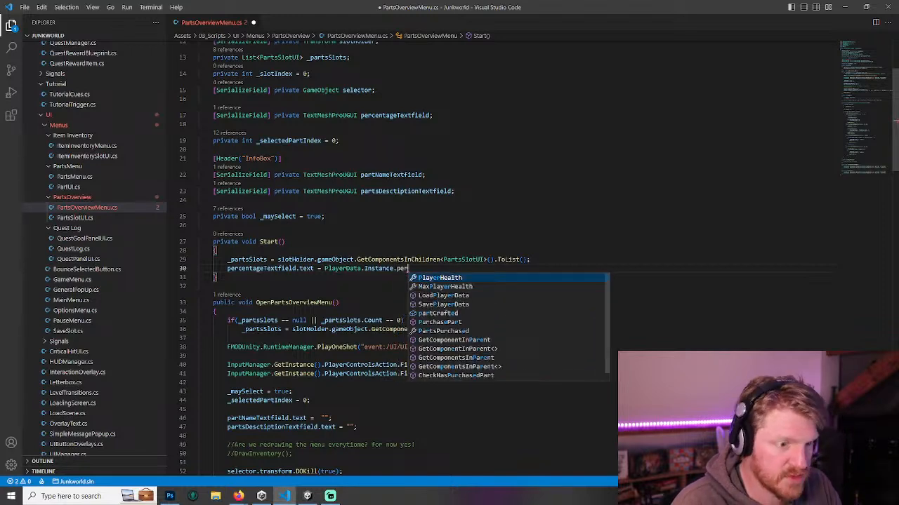
{"action": "key", "text": "Down"}
{"action": "key", "text": "Down"}
{"action": "key", "text": "Down"}
{"action": "key", "text": "Down"}
{"action": "key", "text": "Down"}
{"action": "key", "text": "Down"}
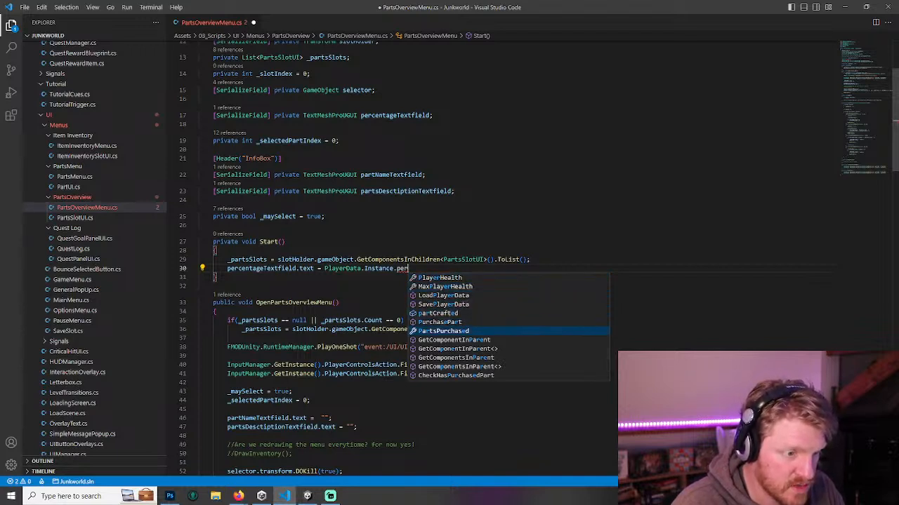
{"action": "key", "text": "Down"}
{"action": "key", "text": "Down"}
{"action": "key", "text": "Down"}
{"action": "key", "text": "Down"}
{"action": "key", "text": "Down"}
{"action": "key", "text": "Down"}
{"action": "key", "text": "Down"}
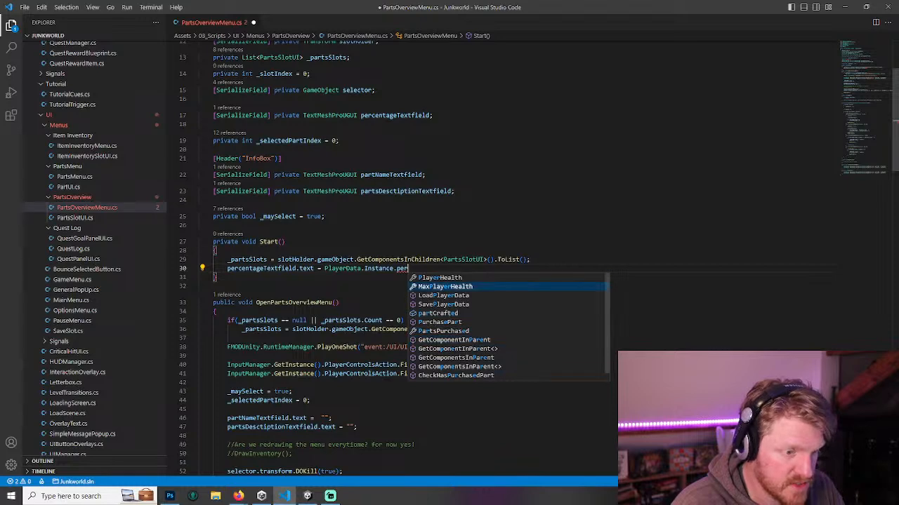
{"action": "key", "text": "Up"}
{"action": "left_click", "coordinate": [481, 215]}
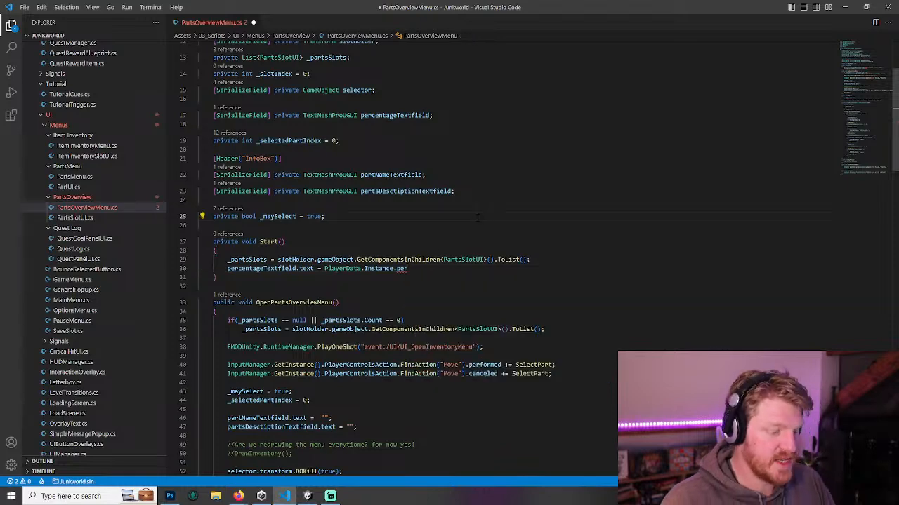
- Browse the project's script folders, checking SaveGameMenuOptions.cs, for the code that handles the save-file percentage
{"action": "scroll", "coordinate": [121, 181], "scroll_direction": "up", "scroll_amount": 15}
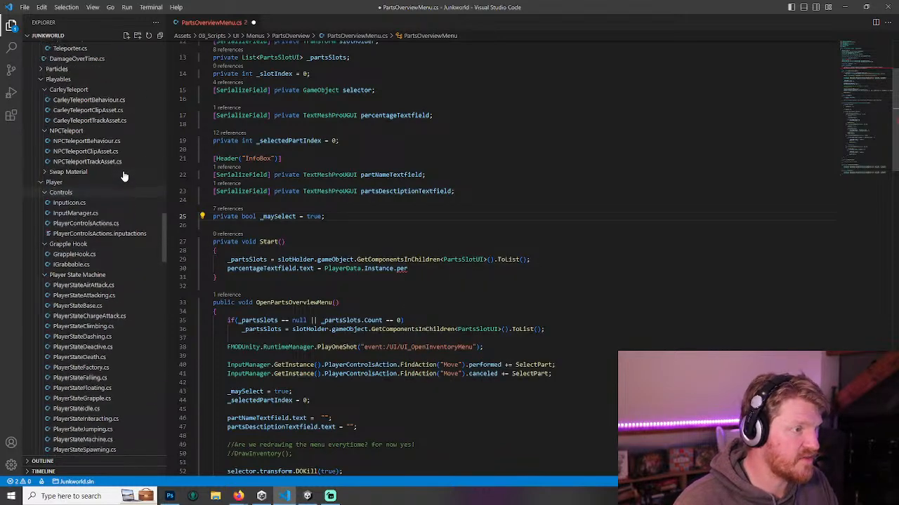
{"action": "scroll", "coordinate": [124, 181], "scroll_direction": "up", "scroll_amount": 15}
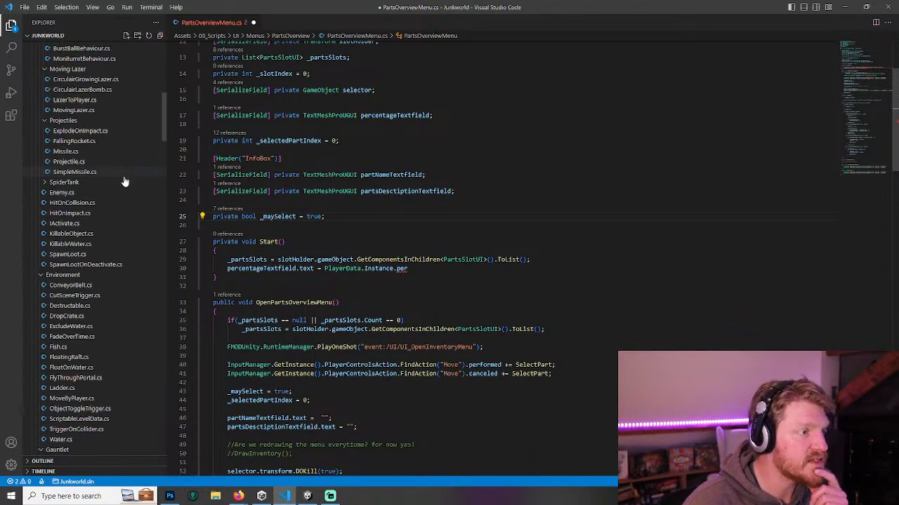
{"action": "scroll", "coordinate": [123, 181], "scroll_direction": "up", "scroll_amount": 8}
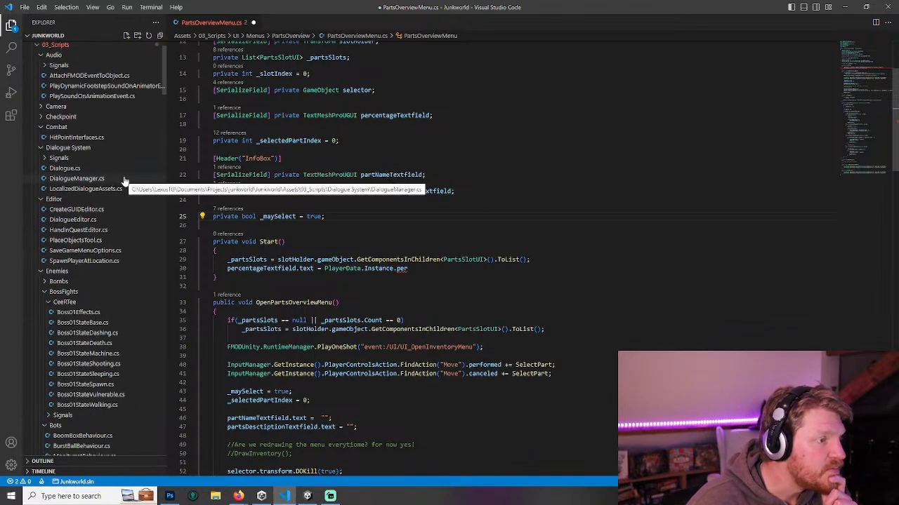
{"action": "left_click", "coordinate": [100, 250]}
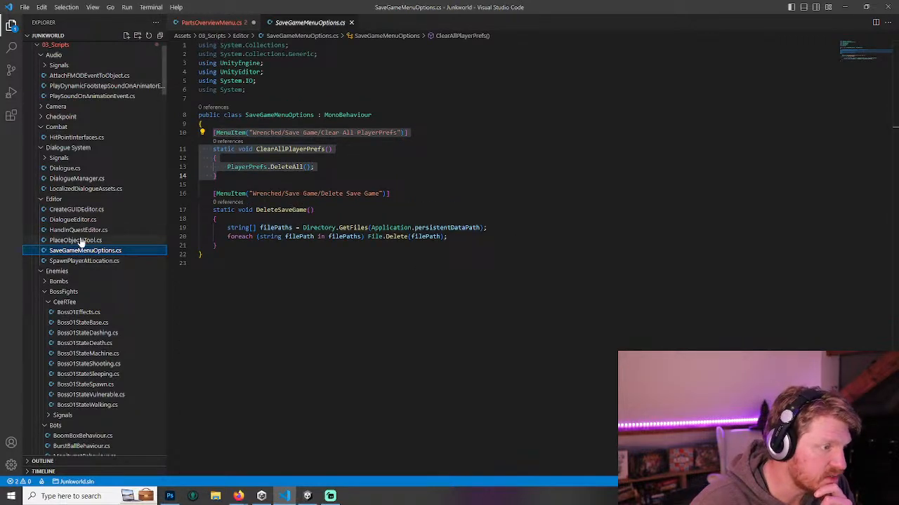
{"action": "scroll", "coordinate": [102, 155], "scroll_direction": "up", "scroll_amount": 2}
{"action": "scroll", "coordinate": [102, 156], "scroll_direction": "down", "scroll_amount": 15}
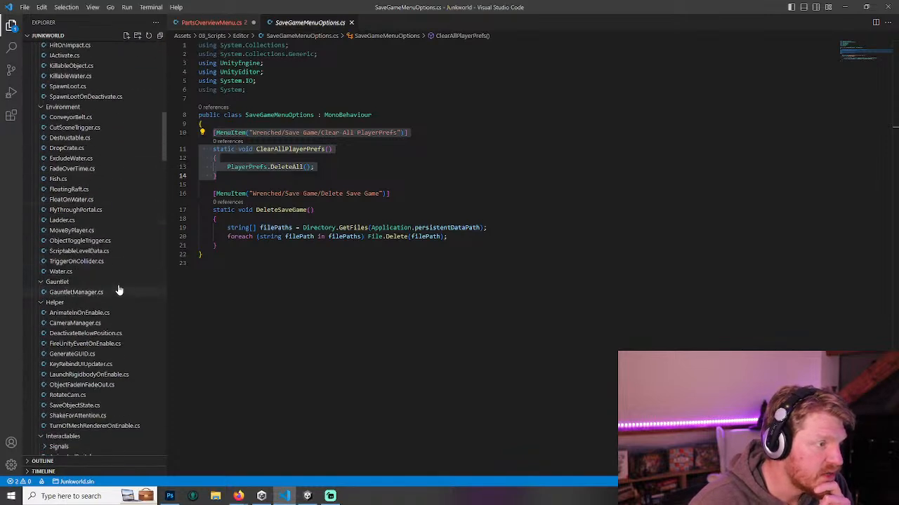
{"action": "scroll", "coordinate": [113, 284], "scroll_direction": "down", "scroll_amount": 10}
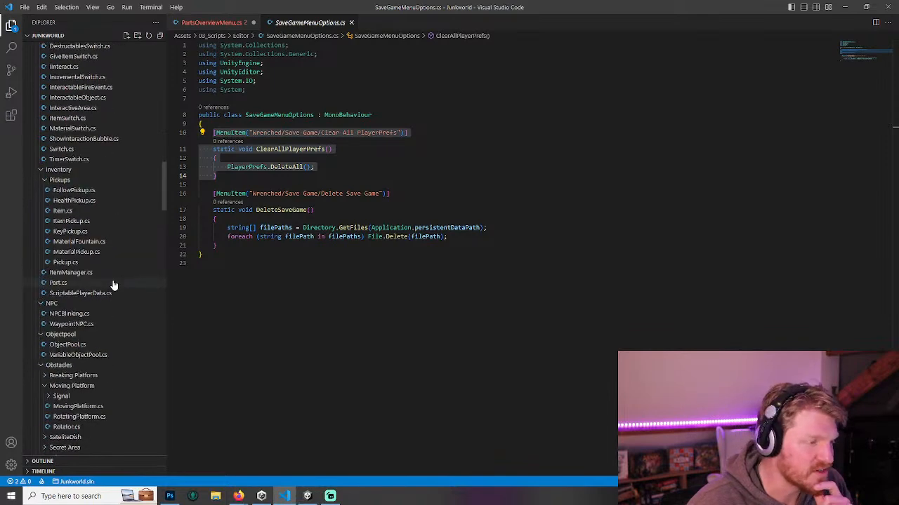
{"action": "scroll", "coordinate": [125, 261], "scroll_direction": "down", "scroll_amount": 6}
{"action": "scroll", "coordinate": [125, 262], "scroll_direction": "down", "scroll_amount": 10}
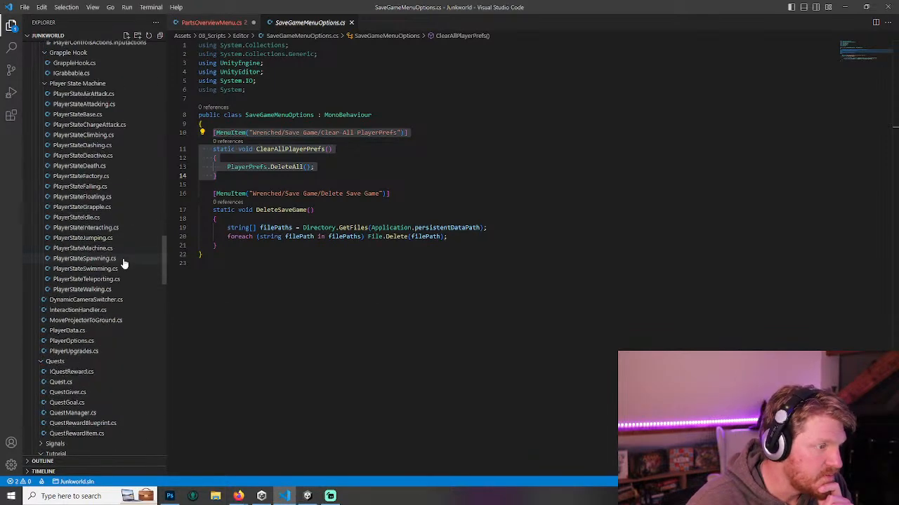
{"action": "scroll", "coordinate": [123, 263], "scroll_direction": "down", "scroll_amount": 6}
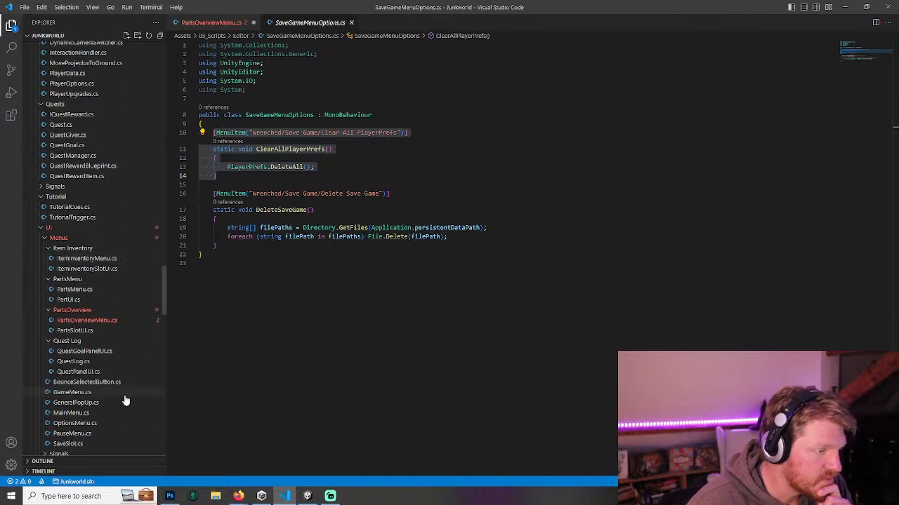
- Check GameMenu.cs and MainMenu.cs, examining how the OpenSaveSlotScreen method sets up the save slots
{"action": "left_click", "coordinate": [77, 394]}
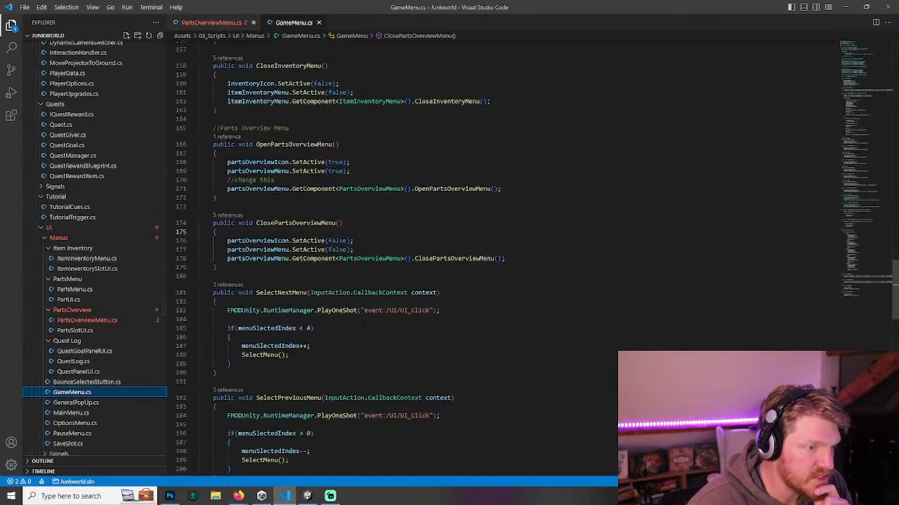
{"action": "left_click", "coordinate": [52, 413]}
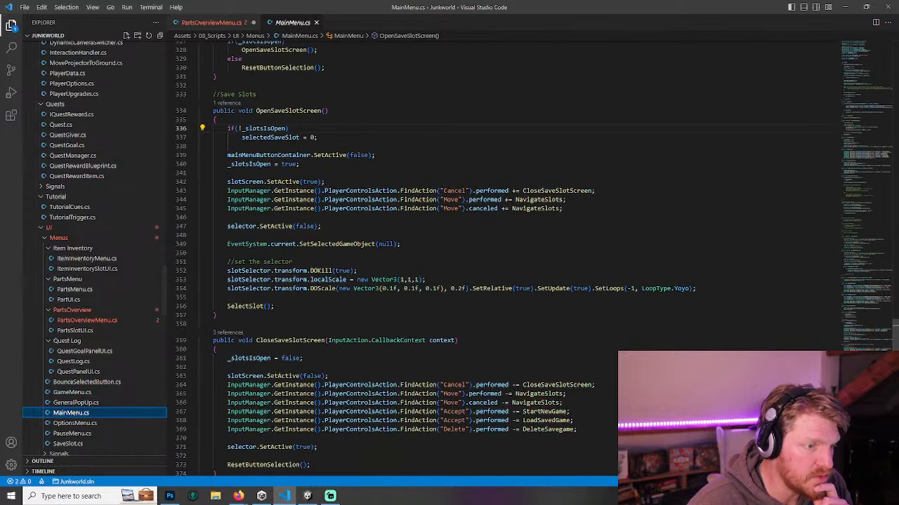
{"action": "scroll", "coordinate": [549, 321], "scroll_direction": "up", "scroll_amount": 5}
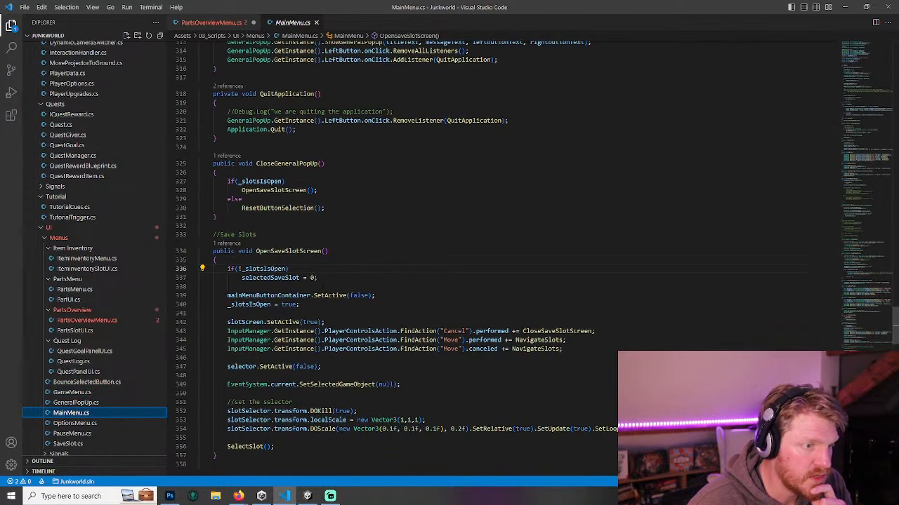
{"action": "scroll", "coordinate": [549, 321], "scroll_direction": "down", "scroll_amount": 1}
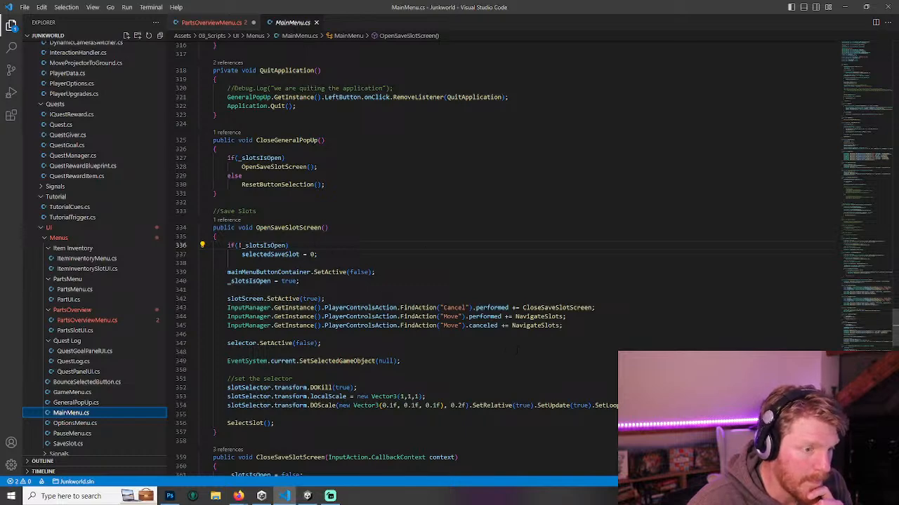
{"action": "scroll", "coordinate": [512, 349], "scroll_direction": "down", "scroll_amount": 2}
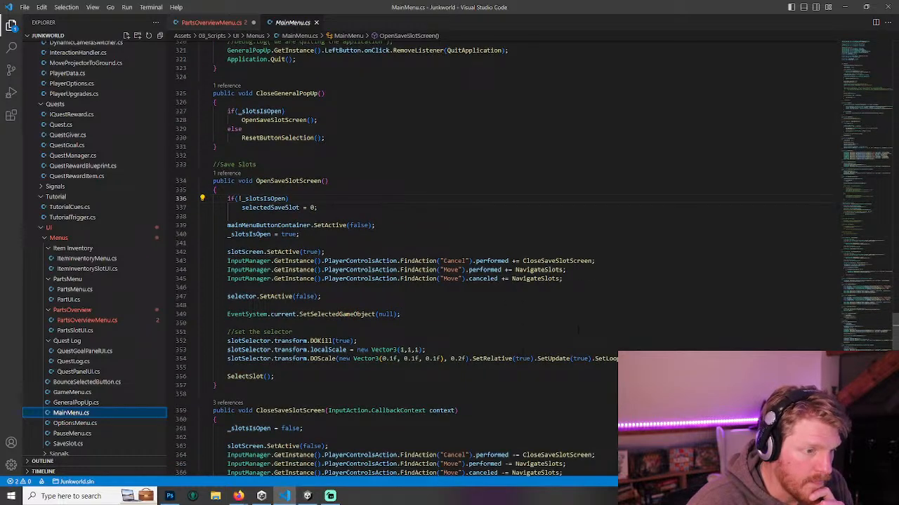
{"action": "scroll", "coordinate": [431, 259], "scroll_direction": "down", "scroll_amount": 1}
{"action": "double_click", "coordinate": [247, 354]}
{"action": "scroll", "coordinate": [247, 354], "scroll_direction": "down", "scroll_amount": 7}
{"action": "scroll", "coordinate": [247, 353], "scroll_direction": "up", "scroll_amount": 6}
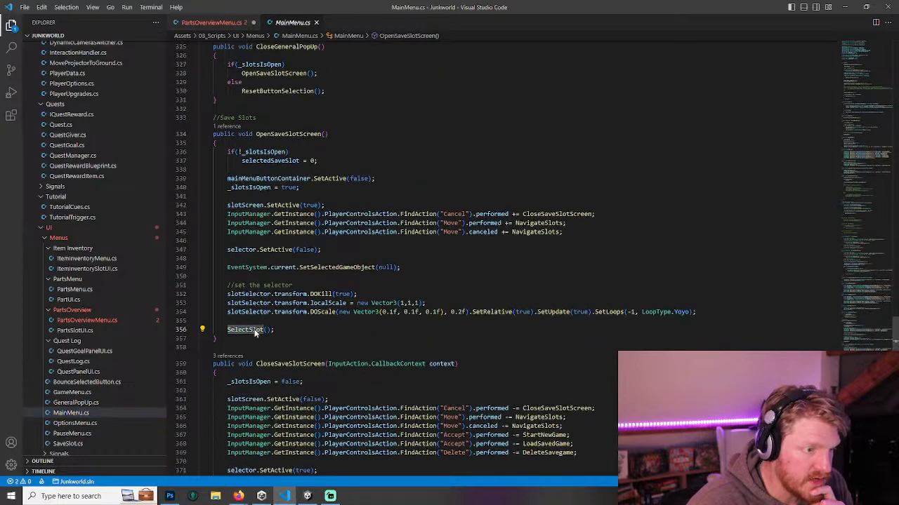
- Go to the definition of SelectSlot in MainMenu.cs and examine it with the save, load and reset methods below
{"action": "right_click", "coordinate": [245, 329]}
{"action": "left_click", "coordinate": [300, 50]}
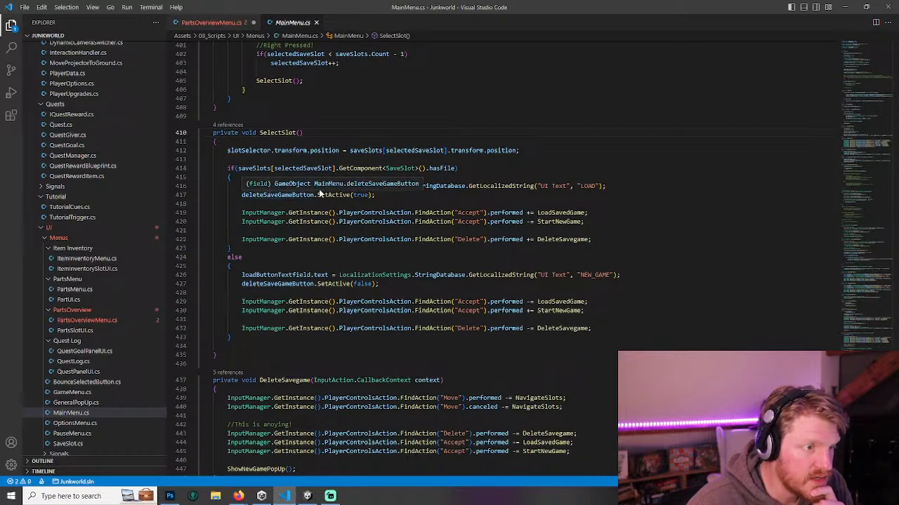
{"action": "scroll", "coordinate": [388, 225], "scroll_direction": "up", "scroll_amount": 5}
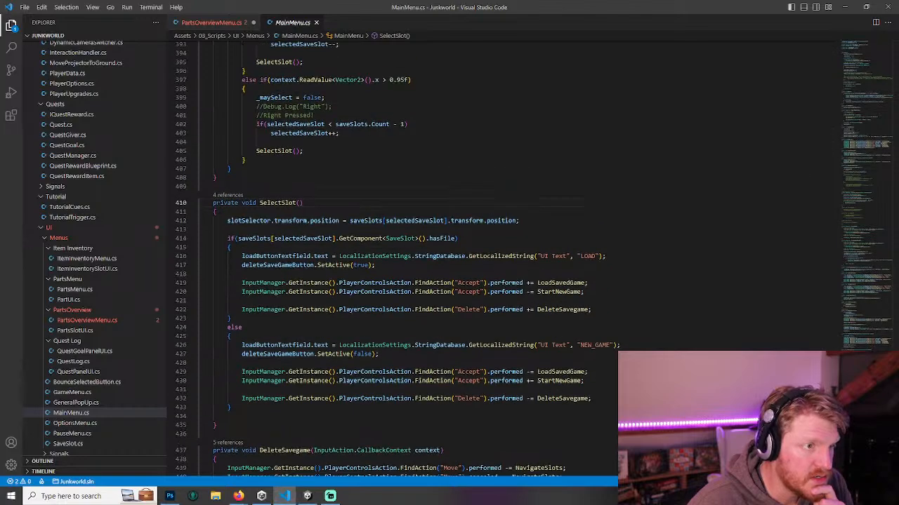
{"action": "scroll", "coordinate": [387, 233], "scroll_direction": "down", "scroll_amount": 7}
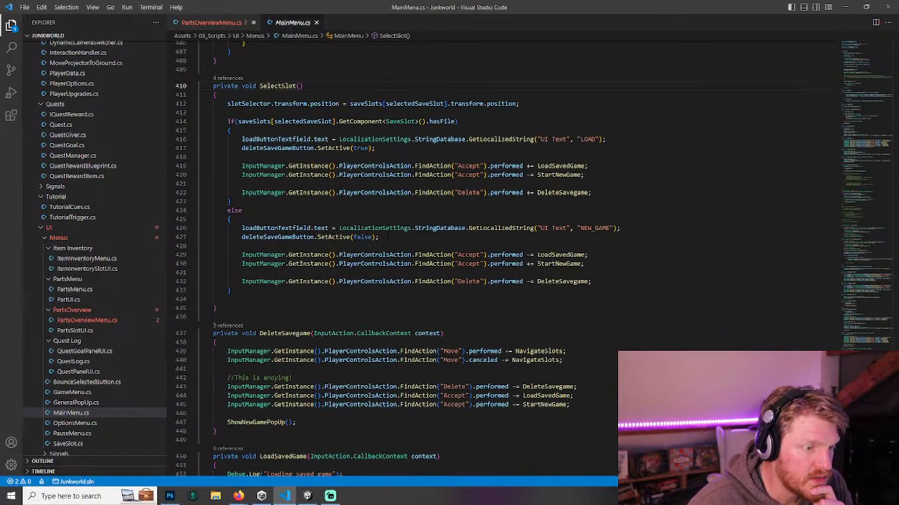
{"action": "scroll", "coordinate": [386, 234], "scroll_direction": "down", "scroll_amount": 5}
{"action": "scroll", "coordinate": [388, 234], "scroll_direction": "down", "scroll_amount": 3}
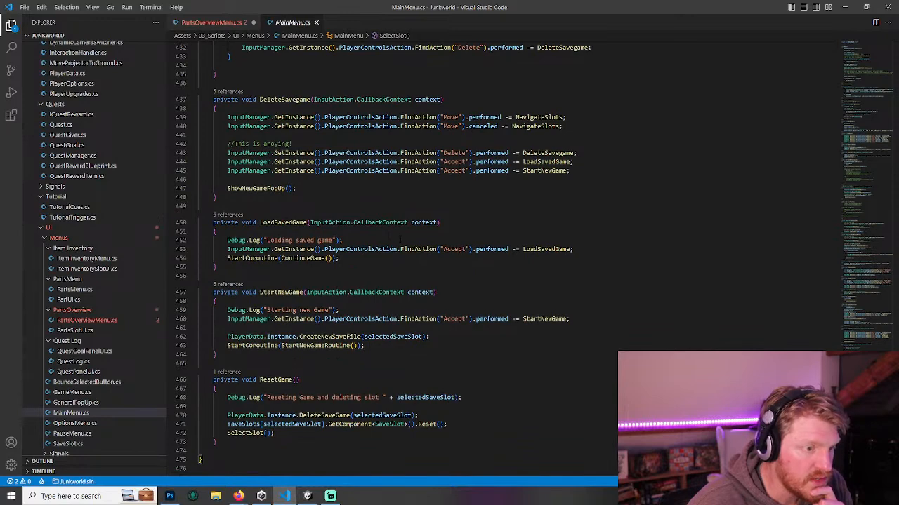
{"action": "scroll", "coordinate": [400, 240], "scroll_direction": "down", "scroll_amount": 1}
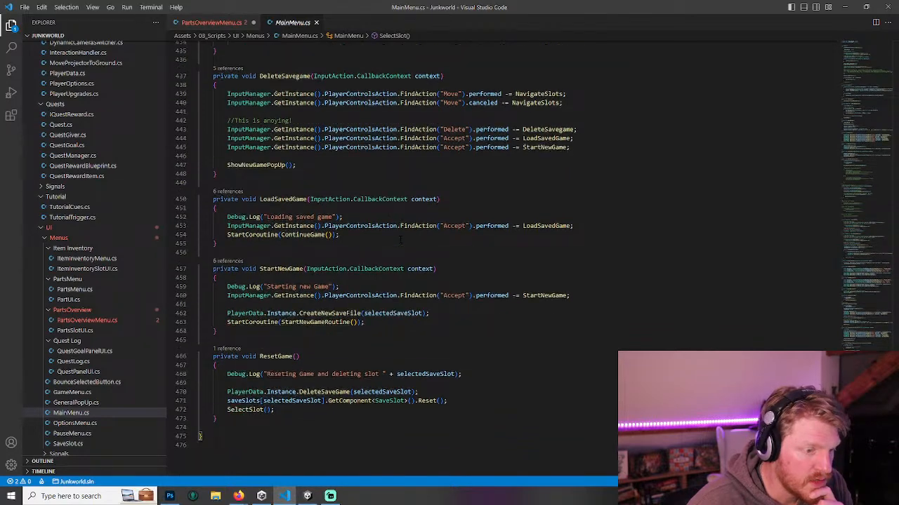
- Go to the definition of SaveSlot from the ResetGame method and examine how Awake reads the stored percentage
{"action": "left_click", "coordinate": [390, 401]}
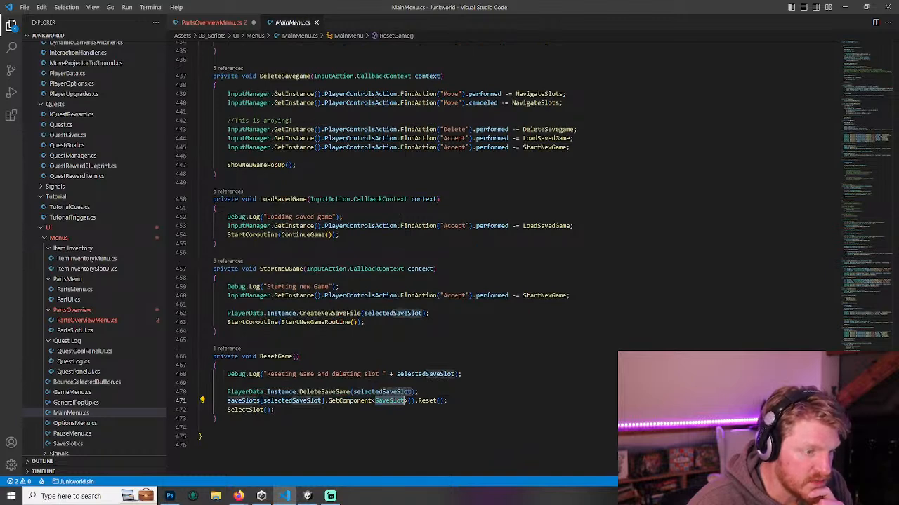
{"action": "right_click", "coordinate": [389, 401]}
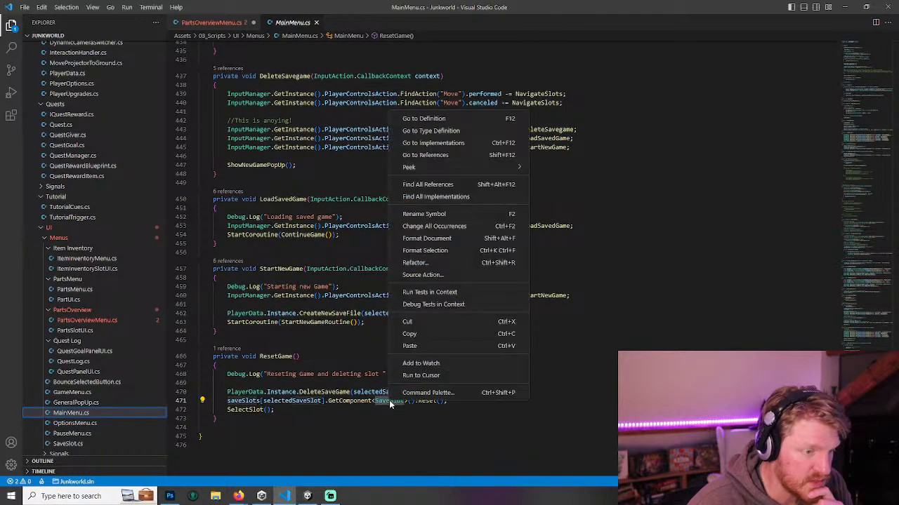
{"action": "left_click", "coordinate": [435, 117]}
{"action": "scroll", "coordinate": [442, 154], "scroll_direction": "down", "scroll_amount": 4}
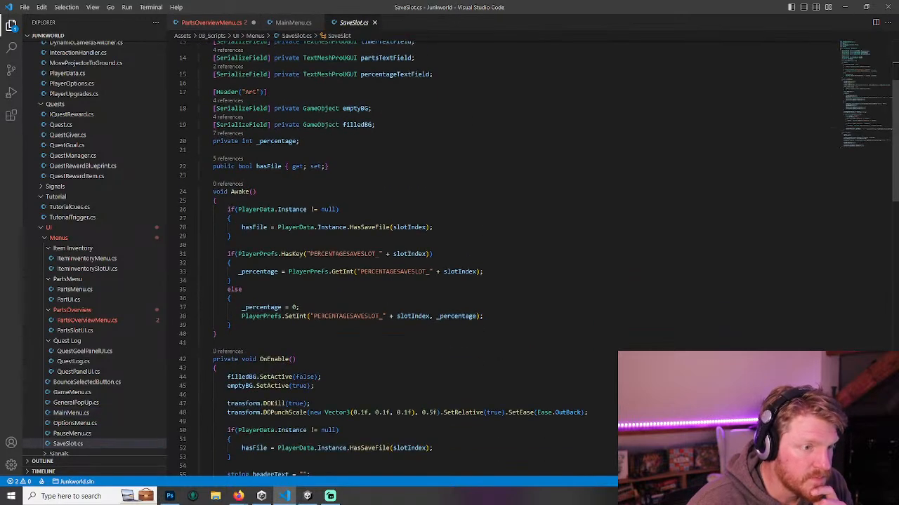
{"action": "left_click_drag", "start_coordinate": [228, 254], "coordinate": [449, 255]}
{"action": "left_click", "coordinate": [513, 256]}
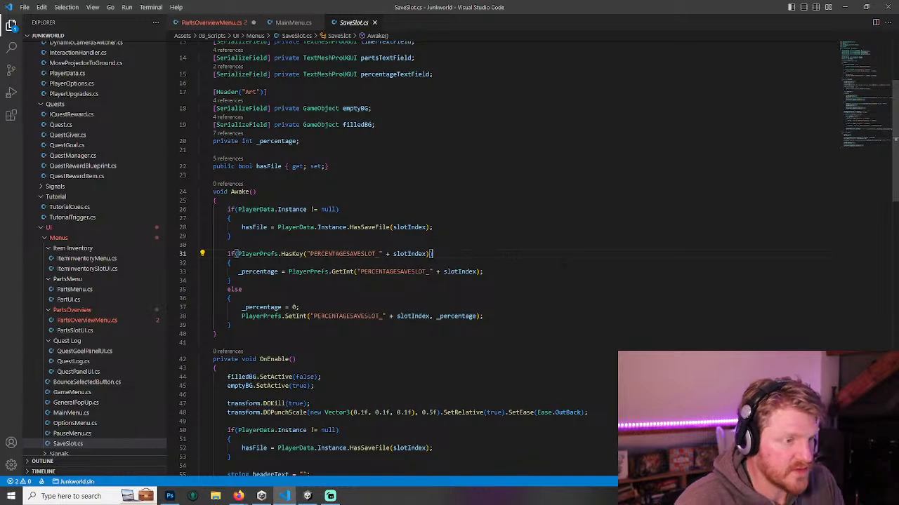
- Copy PlayerPrefs.GetInt("PERCENTAGESAVESLOT_" + slotIndex); from SaveSlot.cs, assign it to percentageTextfield.text in PartsOverviewMenu.cs in place of PlayerData.Instance.per, and save
{"action": "left_click_drag", "start_coordinate": [483, 272], "coordinate": [288, 272]}
{"action": "key", "text": "ctrl+c"}
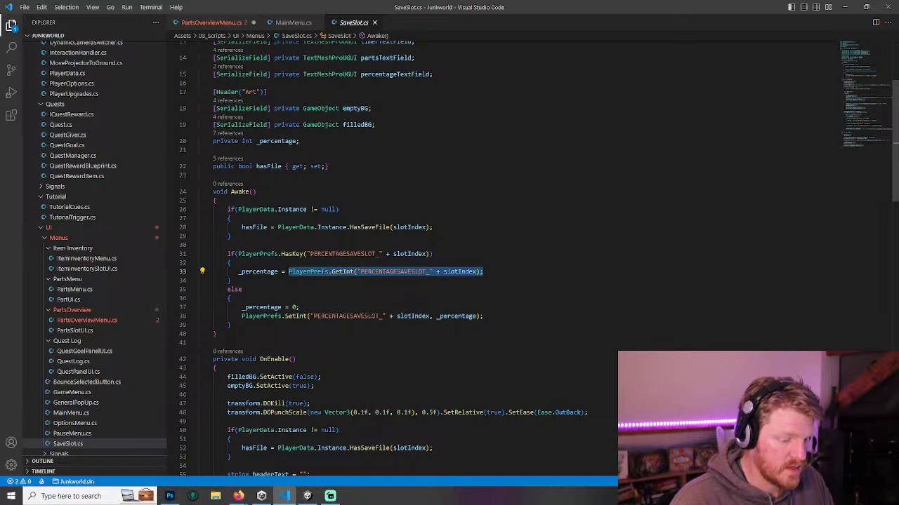
{"action": "left_click", "coordinate": [214, 22]}
{"action": "left_click_drag", "start_coordinate": [408, 268], "coordinate": [324, 268]}
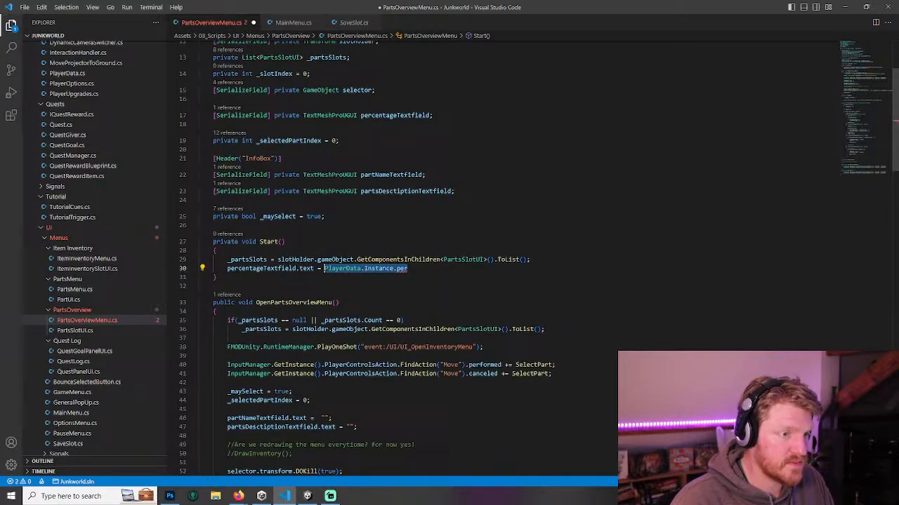
{"action": "key", "text": "ctrl+v"}
{"action": "type", "text": ";"}
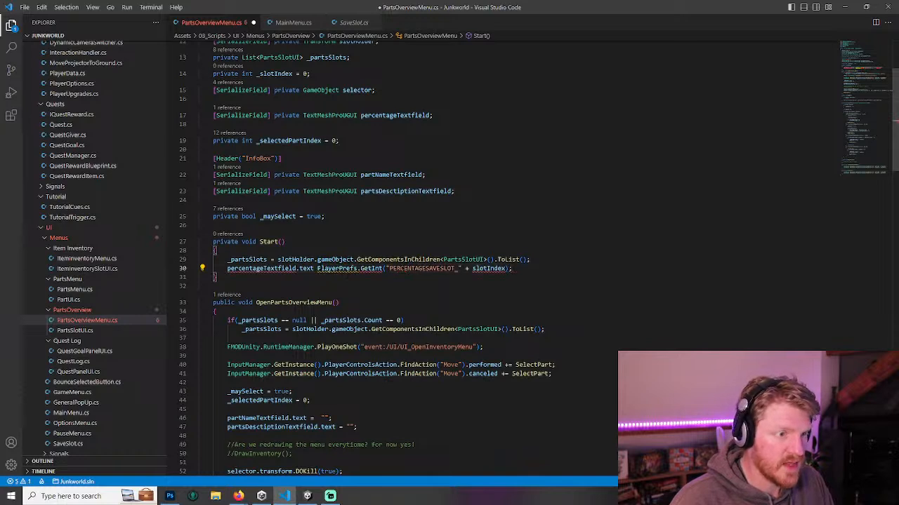
{"action": "type", "text": "="}
{"action": "key", "text": "ctrl+s"}
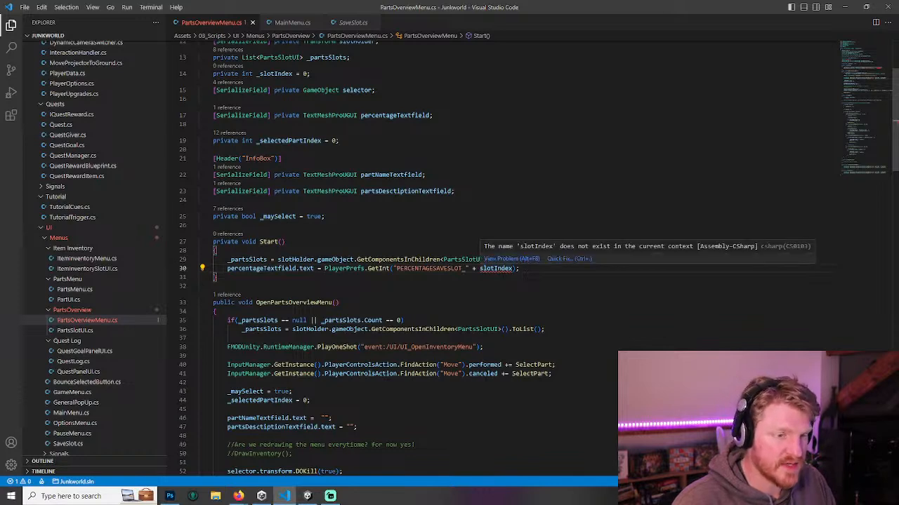
- Examine in SaveSlot.cs how slotIndex is declared and how Awake and OnEnable use it for the save file and percentage
{"action": "double_click", "coordinate": [495, 268]}
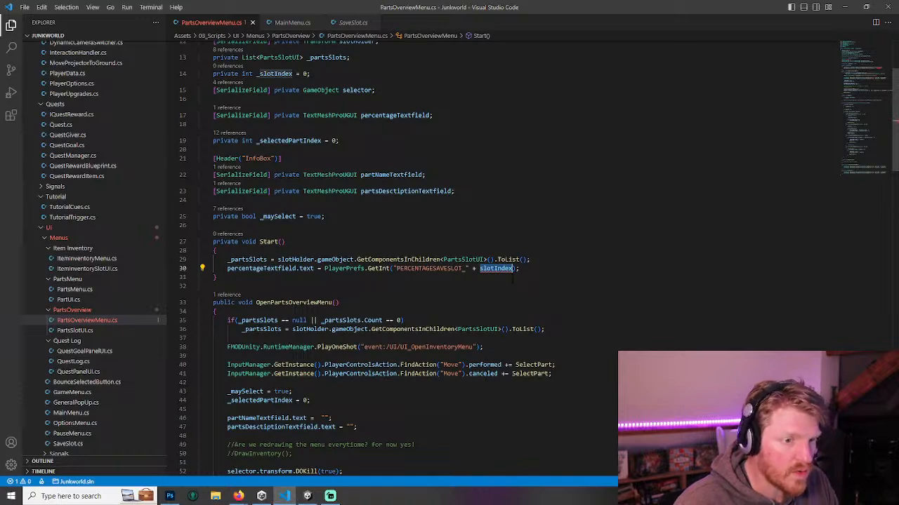
{"action": "left_click", "coordinate": [344, 23]}
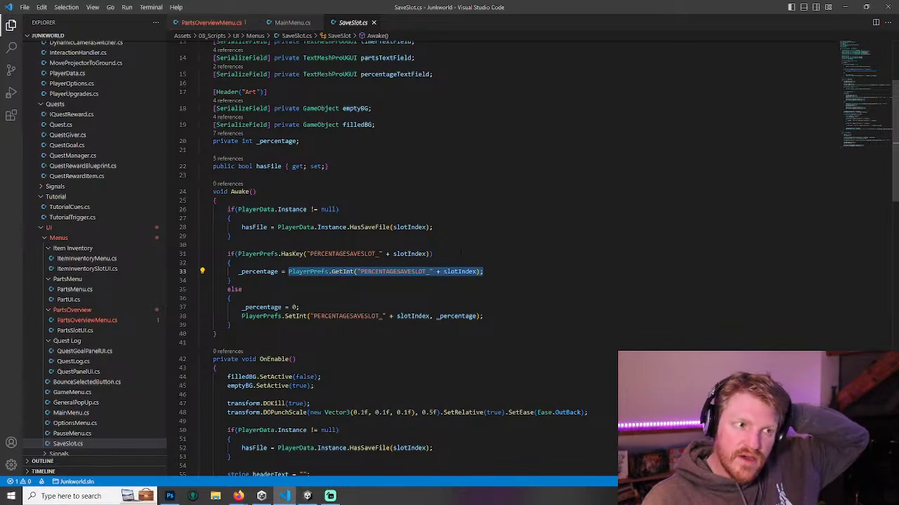
{"action": "scroll", "coordinate": [460, 253], "scroll_direction": "up", "scroll_amount": 2}
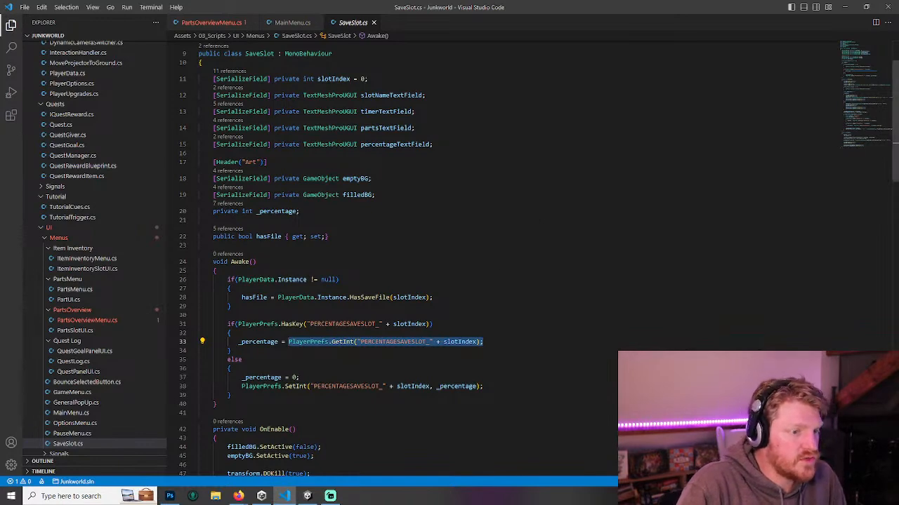
{"action": "scroll", "coordinate": [460, 253], "scroll_direction": "down", "scroll_amount": 5}
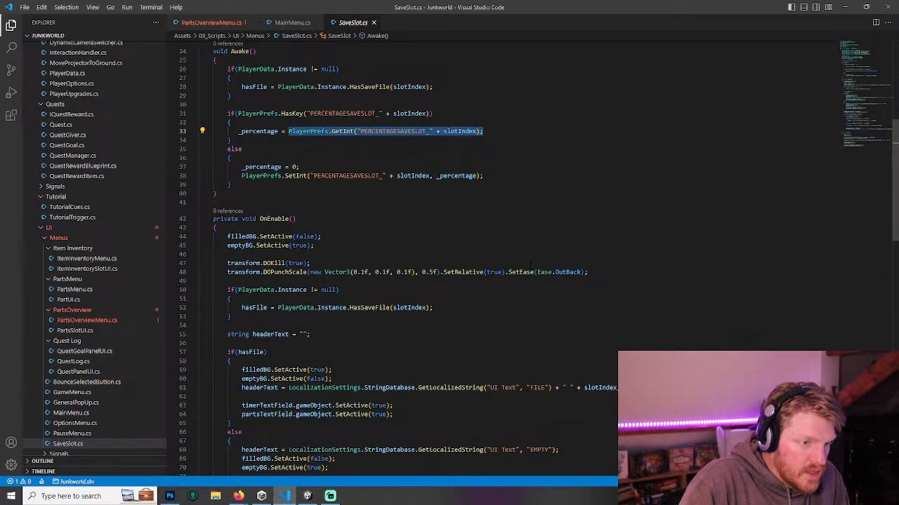
{"action": "scroll", "coordinate": [460, 252], "scroll_direction": "up", "scroll_amount": 2}
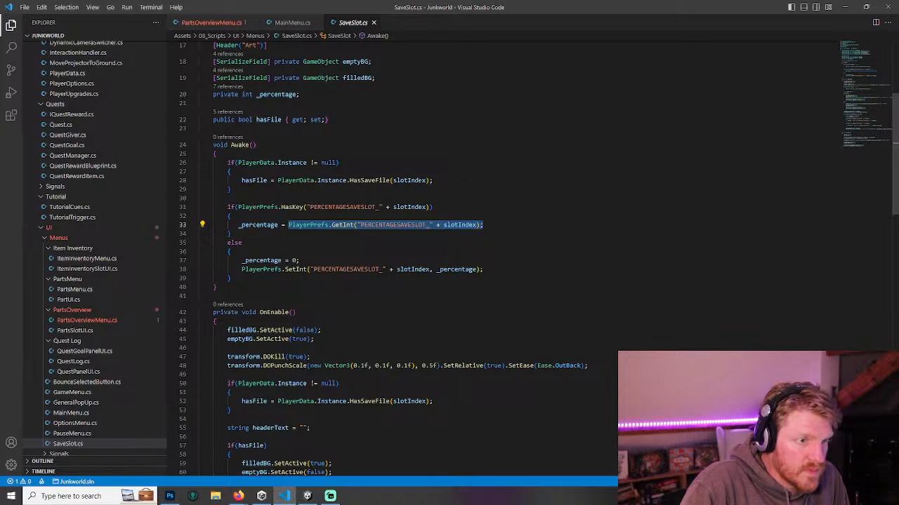
{"action": "left_click_drag", "start_coordinate": [433, 180], "coordinate": [240, 180]}
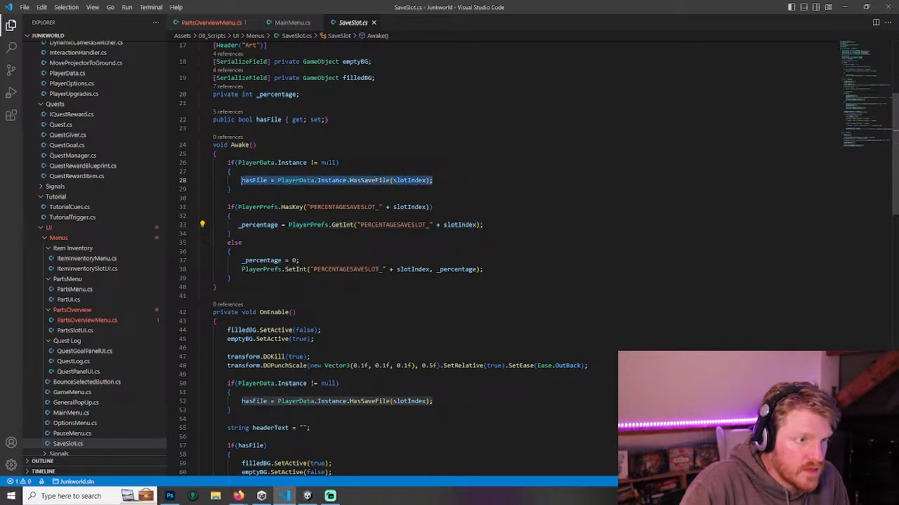
{"action": "left_click", "coordinate": [217, 154]}
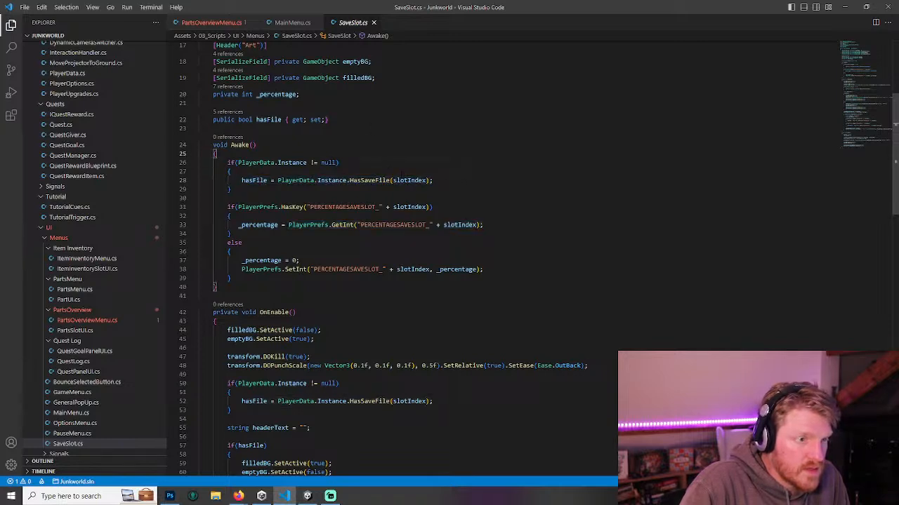
{"action": "scroll", "coordinate": [435, 179], "scroll_direction": "up", "scroll_amount": 2}
{"action": "scroll", "coordinate": [435, 179], "scroll_direction": "down", "scroll_amount": 1}
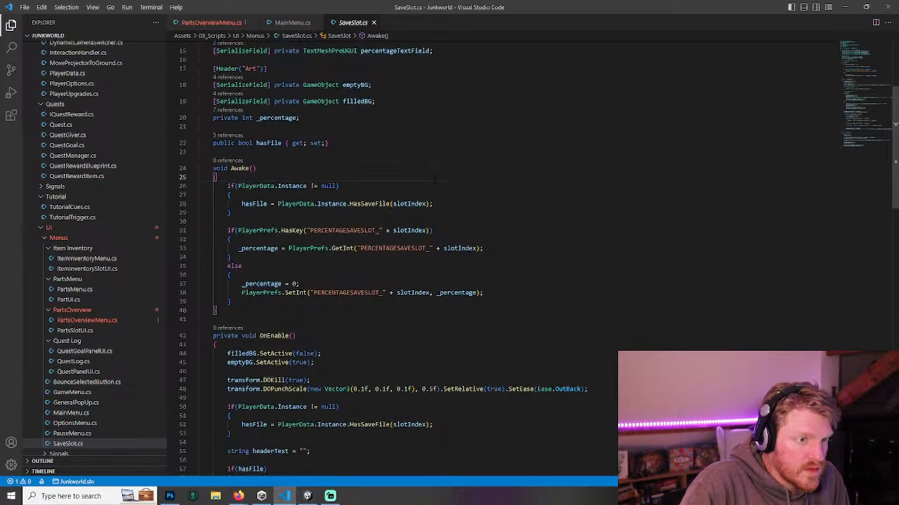
- Go to the definition of PlayerData from SaveSlot's Awake method and look through its fields for the current save slot
{"action": "right_click", "coordinate": [298, 204]}
{"action": "key", "text": "Escape"}
{"action": "right_click", "coordinate": [296, 204]}
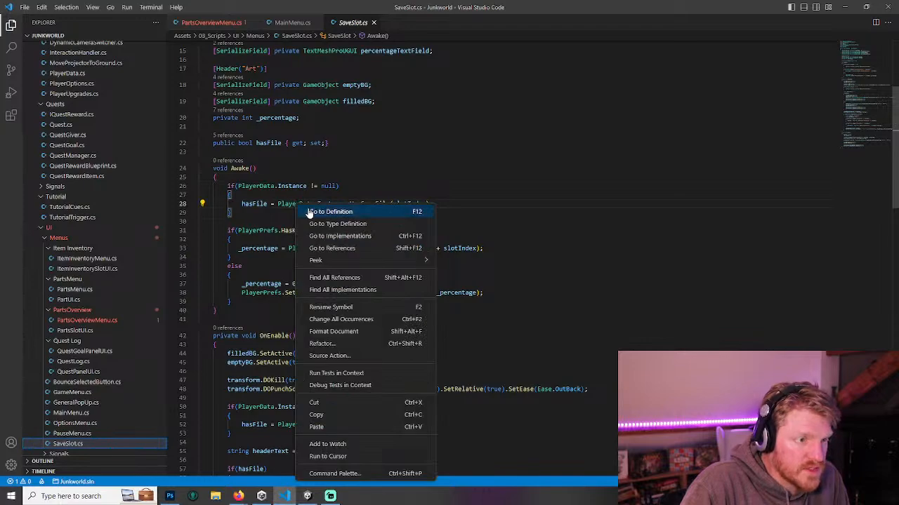
{"action": "left_click", "coordinate": [303, 208]}
{"action": "scroll", "coordinate": [457, 180], "scroll_direction": "down", "scroll_amount": 6}
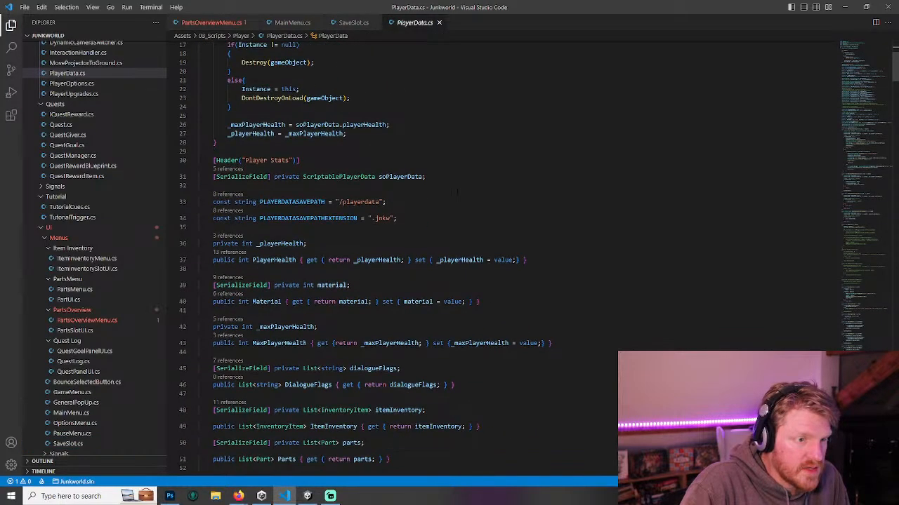
{"action": "scroll", "coordinate": [461, 193], "scroll_direction": "down", "scroll_amount": 8}
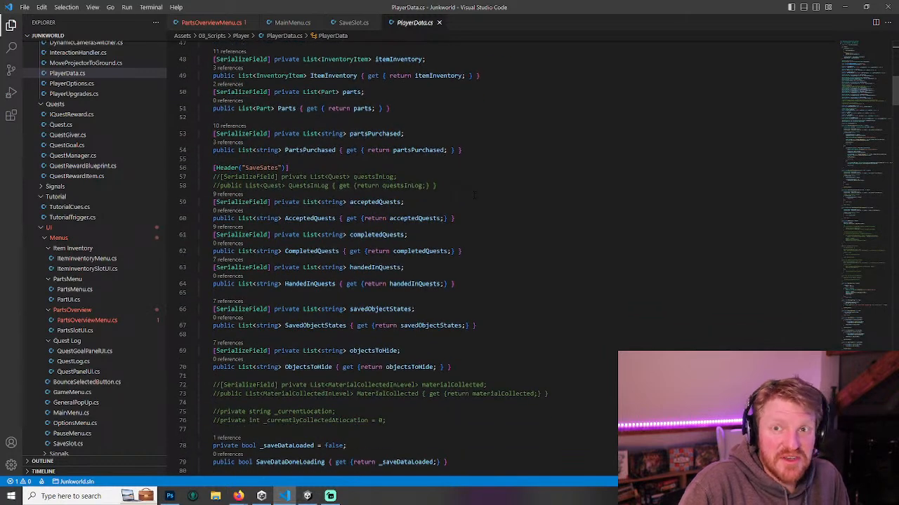
{"action": "scroll", "coordinate": [582, 200], "scroll_direction": "down", "scroll_amount": 4}
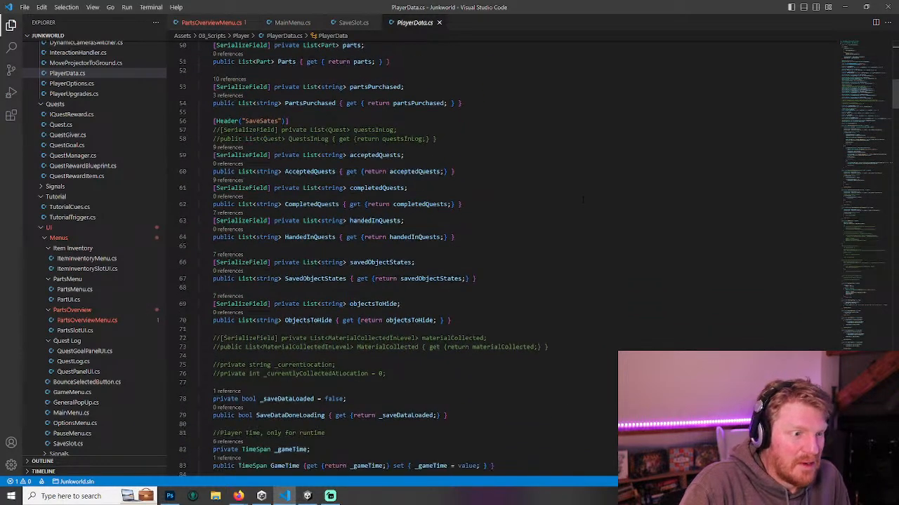
{"action": "scroll", "coordinate": [582, 200], "scroll_direction": "down", "scroll_amount": 3}
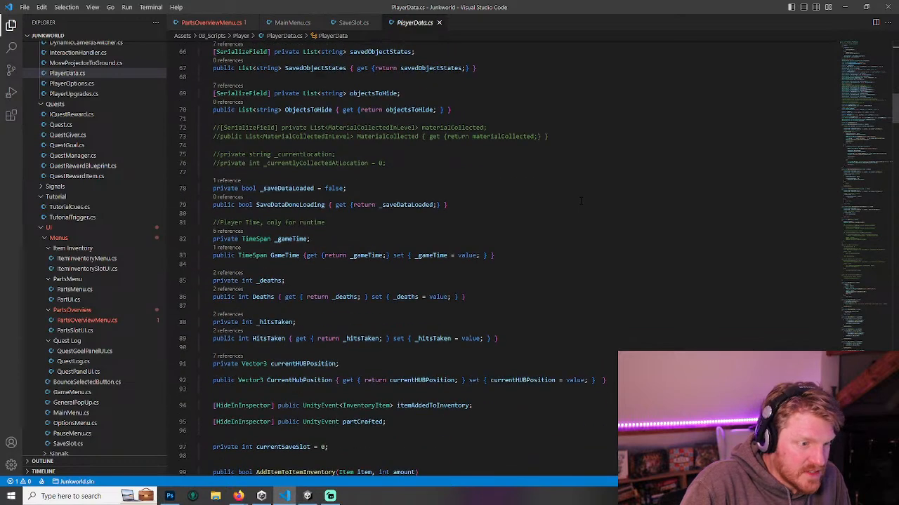
{"action": "scroll", "coordinate": [572, 217], "scroll_direction": "down", "scroll_amount": 1}
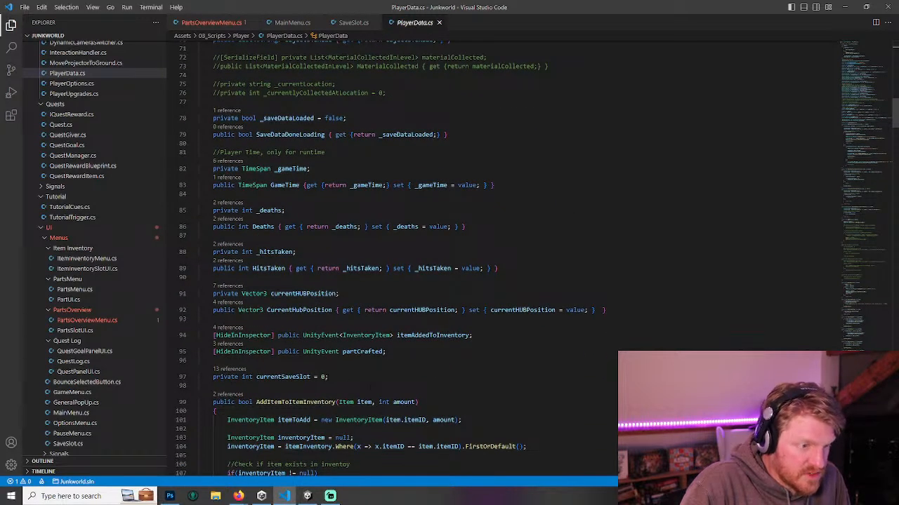
- Add public int CurrentSaveSlot { get { return currentSaveSlot; } } directly below the currentSaveSlot field in PlayerData.cs and save
{"action": "scroll", "coordinate": [572, 218], "scroll_direction": "down", "scroll_amount": 3}
{"action": "left_click", "coordinate": [338, 283]}
{"action": "key", "text": "Return"}
{"action": "key", "text": "Return"}
{"action": "type", "text": "public int "}
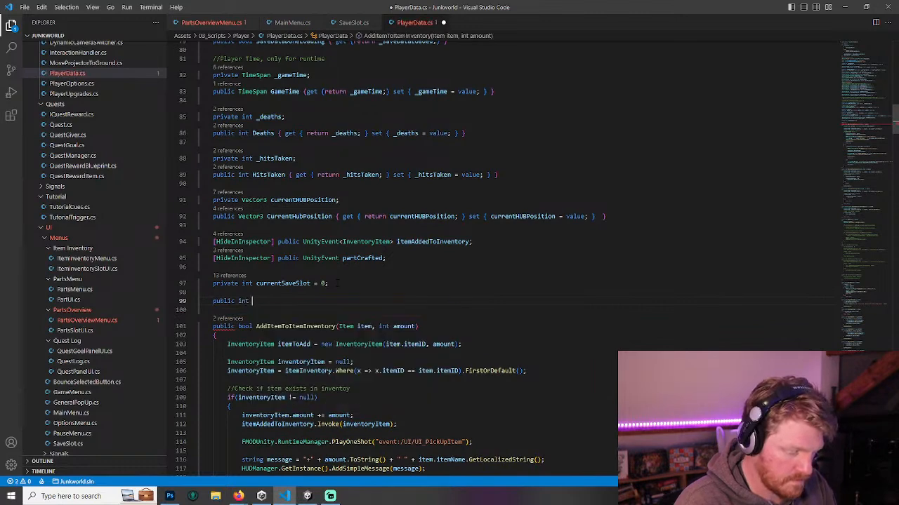
{"action": "type", "text": "CurrentSaveSlot {"}
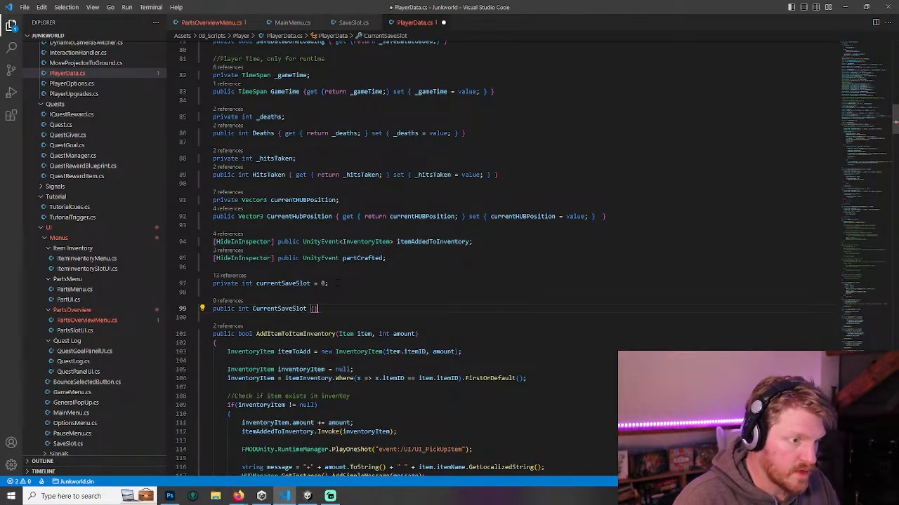
{"action": "type", "text": " get"}
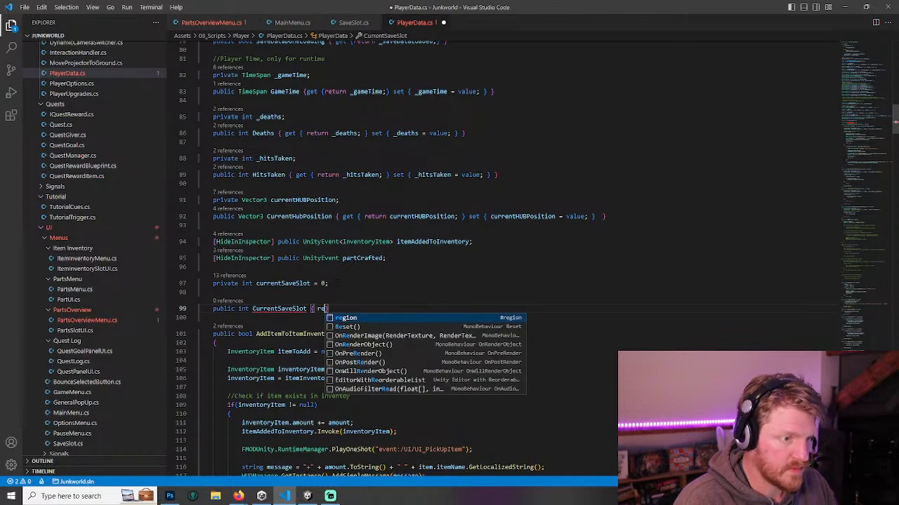
{"action": "type", "text": " { ret"}
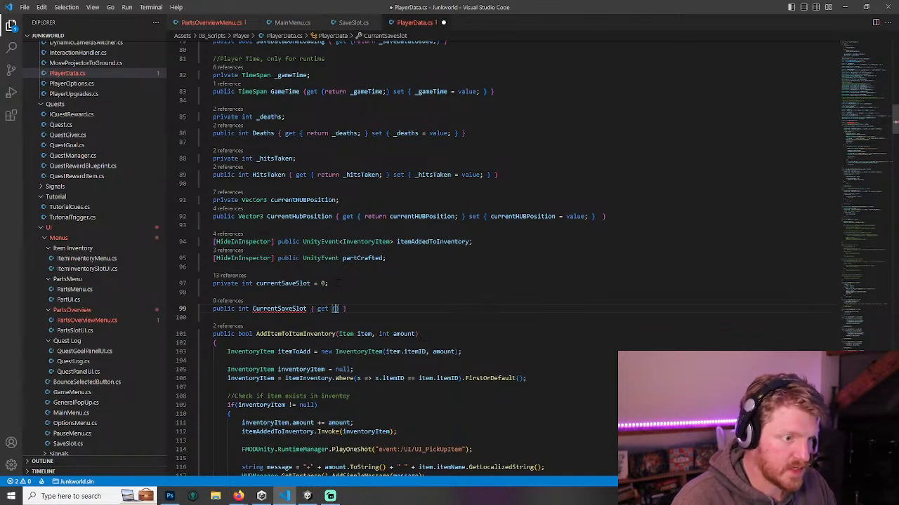
{"action": "type", "text": "urn"}
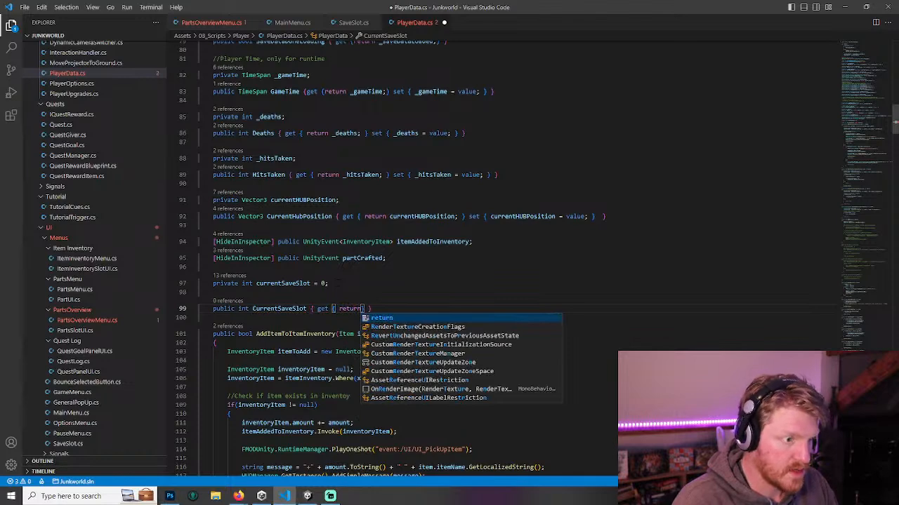
{"action": "type", "text": " currretn"}
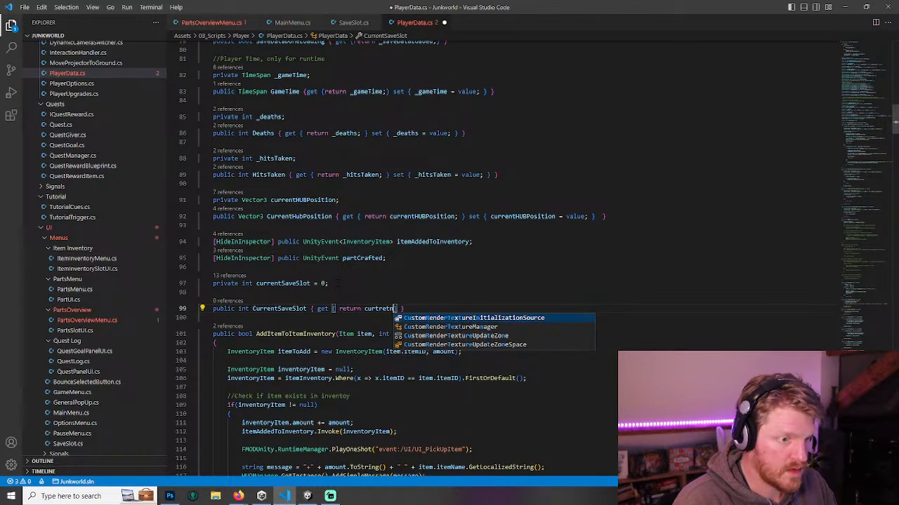
{"action": "key", "text": "BackSpace"}
{"action": "key", "text": "BackSpace"}
{"action": "key", "text": "BackSpace"}
{"action": "type", "text": "ren"}
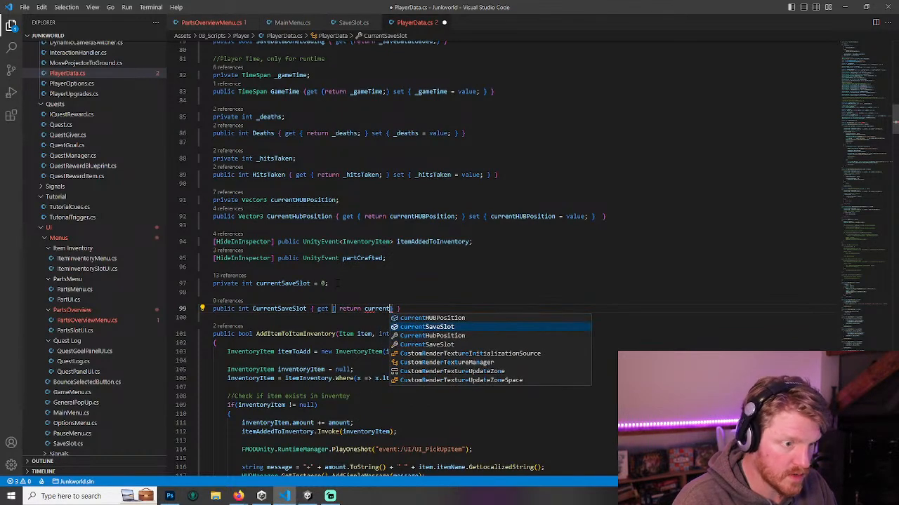
{"action": "key", "text": "Tab"}
{"action": "type", "text": ";"}
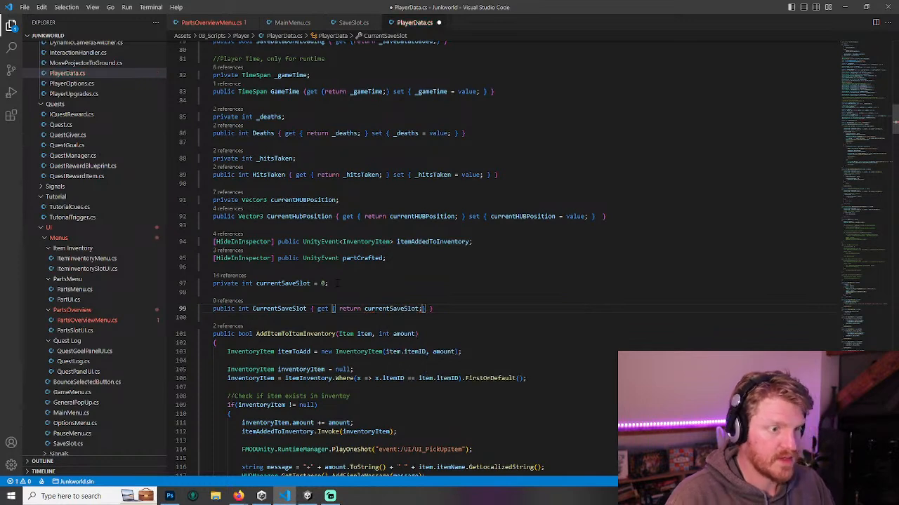
{"action": "left_click", "coordinate": [328, 282]}
{"action": "key", "text": "Delete"}
{"action": "key", "text": "ctrl+s"}
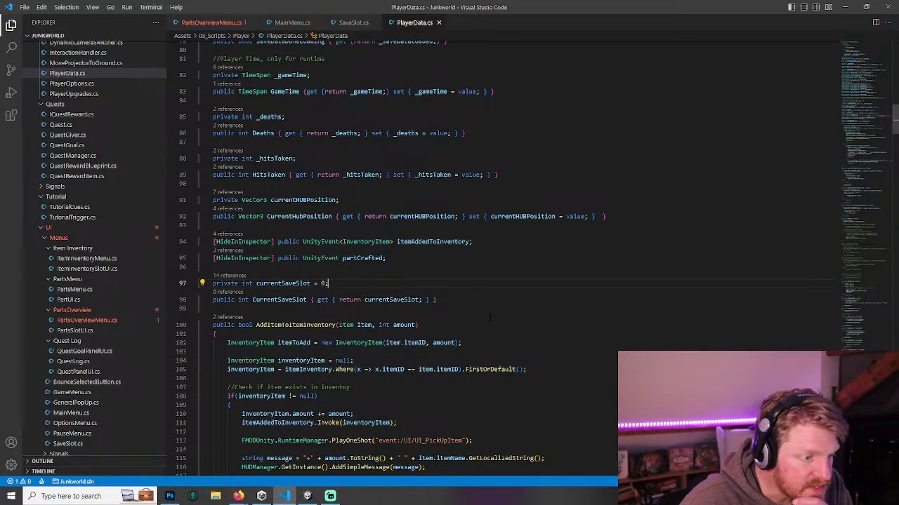
- Check how PlayerData.cs uses currentSaveSlot, down to the CreateNewSaveFile and HasSaveFile methods, and close the file
{"action": "scroll", "coordinate": [449, 252], "scroll_direction": "down", "scroll_amount": 20}
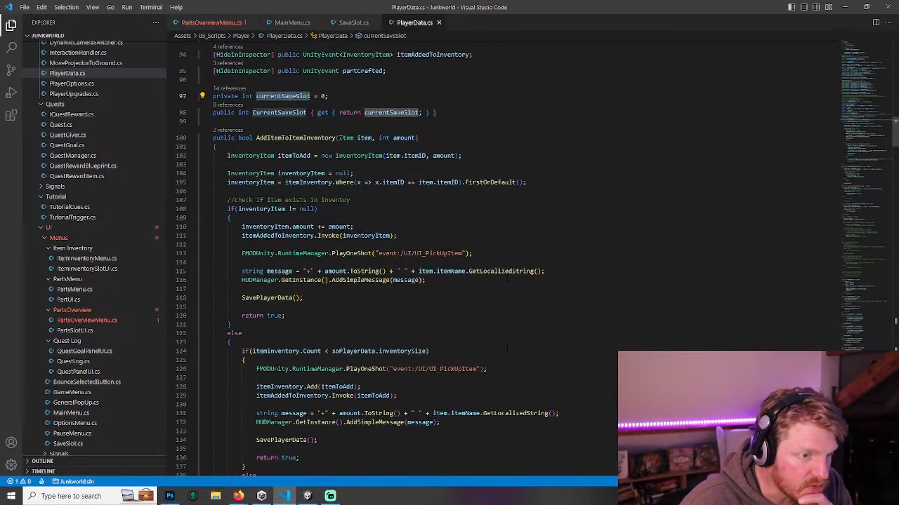
{"action": "scroll", "coordinate": [503, 342], "scroll_direction": "down", "scroll_amount": 20}
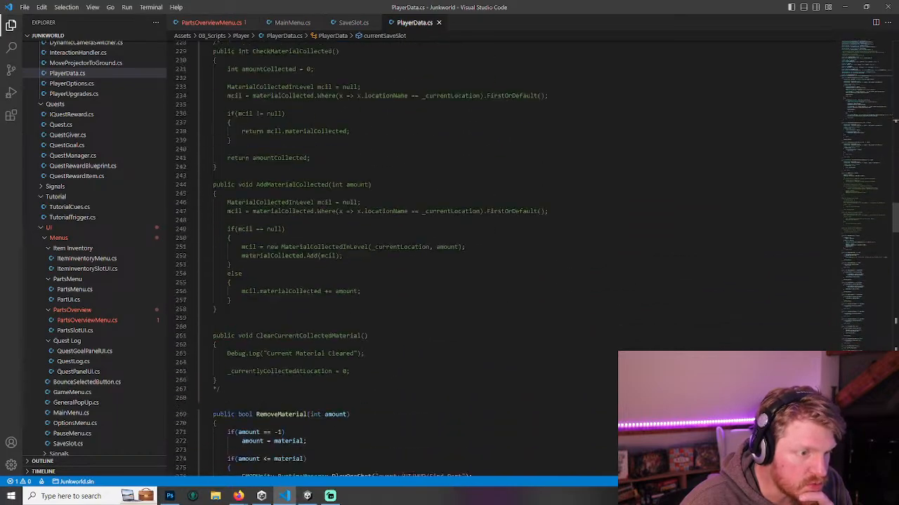
{"action": "scroll", "coordinate": [503, 342], "scroll_direction": "down", "scroll_amount": 20}
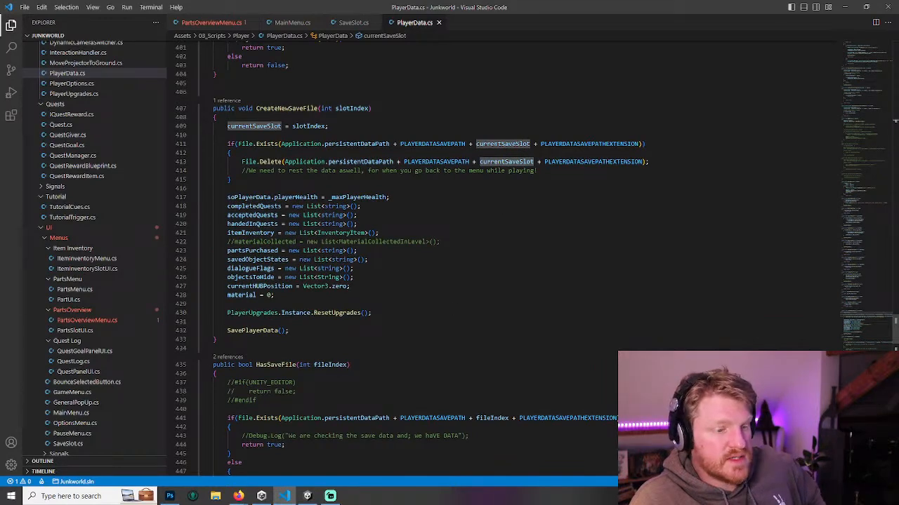
{"action": "scroll", "coordinate": [503, 208], "scroll_direction": "down", "scroll_amount": 2}
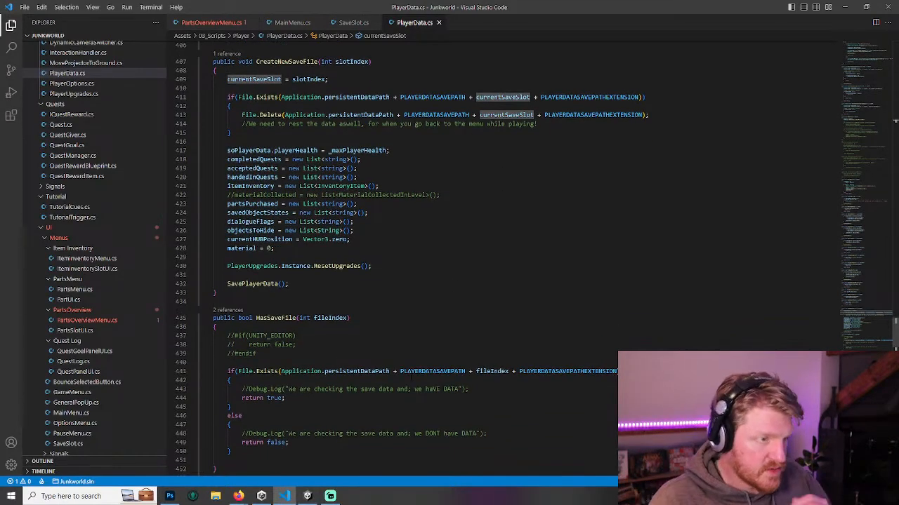
{"action": "left_click", "coordinate": [438, 23]}
- Replace slotIndex with PlayerData.Instance.CurrentSaveSlot in the percentageTextfield.text assignment in PartsOverviewMenu.cs, check the type error and save
{"action": "left_click", "coordinate": [208, 22]}
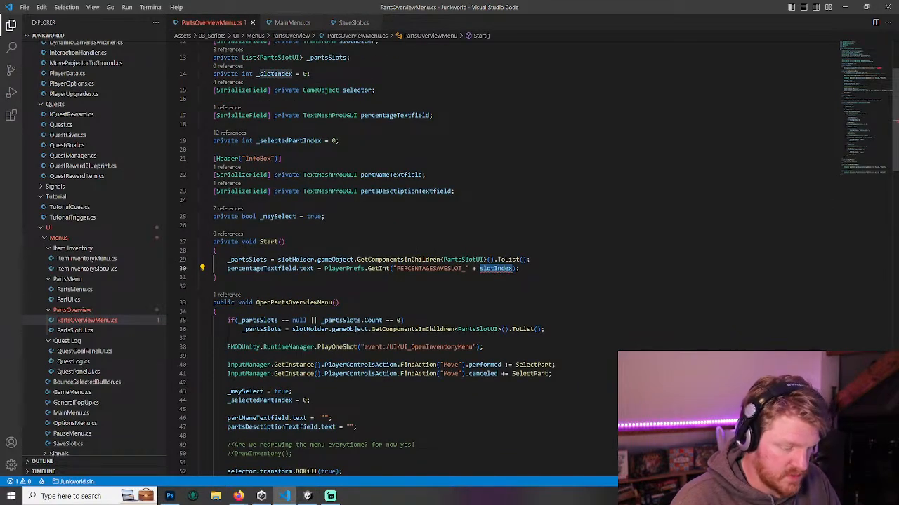
{"action": "type", "text": "PlayerData.Instance.Curren"}
{"action": "key", "text": "Down"}
{"action": "key", "text": "Tab"}
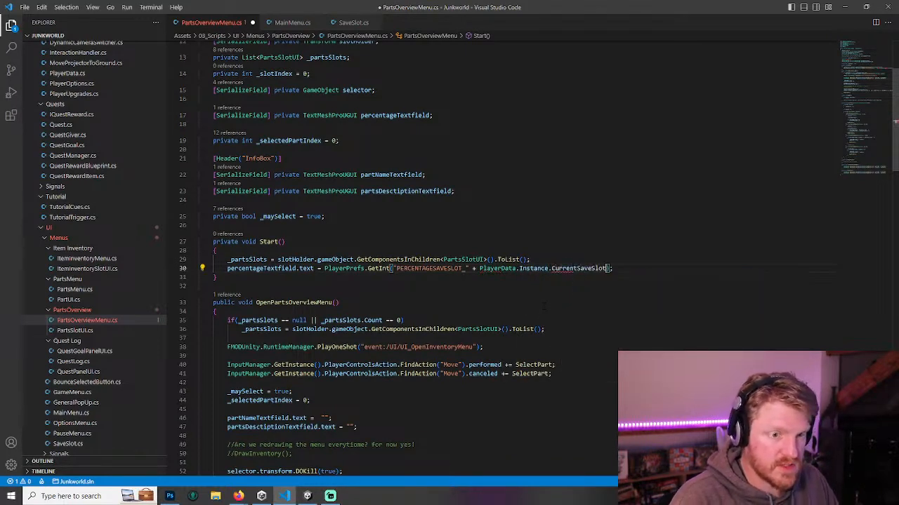
{"action": "left_click", "coordinate": [575, 305]}
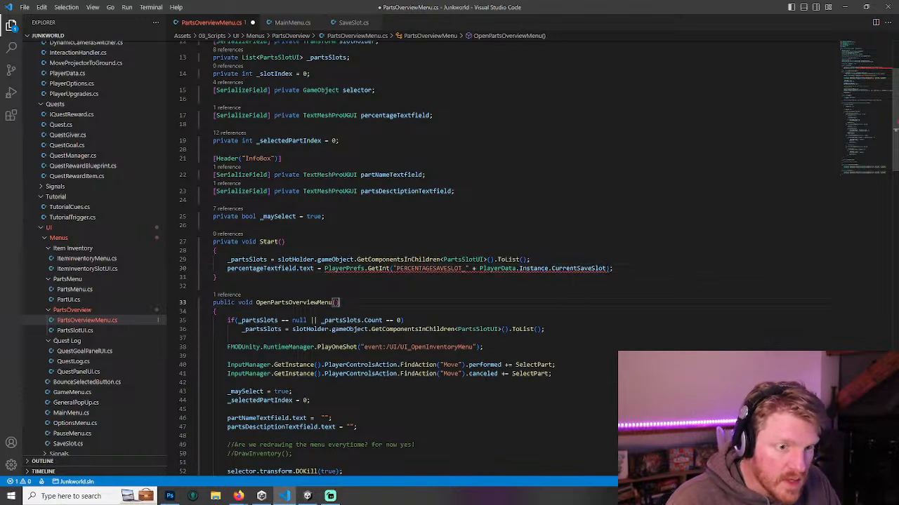
{"action": "mouse_move", "coordinate": [594, 267]}
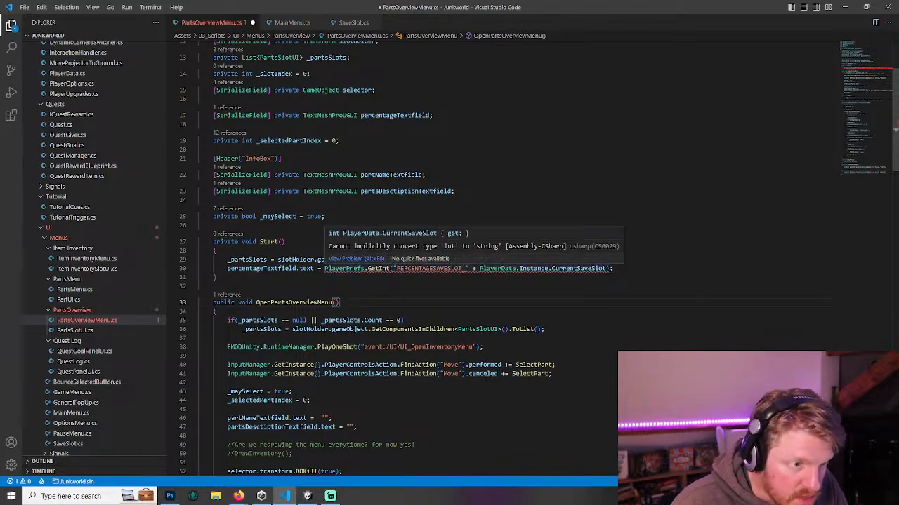
{"action": "mouse_move", "coordinate": [500, 267]}
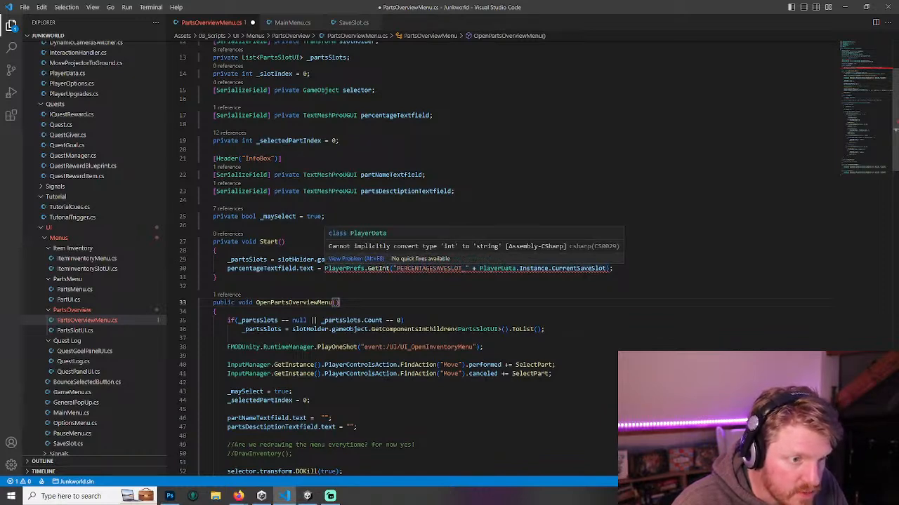
{"action": "left_click", "coordinate": [495, 285]}
{"action": "key", "text": "ctrl+s"}
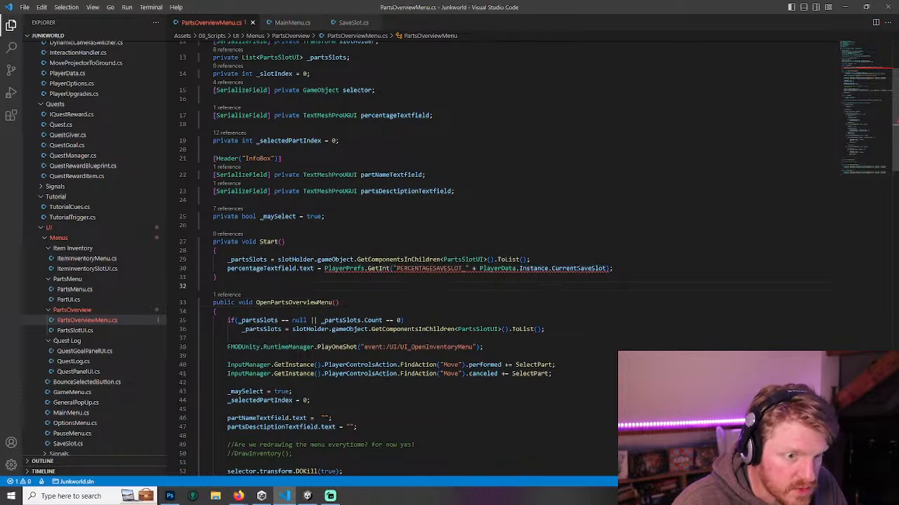
{"action": "left_click", "coordinate": [479, 269]}
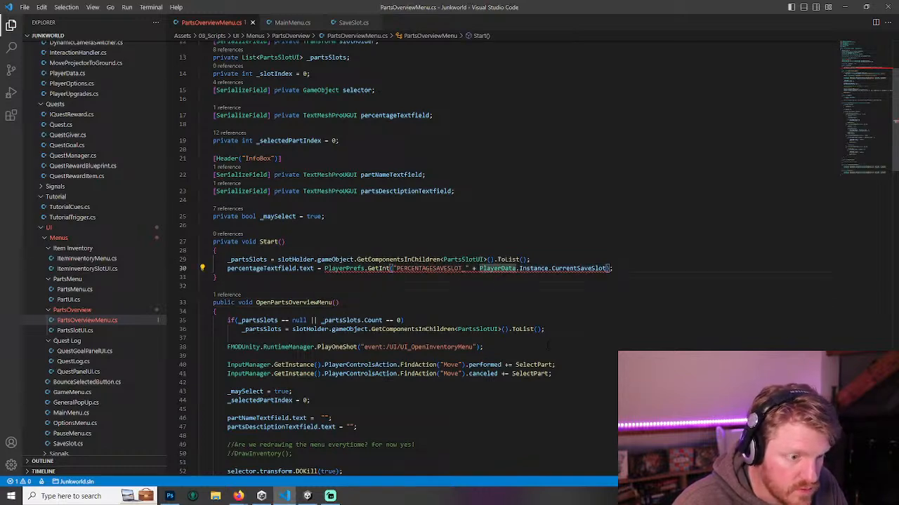
{"action": "key", "text": "Right"}
{"action": "key", "text": "Right"}
{"action": "key", "text": "Right"}
{"action": "key", "text": "Right"}
{"action": "key", "text": "Right"}
{"action": "key", "text": "Right"}
{"action": "key", "text": "Right"}
{"action": "key", "text": "Right"}
{"action": "key", "text": "Right"}
{"action": "key", "text": "Right"}
{"action": "key", "text": "Right"}
{"action": "key", "text": "Right"}
{"action": "key", "text": "Right"}
{"action": "key", "text": "Right"}
{"action": "key", "text": "Right"}
{"action": "key", "text": "Right"}
{"action": "key", "text": "Right"}
{"action": "key", "text": "Right"}
{"action": "key", "text": "Right"}
{"action": "key", "text": "Right"}
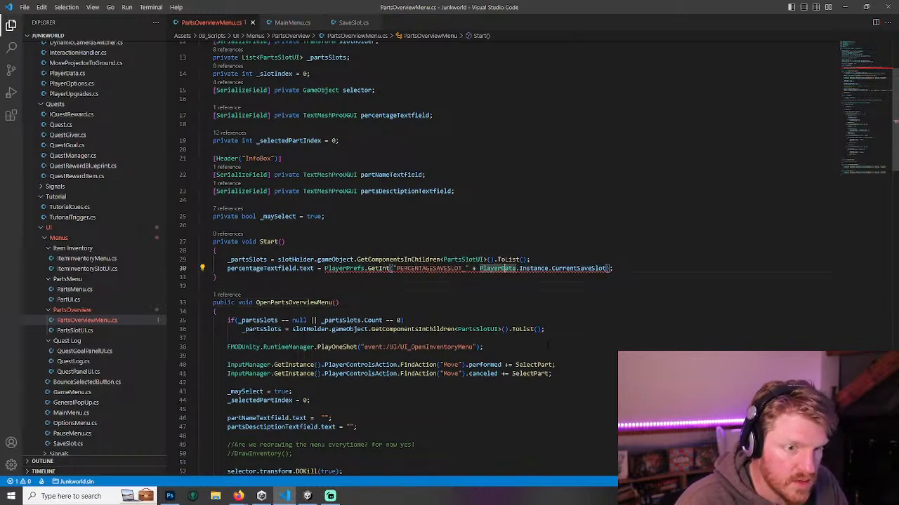
{"action": "key", "text": "ctrl+d"}
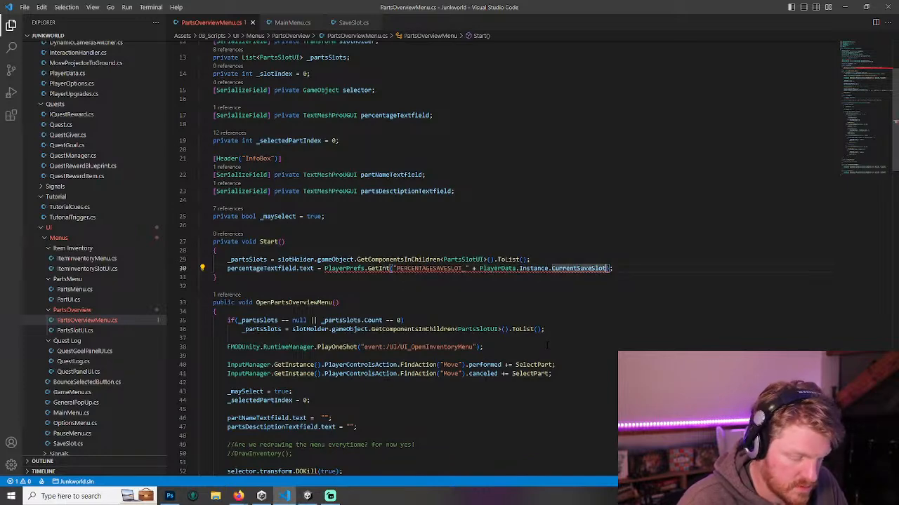
{"action": "type", "text": "."}
{"action": "key", "text": "BackSpace"}
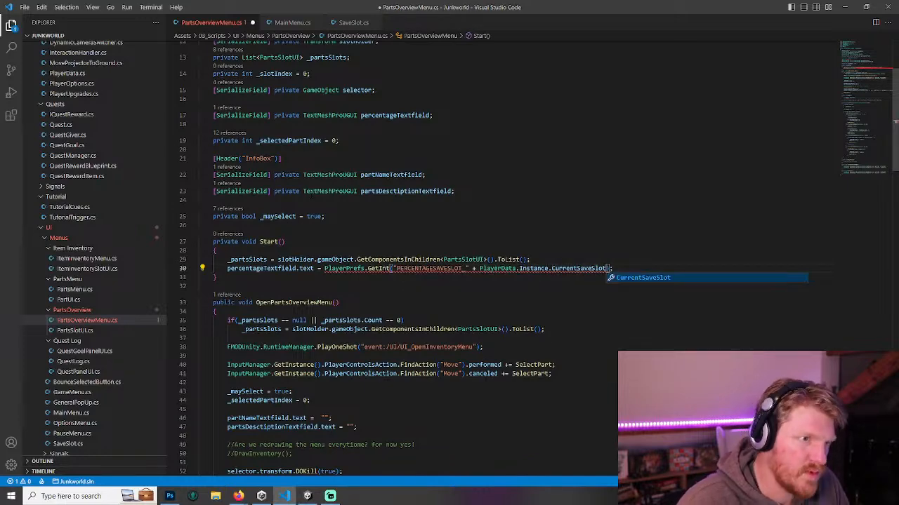
{"action": "left_click", "coordinate": [353, 21]}
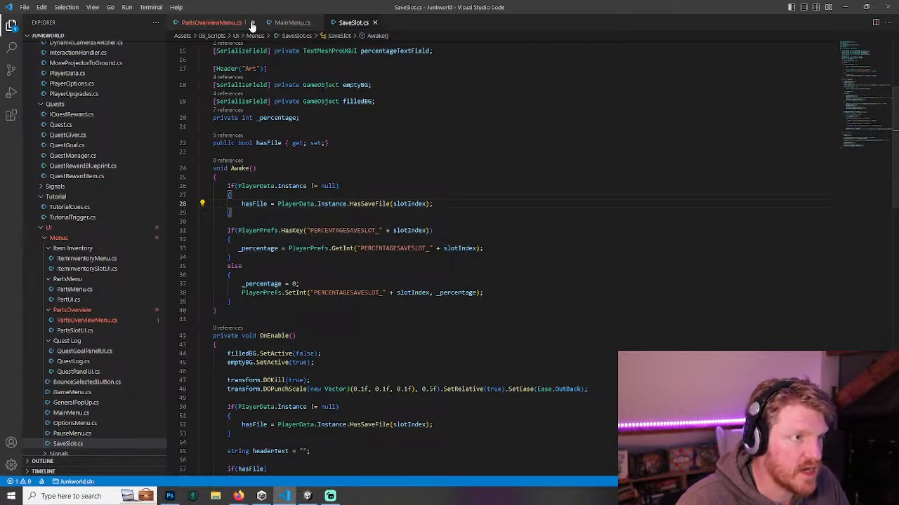
{"action": "left_click", "coordinate": [216, 23]}
- Append .ToString() to the PlayerPrefs.GetInt call in Start's percentageTextfield.text assignment and save PartsOverviewMenu.cs
{"action": "left_click", "coordinate": [325, 269]}
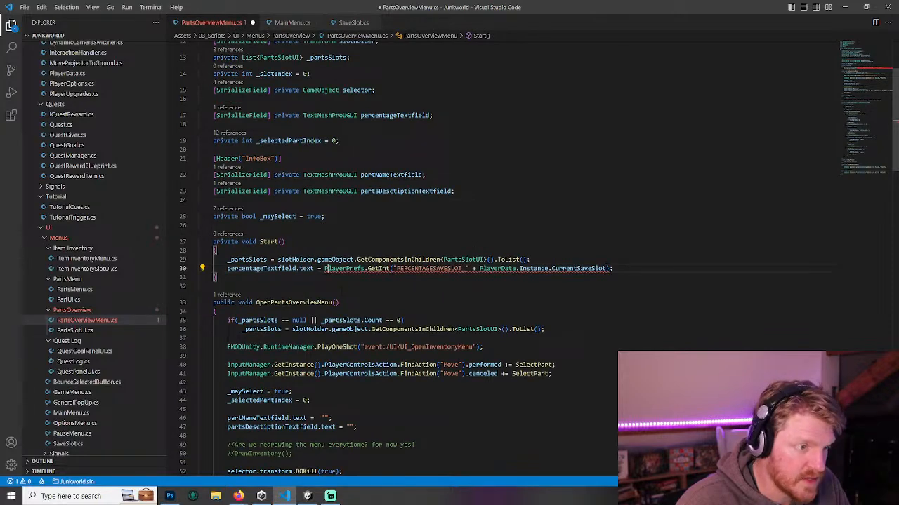
{"action": "left_click", "coordinate": [609, 268]}
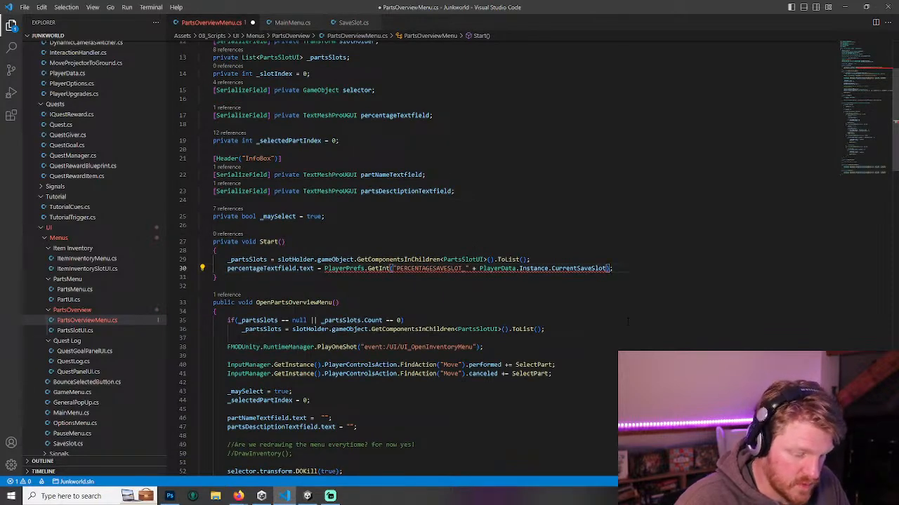
{"action": "type", "text": ".ToString()"}
{"action": "key", "text": "ctrl+s"}
{"action": "key", "text": "Down"}
{"action": "key", "text": "Down"}
{"action": "key", "text": "Down"}
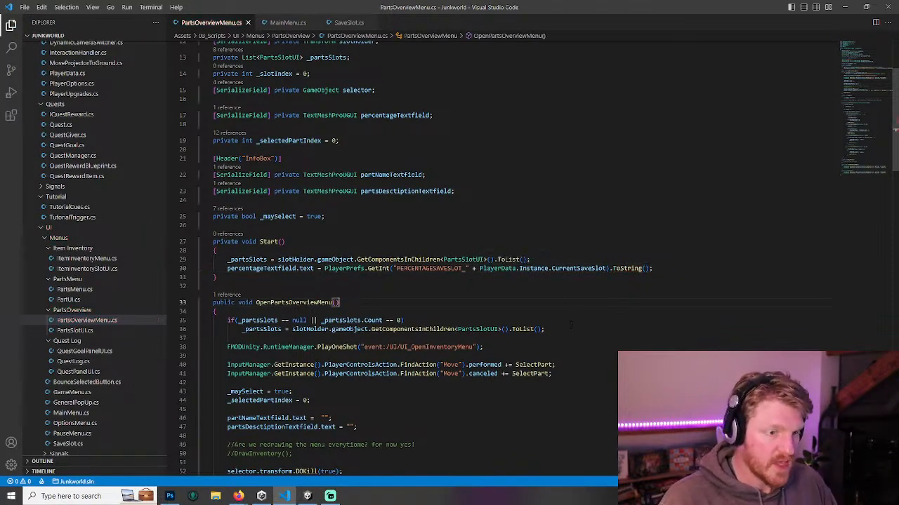
- Copy the percentageTextfield.text assignment from Start into OpenPartsOverviewMenu, below the _partsSlots null check, and save the script
{"action": "left_click", "coordinate": [306, 497]}
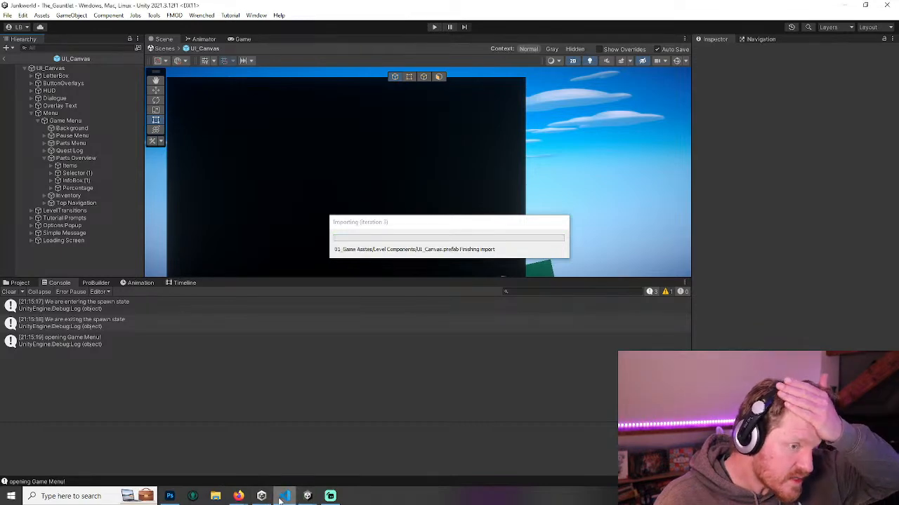
{"action": "mouse_move", "coordinate": [283, 498]}
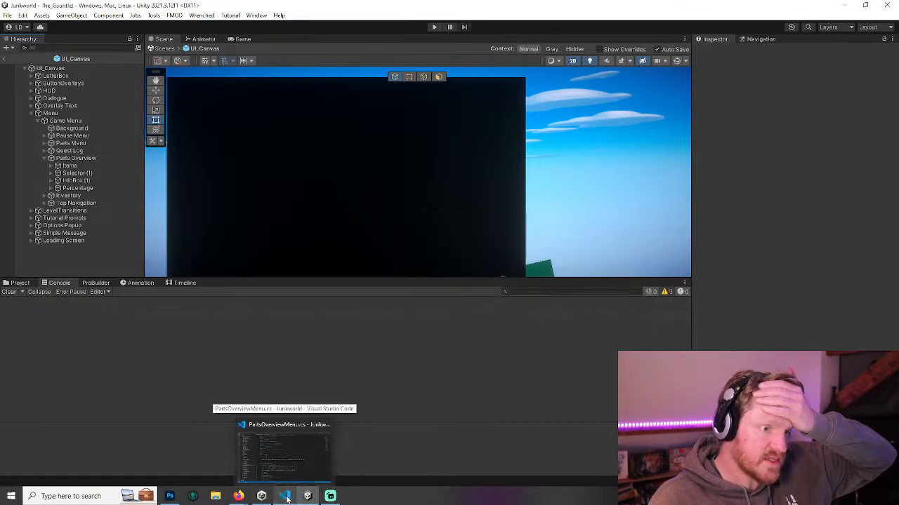
{"action": "left_click", "coordinate": [284, 449]}
{"action": "left_click_drag", "start_coordinate": [660, 268], "coordinate": [228, 269]}
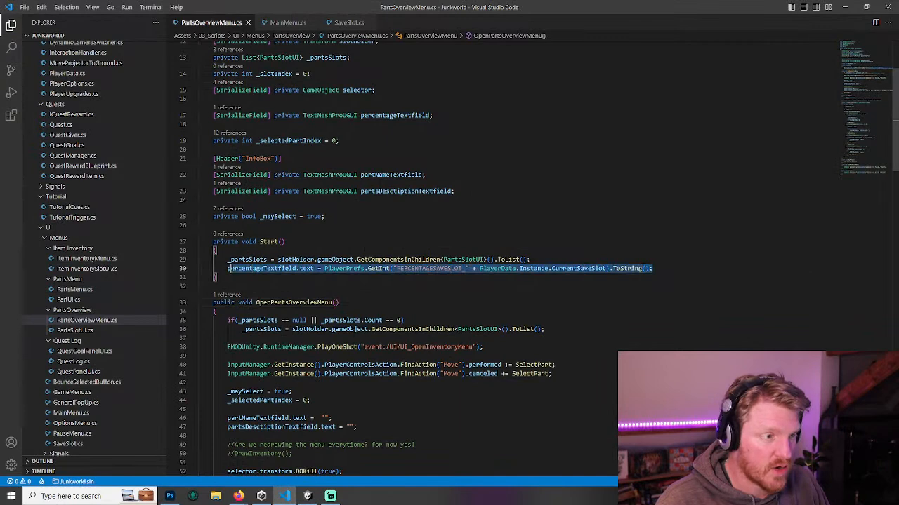
{"action": "key", "text": "ctrl+c"}
{"action": "left_click", "coordinate": [554, 329]}
{"action": "key", "text": "Return"}
{"action": "key", "text": "Return"}
{"action": "key", "text": "ctrl+v"}
{"action": "key", "text": "ctrl+s"}
- Switch to Unity, leave the UI_Canvas prefab and run The_Gauntlet scene, smashing the wooden crate with the player
{"action": "left_click", "coordinate": [307, 496]}
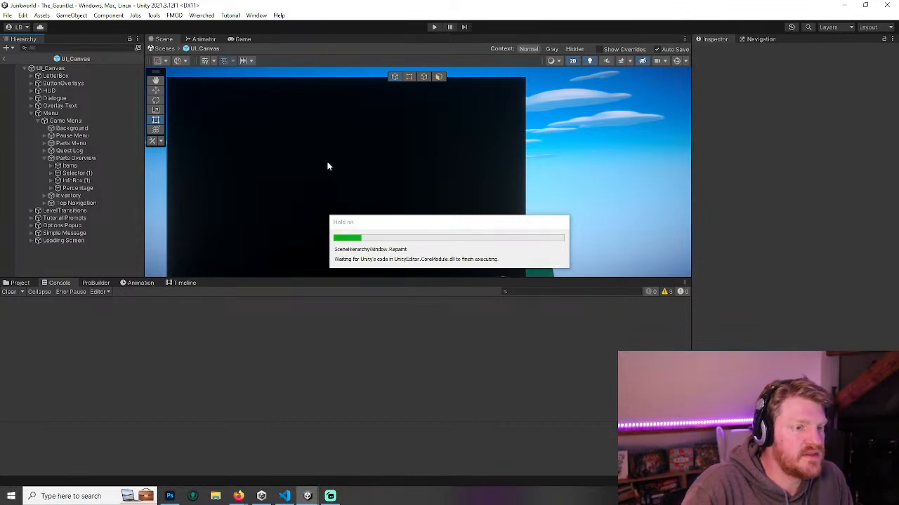
{"action": "left_click", "coordinate": [4, 59]}
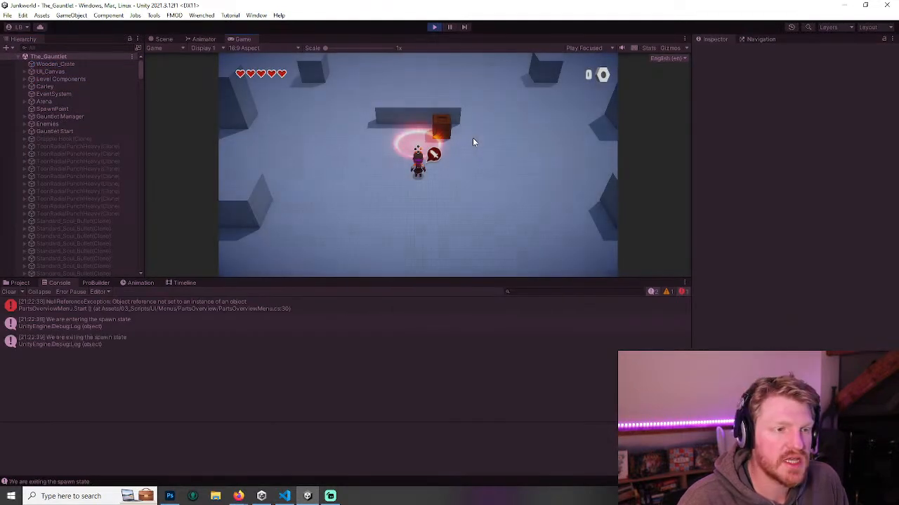
{"action": "key", "text": "d"}
{"action": "left_click", "coordinate": [472, 142]}
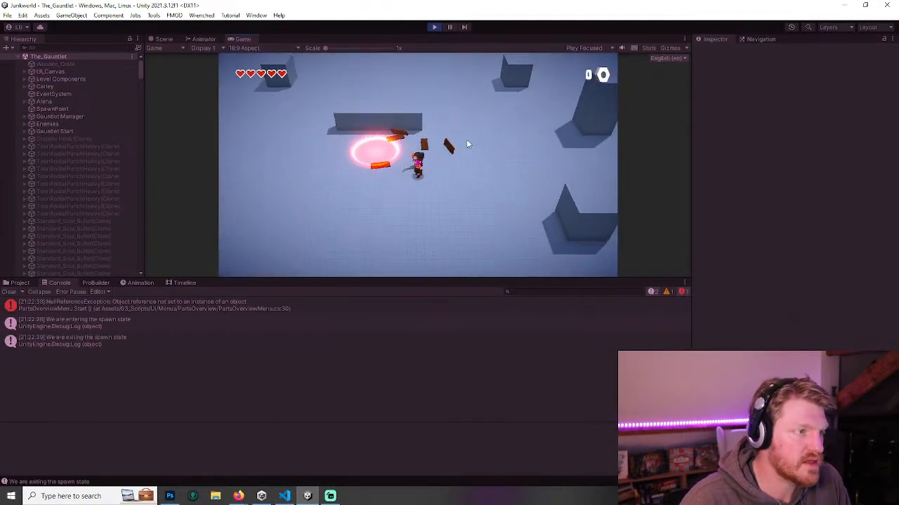
- Select PlayerData under DontDestroyOnLoad in the running scene and set its Material to 1000
{"action": "left_click", "coordinate": [19, 57]}
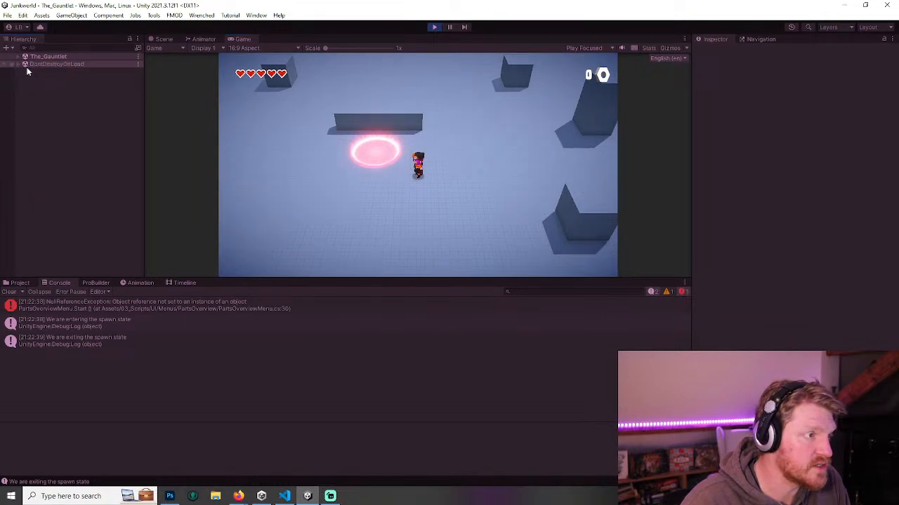
{"action": "left_click", "coordinate": [20, 65]}
{"action": "left_click", "coordinate": [51, 79]}
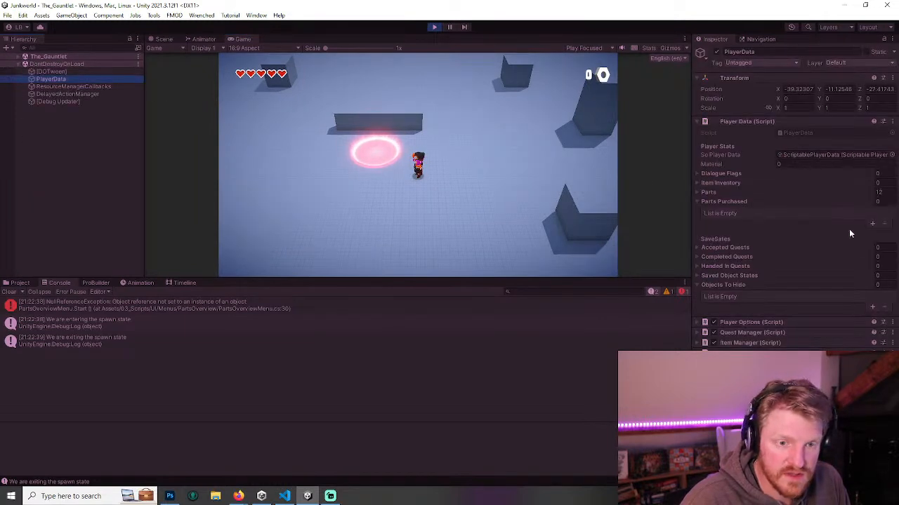
{"action": "left_click", "coordinate": [809, 164]}
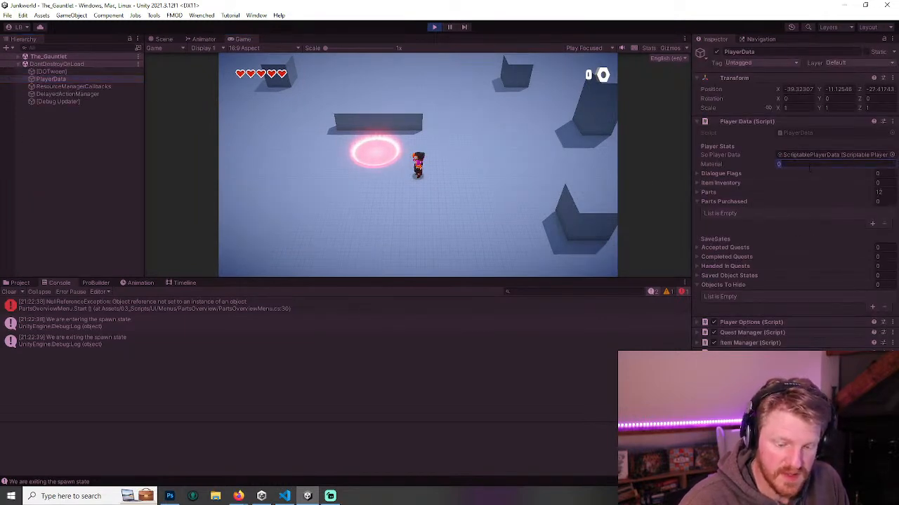
{"action": "type", "text": "1000"}
{"action": "left_click", "coordinate": [447, 177]}
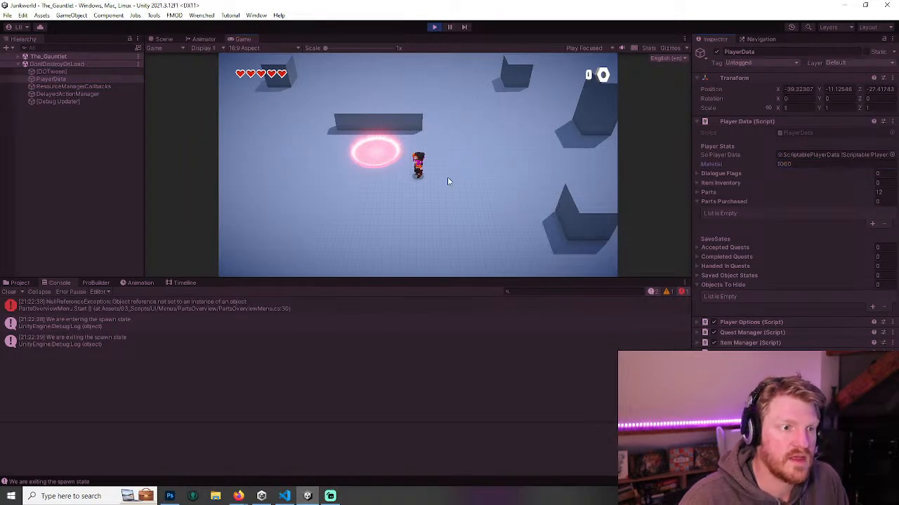
- Open the in-game menu and craft the first part, Valve Capacitor, on the parts page
{"action": "key", "text": "Escape"}
{"action": "key", "text": "e"}
{"action": "key", "text": "e"}
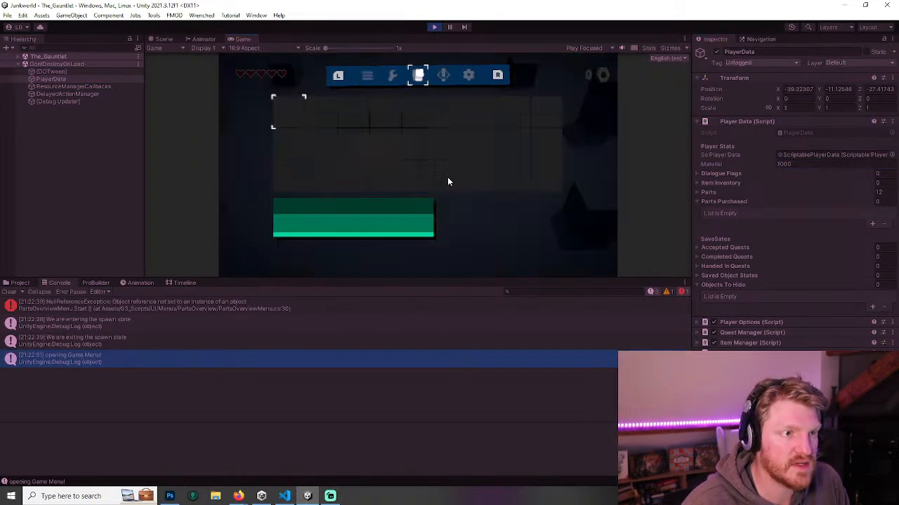
{"action": "key", "text": "q"}
{"action": "key", "text": "space"}
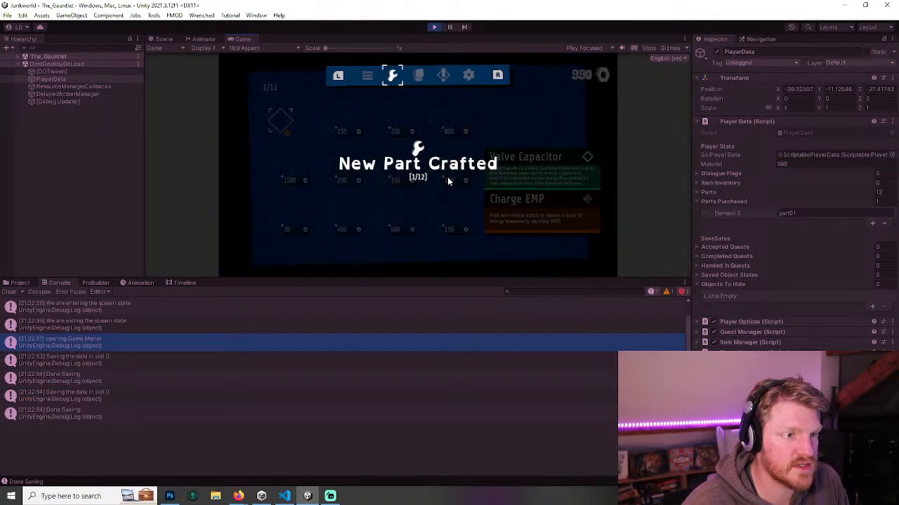
- Craft the parts costing 30, 600 and 150 material on the in-game parts page
{"action": "key", "text": "d"}
{"action": "key", "text": "s"}
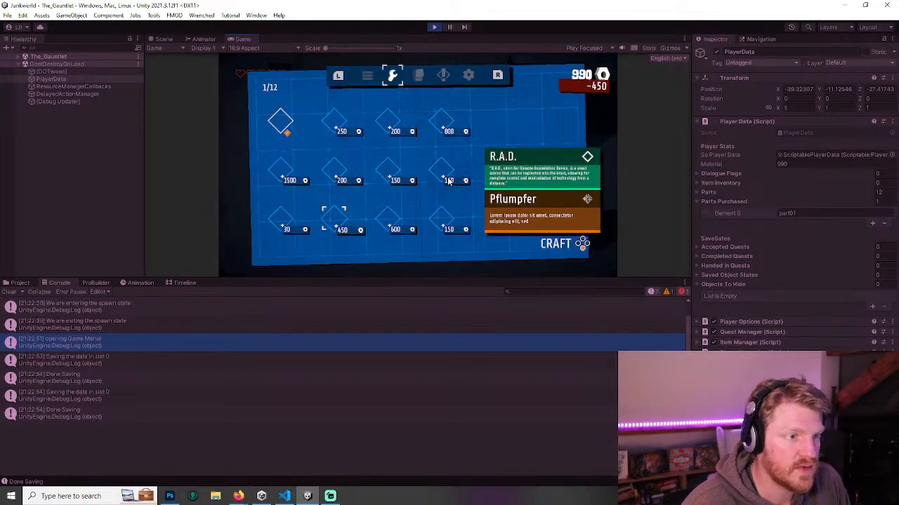
{"action": "key", "text": "a"}
{"action": "key", "text": "space"}
{"action": "key", "text": "d"}
{"action": "key", "text": "d"}
{"action": "key", "text": "space"}
{"action": "key", "text": "d"}
{"action": "key", "text": "space"}
{"action": "key", "text": "a"}
- Check the percentage on the in-game parts overview page and stop the game
{"action": "key", "text": "e"}
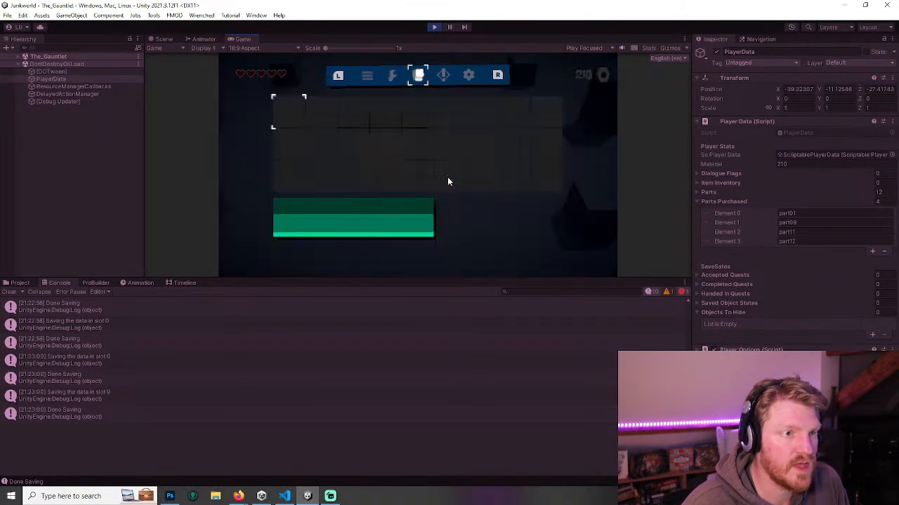
{"action": "key", "text": "e"}
{"action": "key", "text": "e"}
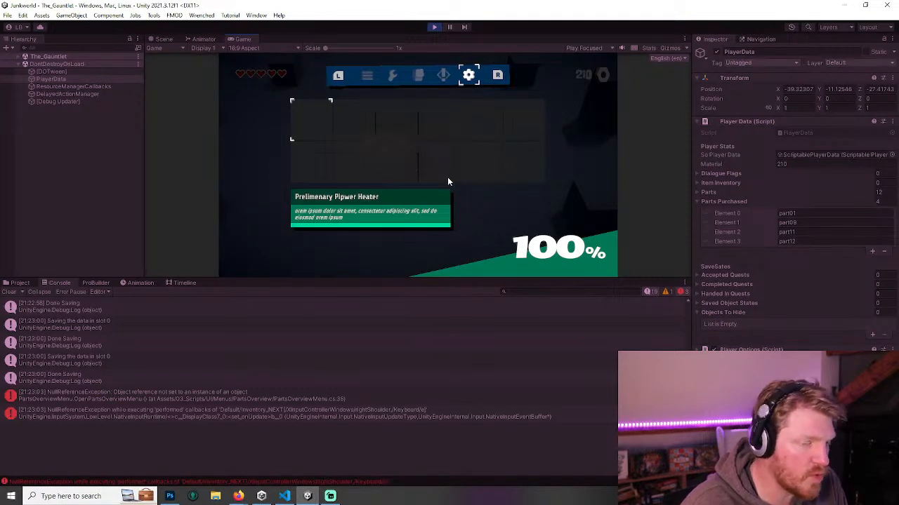
{"action": "left_click", "coordinate": [433, 27]}
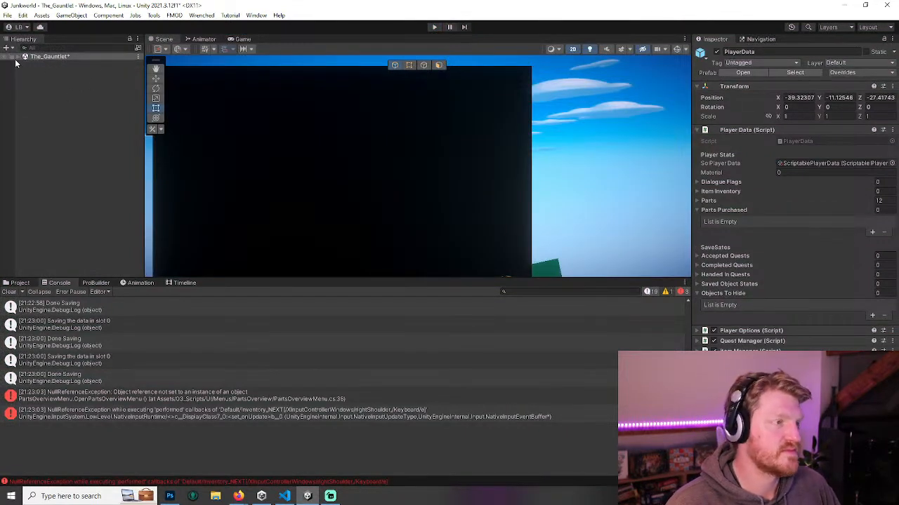
- In the UI_Canvas prefab, assign the PercentageTextfield object to the Percentage Textfield reference of Parts Overview's script
{"action": "left_click", "coordinate": [19, 56]}
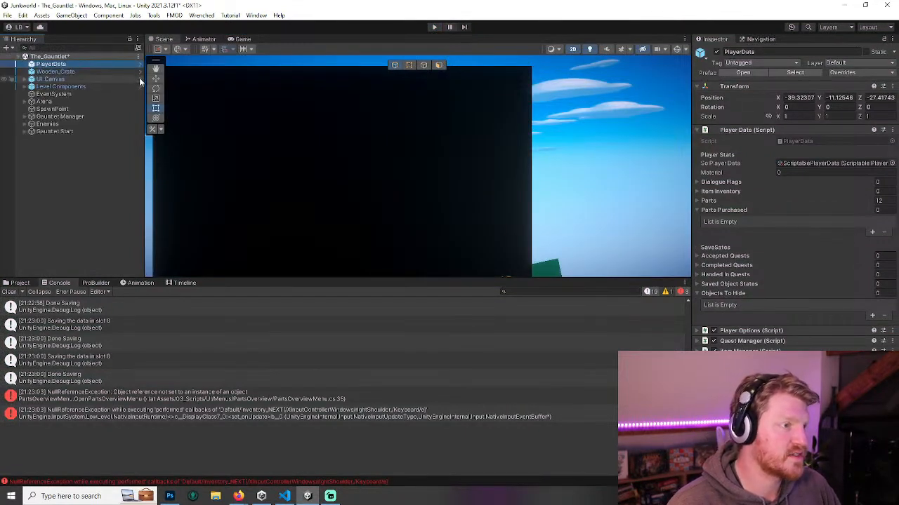
{"action": "left_click", "coordinate": [139, 78]}
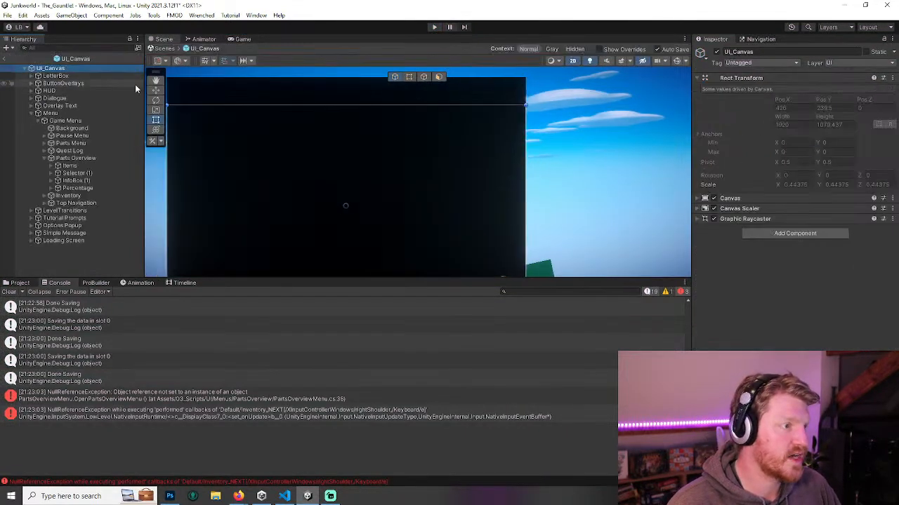
{"action": "left_click", "coordinate": [70, 158]}
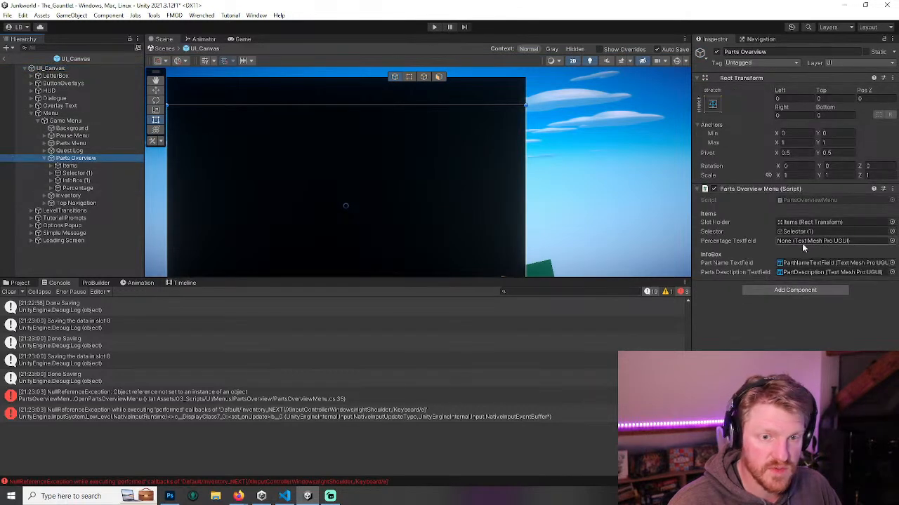
{"action": "left_click", "coordinate": [52, 188]}
{"action": "left_click_drag", "start_coordinate": [76, 203], "coordinate": [832, 240]}
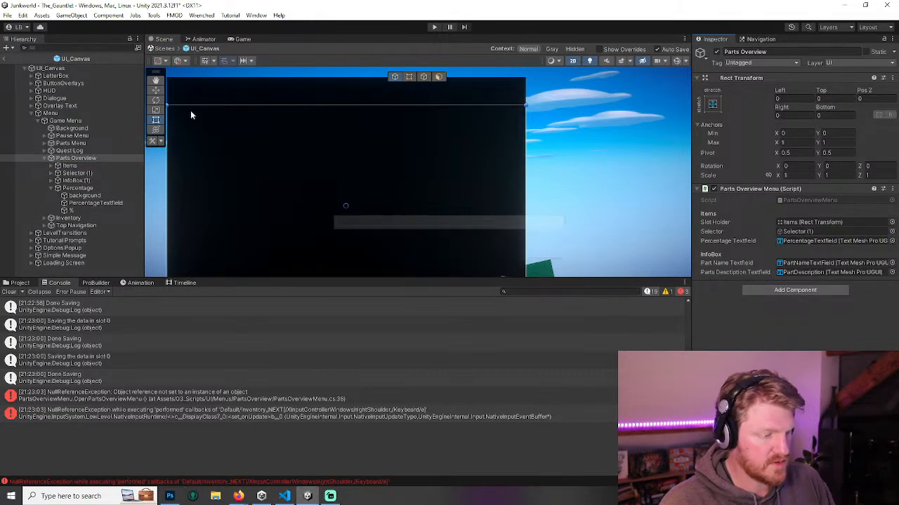
- Run the game again and set PlayerData's Material to 1000
{"action": "left_click", "coordinate": [433, 27]}
{"action": "left_click", "coordinate": [433, 28]}
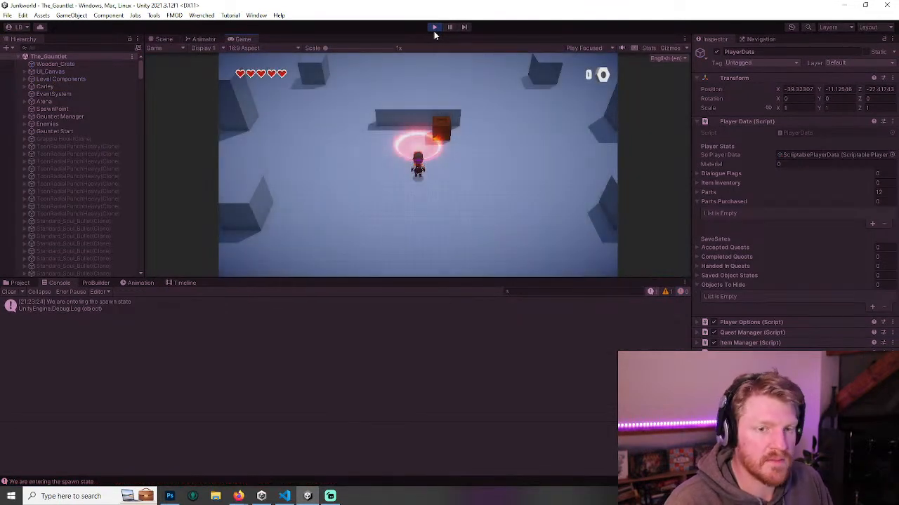
{"action": "left_click", "coordinate": [810, 164]}
{"action": "type", "text": "1000"}
{"action": "left_click", "coordinate": [483, 187]}
- Open the in-game menu and check the percentage on the parts overview page
{"action": "key", "text": "Escape"}
{"action": "key", "text": "e"}
{"action": "key", "text": "e"}
{"action": "key", "text": "e"}
{"action": "key", "text": "e"}
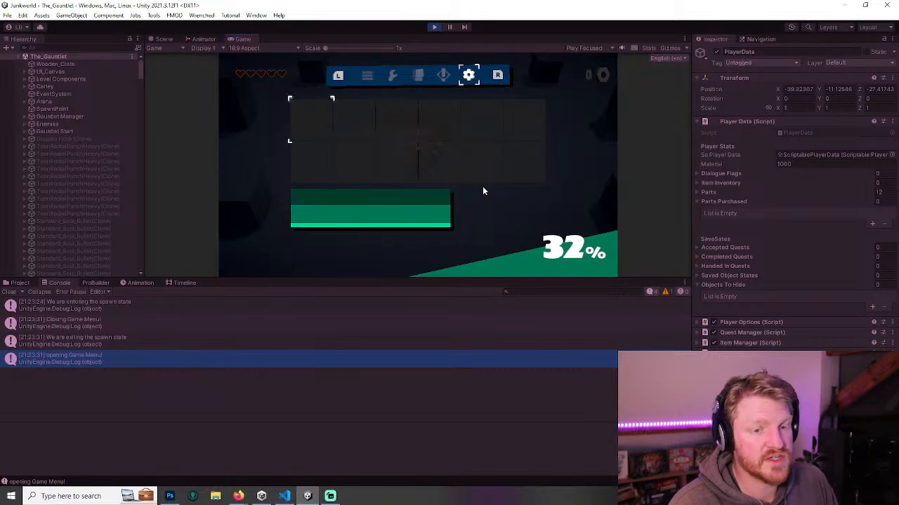
- Craft the part costing 10 material, check PlayerData's Parts and Parts Purchased lists, and recheck the parts overview percentage
{"action": "key", "text": "q"}
{"action": "key", "text": "q"}
{"action": "key", "text": "q"}
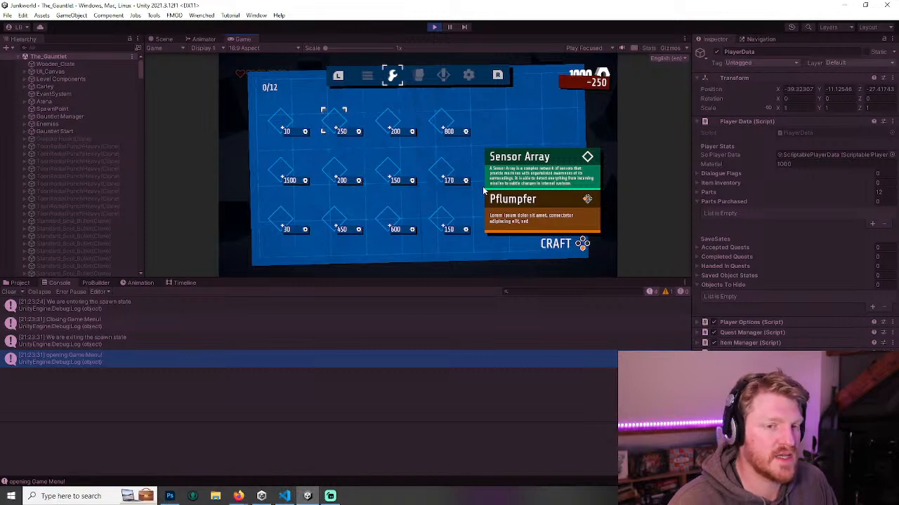
{"action": "left_click", "coordinate": [697, 192]}
{"action": "left_click", "coordinate": [697, 193]}
{"action": "left_click", "coordinate": [696, 202]}
{"action": "left_click", "coordinate": [696, 202]}
{"action": "left_click", "coordinate": [696, 202]}
{"action": "left_click", "coordinate": [696, 202]}
{"action": "left_click", "coordinate": [696, 202]}
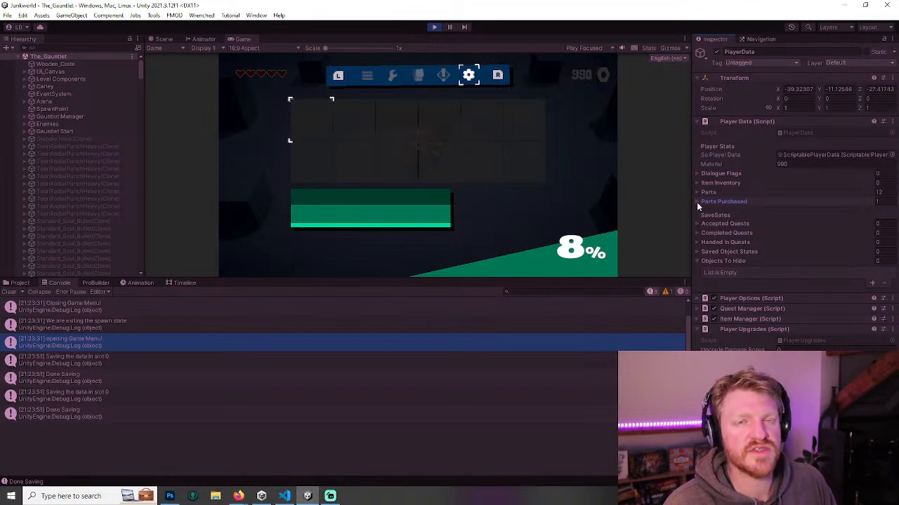
- Return to the in-game parts page and craft the parts costing 30 and 600 material
{"action": "key", "text": "q"}
{"action": "key", "text": "e"}
{"action": "key", "text": "q"}
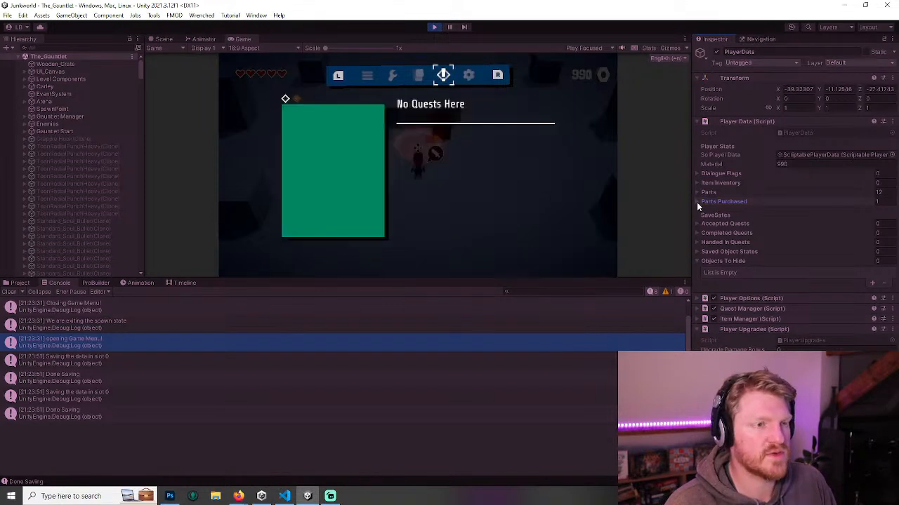
{"action": "key", "text": "q"}
{"action": "key", "text": "q"}
{"action": "key", "text": "e"}
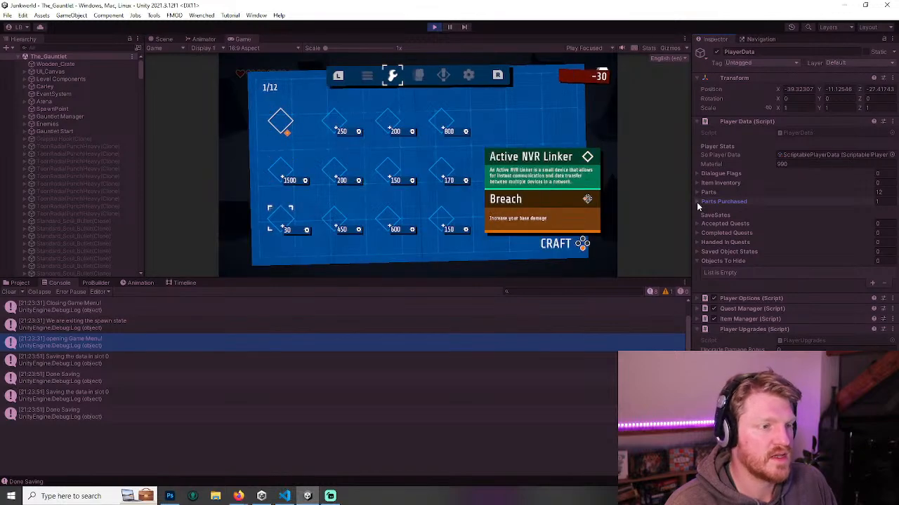
{"action": "key", "text": "Return"}
{"action": "key", "text": "Right"}
{"action": "key", "text": "Right"}
{"action": "key", "text": "Return"}
{"action": "key", "text": "Left"}
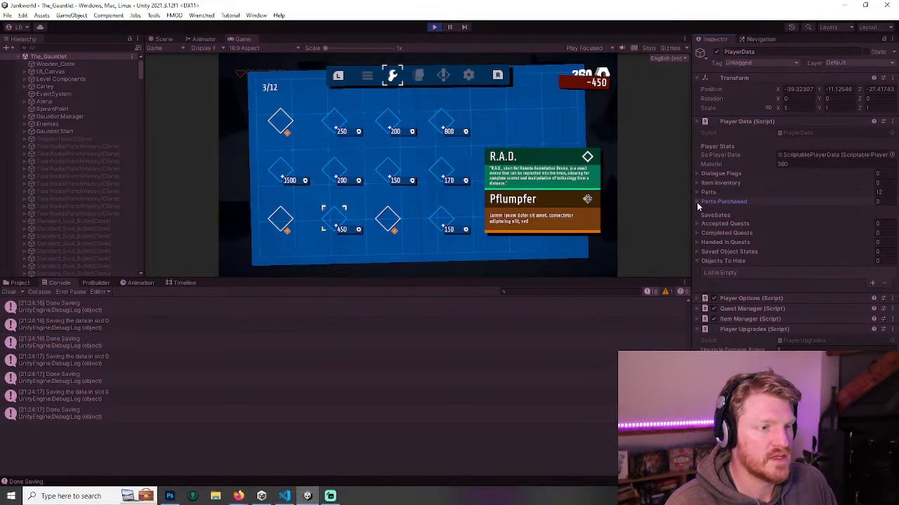
- Craft the Air Core Solenoid part costing 150 material and check the percentage on the parts overview page
{"action": "key", "text": "Right"}
{"action": "key", "text": "Right"}
{"action": "key", "text": "Return"}
{"action": "key", "text": "e"}
{"action": "key", "text": "e"}
{"action": "key", "text": "e"}
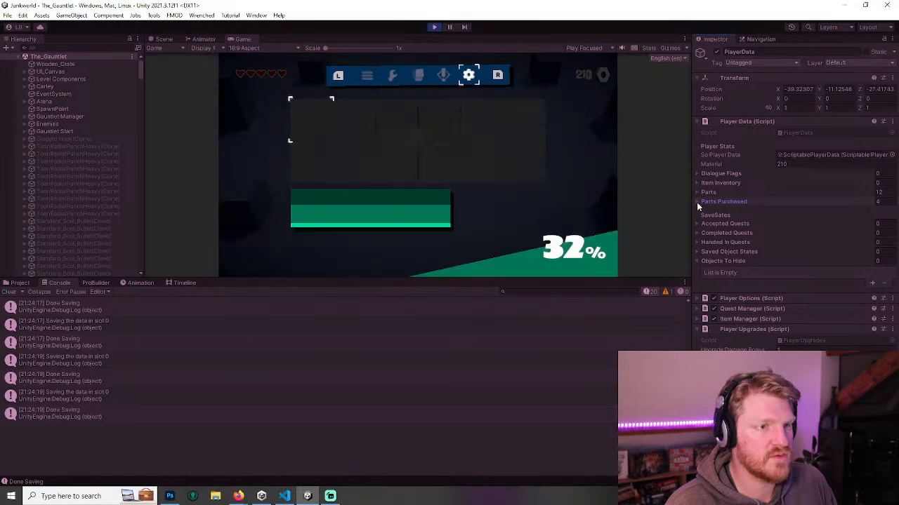
- Return to the in-game parts page, select the 450-material R.A.D. part, and recheck the parts overview page
{"action": "key", "text": "q"}
{"action": "key", "text": "q"}
{"action": "key", "text": "q"}
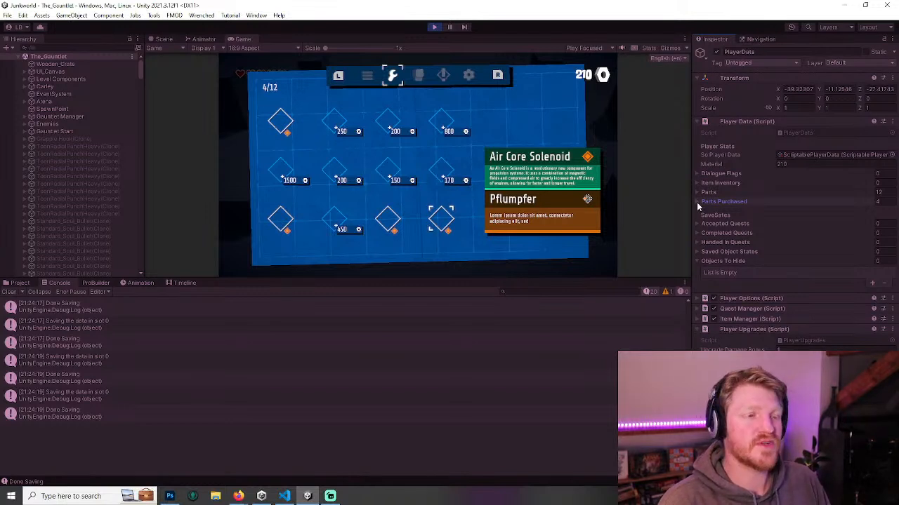
{"action": "key", "text": "Left"}
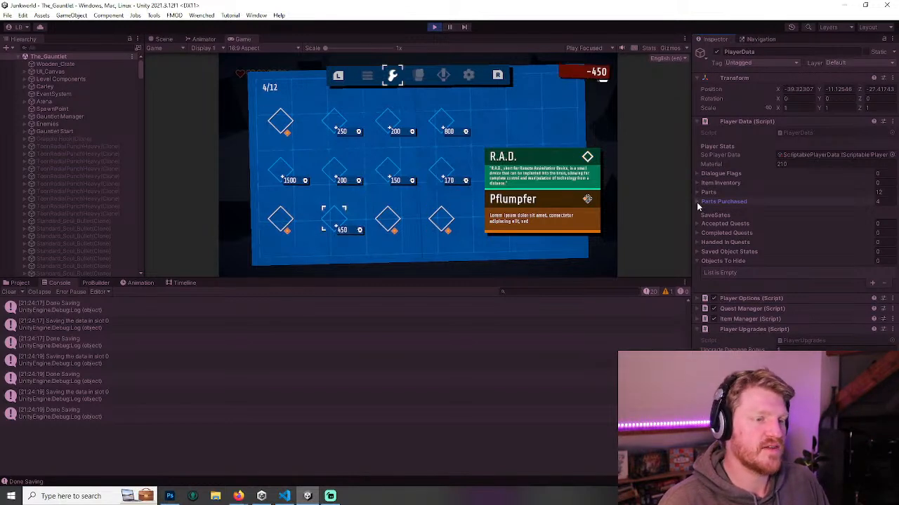
{"action": "key", "text": "e"}
{"action": "key", "text": "e"}
{"action": "key", "text": "e"}
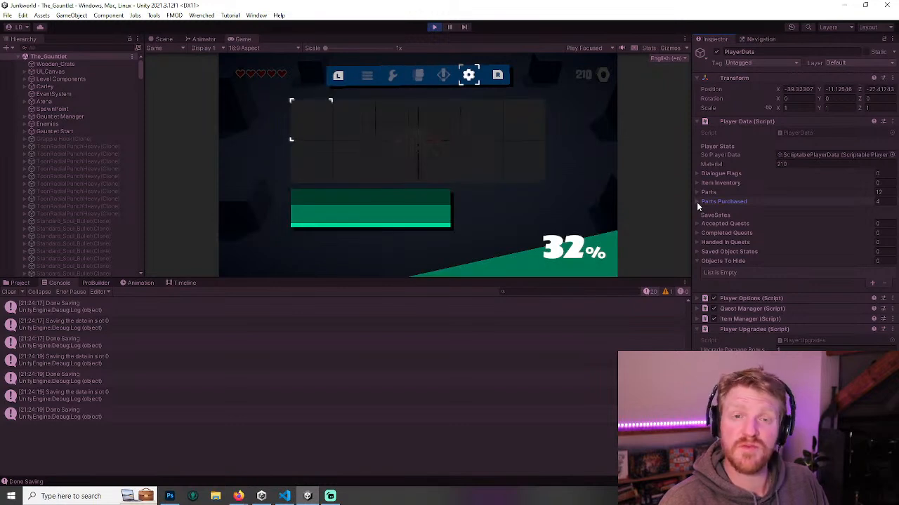
- Page through the in-game menu's pause, parts, inventory, quest log and parts overview pages to review them
{"action": "key", "text": "q"}
{"action": "key", "text": "q"}
{"action": "key", "text": "q"}
{"action": "key", "text": "q"}
{"action": "key", "text": "e"}
{"action": "key", "text": "Left"}
{"action": "key", "text": "Right"}
{"action": "key", "text": "e"}
{"action": "key", "text": "e"}
{"action": "key", "text": "e"}
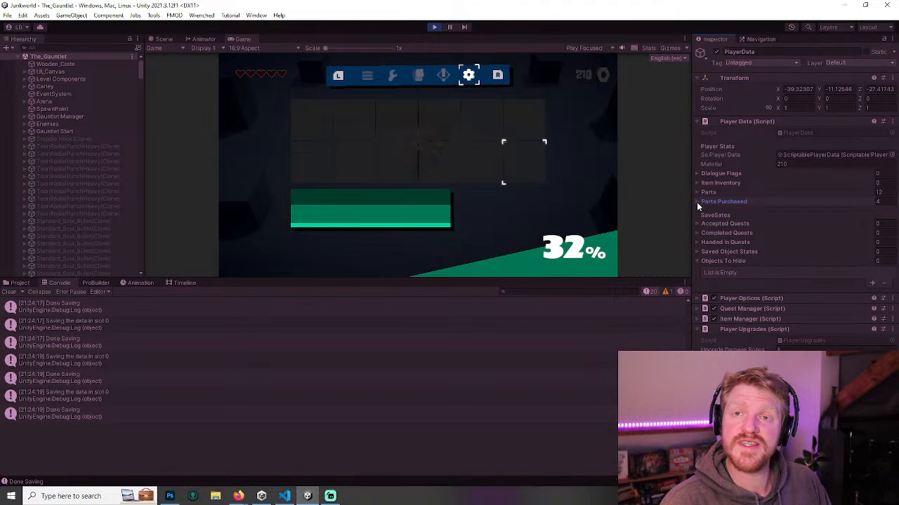
{"action": "key", "text": "q"}
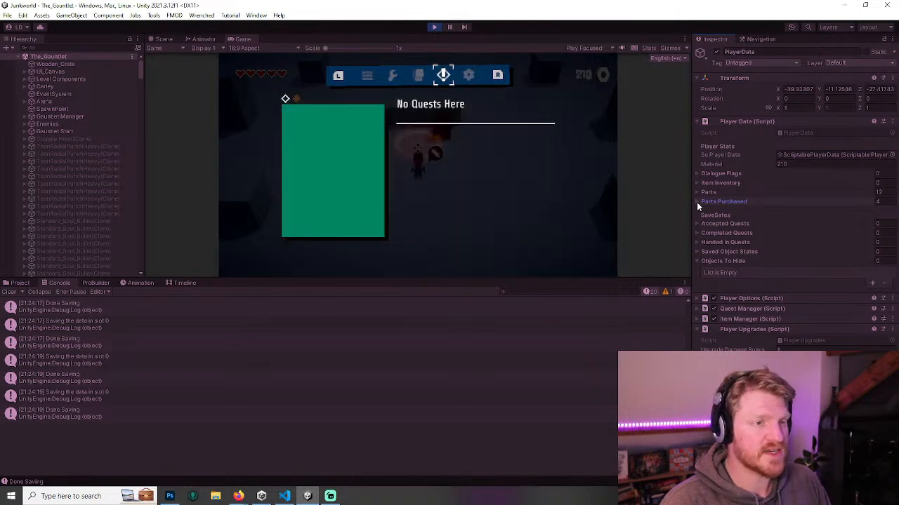
{"action": "key", "text": "e"}
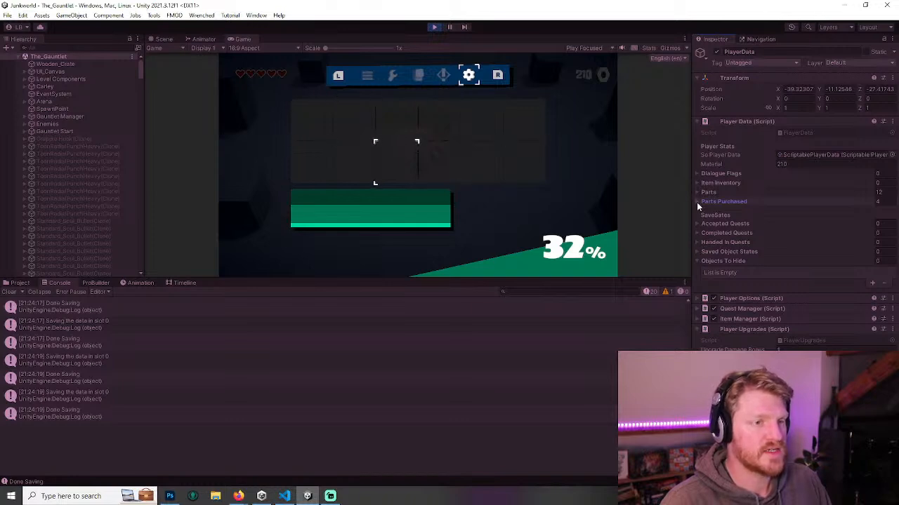
{"action": "key", "text": "q"}
{"action": "key", "text": "q"}
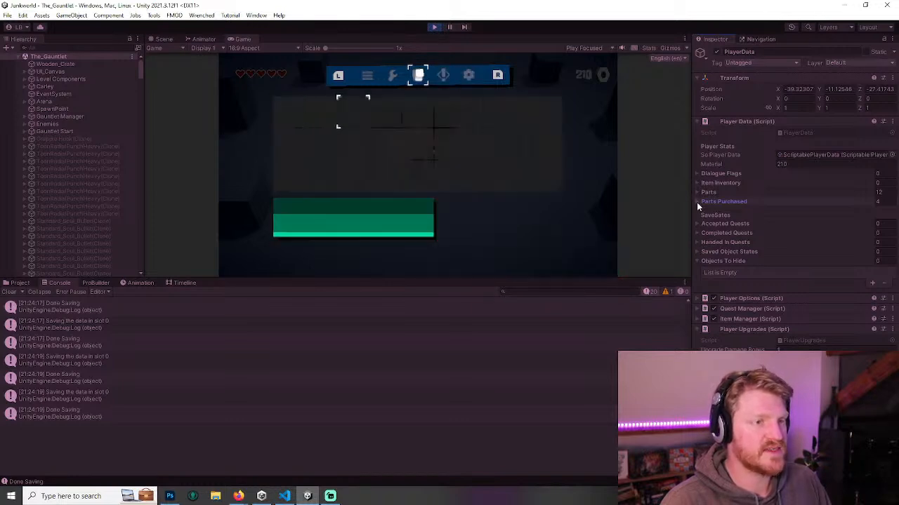
{"action": "key", "text": "e"}
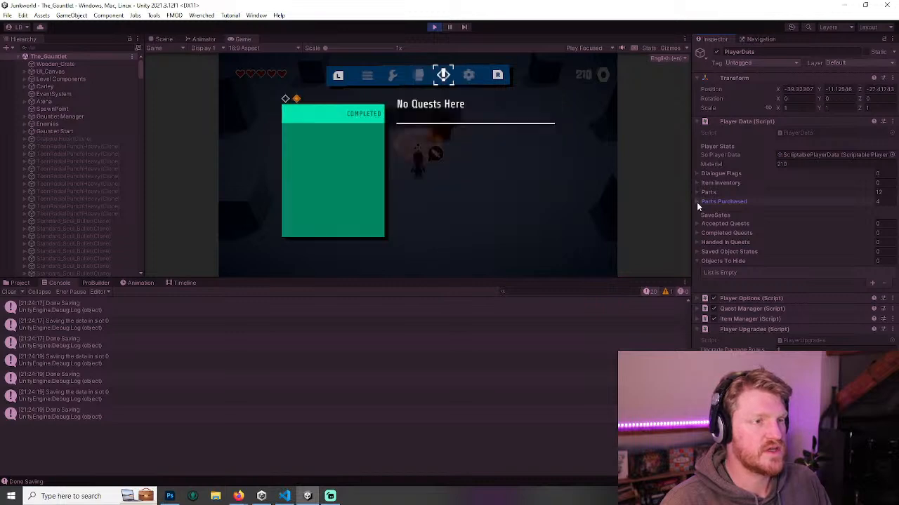
- Go to the in-game pause page, look through its Options entries, and return to the pause page
{"action": "key", "text": "q"}
{"action": "key", "text": "q"}
{"action": "key", "text": "q"}
{"action": "key", "text": "Up"}
{"action": "key", "text": "Down"}
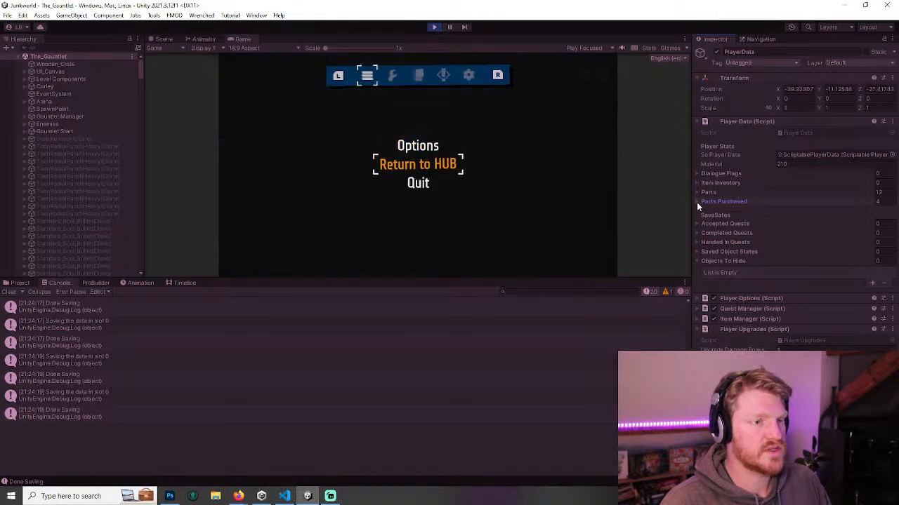
{"action": "key", "text": "Up"}
{"action": "key", "text": "Return"}
{"action": "key", "text": "Down"}
{"action": "key", "text": "Down"}
{"action": "key", "text": "Down"}
{"action": "key", "text": "Return"}
{"action": "key", "text": "Down"}
{"action": "key", "text": "Down"}
{"action": "key", "text": "Escape"}
{"action": "key", "text": "Escape"}
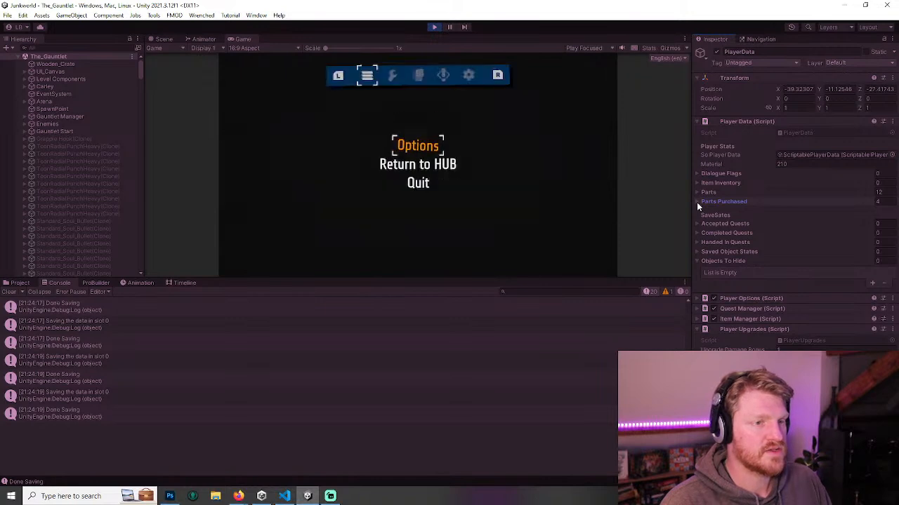
- Craft the MOSFET part costing 200 material on the in-game parts page
{"action": "key", "text": "e"}
{"action": "key", "text": "Left"}
{"action": "key", "text": "Left"}
{"action": "key", "text": "Left"}
{"action": "key", "text": "Up"}
{"action": "key", "text": "Right"}
{"action": "key", "text": "Right"}
{"action": "key", "text": "Right"}
{"action": "key", "text": "Left"}
{"action": "key", "text": "Up"}
{"action": "key", "text": "Return"}
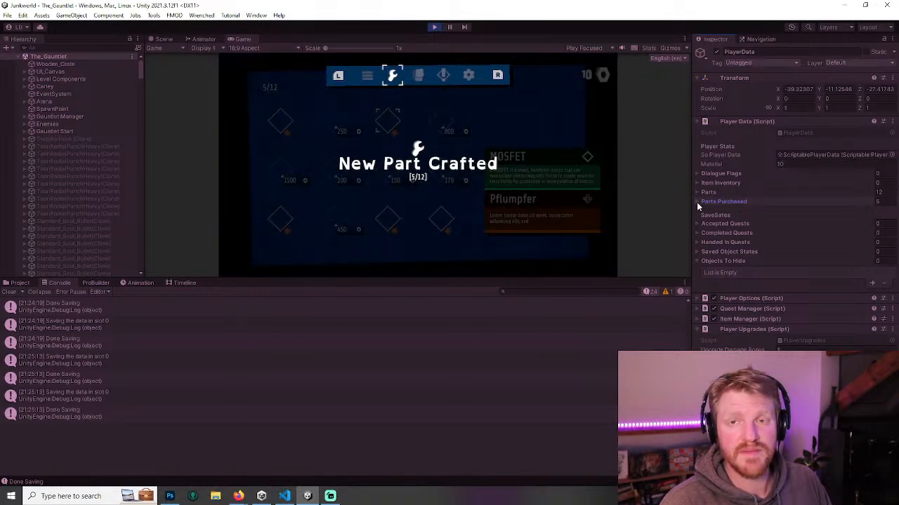
- Browse the remaining uncrafted parts and check the percentage on the parts overview page
{"action": "key", "text": "Down"}
{"action": "key", "text": "Left"}
{"action": "key", "text": "Up"}
{"action": "key", "text": "Down"}
{"action": "key", "text": "Right"}
{"action": "key", "text": "Right"}
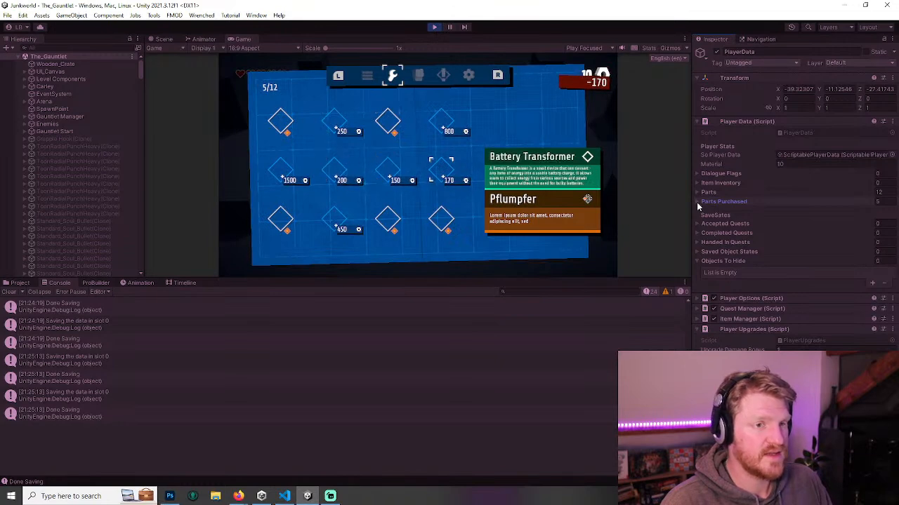
{"action": "key", "text": "e"}
{"action": "key", "text": "e"}
{"action": "key", "text": "e"}
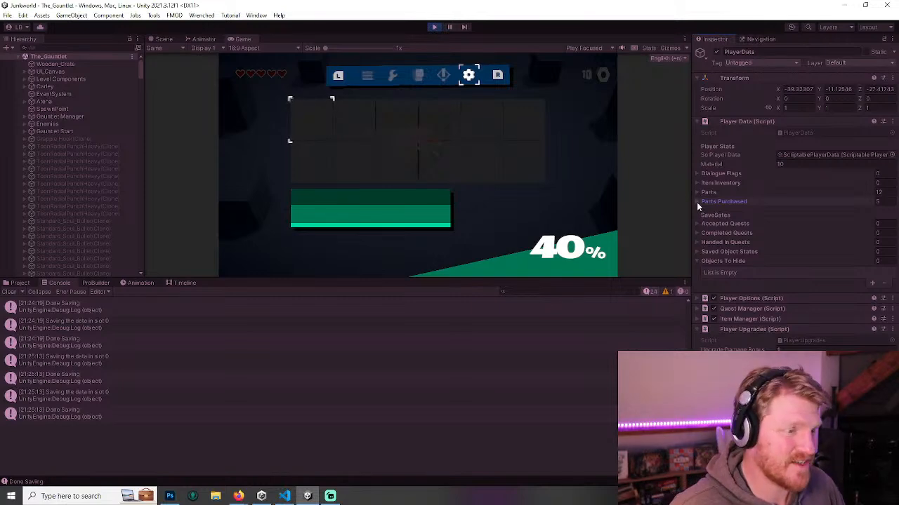
- Stop the game and collapse PlayerData's Player Upgrades and Player Data components
{"action": "left_click", "coordinate": [434, 27]}
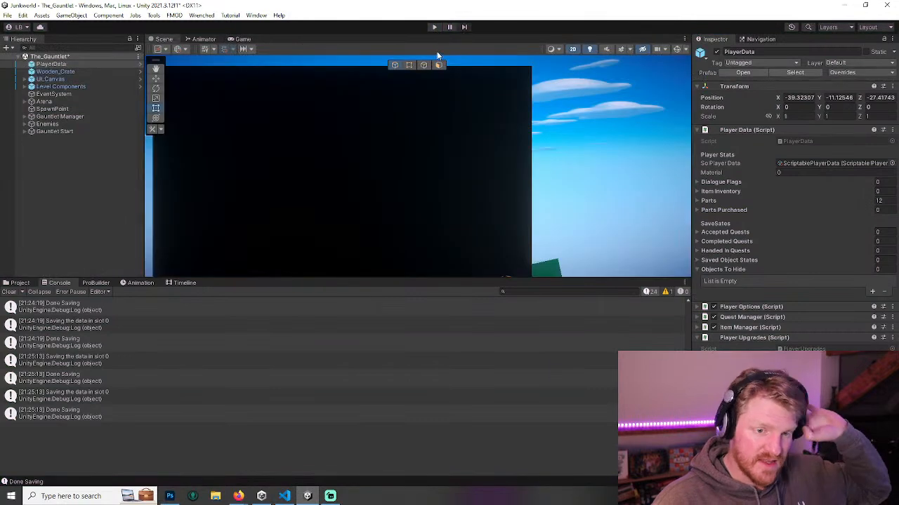
{"action": "left_click", "coordinate": [695, 336]}
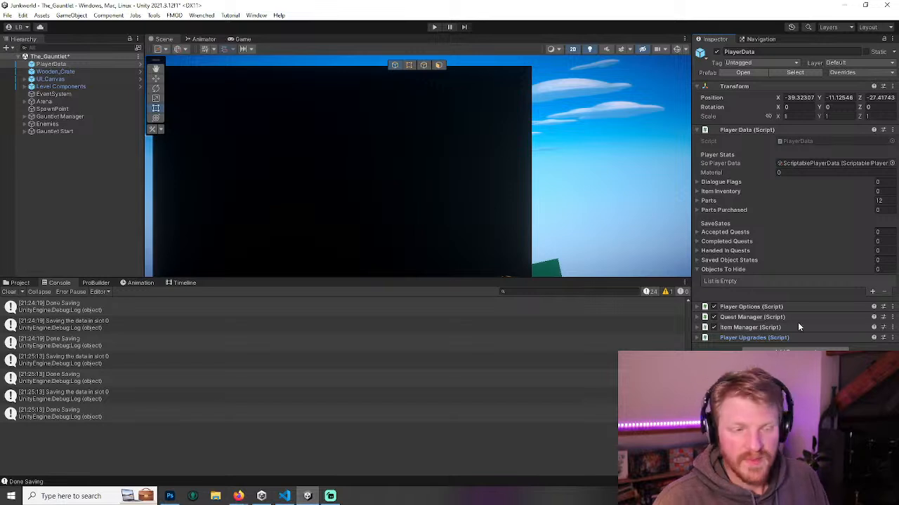
{"action": "left_click", "coordinate": [698, 130]}
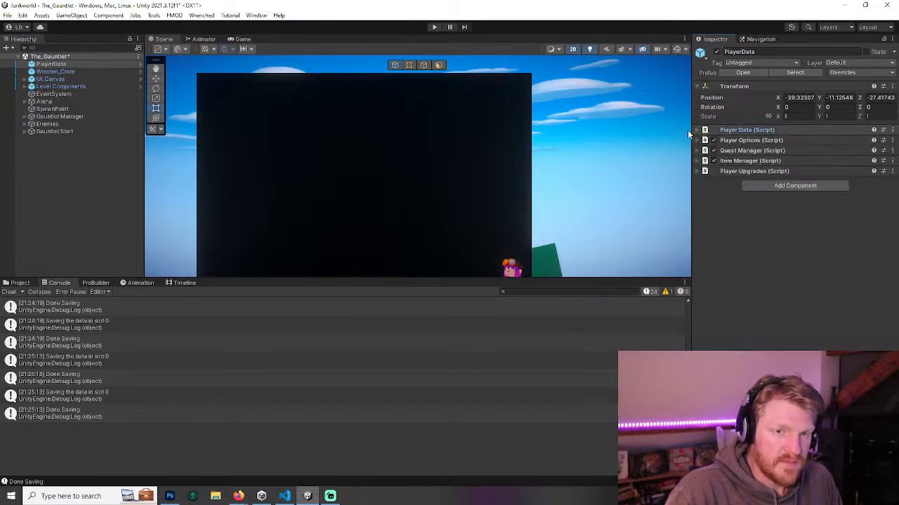
{"action": "middle_click_drag", "start_coordinate": [395, 161], "coordinate": [435, 140]}
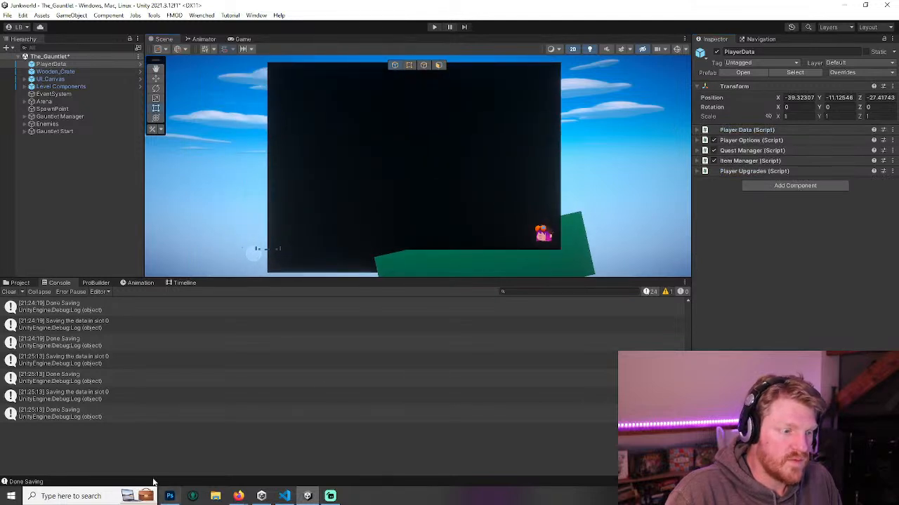
- Switch to Photoshop and examine the blue inventory mockup in CraftMenu_V2.psd
{"action": "left_click", "coordinate": [171, 497]}
{"action": "scroll", "coordinate": [527, 209], "scroll_direction": "down", "scroll_amount": 2}
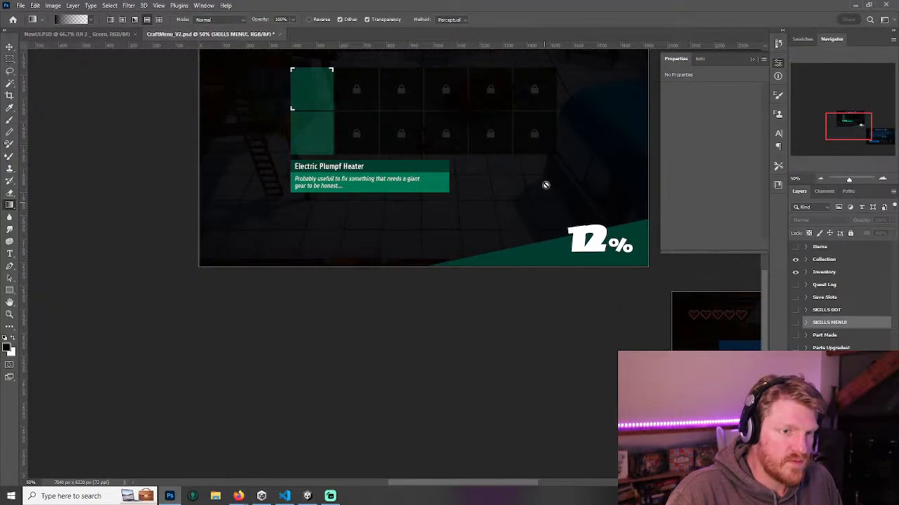
{"action": "scroll", "coordinate": [821, 135], "scroll_direction": "up", "scroll_amount": 1}
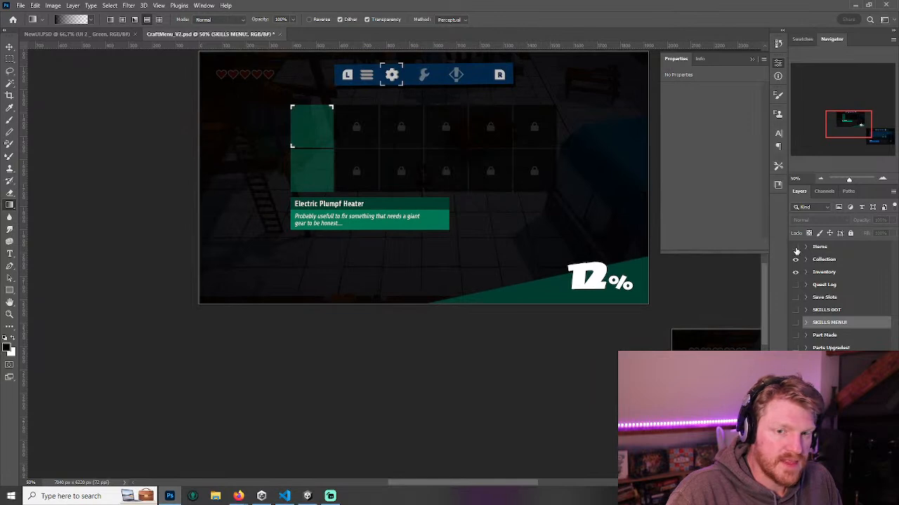
{"action": "left_click_drag", "start_coordinate": [846, 126], "coordinate": [877, 139]}
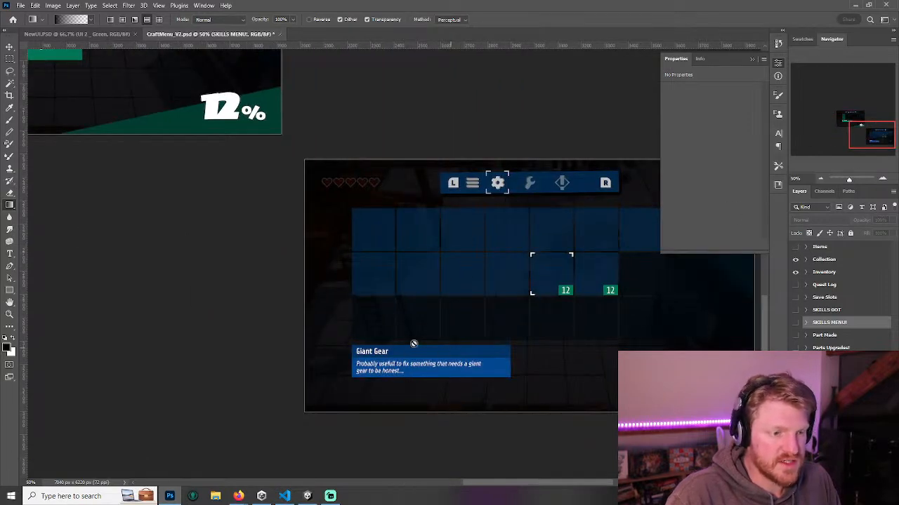
- Switch back to Unity, open the UI_Canvas prefab, collapse Parts Overview and expand the Inventory object
{"action": "left_click", "coordinate": [306, 497]}
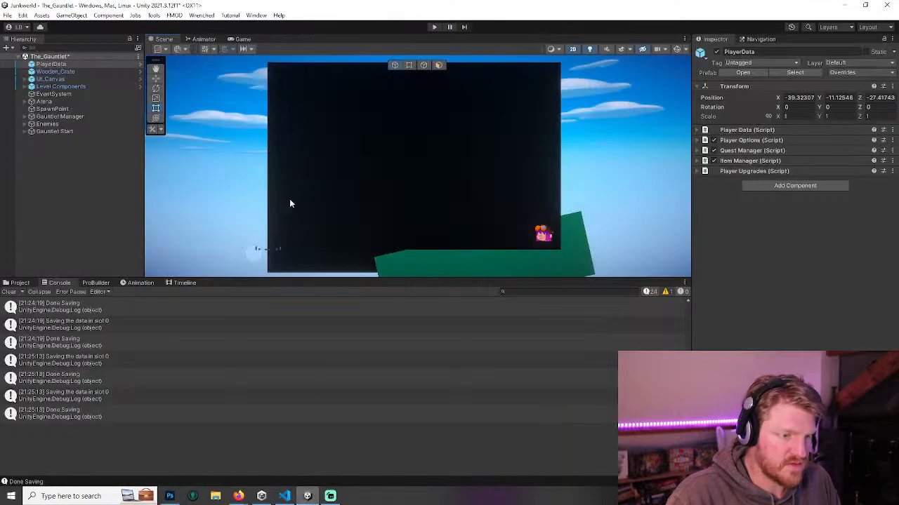
{"action": "left_click", "coordinate": [138, 79]}
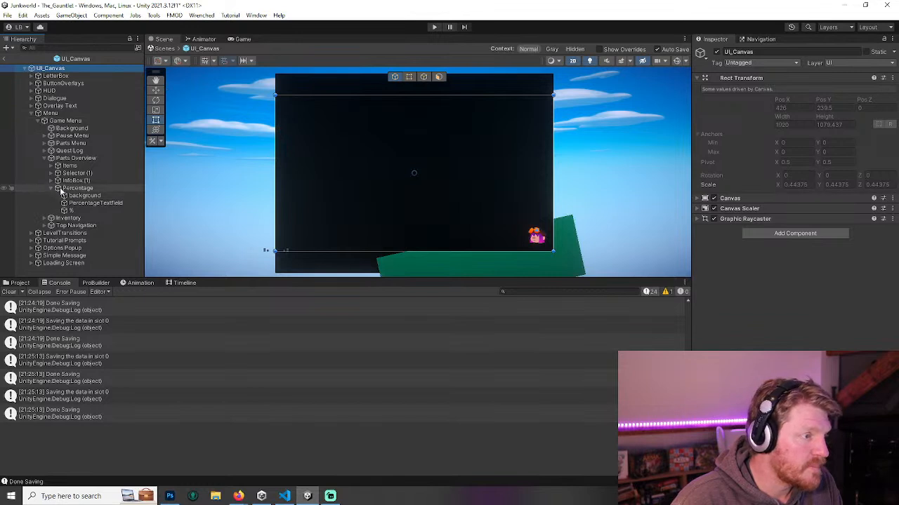
{"action": "left_click", "coordinate": [52, 188]}
{"action": "left_click", "coordinate": [49, 158]}
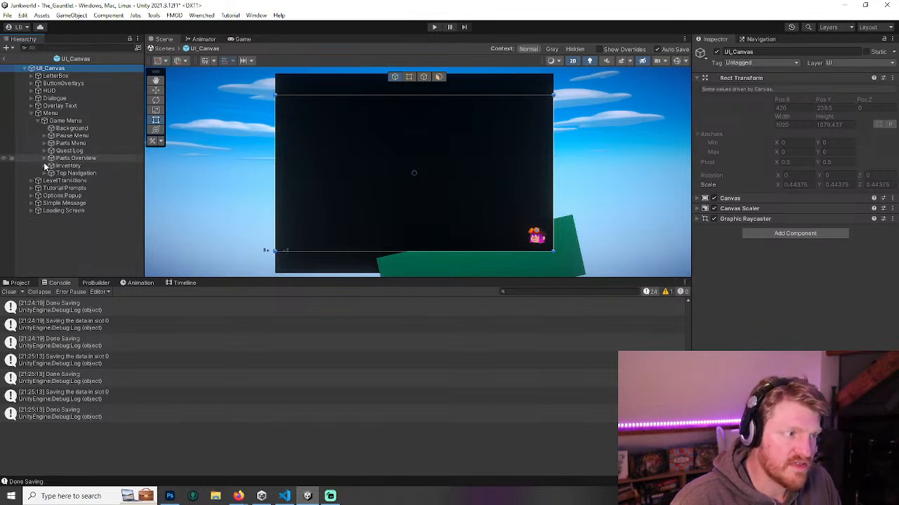
{"action": "left_click", "coordinate": [44, 166]}
- Hide Loading Screen, Simple Message, Options Popup, Tutorial Prompts and LevelTransitions in the scene view
{"action": "left_click", "coordinate": [3, 241]}
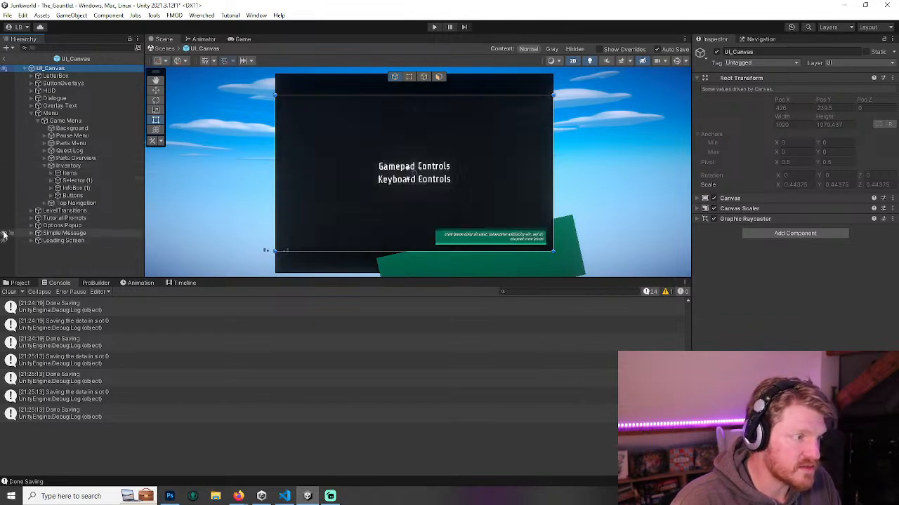
{"action": "left_click", "coordinate": [3, 234]}
{"action": "left_click", "coordinate": [4, 225]}
{"action": "left_click", "coordinate": [3, 218]}
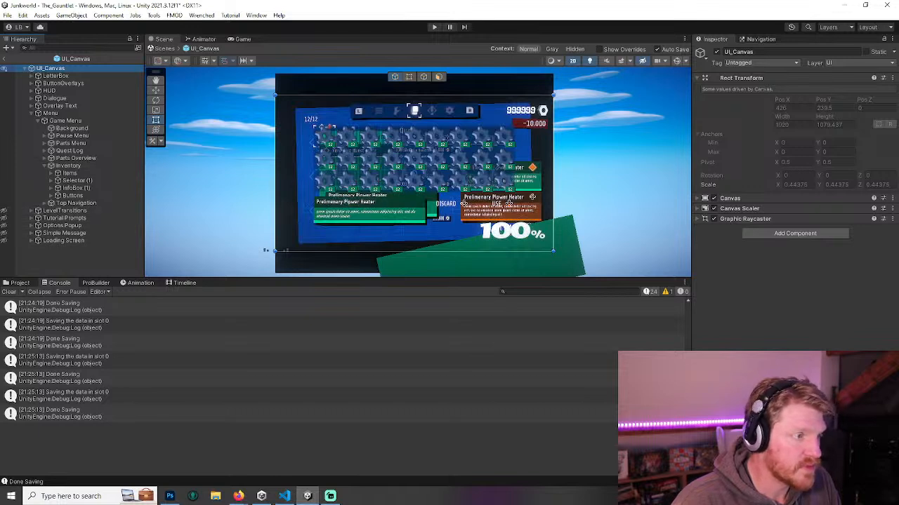
- Hide Pause Menu, Parts Menu, Quest Log and Parts Overview in the scene, and frame the Inventory's info box
{"action": "left_click", "coordinate": [4, 130]}
{"action": "left_click", "coordinate": [4, 130]}
{"action": "left_click", "coordinate": [3, 136]}
{"action": "left_click", "coordinate": [4, 144]}
{"action": "left_click", "coordinate": [4, 150]}
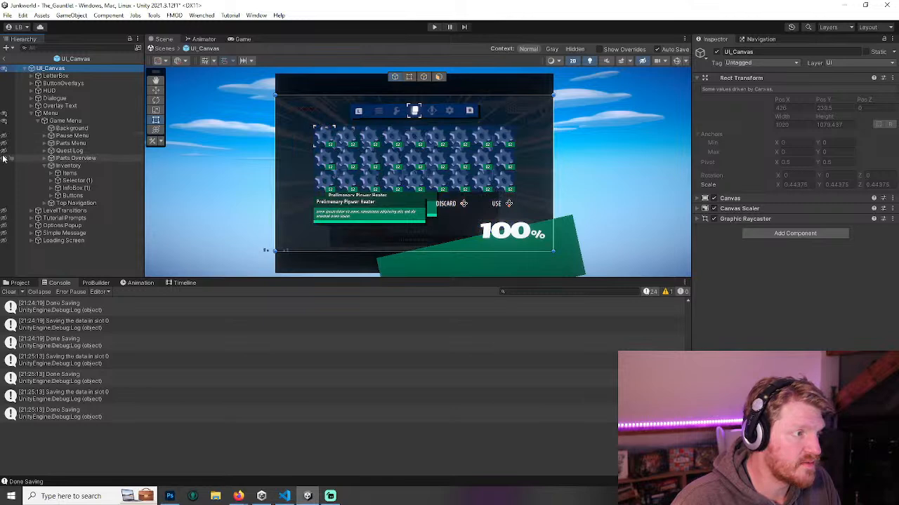
{"action": "left_click", "coordinate": [4, 158]}
{"action": "scroll", "coordinate": [463, 197], "scroll_direction": "up", "scroll_amount": 5}
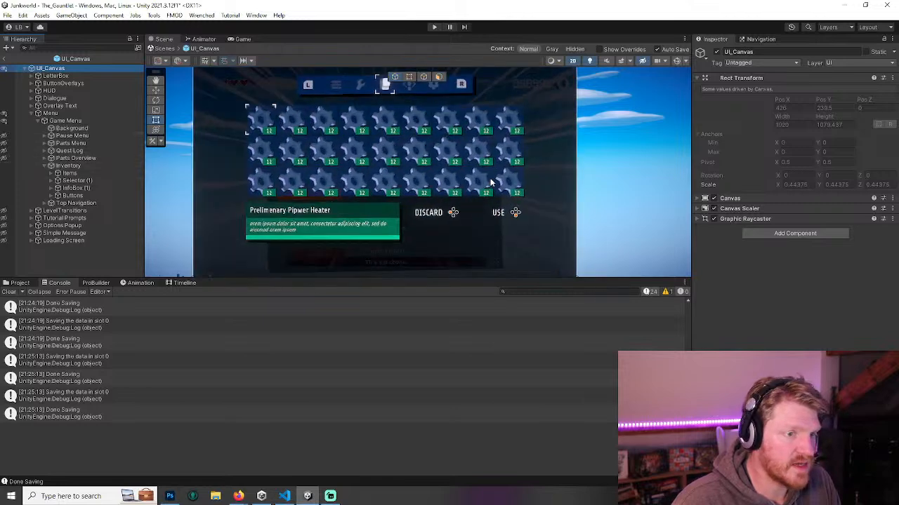
{"action": "scroll", "coordinate": [477, 211], "scroll_direction": "up", "scroll_amount": 3}
{"action": "middle_click_drag", "start_coordinate": [476, 235], "coordinate": [457, 195]}
{"action": "middle_click_drag", "start_coordinate": [428, 160], "coordinate": [476, 99]}
{"action": "scroll", "coordinate": [459, 139], "scroll_direction": "up", "scroll_amount": 6}
{"action": "mouse_move", "coordinate": [381, 139]}
{"action": "middle_mouse_down"}
{"action": "mouse_move", "coordinate": [389, 165]}
{"action": "mouse_move", "coordinate": [396, 139]}
{"action": "mouse_move", "coordinate": [366, 132]}
{"action": "middle_mouse_up"}
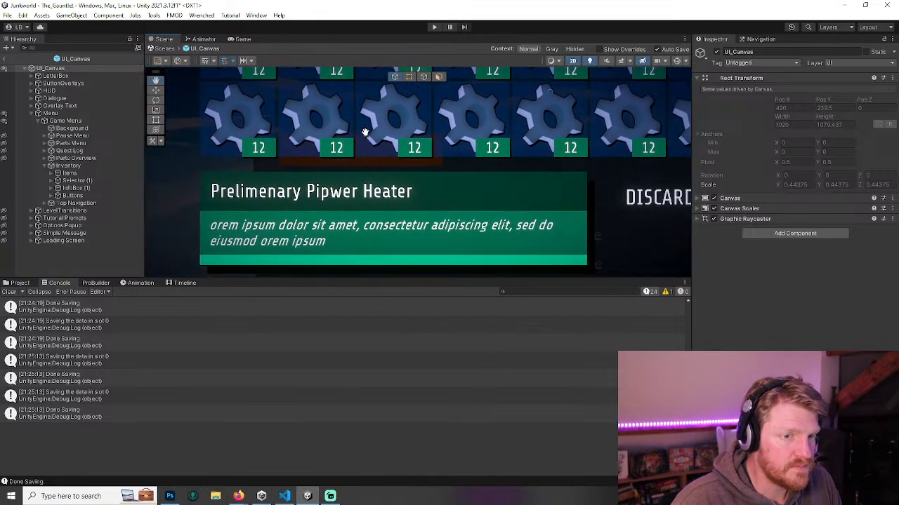
- Move the Photoshop window with the inventory mockup to the other monitor and return to the Unity scene
{"action": "left_click", "coordinate": [169, 497]}
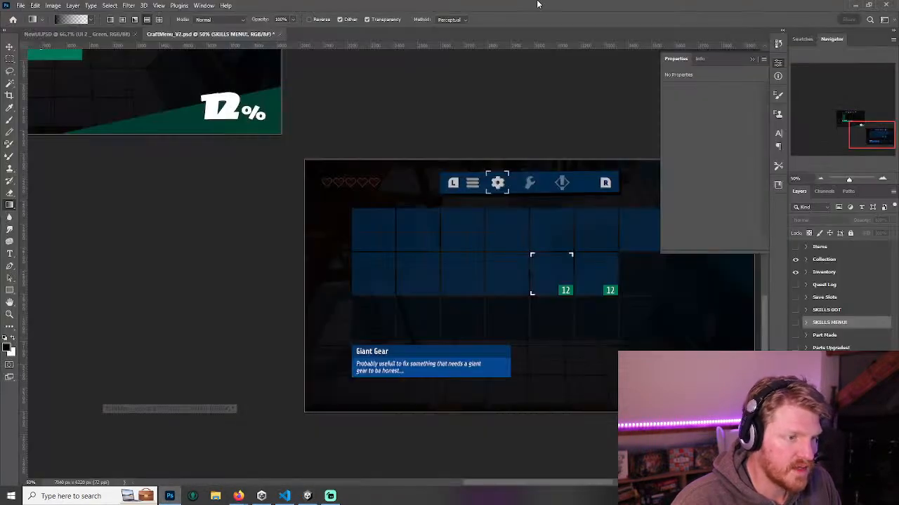
{"action": "left_click_drag", "start_coordinate": [577, 8], "coordinate": [0, 7]}
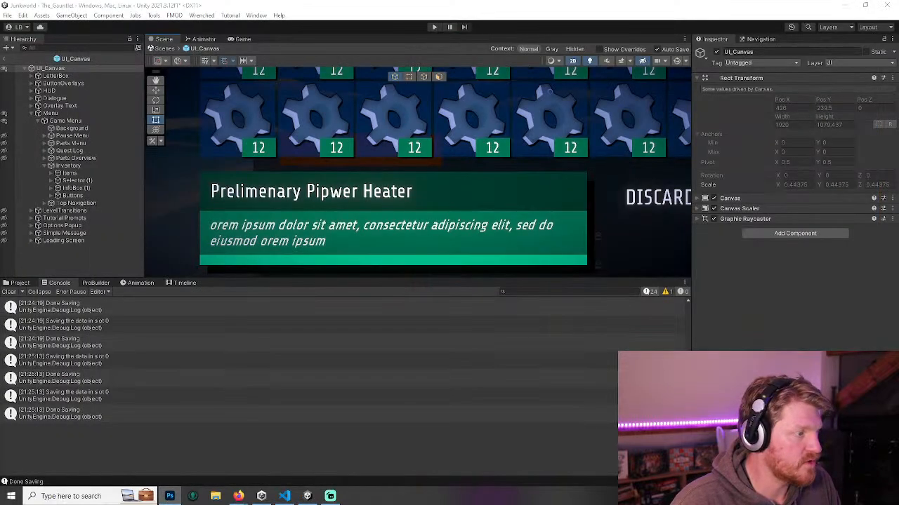
{"action": "left_click", "coordinate": [446, 191]}
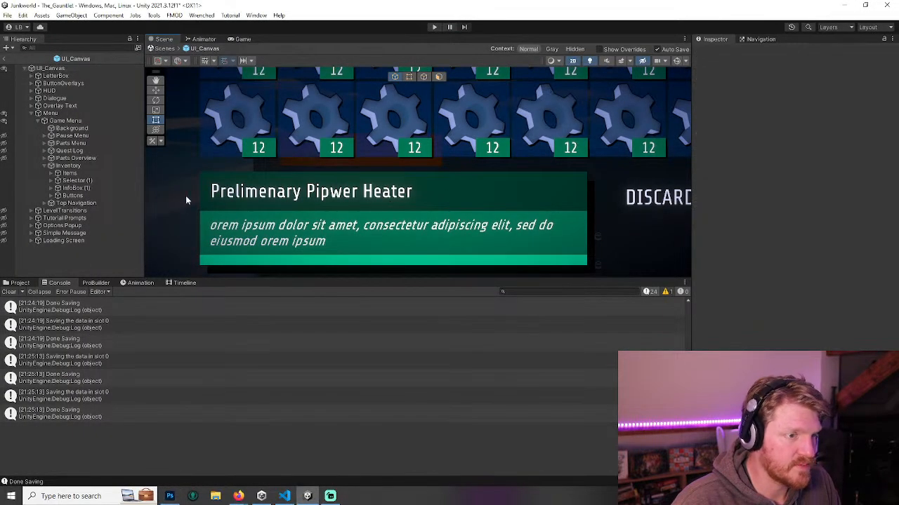
- Expand InfoBox (1) and its Background, and recolor the description panel Image with the blue sampled from the mockup
{"action": "left_click", "coordinate": [51, 188]}
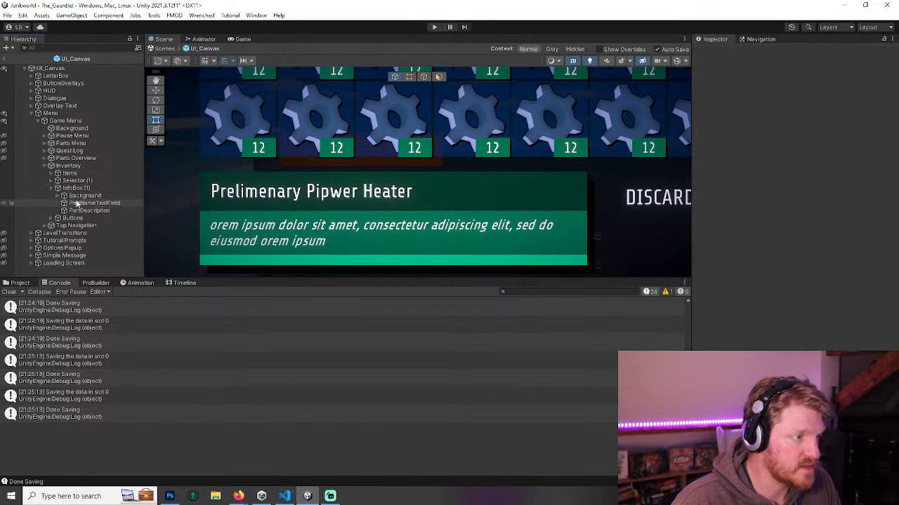
{"action": "left_click", "coordinate": [63, 195]}
{"action": "left_click", "coordinate": [87, 203]}
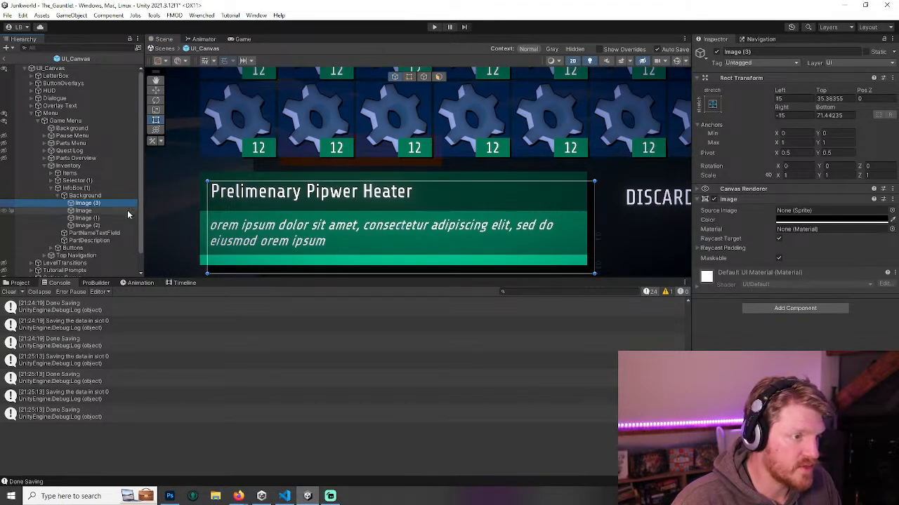
{"action": "left_click", "coordinate": [83, 210]}
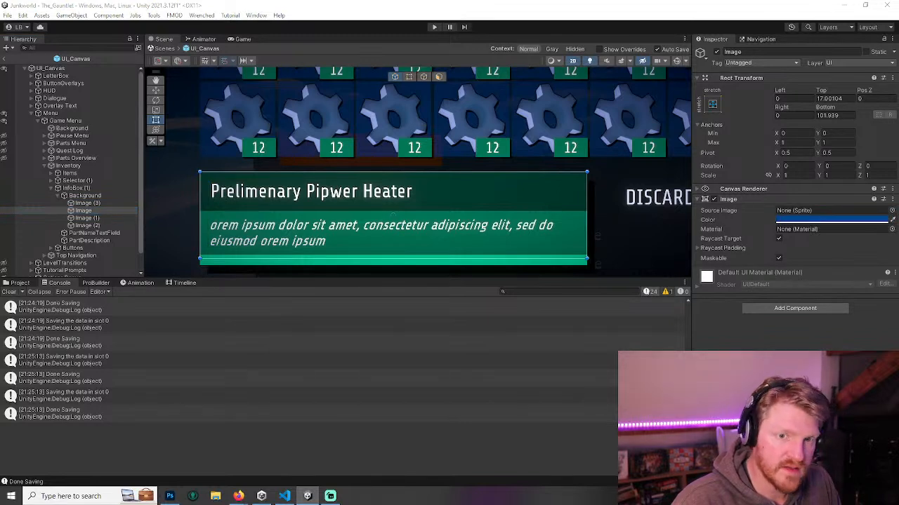
{"action": "left_click", "coordinate": [686, 311]}
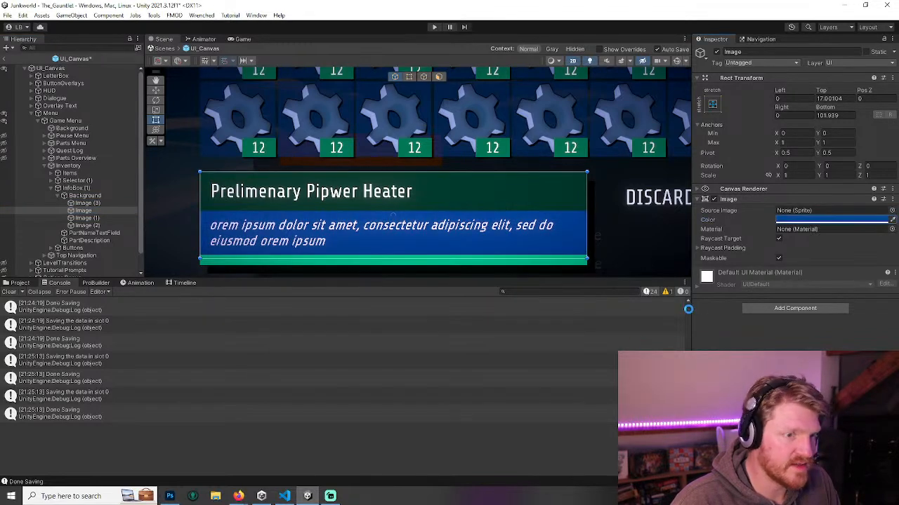
- Recolor Image (1), the info box's title panel, with the darker blue sampled from the mockup
{"action": "left_click", "coordinate": [85, 218]}
{"action": "left_click", "coordinate": [893, 219]}
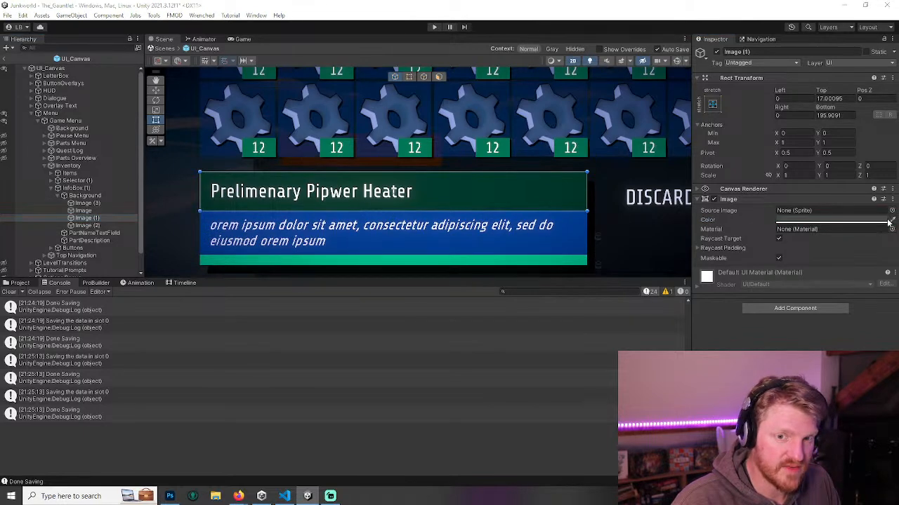
{"action": "left_click", "coordinate": [5, 266]}
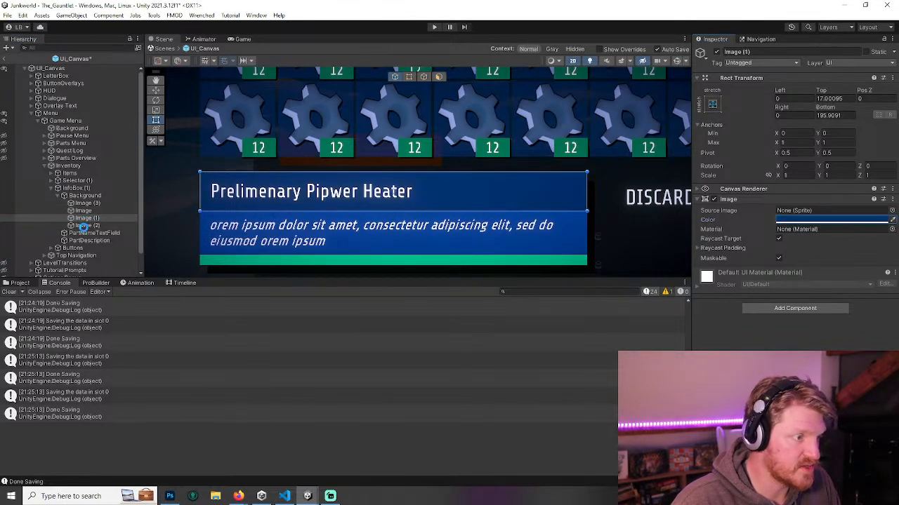
- Recolor Image (2), the info box's thin lower strip, to blue and adjust it to a brighter shade
{"action": "left_click", "coordinate": [87, 225]}
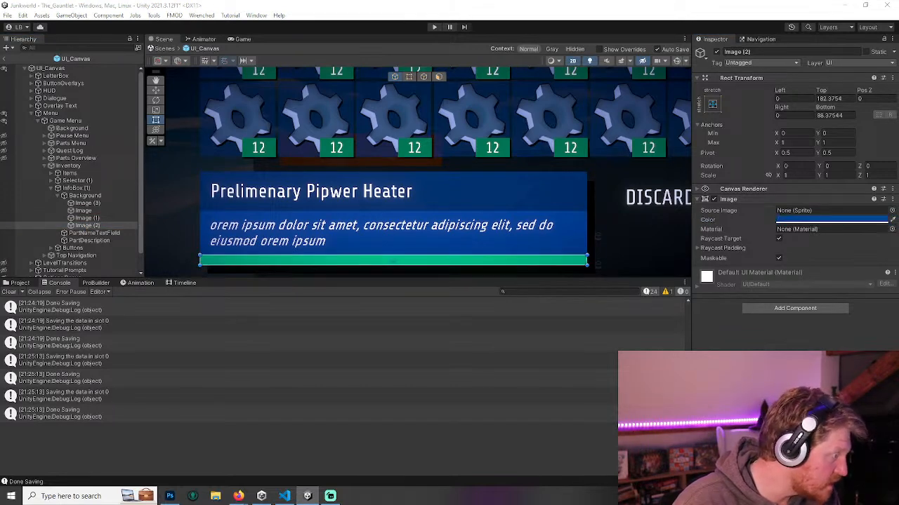
{"action": "left_click", "coordinate": [429, 238]}
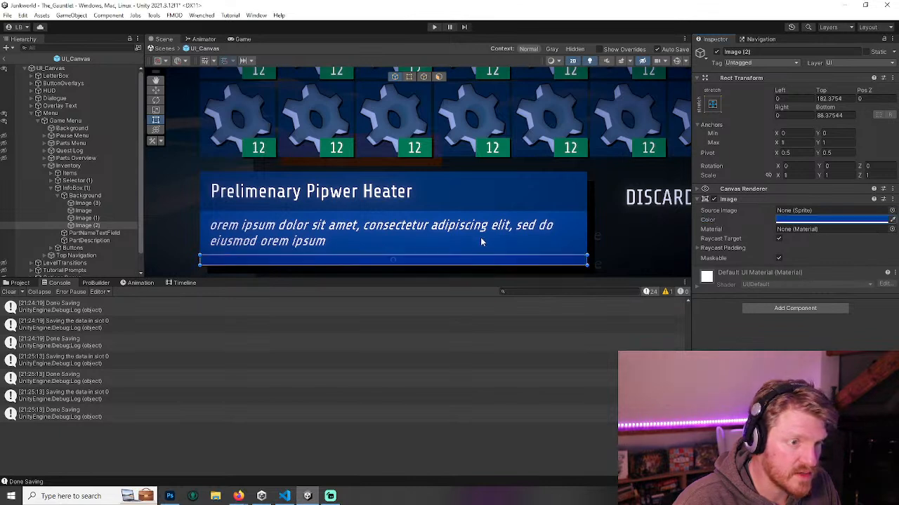
{"action": "left_click", "coordinate": [825, 222]}
{"action": "left_click_drag", "start_coordinate": [863, 291], "coordinate": [871, 276]}
{"action": "left_click", "coordinate": [891, 214]}
{"action": "left_click", "coordinate": [630, 216]}
- Review the recolored info box within the whole inventory screen and collapse the Inventory object
{"action": "scroll", "coordinate": [568, 196], "scroll_direction": "down", "scroll_amount": 5}
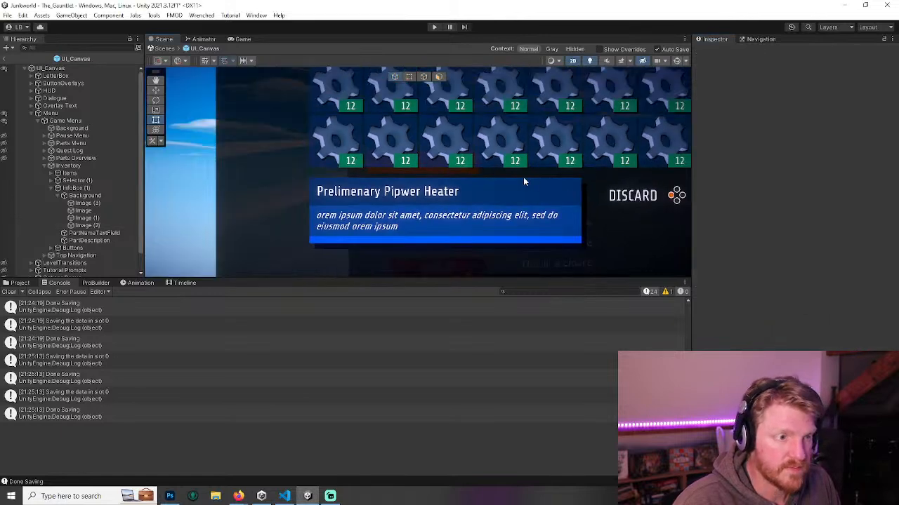
{"action": "scroll", "coordinate": [532, 184], "scroll_direction": "down", "scroll_amount": 5}
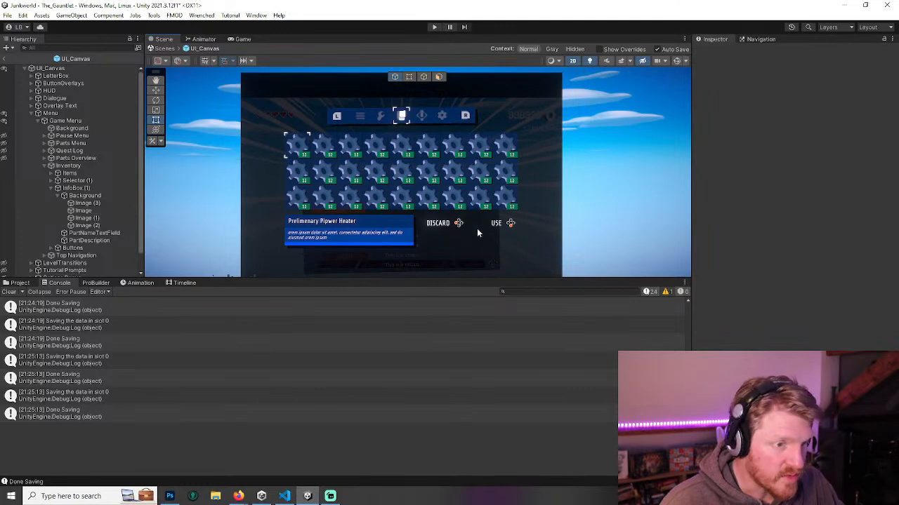
{"action": "scroll", "coordinate": [472, 232], "scroll_direction": "up", "scroll_amount": 3}
{"action": "scroll", "coordinate": [469, 223], "scroll_direction": "down", "scroll_amount": 1}
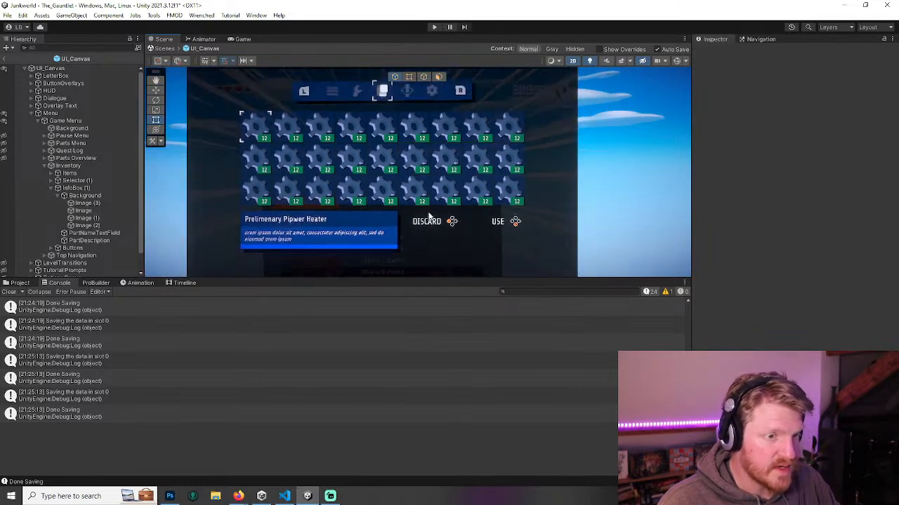
{"action": "left_click", "coordinate": [42, 165]}
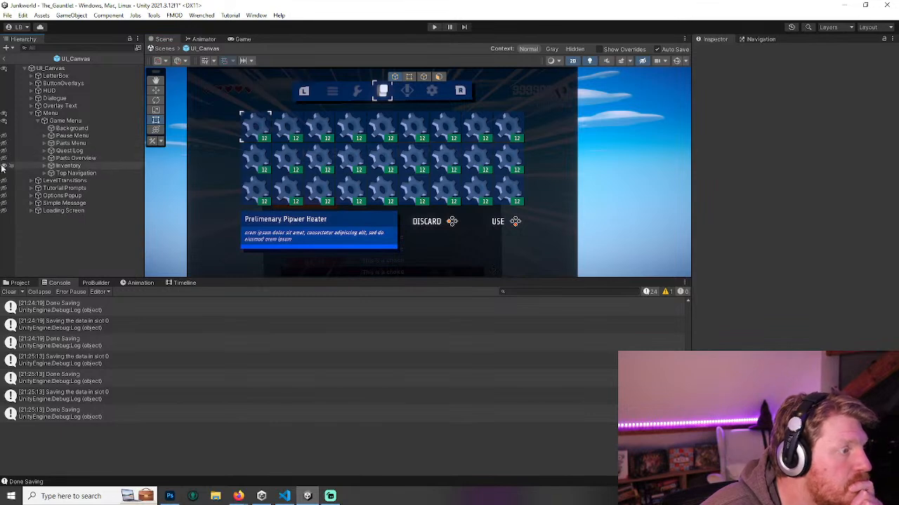
- Bring the Photoshop window with CraftMenu_V2.psd back over Unity and maximize it
{"action": "left_click_drag", "start_coordinate": [0, 131], "coordinate": [647, 55]}
{"action": "scroll", "coordinate": [538, 183], "scroll_direction": "up", "scroll_amount": 2}
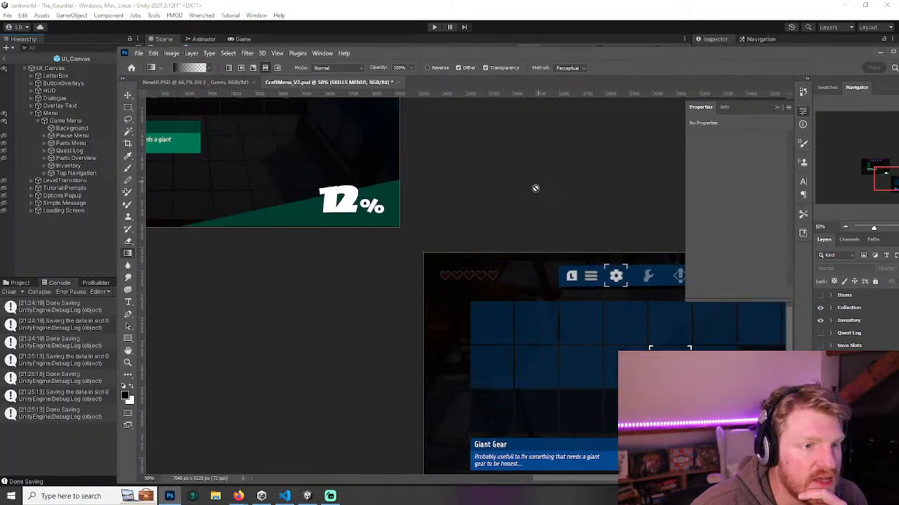
{"action": "left_click_drag", "start_coordinate": [842, 58], "coordinate": [785, 58]}
{"action": "left_click", "coordinate": [836, 53]}
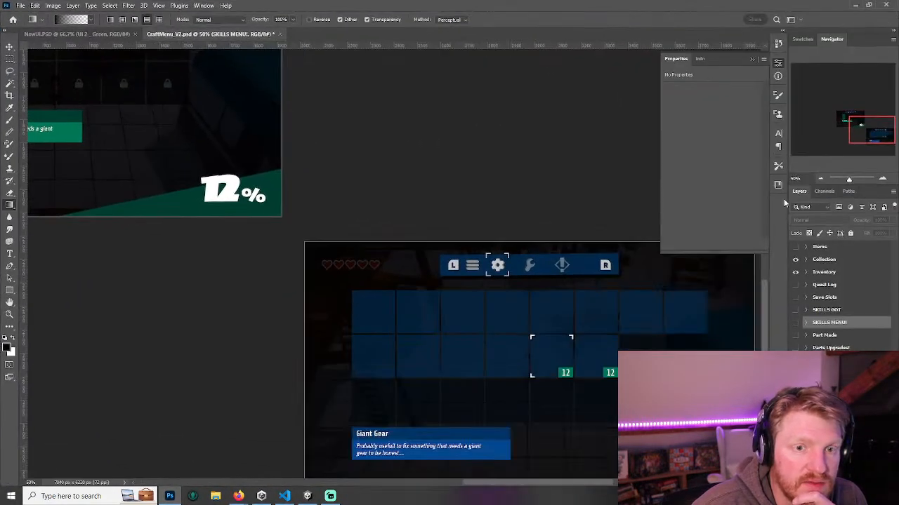
- Hide the Collection and Inventory artboards, show SKILLS MENU!, and center it in the view
{"action": "left_click", "coordinate": [798, 263]}
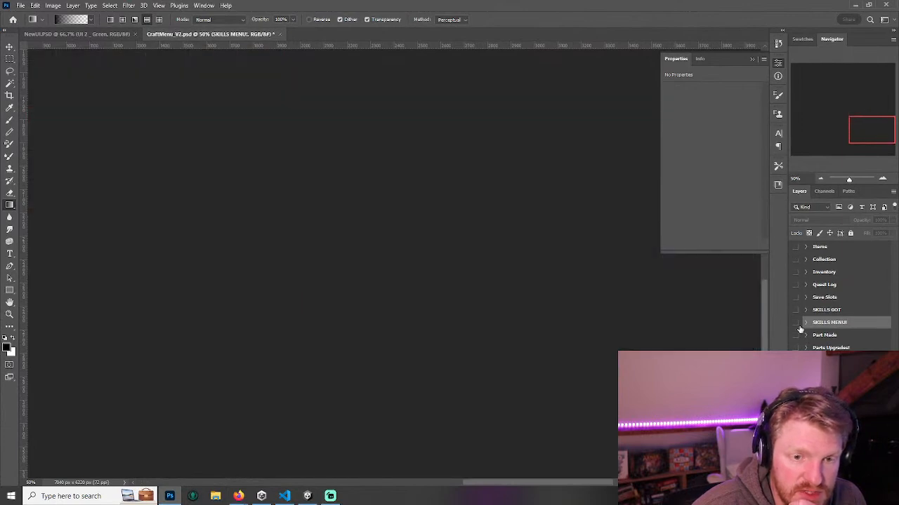
{"action": "left_click", "coordinate": [797, 324]}
{"action": "left_click_drag", "start_coordinate": [870, 127], "coordinate": [849, 103]}
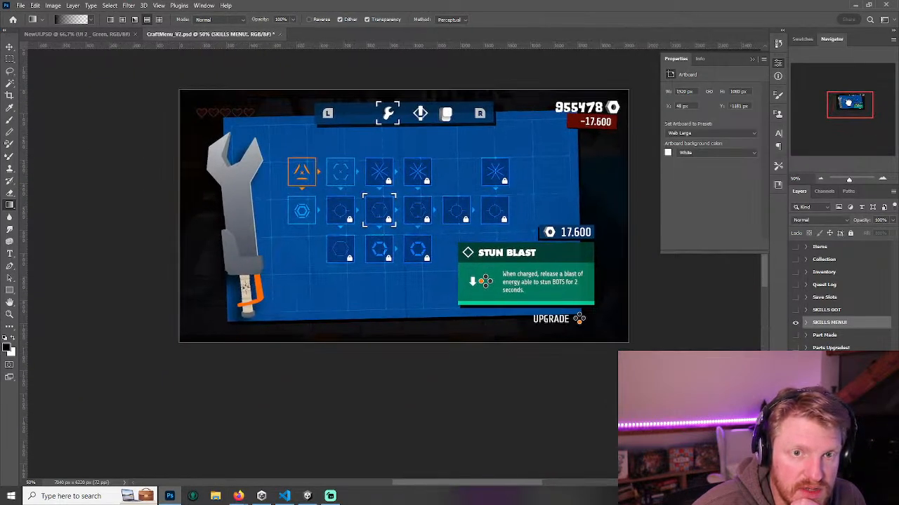
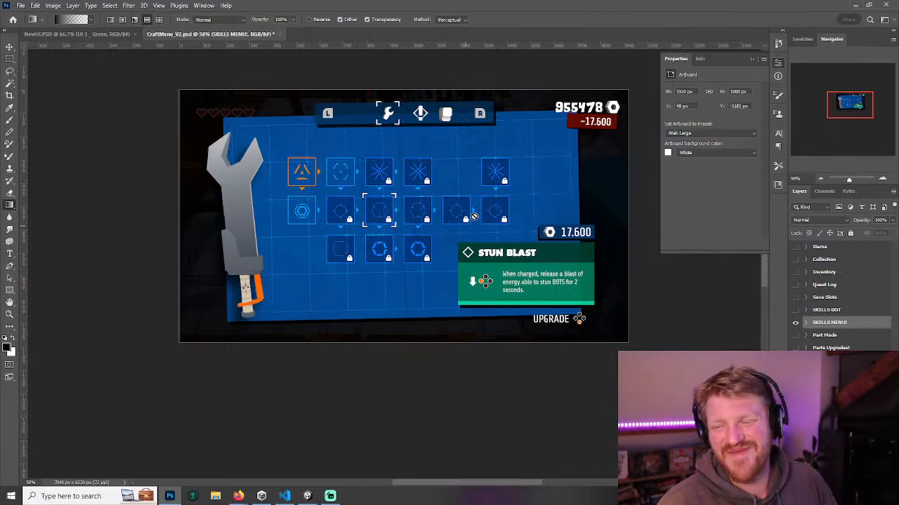
- Add a new layer above SKILLS MENU! and brush a rightward arrow over the skill grid and a downward arrow beside it
{"action": "key", "text": "ctrl+plus"}
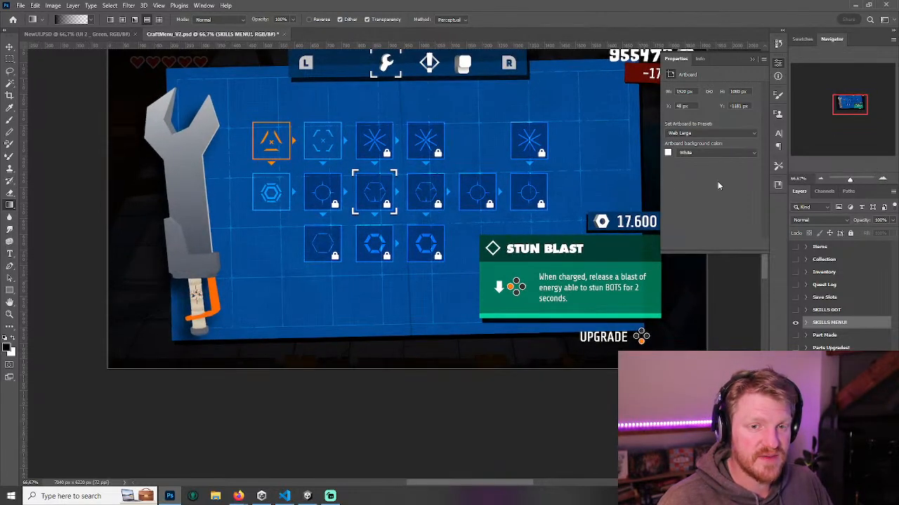
{"action": "key", "text": "m"}
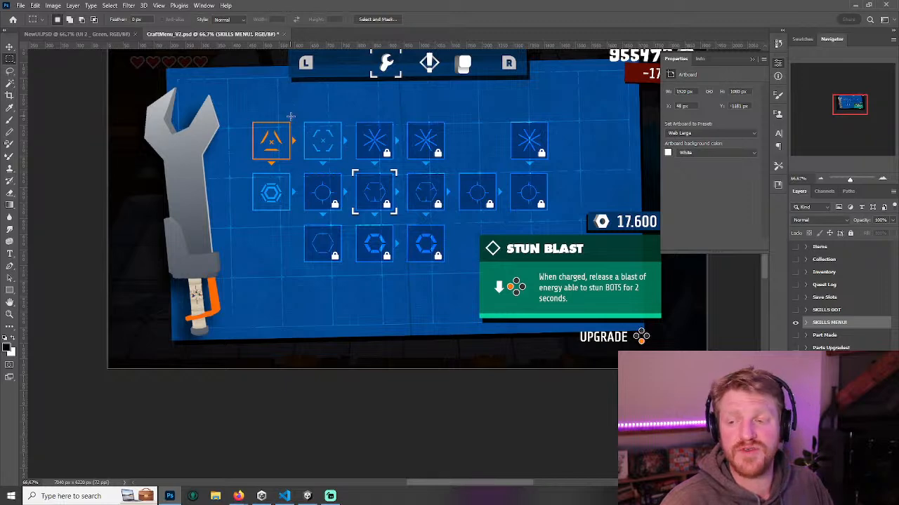
{"action": "key", "text": "b"}
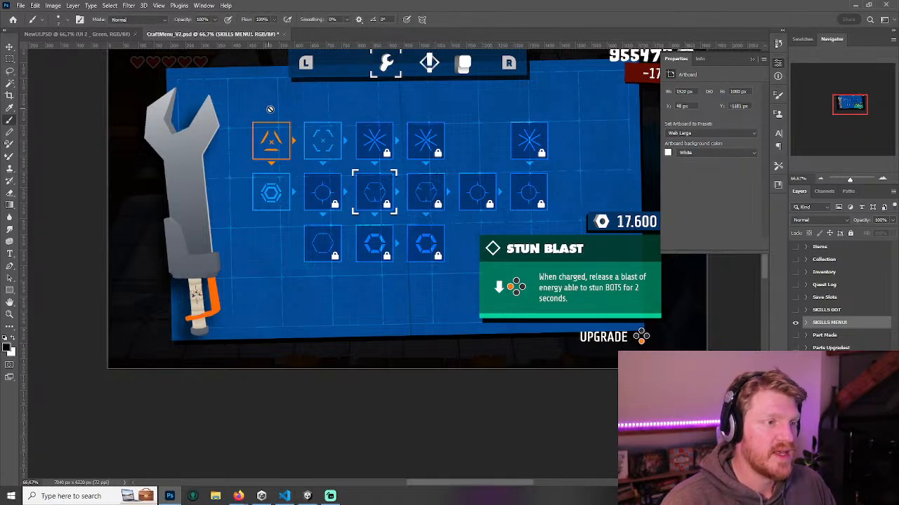
{"action": "key", "text": "ctrl+alt+shift+n"}
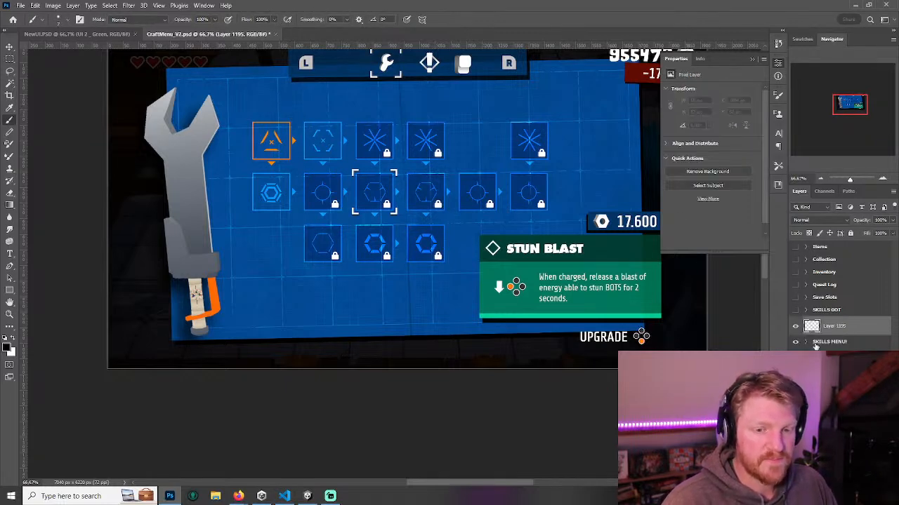
{"action": "mouse_move", "coordinate": [266, 105]}
{"action": "left_mouse_down"}
{"action": "mouse_move", "coordinate": [382, 105]}
{"action": "mouse_move", "coordinate": [375, 113]}
{"action": "left_mouse_up"}
{"action": "mouse_move", "coordinate": [588, 111]}
{"action": "left_mouse_down"}
{"action": "mouse_move", "coordinate": [582, 146]}
{"action": "mouse_move", "coordinate": [593, 136]}
{"action": "left_mouse_up"}
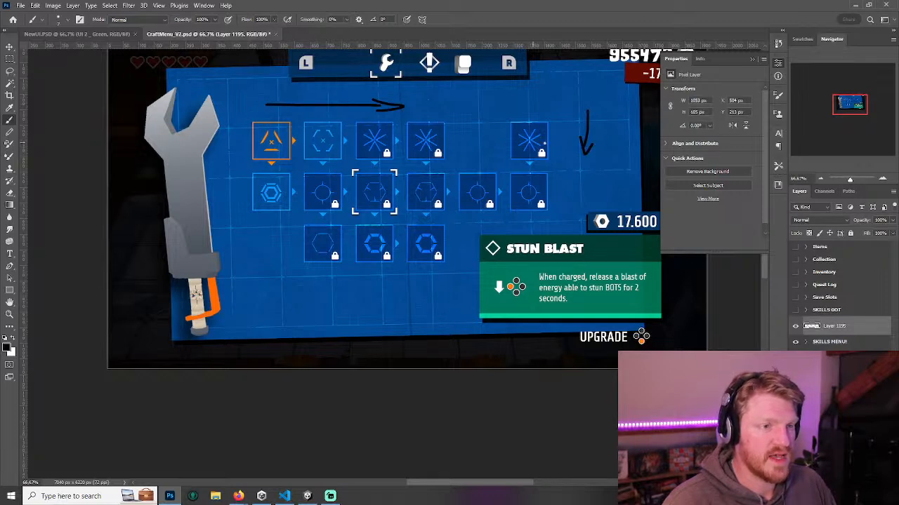
- Circle the first second-row skill, mark the empty top-row slot with a circled X, and sketch two boxes around the downward arrow
{"action": "mouse_move", "coordinate": [285, 185]}
{"action": "left_mouse_down"}
{"action": "mouse_move", "coordinate": [257, 199]}
{"action": "mouse_move", "coordinate": [284, 176]}
{"action": "left_mouse_up"}
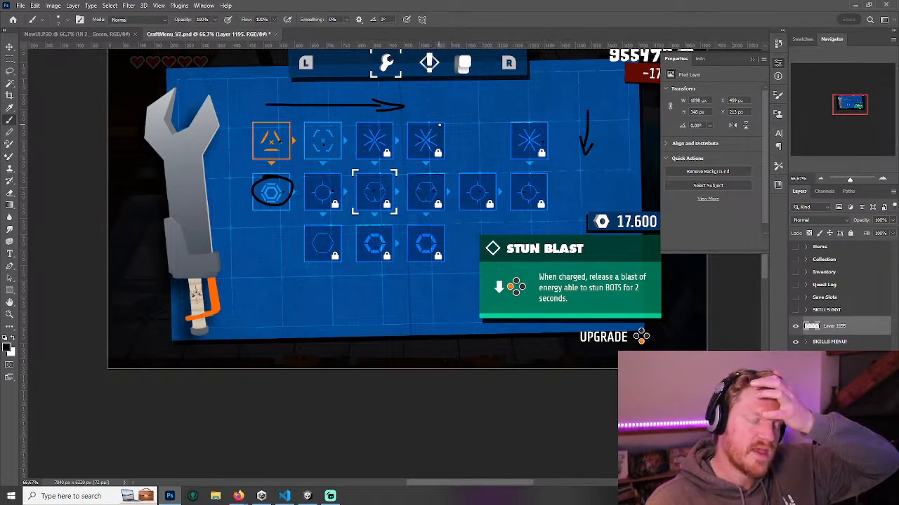
{"action": "mouse_move", "coordinate": [481, 127]}
{"action": "left_mouse_down"}
{"action": "mouse_move", "coordinate": [468, 151]}
{"action": "mouse_move", "coordinate": [492, 155]}
{"action": "left_mouse_up"}
{"action": "mouse_move", "coordinate": [553, 85]}
{"action": "left_mouse_down"}
{"action": "mouse_move", "coordinate": [584, 114]}
{"action": "mouse_move", "coordinate": [615, 100]}
{"action": "mouse_move", "coordinate": [615, 71]}
{"action": "left_mouse_up"}
{"action": "mouse_move", "coordinate": [562, 129]}
{"action": "left_mouse_down"}
{"action": "mouse_move", "coordinate": [562, 162]}
{"action": "mouse_move", "coordinate": [615, 161]}
{"action": "mouse_move", "coordinate": [567, 126]}
{"action": "left_mouse_up"}
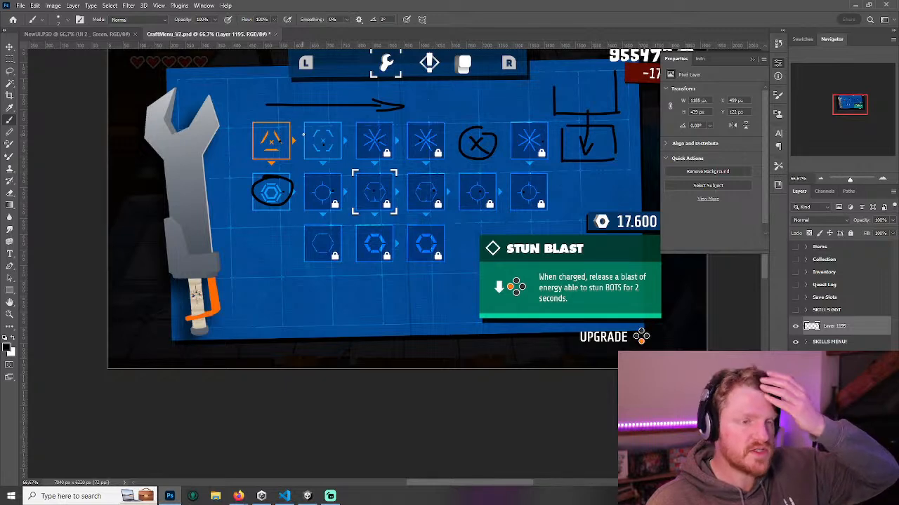
- Brush selection brackets around top-row skills and navigation marks on the last second-row skills, and delete the annotation layer
{"action": "mouse_move", "coordinate": [246, 87]}
{"action": "left_mouse_down"}
{"action": "mouse_move", "coordinate": [257, 125]}
{"action": "mouse_move", "coordinate": [264, 104]}
{"action": "mouse_move", "coordinate": [244, 127]}
{"action": "mouse_move", "coordinate": [247, 161]}
{"action": "mouse_move", "coordinate": [296, 152]}
{"action": "left_mouse_up"}
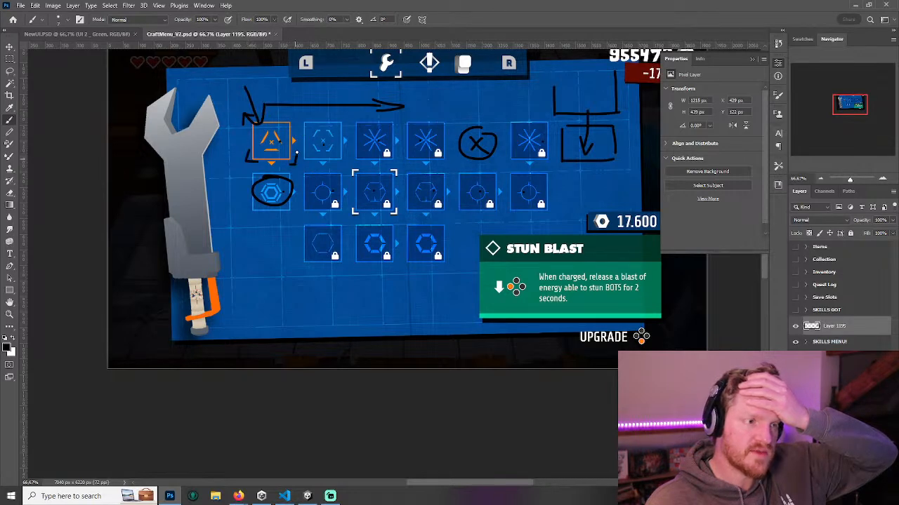
{"action": "left_click_drag", "start_coordinate": [293, 114], "coordinate": [295, 127]}
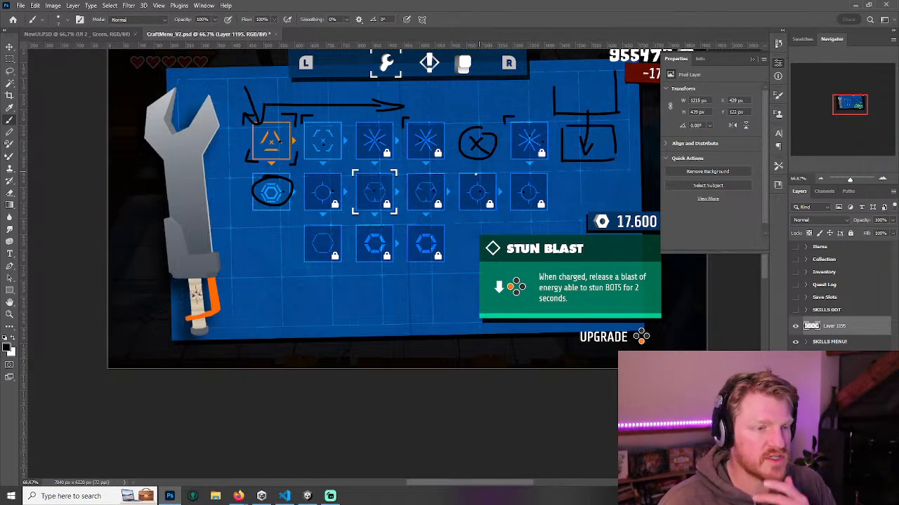
{"action": "mouse_move", "coordinate": [561, 160]}
{"action": "left_mouse_down"}
{"action": "mouse_move", "coordinate": [563, 185]}
{"action": "mouse_move", "coordinate": [577, 172]}
{"action": "mouse_move", "coordinate": [550, 198]}
{"action": "mouse_move", "coordinate": [546, 182]}
{"action": "left_mouse_up"}
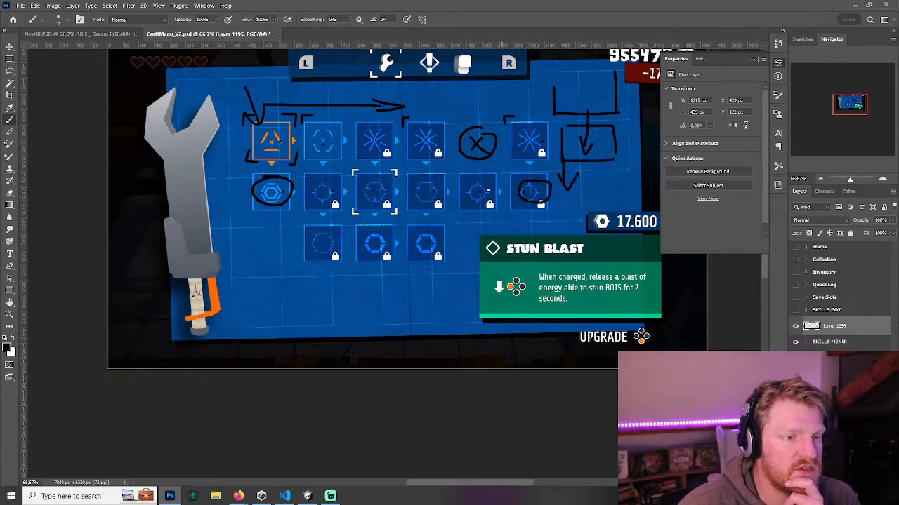
{"action": "mouse_move", "coordinate": [477, 184]}
{"action": "left_mouse_down"}
{"action": "mouse_move", "coordinate": [488, 189]}
{"action": "mouse_move", "coordinate": [482, 182]}
{"action": "left_mouse_up"}
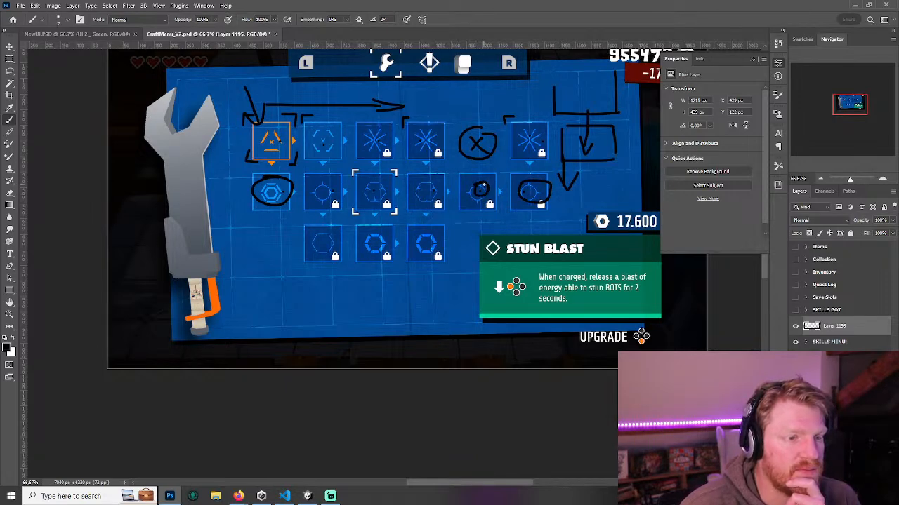
{"action": "mouse_move", "coordinate": [481, 182]}
{"action": "left_mouse_down"}
{"action": "mouse_move", "coordinate": [486, 126]}
{"action": "mouse_move", "coordinate": [496, 151]}
{"action": "left_mouse_up"}
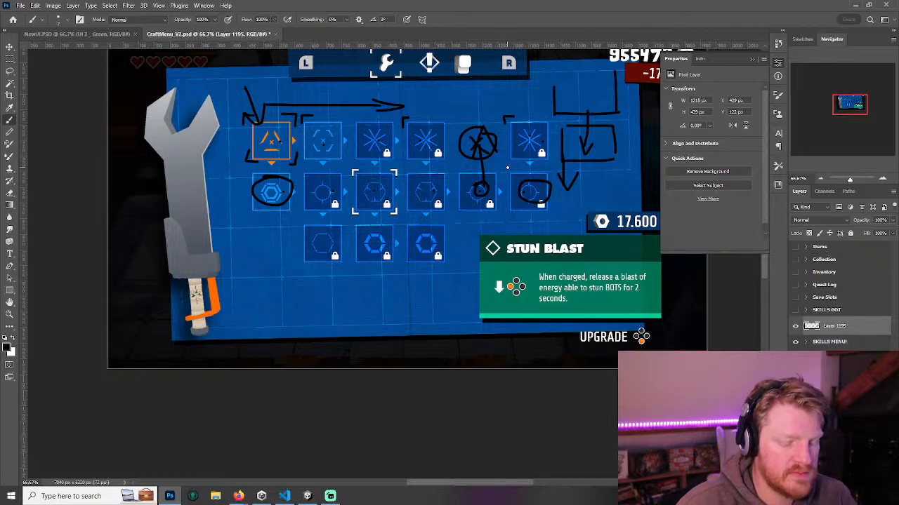
{"action": "key", "text": "Delete"}
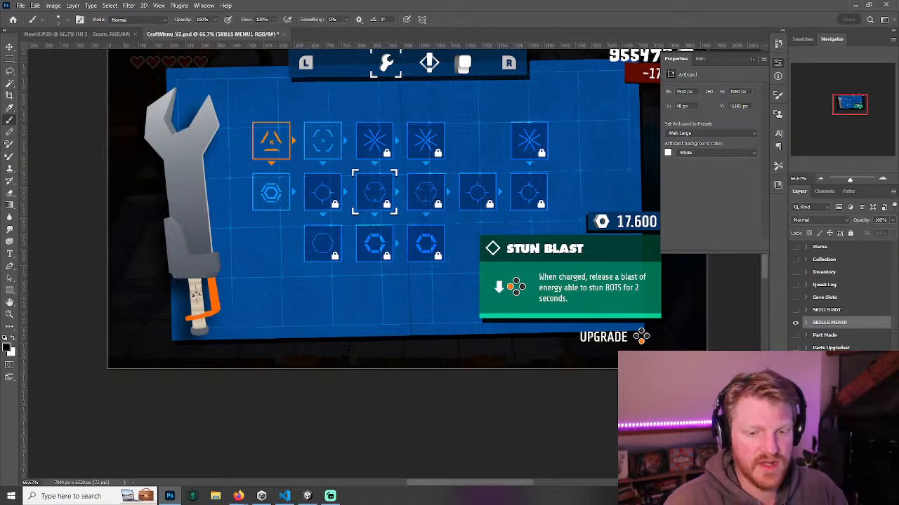
- Add a blank layer above SKILLS MENU! and brush a mark on each second-row skill, undoing the stray stroke above the grid
{"action": "key", "text": "ctrl+shift+alt+n"}
{"action": "left_click_drag", "start_coordinate": [261, 110], "coordinate": [517, 103]}
{"action": "key", "text": "ctrl+z"}
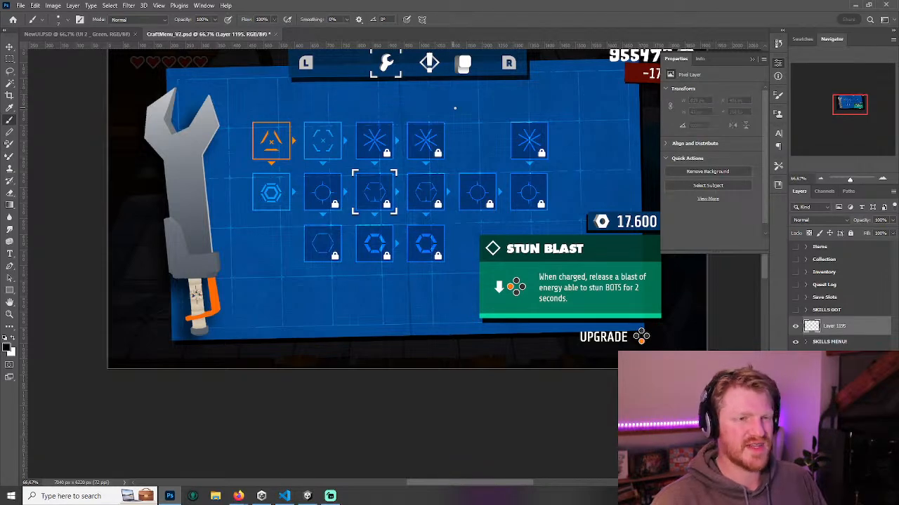
{"action": "left_click_drag", "start_coordinate": [533, 186], "coordinate": [530, 193]}
{"action": "left_click", "coordinate": [480, 192]}
{"action": "left_click", "coordinate": [419, 192]}
{"action": "left_click", "coordinate": [364, 192]}
{"action": "left_click", "coordinate": [338, 193]}
{"action": "left_click", "coordinate": [285, 192]}
- Circle the top-row and second-row skills involved in upward navigation, with up arrows from the fourth and fifth second-row skills
{"action": "left_click", "coordinate": [510, 145]}
{"action": "mouse_move", "coordinate": [549, 119]}
{"action": "left_mouse_down"}
{"action": "mouse_move", "coordinate": [523, 161]}
{"action": "mouse_move", "coordinate": [552, 120]}
{"action": "left_mouse_up"}
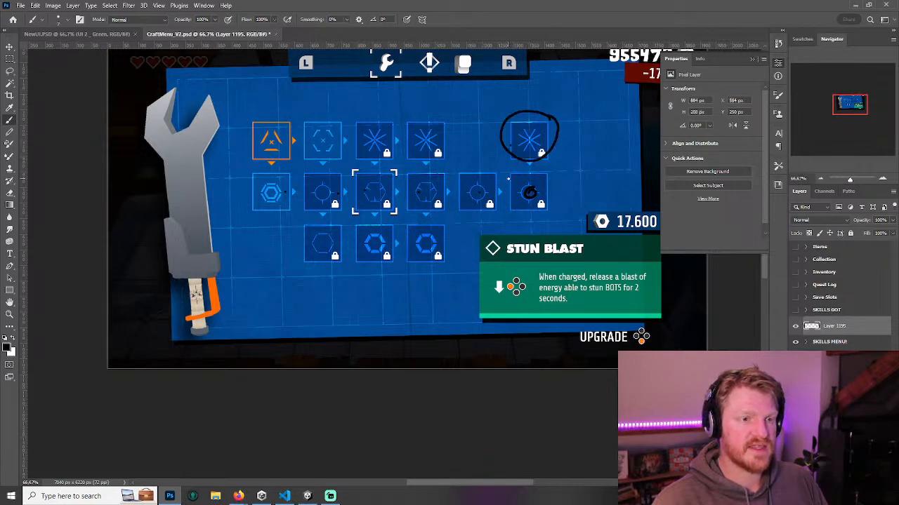
{"action": "mouse_move", "coordinate": [490, 166]}
{"action": "left_mouse_down"}
{"action": "mouse_move", "coordinate": [460, 172]}
{"action": "mouse_move", "coordinate": [484, 215]}
{"action": "mouse_move", "coordinate": [473, 164]}
{"action": "mouse_move", "coordinate": [477, 134]}
{"action": "mouse_move", "coordinate": [489, 141]}
{"action": "left_mouse_up"}
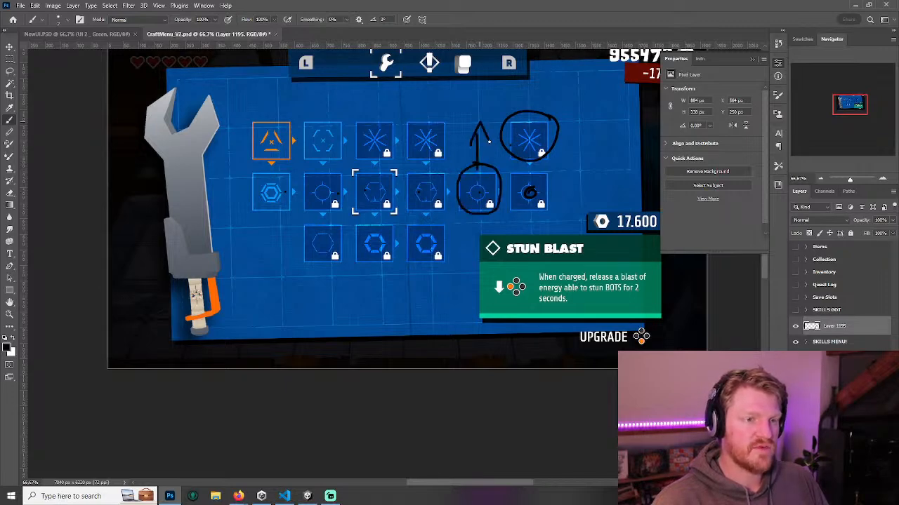
{"action": "mouse_move", "coordinate": [442, 114]}
{"action": "left_mouse_down"}
{"action": "mouse_move", "coordinate": [414, 119]}
{"action": "mouse_move", "coordinate": [447, 150]}
{"action": "mouse_move", "coordinate": [441, 113]}
{"action": "left_mouse_up"}
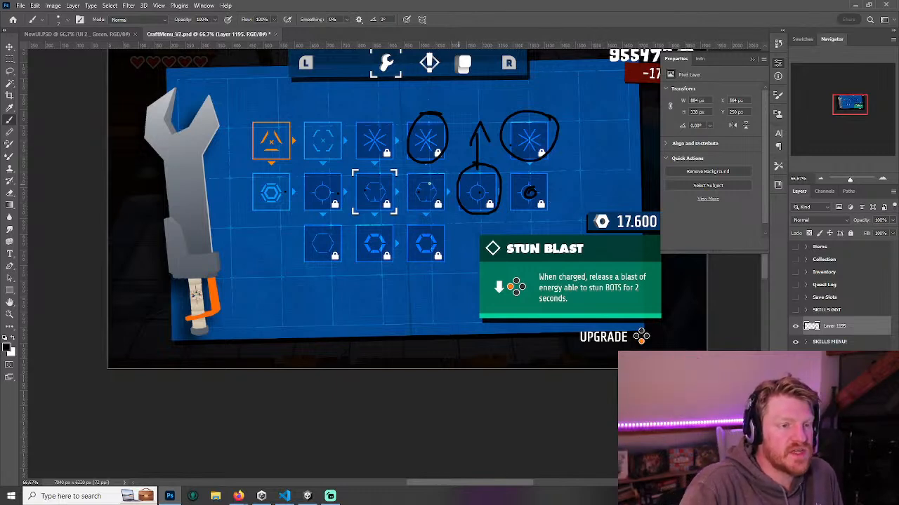
{"action": "mouse_move", "coordinate": [441, 176]}
{"action": "left_mouse_down"}
{"action": "mouse_move", "coordinate": [412, 181]}
{"action": "mouse_move", "coordinate": [446, 188]}
{"action": "mouse_move", "coordinate": [423, 153]}
{"action": "left_mouse_up"}
{"action": "left_click_drag", "start_coordinate": [372, 121], "coordinate": [370, 129]}
{"action": "mouse_move", "coordinate": [275, 184]}
{"action": "left_mouse_down"}
{"action": "mouse_move", "coordinate": [271, 193]}
{"action": "mouse_move", "coordinate": [247, 184]}
{"action": "mouse_move", "coordinate": [274, 216]}
{"action": "mouse_move", "coordinate": [285, 169]}
{"action": "left_mouse_up"}
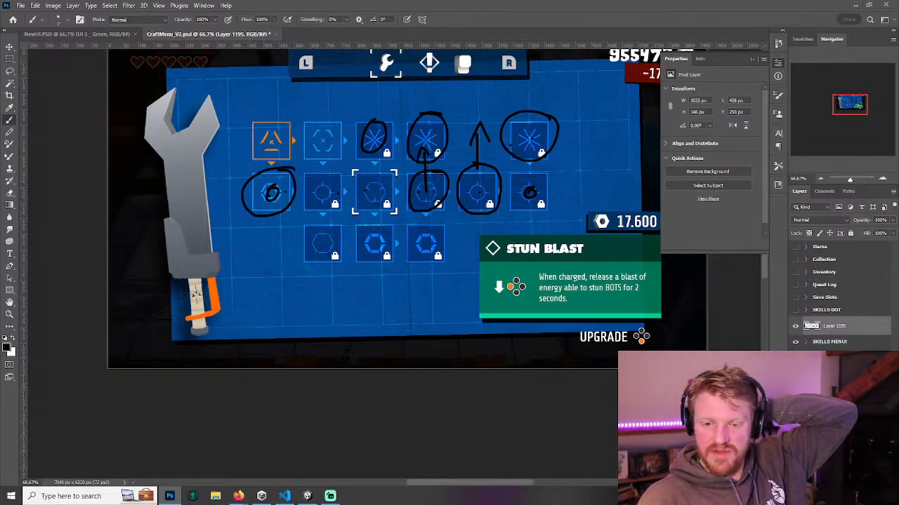
{"action": "key", "text": "super+d"}
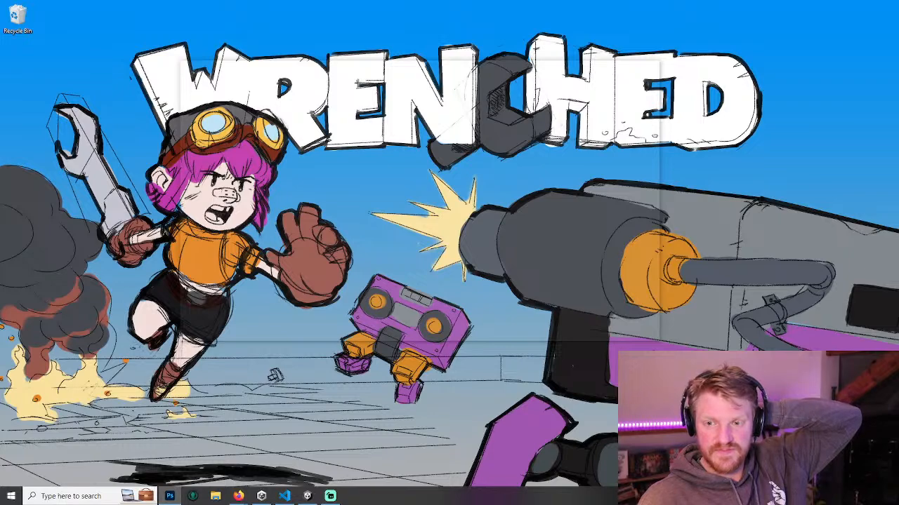
{"action": "key", "text": "super+d"}
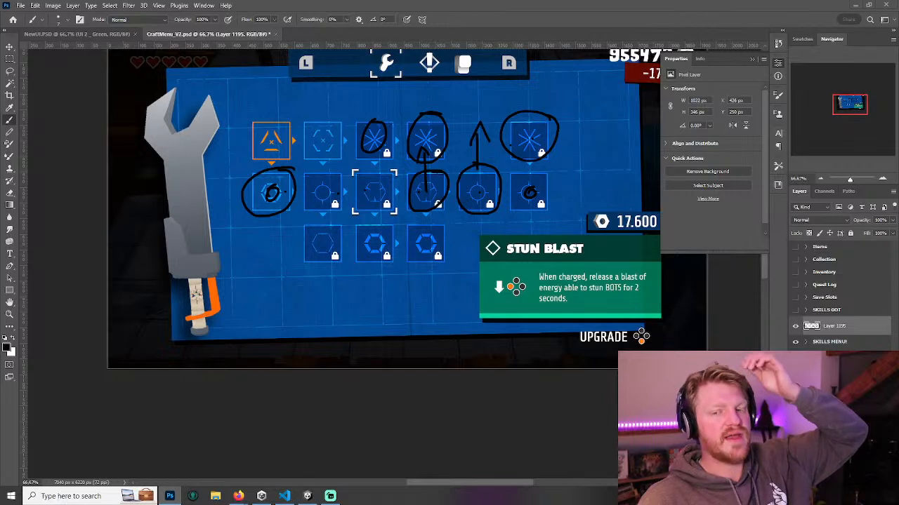
{"action": "key", "text": "alt+Tab"}
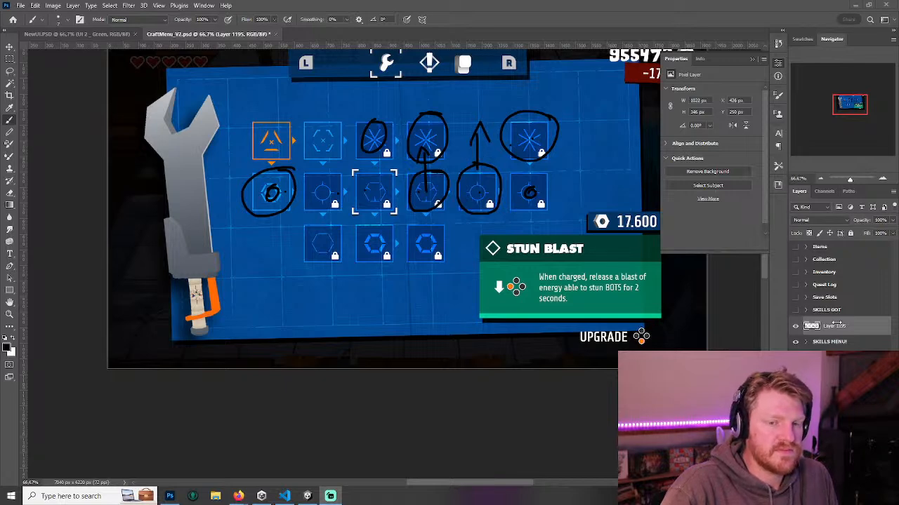
- Delete the annotation layer and add black placeholder squares beside the last top-row skill and below the last third-row skill
{"action": "key", "text": "Delete"}
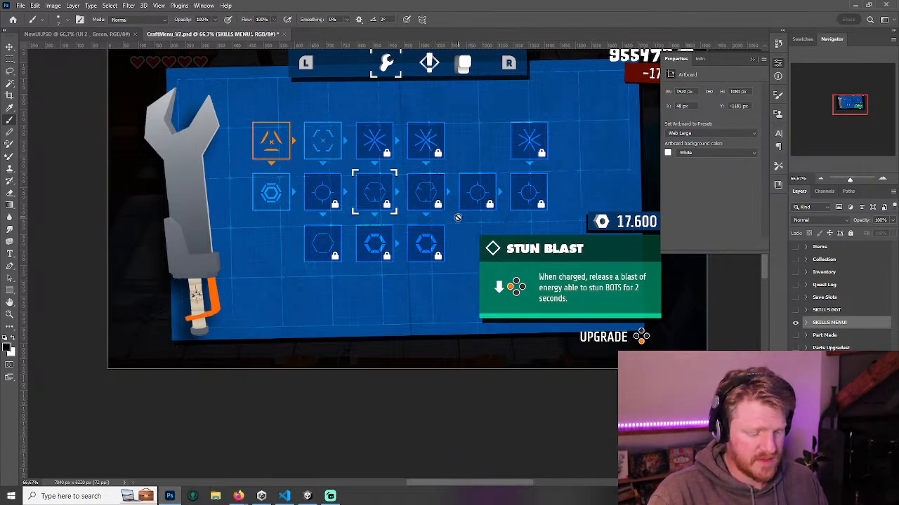
{"action": "key", "text": "m"}
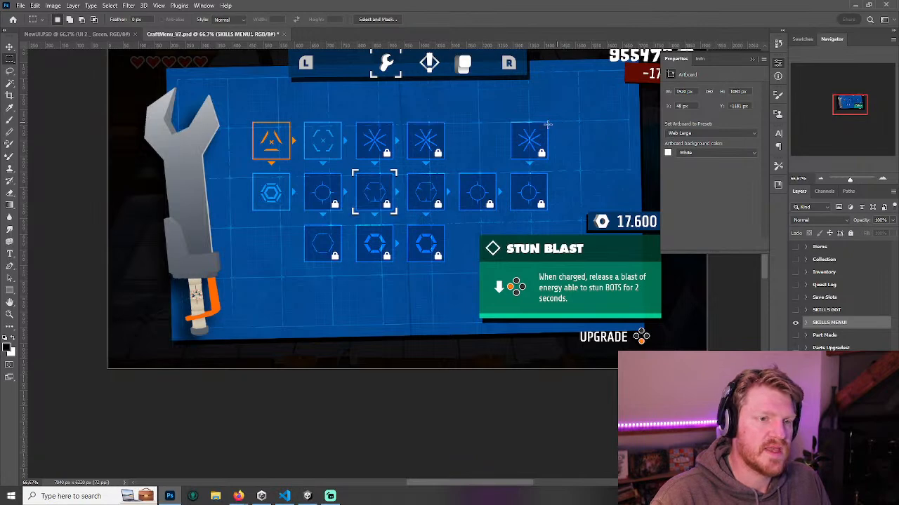
{"action": "left_click_drag", "start_coordinate": [510, 121], "coordinate": [433, 297]}
{"action": "key", "text": "ctrl+shift+n"}
{"action": "key", "text": "Return"}
{"action": "key", "text": "alt+BackSpace"}
{"action": "key", "text": "ctrl+d"}
{"action": "key", "text": "v"}
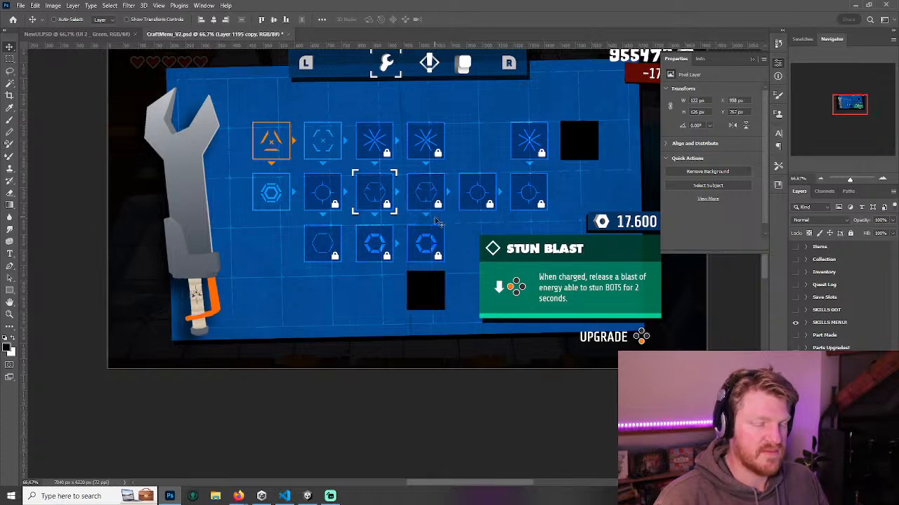
- Cover the downward arrow beneath the fourth second-row skill with the blueprint's blue
{"action": "key", "text": "m"}
{"action": "mouse_move", "coordinate": [424, 211]}
{"action": "left_mouse_down"}
{"action": "mouse_move", "coordinate": [454, 219]}
{"action": "mouse_move", "coordinate": [431, 220]}
{"action": "left_mouse_up"}
{"action": "key", "text": "b"}
{"action": "key", "text": "ctrl+d"}
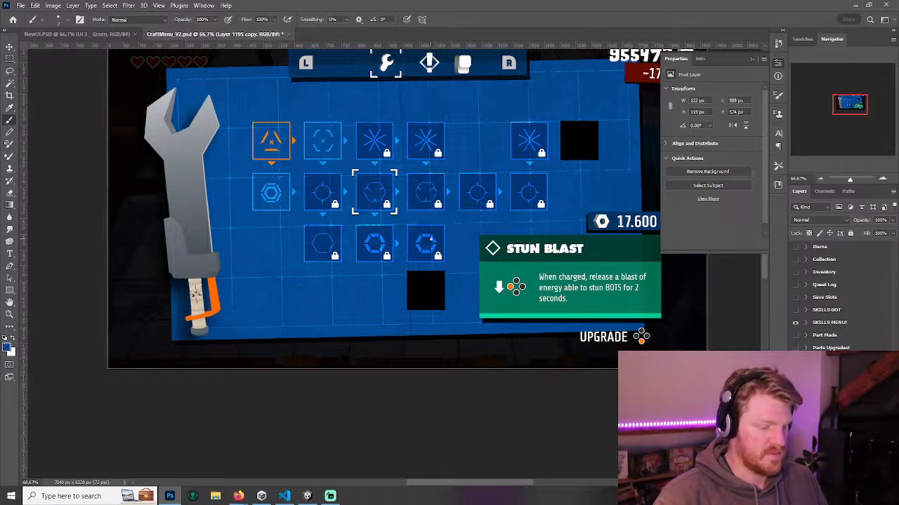
- Brush white navigation paths from the bracketed second-row skill to each black square, and undo them
{"action": "key", "text": "x"}
{"action": "mouse_move", "coordinate": [374, 191]}
{"action": "left_mouse_down"}
{"action": "mouse_move", "coordinate": [412, 242]}
{"action": "mouse_move", "coordinate": [424, 289]}
{"action": "mouse_move", "coordinate": [417, 281]}
{"action": "mouse_move", "coordinate": [438, 279]}
{"action": "left_mouse_up"}
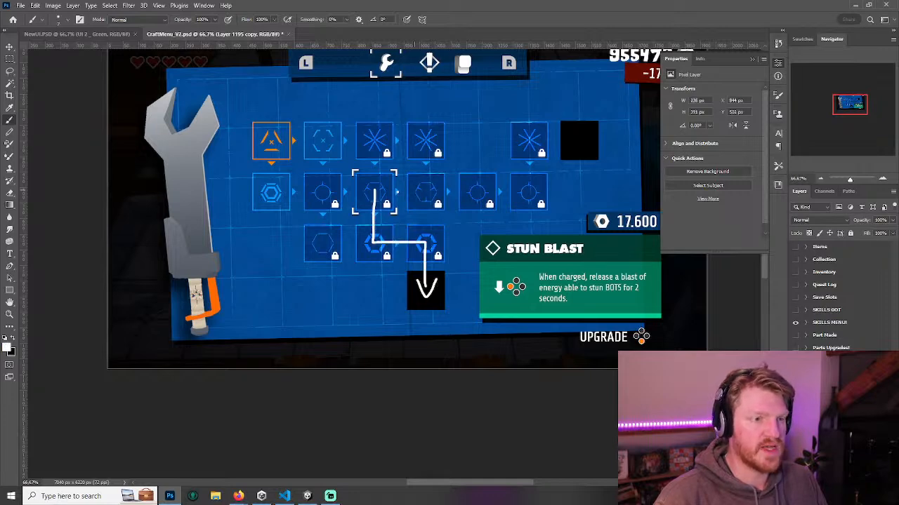
{"action": "mouse_move", "coordinate": [380, 191]}
{"action": "left_mouse_down"}
{"action": "mouse_move", "coordinate": [527, 190]}
{"action": "mouse_move", "coordinate": [532, 167]}
{"action": "mouse_move", "coordinate": [580, 142]}
{"action": "left_mouse_up"}
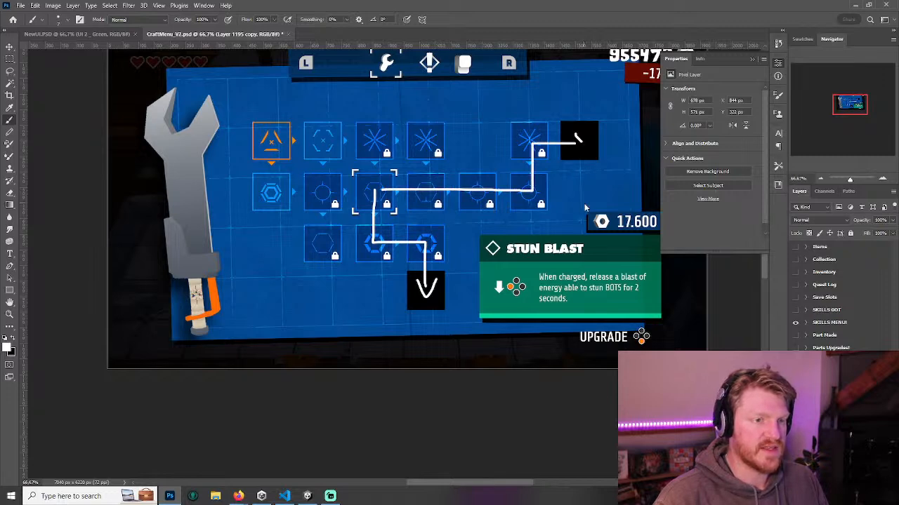
{"action": "key", "text": "ctrl+z"}
{"action": "key", "text": "ctrl+z"}
{"action": "key", "text": "ctrl+z"}
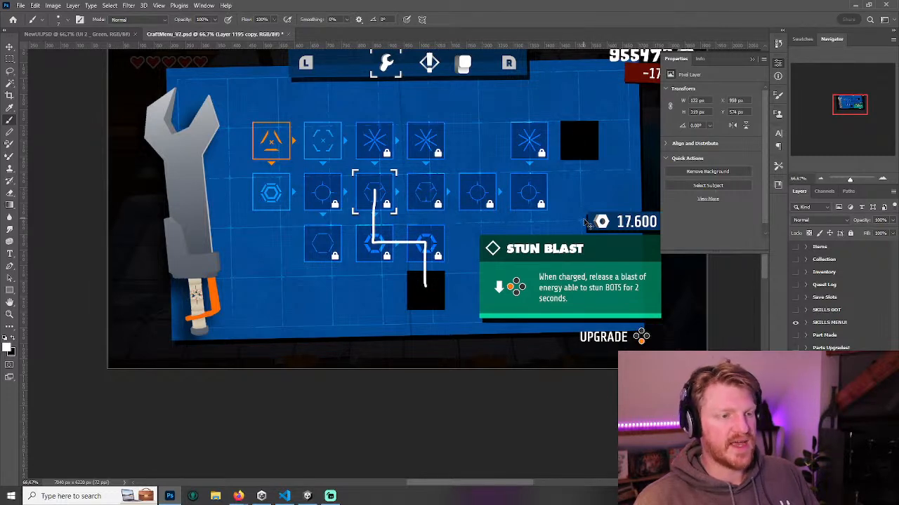
{"action": "key", "text": "ctrl+z"}
- Circle both black squares and trace white paths from the first-column skills to the lower square, undoing the strokes
{"action": "mouse_move", "coordinate": [456, 268]}
{"action": "left_mouse_down"}
{"action": "mouse_move", "coordinate": [420, 317]}
{"action": "mouse_move", "coordinate": [459, 269]}
{"action": "left_mouse_up"}
{"action": "mouse_move", "coordinate": [601, 109]}
{"action": "left_mouse_down"}
{"action": "mouse_move", "coordinate": [551, 158]}
{"action": "mouse_move", "coordinate": [563, 107]}
{"action": "left_mouse_up"}
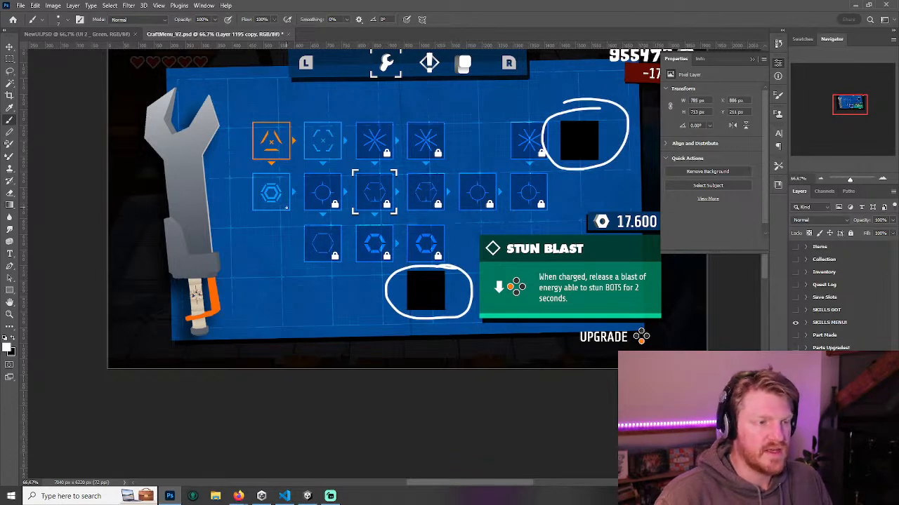
{"action": "mouse_move", "coordinate": [275, 191]}
{"action": "left_mouse_down"}
{"action": "mouse_move", "coordinate": [336, 199]}
{"action": "mouse_move", "coordinate": [430, 253]}
{"action": "mouse_move", "coordinate": [430, 285]}
{"action": "left_mouse_up"}
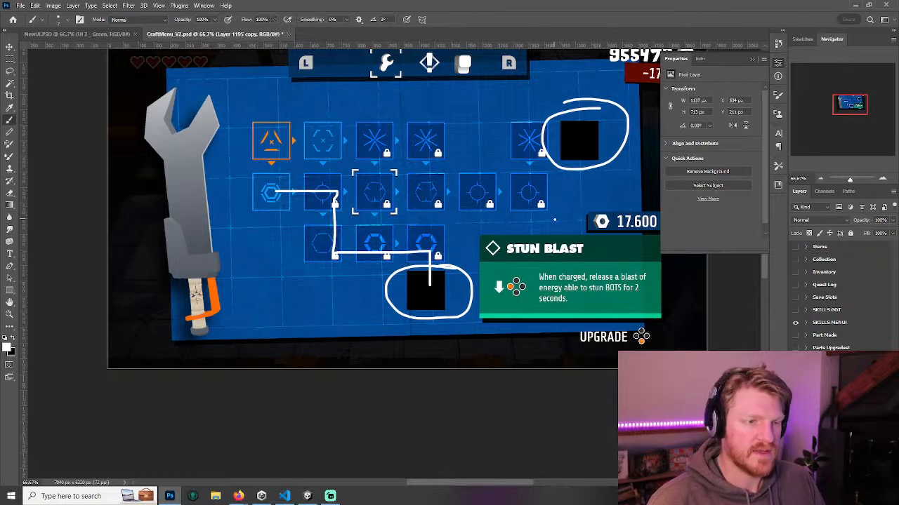
{"action": "key", "text": "ctrl+z"}
{"action": "key", "text": "ctrl+z"}
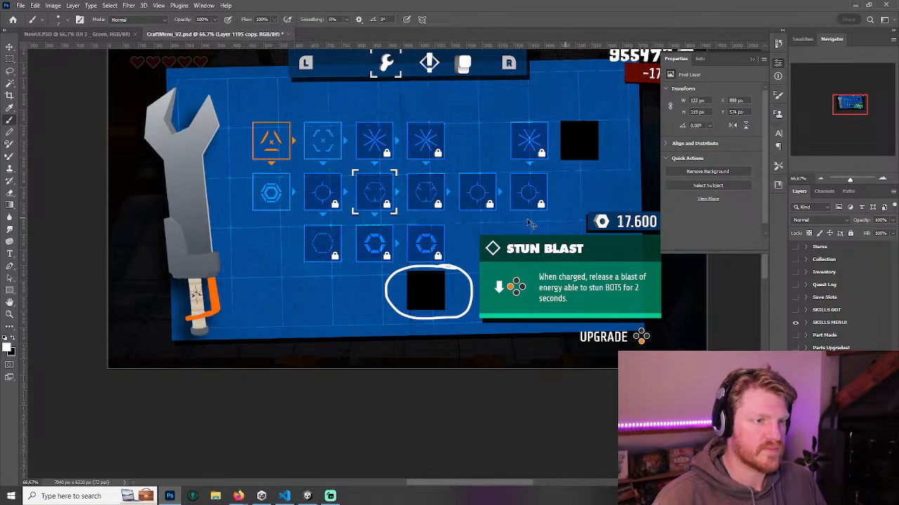
{"action": "key", "text": "ctrl+z"}
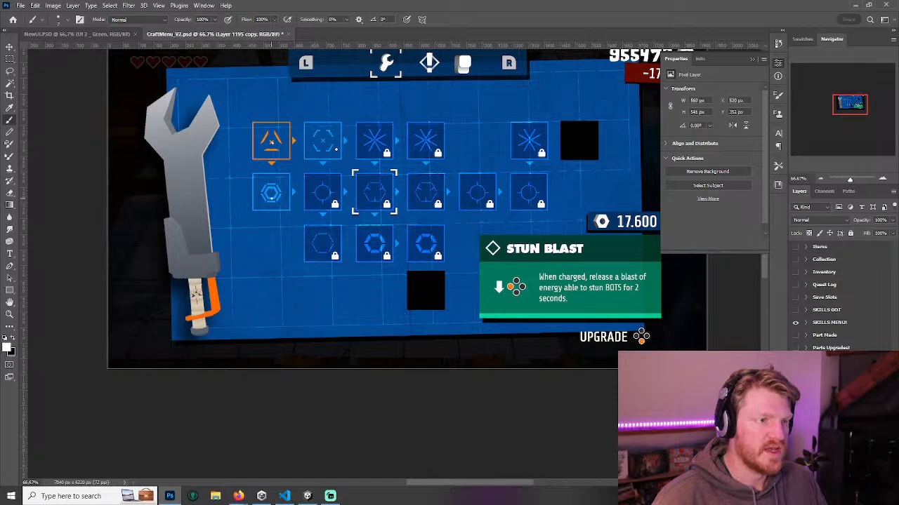
{"action": "mouse_move", "coordinate": [284, 147]}
{"action": "left_mouse_down"}
{"action": "mouse_move", "coordinate": [320, 190]}
{"action": "mouse_move", "coordinate": [425, 244]}
{"action": "mouse_move", "coordinate": [420, 297]}
{"action": "left_mouse_up"}
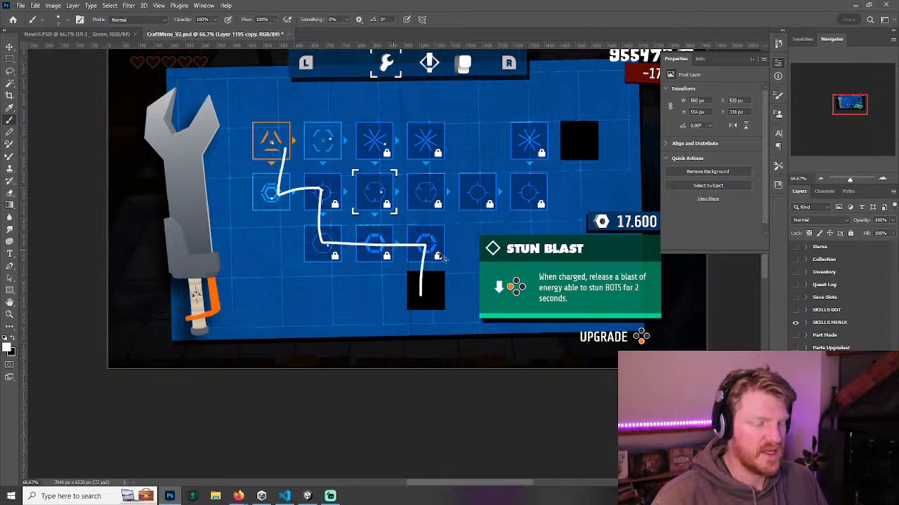
{"action": "key", "text": "ctrl+z"}
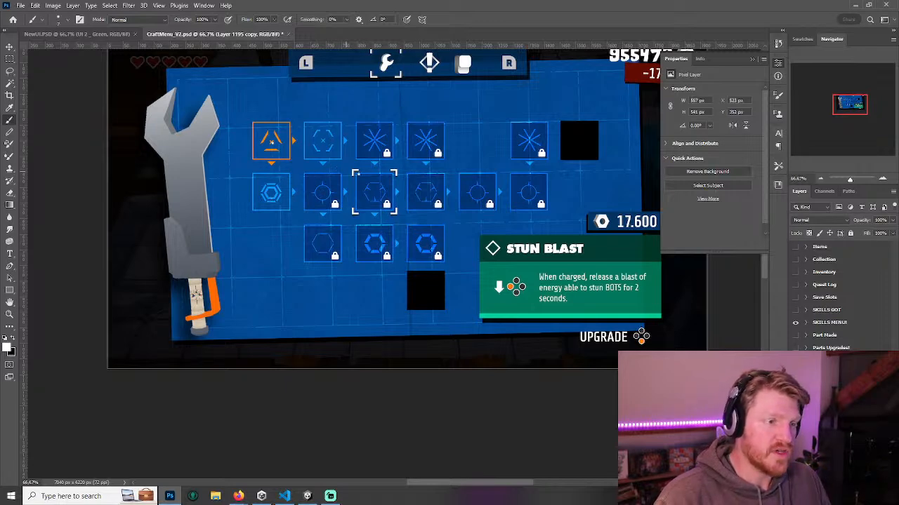
- Circle the bracketed skill, the last third-row skill and the lower black square in white, and undo the circles
{"action": "mouse_move", "coordinate": [399, 169]}
{"action": "left_mouse_down"}
{"action": "mouse_move", "coordinate": [356, 195]}
{"action": "mouse_move", "coordinate": [376, 169]}
{"action": "mouse_move", "coordinate": [383, 219]}
{"action": "left_mouse_up"}
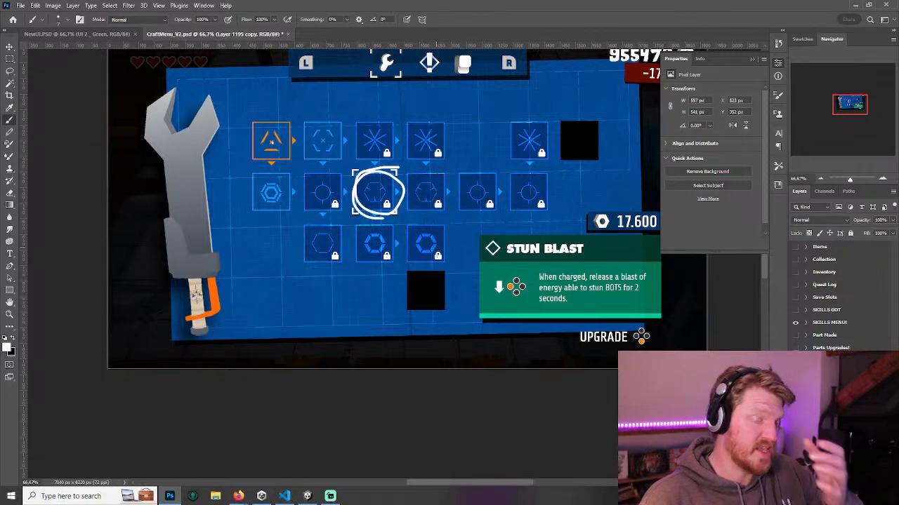
{"action": "mouse_move", "coordinate": [447, 218]}
{"action": "left_mouse_down"}
{"action": "mouse_move", "coordinate": [415, 217]}
{"action": "mouse_move", "coordinate": [463, 239]}
{"action": "mouse_move", "coordinate": [429, 217]}
{"action": "left_mouse_up"}
{"action": "mouse_move", "coordinate": [437, 267]}
{"action": "left_mouse_down"}
{"action": "mouse_move", "coordinate": [437, 327]}
{"action": "mouse_move", "coordinate": [418, 268]}
{"action": "left_mouse_up"}
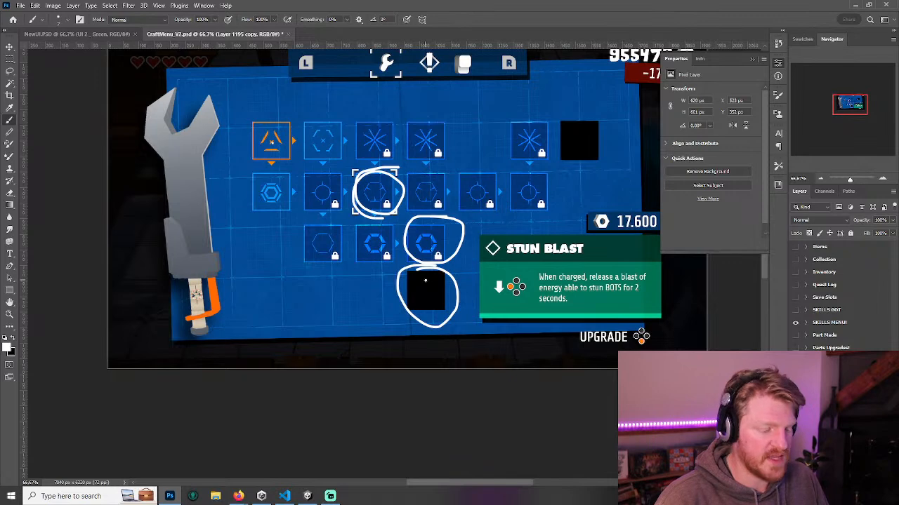
{"action": "key", "text": "ctrl+z"}
{"action": "key", "text": "ctrl+z"}
{"action": "mouse_move", "coordinate": [435, 270]}
{"action": "left_mouse_down"}
{"action": "mouse_move", "coordinate": [396, 295]}
{"action": "mouse_move", "coordinate": [416, 276]}
{"action": "left_mouse_up"}
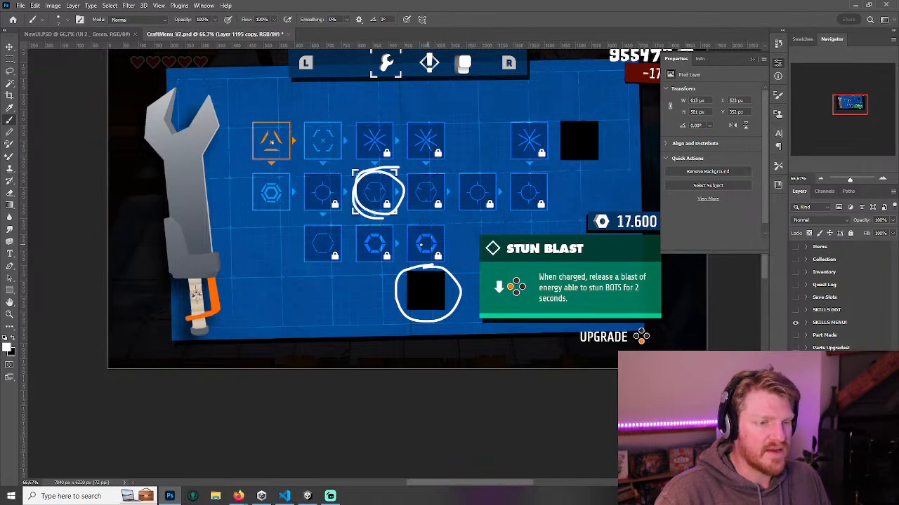
{"action": "key", "text": "ctrl+z"}
{"action": "key", "text": "ctrl+z"}
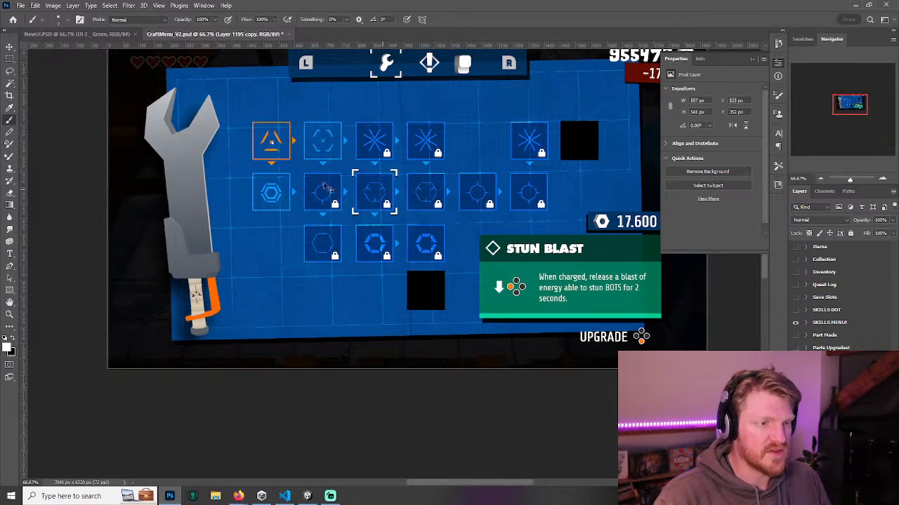
- Brush trial strokes between the first-column skills and across the top-row area, undoing each one
{"action": "left_click_drag", "start_coordinate": [272, 147], "coordinate": [267, 198]}
{"action": "key", "text": "ctrl+z"}
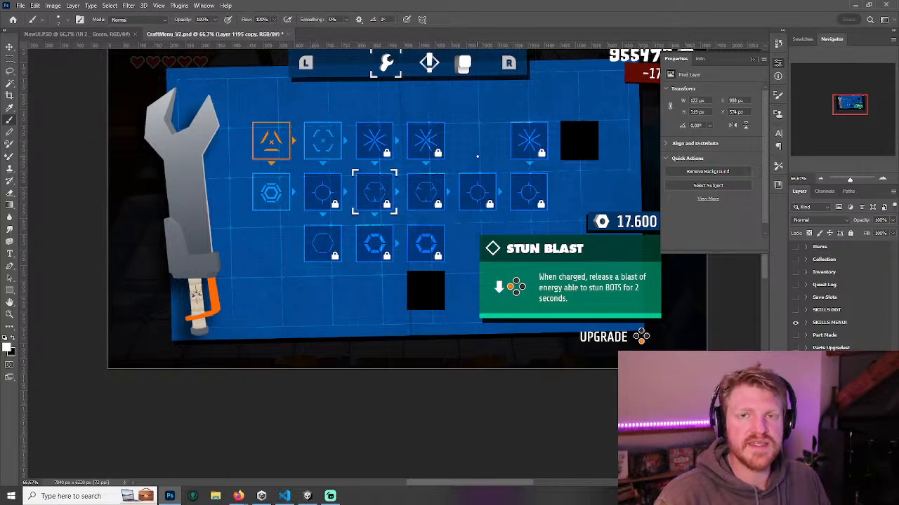
{"action": "scroll", "coordinate": [474, 140], "scroll_direction": "up", "scroll_amount": 1}
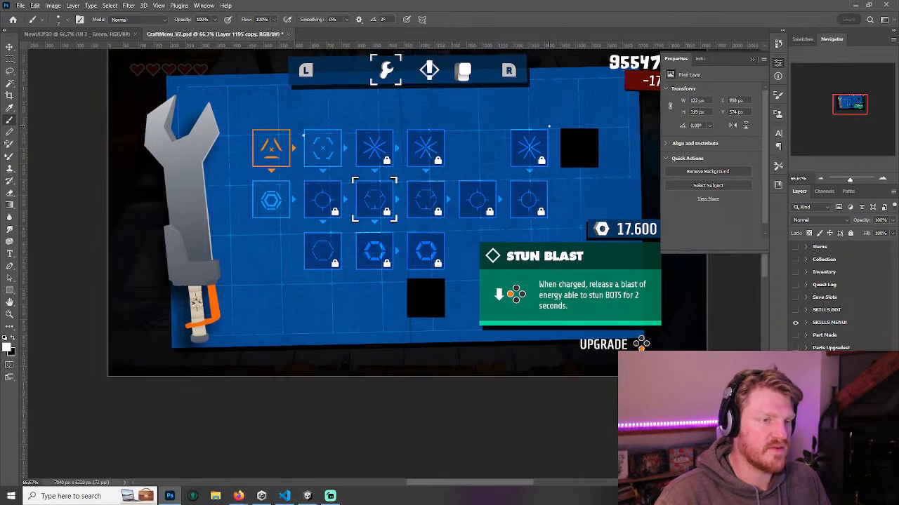
{"action": "left_click_drag", "start_coordinate": [393, 117], "coordinate": [611, 218]}
{"action": "key", "text": "ctrl+z"}
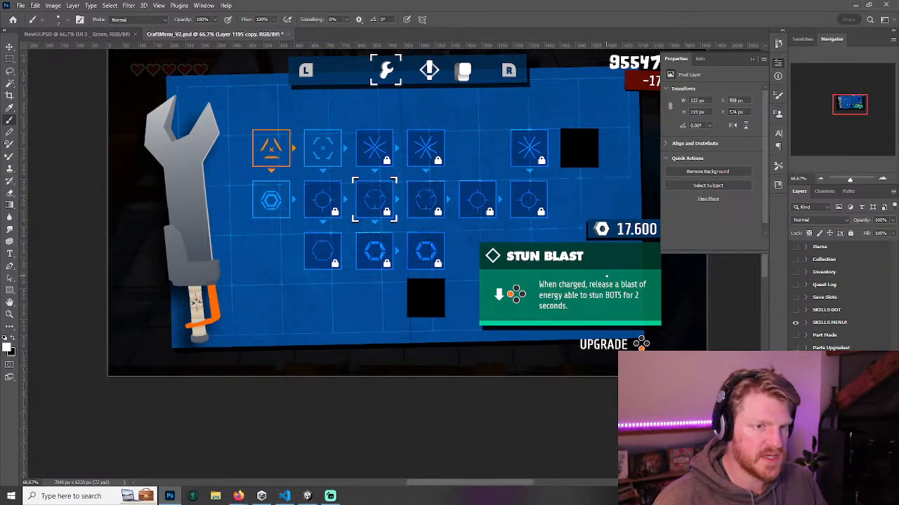
- Collapse the Properties panel to uncover the skills menu mockup, keeping the view at 66.67%
{"action": "left_click", "coordinate": [753, 59]}
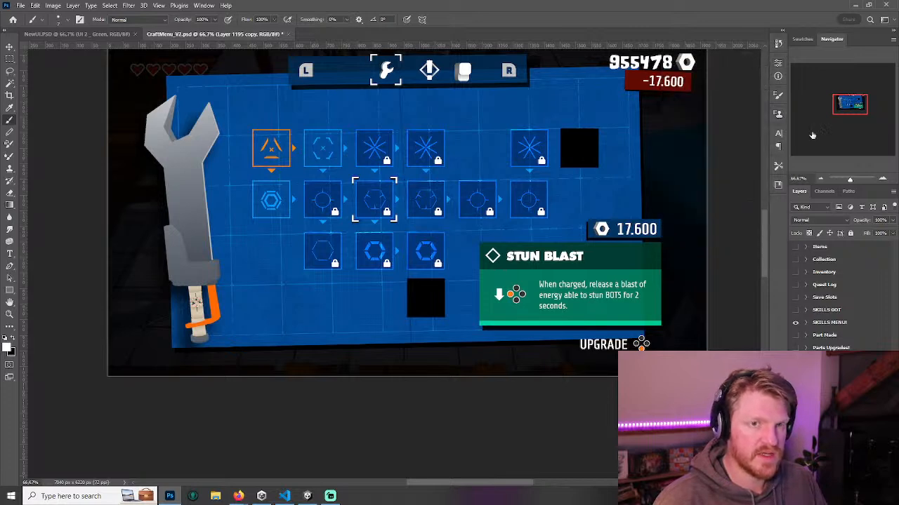
{"action": "left_click", "coordinate": [822, 181]}
{"action": "left_click", "coordinate": [821, 180]}
{"action": "left_click", "coordinate": [883, 179]}
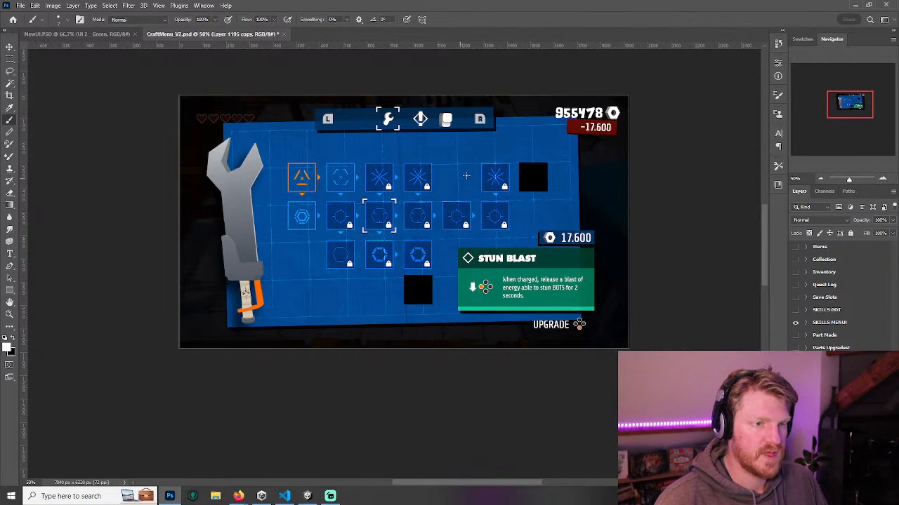
{"action": "left_click", "coordinate": [882, 180]}
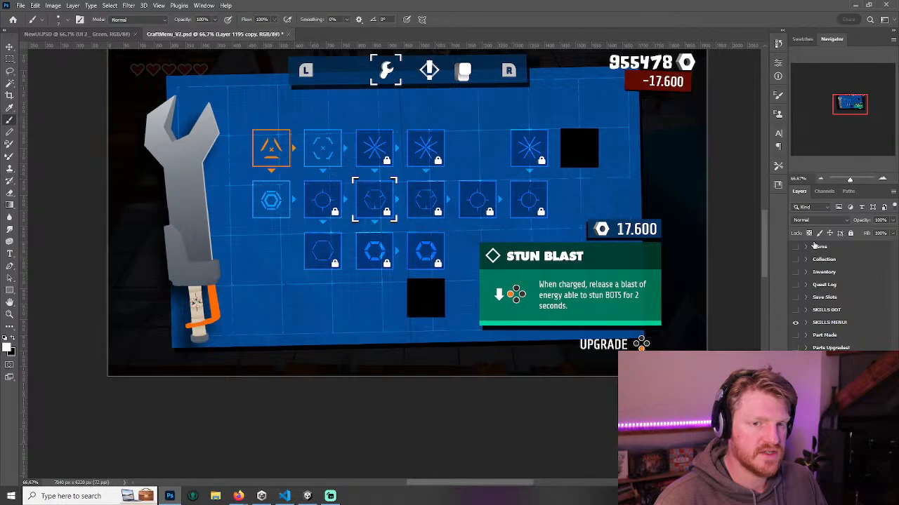
- Expand the SKILLS MENU! group and place a copy of the black square in the empty top-row slot
{"action": "left_click", "coordinate": [806, 323]}
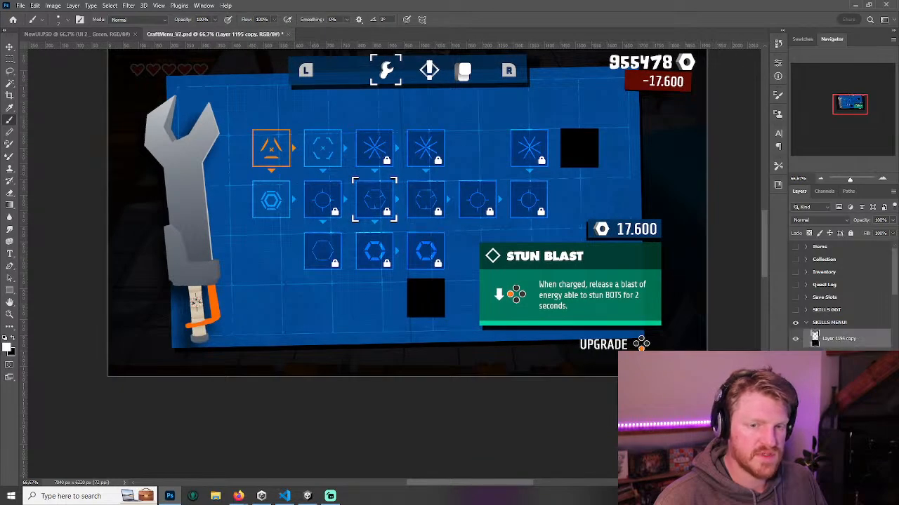
{"action": "left_click", "coordinate": [851, 354]}
{"action": "key", "text": "v"}
{"action": "left_click_drag", "start_coordinate": [585, 154], "coordinate": [484, 160], "text": "alt"}
- Draw white arrows into the new black square from below and above, plus one from it to the last top-row skill
{"action": "key", "text": "b"}
{"action": "left_click_drag", "start_coordinate": [477, 203], "coordinate": [477, 166]}
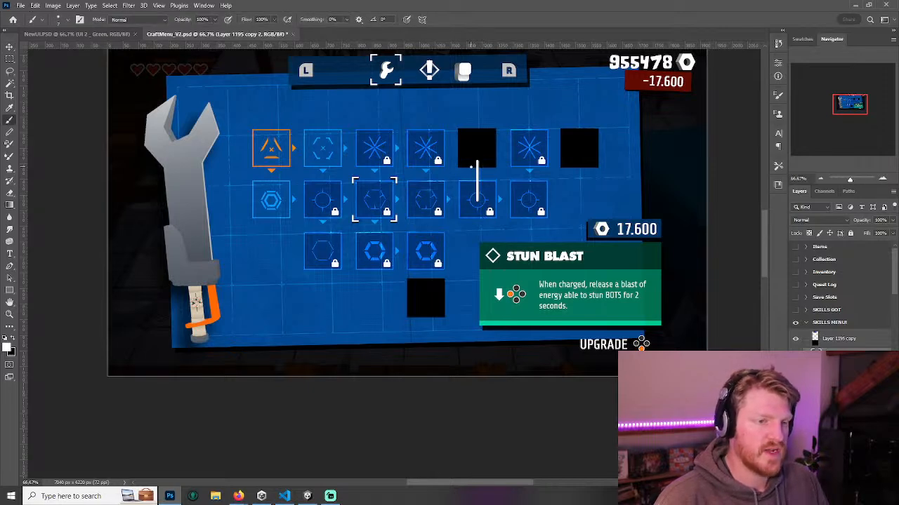
{"action": "left_click_drag", "start_coordinate": [468, 170], "coordinate": [487, 171]}
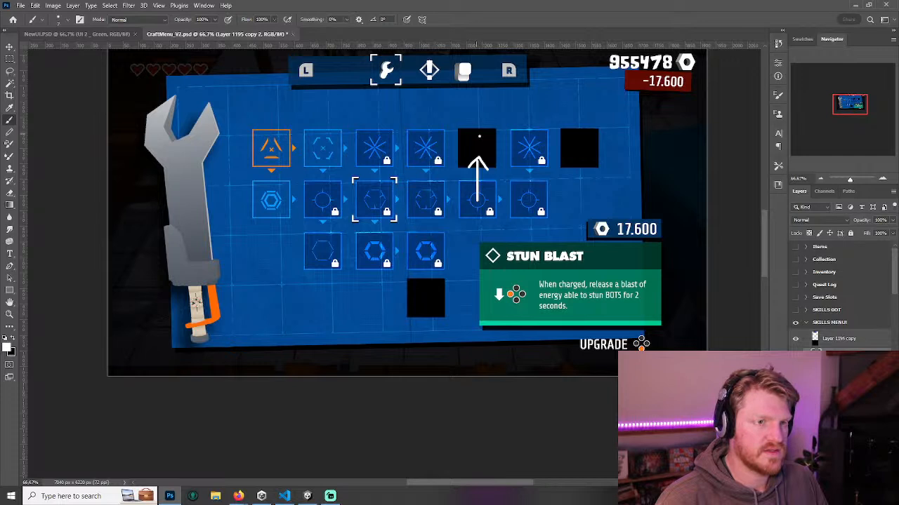
{"action": "left_click_drag", "start_coordinate": [494, 116], "coordinate": [482, 144]}
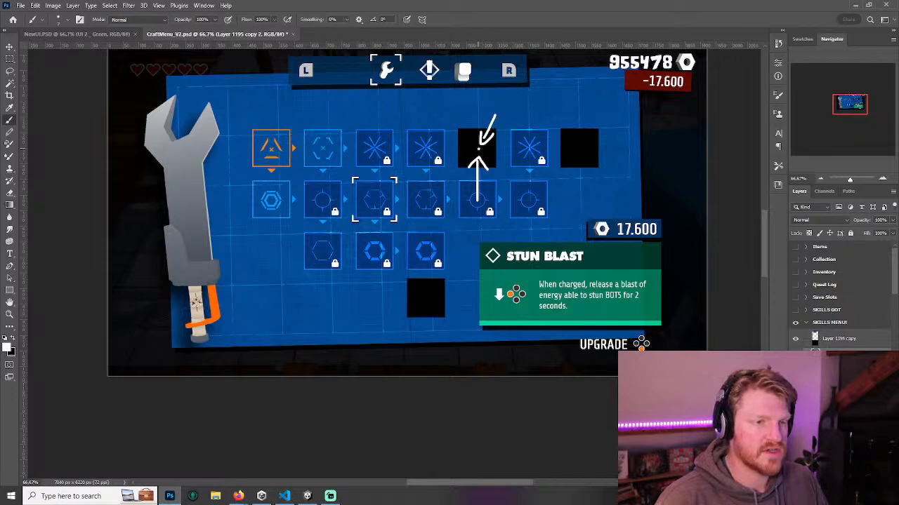
{"action": "left_click_drag", "start_coordinate": [487, 151], "coordinate": [528, 151]}
{"action": "left_click_drag", "start_coordinate": [528, 151], "coordinate": [517, 158]}
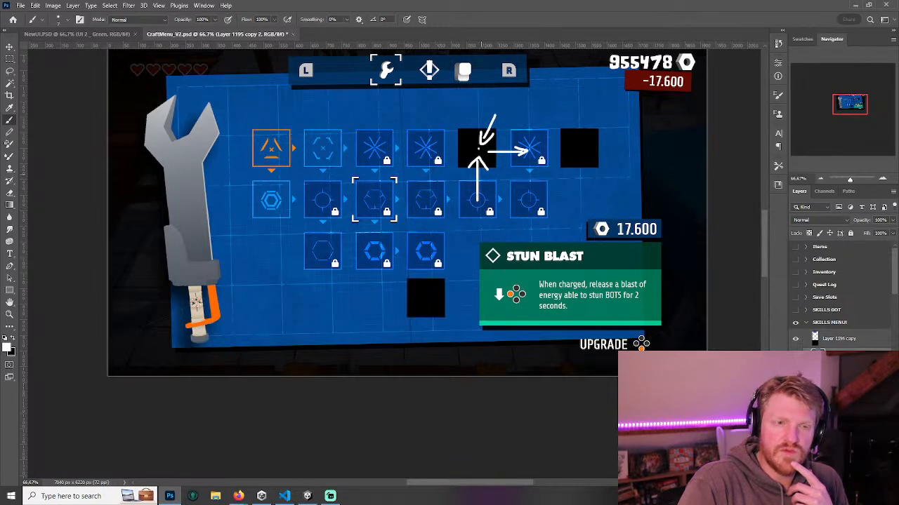
- Draw arrows to the last top-row skill from the fifth second-row and fourth top-row skills, undoing the path traced through the second row
{"action": "left_click_drag", "start_coordinate": [480, 202], "coordinate": [512, 166]}
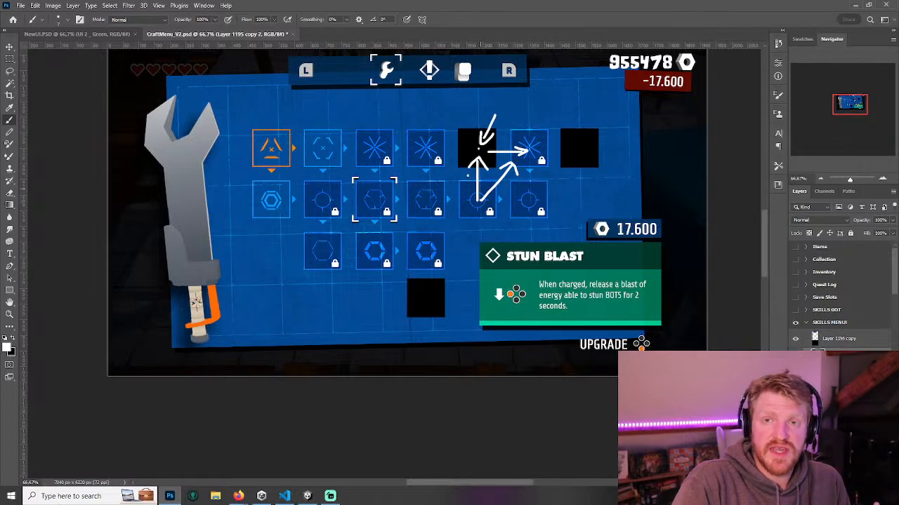
{"action": "left_click_drag", "start_coordinate": [427, 143], "coordinate": [522, 145]}
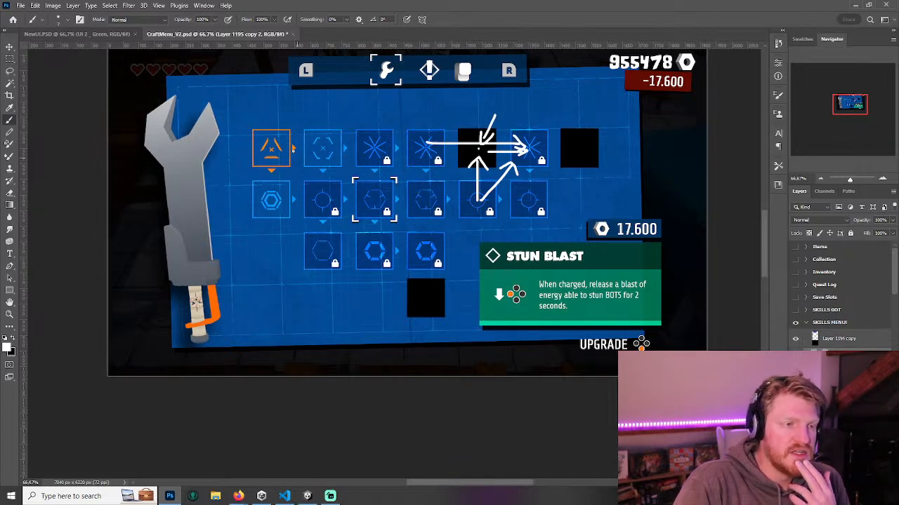
{"action": "mouse_move", "coordinate": [428, 149]}
{"action": "left_mouse_down"}
{"action": "mouse_move", "coordinate": [428, 179]}
{"action": "mouse_move", "coordinate": [493, 205]}
{"action": "mouse_move", "coordinate": [537, 152]}
{"action": "left_mouse_up"}
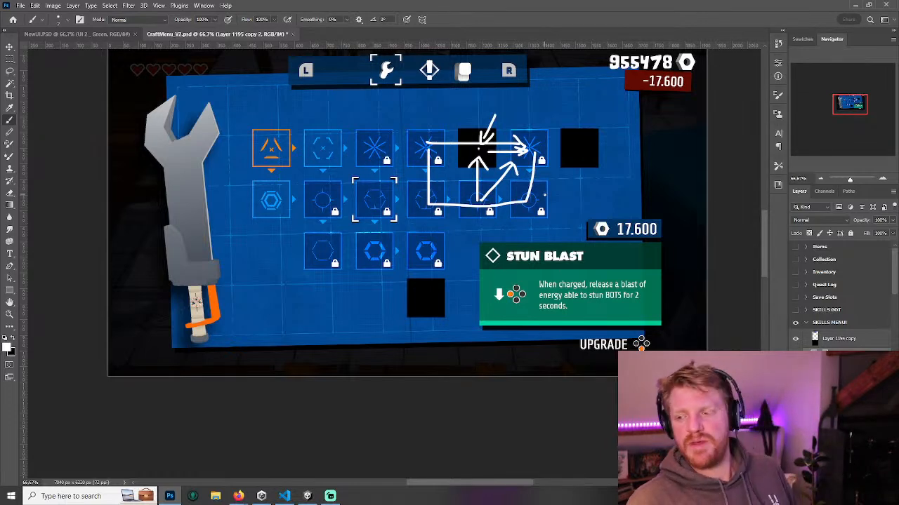
{"action": "key", "text": "ctrl+z"}
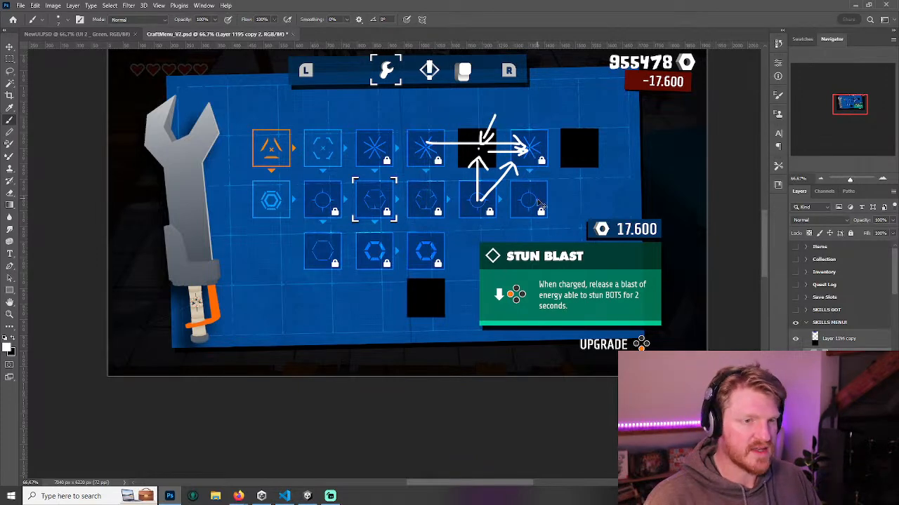
- Undo all the white navigation arrows drawn over the skill grid
{"action": "key", "text": "ctrl+z"}
{"action": "key", "text": "ctrl+z"}
{"action": "key", "text": "ctrl+z"}
{"action": "key", "text": "ctrl+z"}
{"action": "key", "text": "ctrl+z"}
{"action": "key", "text": "ctrl+z"}
{"action": "key", "text": "ctrl+z"}
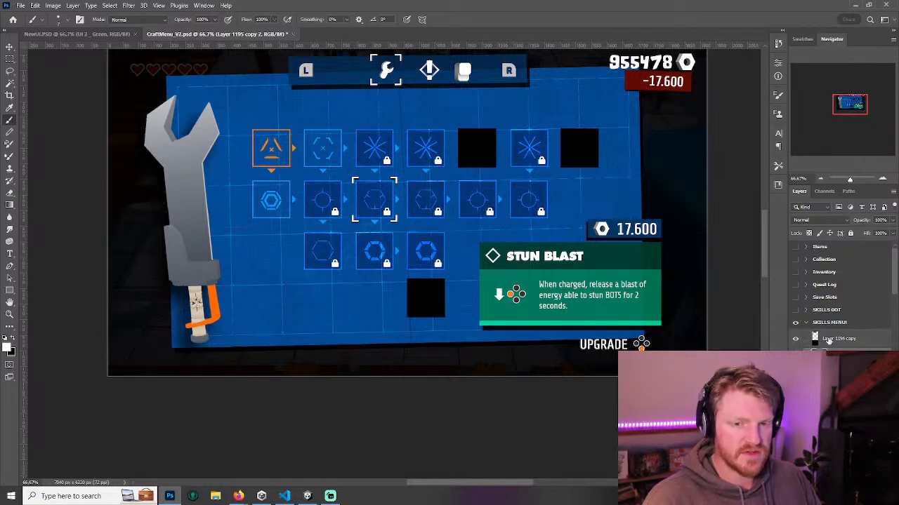
- Duplicate the white selection bracket layer and move the copy along the top row from the first skill to the last one
{"action": "scroll", "coordinate": [842, 299], "scroll_direction": "down", "scroll_amount": 1}
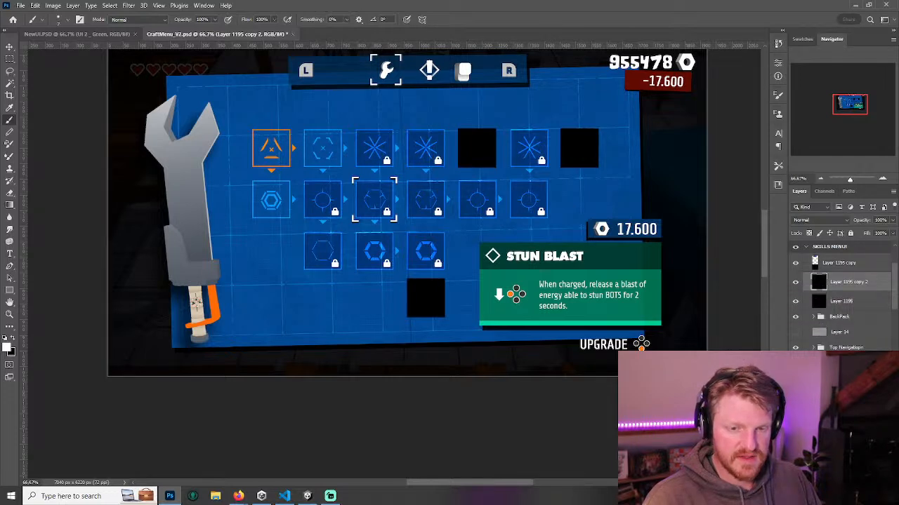
{"action": "scroll", "coordinate": [842, 295], "scroll_direction": "up", "scroll_amount": 6}
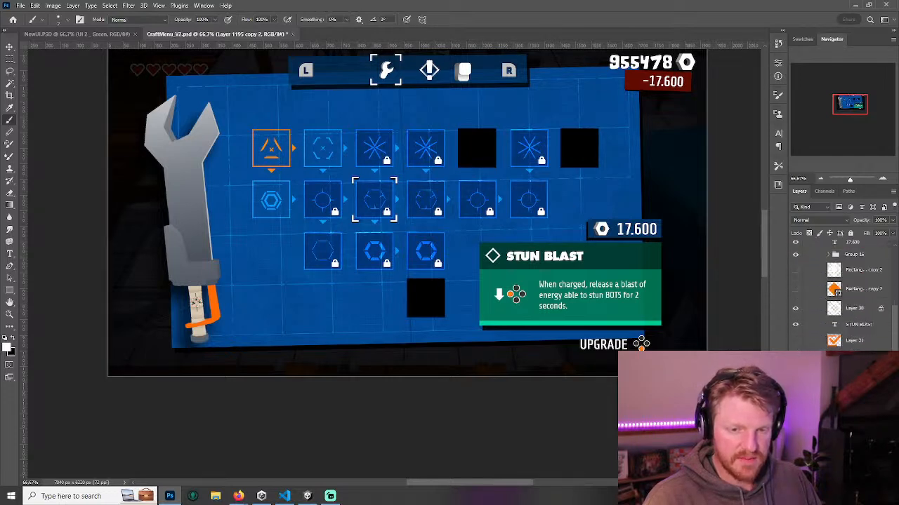
{"action": "scroll", "coordinate": [828, 302], "scroll_direction": "up", "scroll_amount": 2}
{"action": "left_click", "coordinate": [813, 321]}
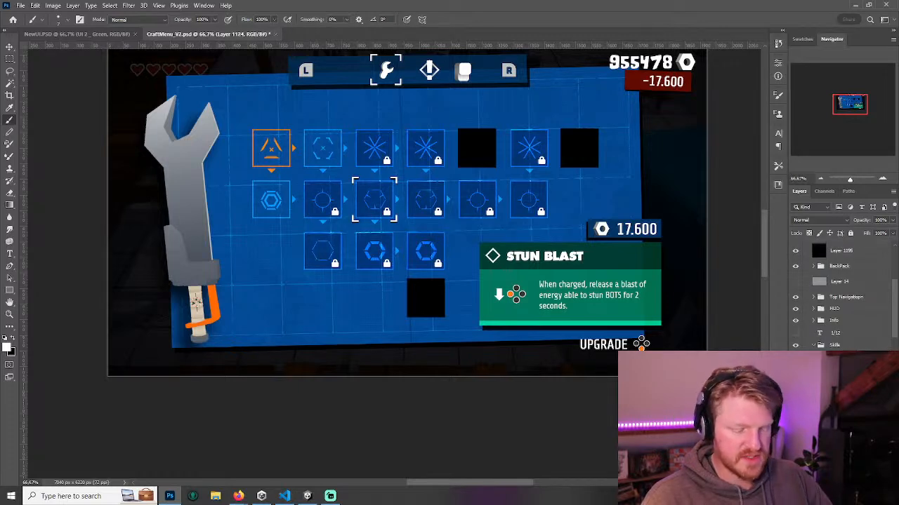
{"action": "key", "text": "ctrl+j"}
{"action": "key", "text": "v"}
{"action": "left_click_drag", "start_coordinate": [288, 145], "coordinate": [286, 145]}
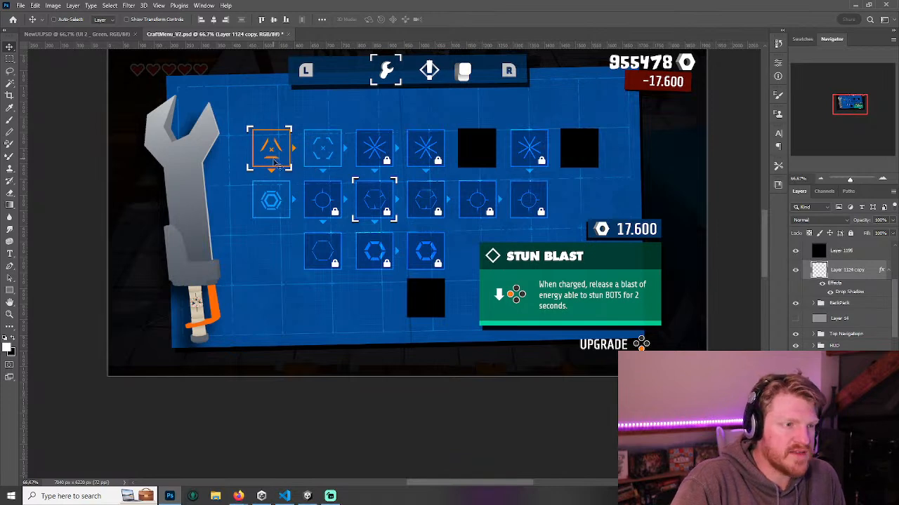
{"action": "left_click_drag", "start_coordinate": [276, 163], "coordinate": [429, 162]}
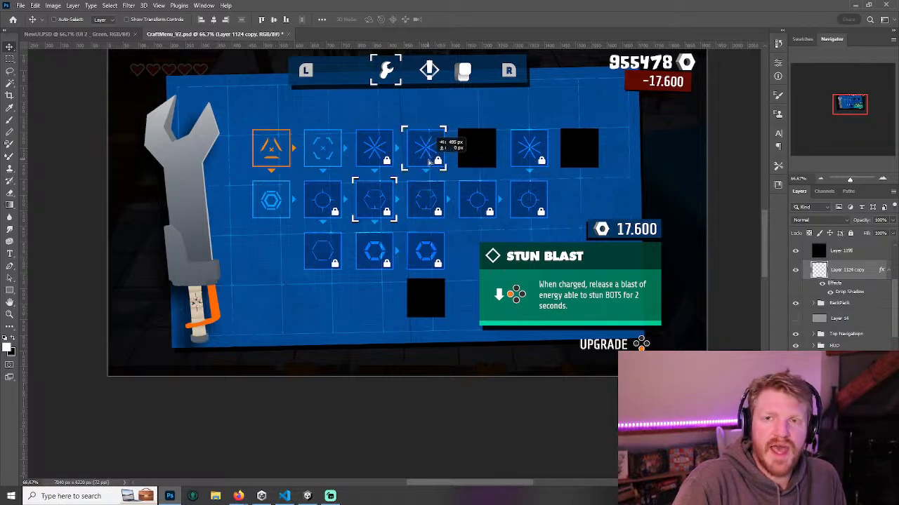
{"action": "left_click_drag", "start_coordinate": [428, 162], "coordinate": [533, 162]}
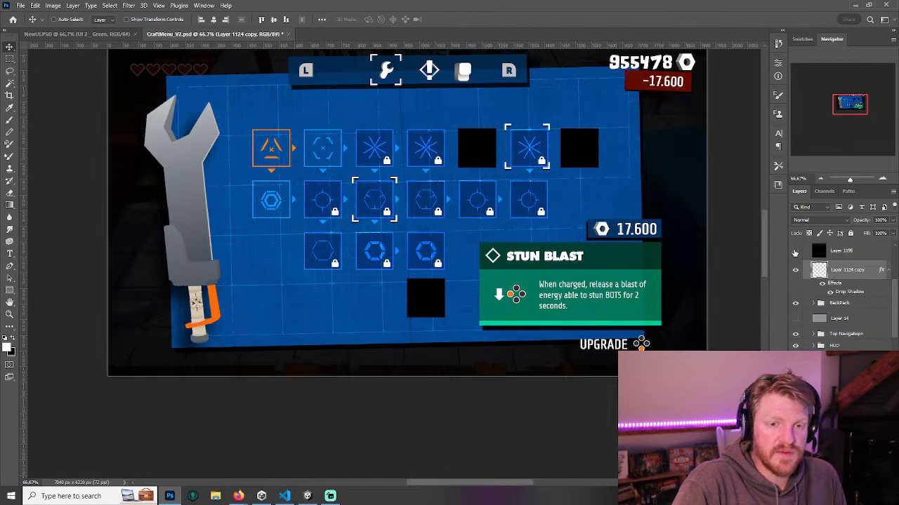
- Hide the three black square layers and move the bracket copy back along the top row and down toward the second-row skills
{"action": "left_click", "coordinate": [795, 252]}
{"action": "scroll", "coordinate": [795, 274], "scroll_direction": "up", "scroll_amount": 2}
{"action": "left_click", "coordinate": [796, 278]}
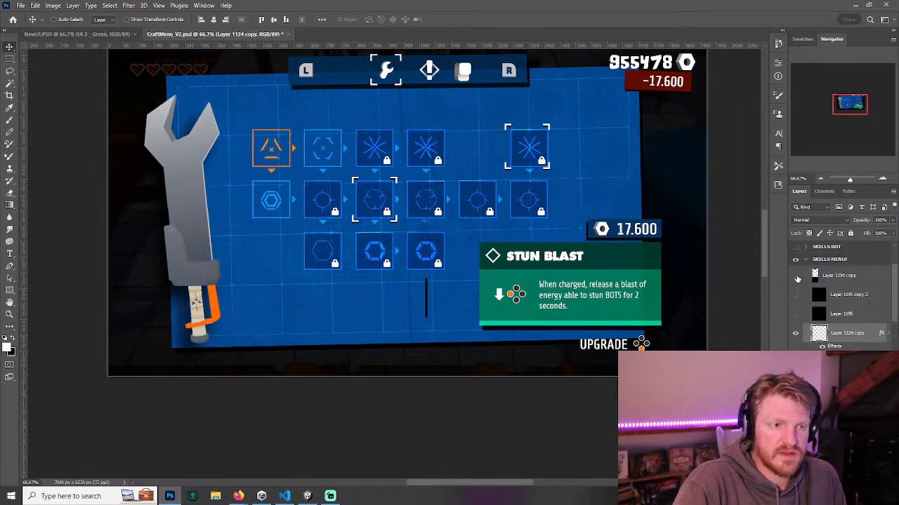
{"action": "left_click_drag", "start_coordinate": [533, 166], "coordinate": [438, 164]}
{"action": "left_click_drag", "start_coordinate": [339, 166], "coordinate": [330, 196]}
{"action": "key", "text": "Delete"}
{"action": "left_click", "coordinate": [795, 295]}
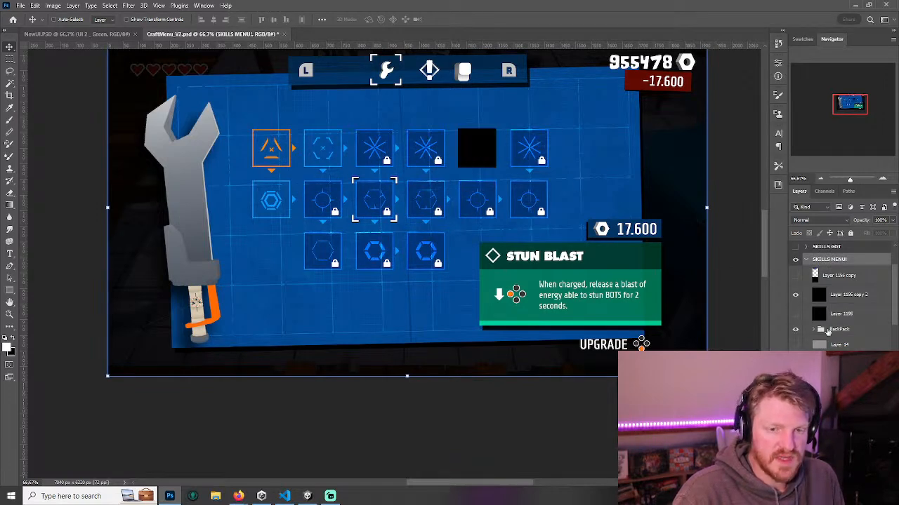
{"action": "key", "text": "ctrl+z"}
{"action": "key", "text": "ctrl+z"}
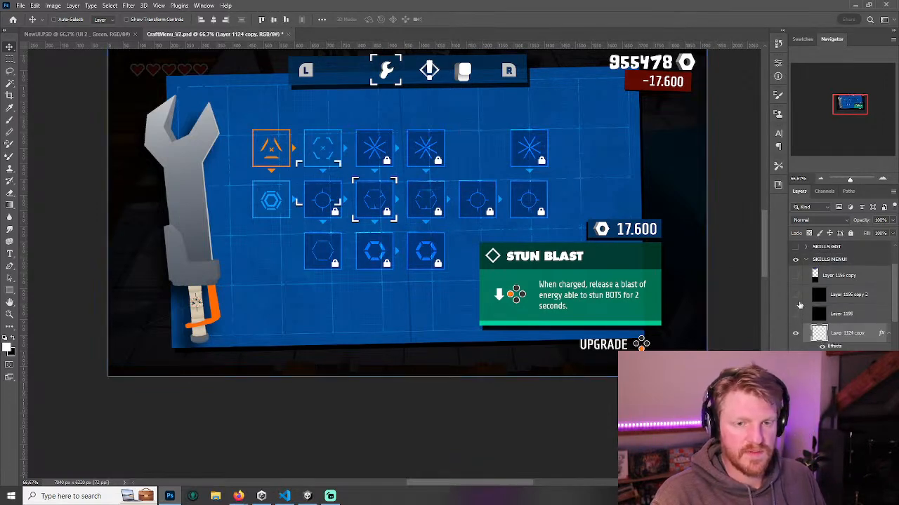
- Move the bracket copy to the fifth second-row skill and back to the first top-row skill with the black square shown, finally hiding both
{"action": "left_click", "coordinate": [796, 294]}
{"action": "left_click_drag", "start_coordinate": [328, 208], "coordinate": [486, 224]}
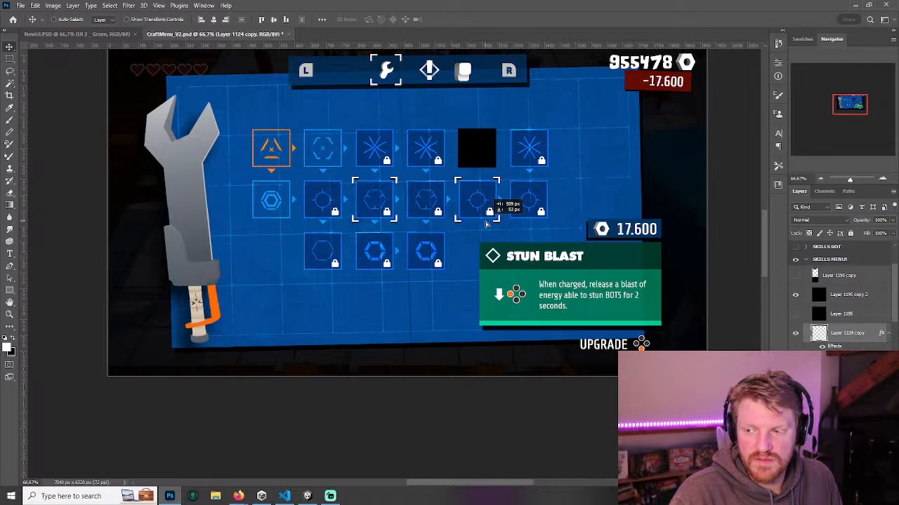
{"action": "left_click_drag", "start_coordinate": [486, 224], "coordinate": [286, 170]}
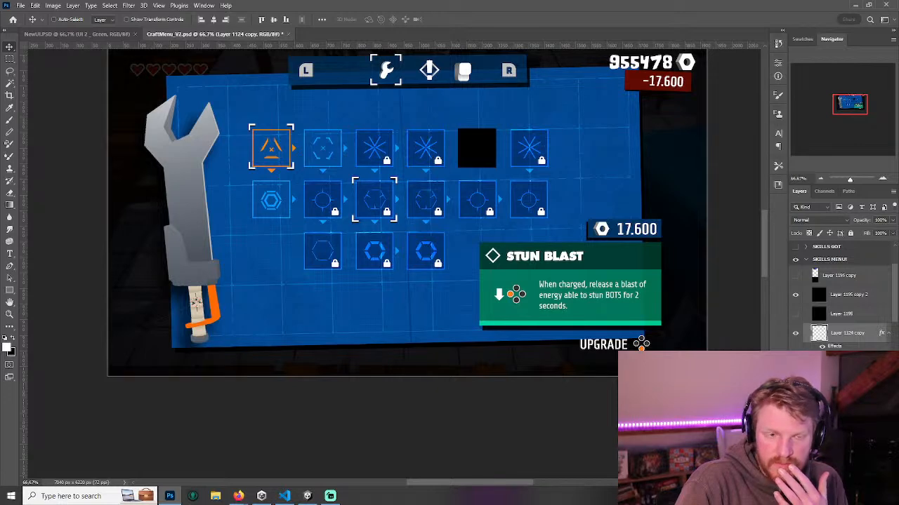
{"action": "left_click", "coordinate": [796, 295]}
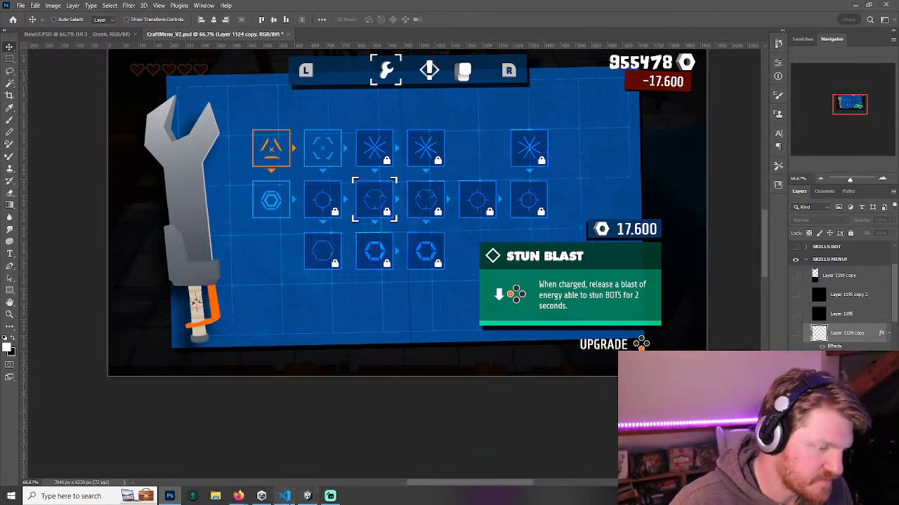
- Switch to Unity, show the Parts Menu in the Scene view instead of the Inventory, and enlarge the Scene view
{"action": "left_click", "coordinate": [309, 497]}
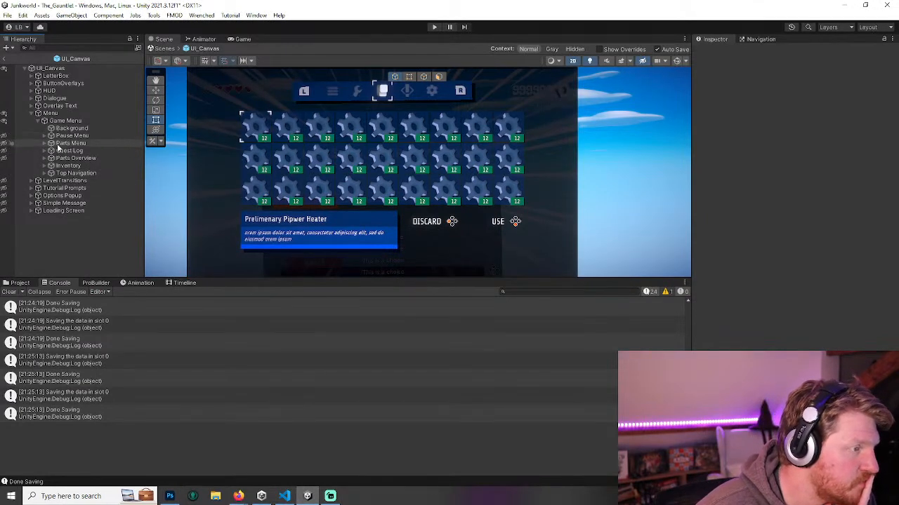
{"action": "left_click", "coordinate": [43, 143]}
{"action": "left_click", "coordinate": [44, 143]}
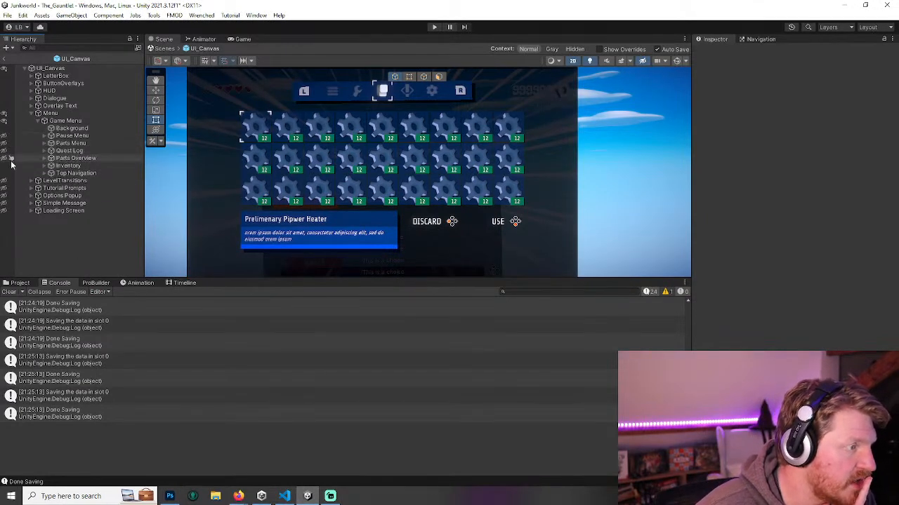
{"action": "left_click", "coordinate": [4, 166]}
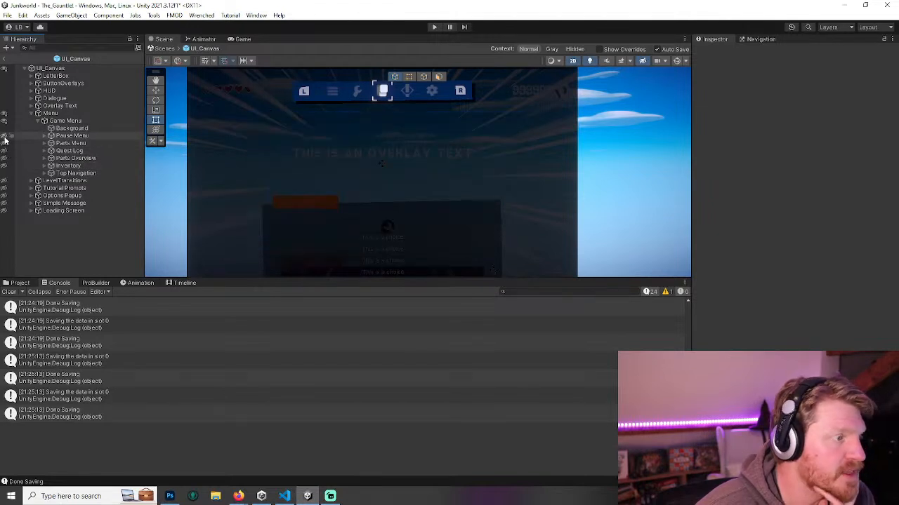
{"action": "left_click", "coordinate": [4, 136]}
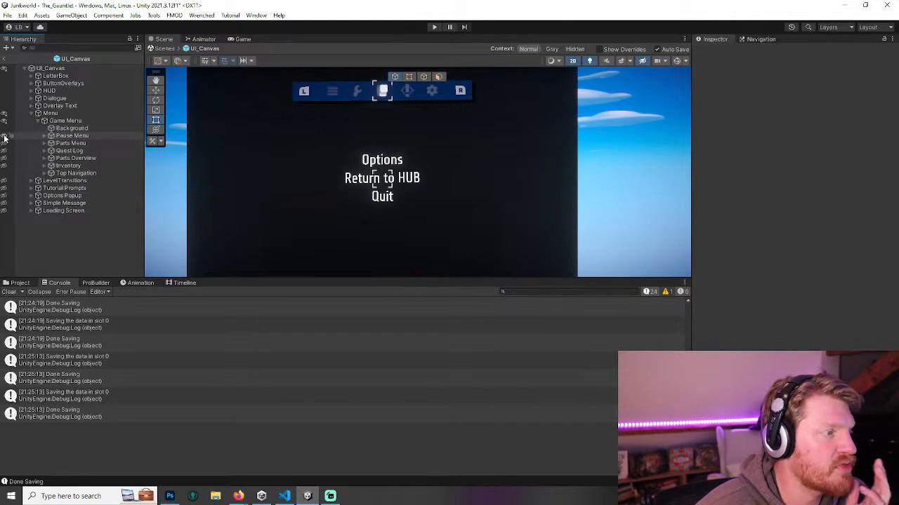
{"action": "left_click", "coordinate": [5, 137]}
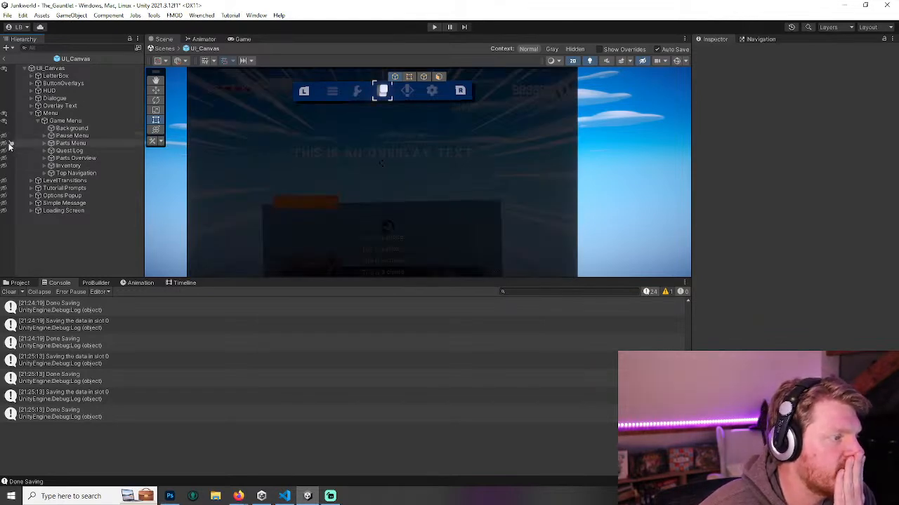
{"action": "left_click", "coordinate": [5, 144]}
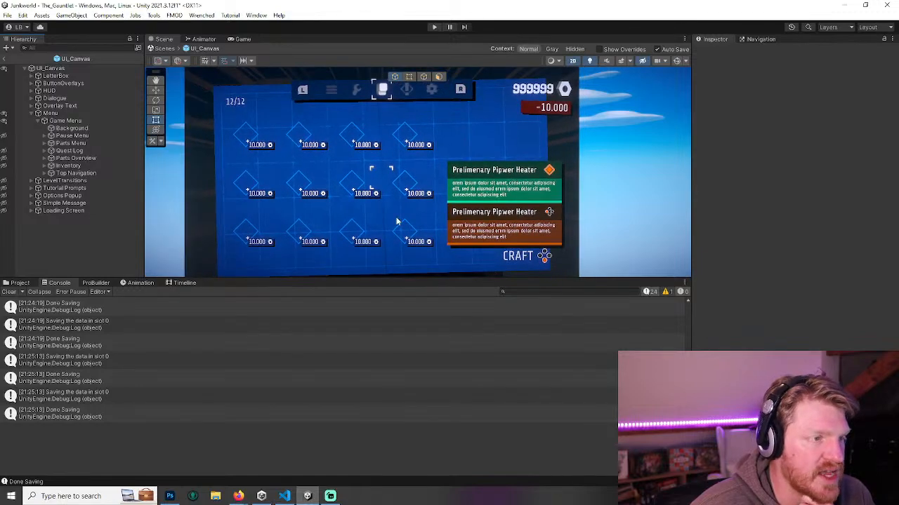
{"action": "left_click_drag", "start_coordinate": [336, 289], "coordinate": [329, 349]}
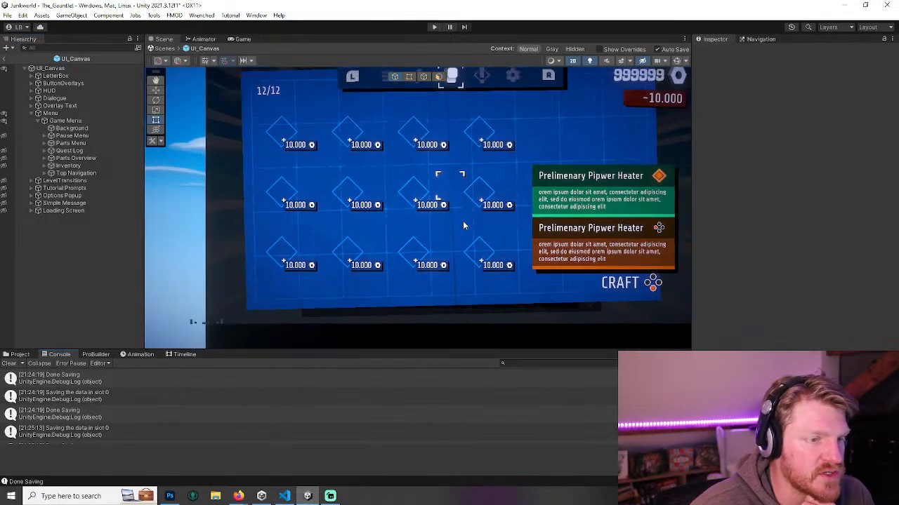
- Rename the Parts Menu object to Tech Tree Menu
{"action": "left_click", "coordinate": [45, 143]}
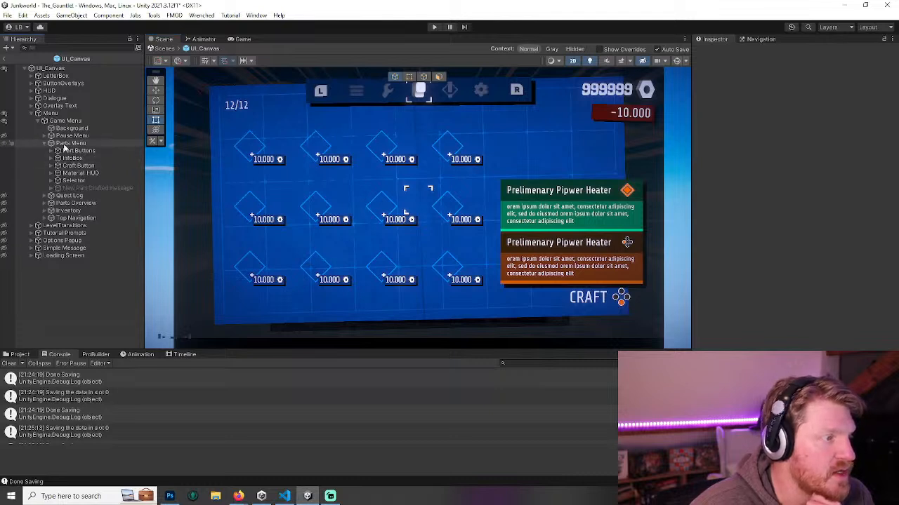
{"action": "left_click", "coordinate": [73, 144]}
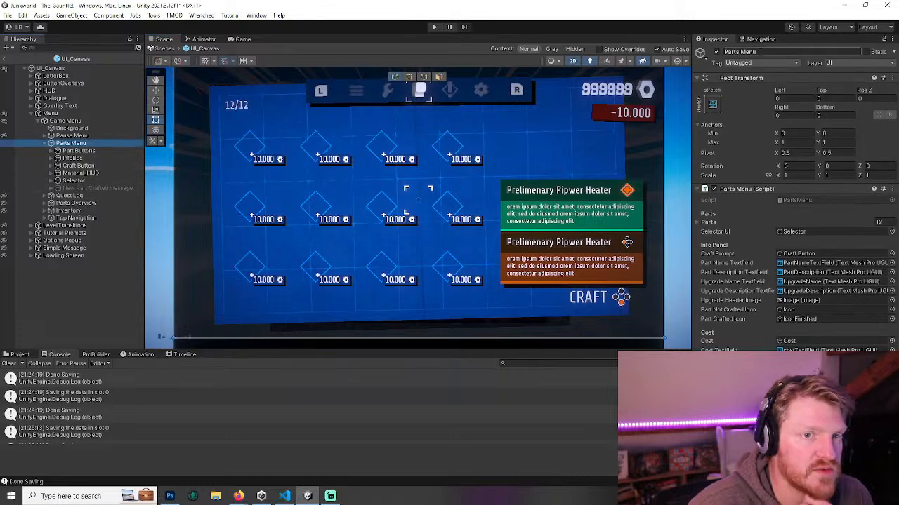
{"action": "double_click", "coordinate": [731, 52]}
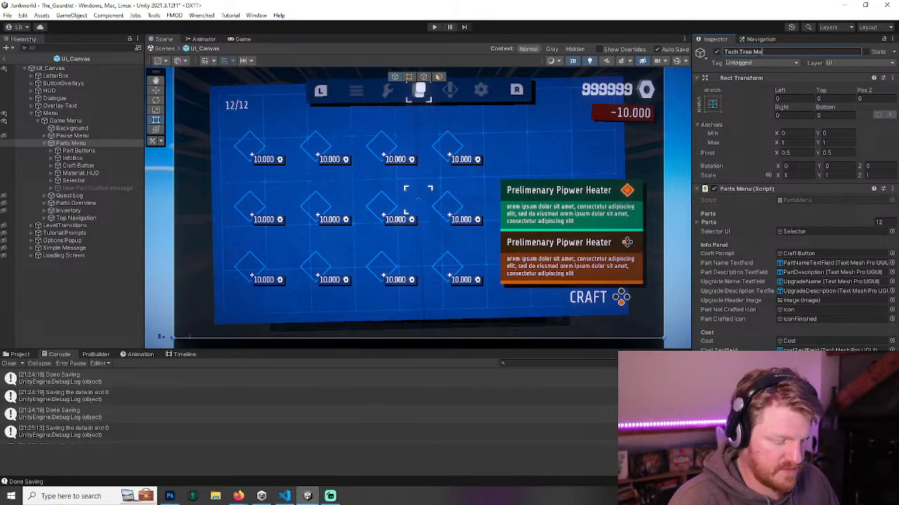
- Shrink the rects of PartUI 1 through PartUI 12 together to about 112.9 wide and 176 high, tightening the grid
{"action": "left_click", "coordinate": [80, 151]}
{"action": "left_click", "coordinate": [51, 151]}
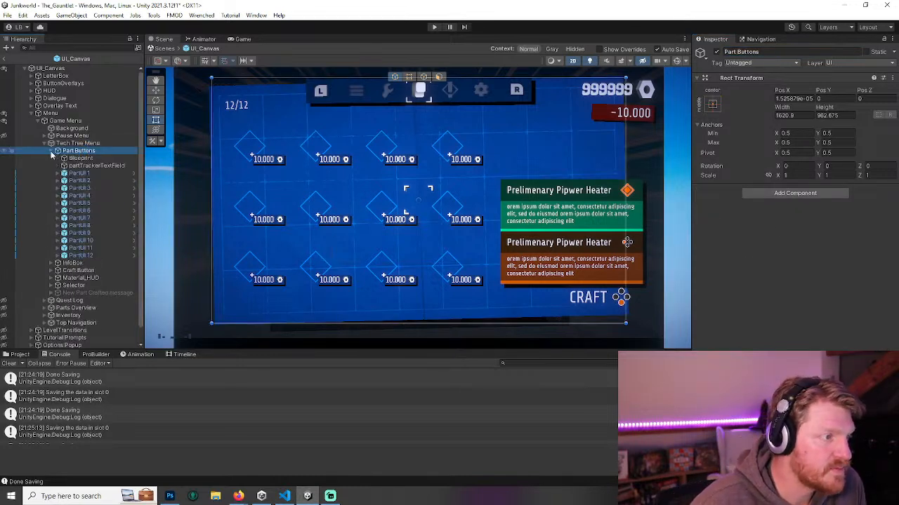
{"action": "left_click", "coordinate": [82, 159]}
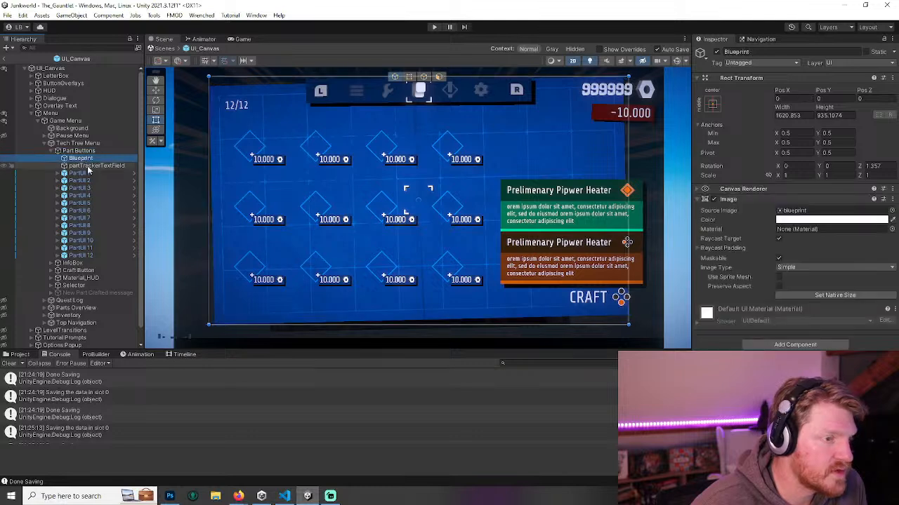
{"action": "left_click", "coordinate": [89, 166]}
{"action": "left_click", "coordinate": [78, 172]}
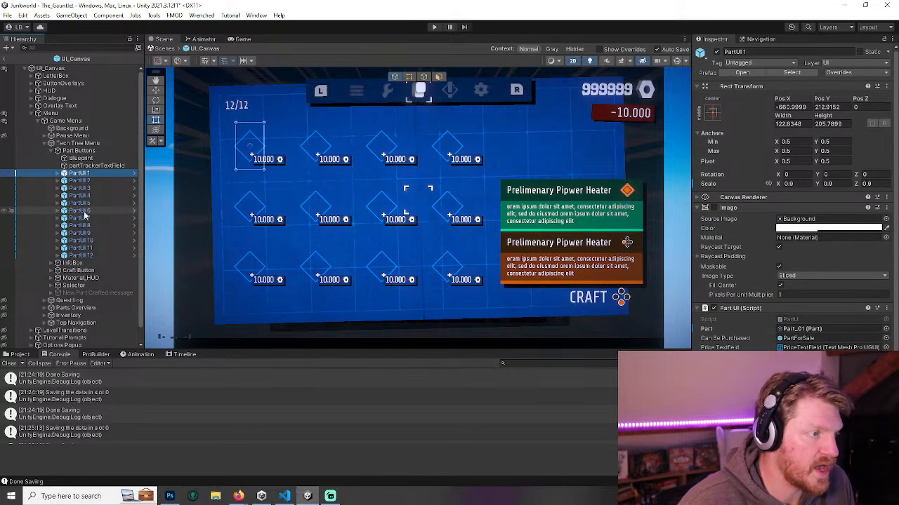
{"action": "left_click", "coordinate": [83, 255], "text": "shift"}
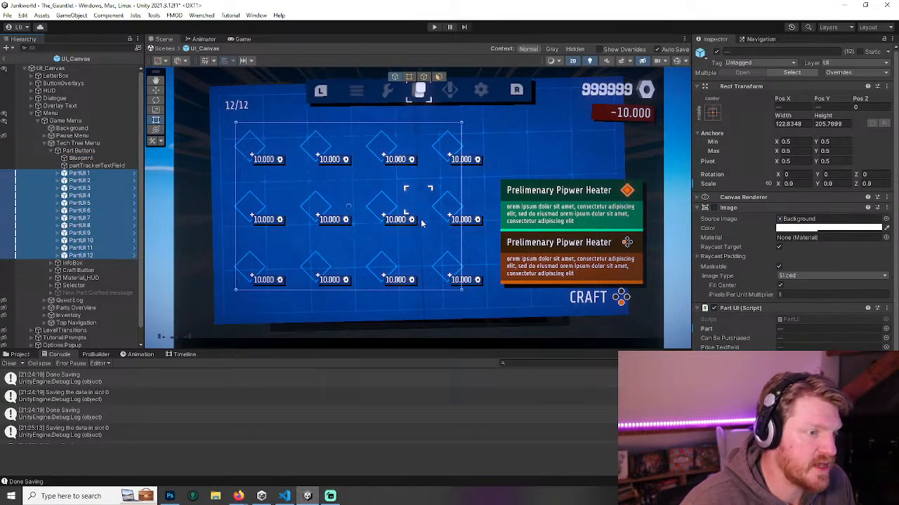
{"action": "left_click_drag", "start_coordinate": [460, 288], "coordinate": [447, 265]}
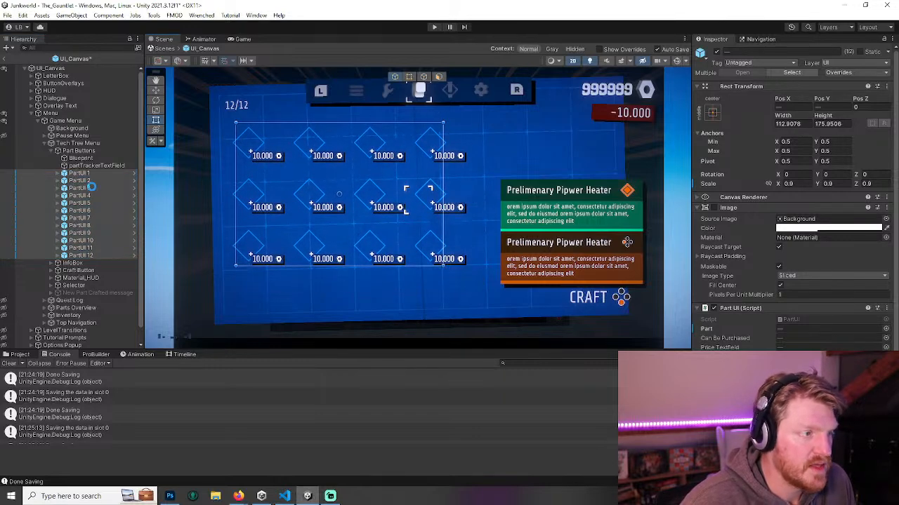
- Examine which PartUI objects are assigned to the elements of the Tech Tree Menu's Parts list
{"action": "left_click", "coordinate": [73, 144]}
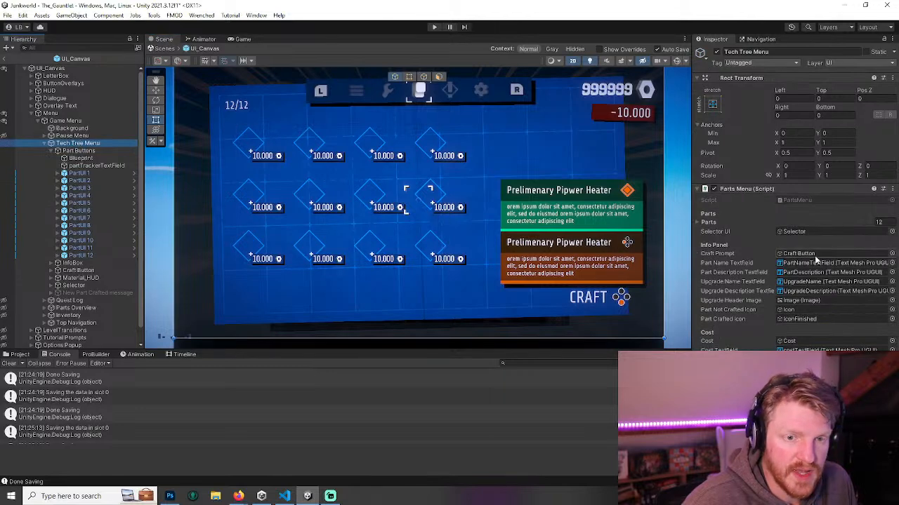
{"action": "left_click", "coordinate": [697, 223]}
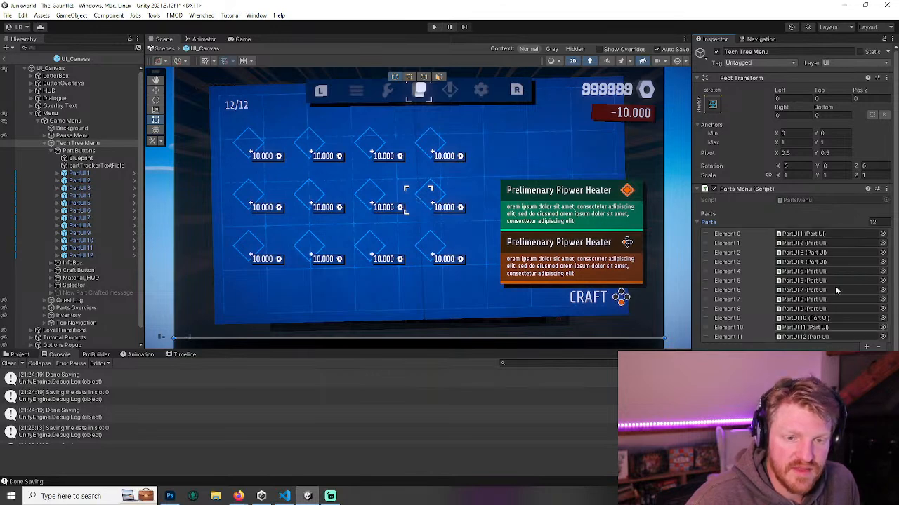
{"action": "left_click", "coordinate": [815, 235]}
{"action": "left_click", "coordinate": [811, 243]}
{"action": "left_click", "coordinate": [811, 252]}
{"action": "left_click", "coordinate": [811, 261]}
{"action": "left_click", "coordinate": [811, 271]}
{"action": "left_click", "coordinate": [810, 280]}
{"action": "left_click", "coordinate": [804, 243]}
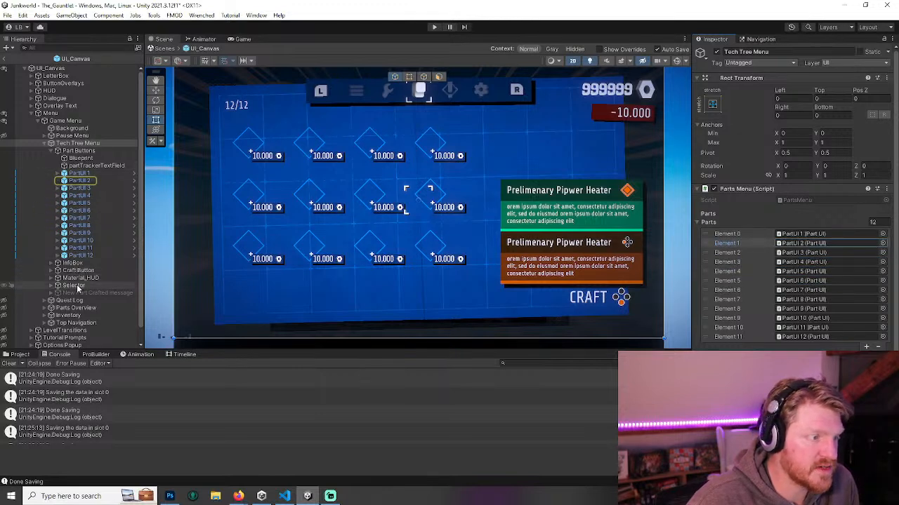
- Move the Selector onto the second part in the top row, at Pos X -427 and Pos Y 224
{"action": "left_click", "coordinate": [74, 286]}
{"action": "left_click_drag", "start_coordinate": [384, 190], "coordinate": [310, 156]}
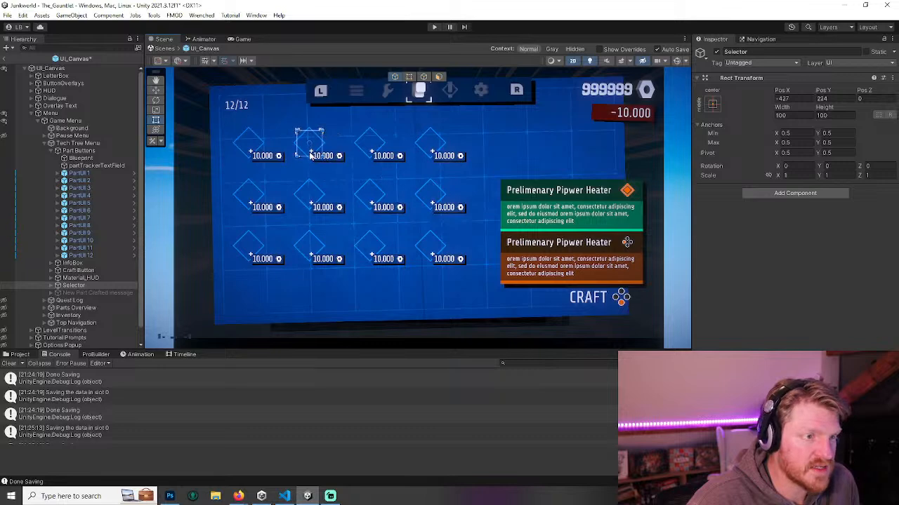
- Inspect the Part reference assigned in PartUI 1's Part UI script
{"action": "left_click", "coordinate": [89, 173]}
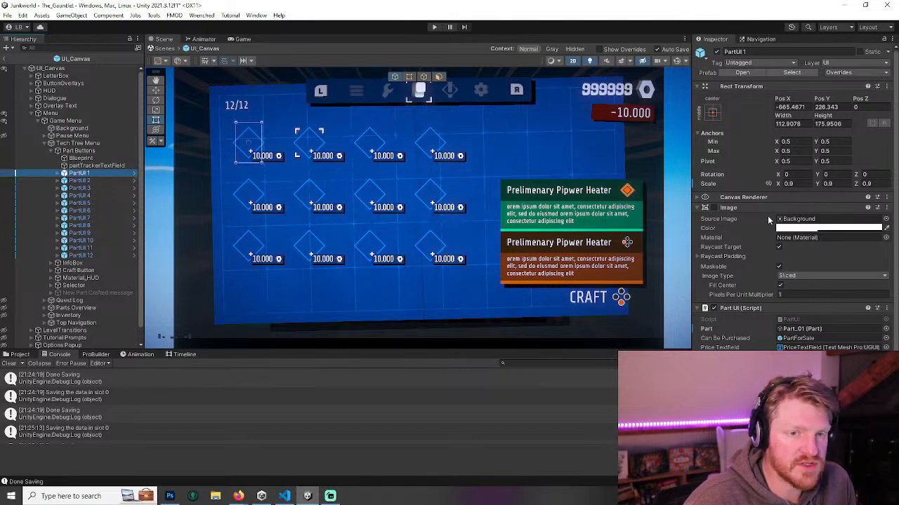
{"action": "scroll", "coordinate": [770, 221], "scroll_direction": "down", "scroll_amount": 1}
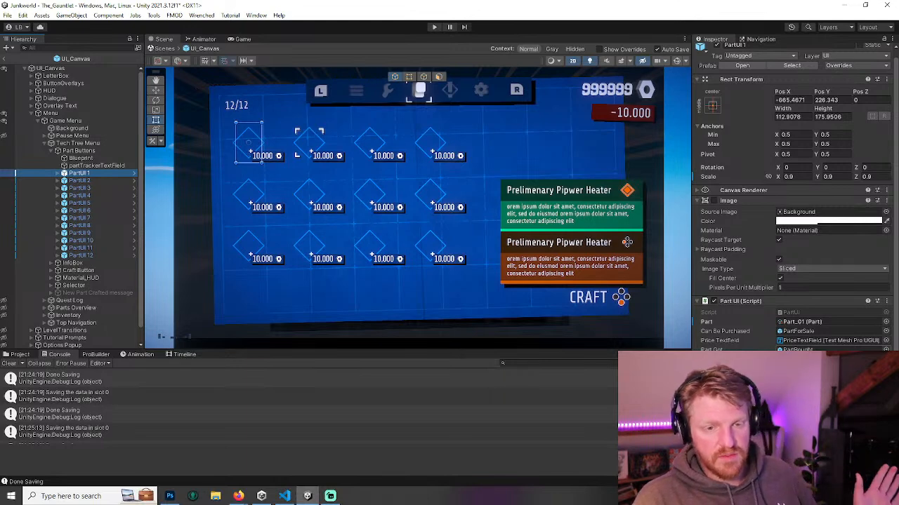
{"action": "left_click", "coordinate": [808, 322]}
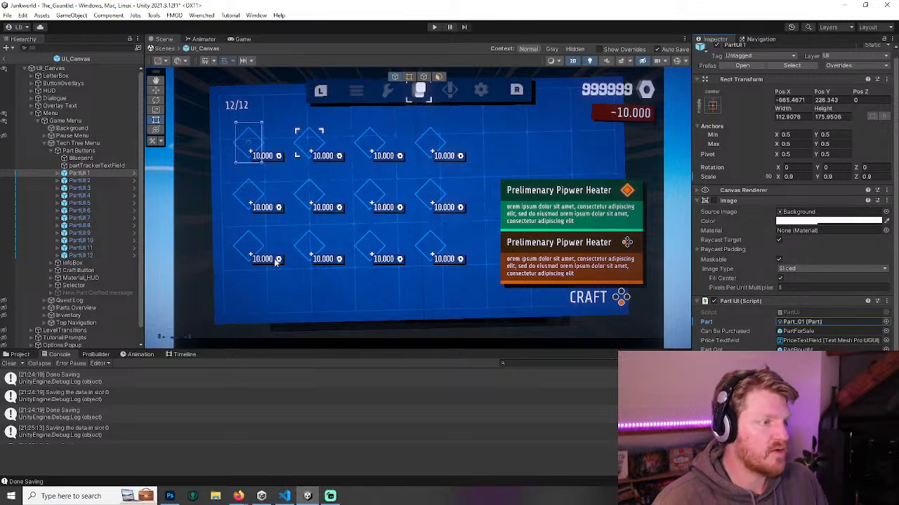
- Review the references held by the Tech Tree Menu's Parts Menu script, with its Parts list collapsed
{"action": "left_click", "coordinate": [54, 151]}
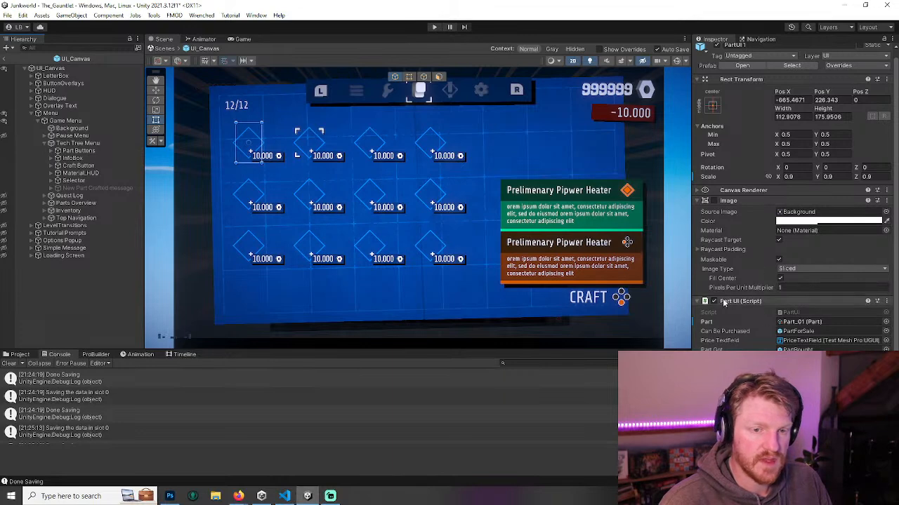
{"action": "left_click", "coordinate": [53, 152]}
{"action": "left_click", "coordinate": [51, 143]}
{"action": "left_click", "coordinate": [69, 144]}
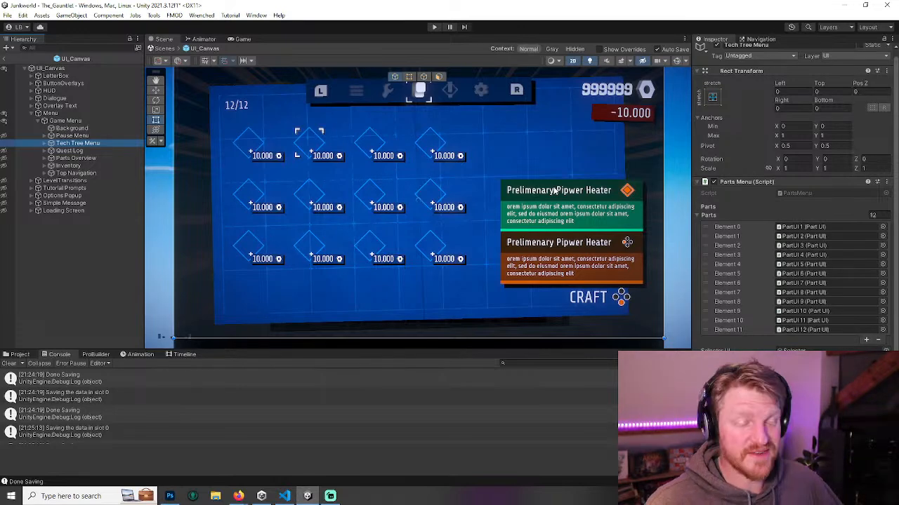
{"action": "left_click", "coordinate": [697, 216]}
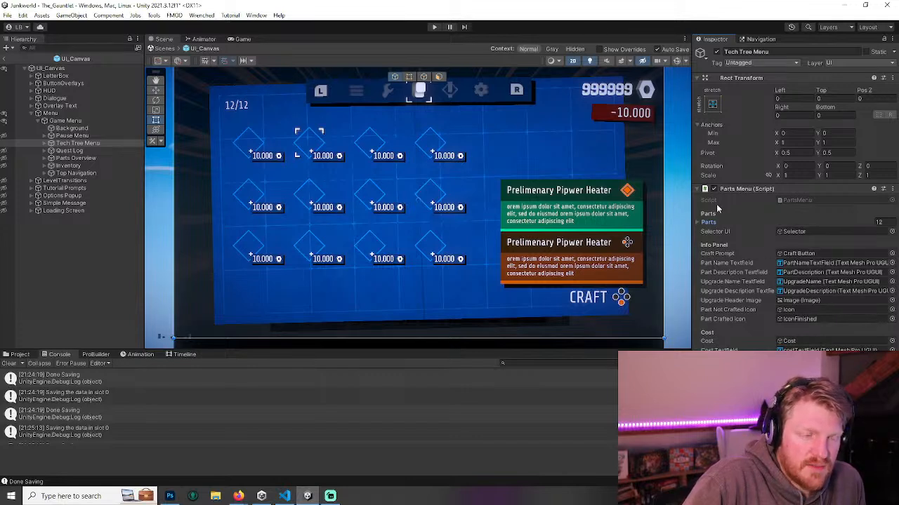
{"action": "scroll", "coordinate": [489, 163], "scroll_direction": "down", "scroll_amount": 3}
{"action": "scroll", "coordinate": [490, 169], "scroll_direction": "up", "scroll_amount": 1}
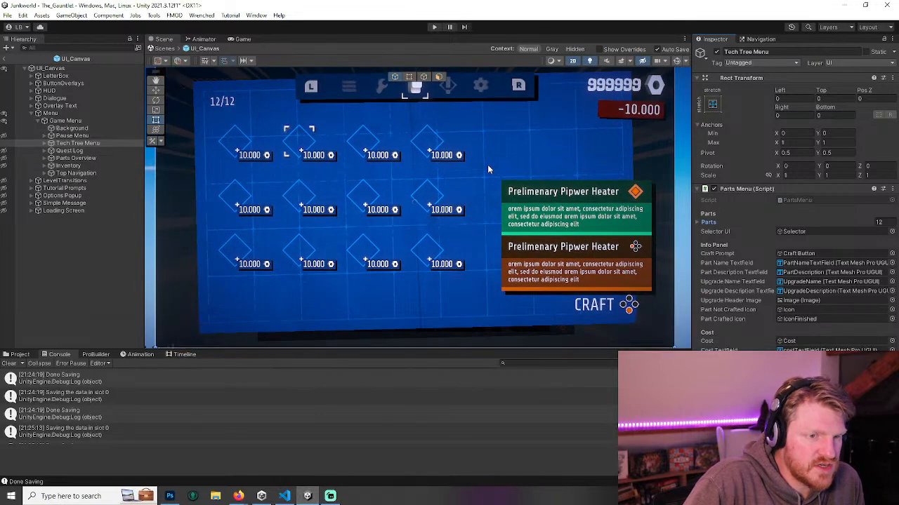
{"action": "scroll", "coordinate": [489, 169], "scroll_direction": "up", "scroll_amount": 1}
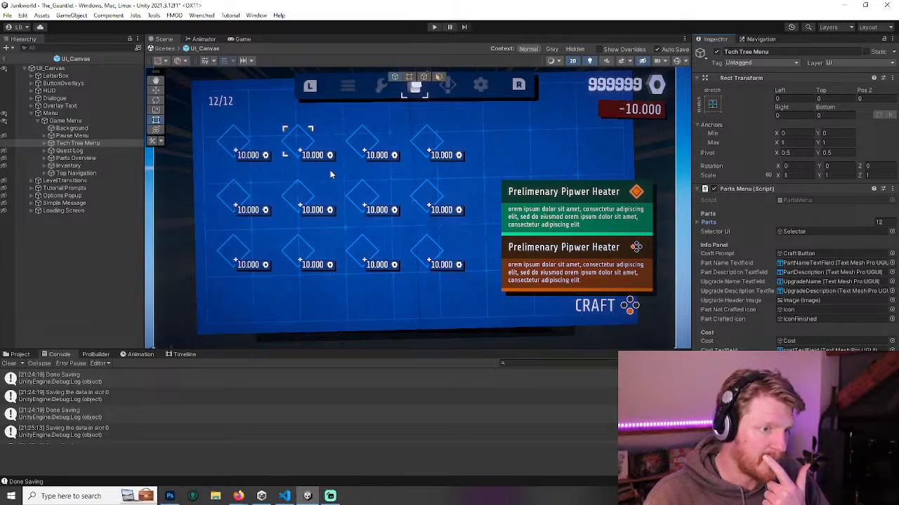
- Open the Part_01 asset assigned to PartUI 1 and examine its name, description and upgrade fields
{"action": "left_click", "coordinate": [45, 144]}
{"action": "left_click", "coordinate": [54, 151]}
{"action": "left_click", "coordinate": [79, 173]}
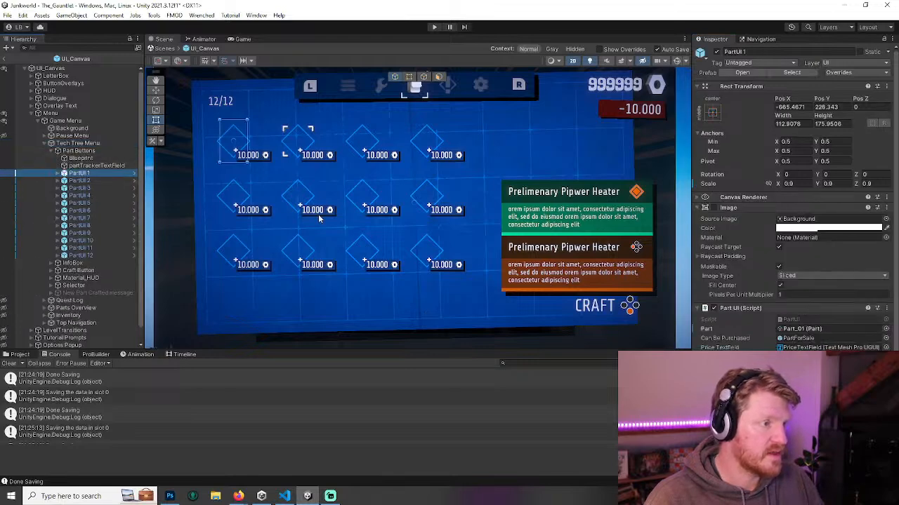
{"action": "double_click", "coordinate": [807, 329]}
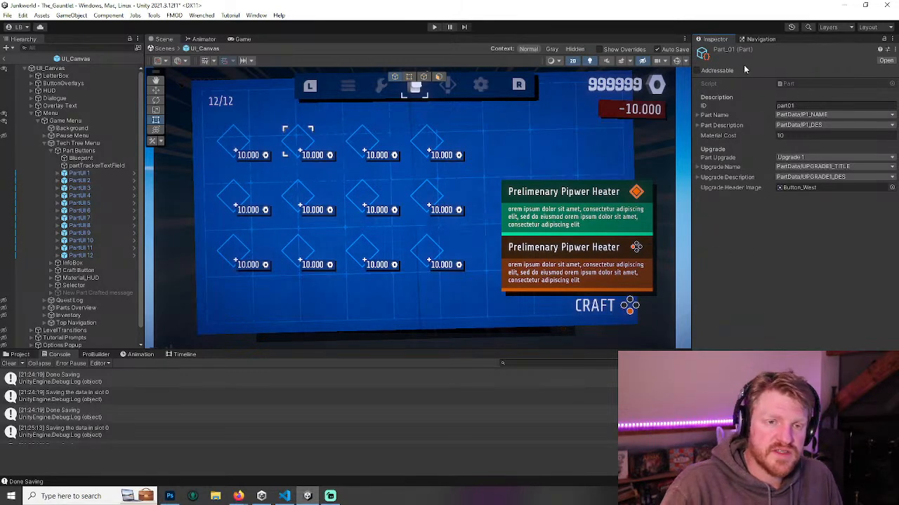
{"action": "left_click", "coordinate": [698, 125]}
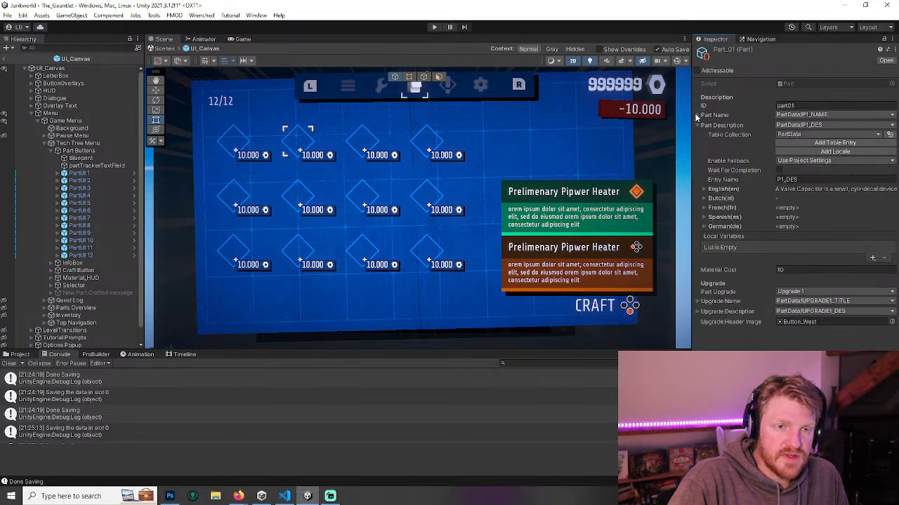
{"action": "left_click", "coordinate": [697, 115]}
{"action": "left_click", "coordinate": [698, 115]}
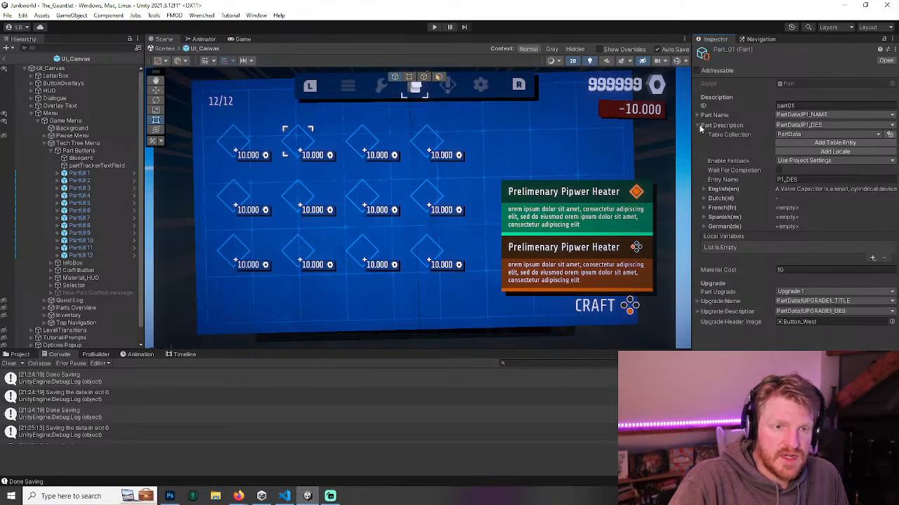
{"action": "left_click", "coordinate": [699, 125]}
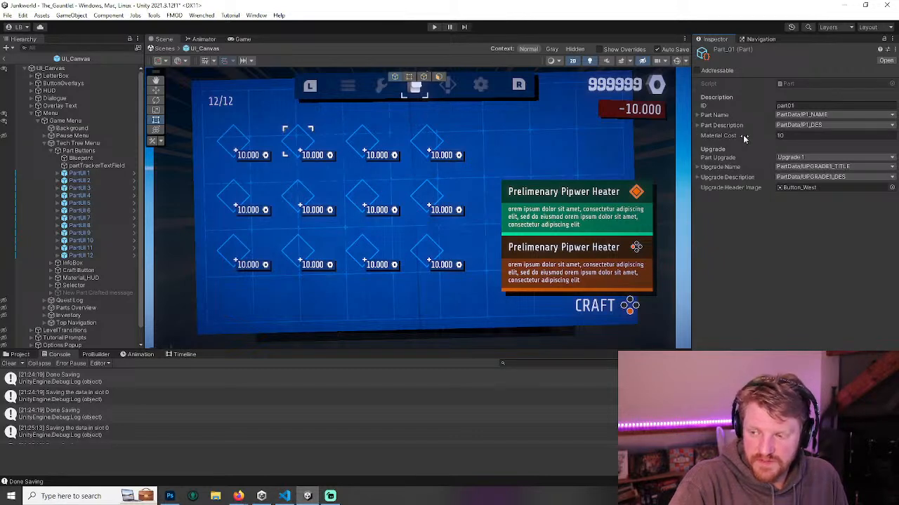
{"action": "left_click", "coordinate": [698, 178]}
{"action": "left_click", "coordinate": [698, 177]}
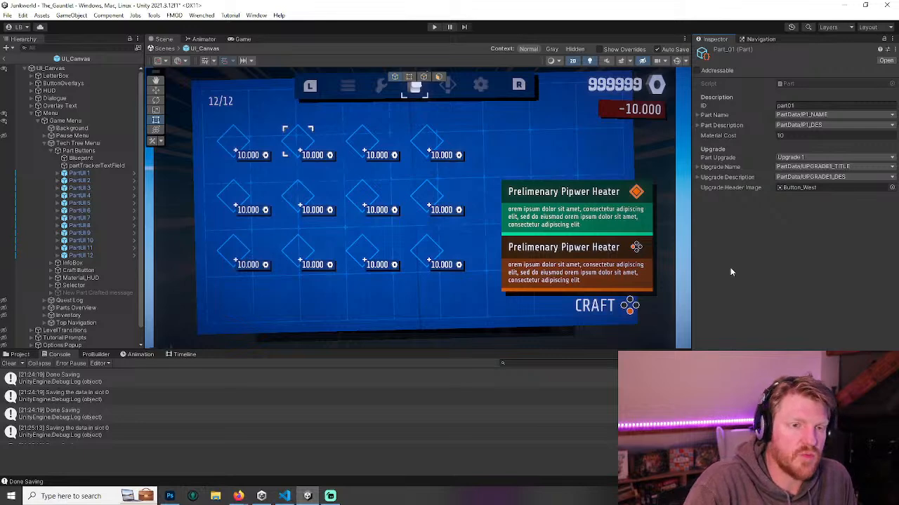
- Enlarge the Scene view by narrowing the Inspector and shortening the Console, keeping the whole tech tree canvas in frame
{"action": "left_click_drag", "start_coordinate": [691, 214], "coordinate": [714, 217]}
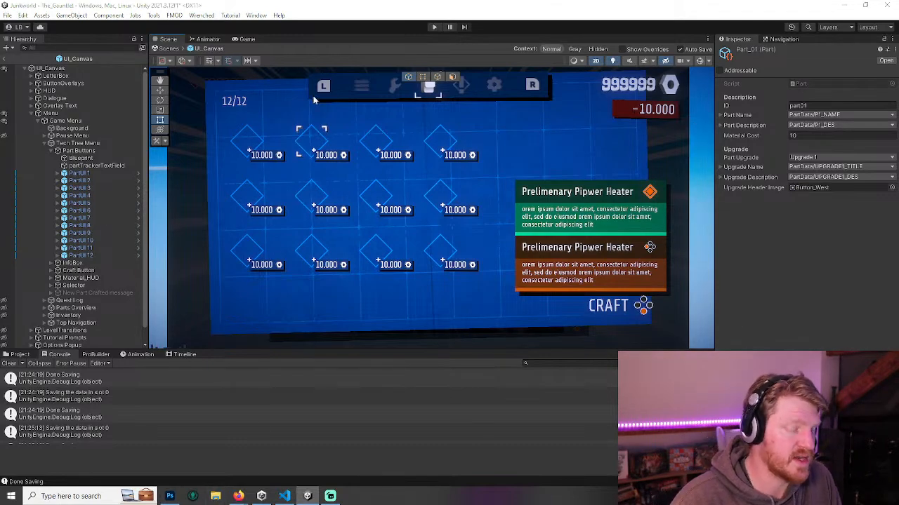
{"action": "key", "text": "super+e"}
{"action": "left_click_drag", "start_coordinate": [535, 39], "coordinate": [898, 36]}
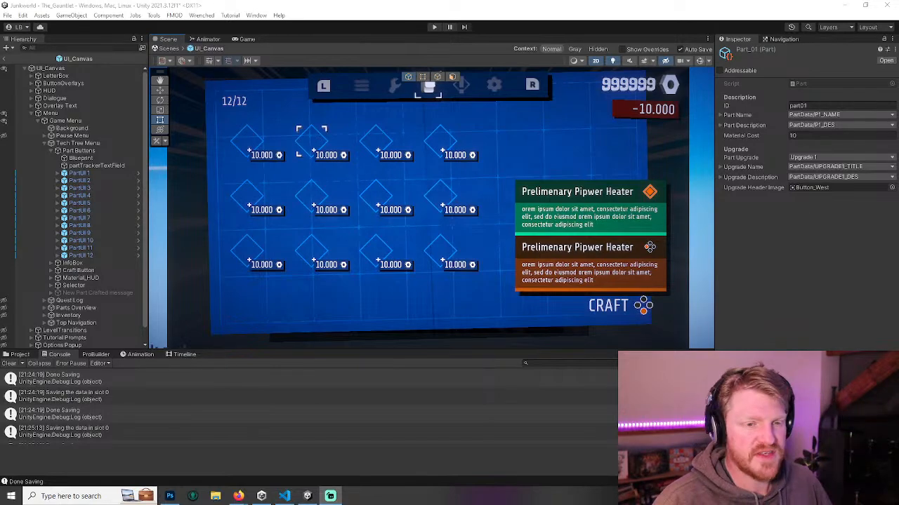
{"action": "scroll", "coordinate": [541, 210], "scroll_direction": "down", "scroll_amount": 2}
{"action": "scroll", "coordinate": [542, 209], "scroll_direction": "up", "scroll_amount": 3}
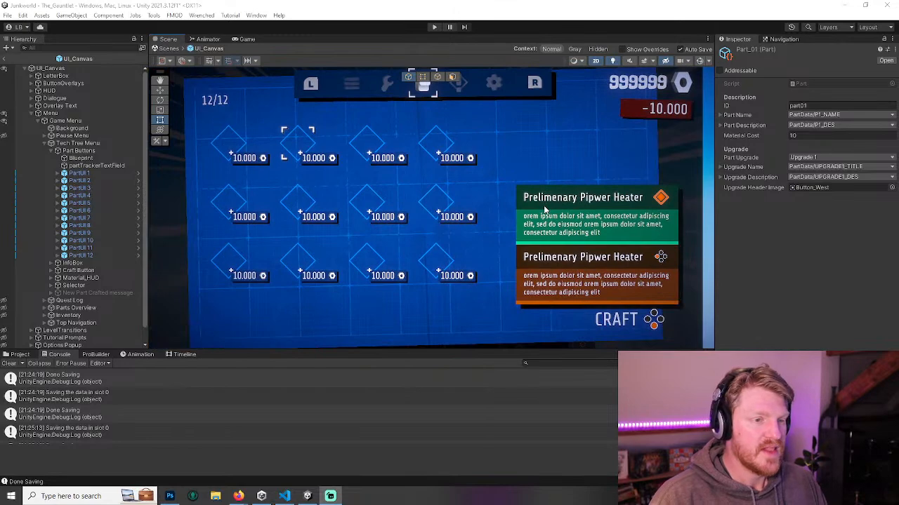
{"action": "scroll", "coordinate": [541, 209], "scroll_direction": "down", "scroll_amount": 1}
{"action": "left_click_drag", "start_coordinate": [433, 350], "coordinate": [433, 366]}
{"action": "scroll", "coordinate": [481, 267], "scroll_direction": "up", "scroll_amount": 2}
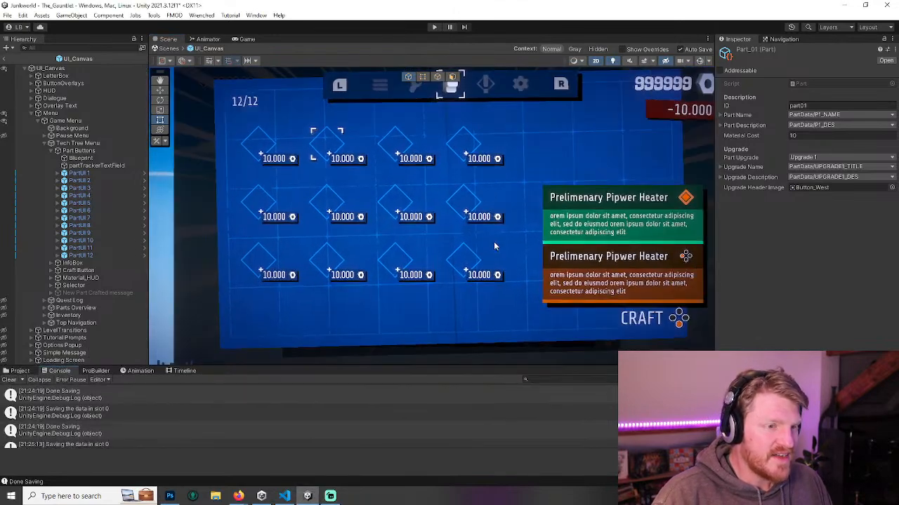
{"action": "scroll", "coordinate": [484, 260], "scroll_direction": "down", "scroll_amount": 4}
{"action": "middle_click_drag", "start_coordinate": [538, 206], "coordinate": [509, 203]}
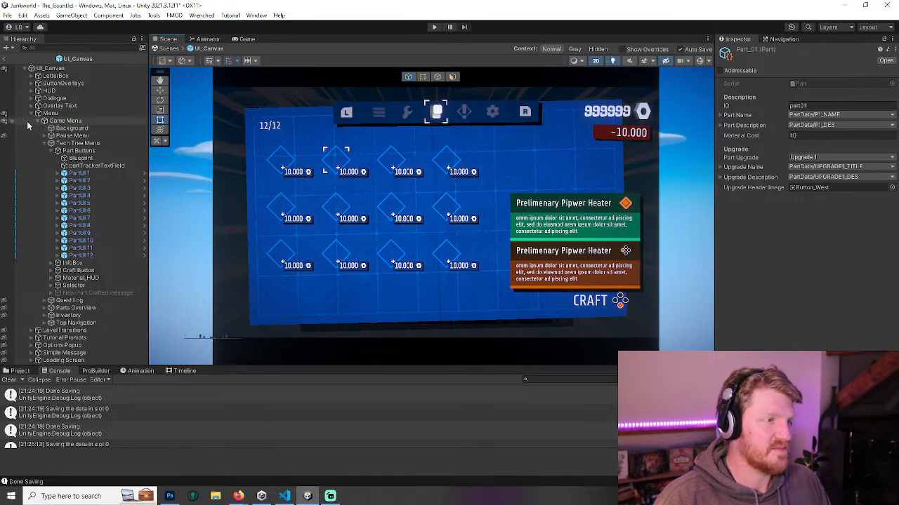
- Collapse the Menu branch of UI_Canvas and leave the prefab to return to The_Gauntlet scene
{"action": "left_click", "coordinate": [51, 144]}
{"action": "left_click", "coordinate": [44, 121]}
{"action": "left_click", "coordinate": [31, 113]}
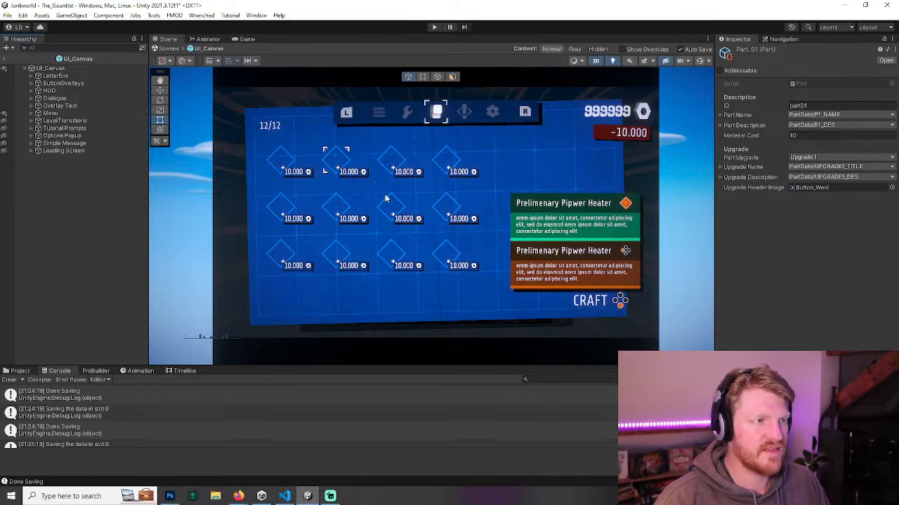
{"action": "left_click", "coordinate": [3, 61]}
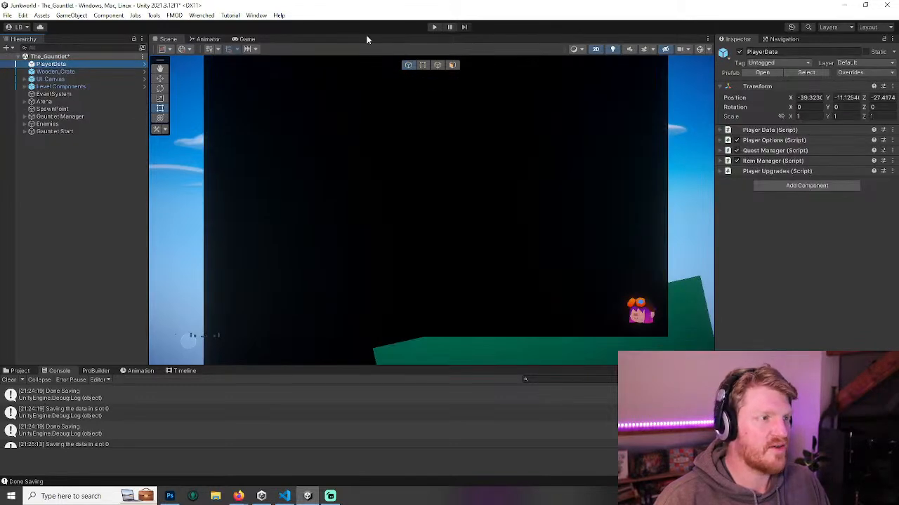
- Test-run the scene briefly, stop it, and set the Game view to Play Maximized
{"action": "left_click", "coordinate": [435, 27]}
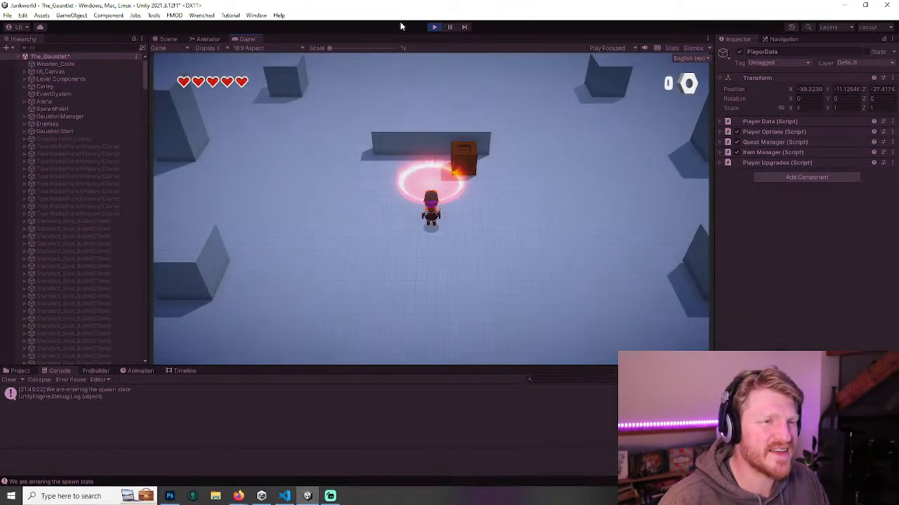
{"action": "left_click", "coordinate": [435, 27]}
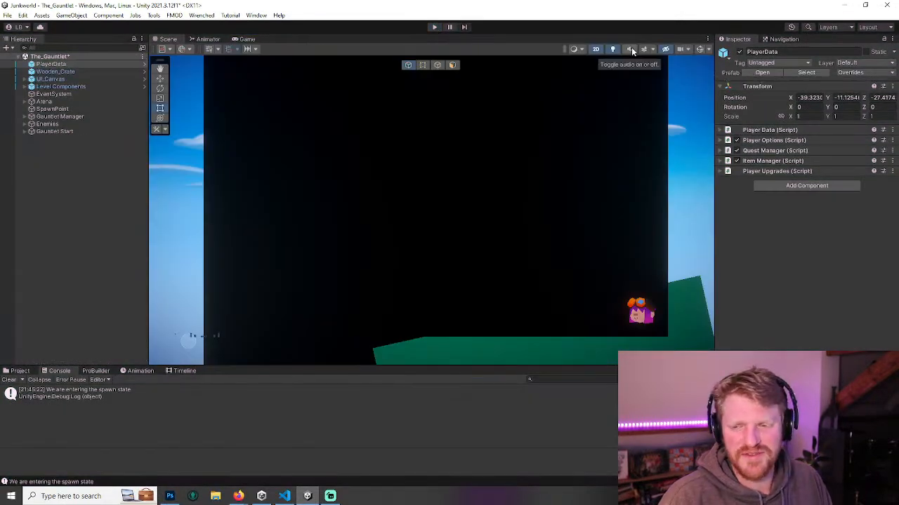
{"action": "left_click", "coordinate": [246, 39]}
{"action": "left_click", "coordinate": [608, 48]}
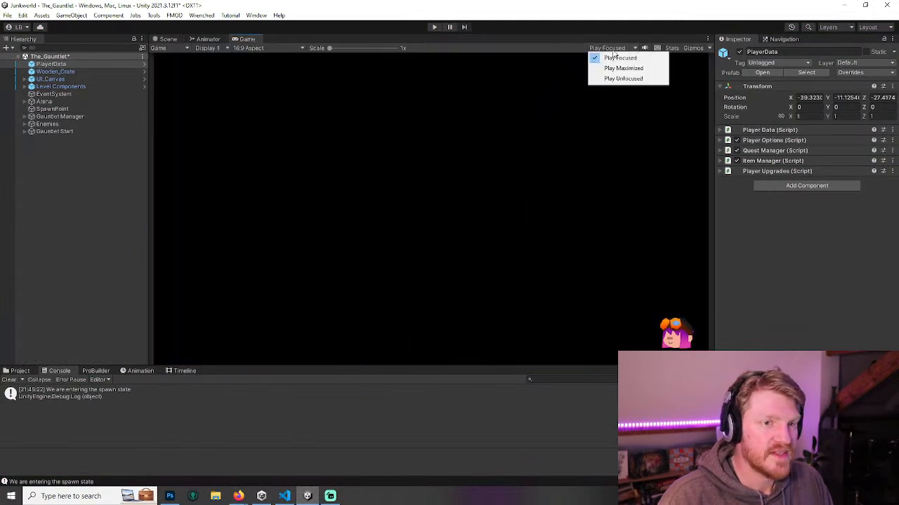
{"action": "left_click", "coordinate": [623, 68]}
- Run the game maximized, page back and forth through the in-game menu's tabs, and stop the run
{"action": "left_click", "coordinate": [434, 27]}
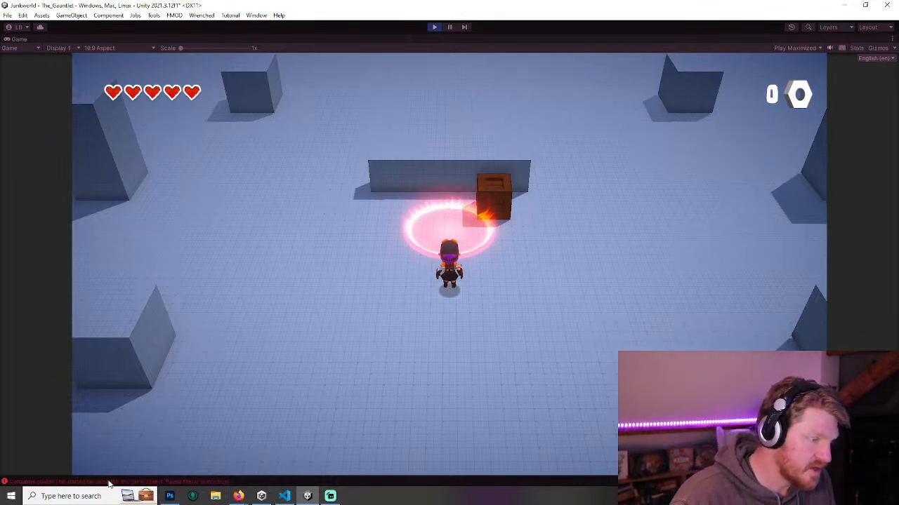
{"action": "key", "text": "Escape"}
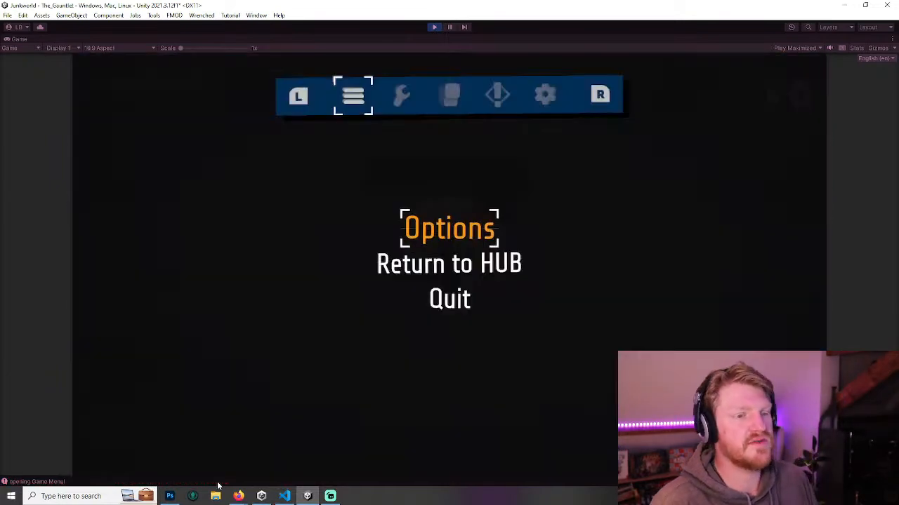
{"action": "key", "text": "e"}
{"action": "key", "text": "q"}
{"action": "key", "text": "e"}
{"action": "key", "text": "e"}
{"action": "key", "text": "e"}
{"action": "key", "text": "e"}
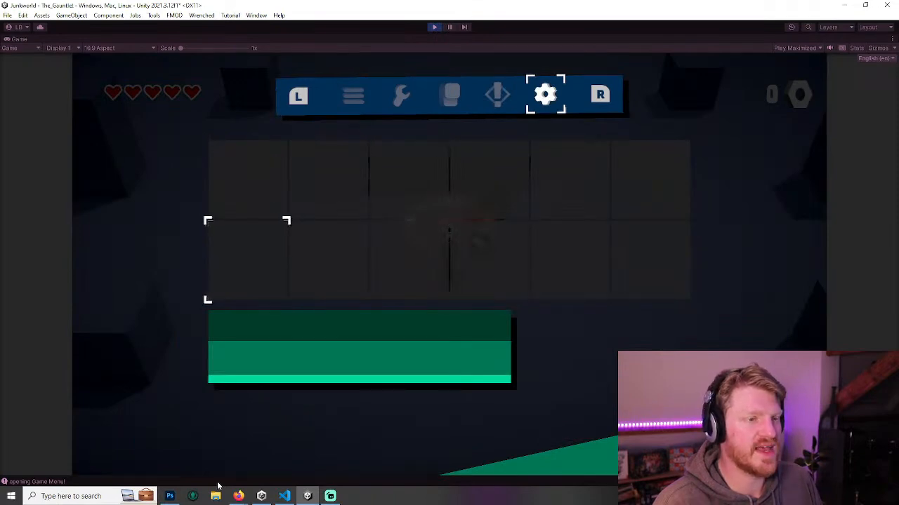
{"action": "key", "text": "q"}
{"action": "key", "text": "q"}
{"action": "key", "text": "q"}
{"action": "key", "text": "e"}
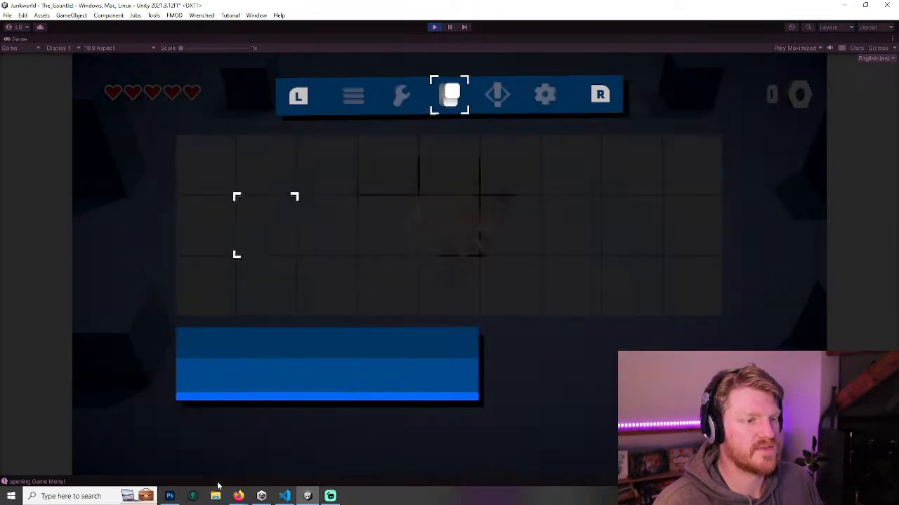
{"action": "key", "text": "Escape"}
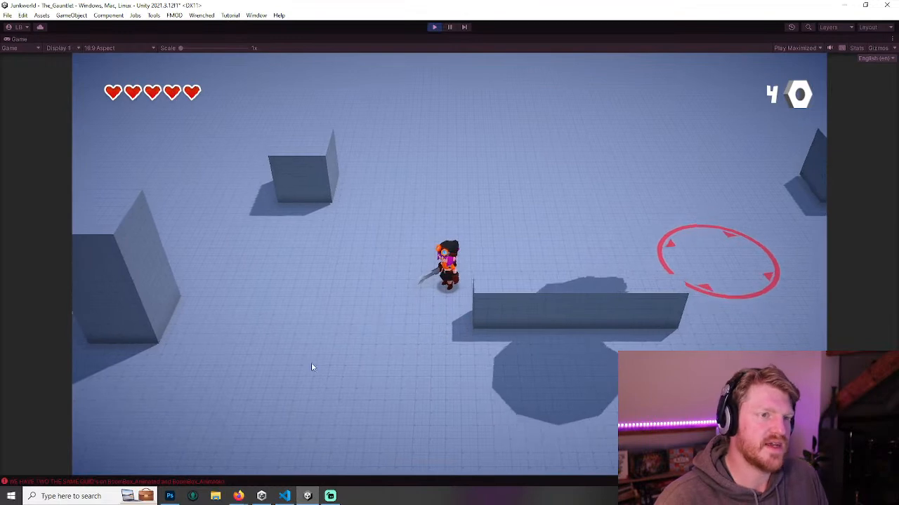
{"action": "left_click", "coordinate": [433, 27]}
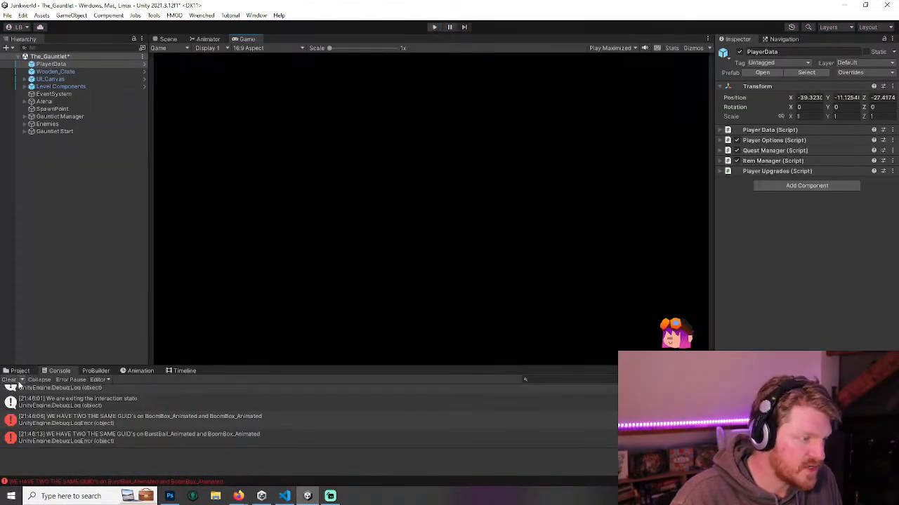
- Clear the Console, play-test the gauntlet waves with a menu pause, stop the run and review the logged messages
{"action": "left_click", "coordinate": [9, 380]}
{"action": "left_click", "coordinate": [434, 27]}
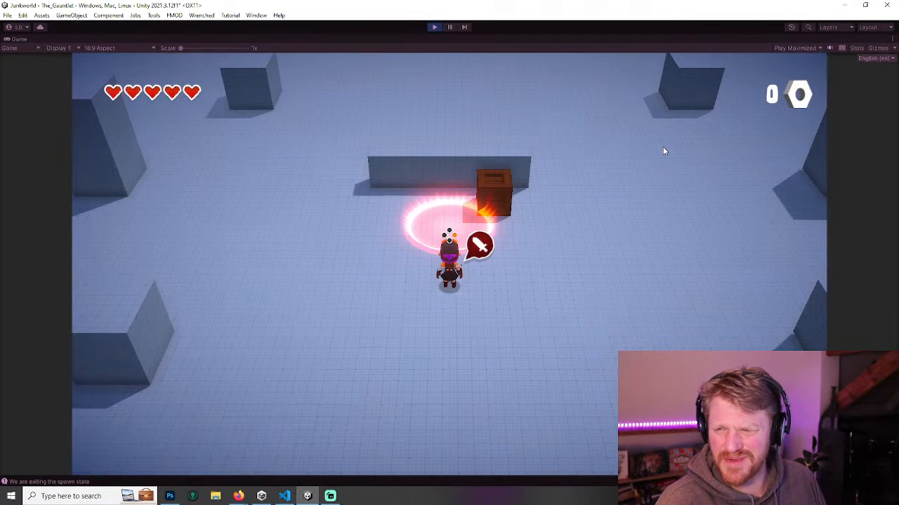
{"action": "key", "text": "w"}
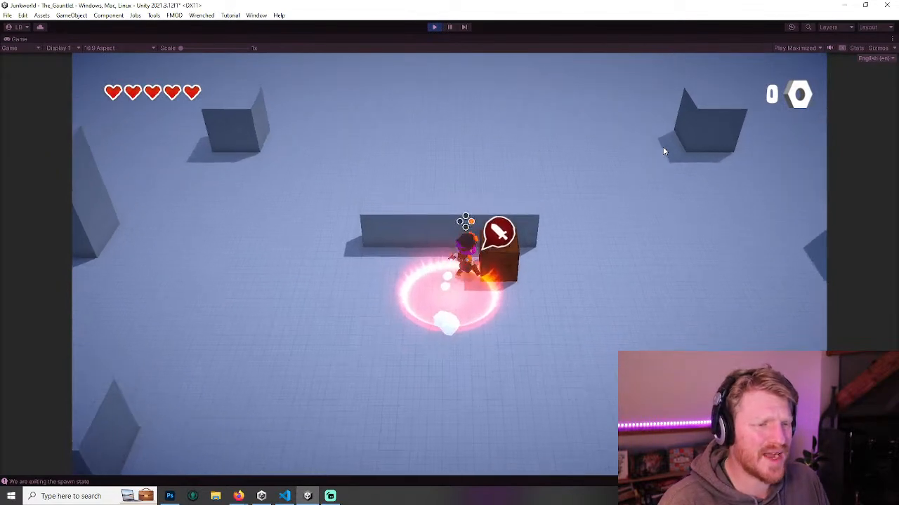
{"action": "key", "text": "s"}
{"action": "key", "text": "w"}
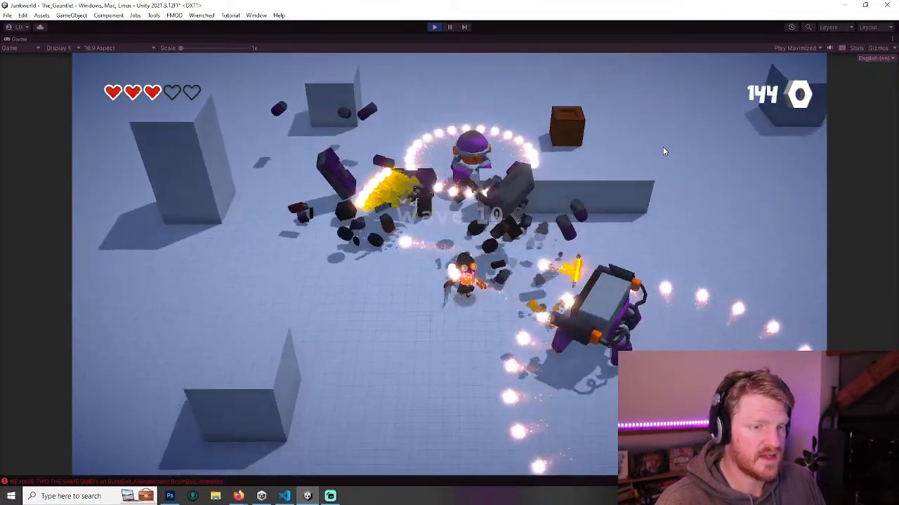
{"action": "key", "text": "Escape"}
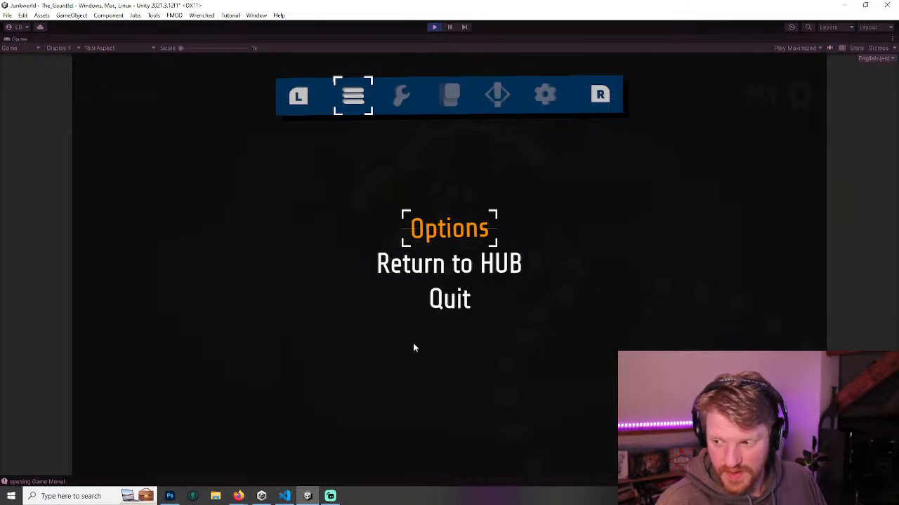
{"action": "key", "text": "Escape"}
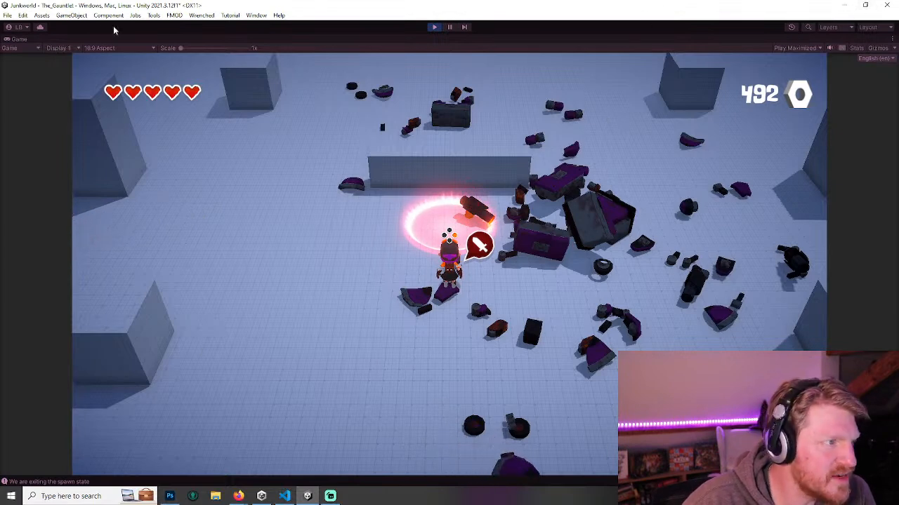
{"action": "left_click", "coordinate": [435, 28]}
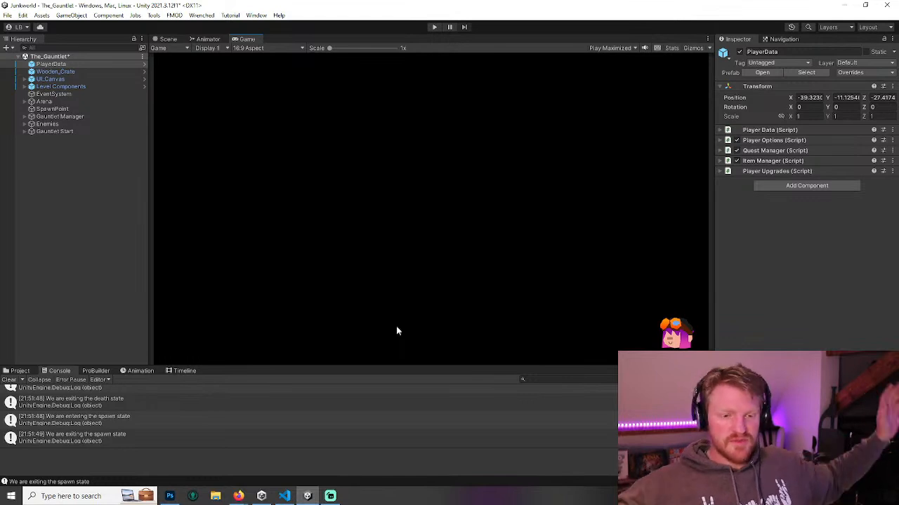
{"action": "scroll", "coordinate": [309, 421], "scroll_direction": "up", "scroll_amount": 5}
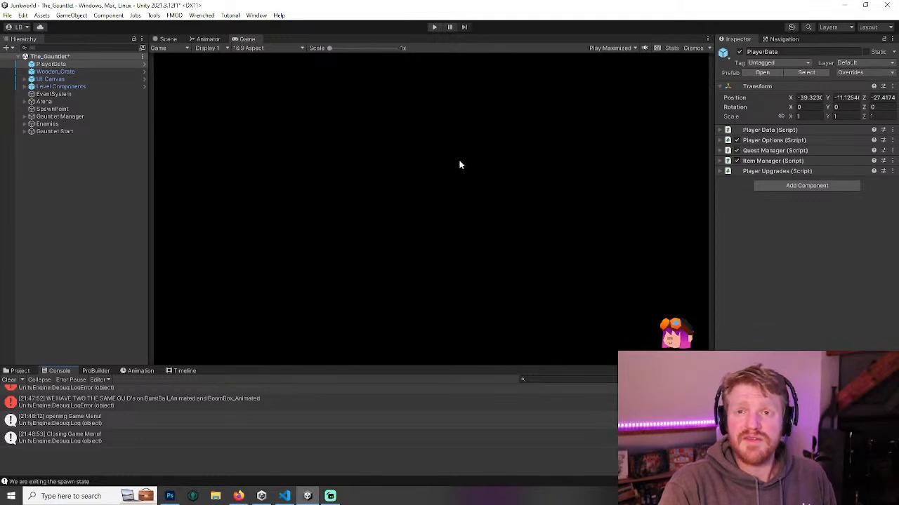
- Switch to Photoshop to consult the skill grid in the CraftMenu_V2.psd mockup
{"action": "left_click", "coordinate": [170, 496]}
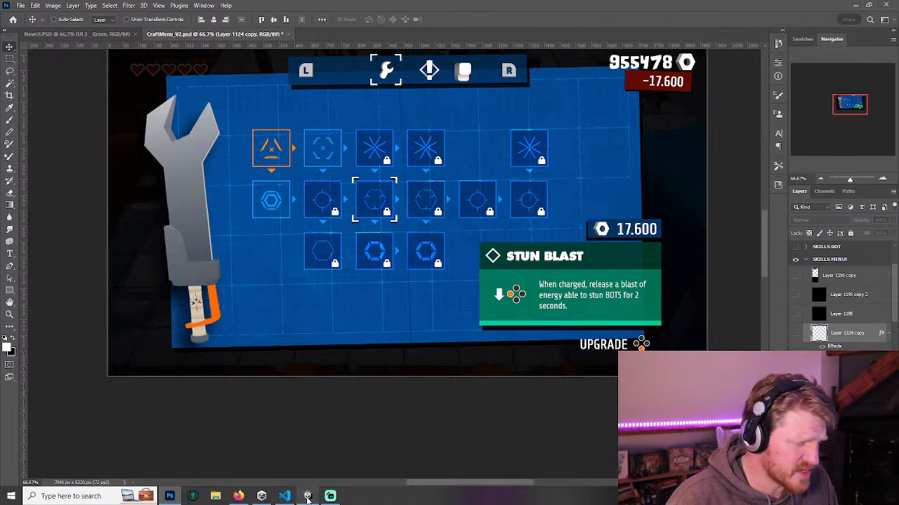
{"action": "mouse_move", "coordinate": [307, 497]}
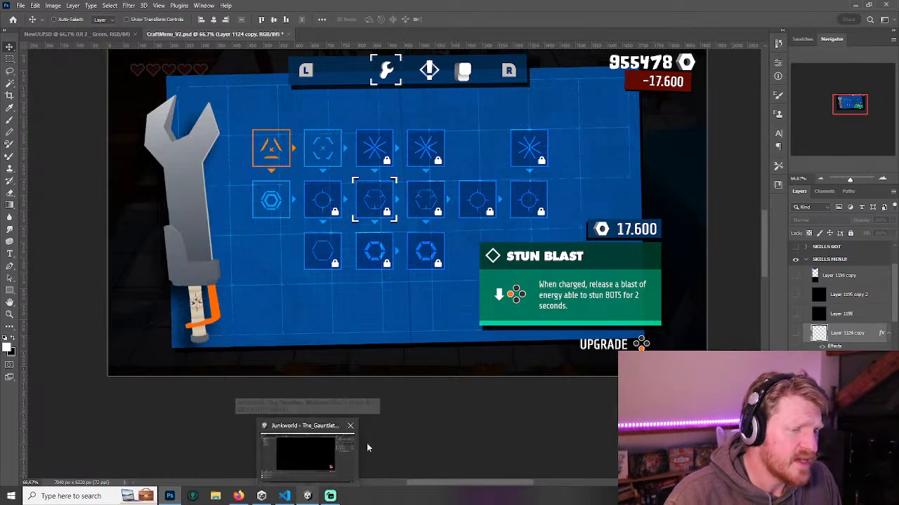